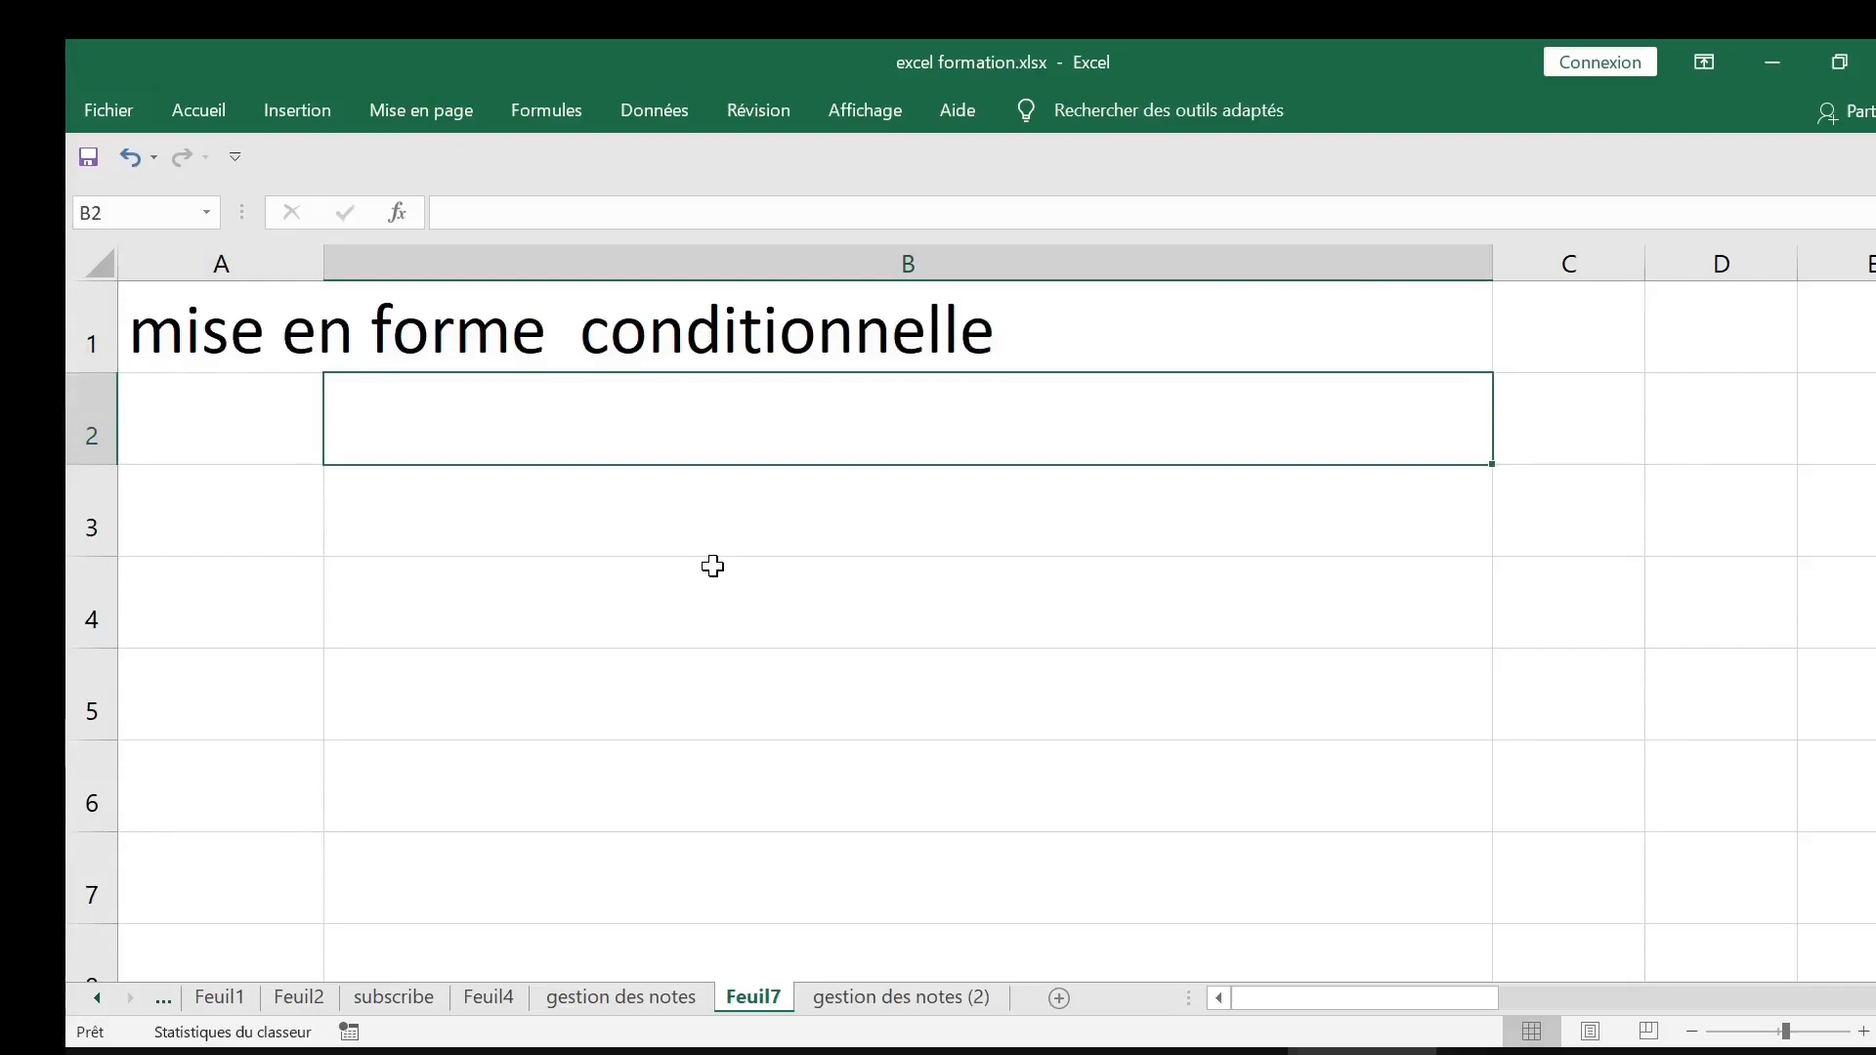
click(712, 567)
click(697, 437)
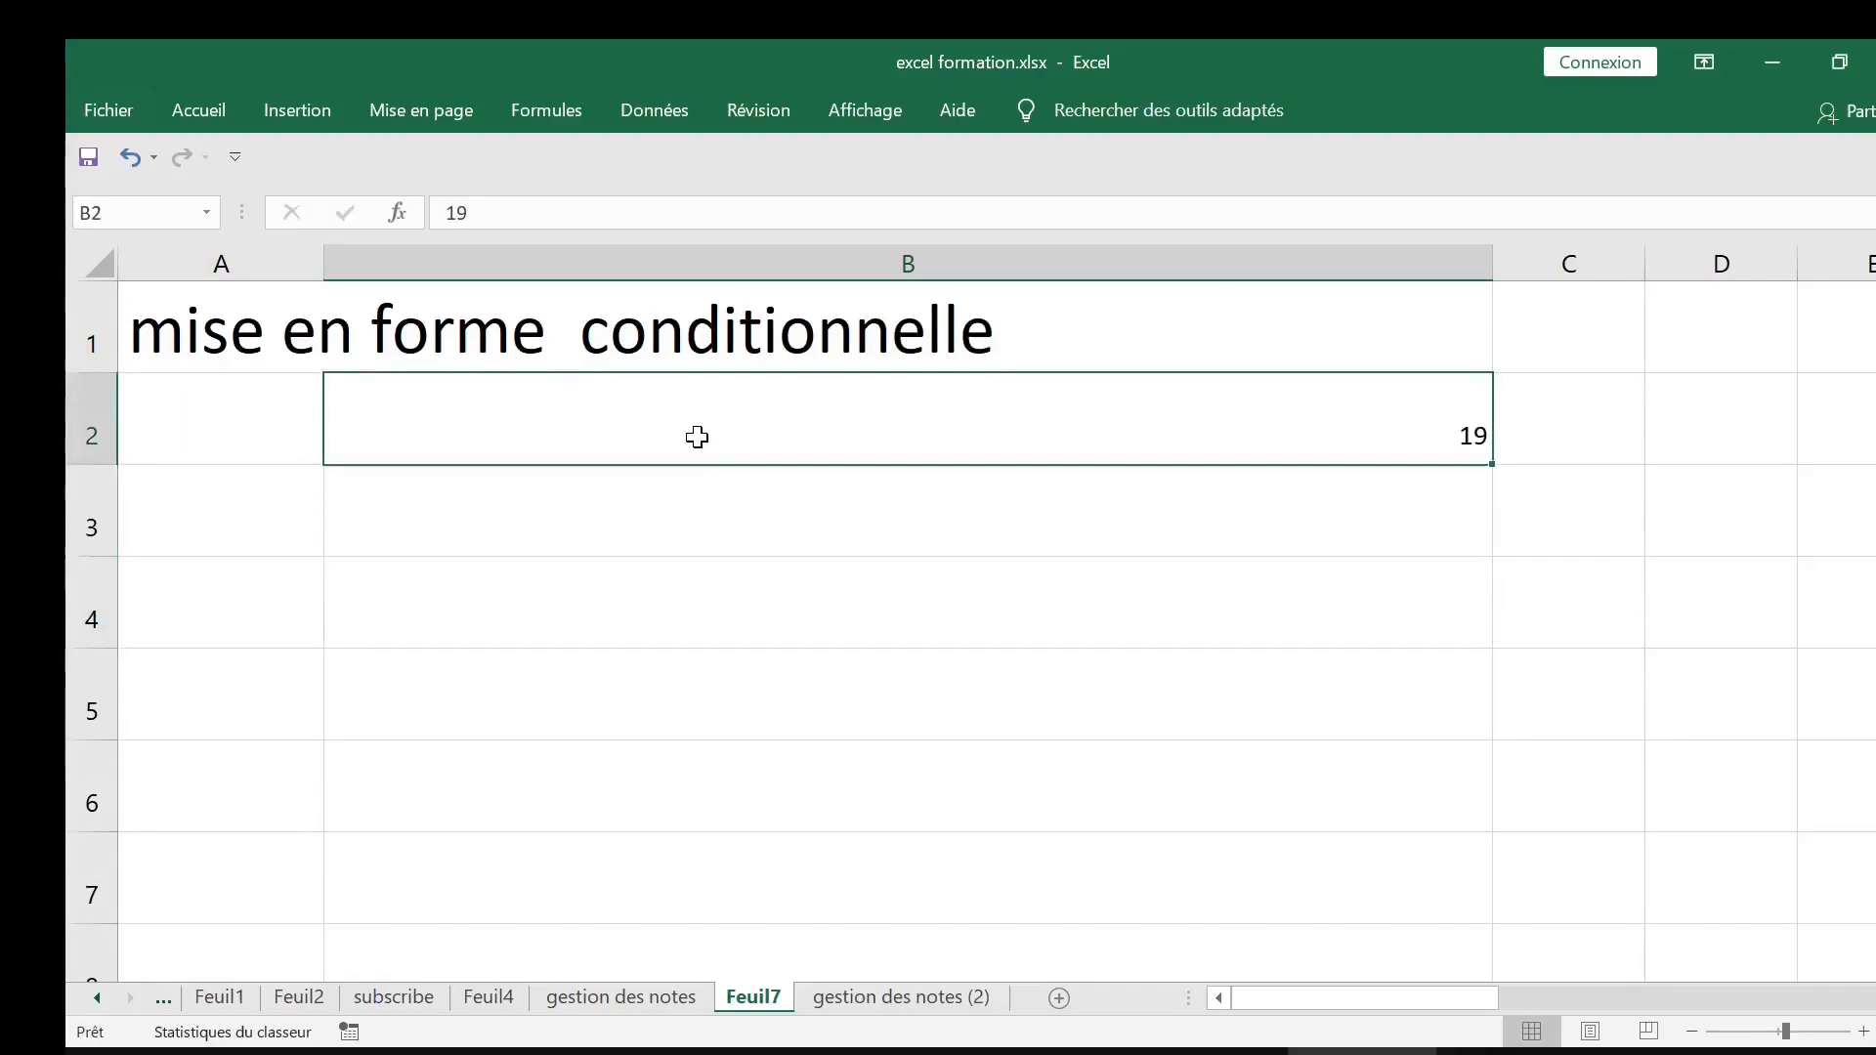
click(1863, 1031)
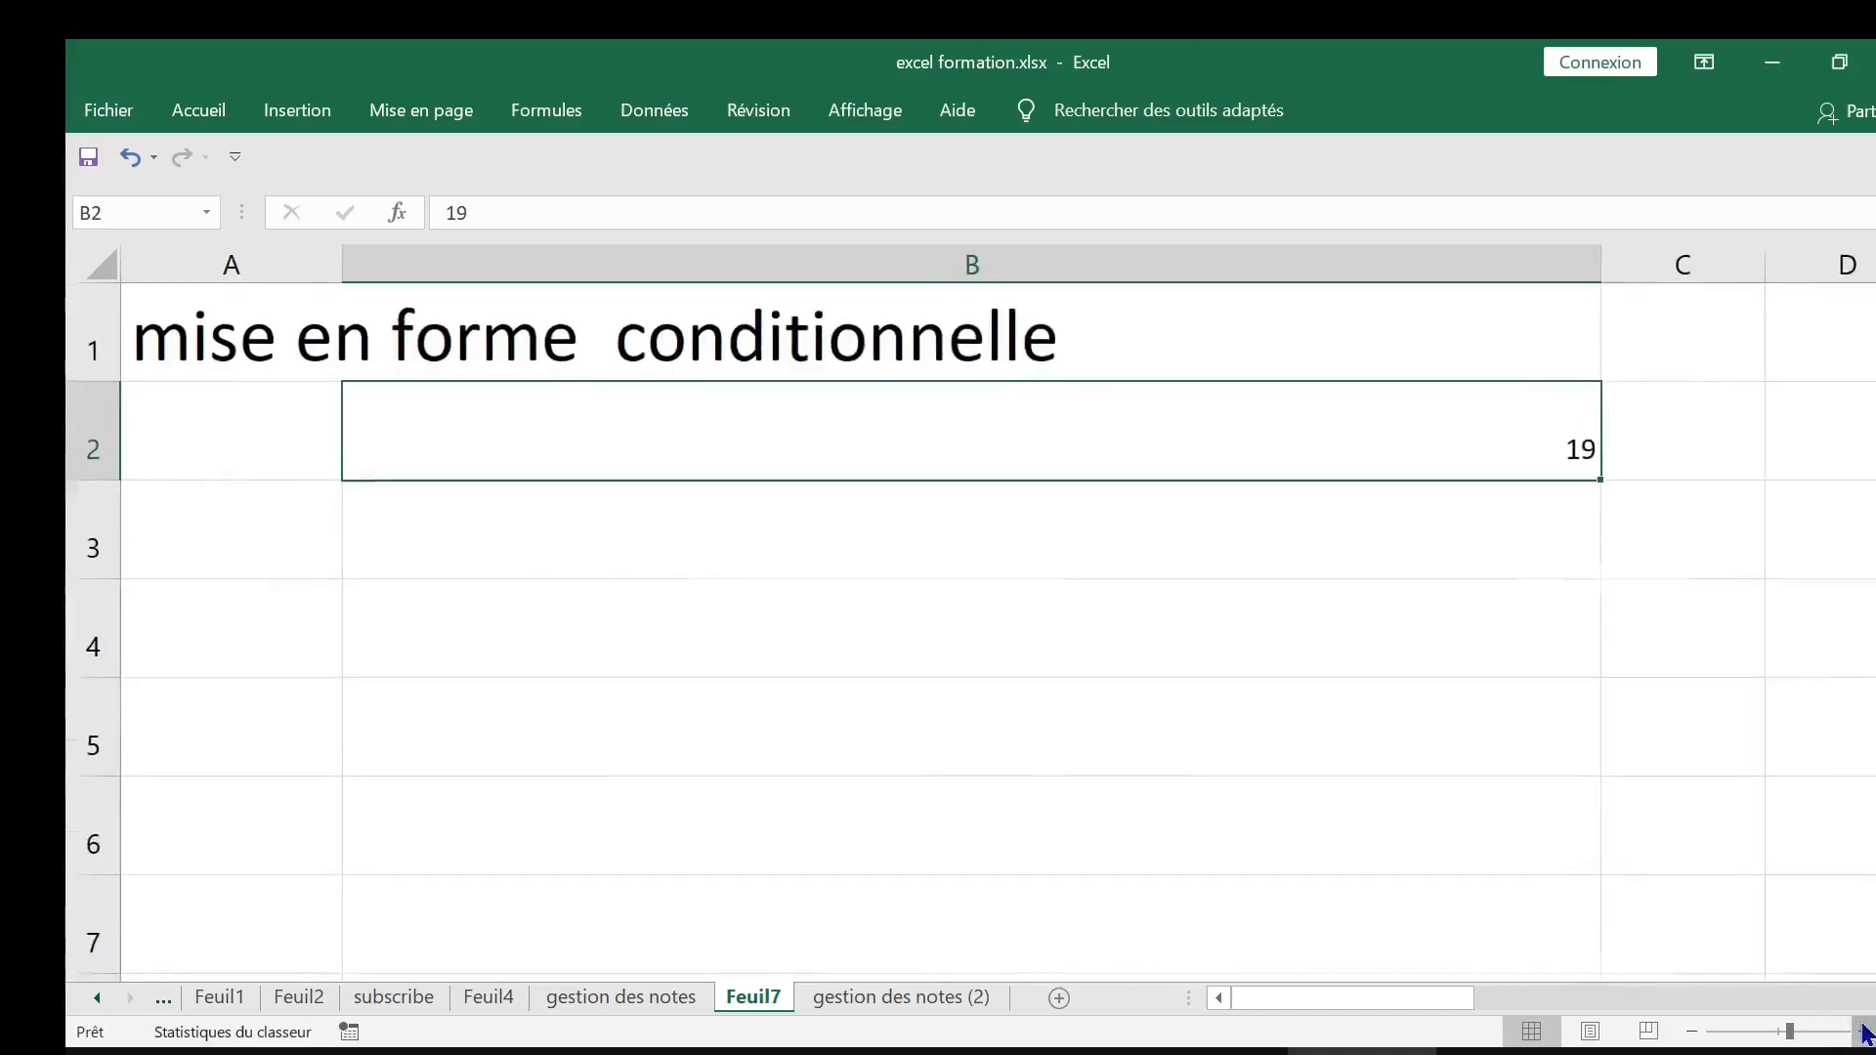
click(1864, 1031)
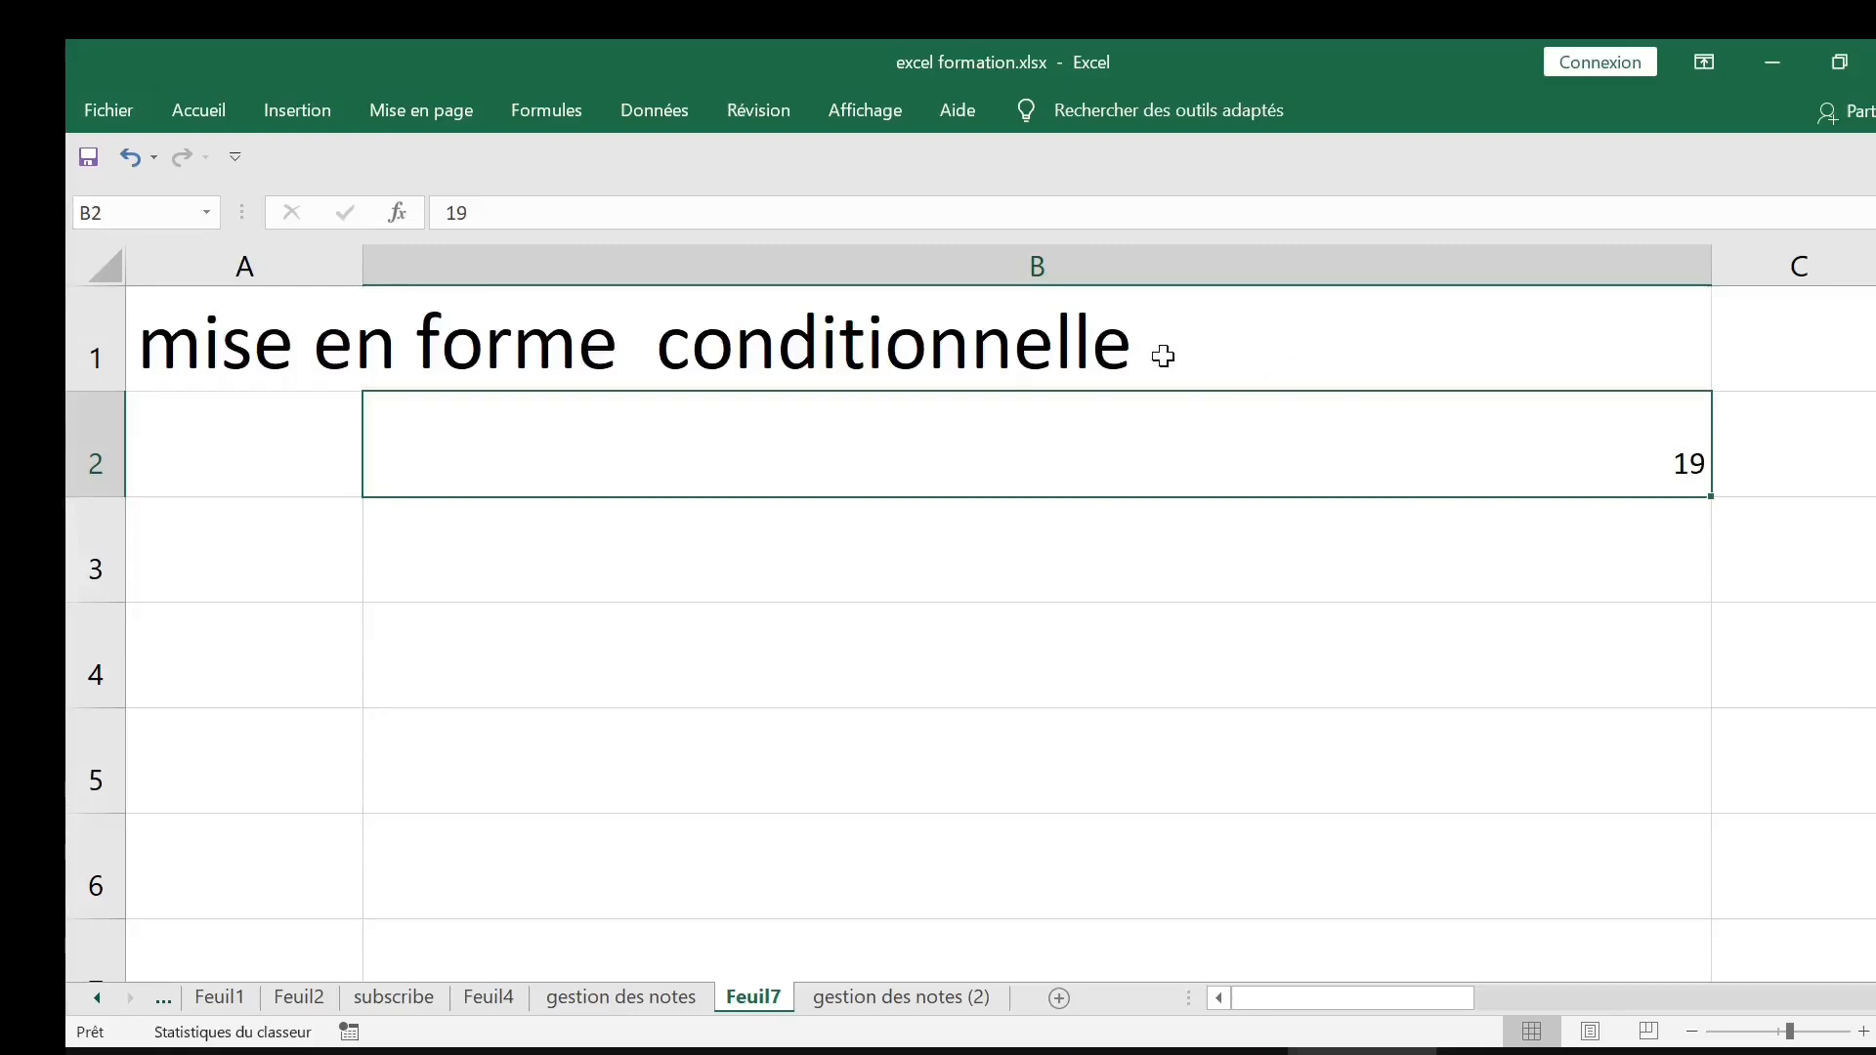
click(1176, 352)
click(1209, 446)
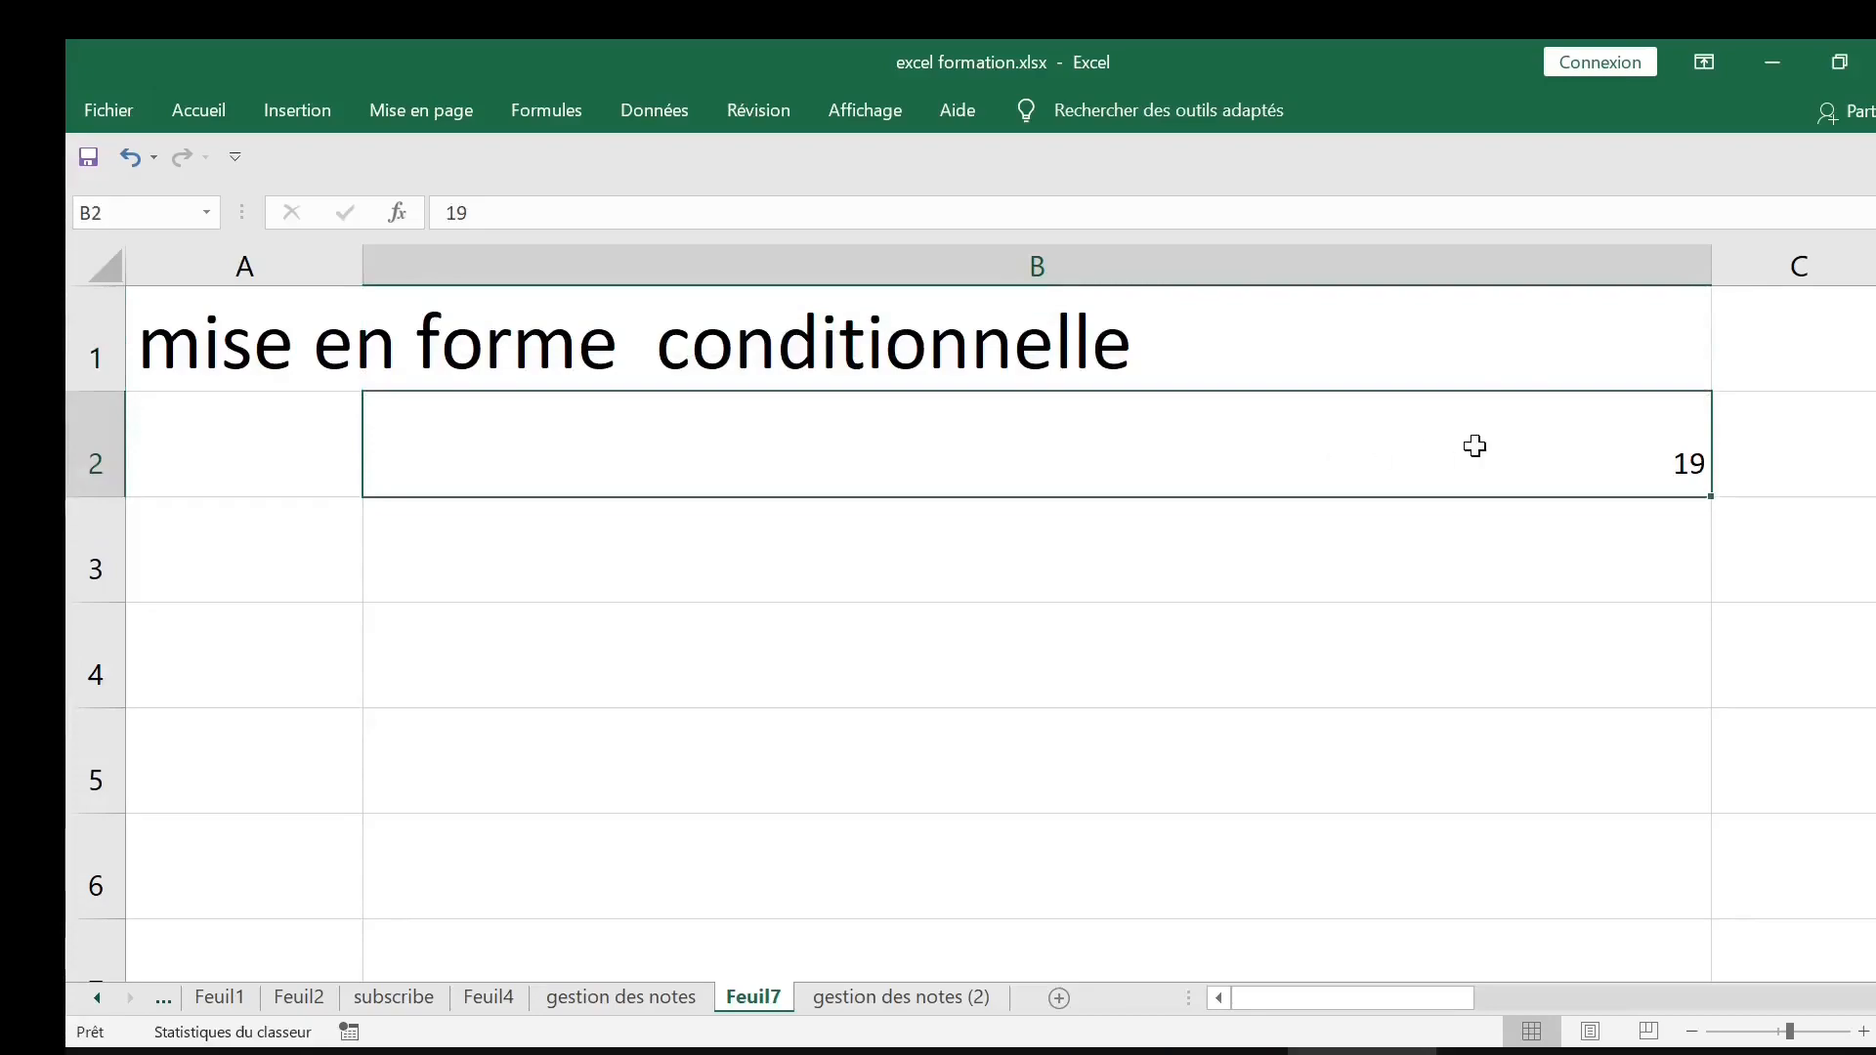
key(Delete)
Enter the values 10, 14, 15 and 7 in cells F2 to I2
key(Right)
key(Right)
key(Right)
key(Right)
key(Right)
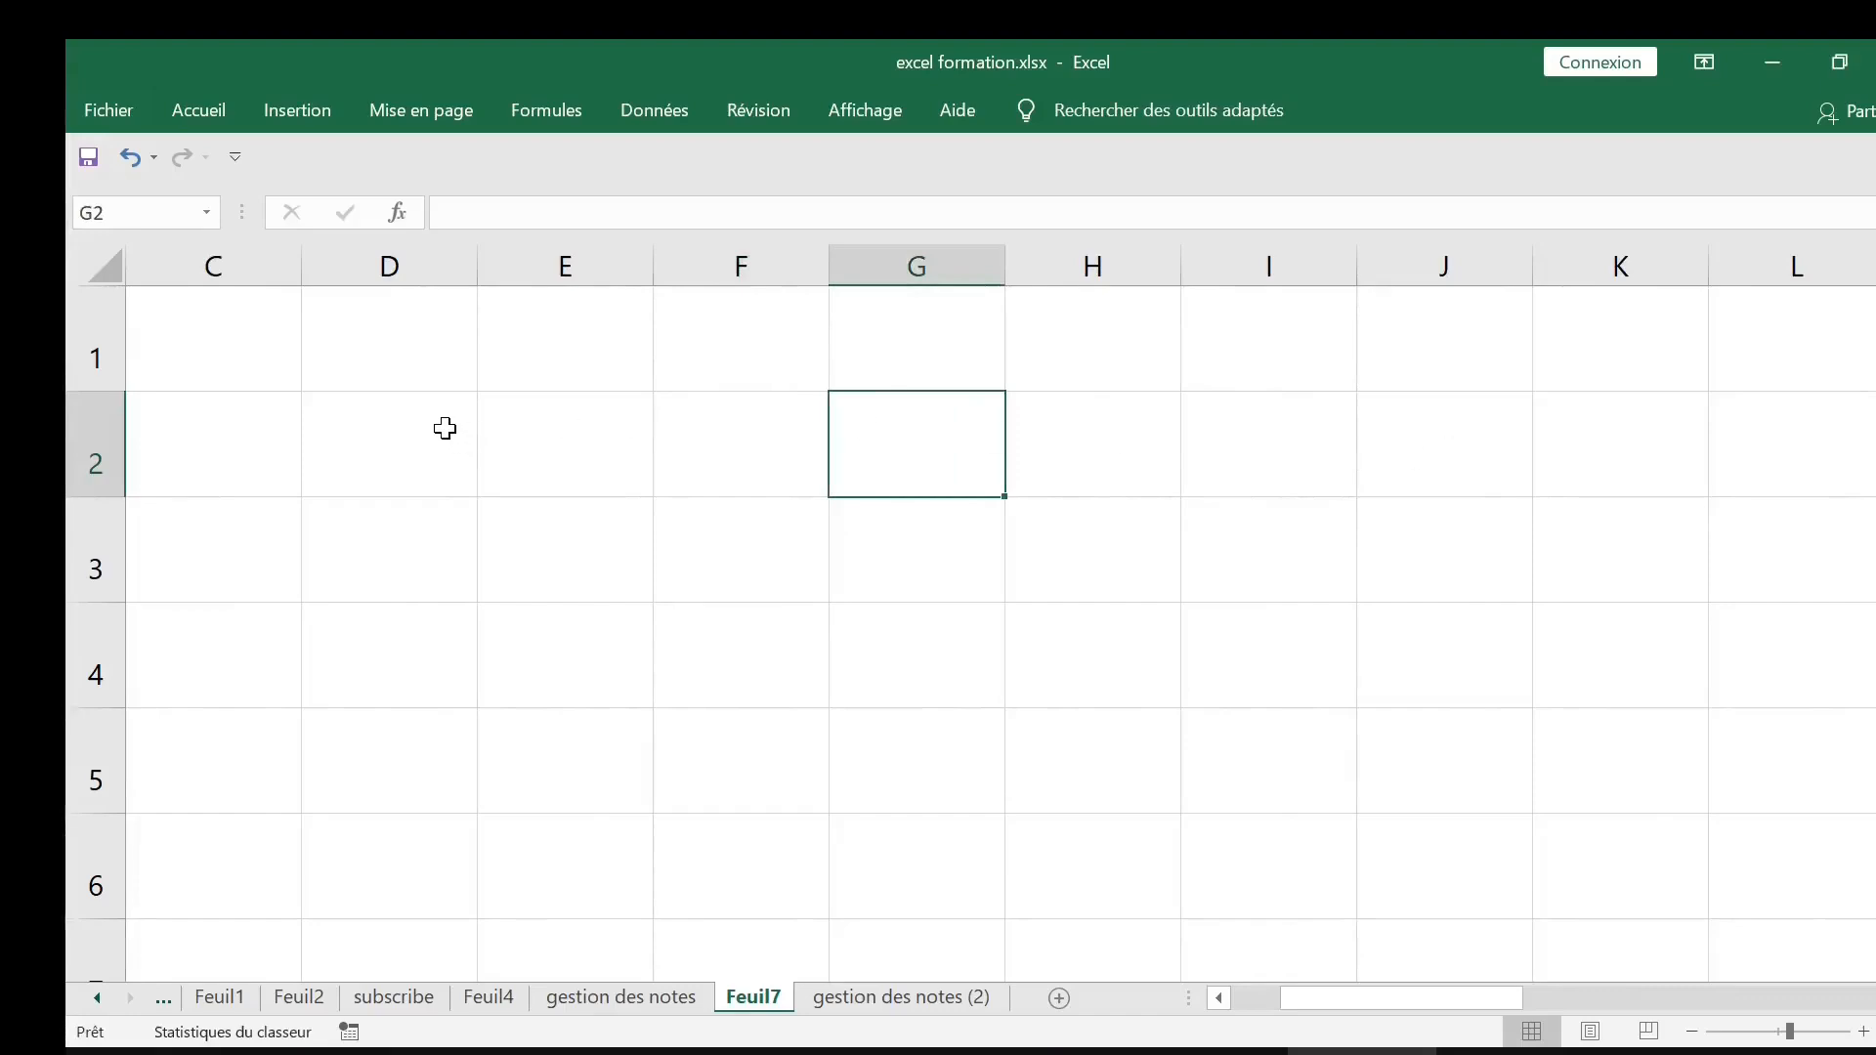
drag(444, 428, 1254, 435)
click(632, 427)
text(10)
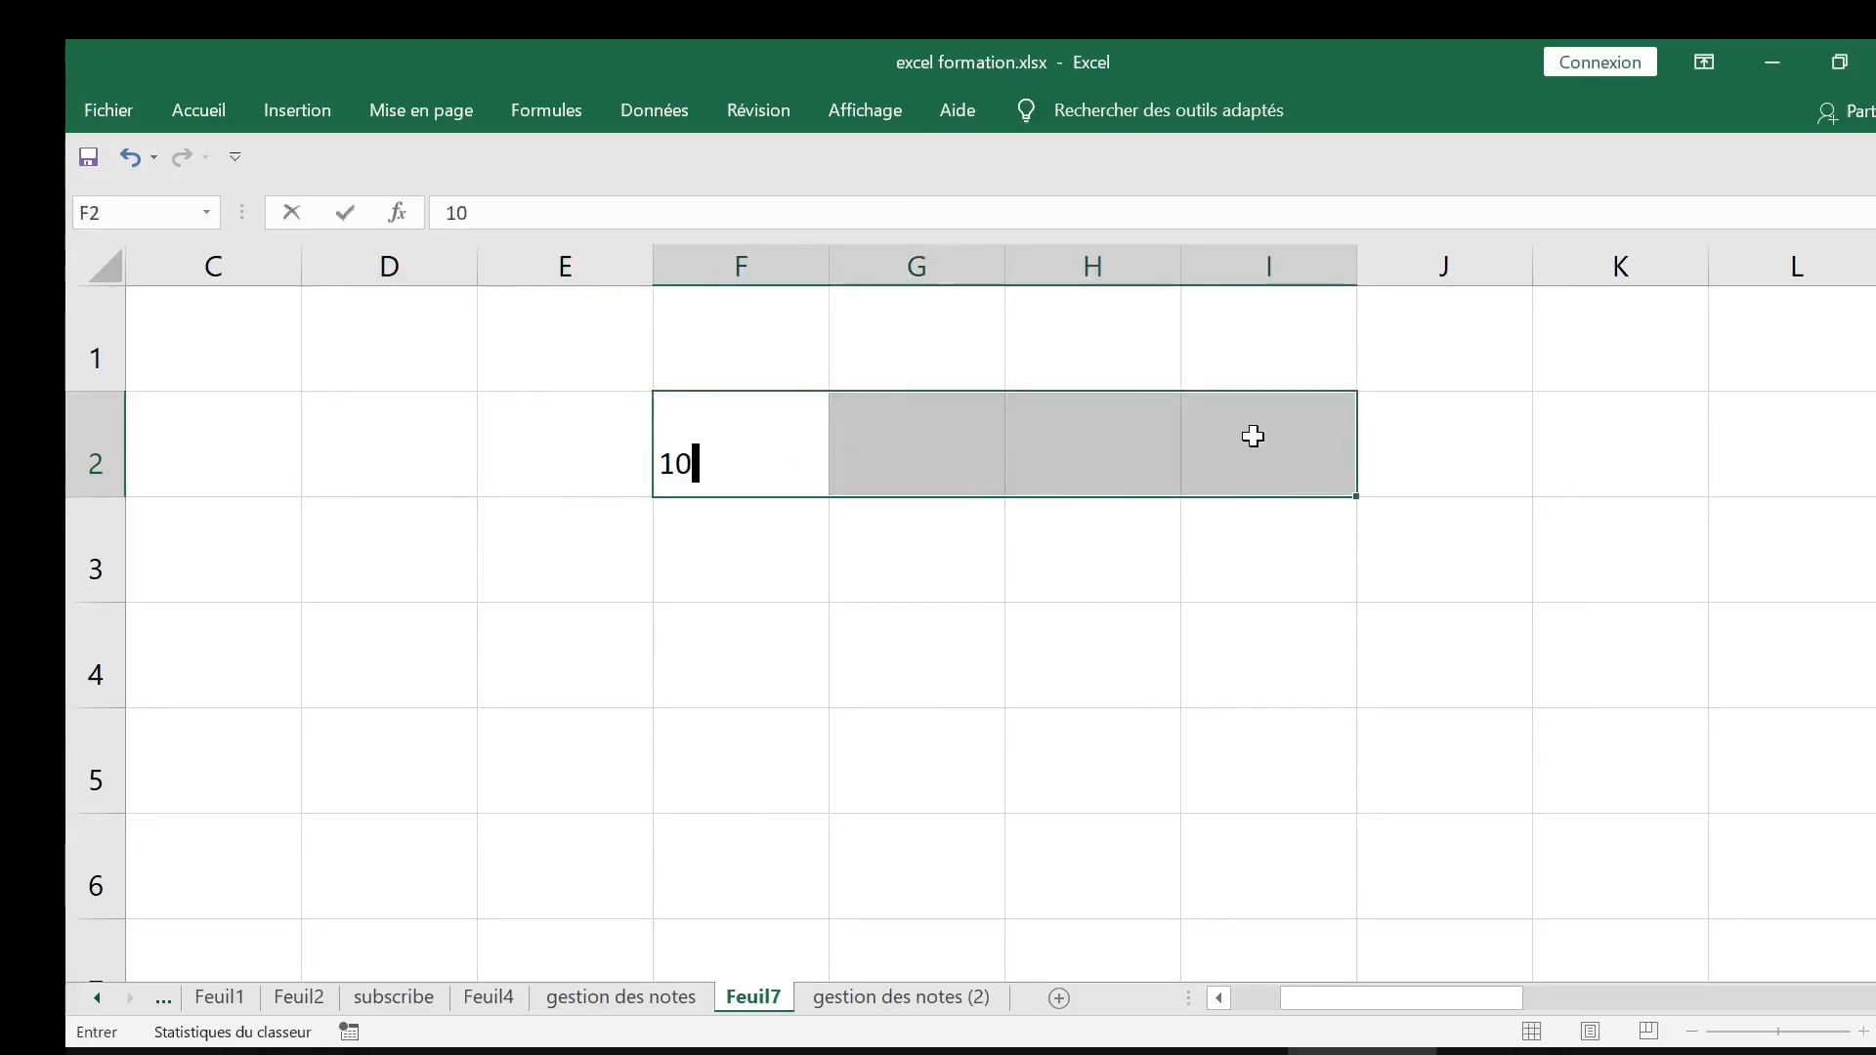
key(Right)
text(14)
key(Right)
text(15)
key(Right)
text(7)
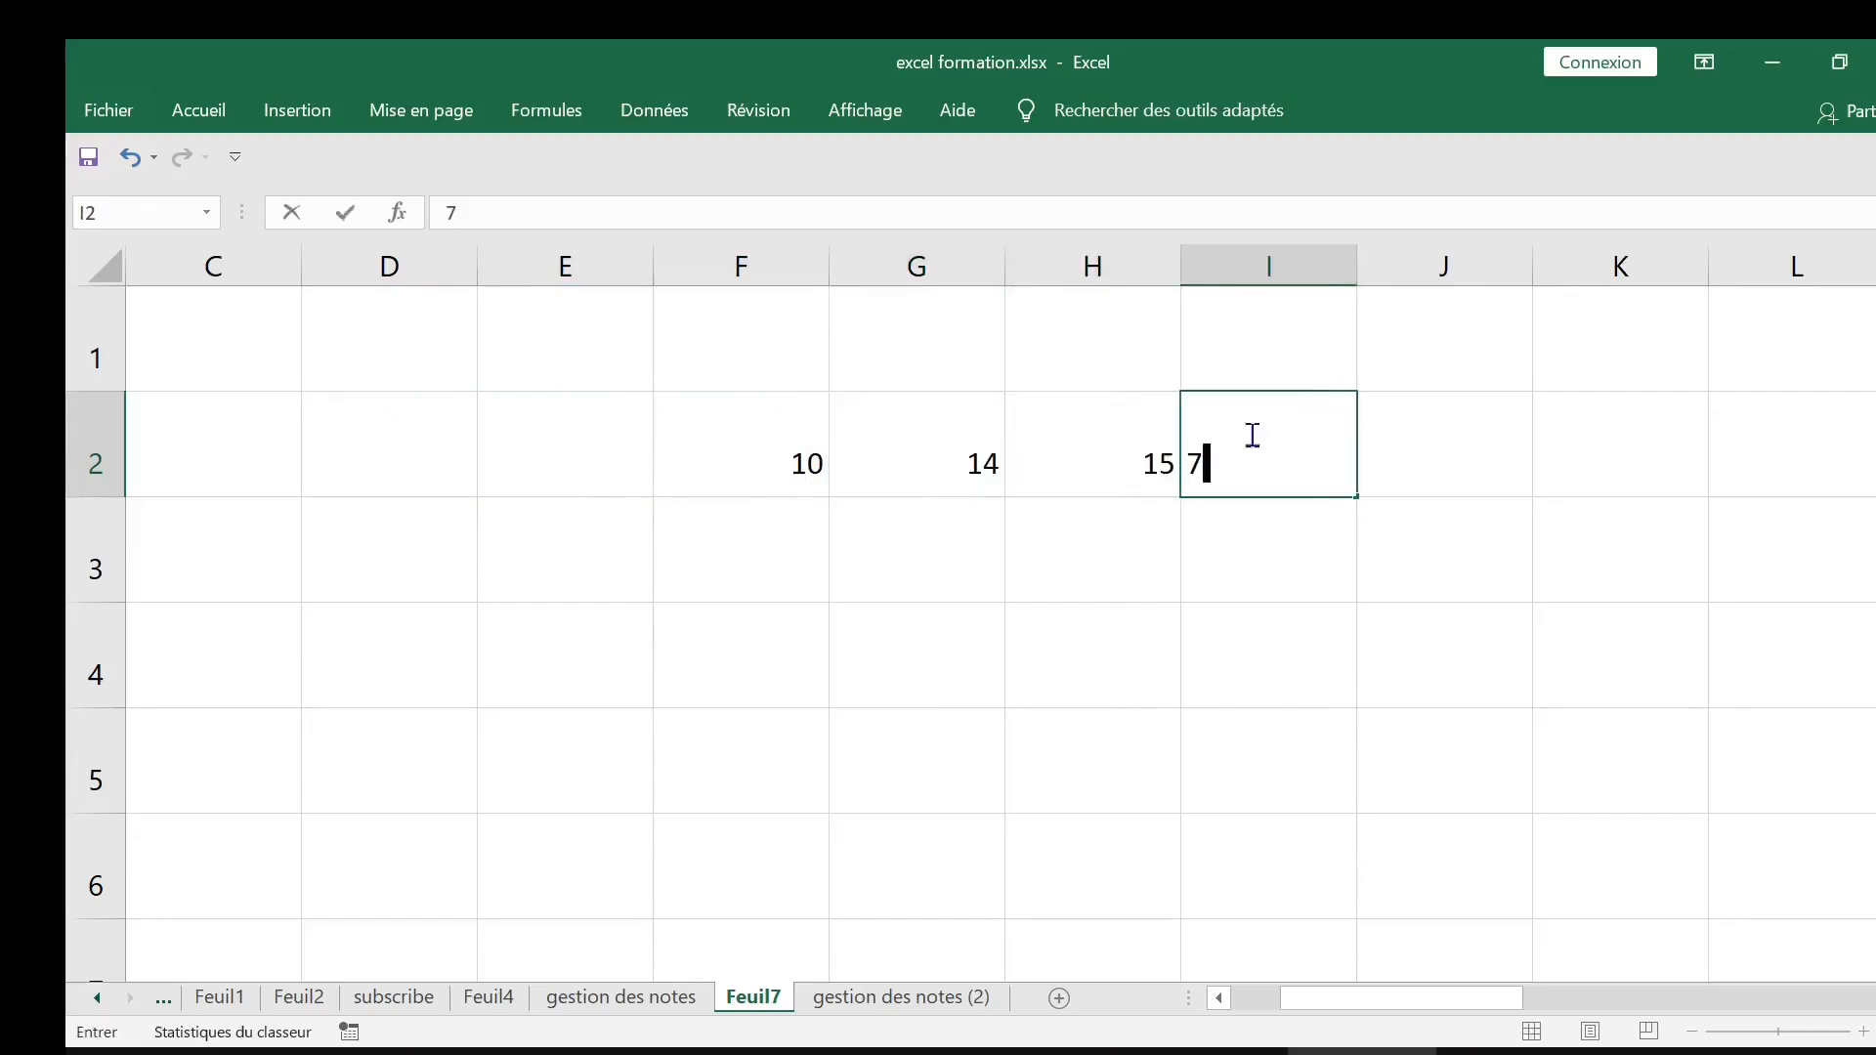
click(1132, 570)
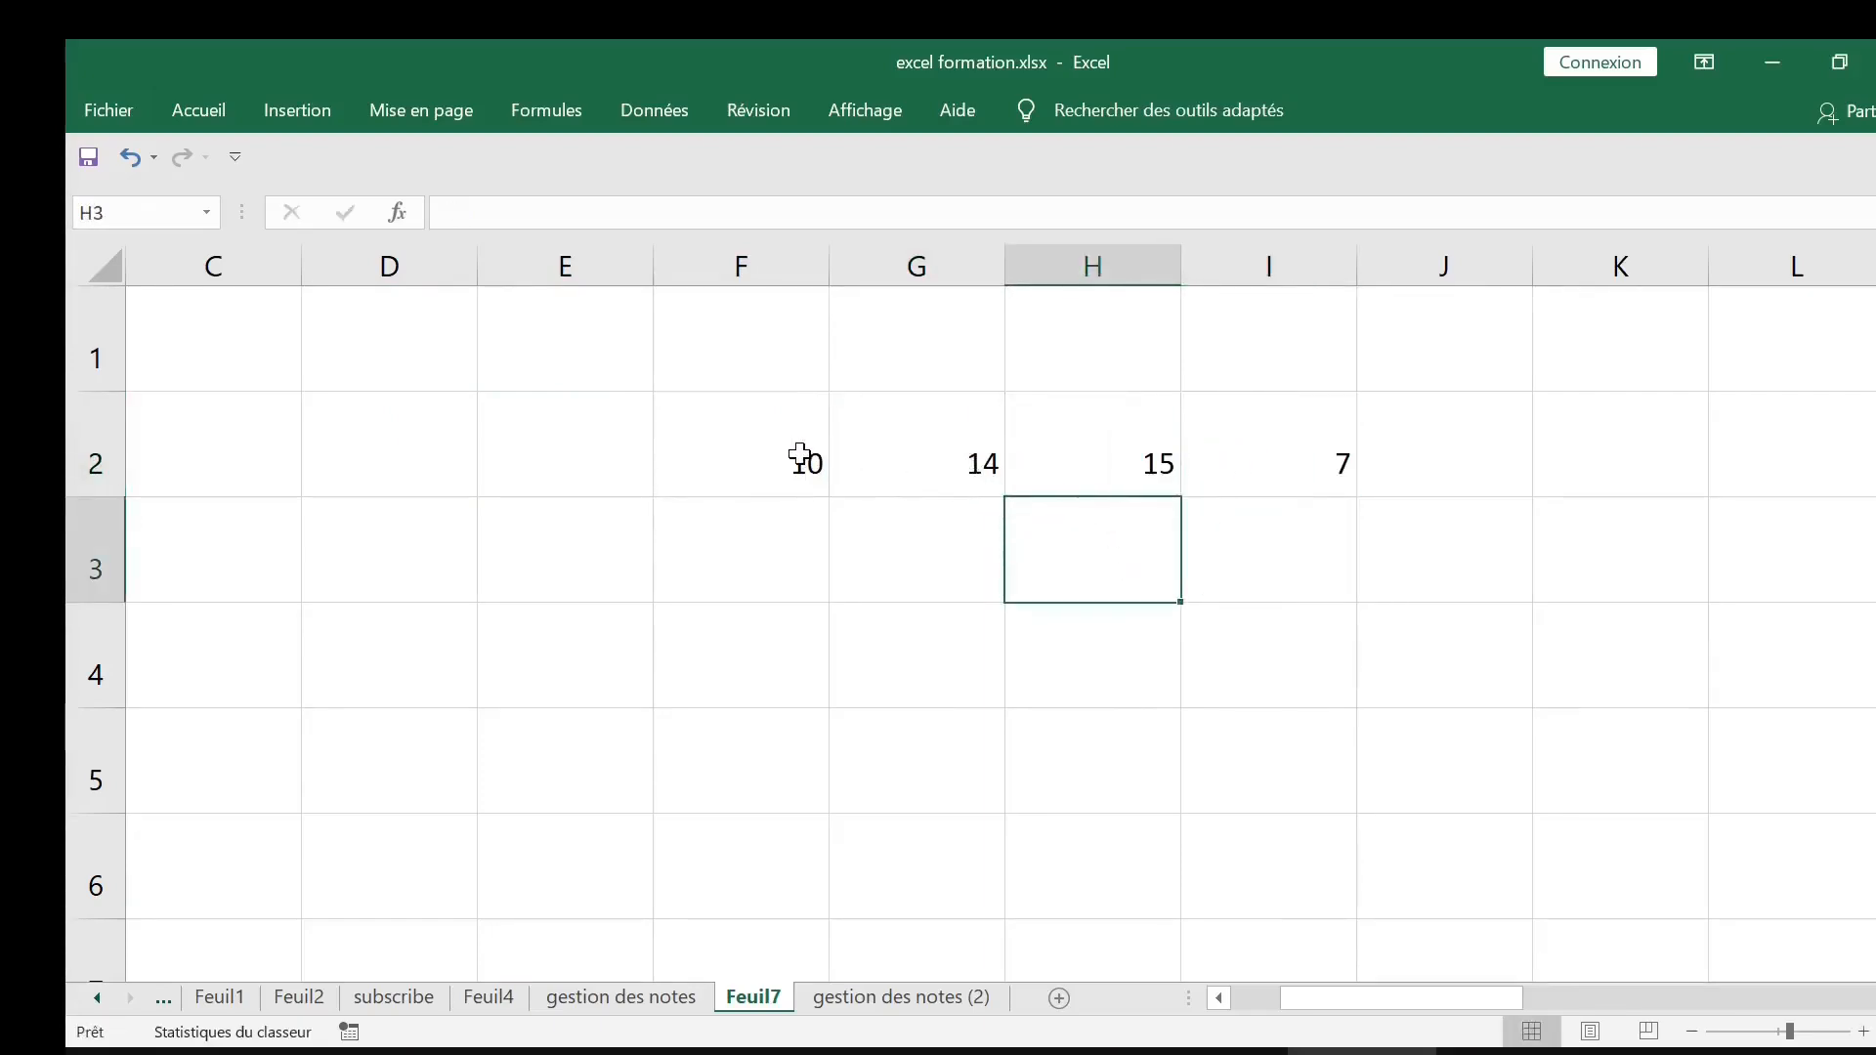
Set the value of cell F2 to 9
click(796, 448)
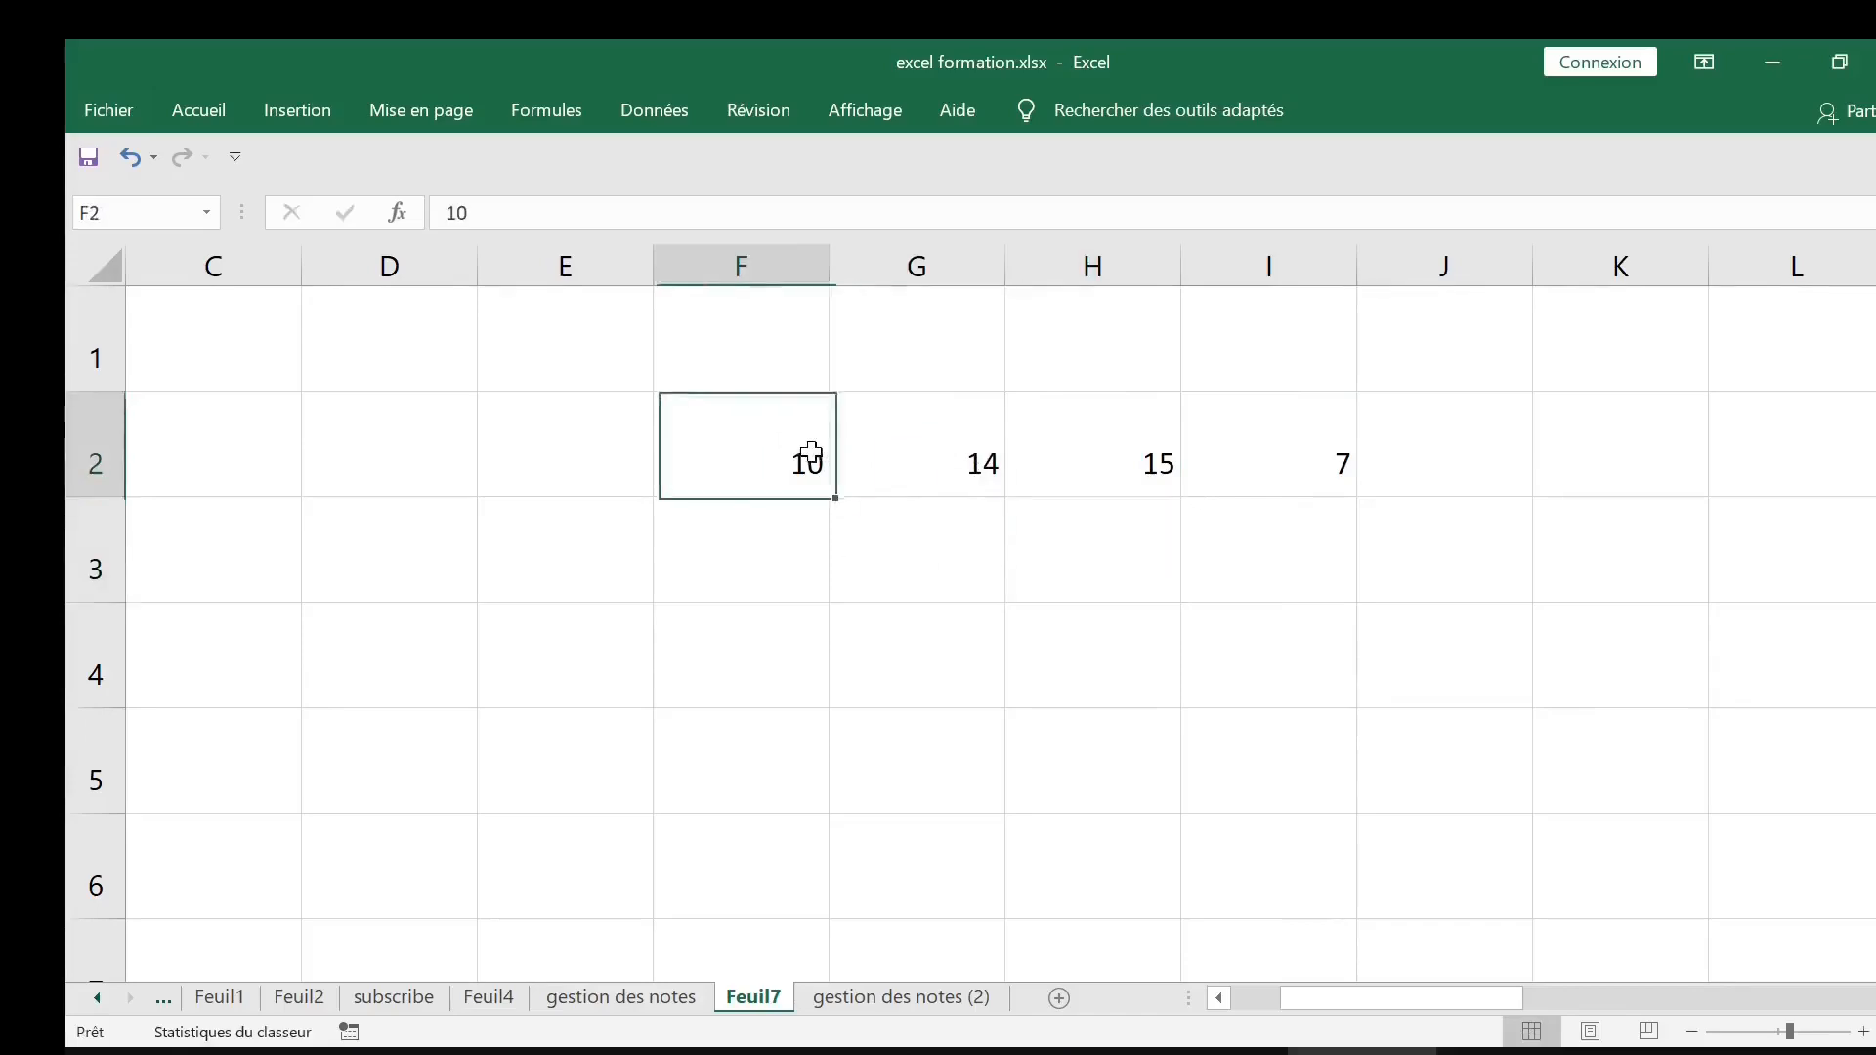
text(9)
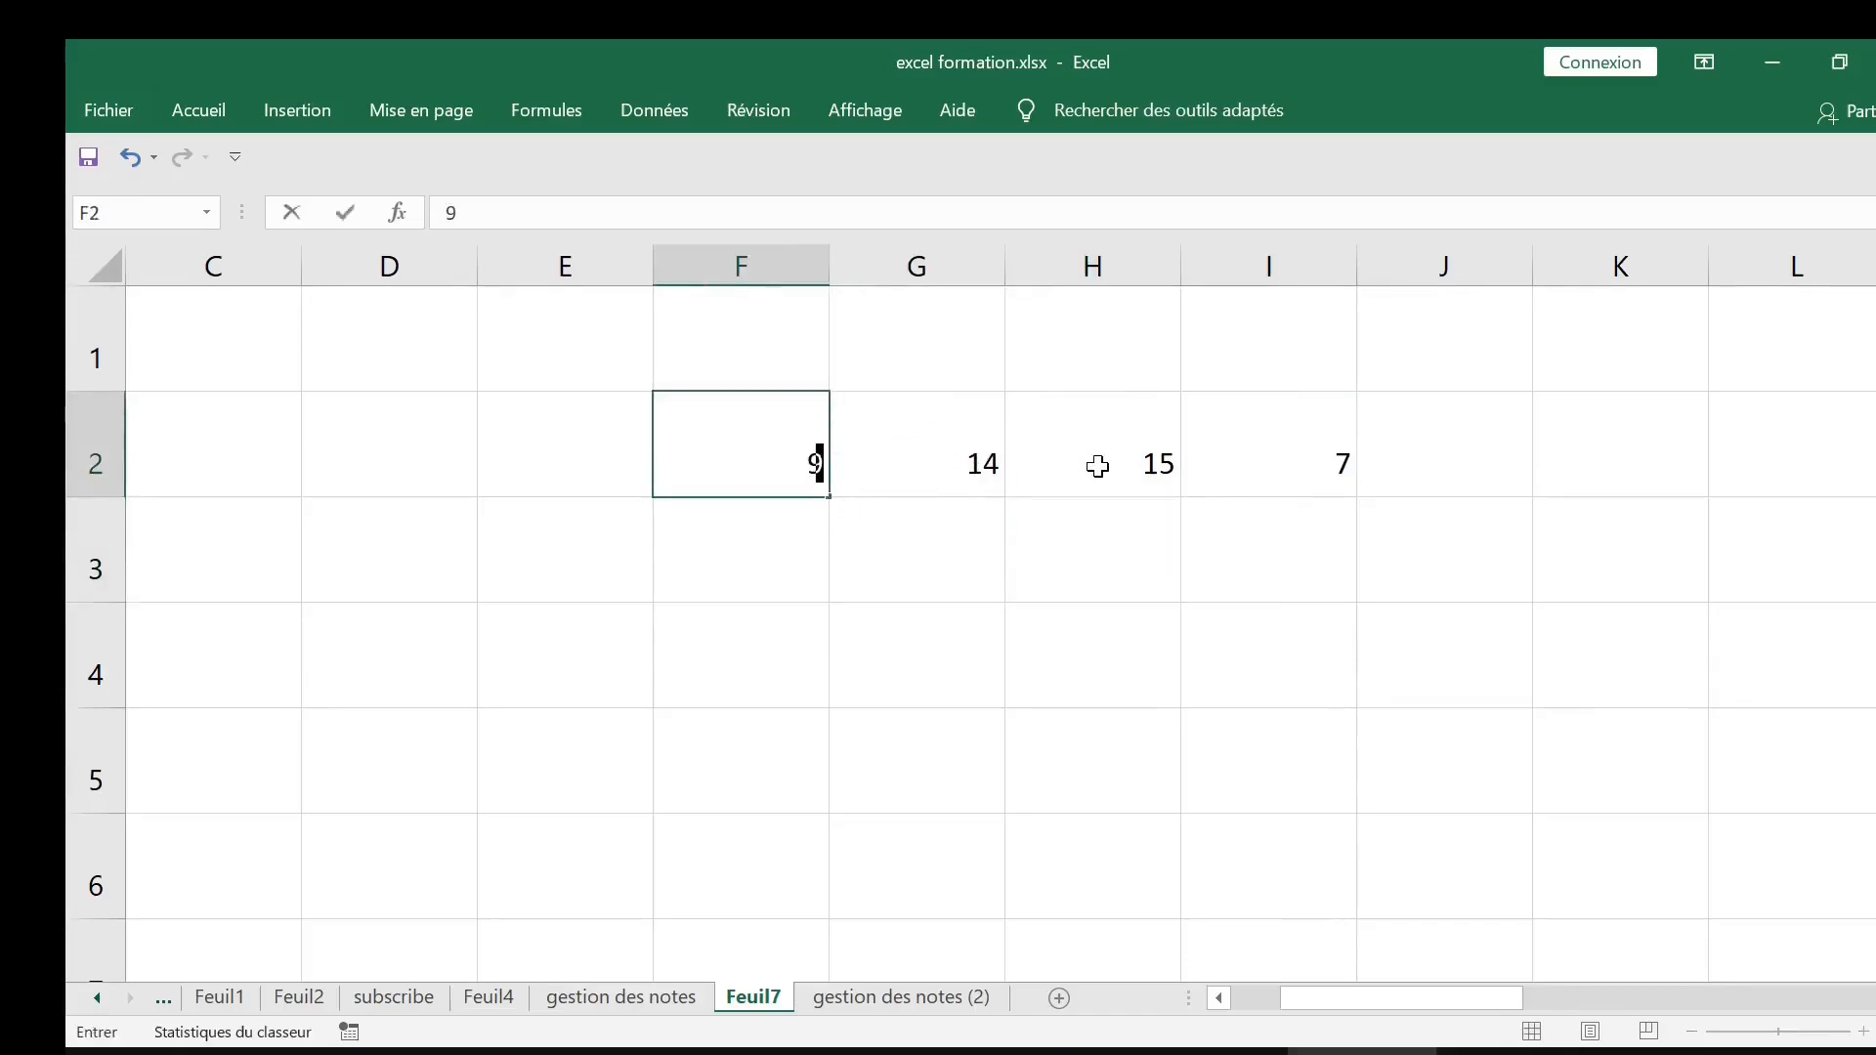
click(1071, 574)
click(816, 467)
click(1019, 466)
click(1331, 460)
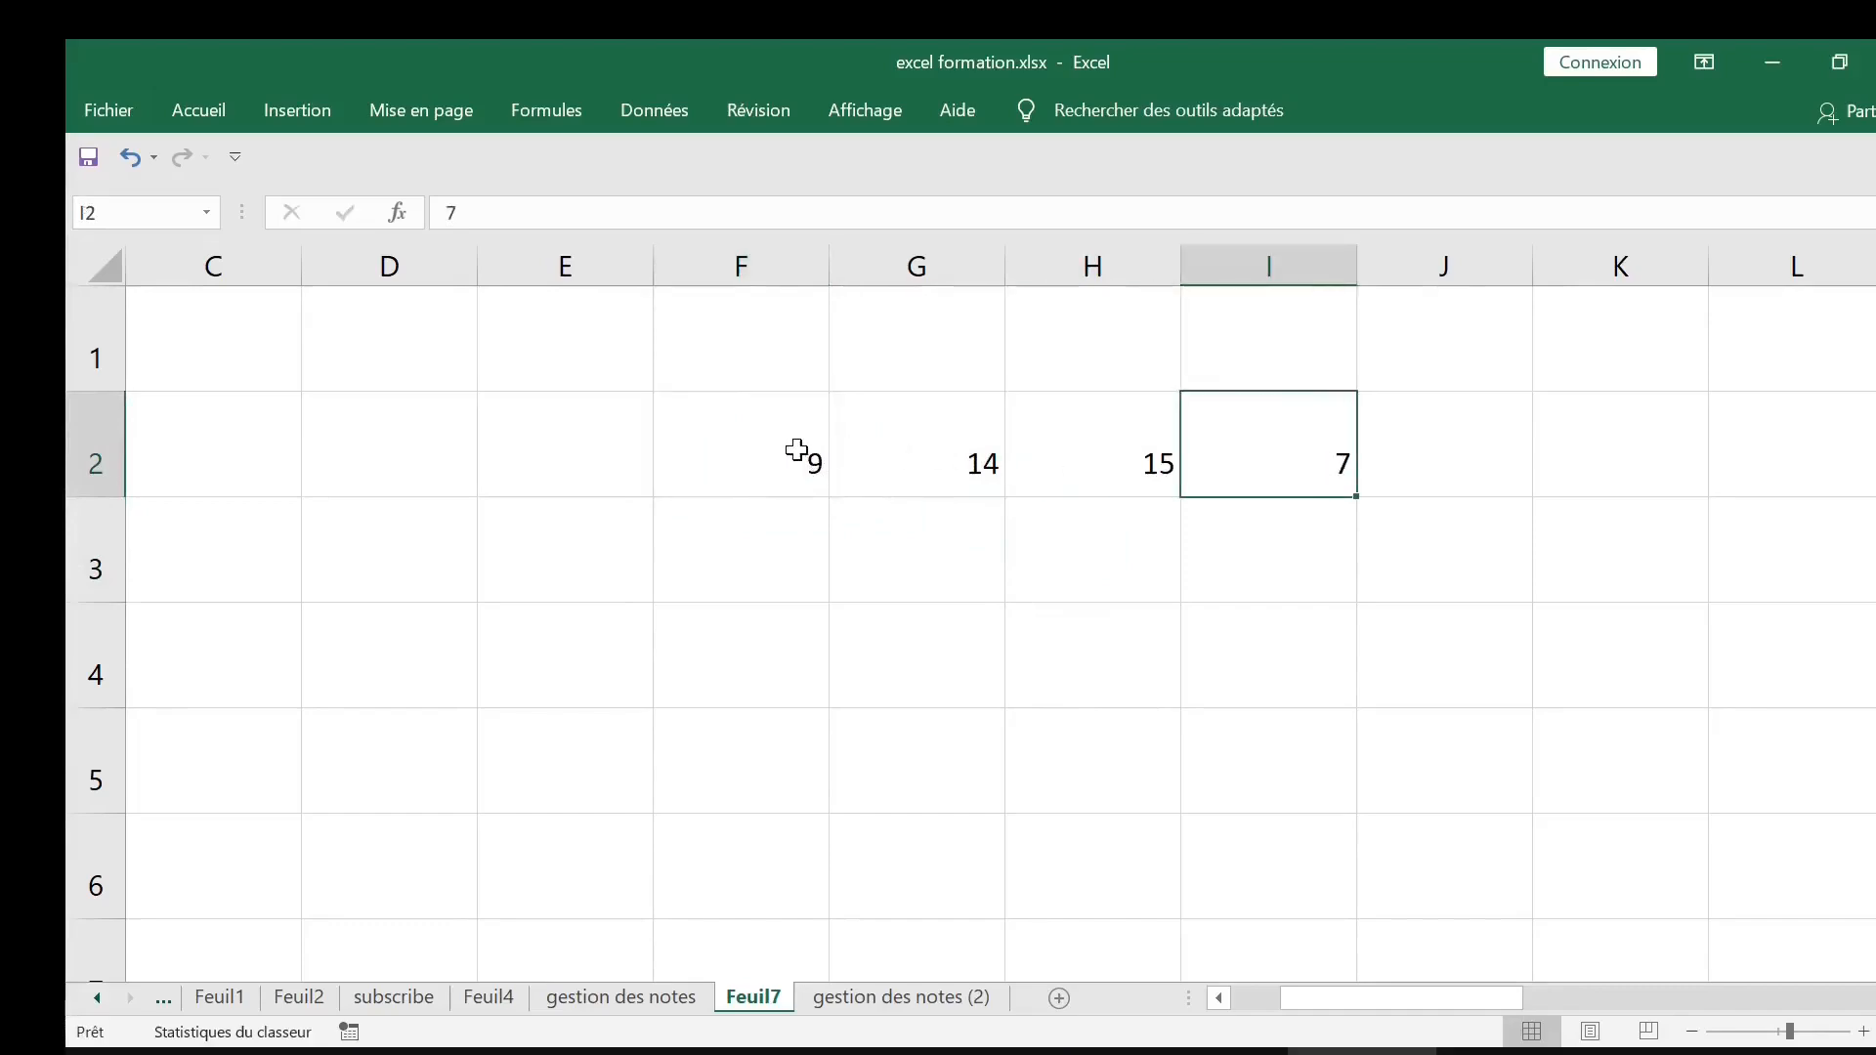
drag(804, 452, 1299, 453)
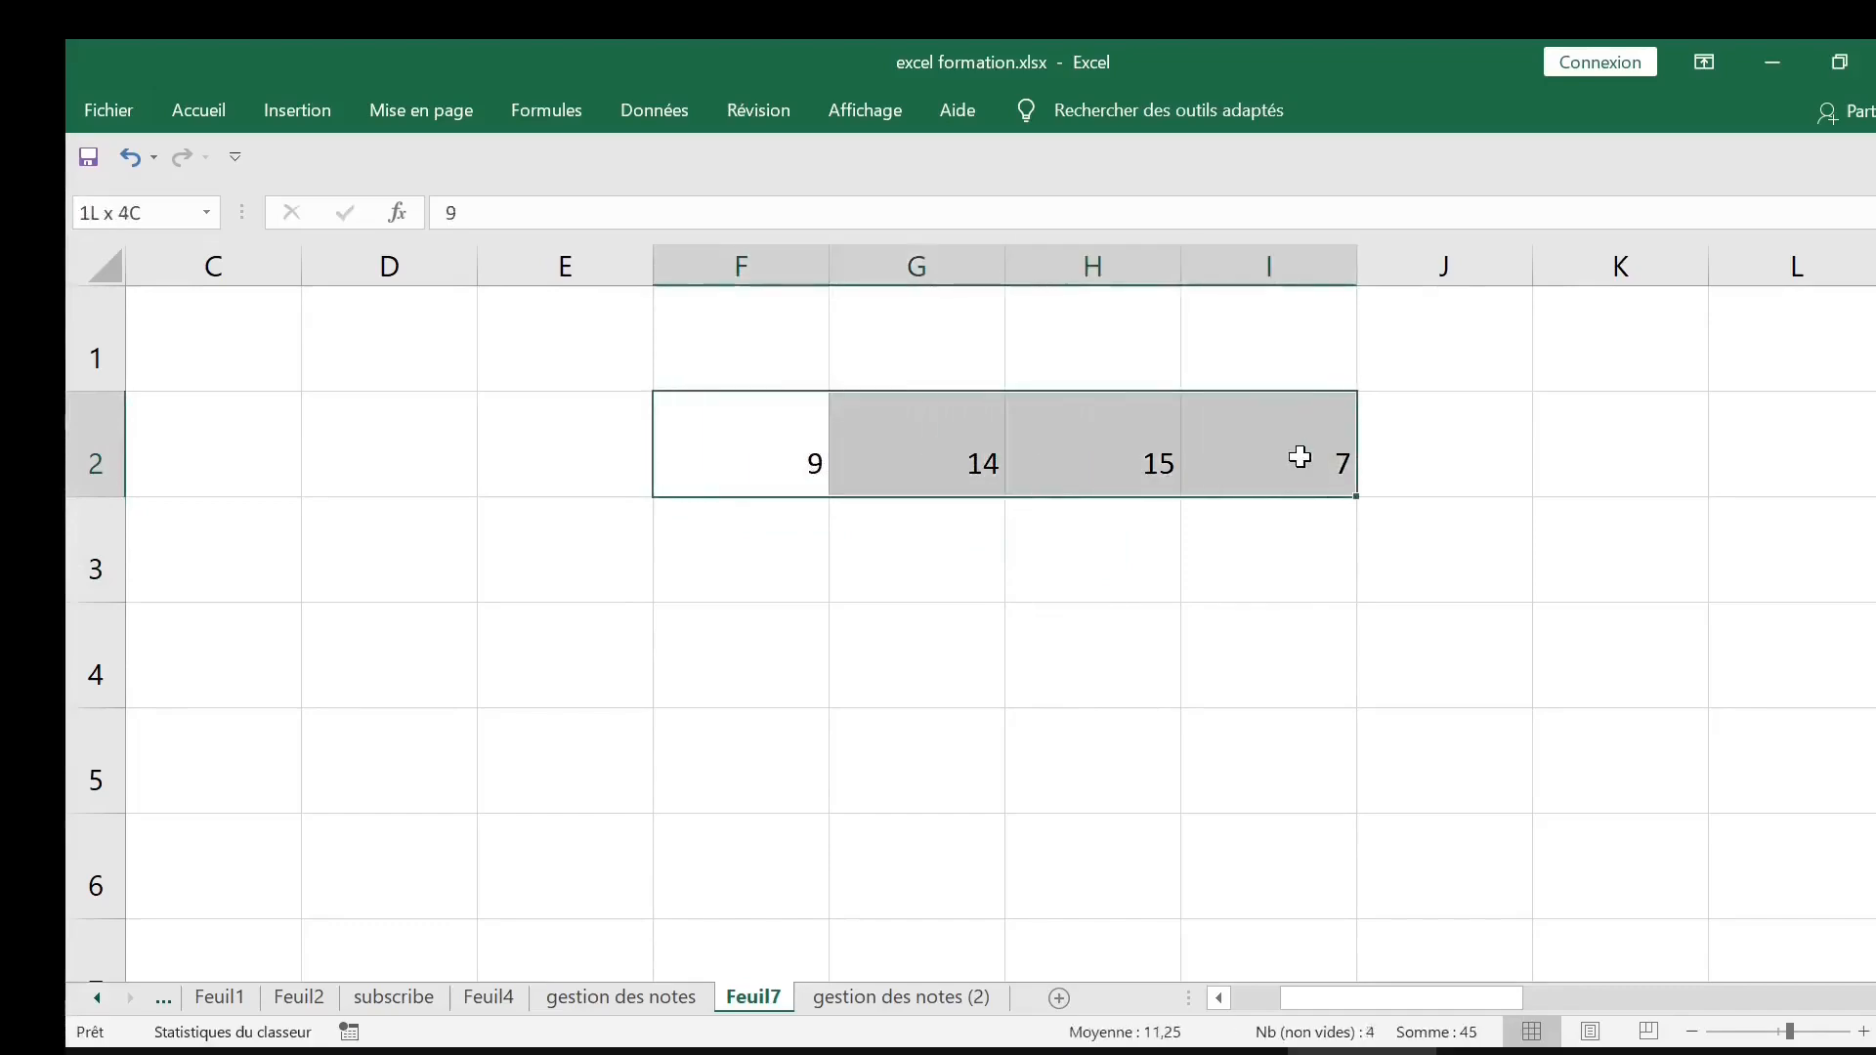
click(1863, 1032)
click(1863, 1032)
click(1863, 1032)
click(1863, 1031)
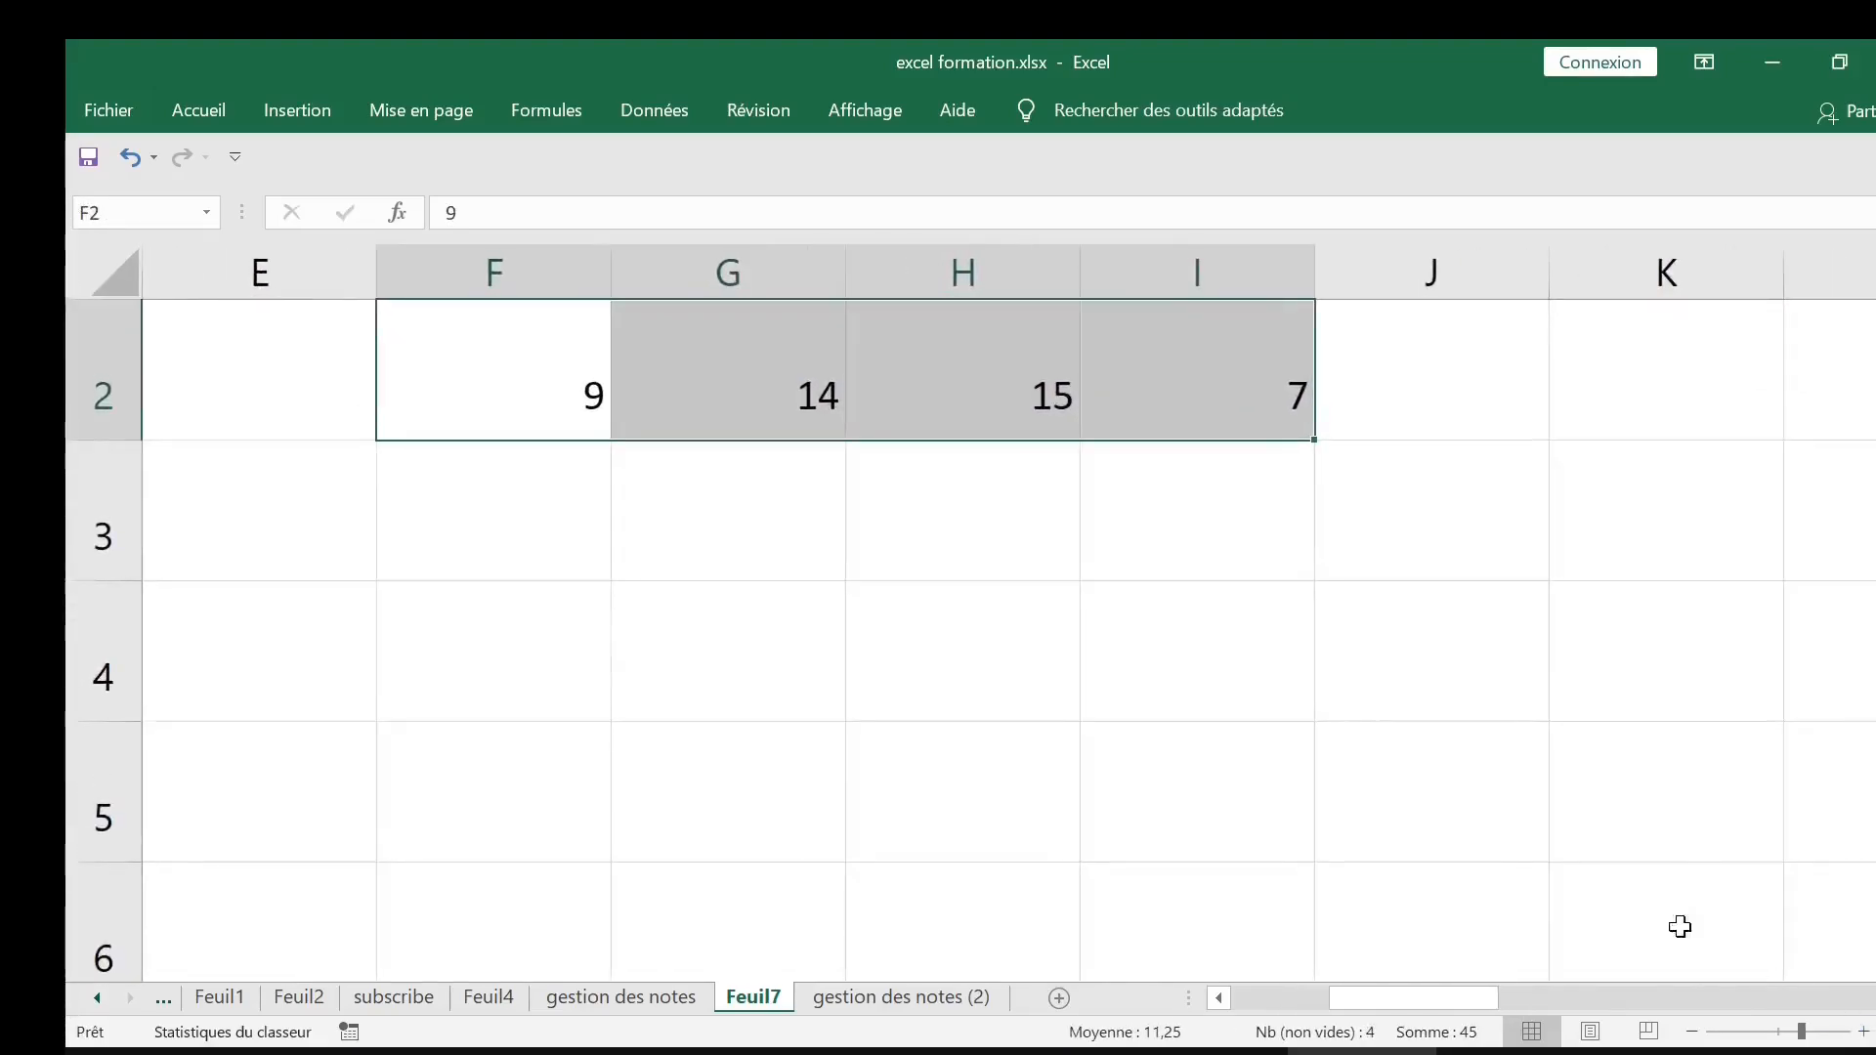
click(1008, 567)
click(1022, 385)
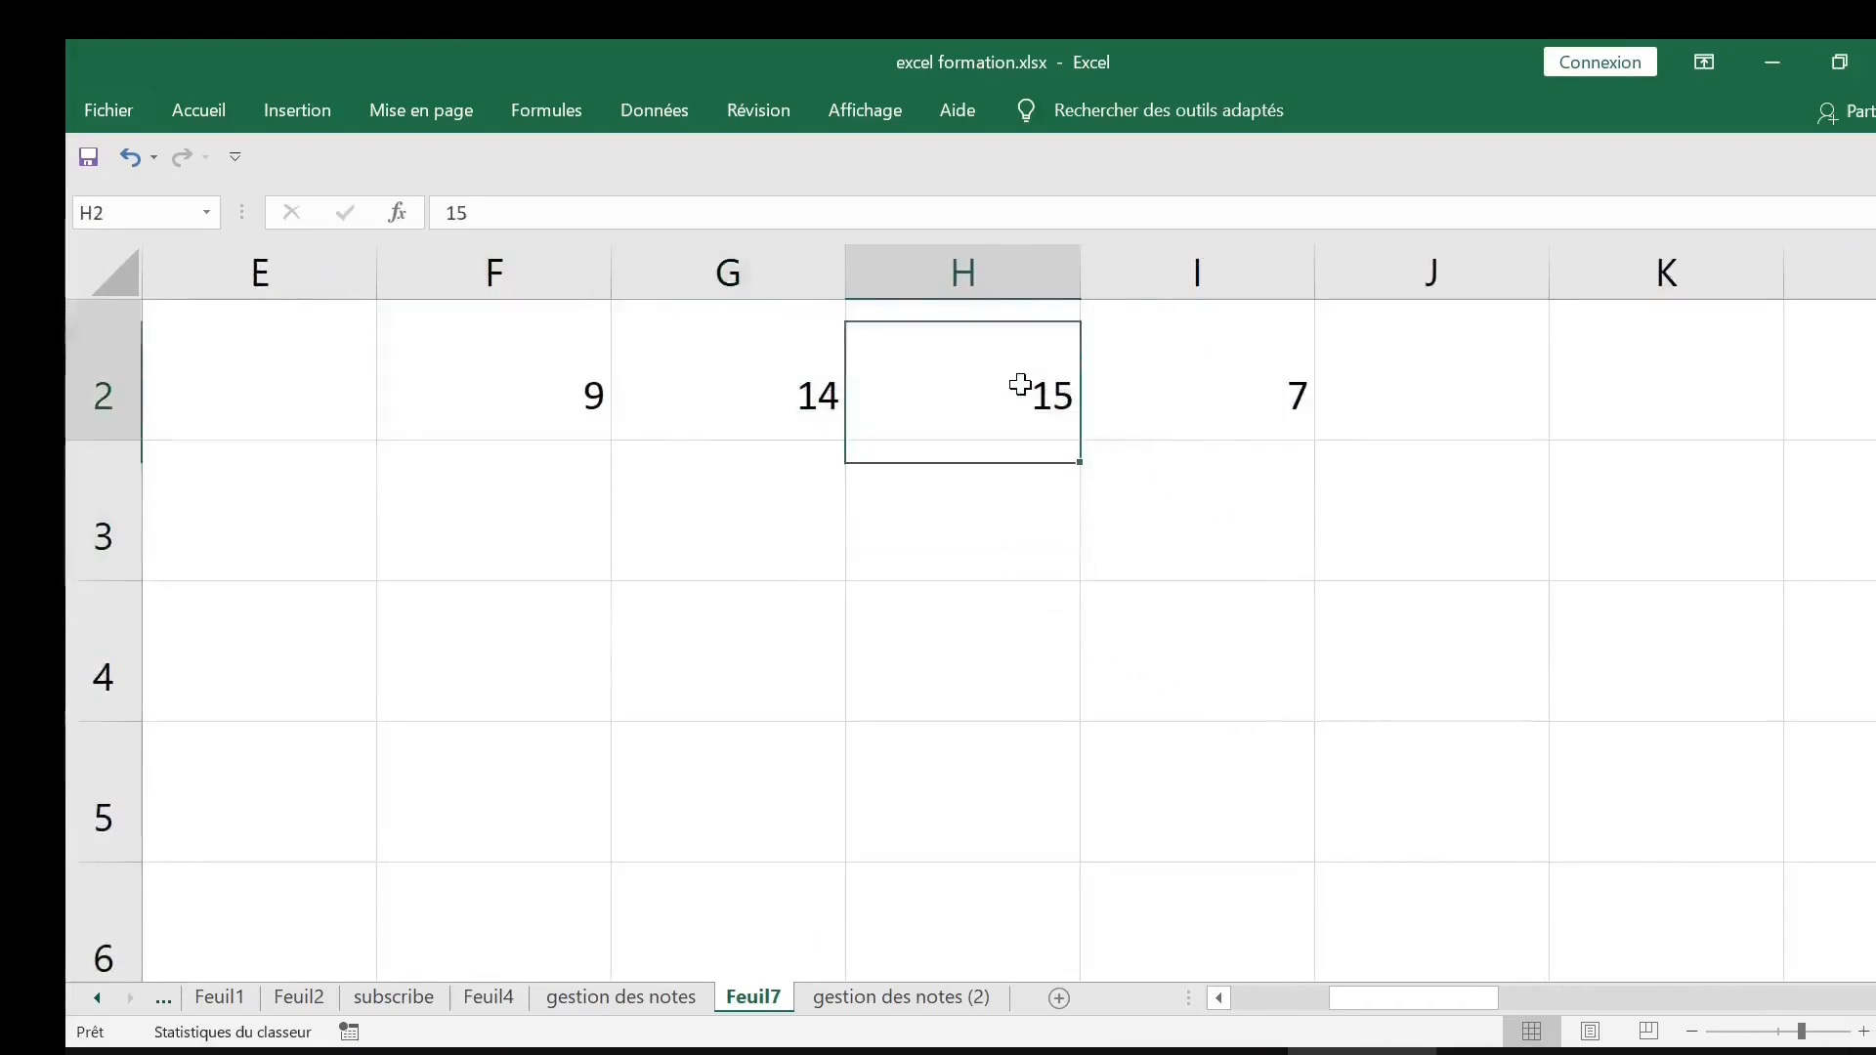
key(Right)
click(596, 383)
drag(613, 383, 1188, 399)
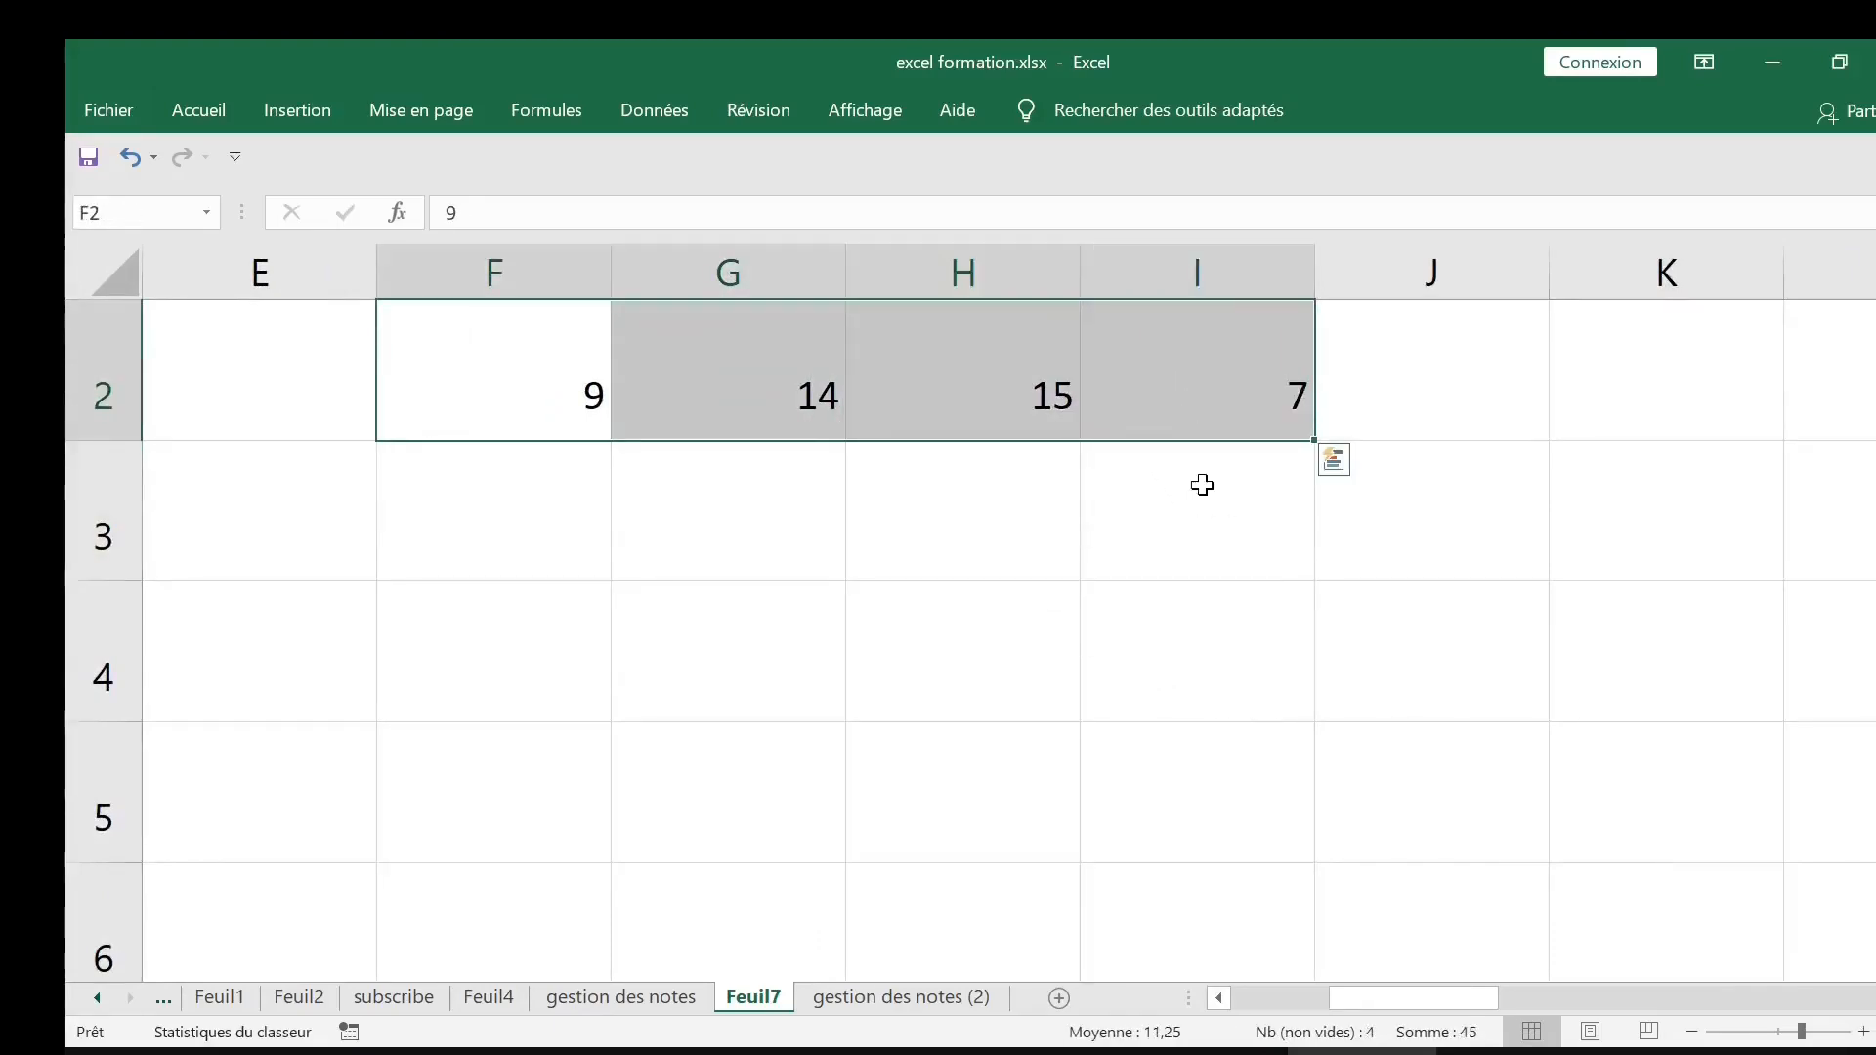
click(1202, 486)
key(Up)
key(Up)
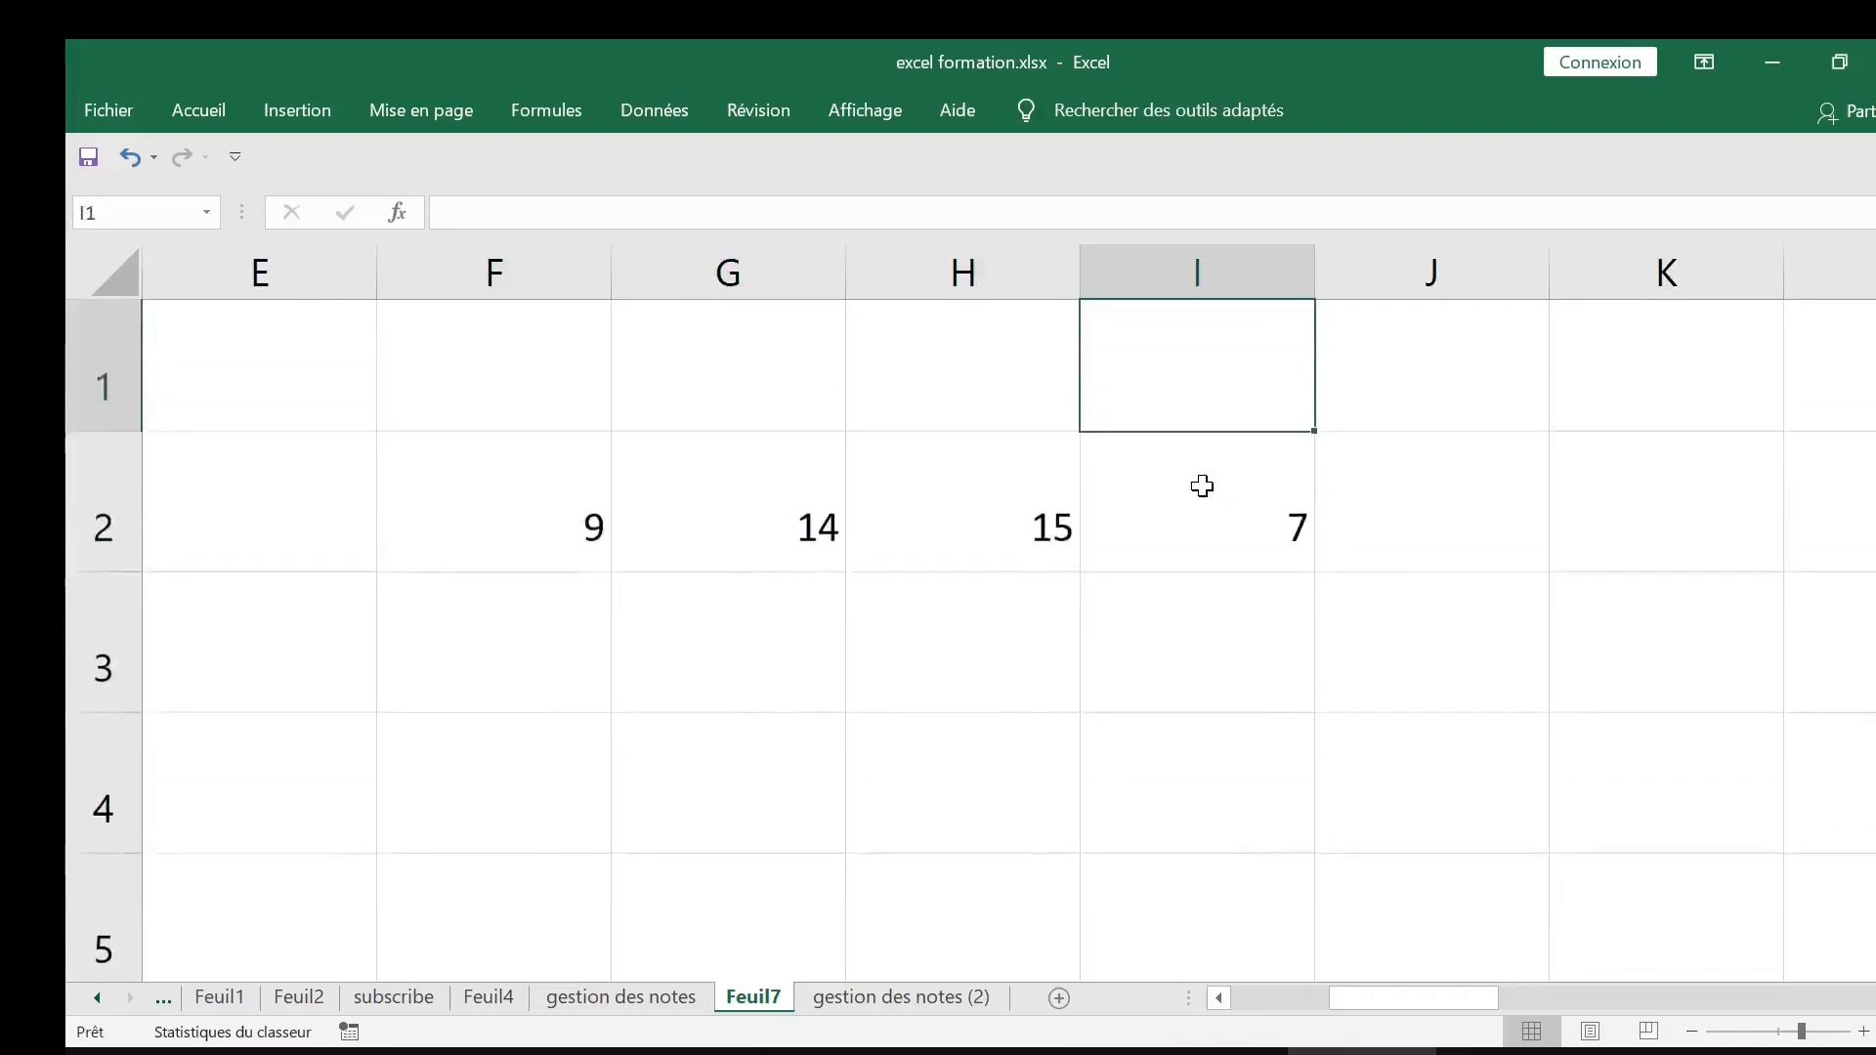
Start a new conditional formatting rule for cells F2:I2 that uses a formula to determine which cells to format
drag(588, 530, 1111, 528)
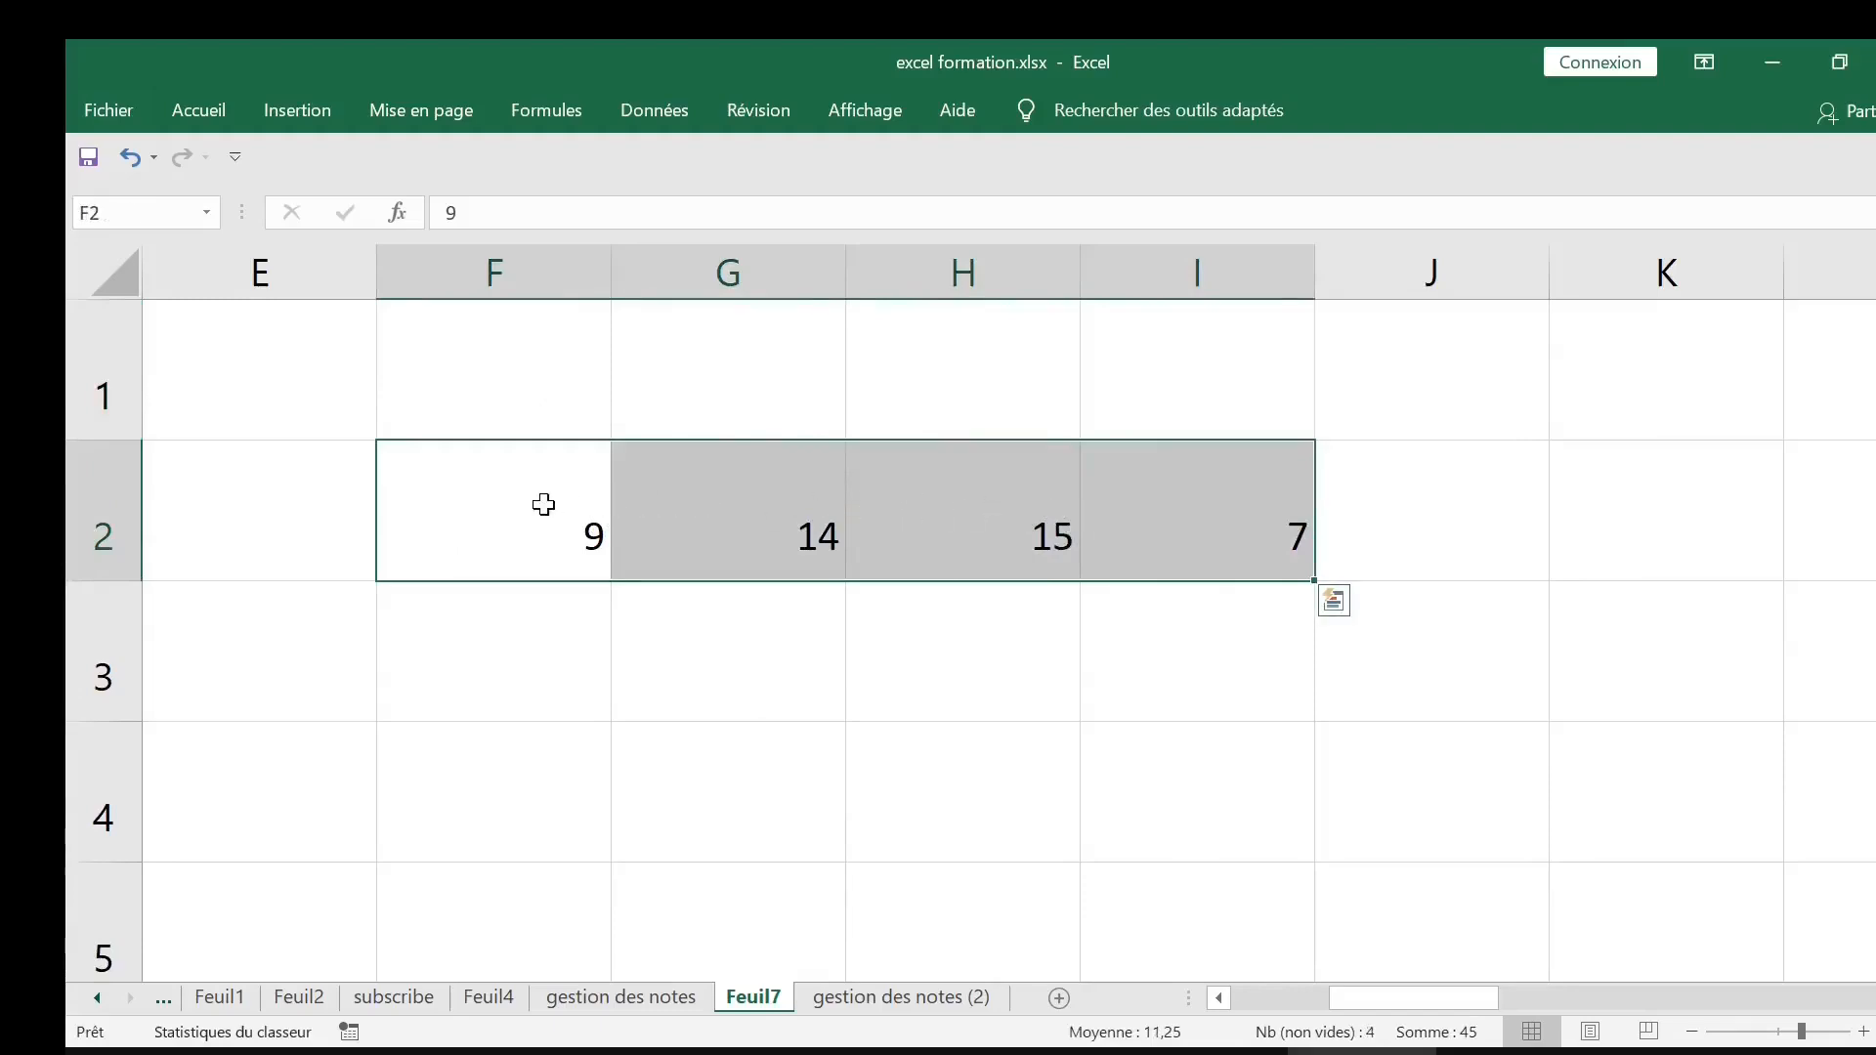
click(216, 113)
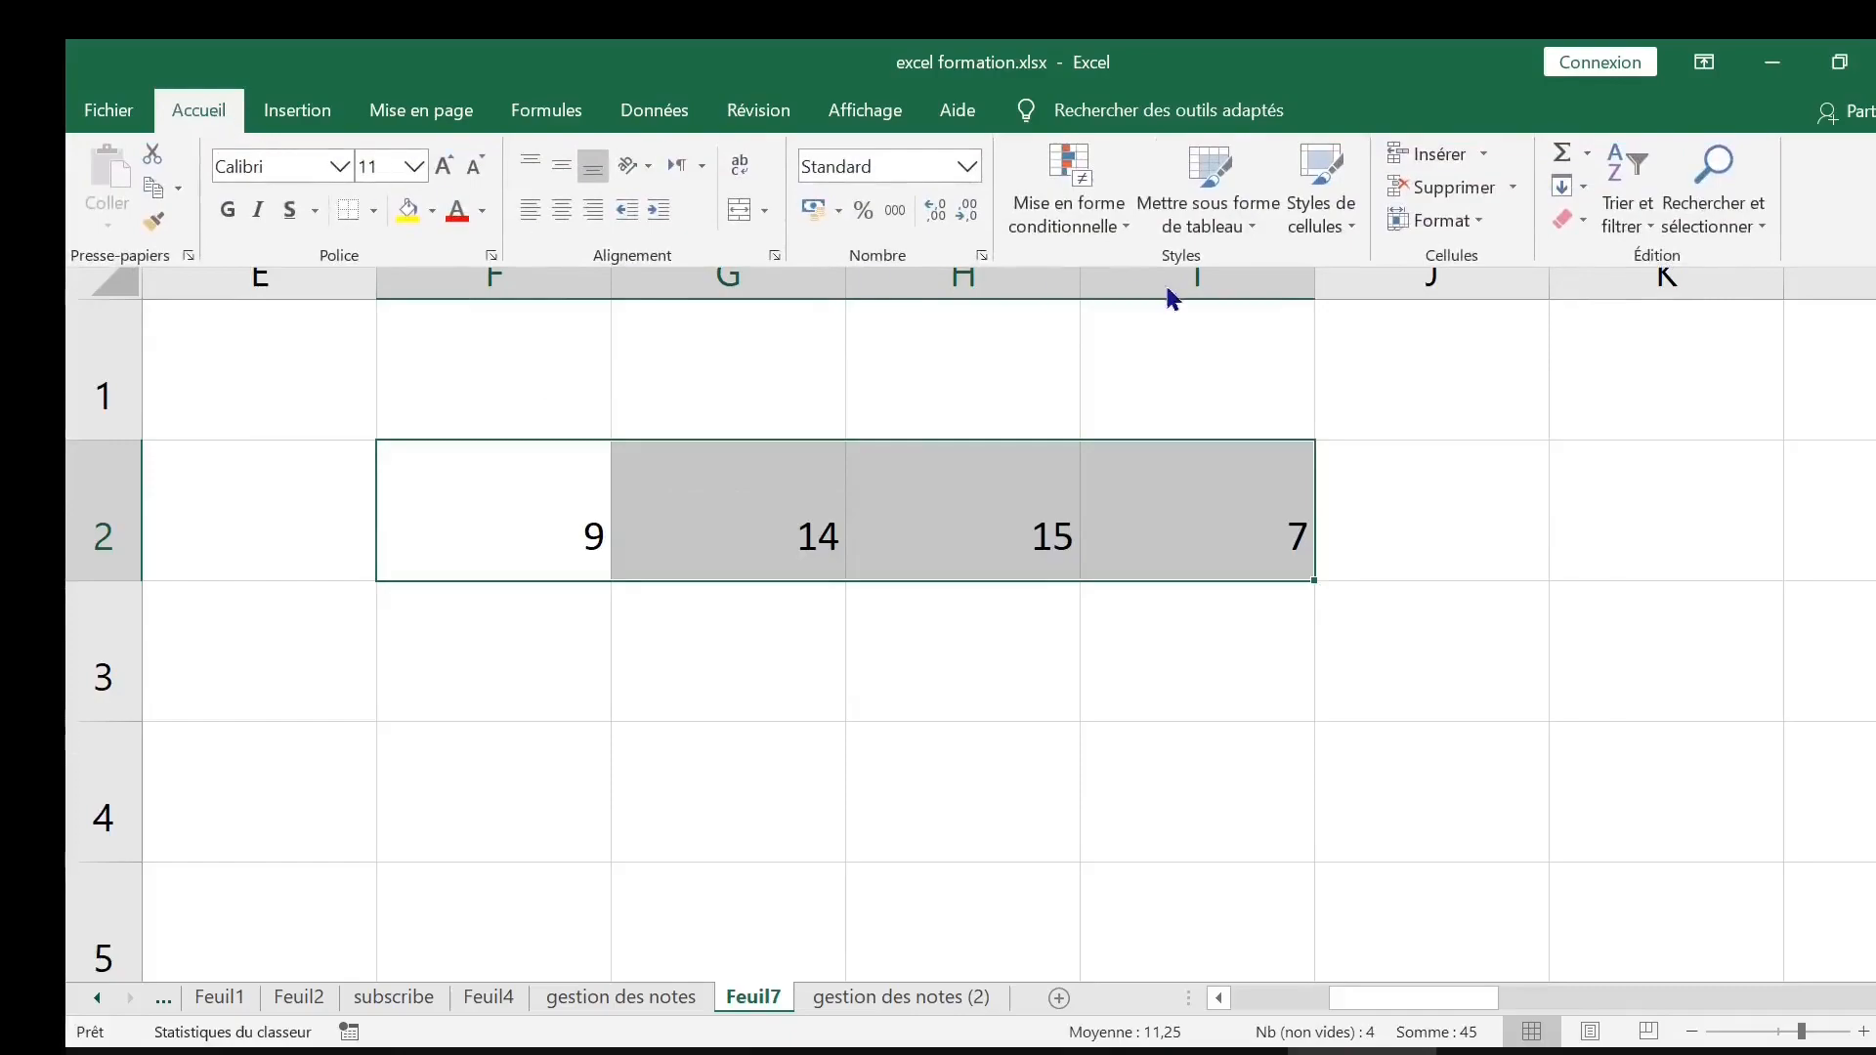
click(1120, 233)
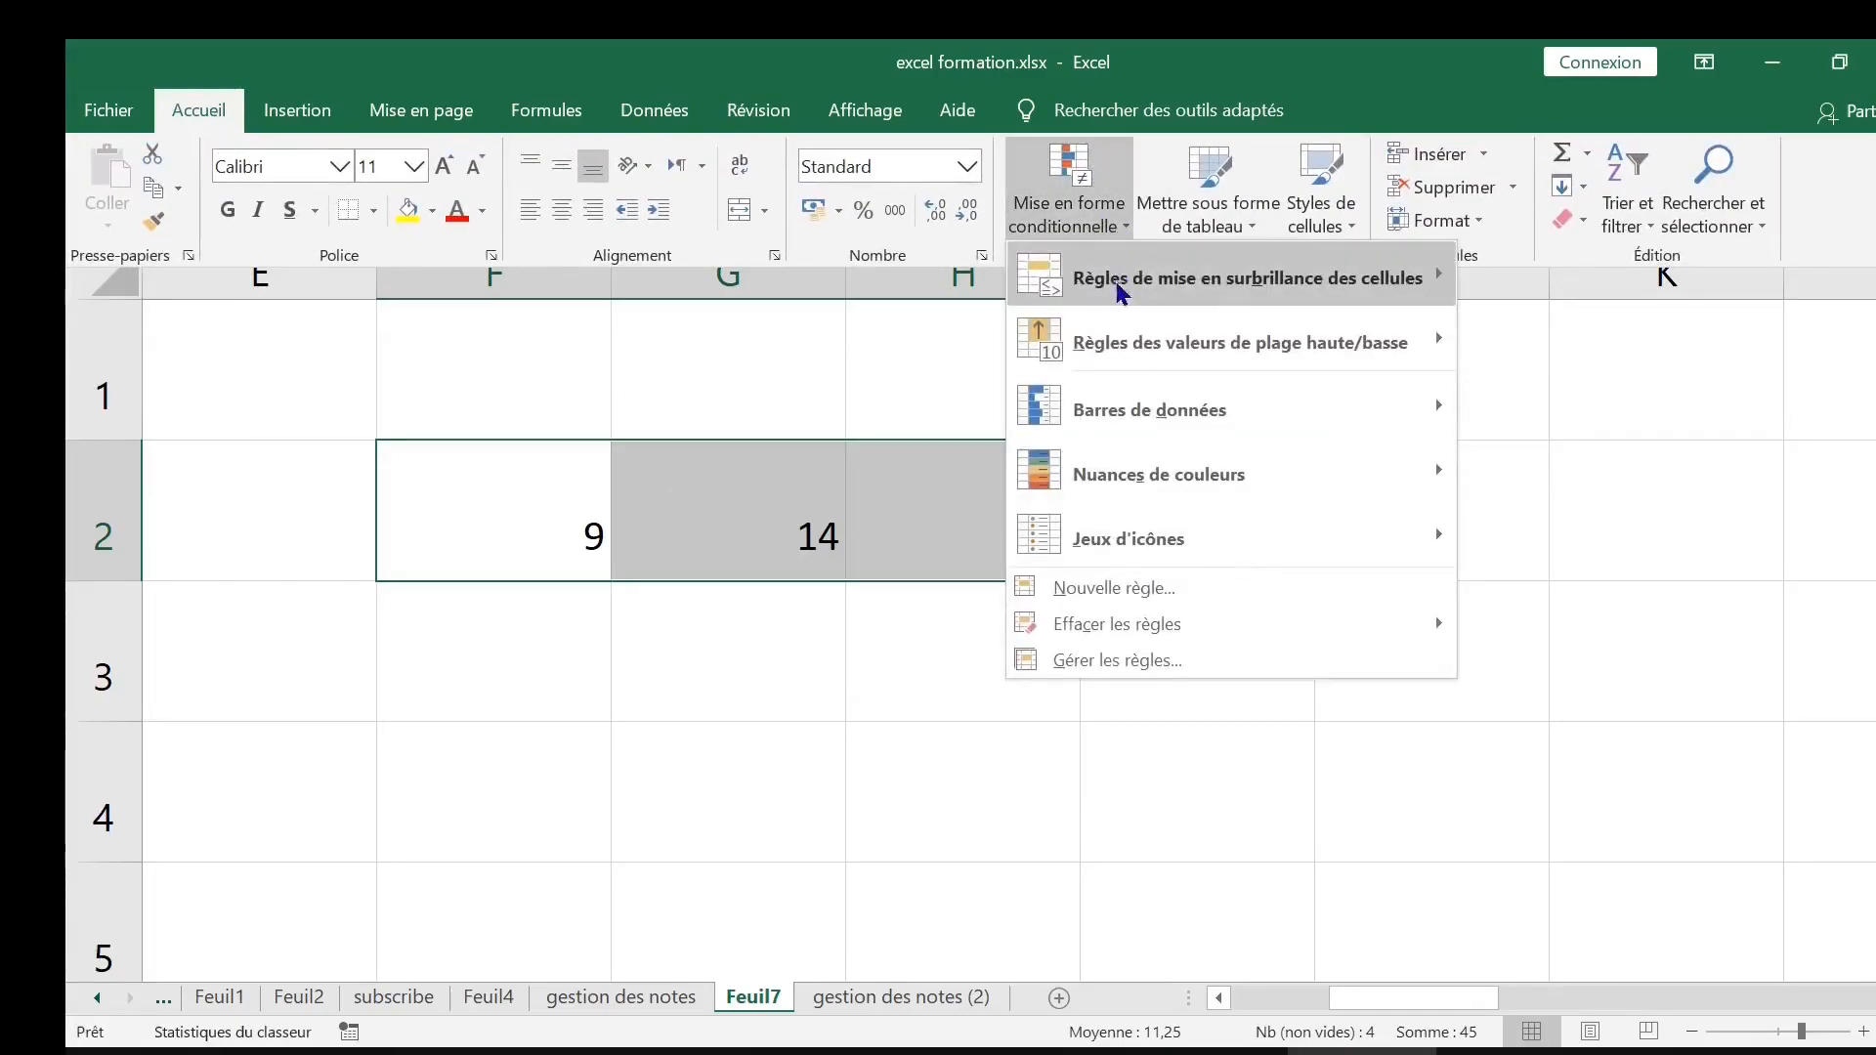
mouse_move(1141, 303)
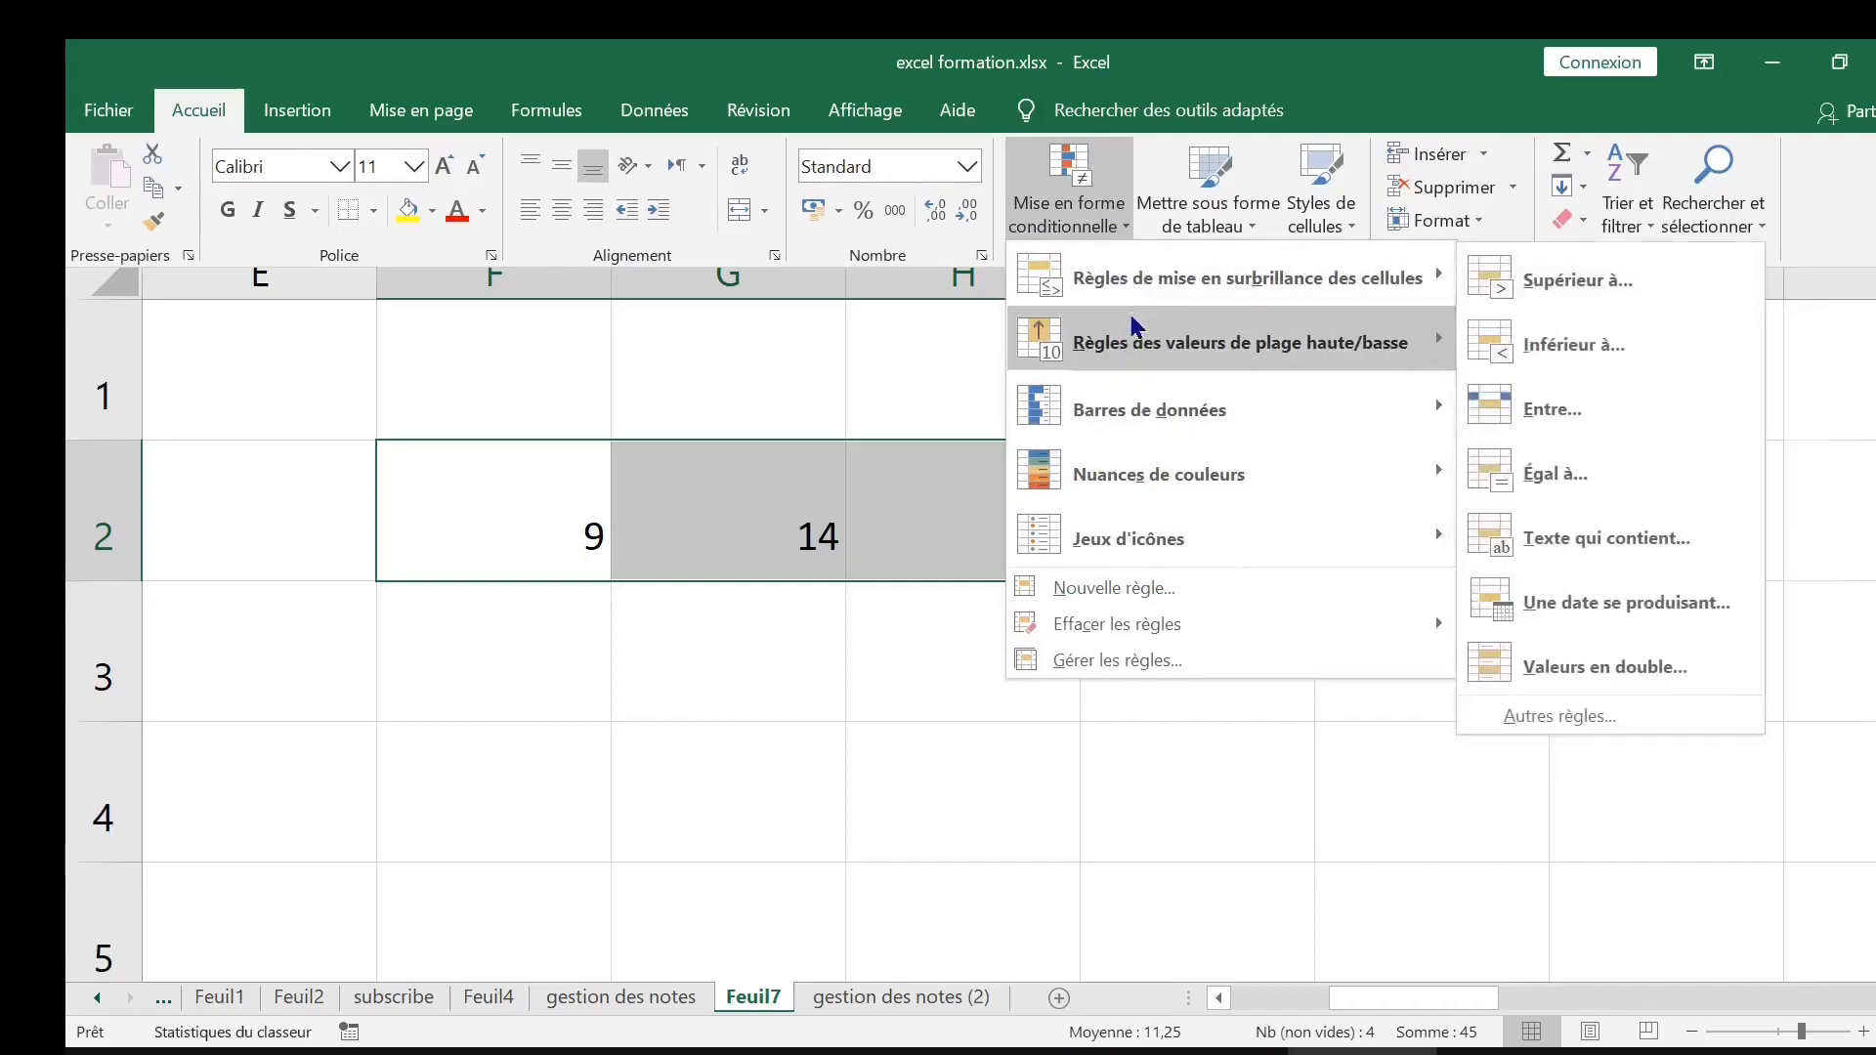
mouse_move(1138, 347)
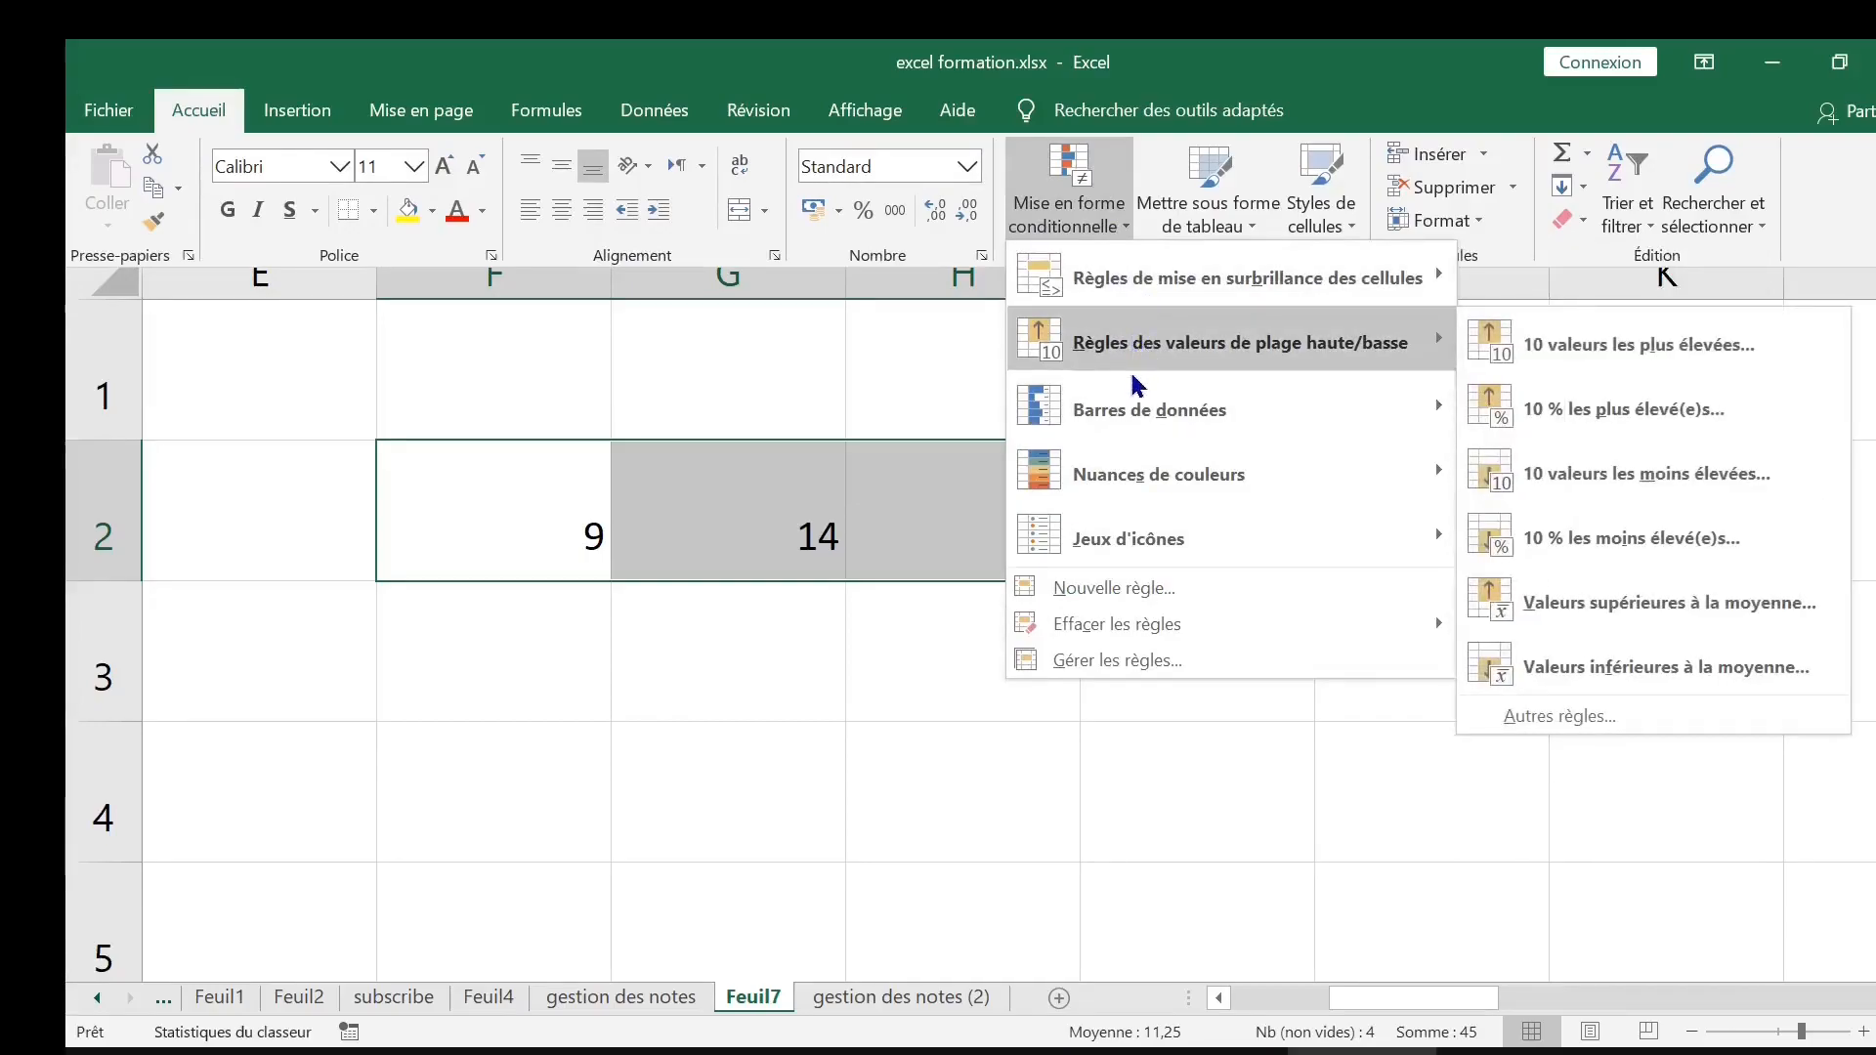
click(1167, 590)
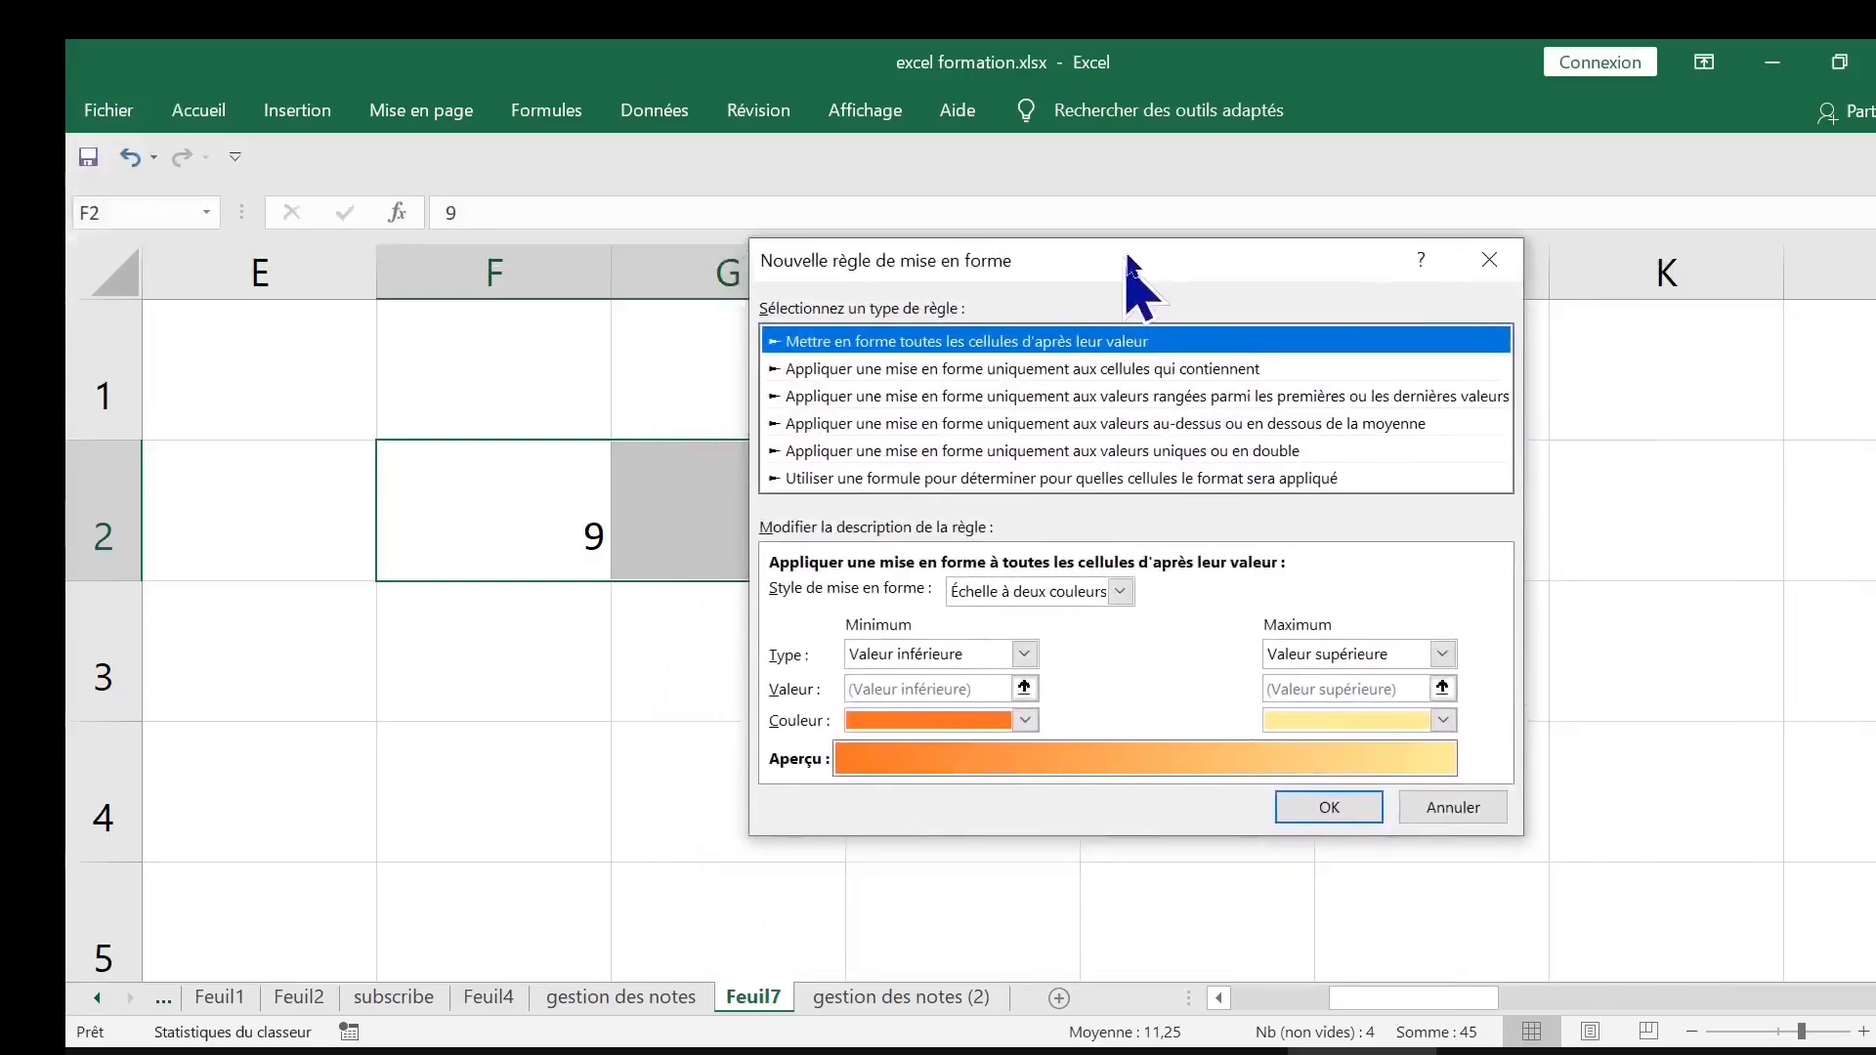
drag(1124, 265, 1147, 207)
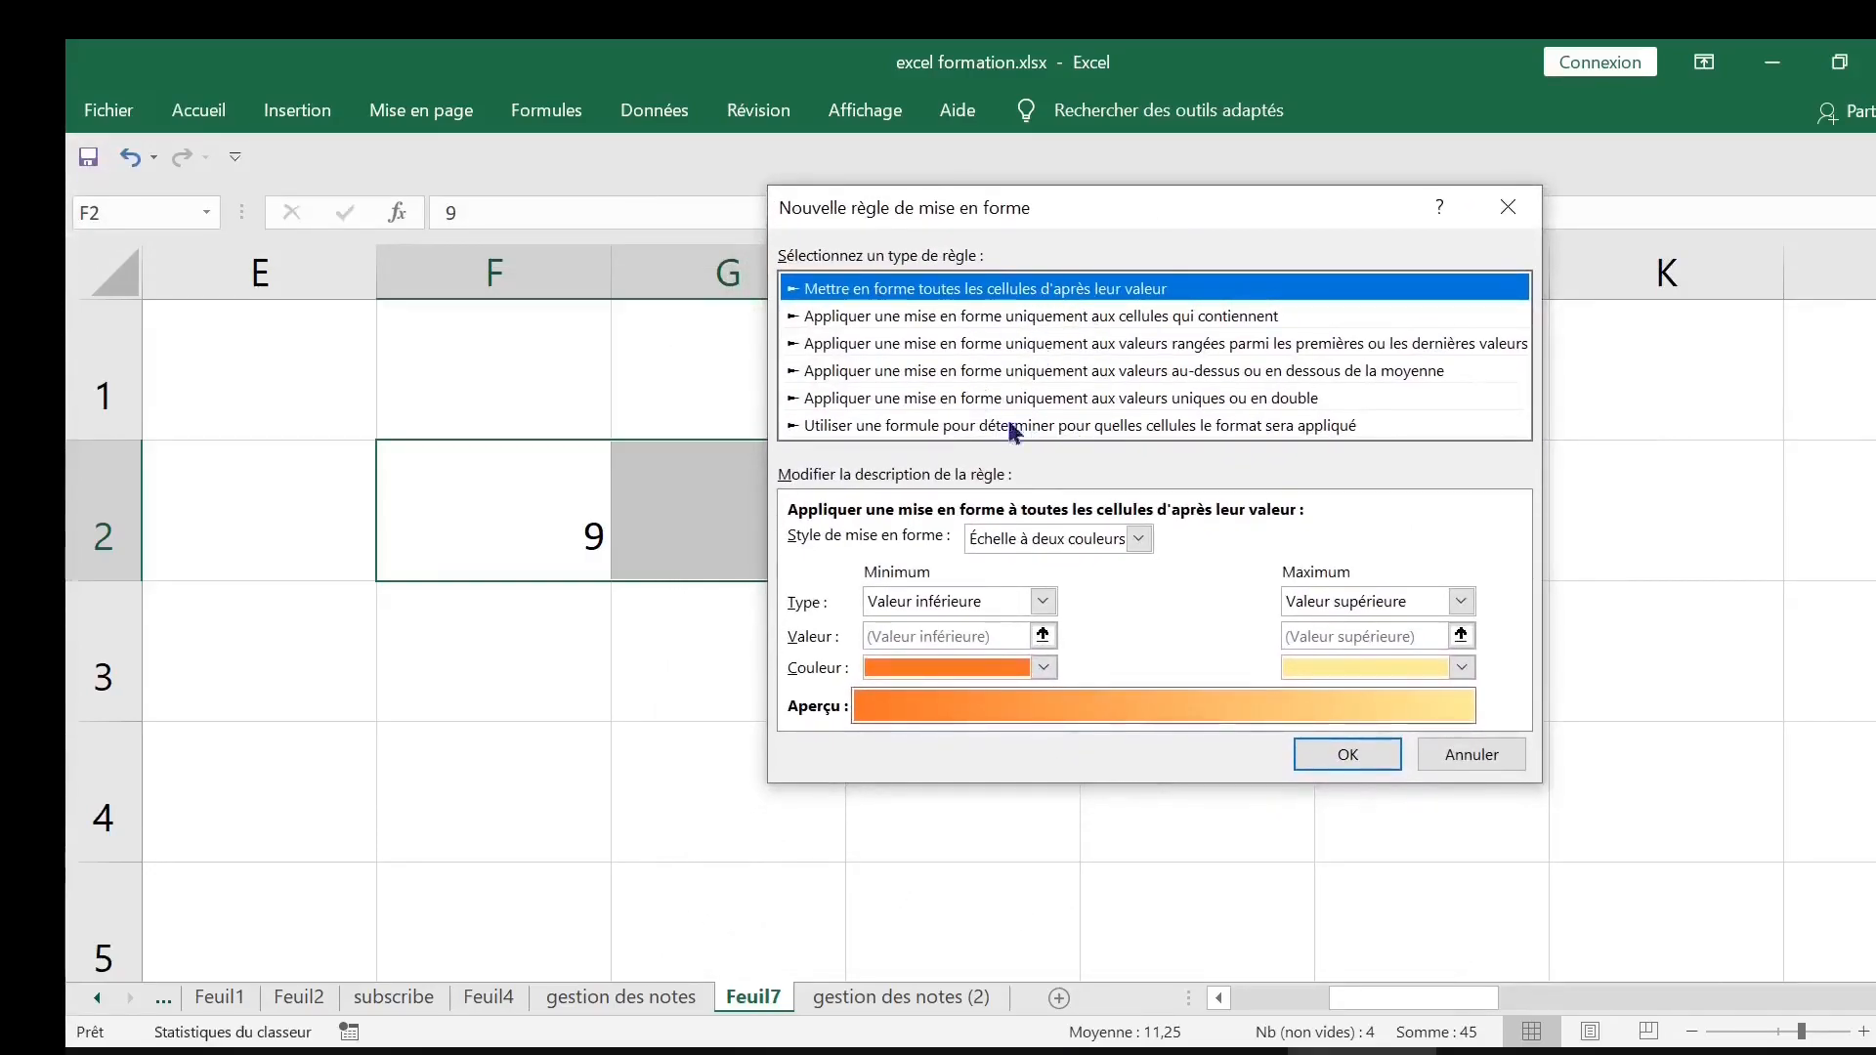
click(951, 428)
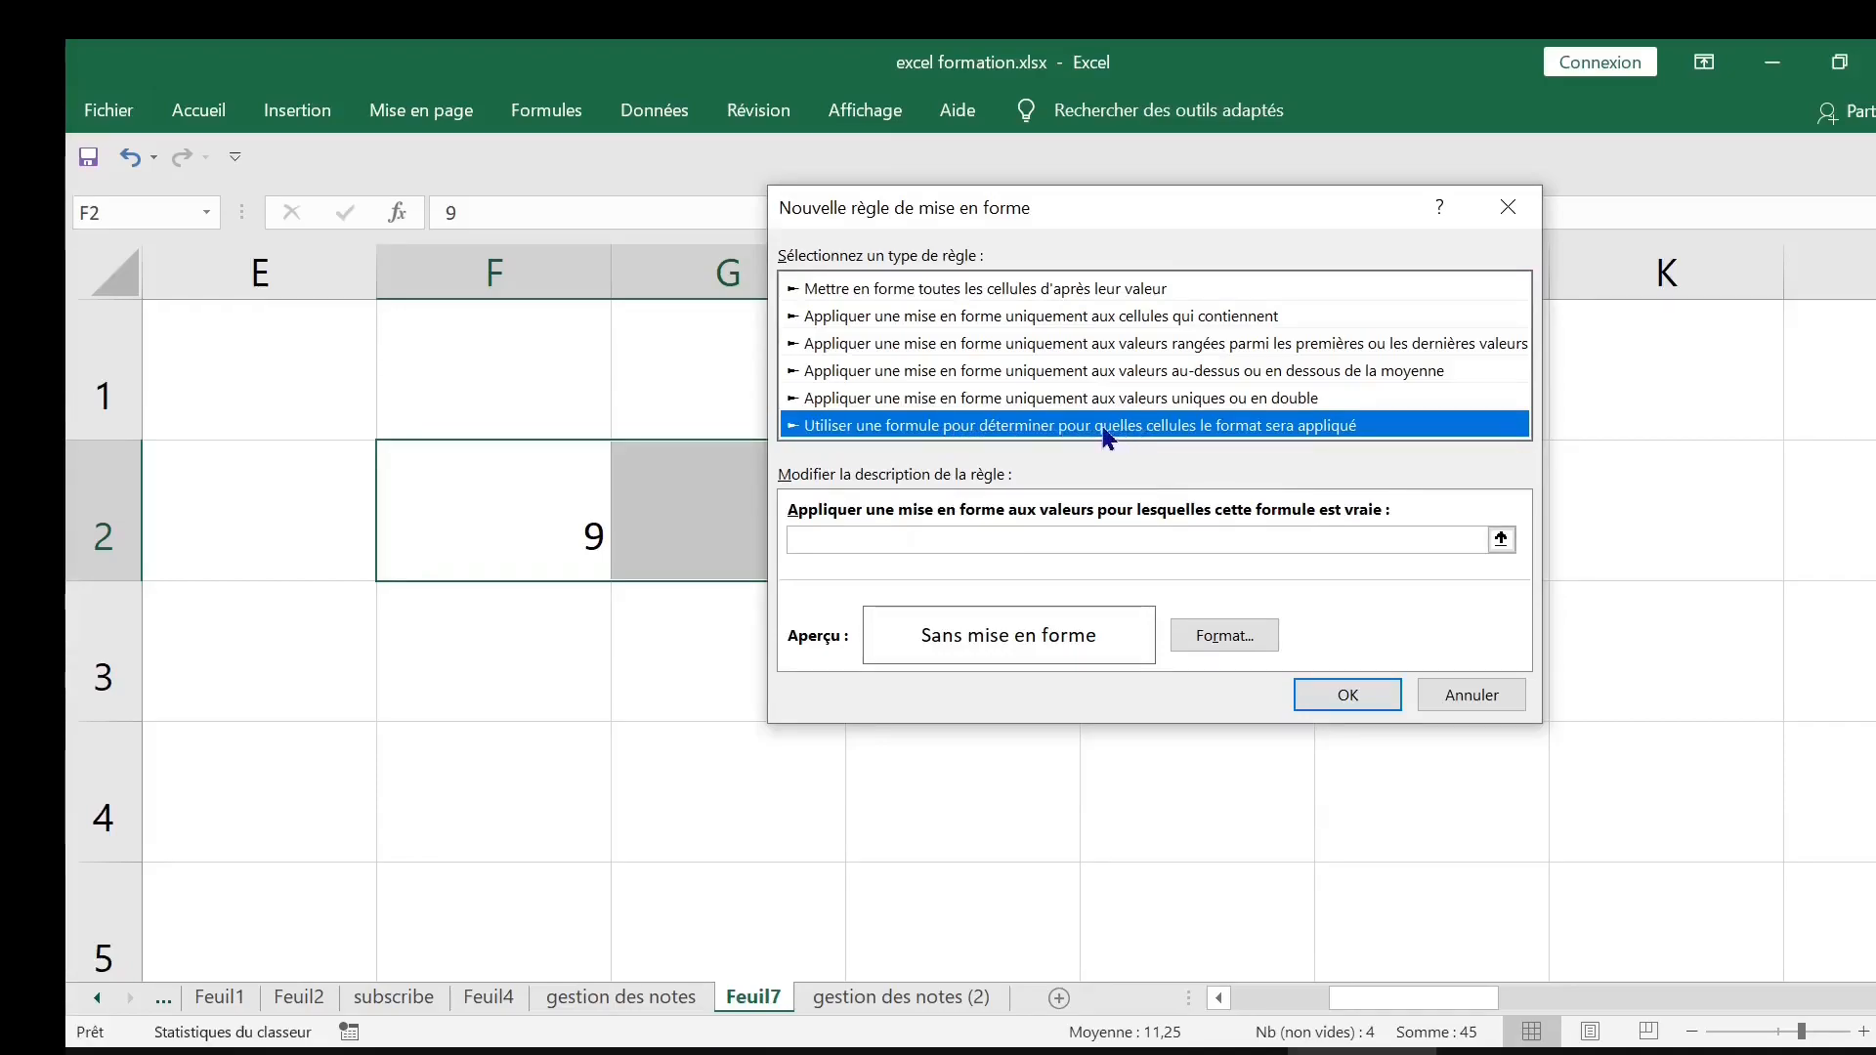
Set the formatting rule's formula to =$F$2<10
click(857, 539)
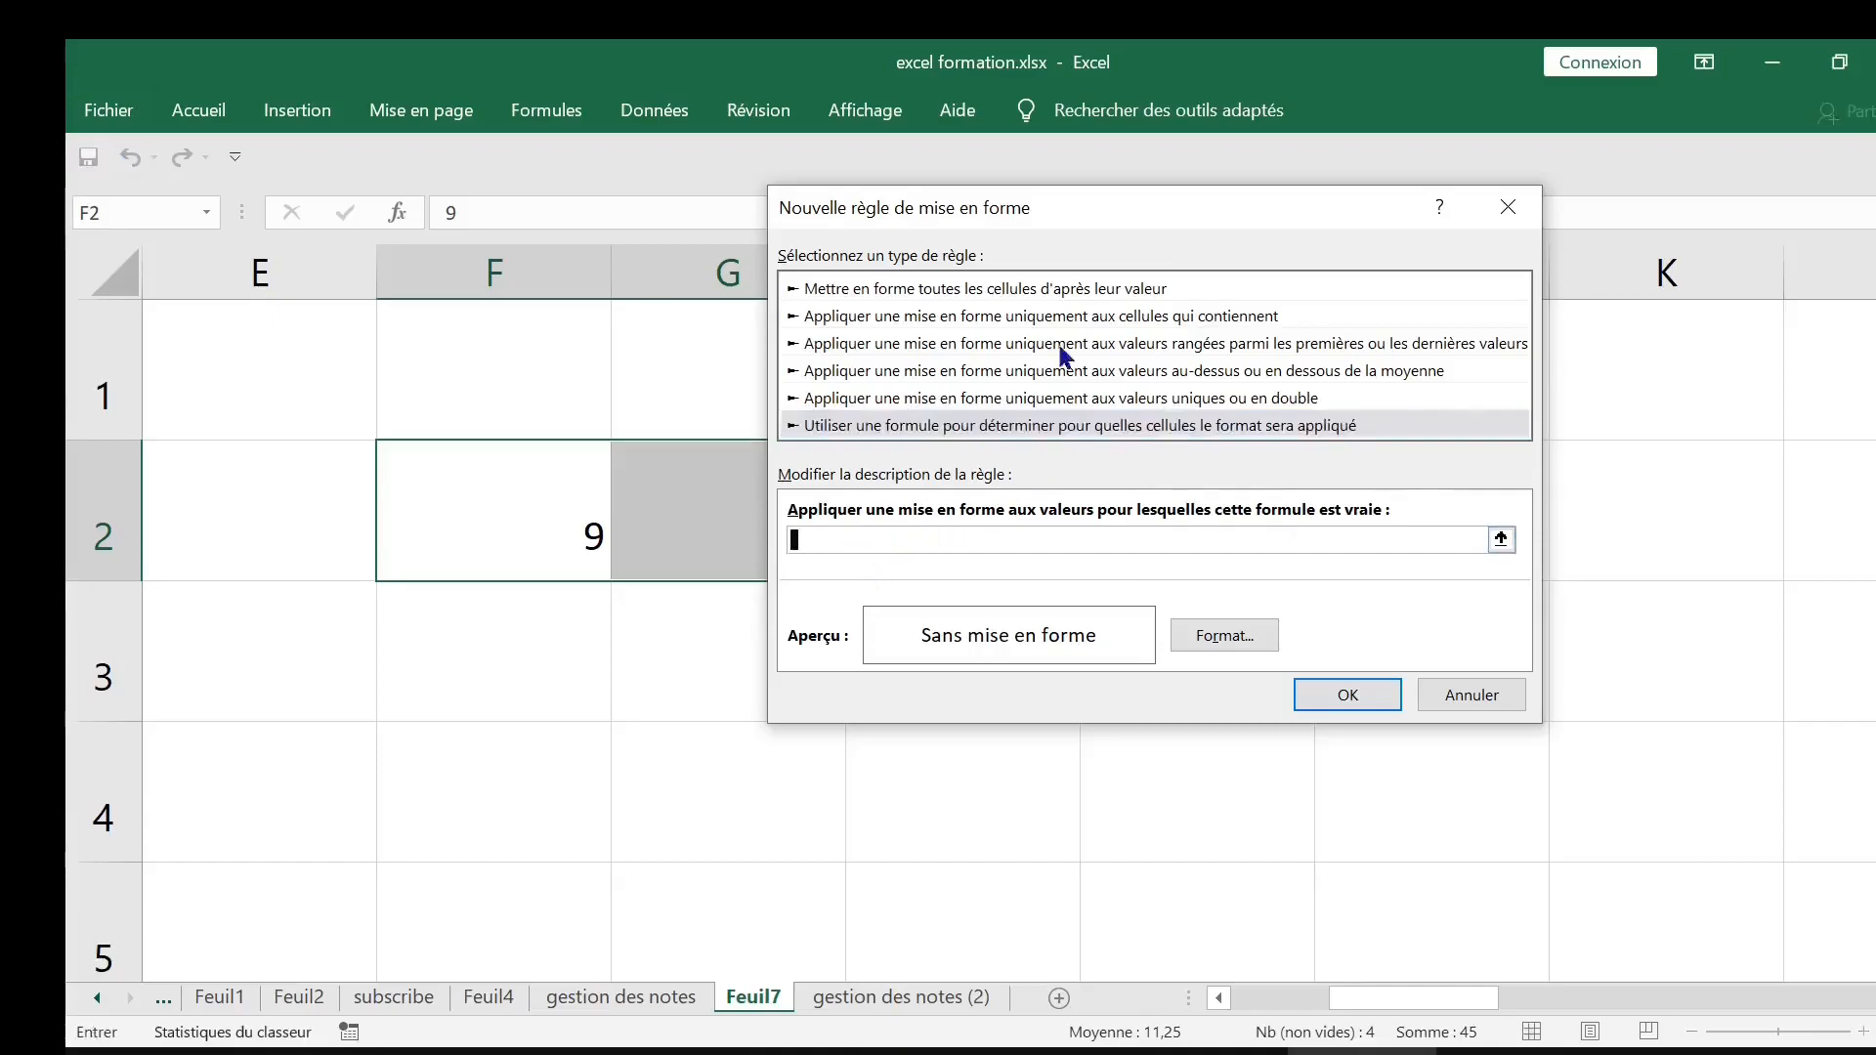
drag(1133, 226, 1237, 167)
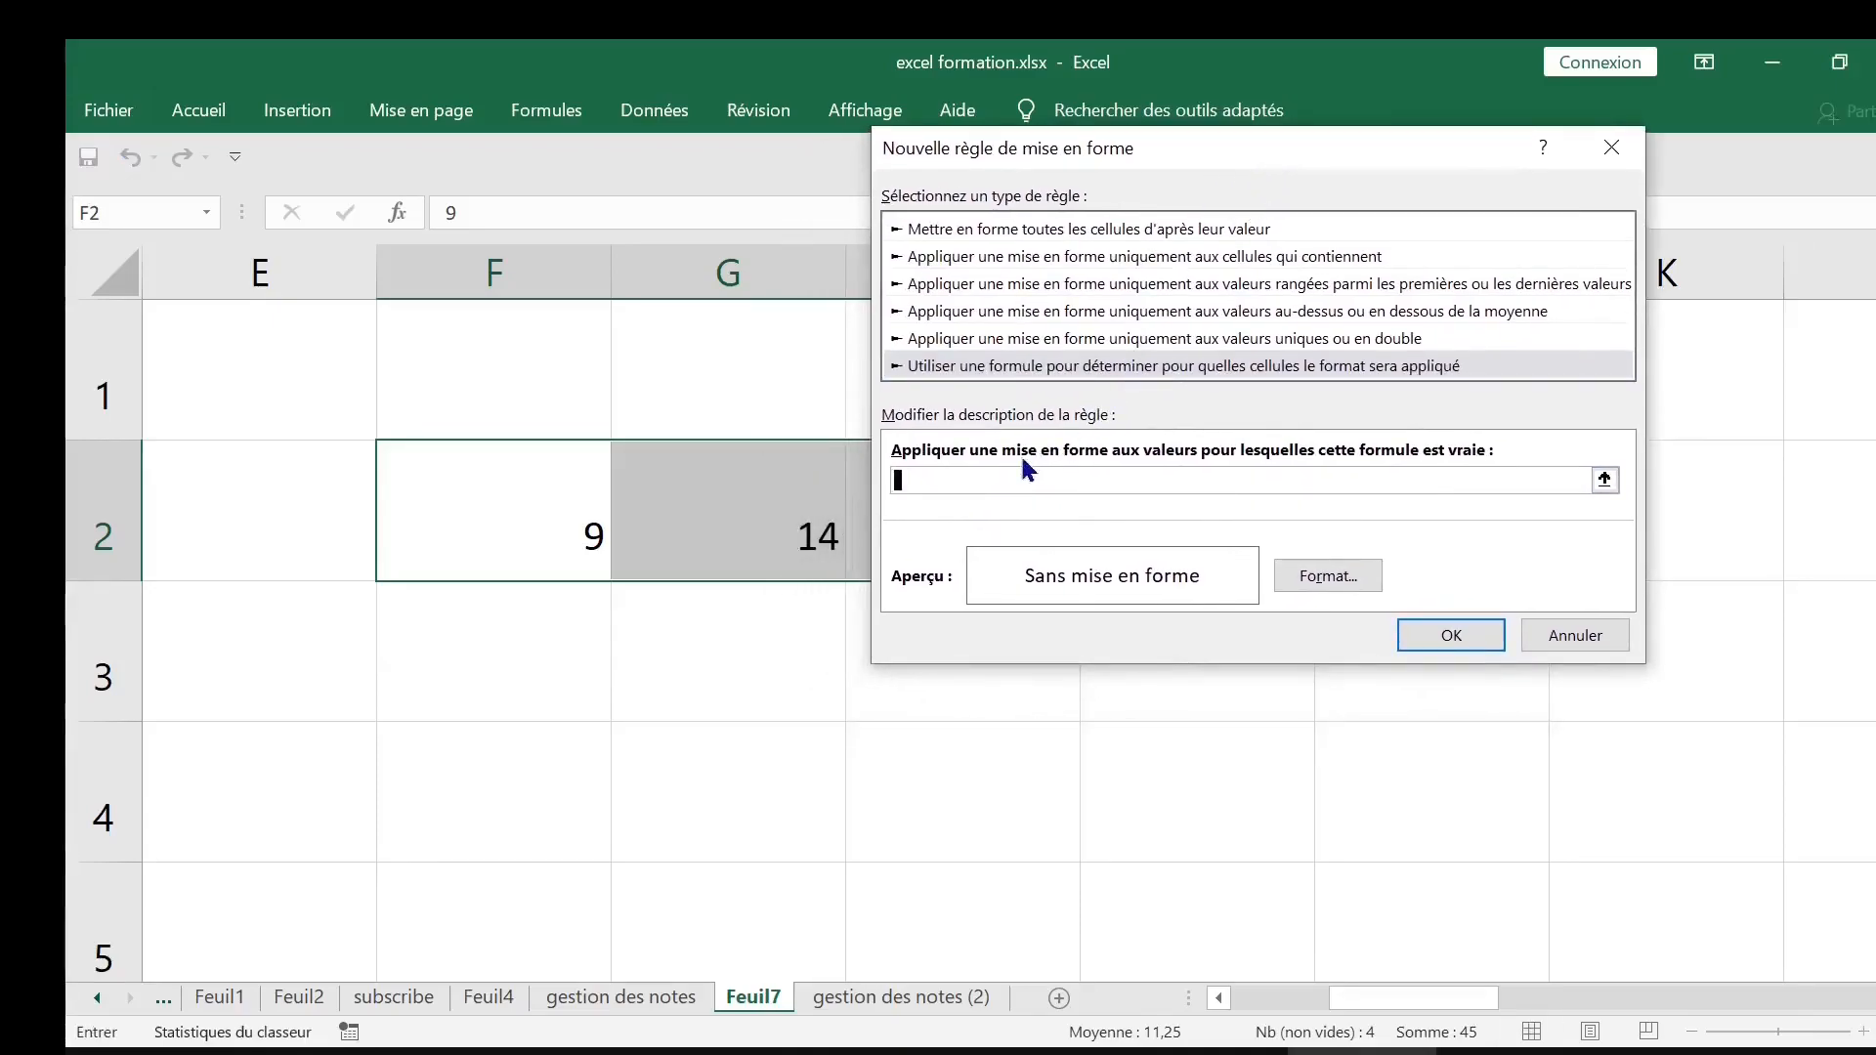
text(=)
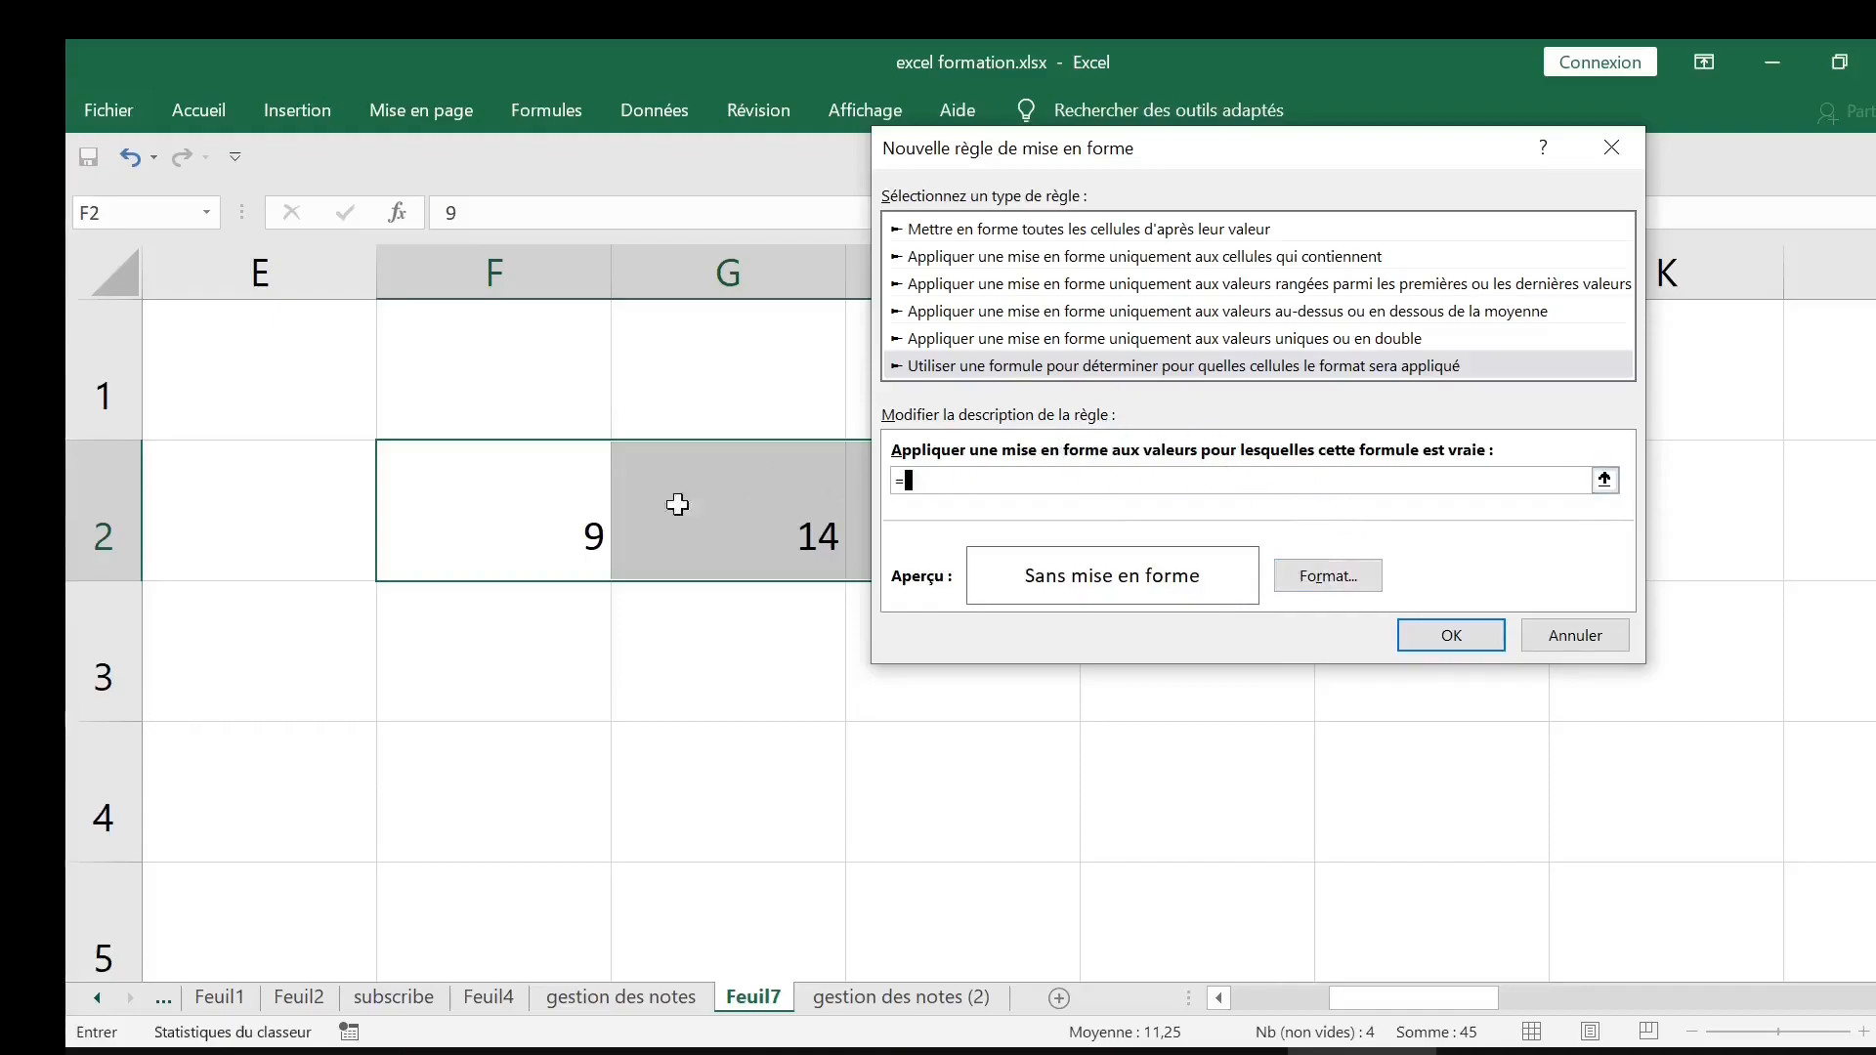
click(545, 506)
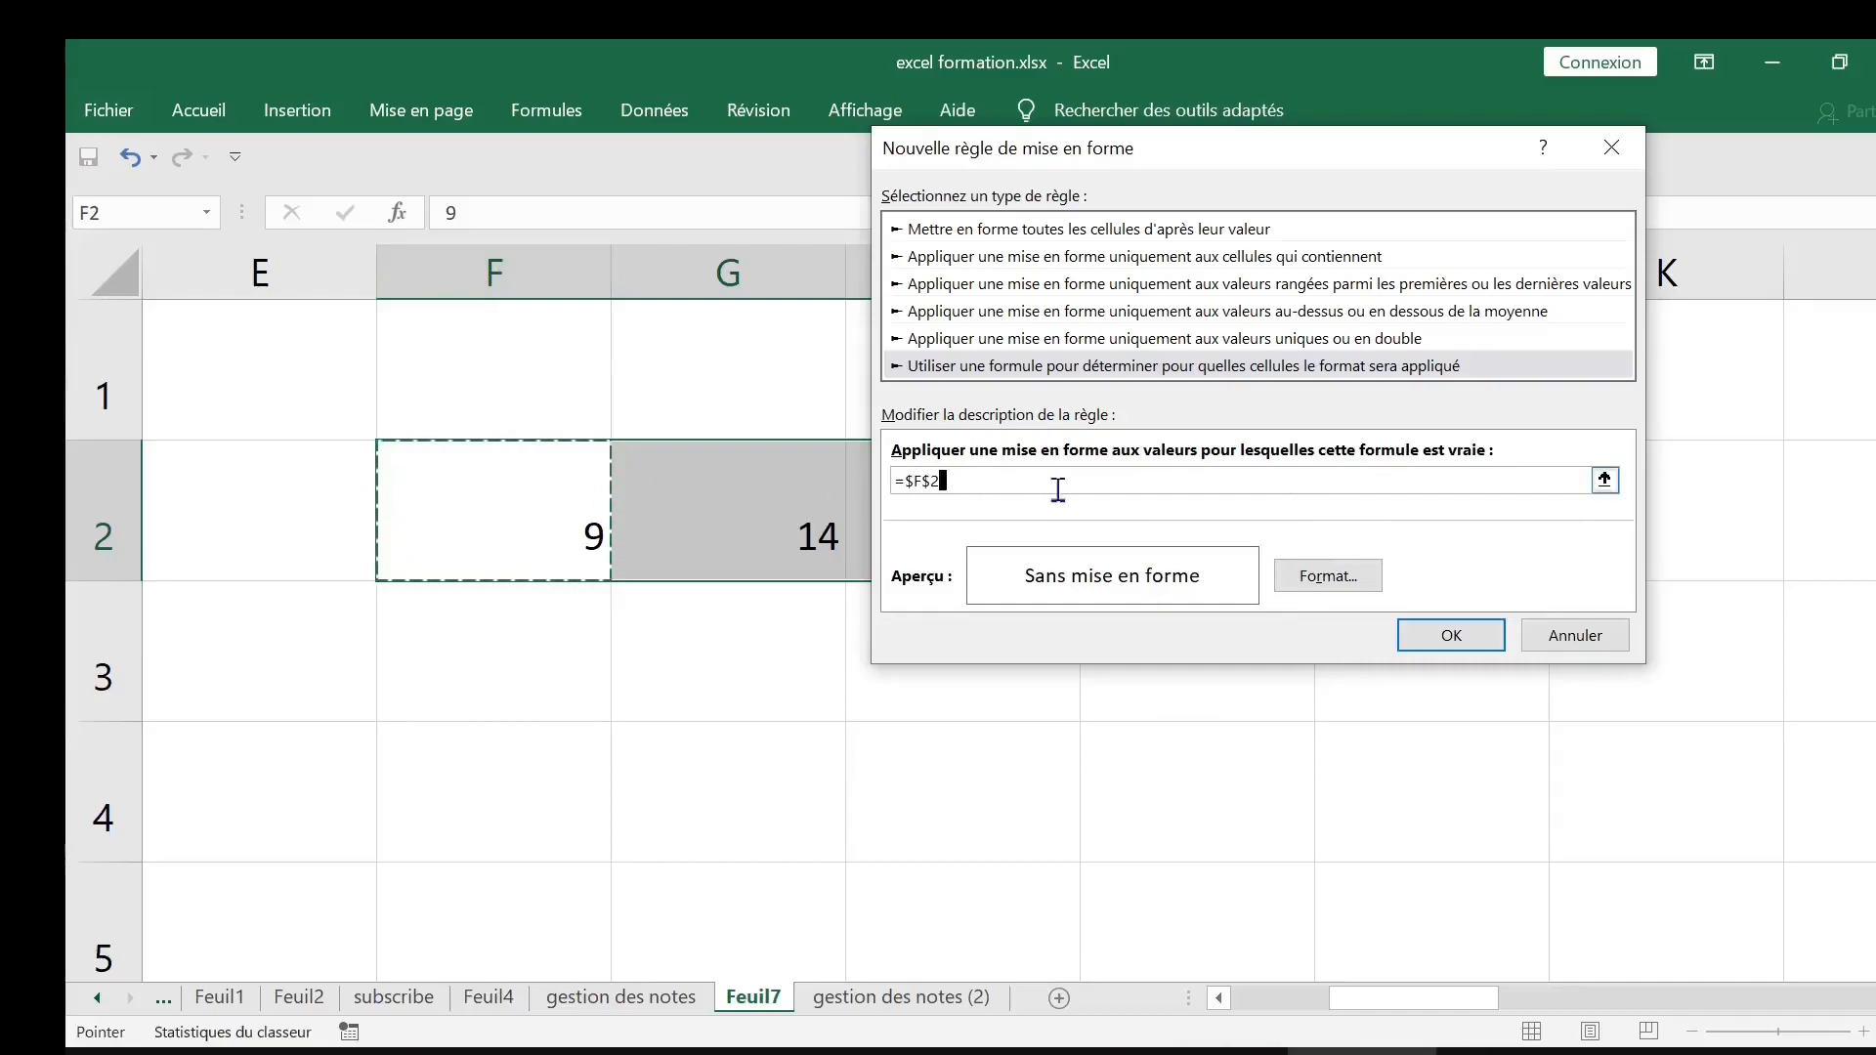
text(<10)
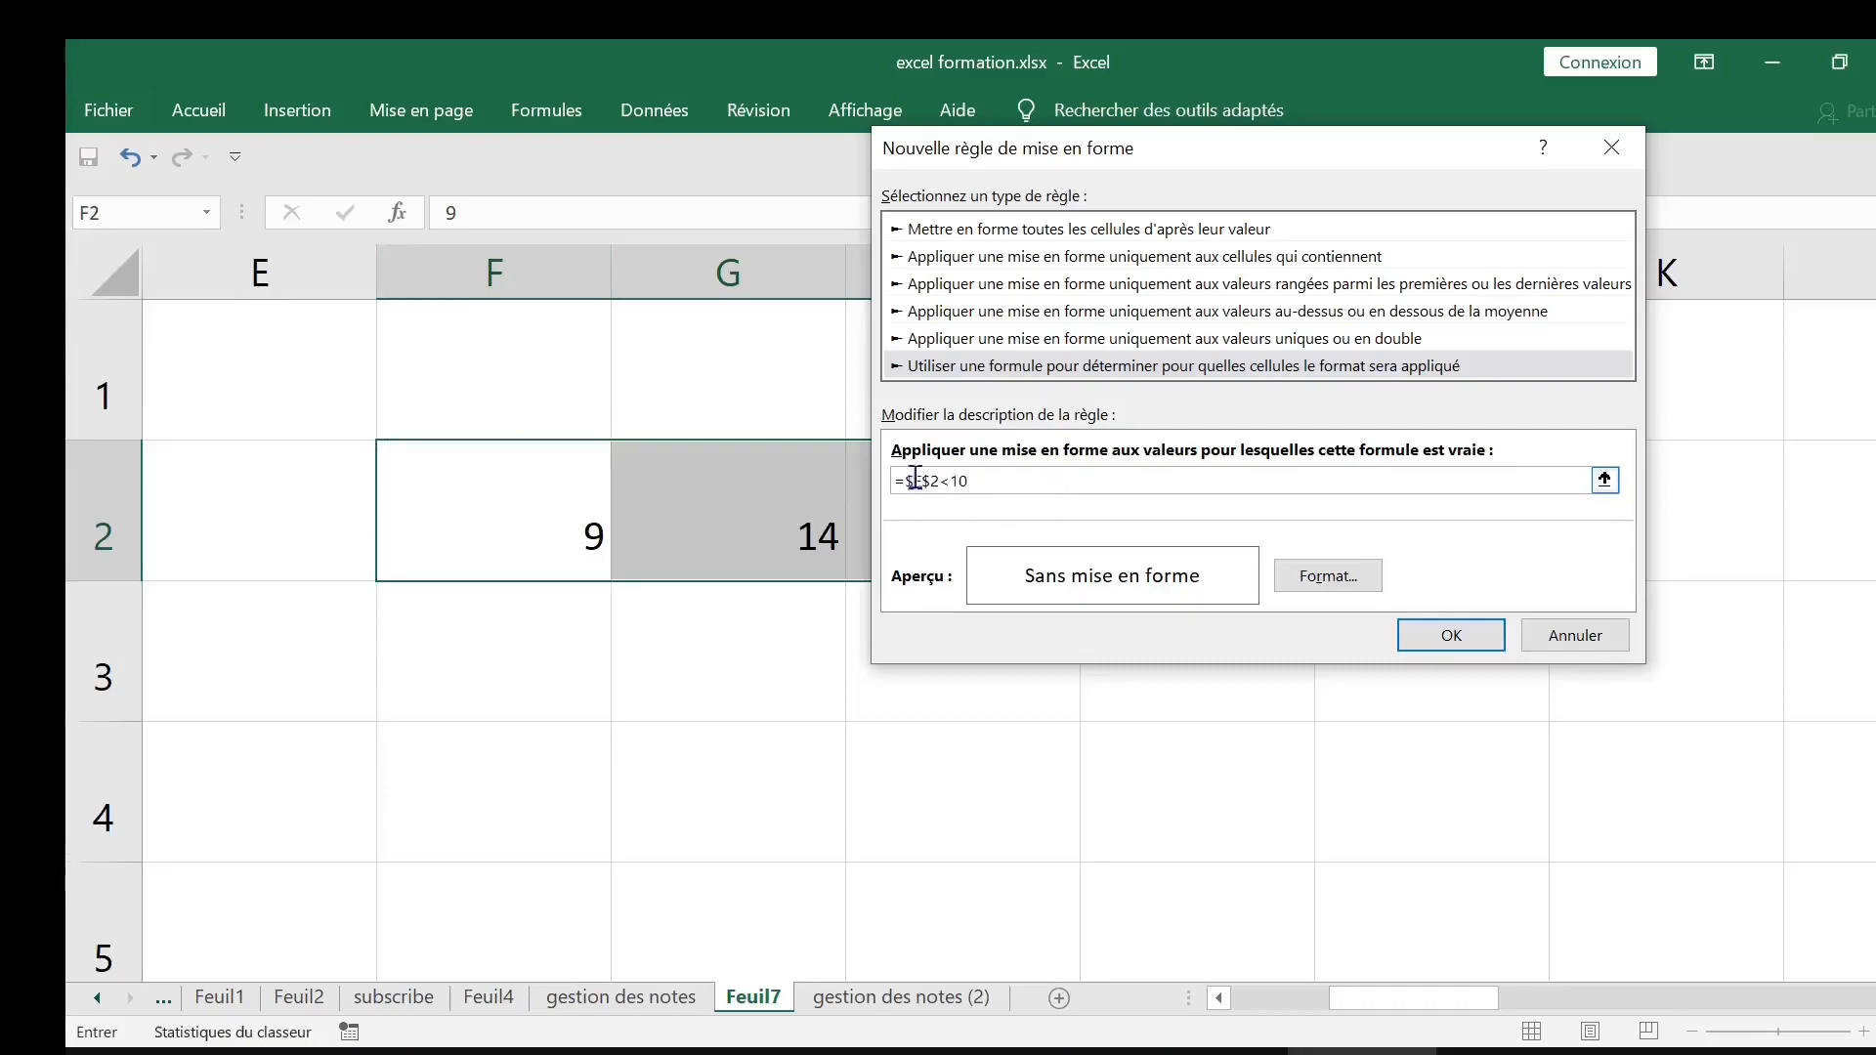
Set the rule's font format to bold (Gras) with a white text colour
click(1321, 578)
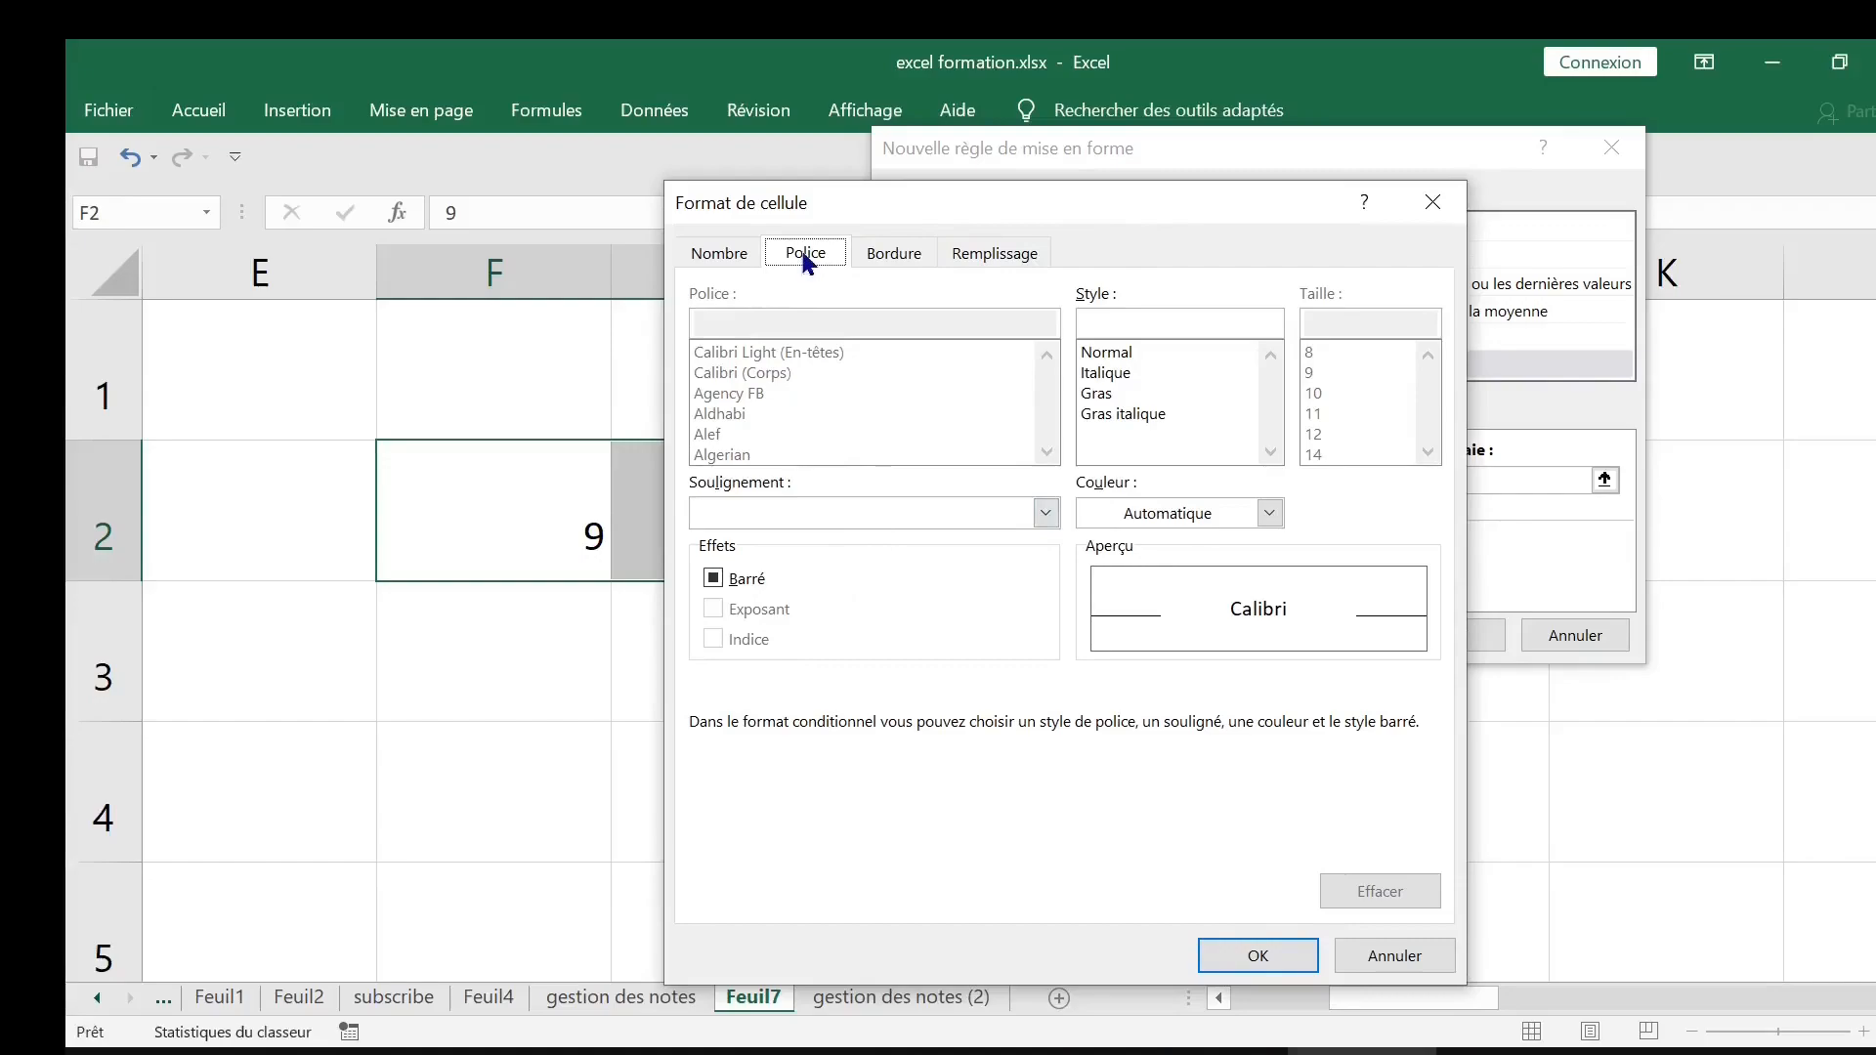
click(1096, 394)
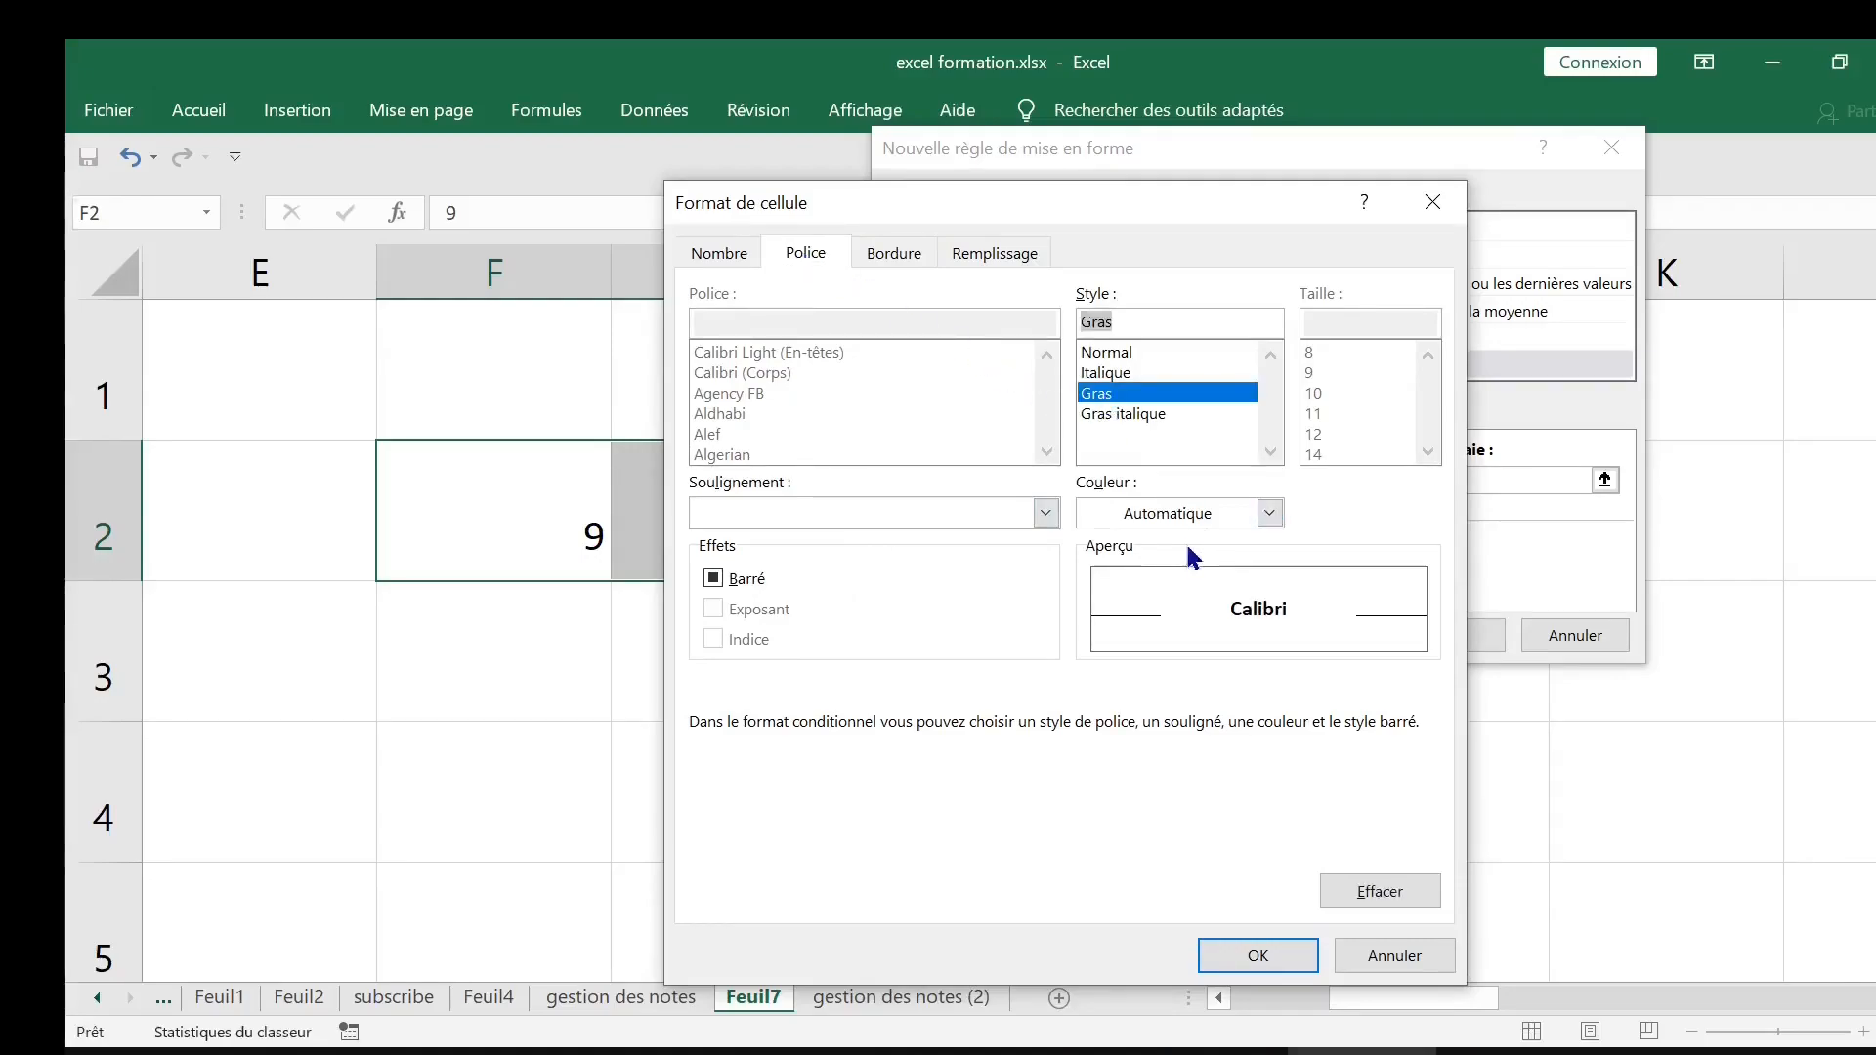
click(1268, 513)
click(1096, 613)
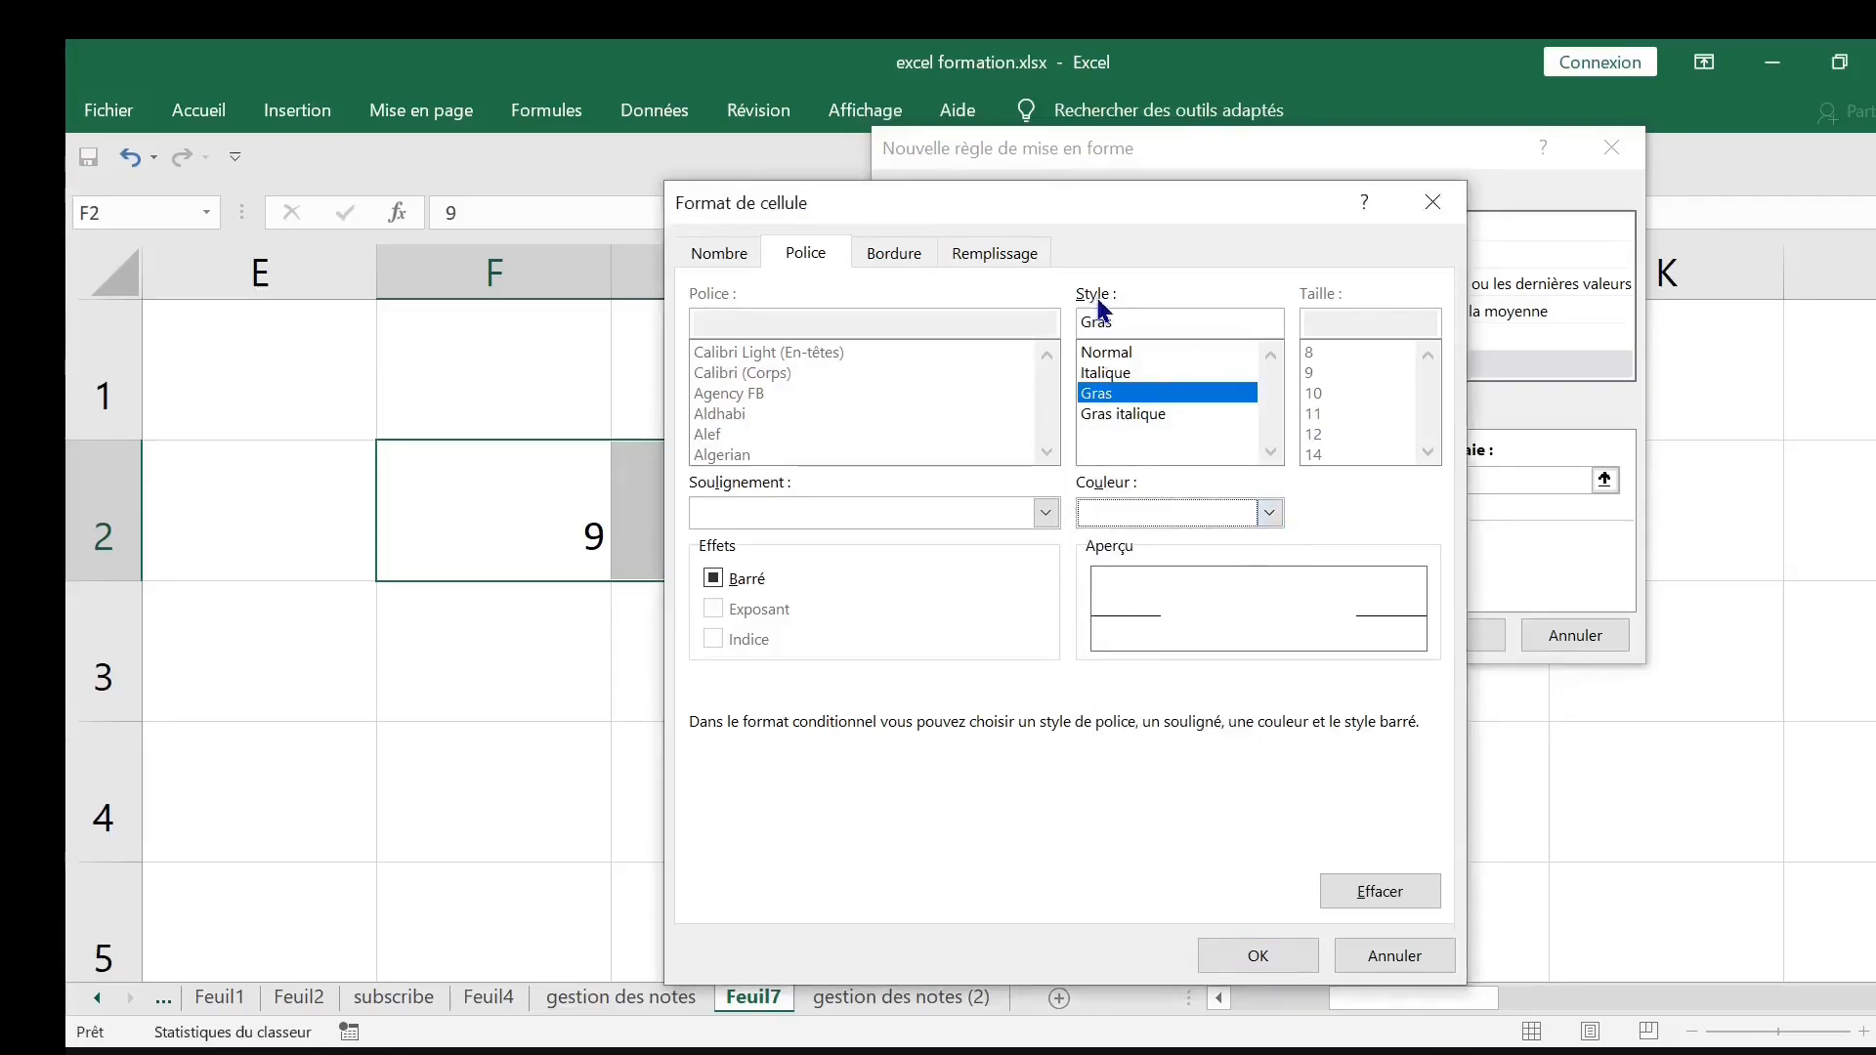
Give the rule's format a red background fill and apply the new rule to cells F2:I2
click(885, 259)
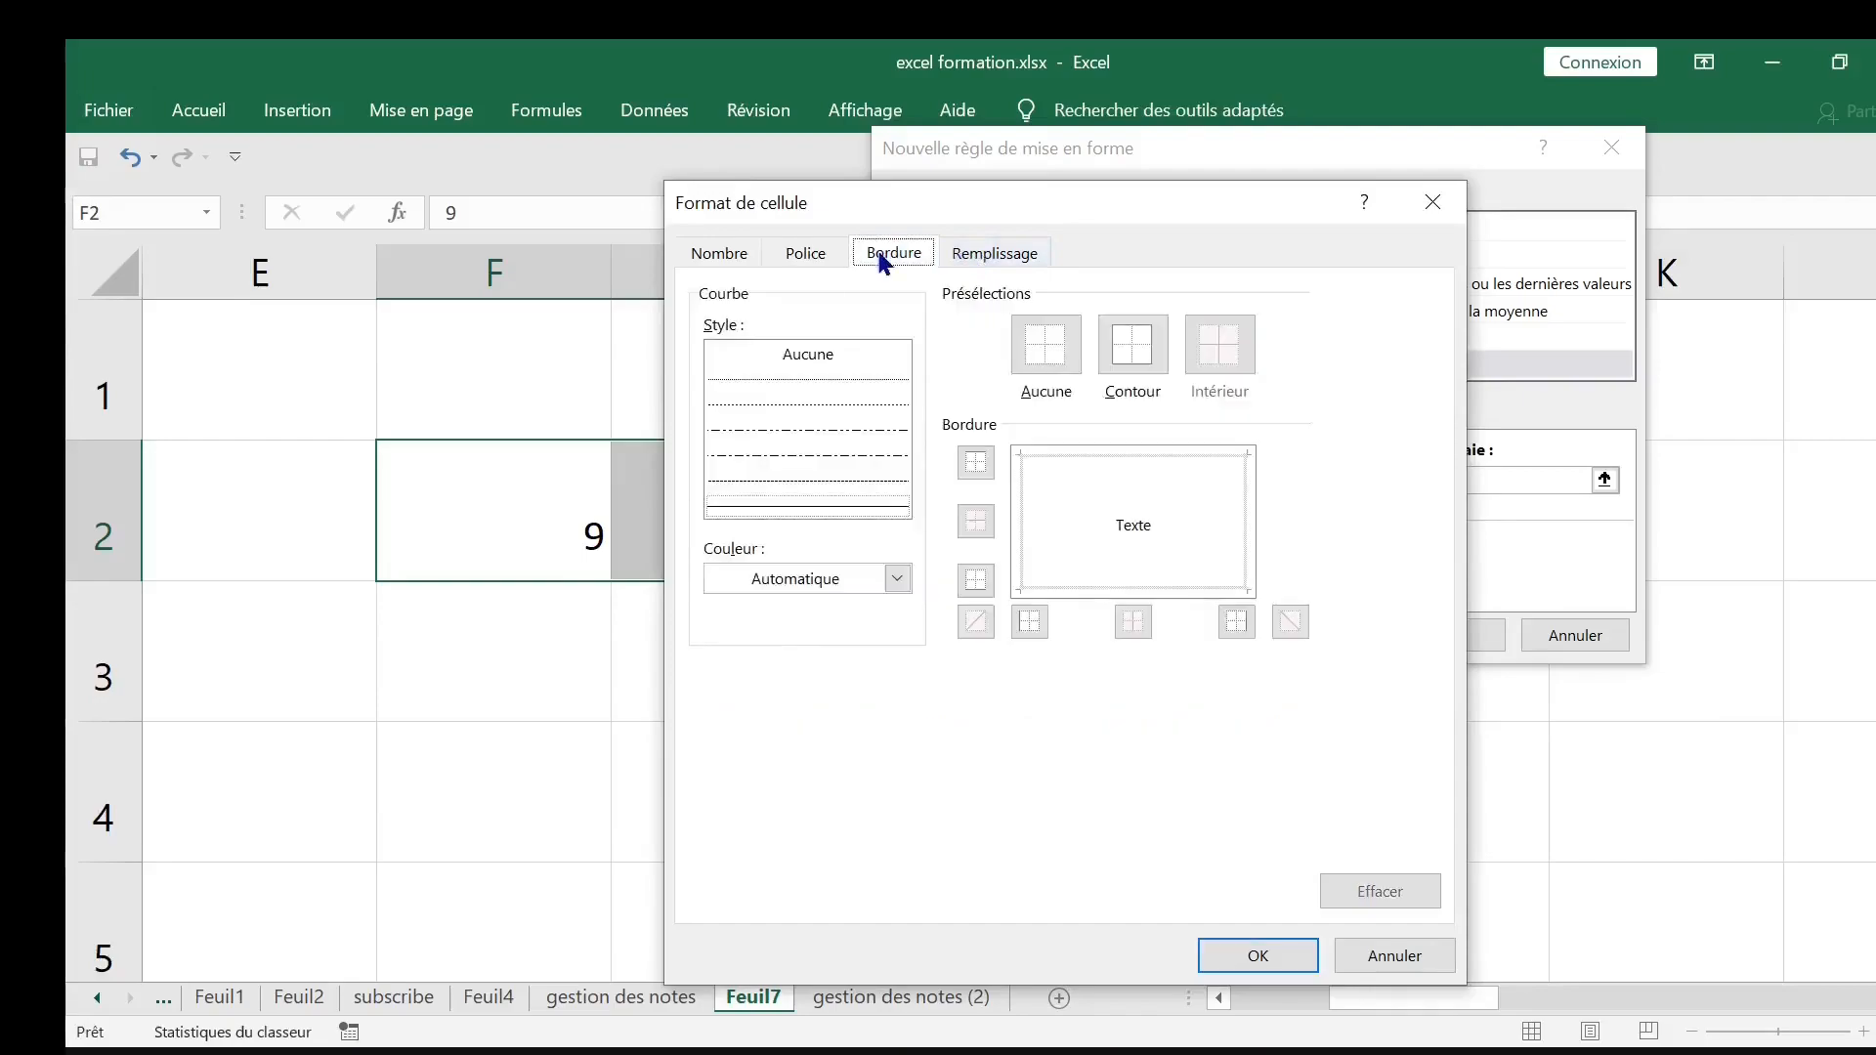
click(1003, 258)
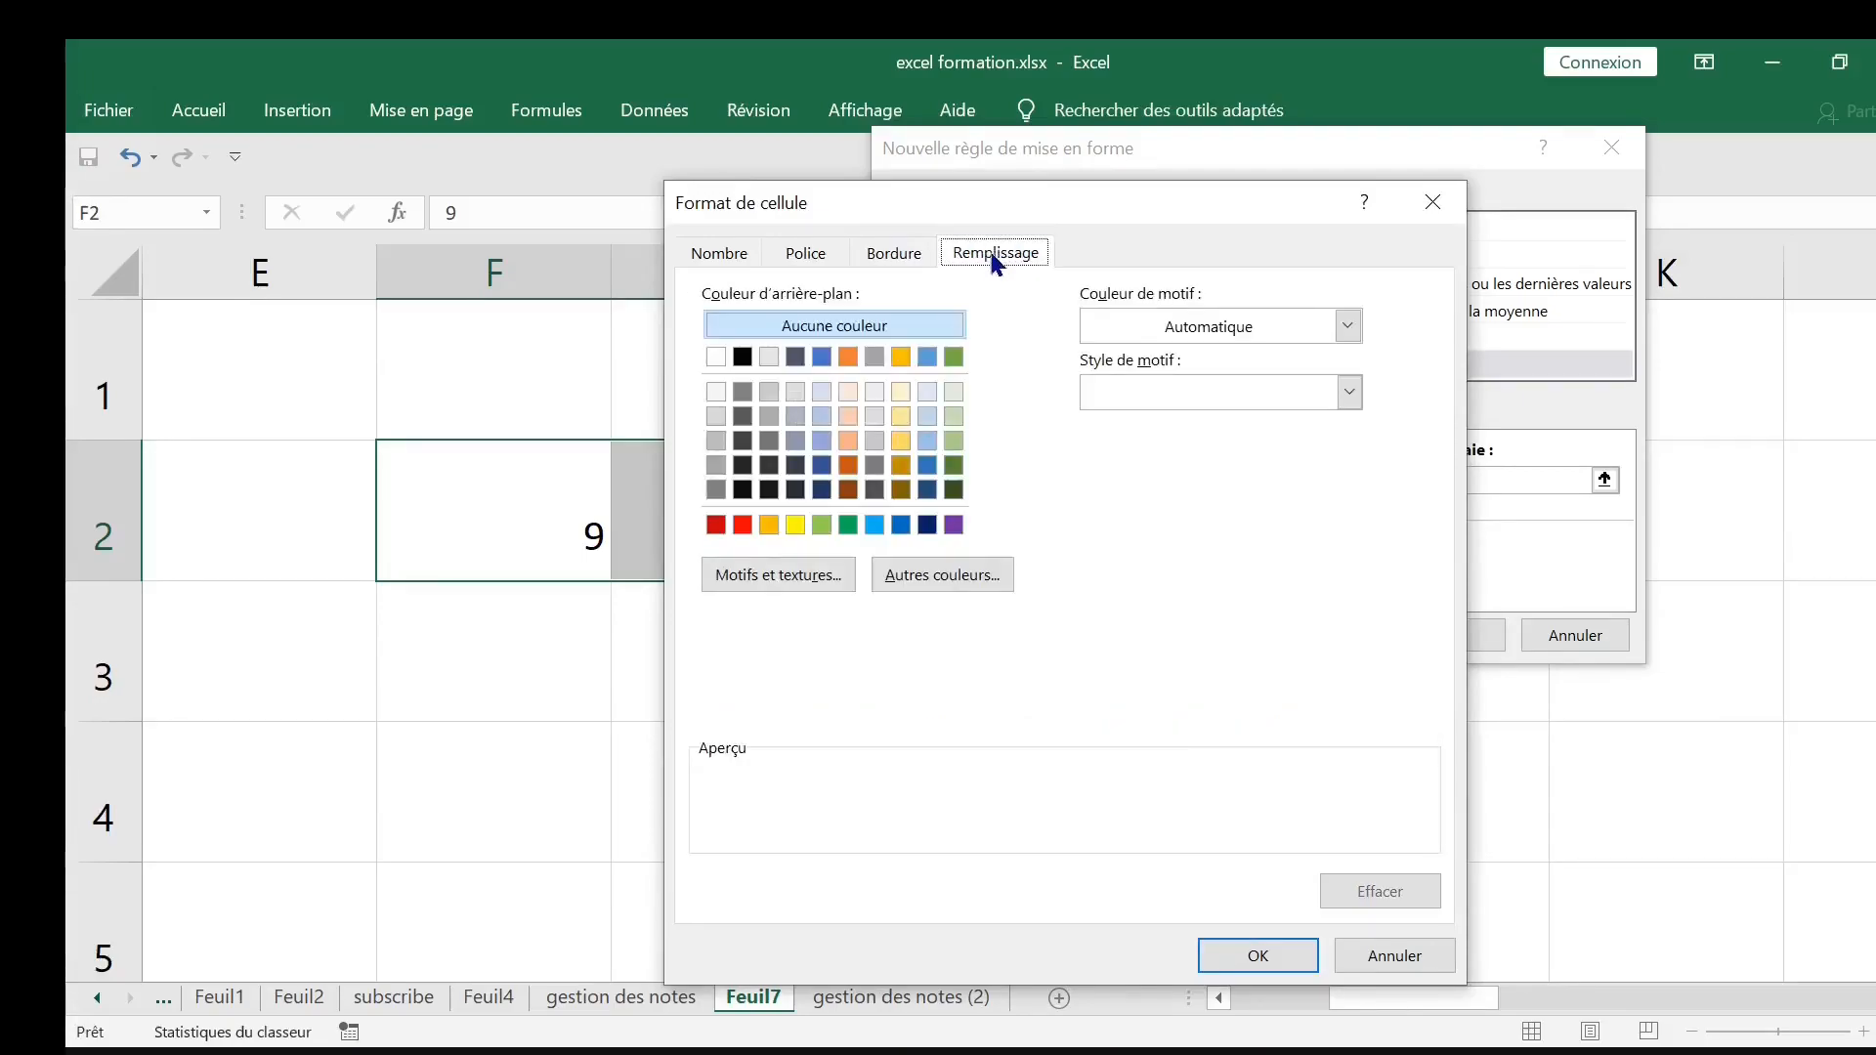
click(743, 527)
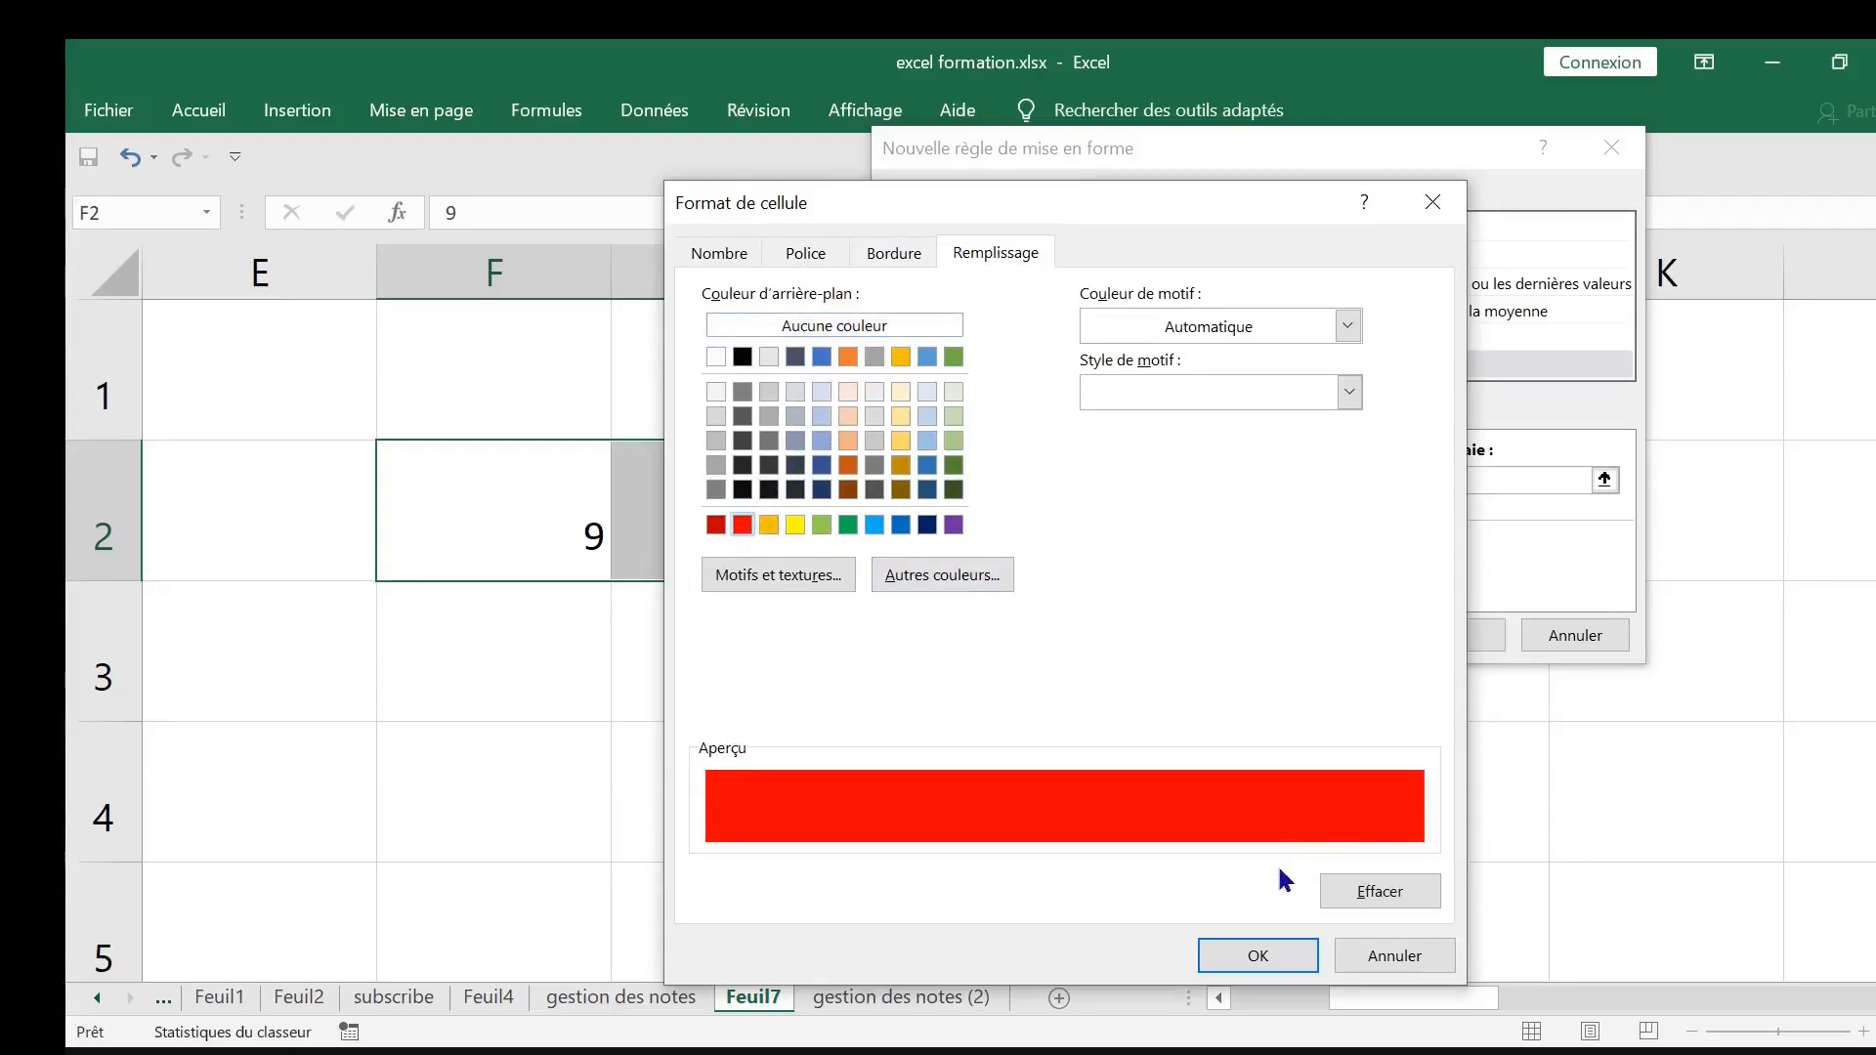
click(1259, 957)
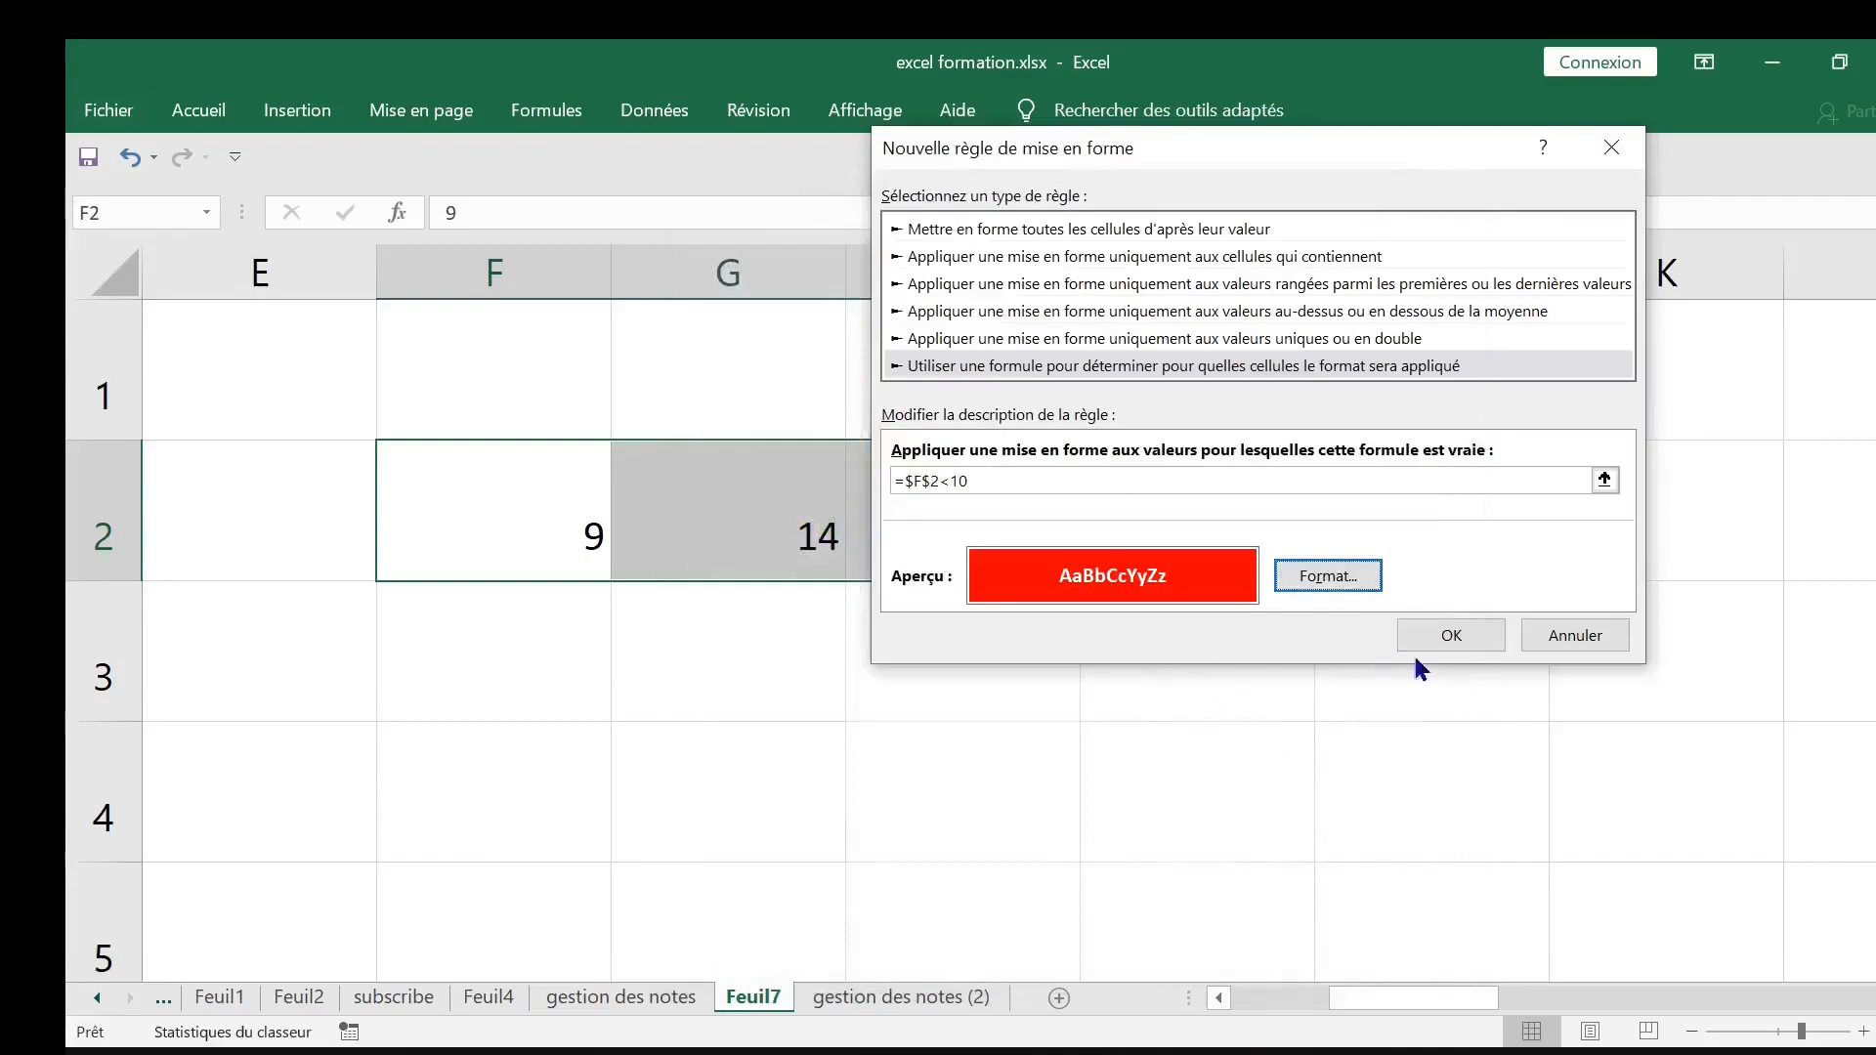
click(1449, 636)
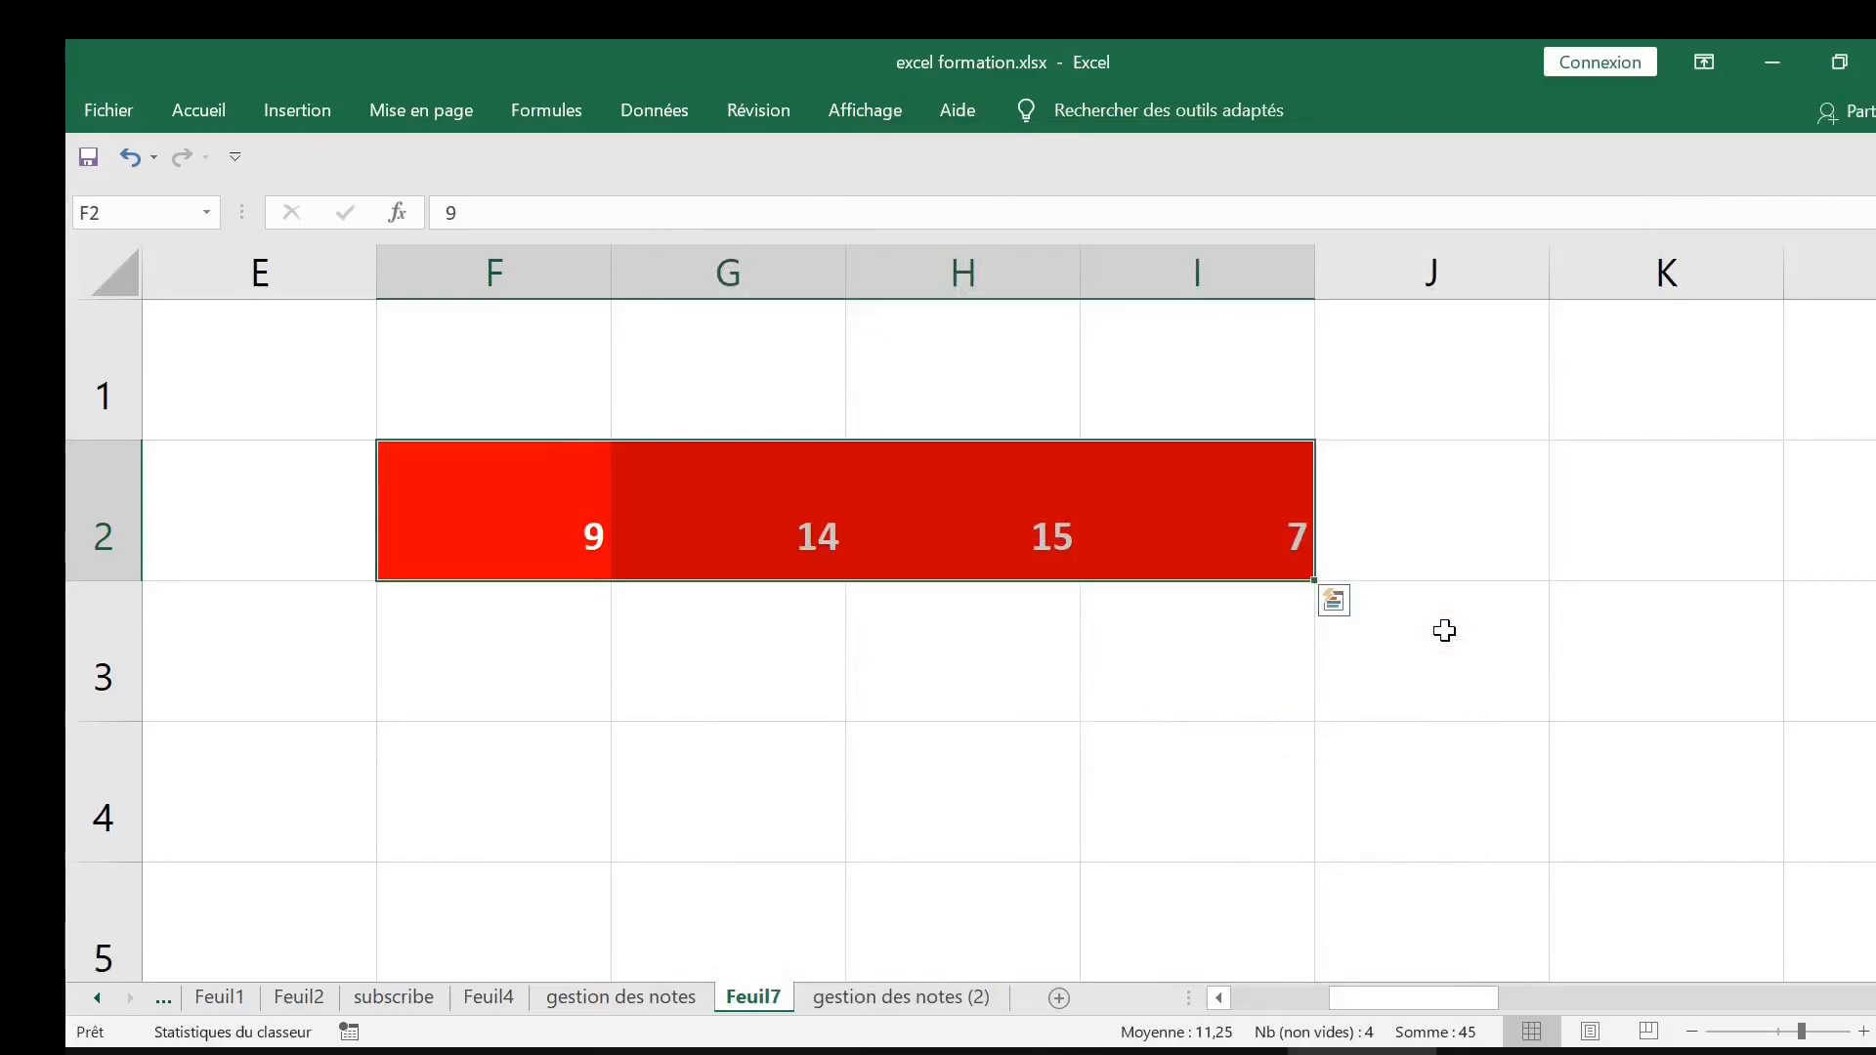
Open the existing conditional formatting rule of cells F2:I2 for editing from the rules manager
click(797, 523)
click(976, 520)
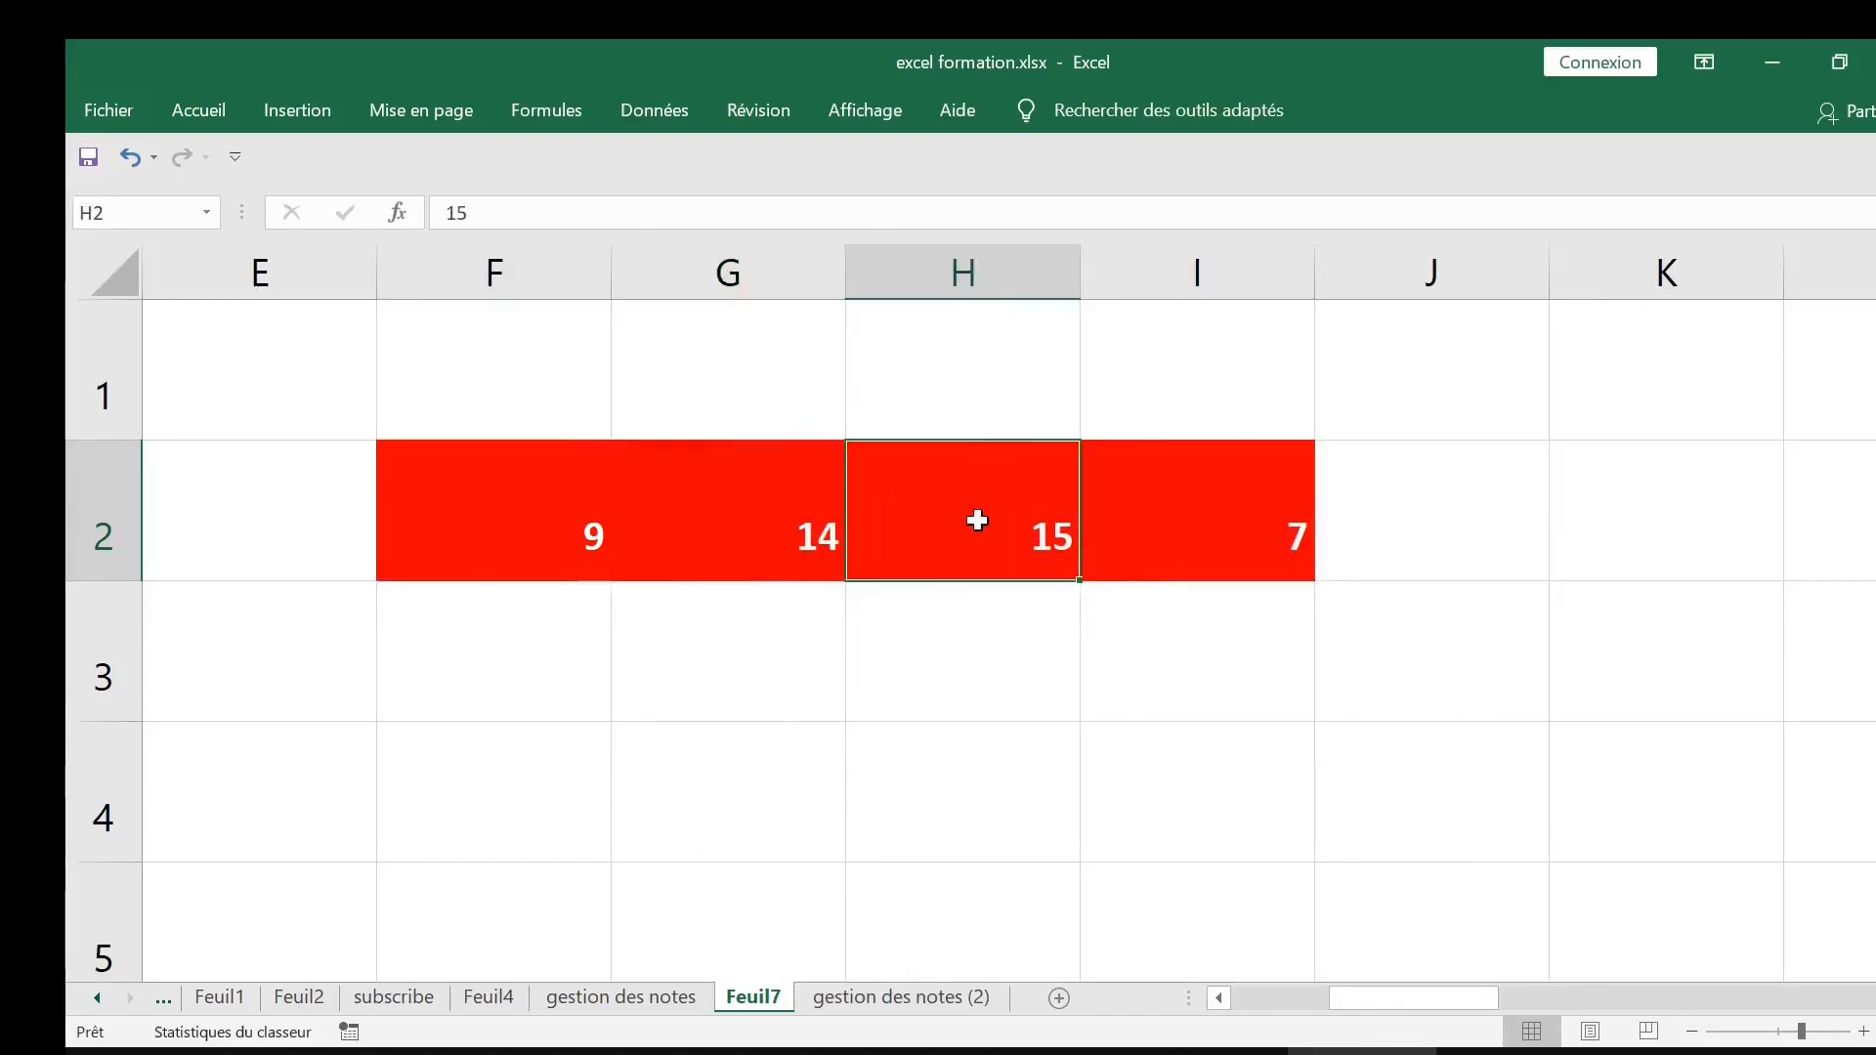
drag(601, 527, 1130, 528)
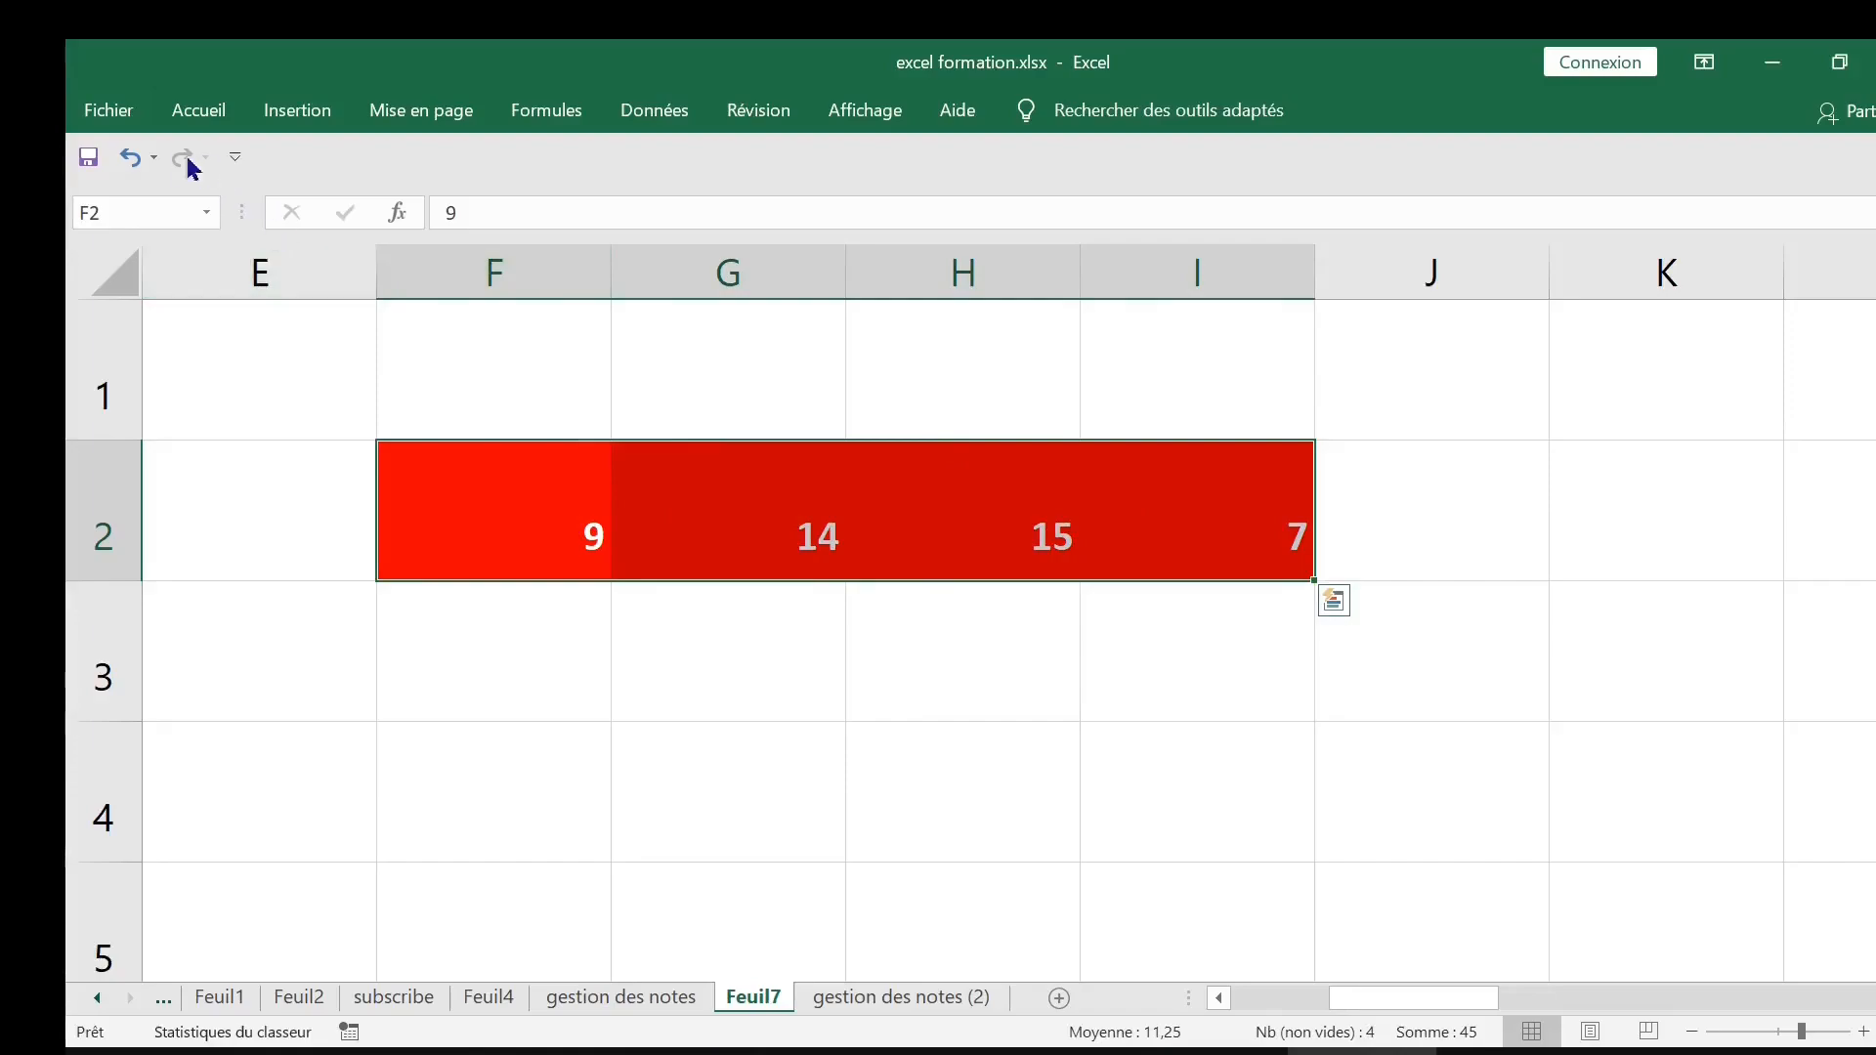
click(202, 113)
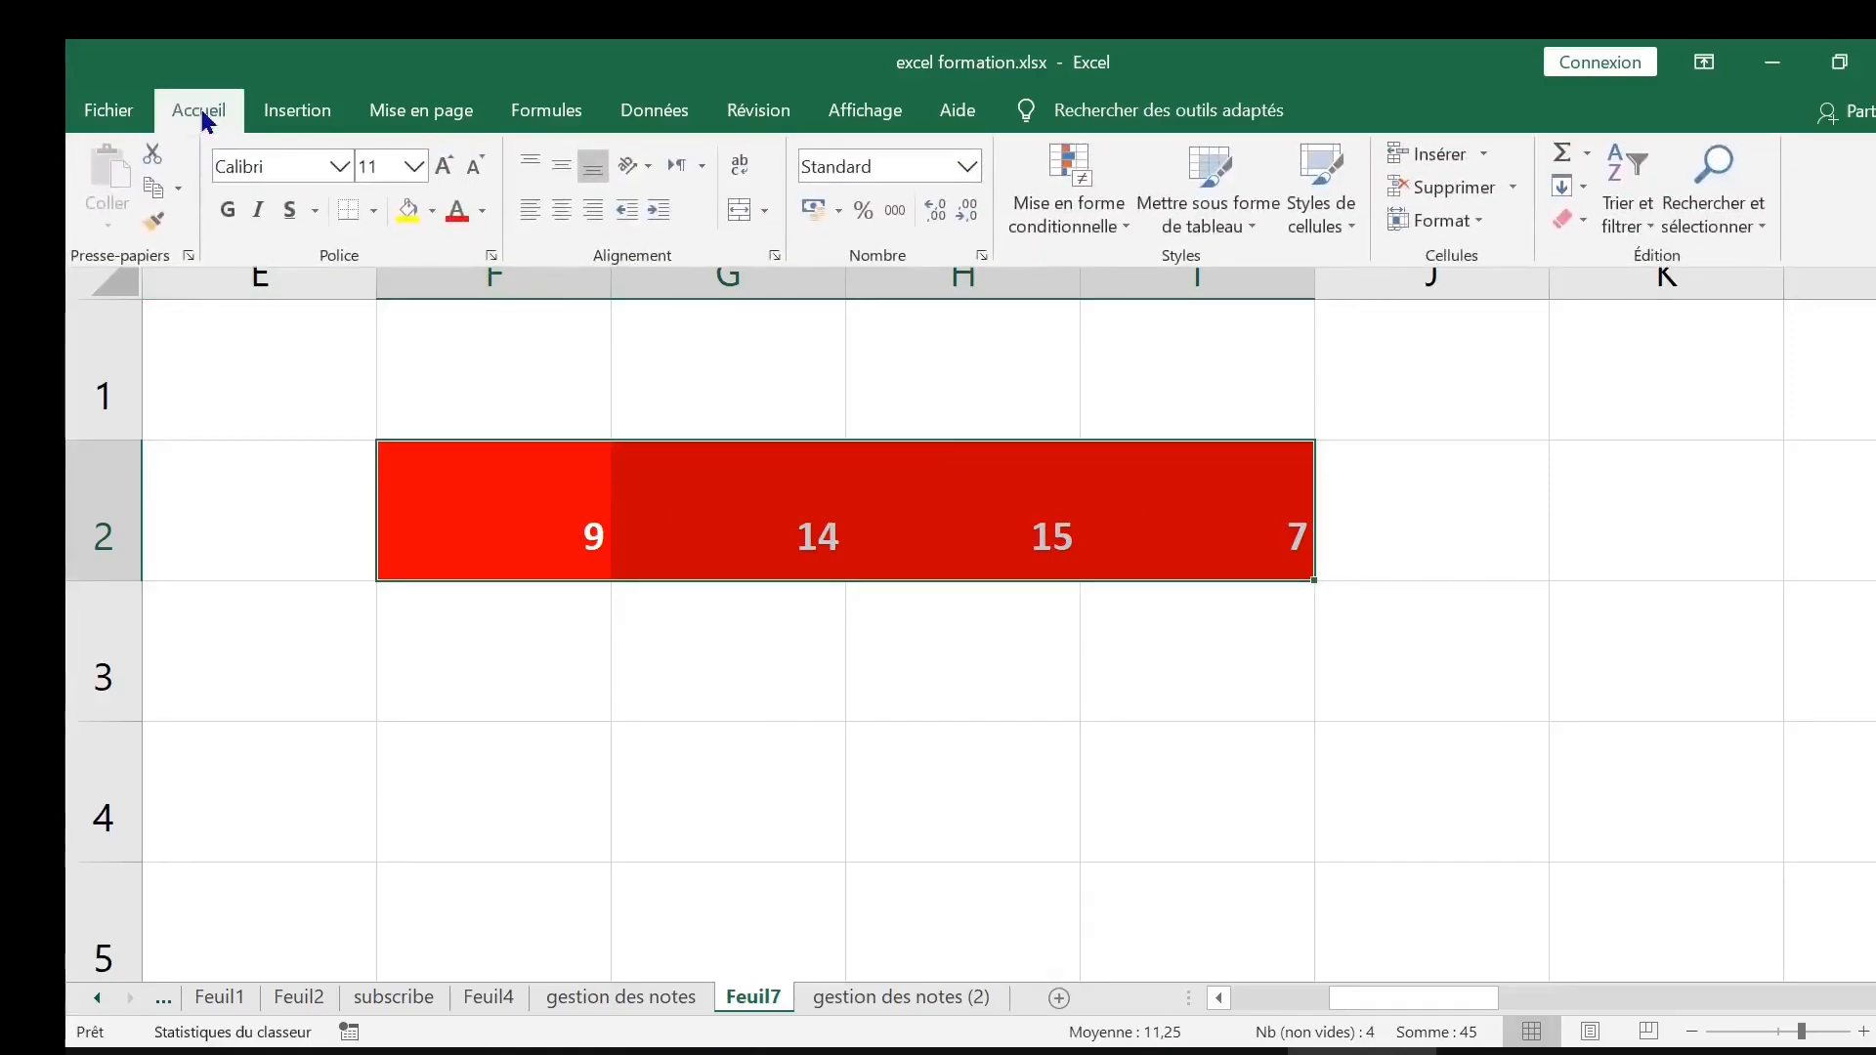
click(570, 524)
drag(548, 510, 1181, 515)
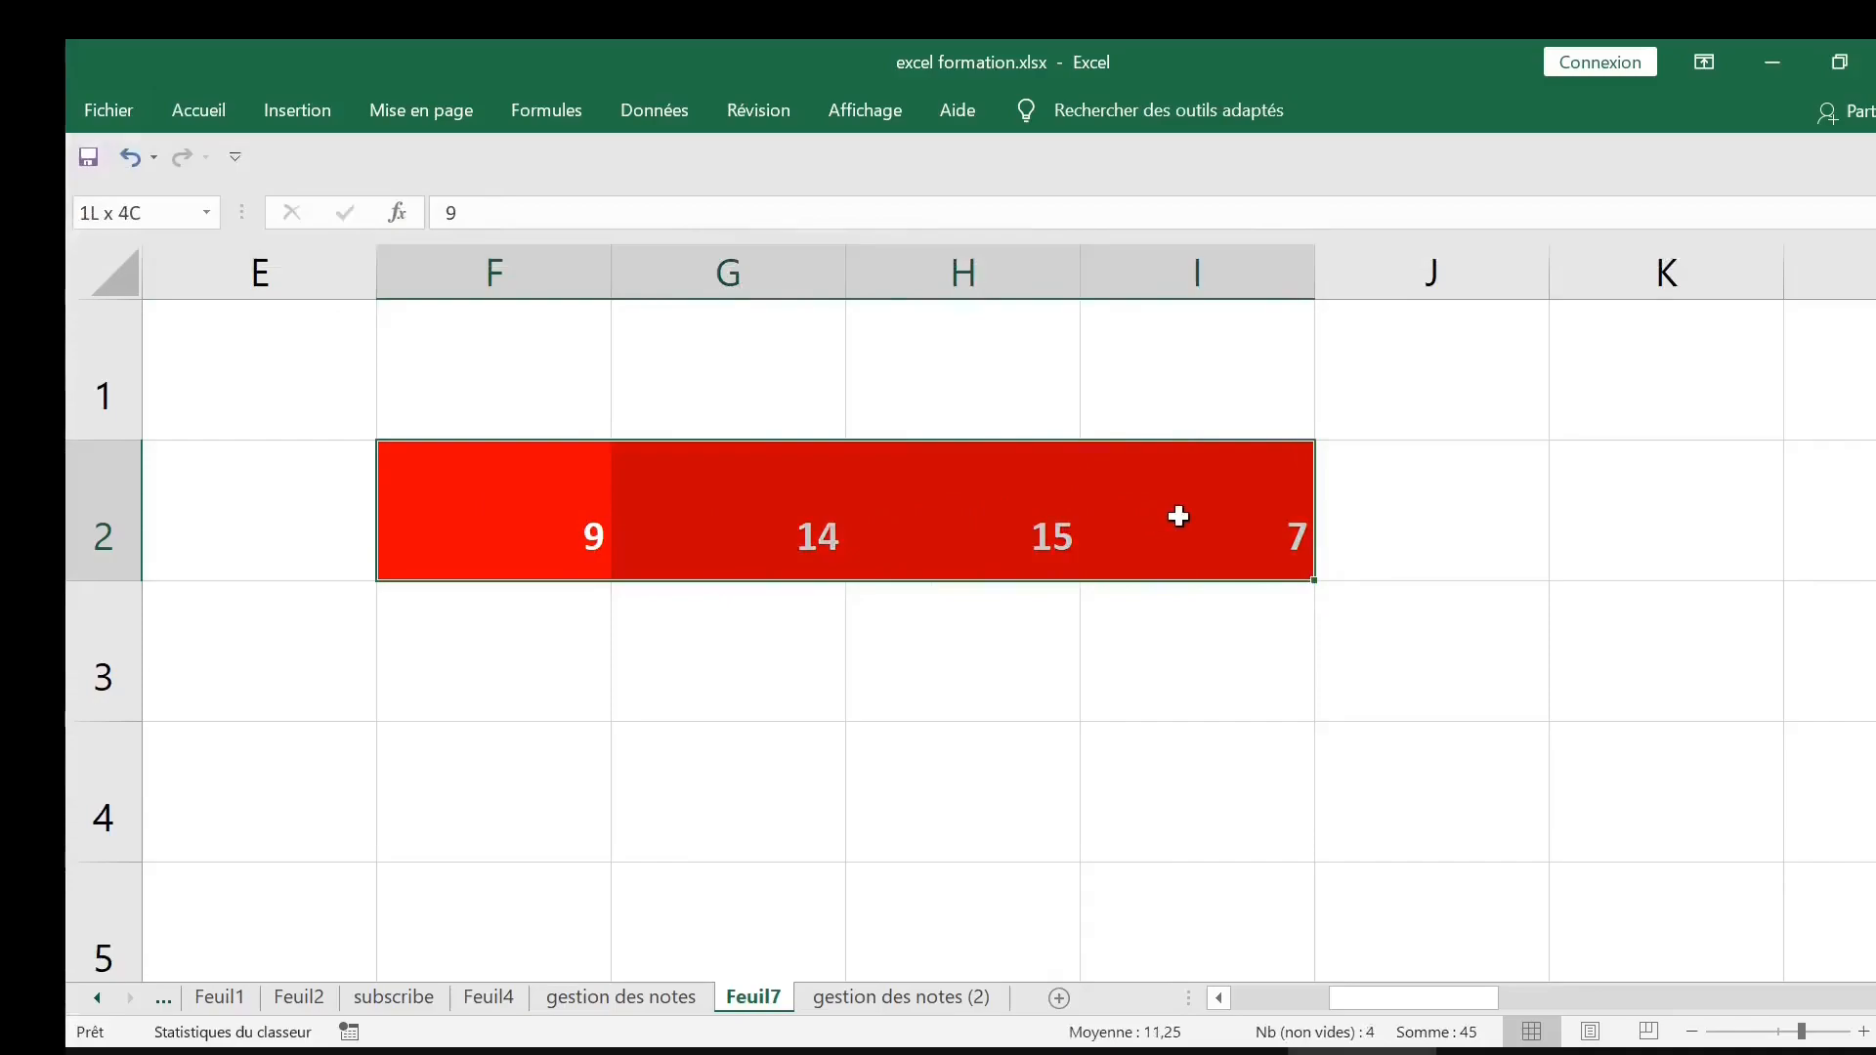
click(185, 125)
click(1092, 226)
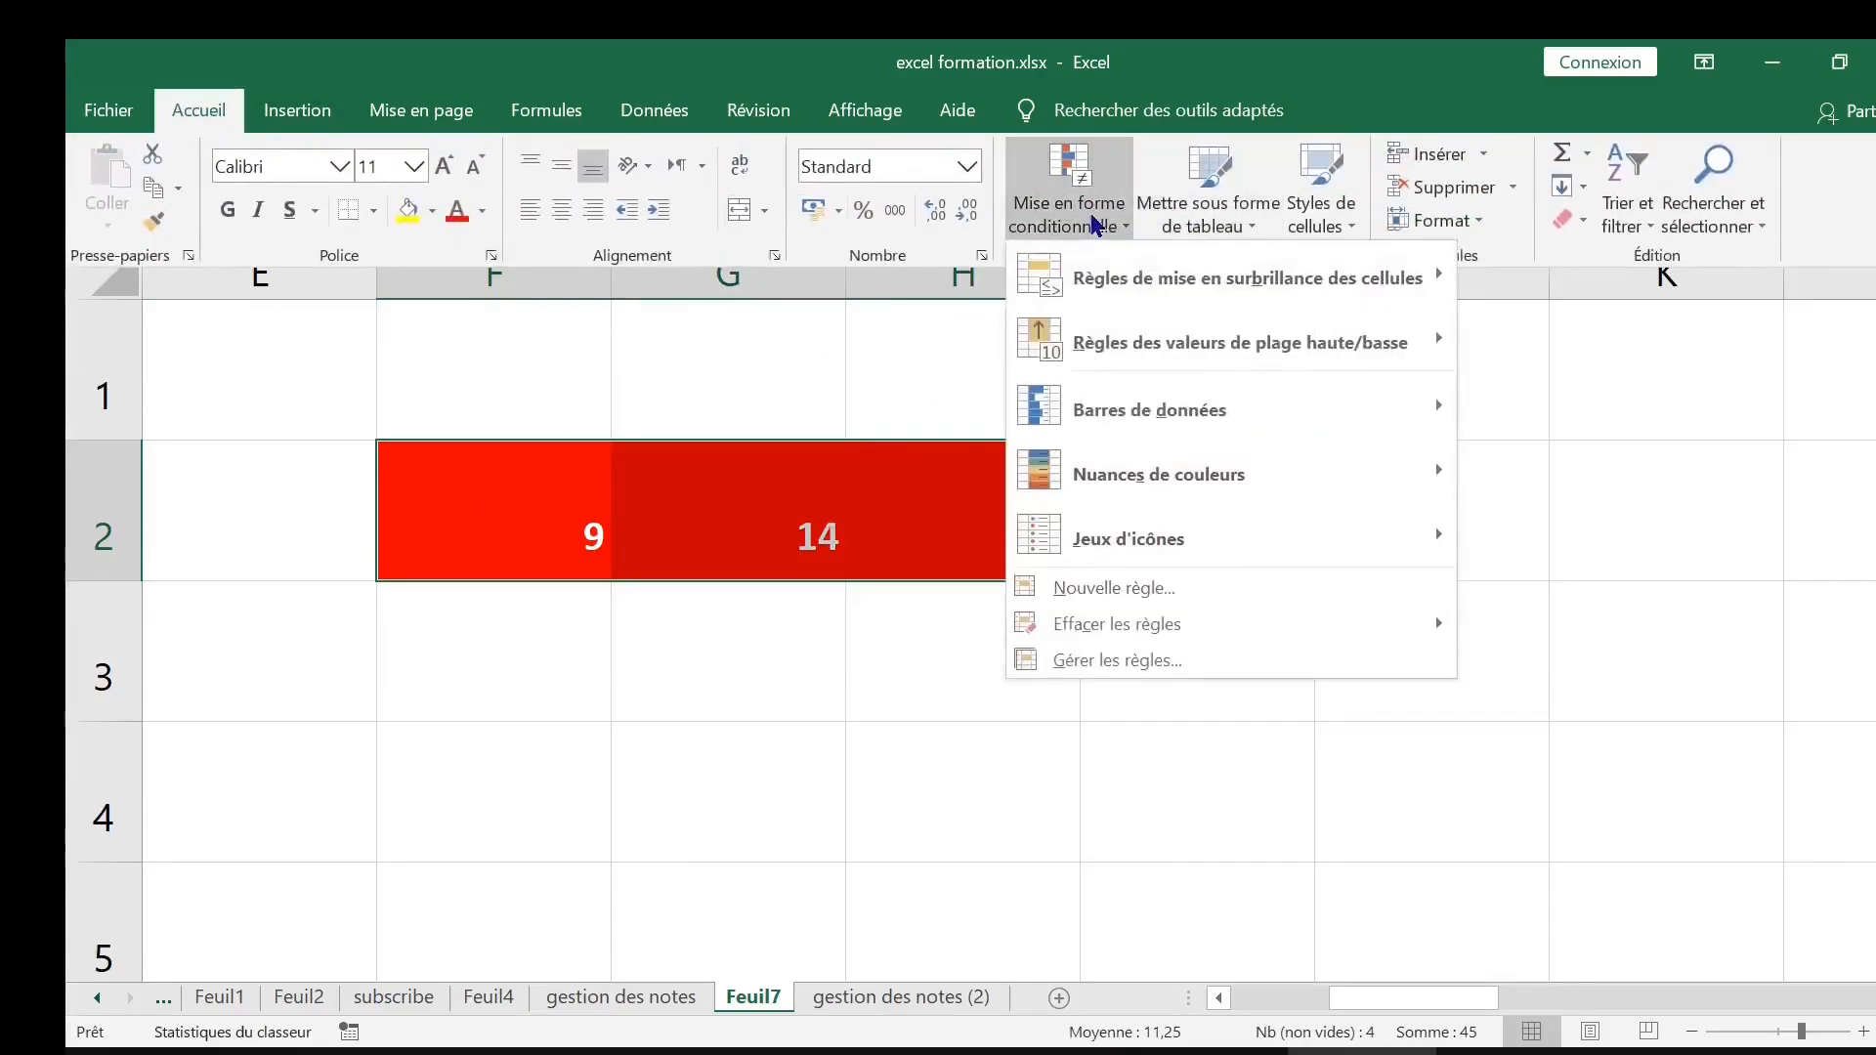
click(1180, 661)
drag(1236, 202, 1166, 275)
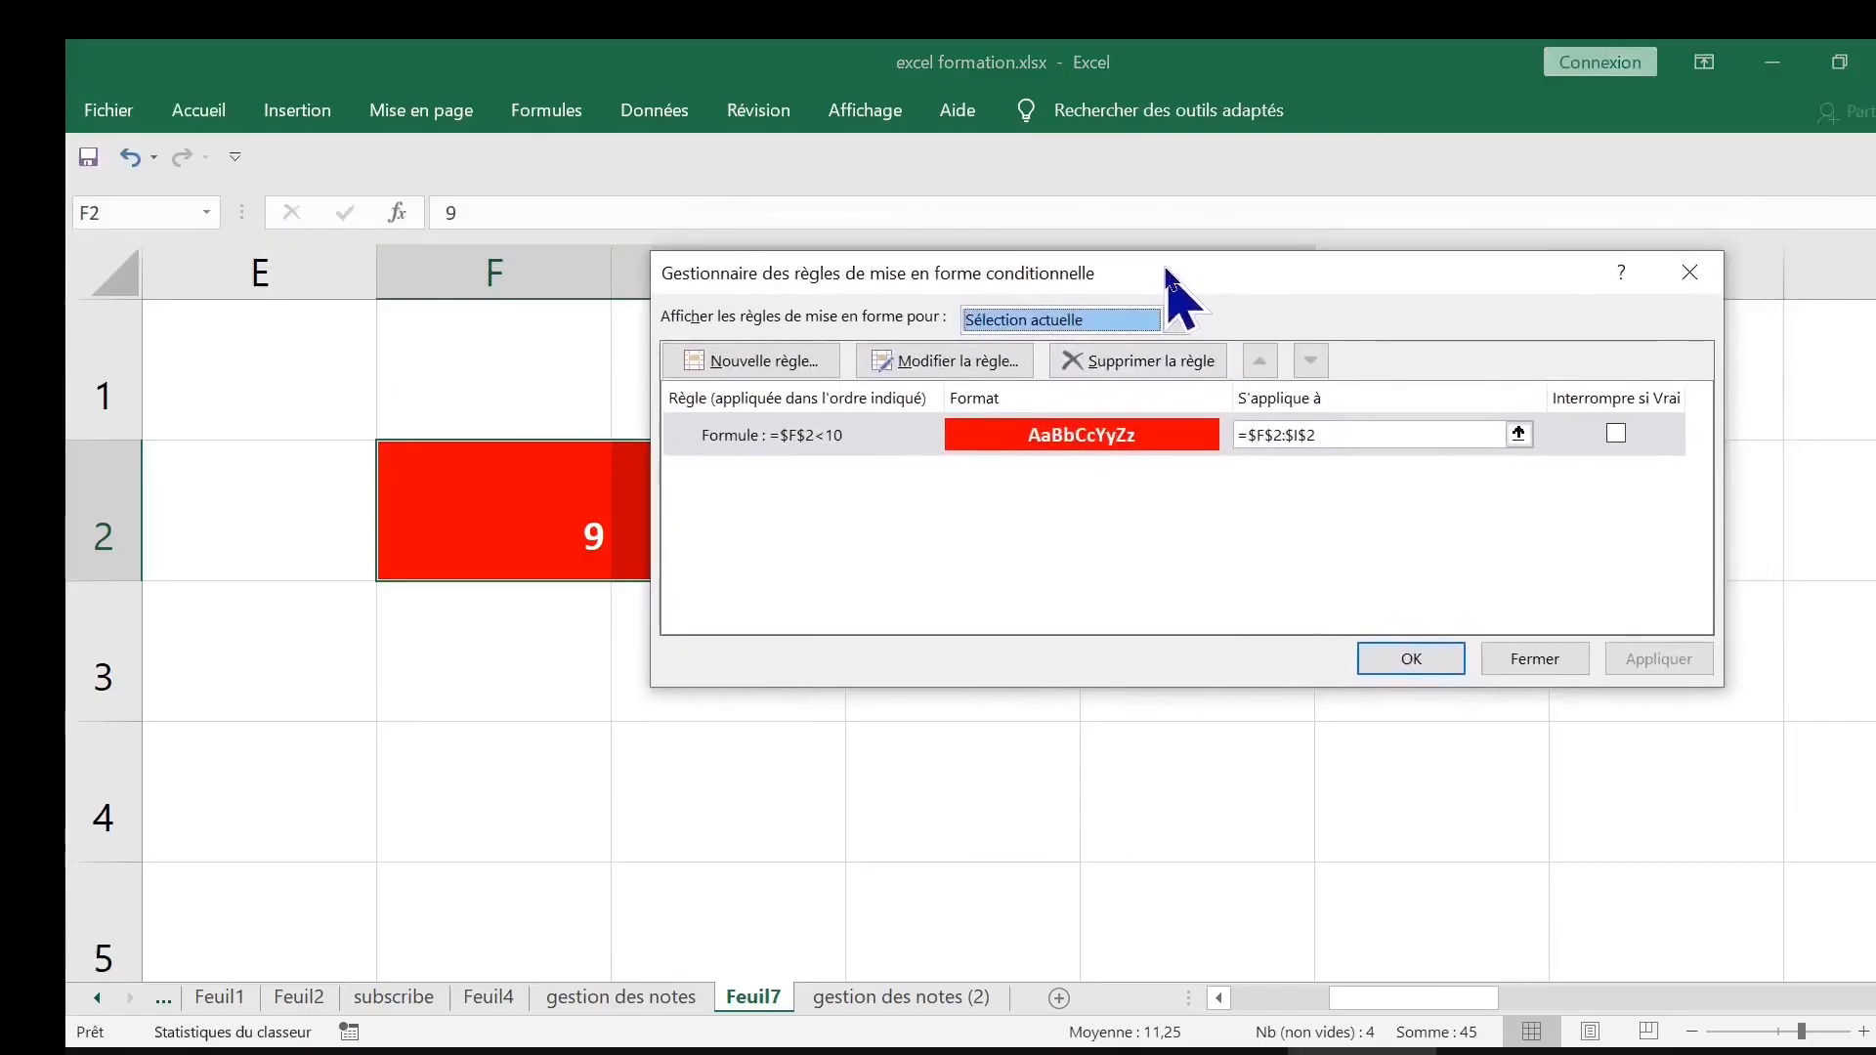
click(1045, 436)
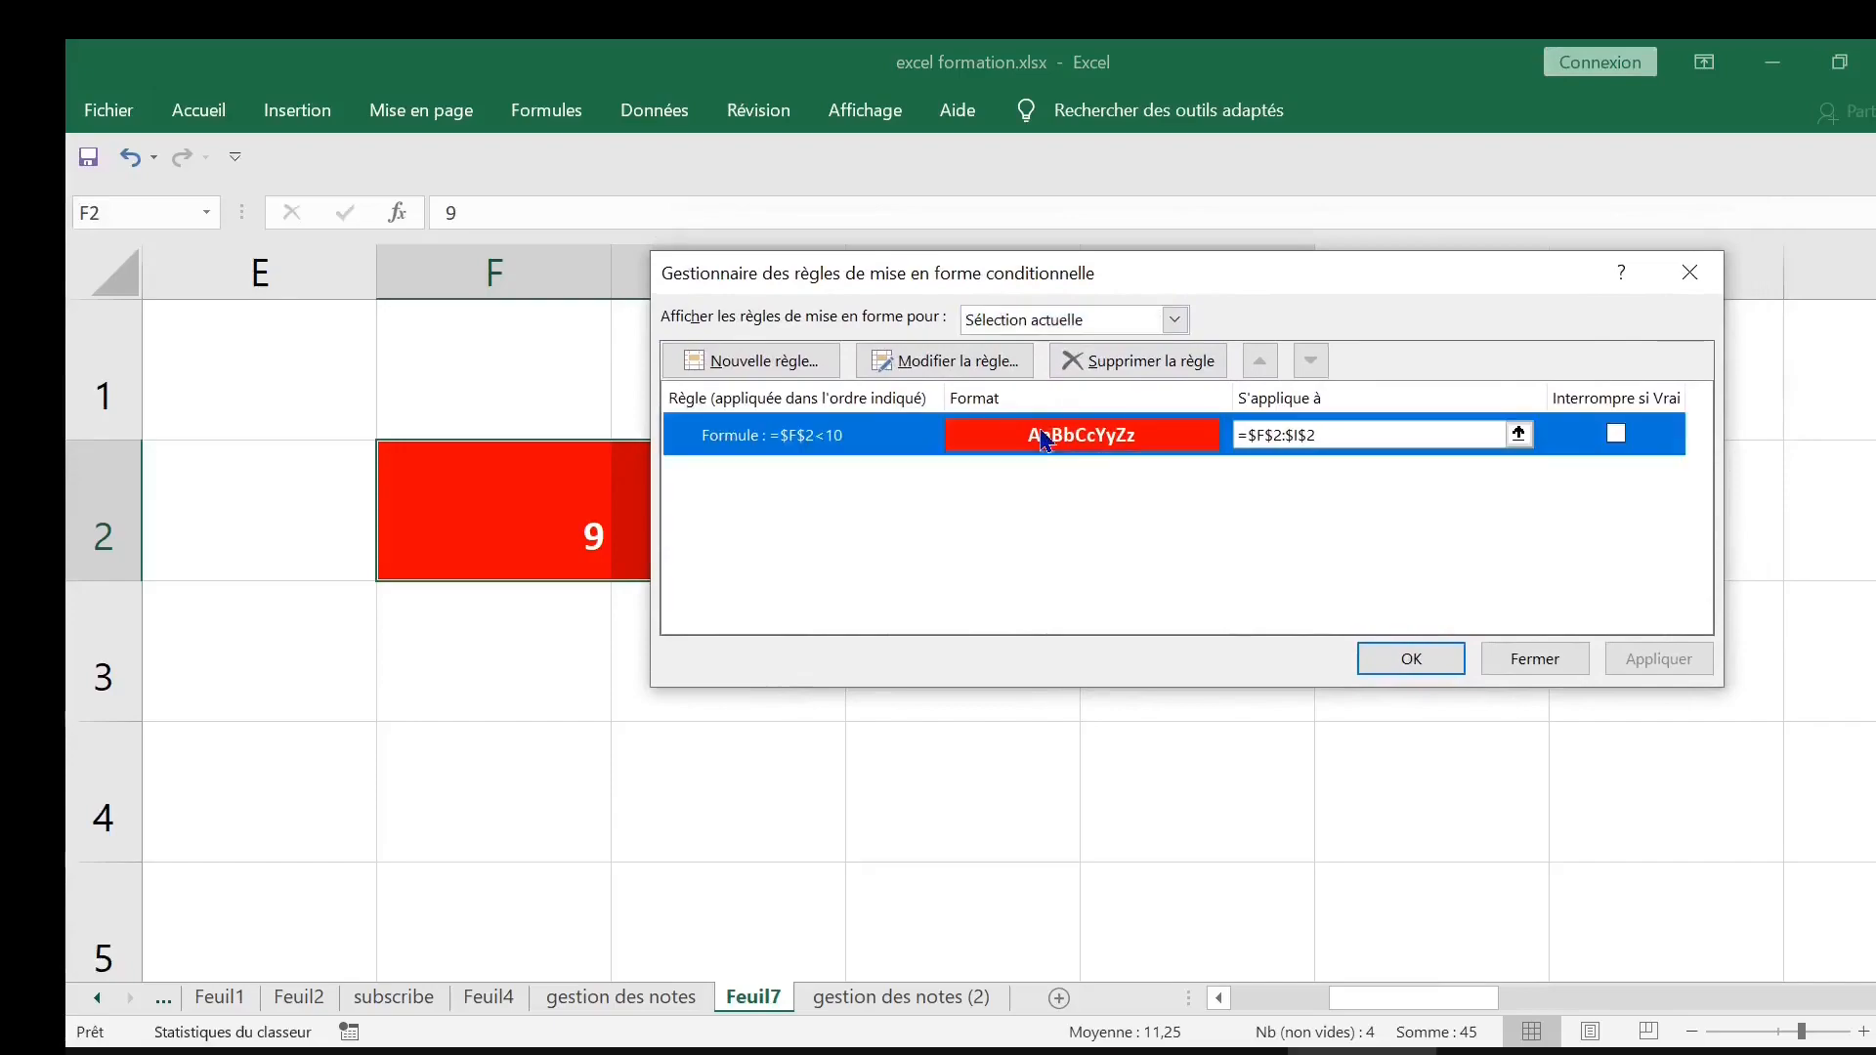
double_click(1045, 437)
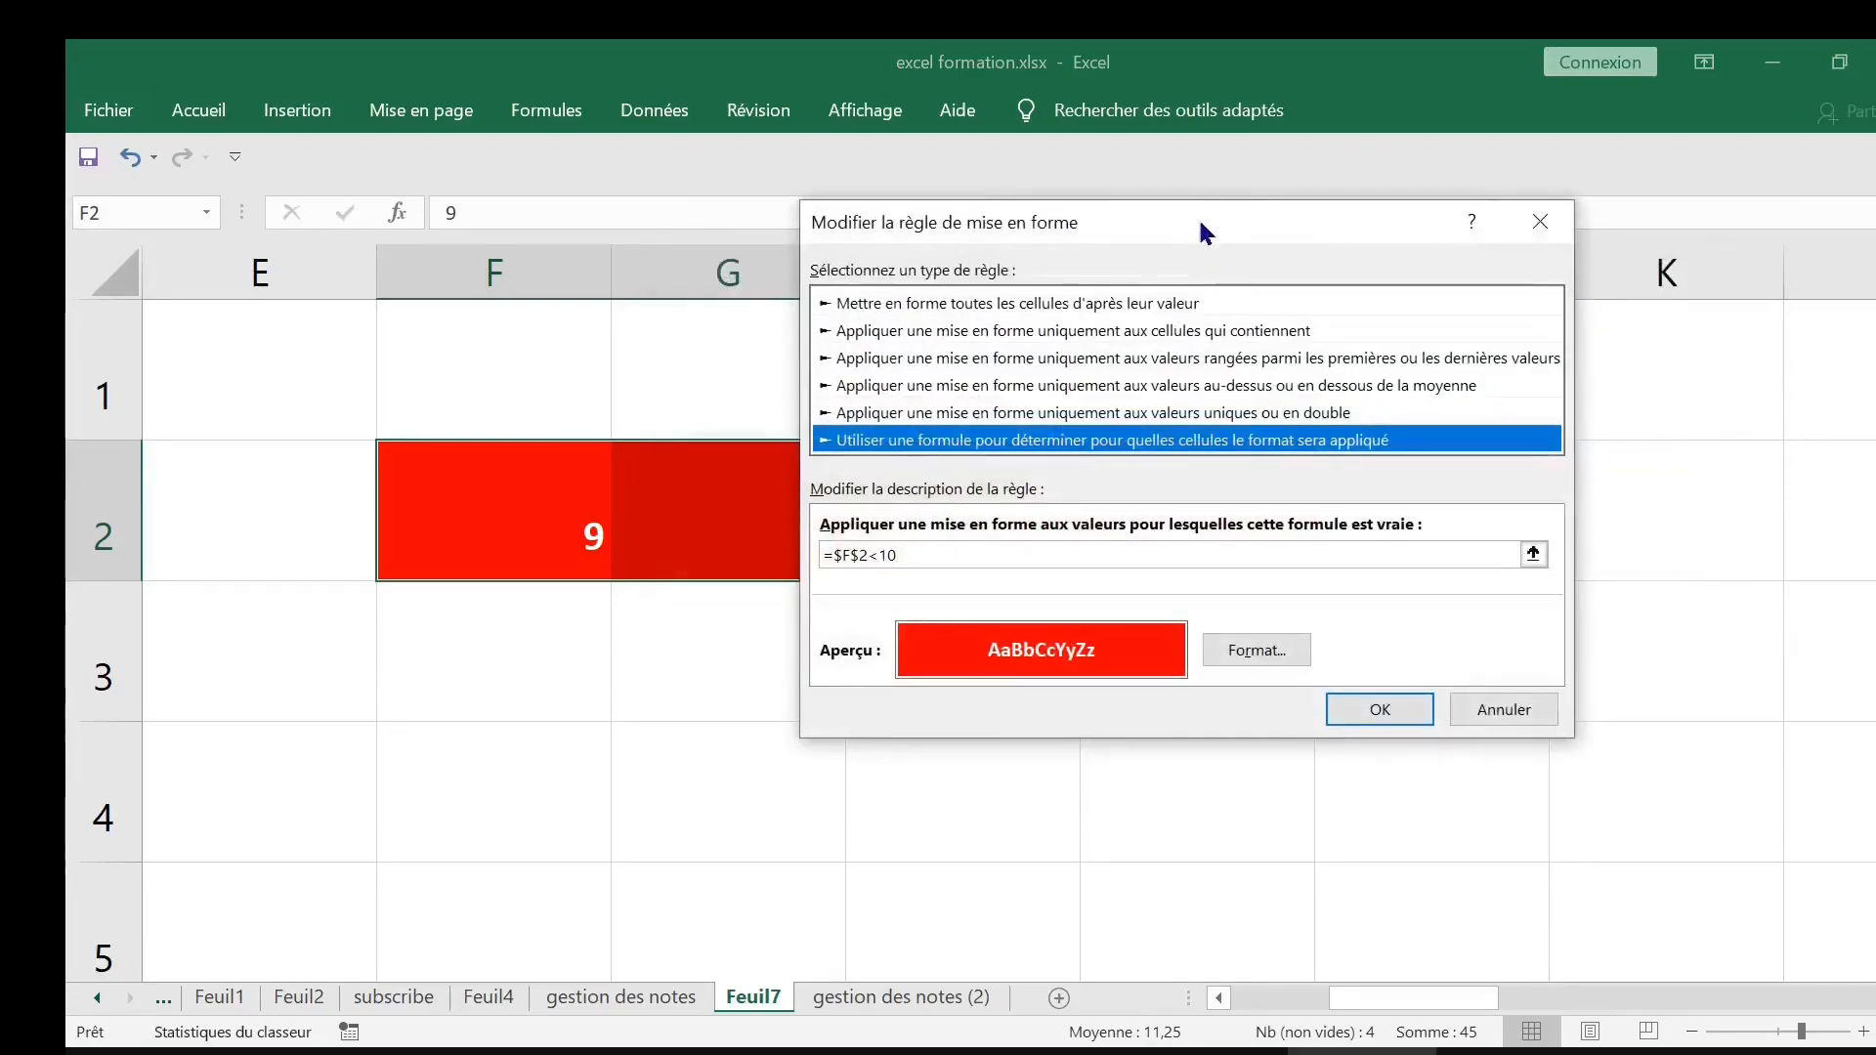
Examine the absolute cell reference in the formula of the formatting rule being edited
drag(1205, 226, 1260, 206)
click(895, 535)
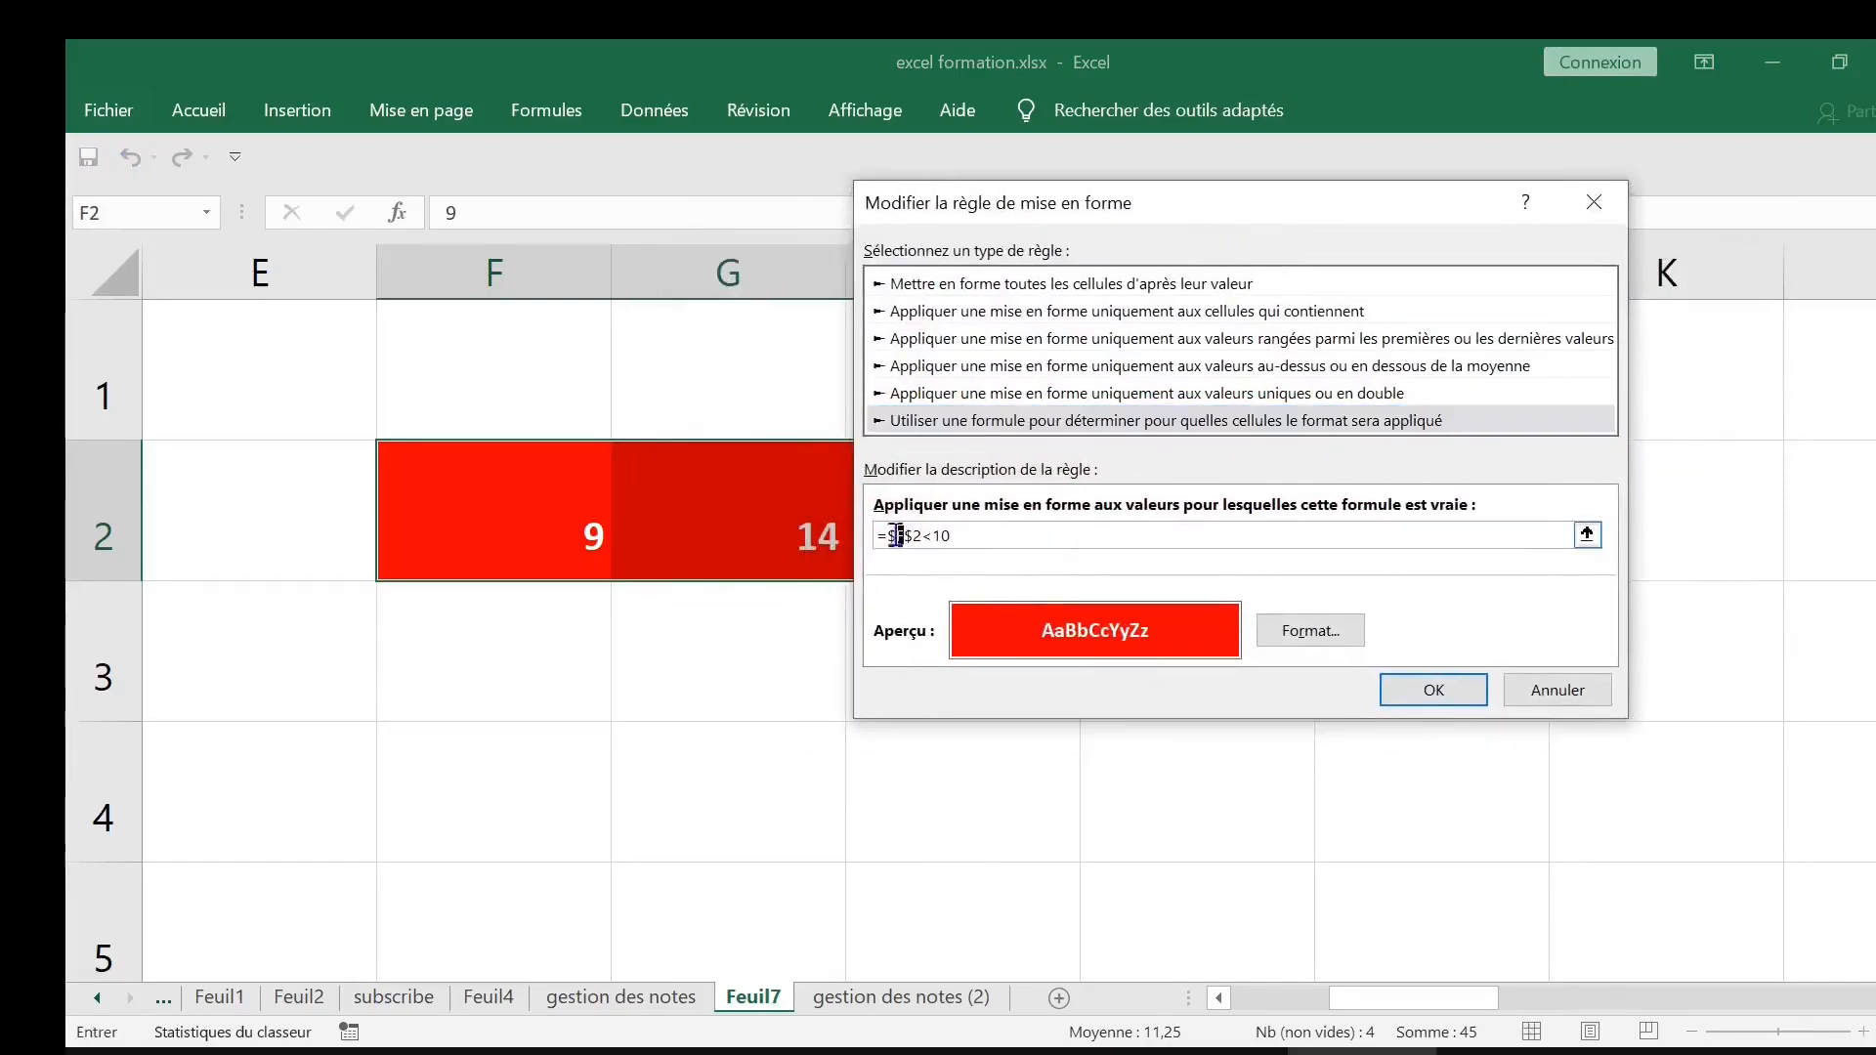
drag(875, 535, 989, 534)
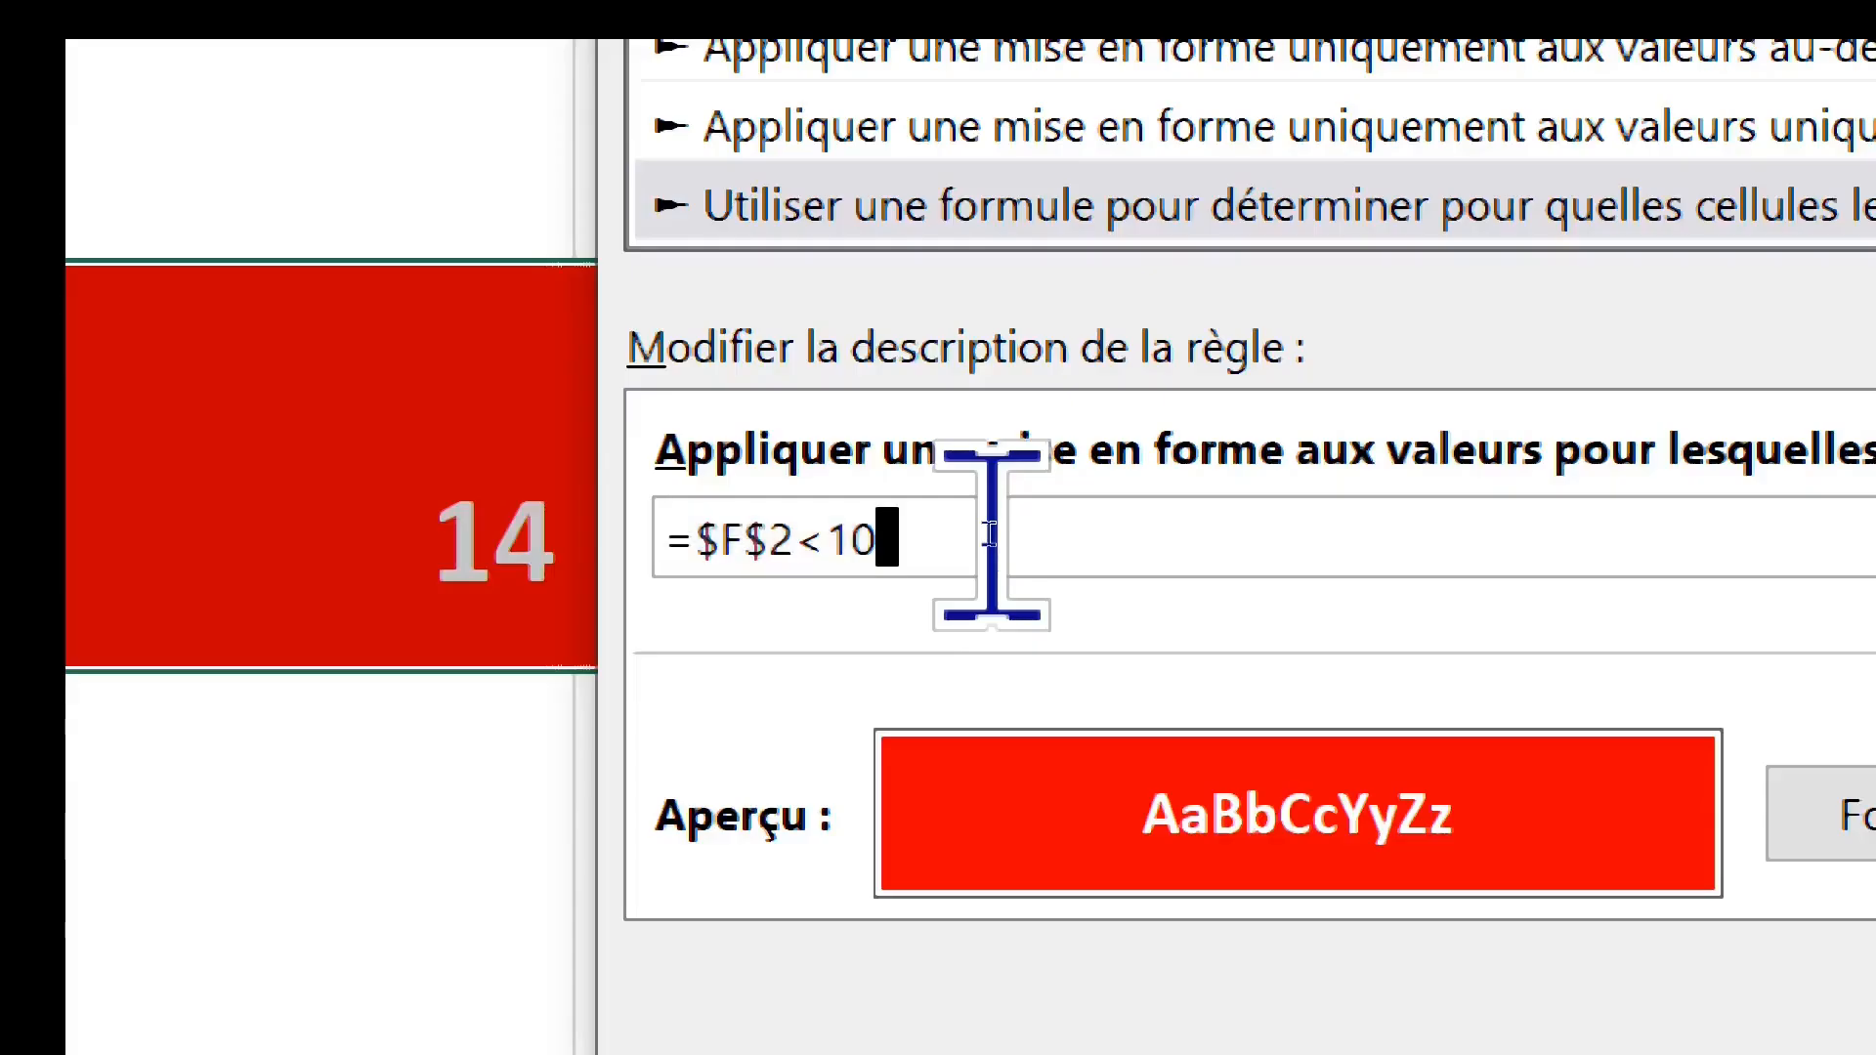
click(991, 534)
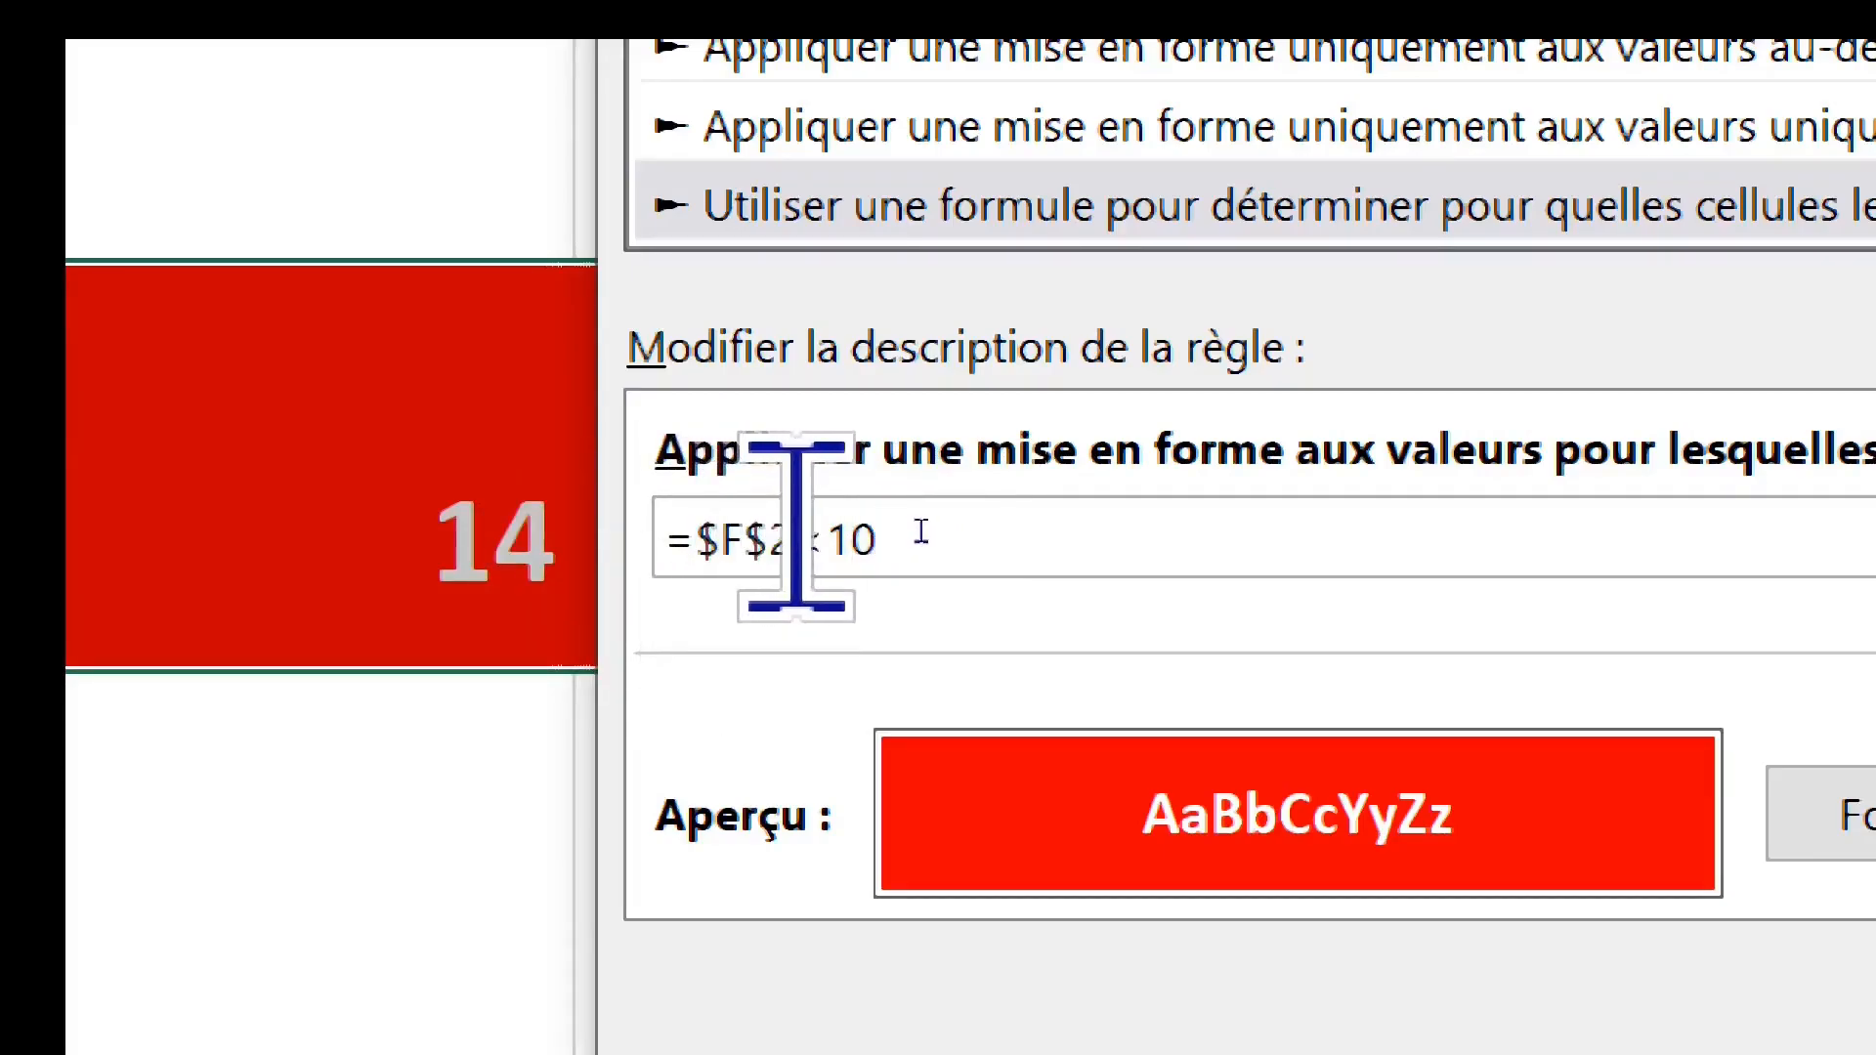
drag(793, 535, 699, 537)
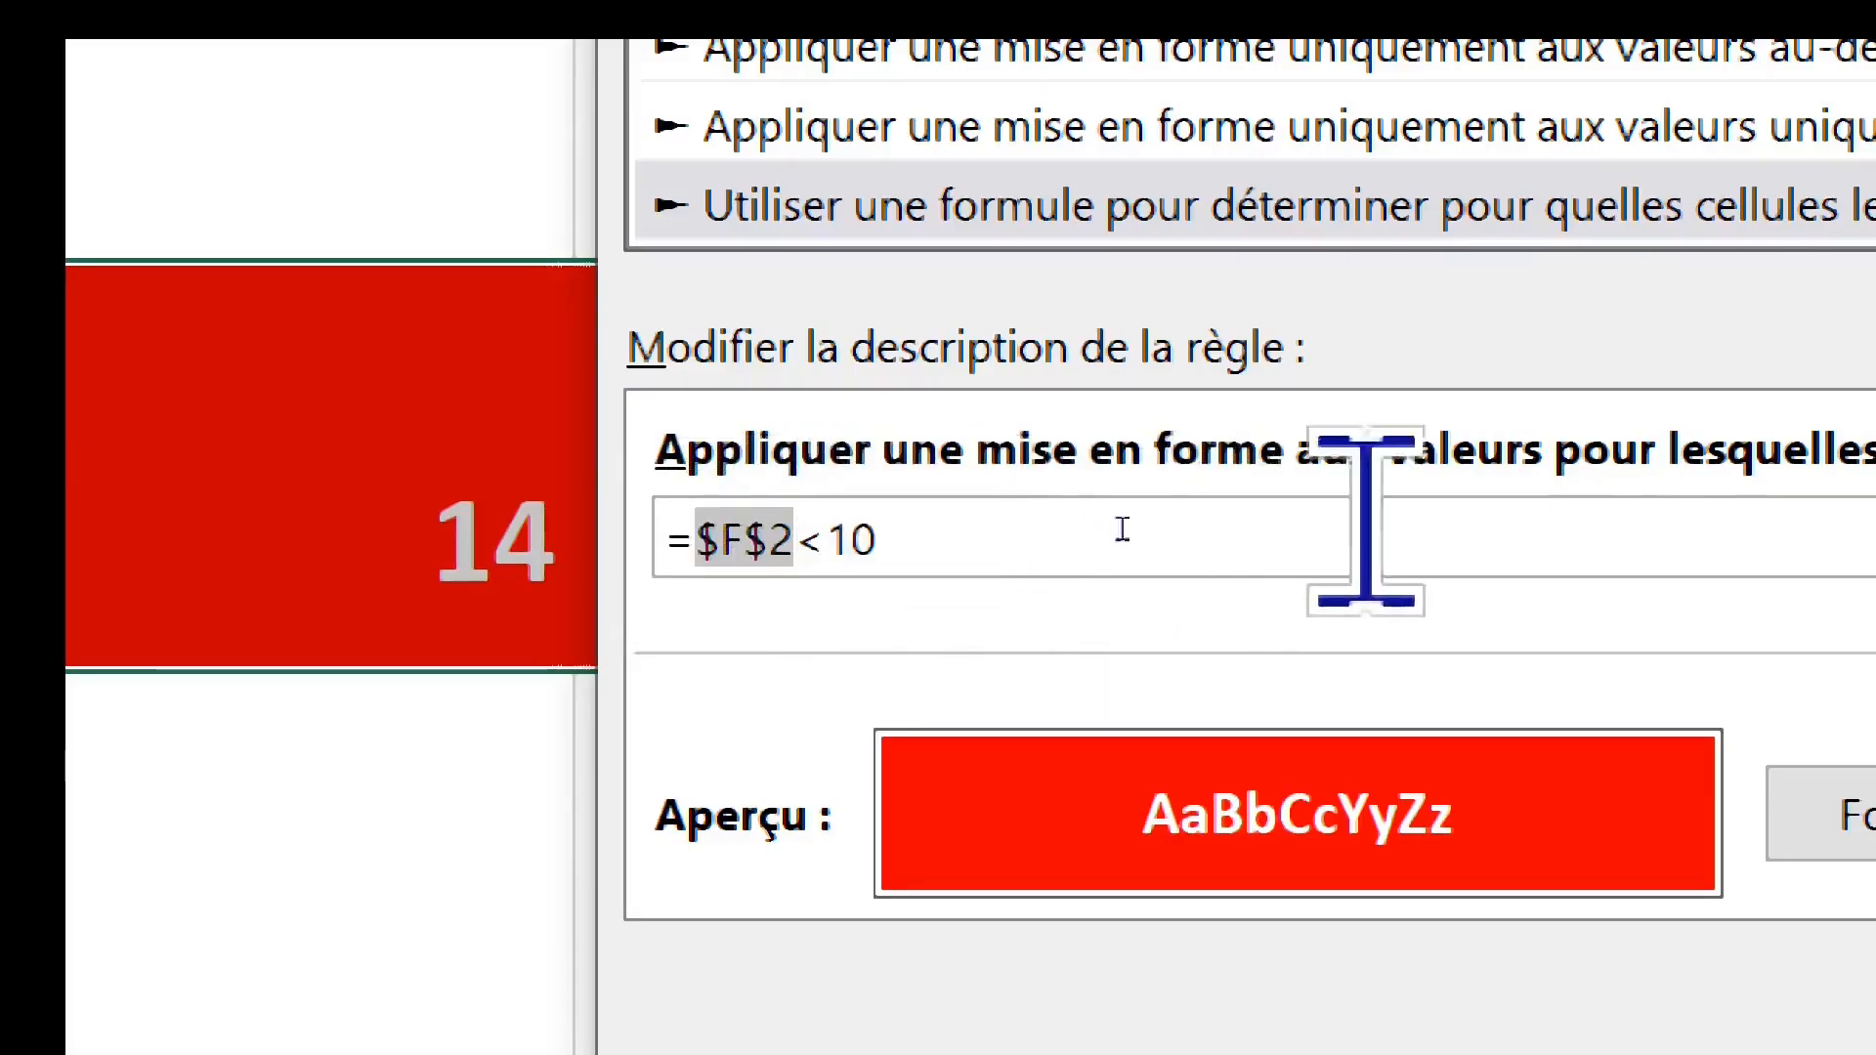
click(743, 527)
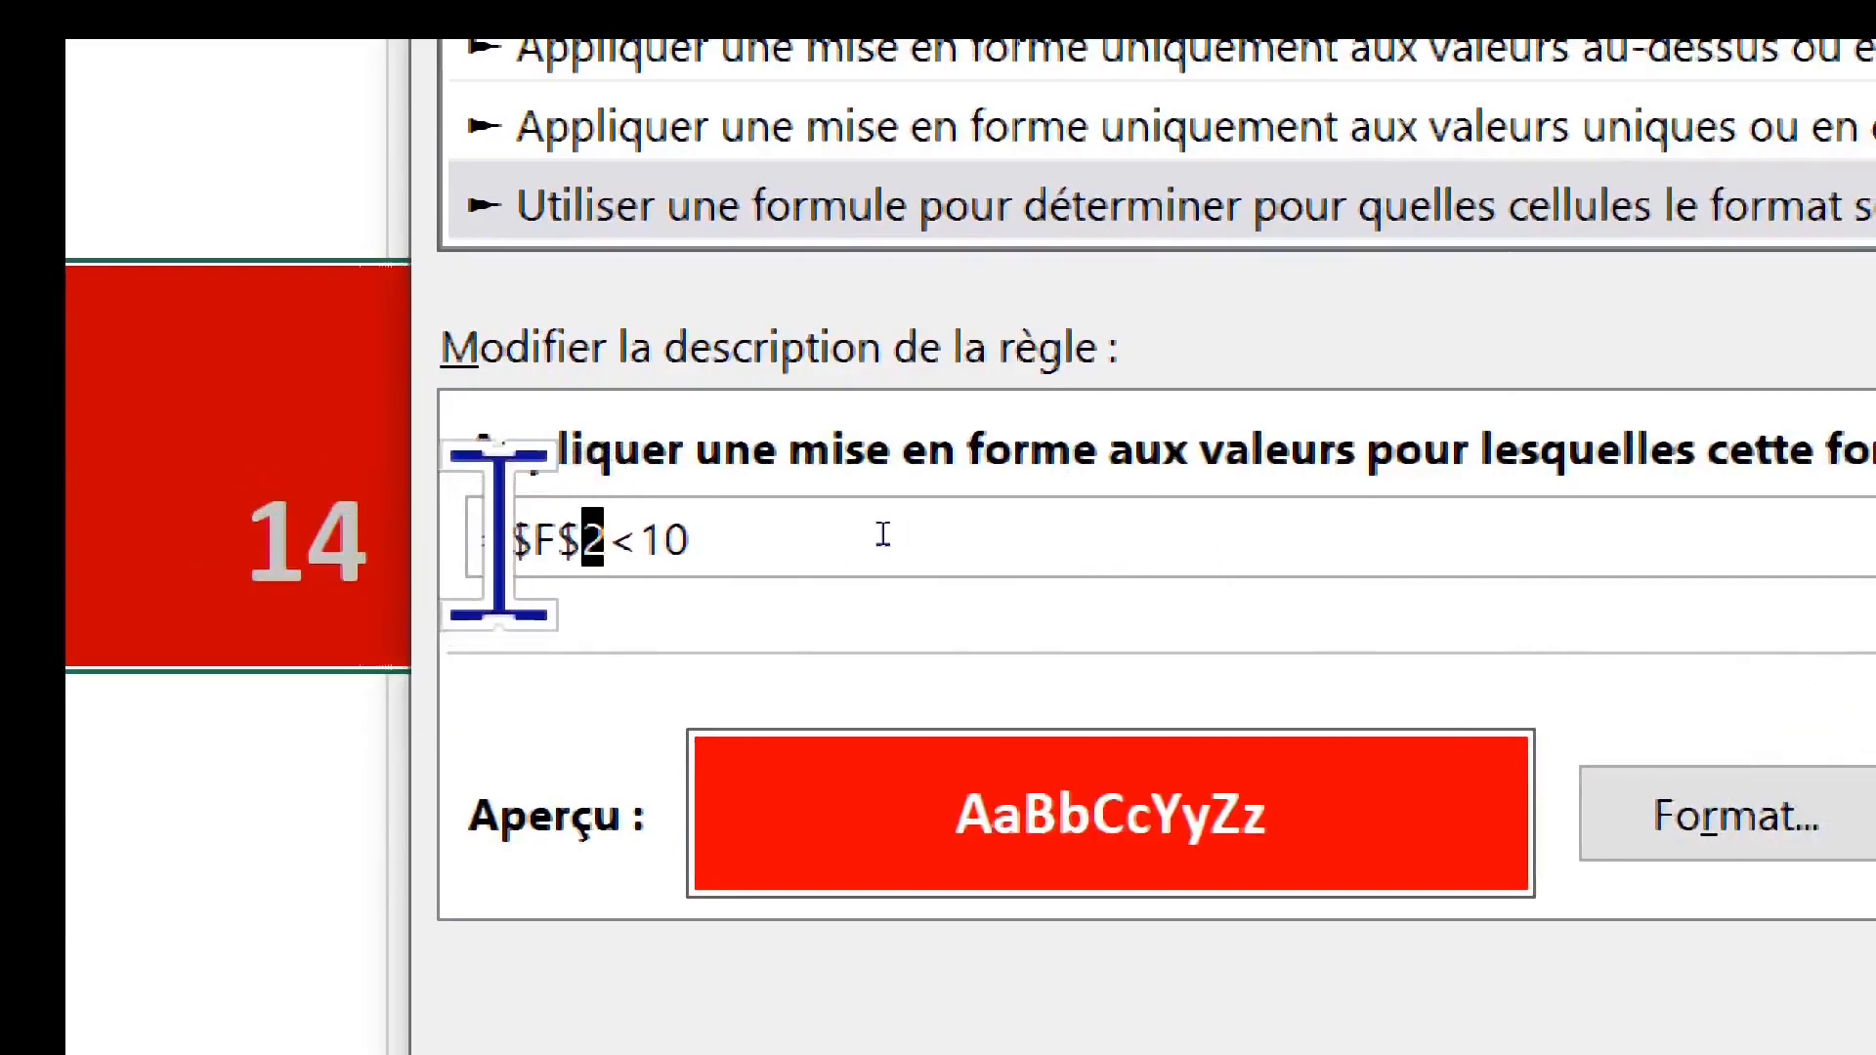
drag(506, 536, 611, 536)
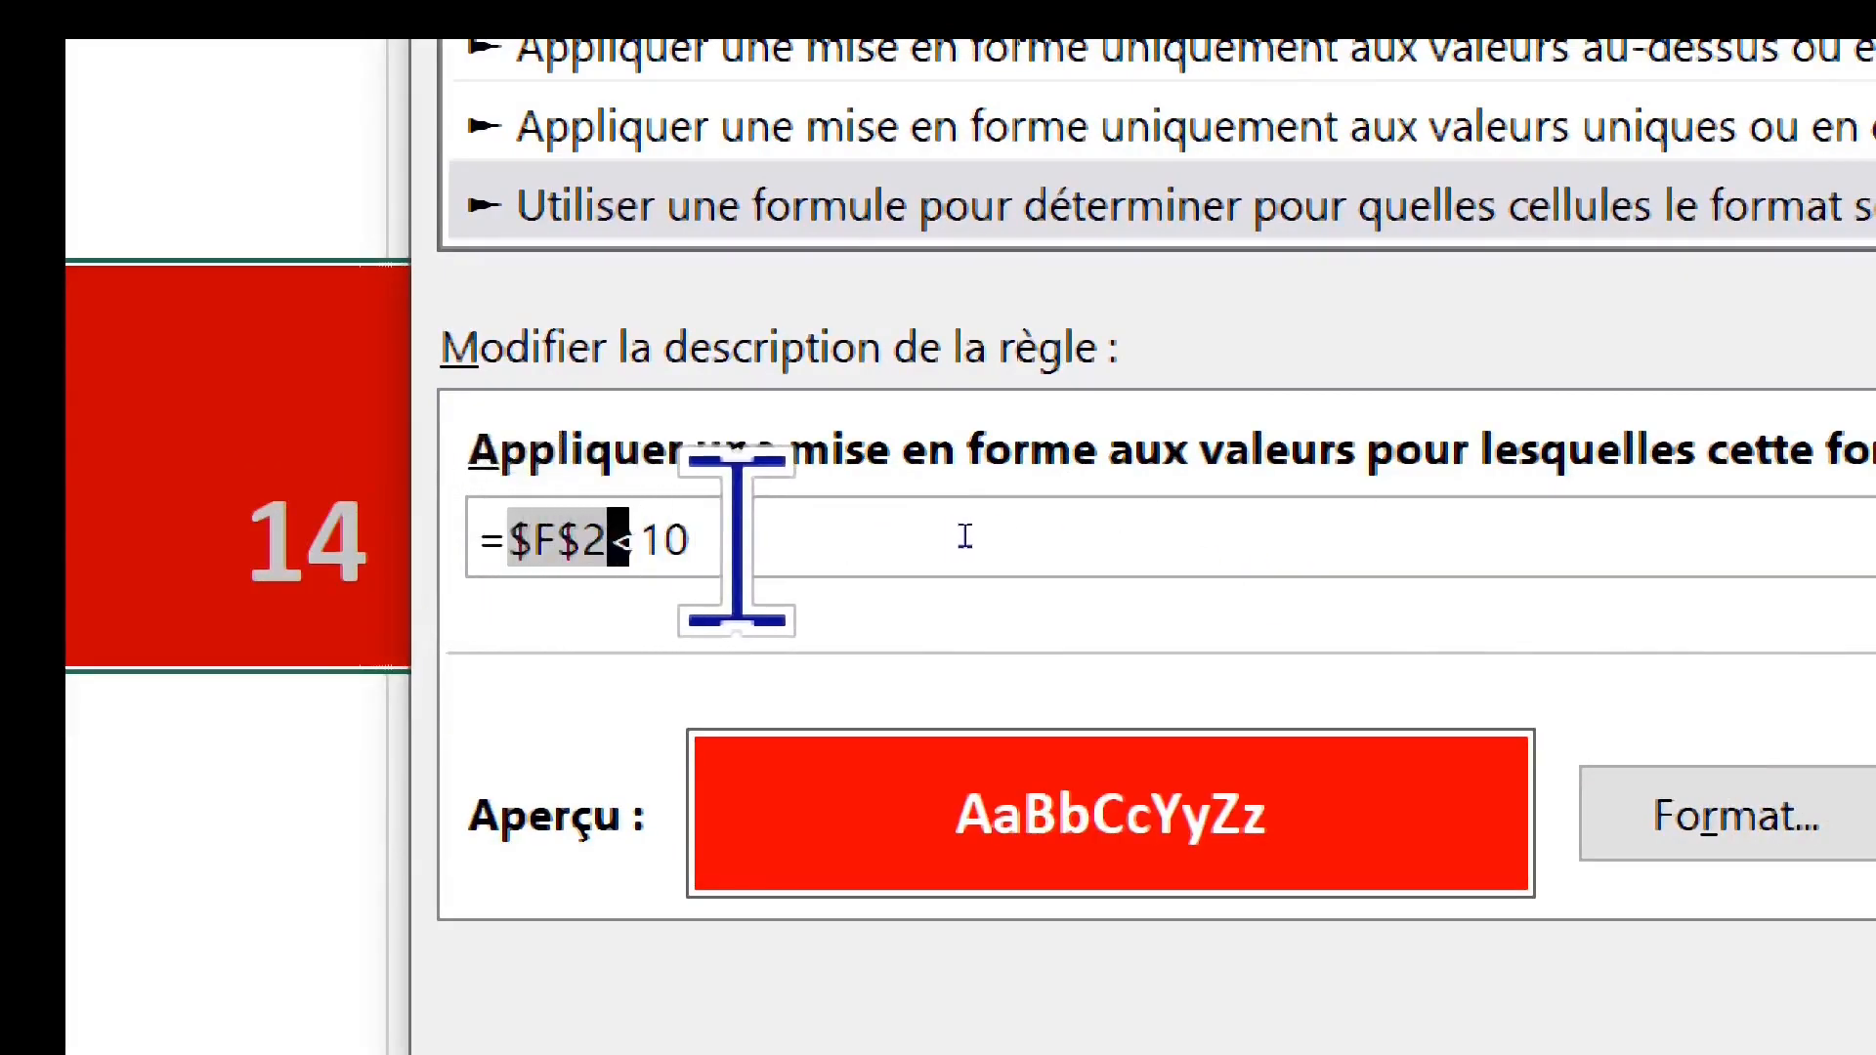
click(581, 530)
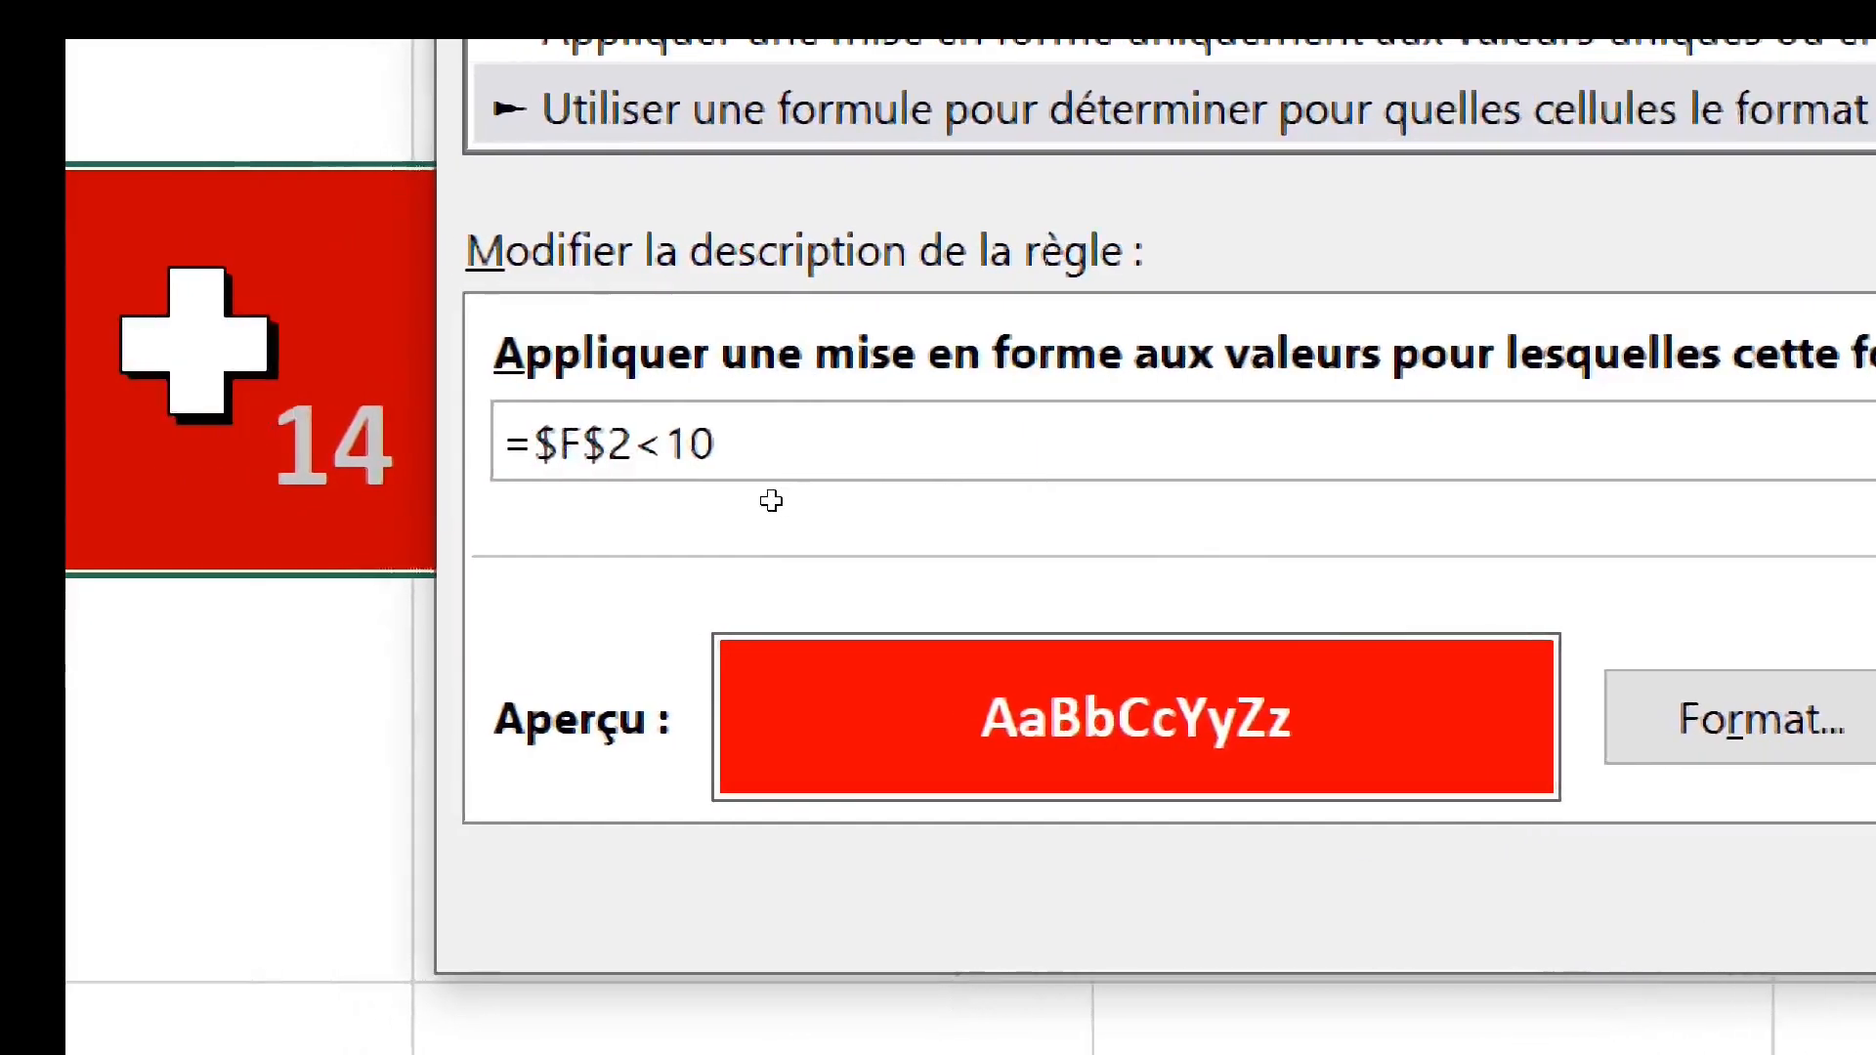
Remove both dollar signs from the rule's cell reference so the formula reads =F2<10
mouse_move(815, 425)
mouse_down()
mouse_move(763, 440)
mouse_move(821, 439)
mouse_up()
click(822, 440)
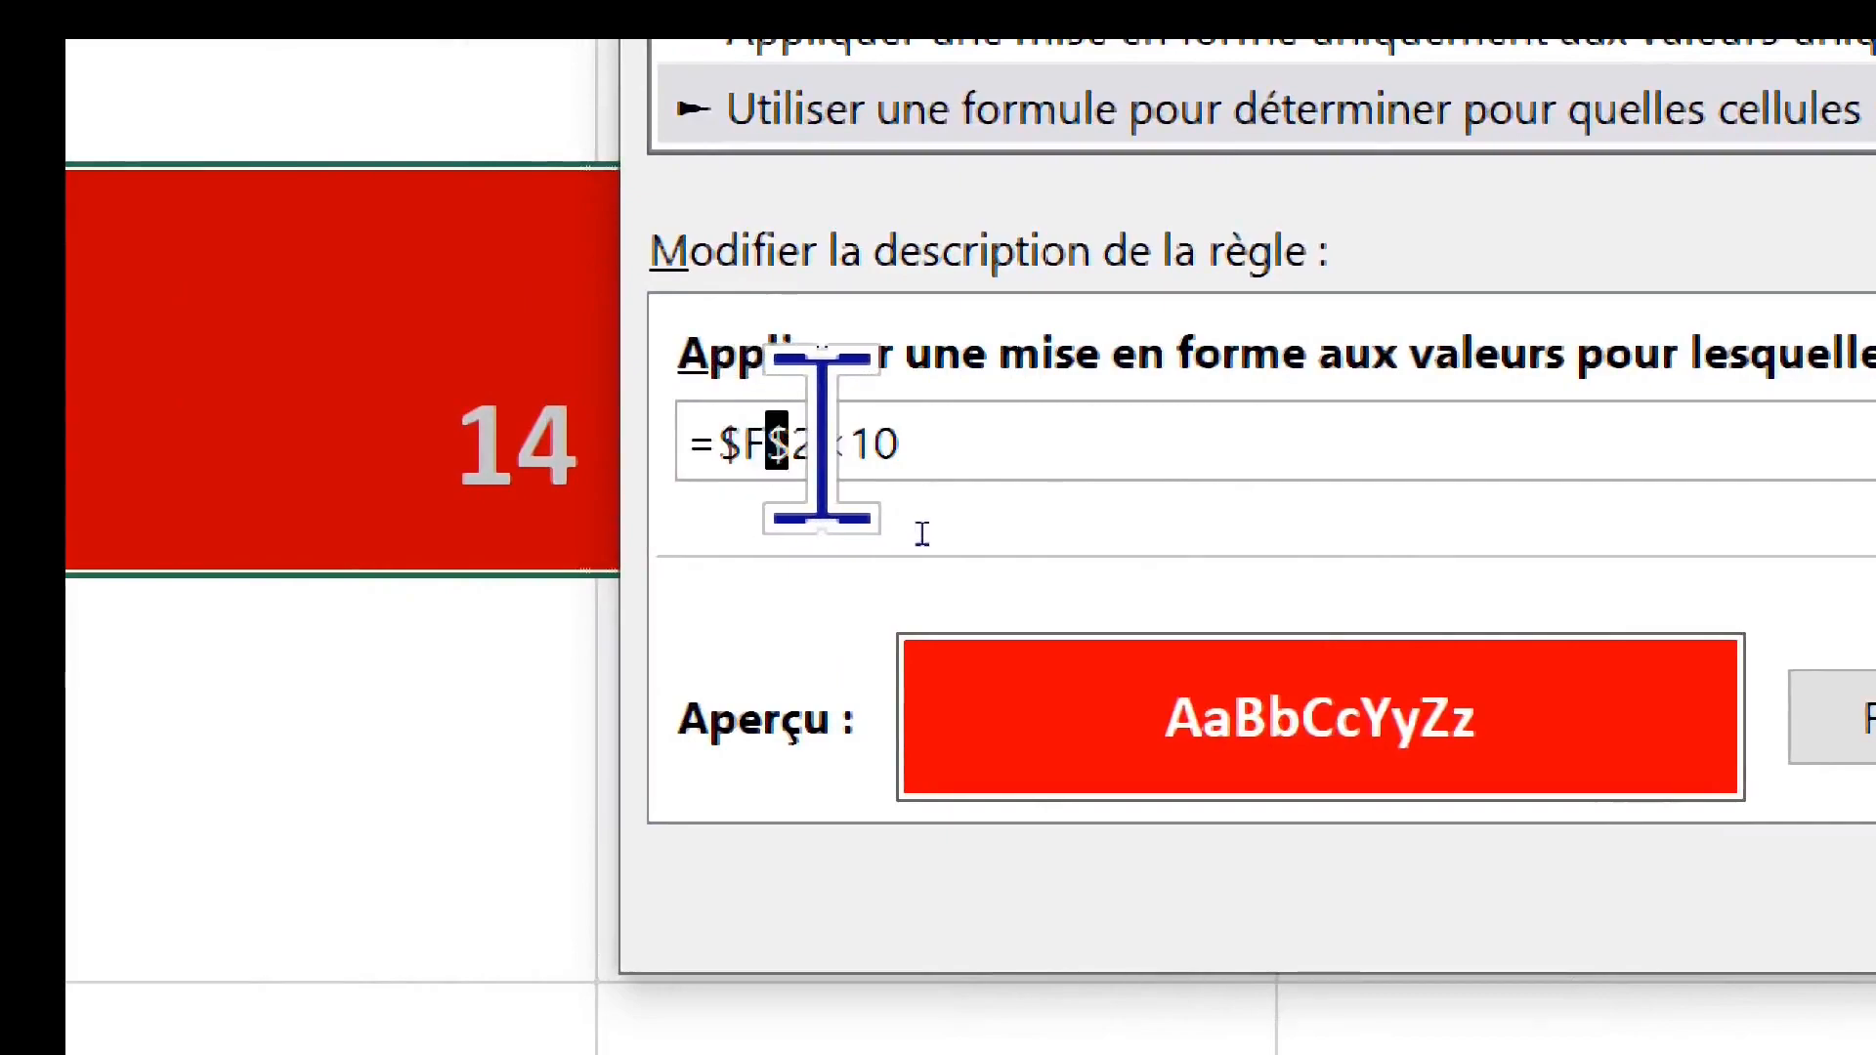
key(Delete)
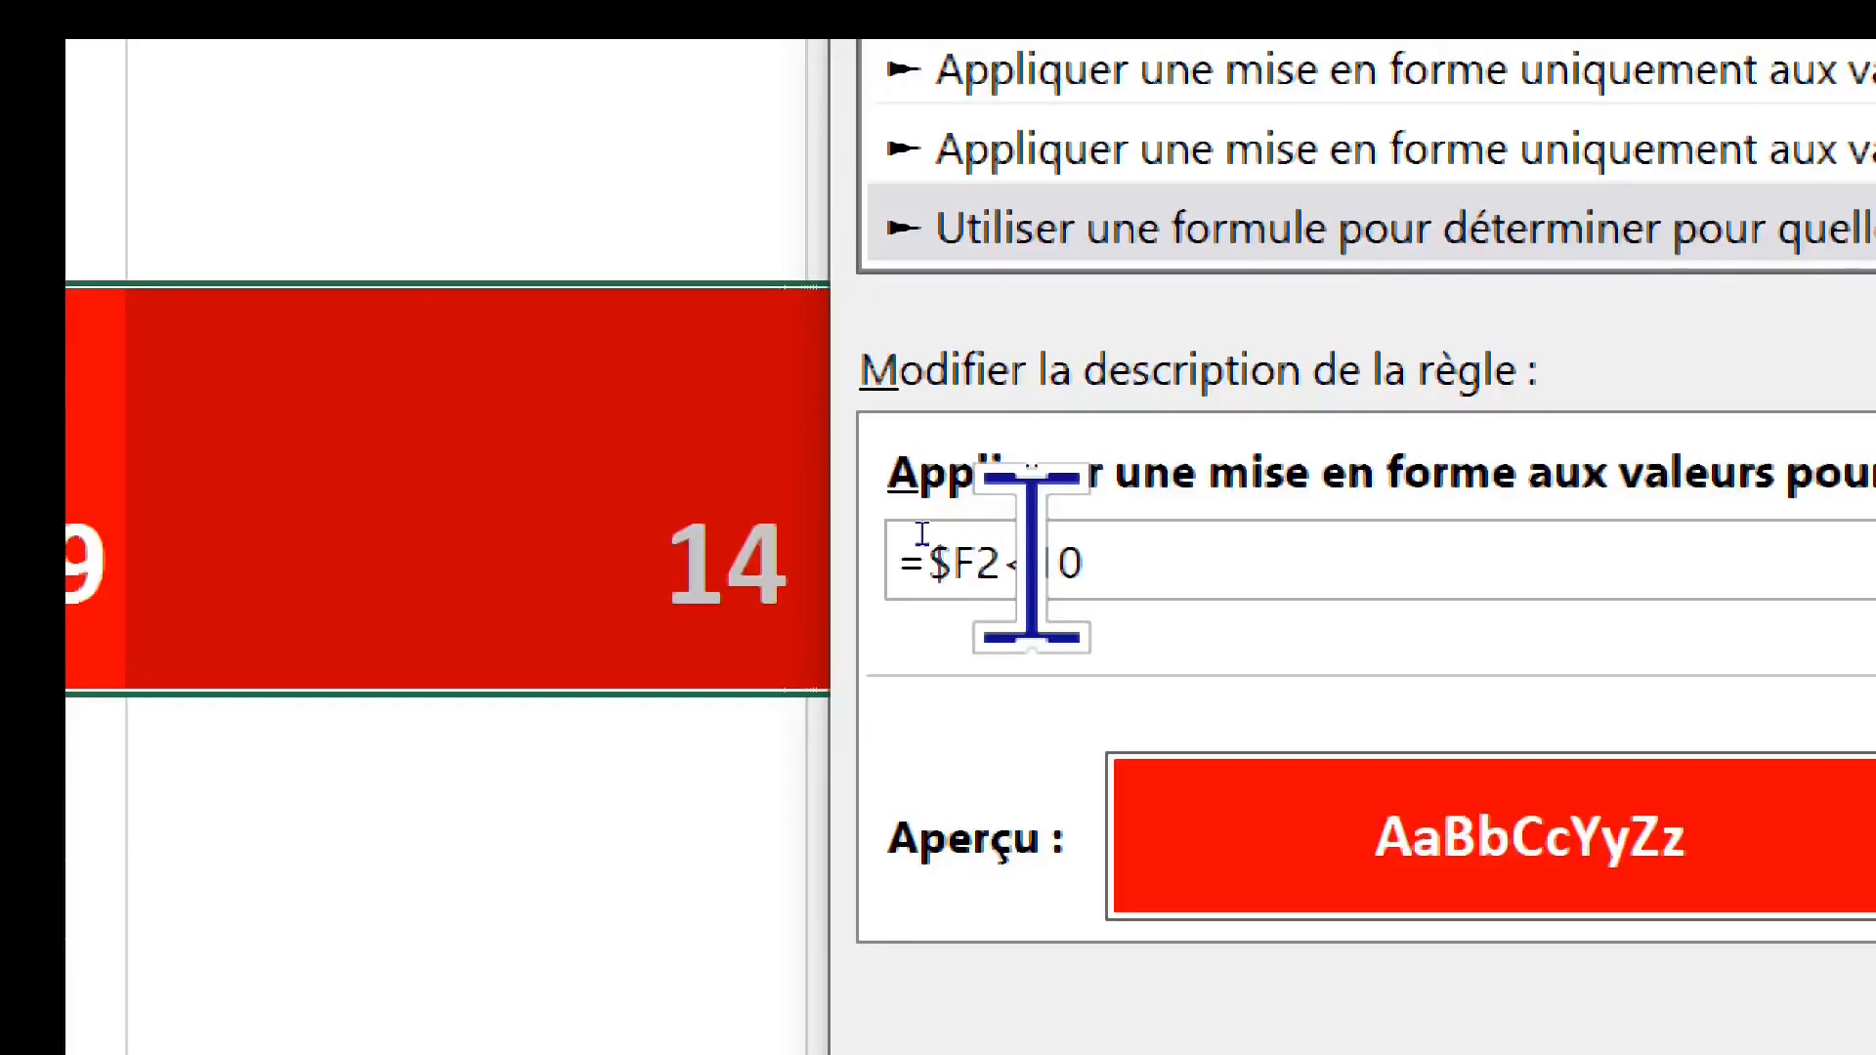
click(938, 564)
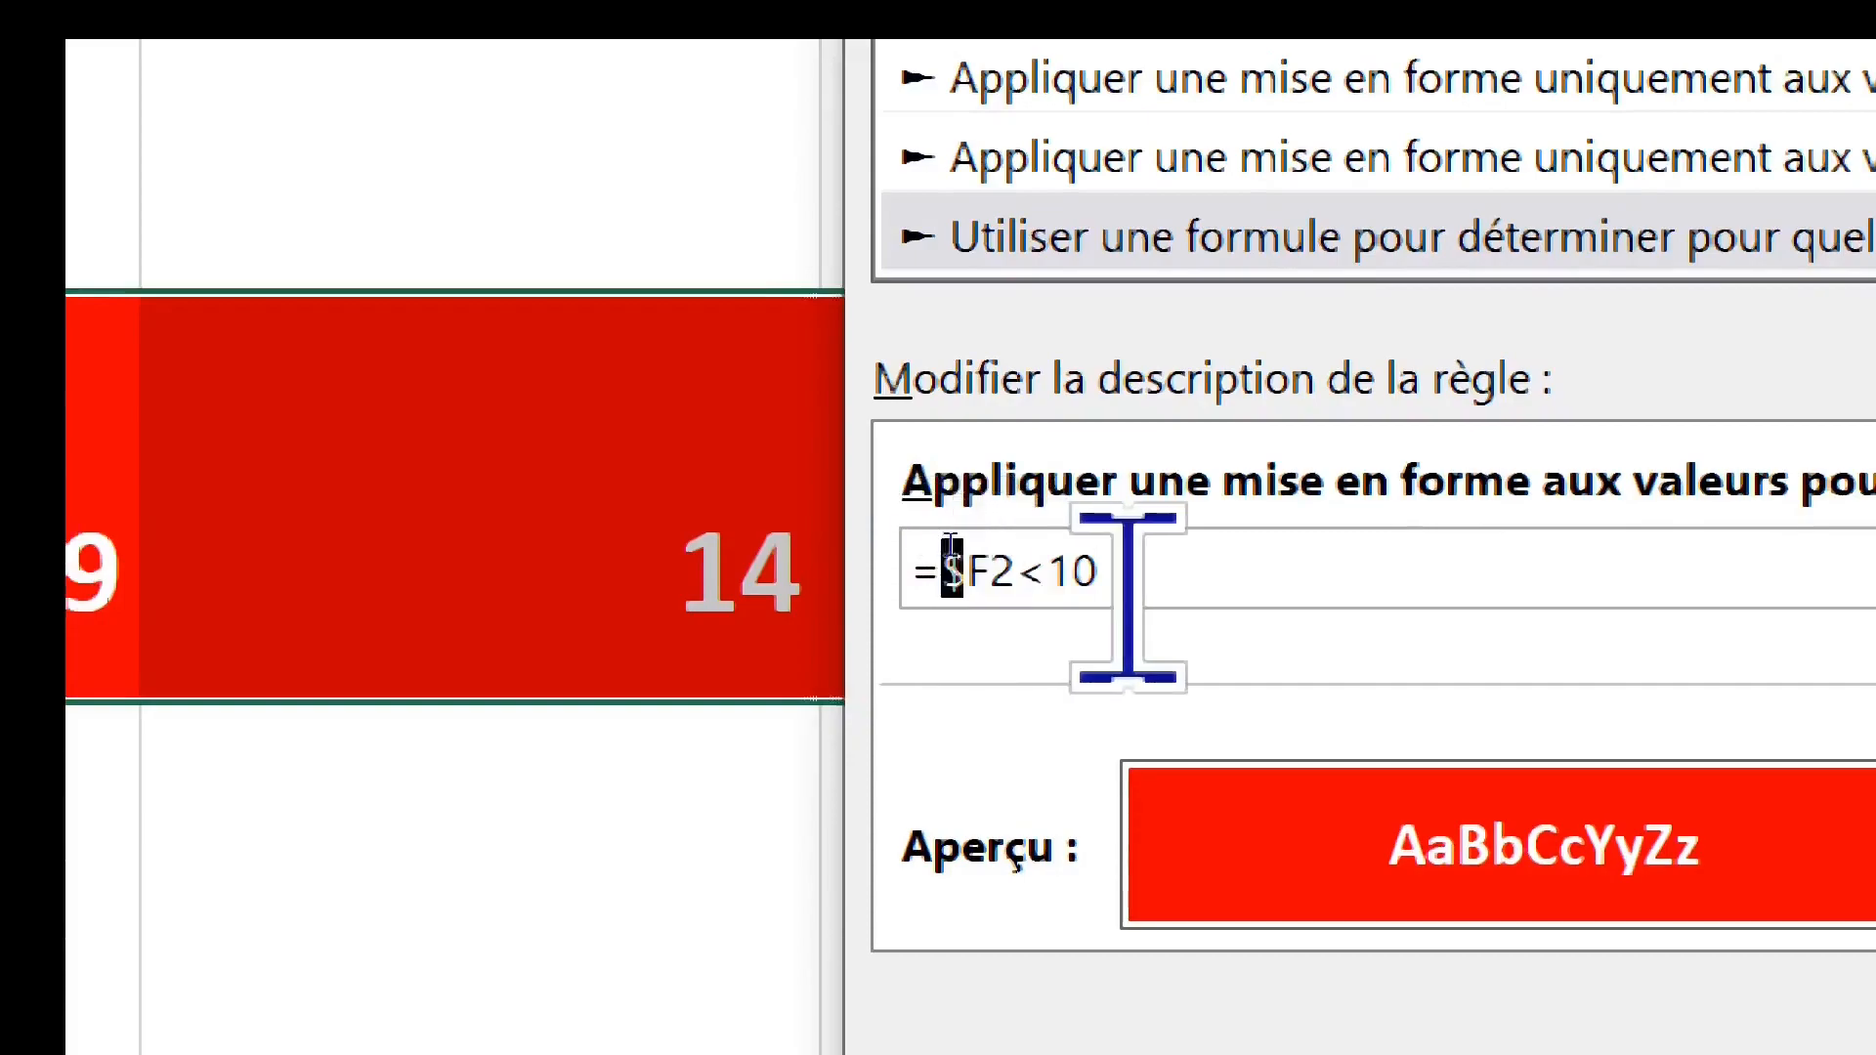
key(Delete)
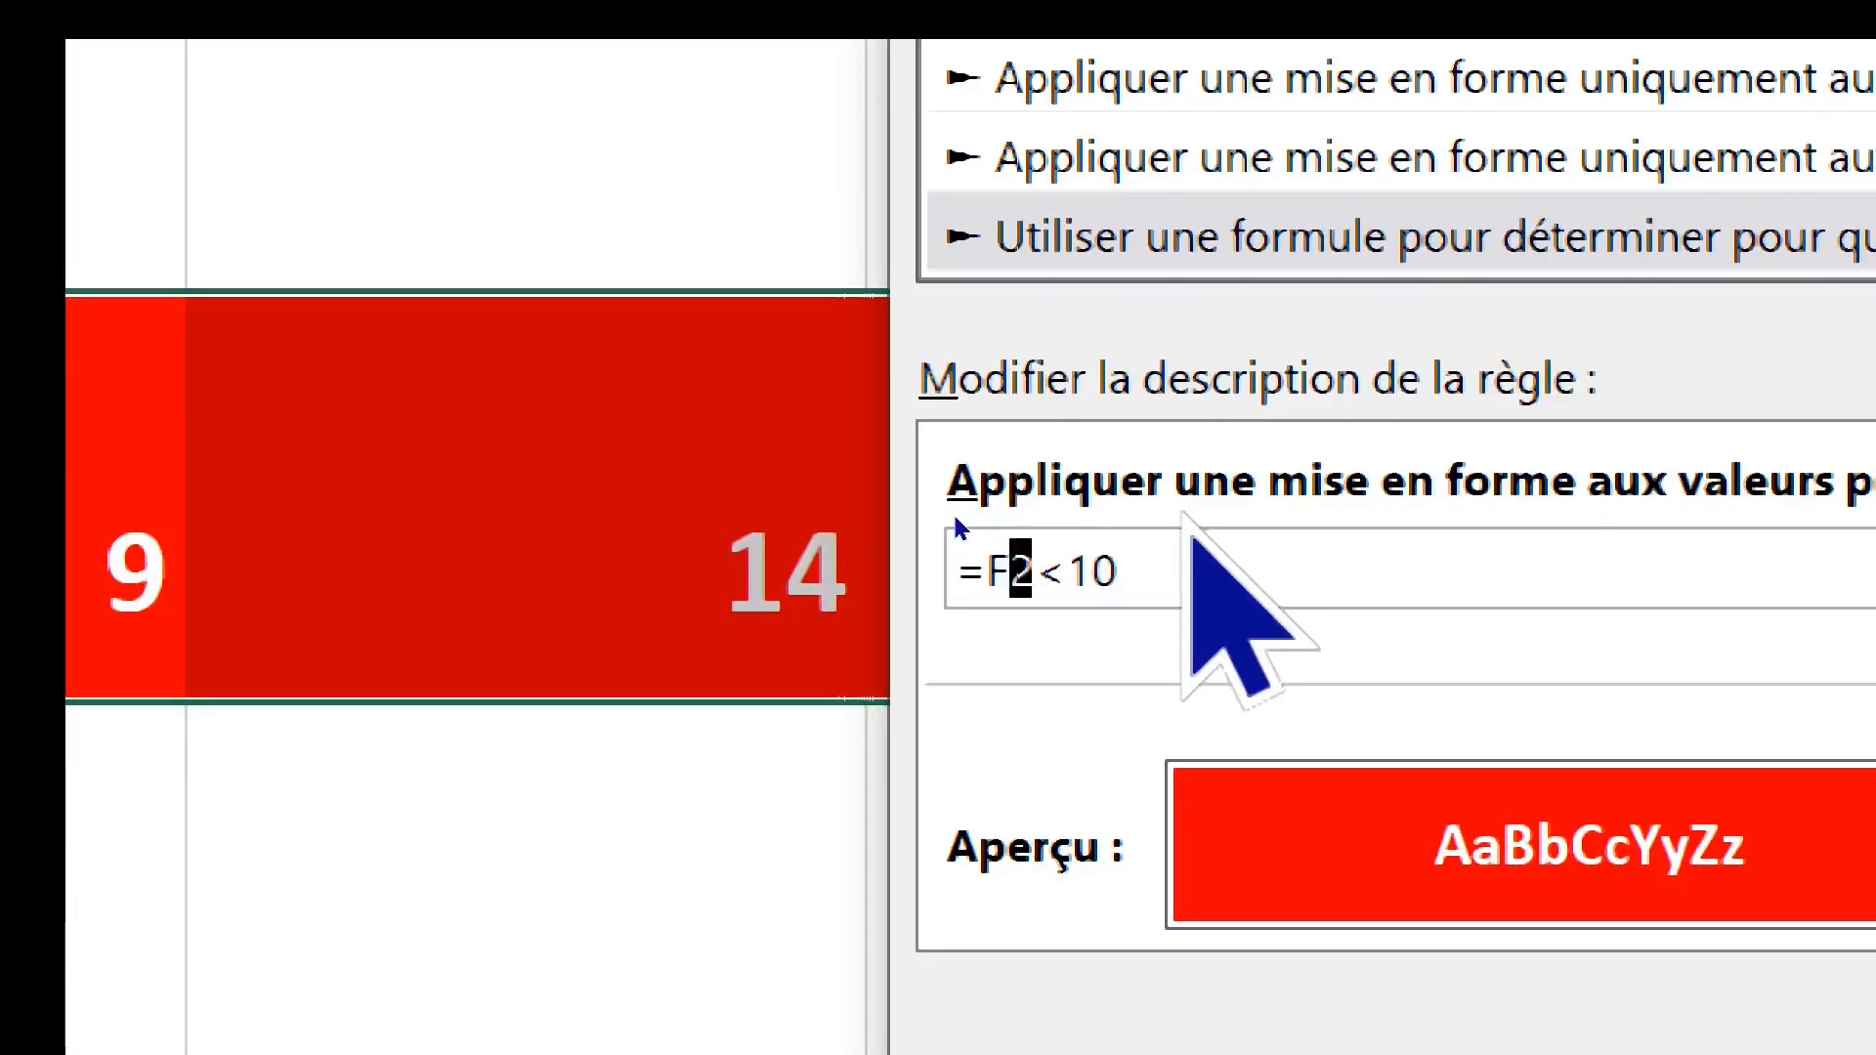
Cycle the formula's cell reference through $F$2, F$2 and $F2 and back to the relative F2
key(F4)
key(F4)
key(F4)
key(F4)
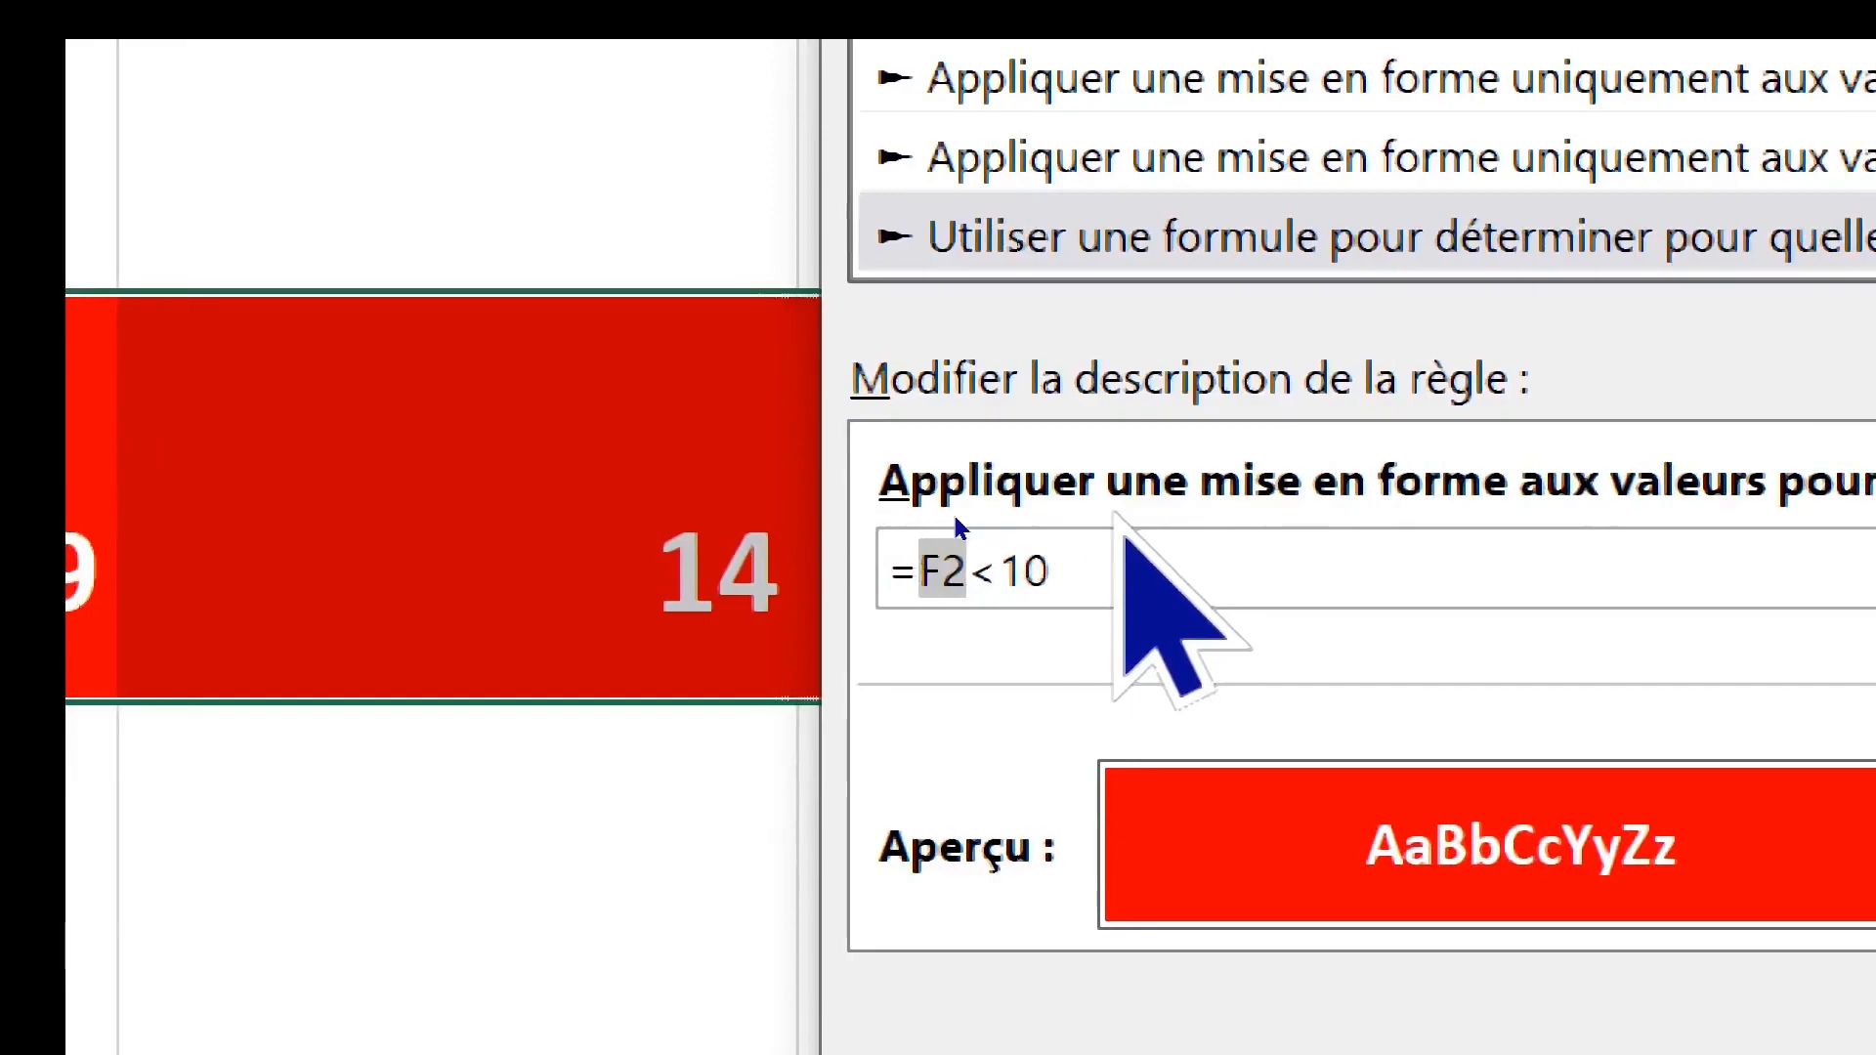
key(F4)
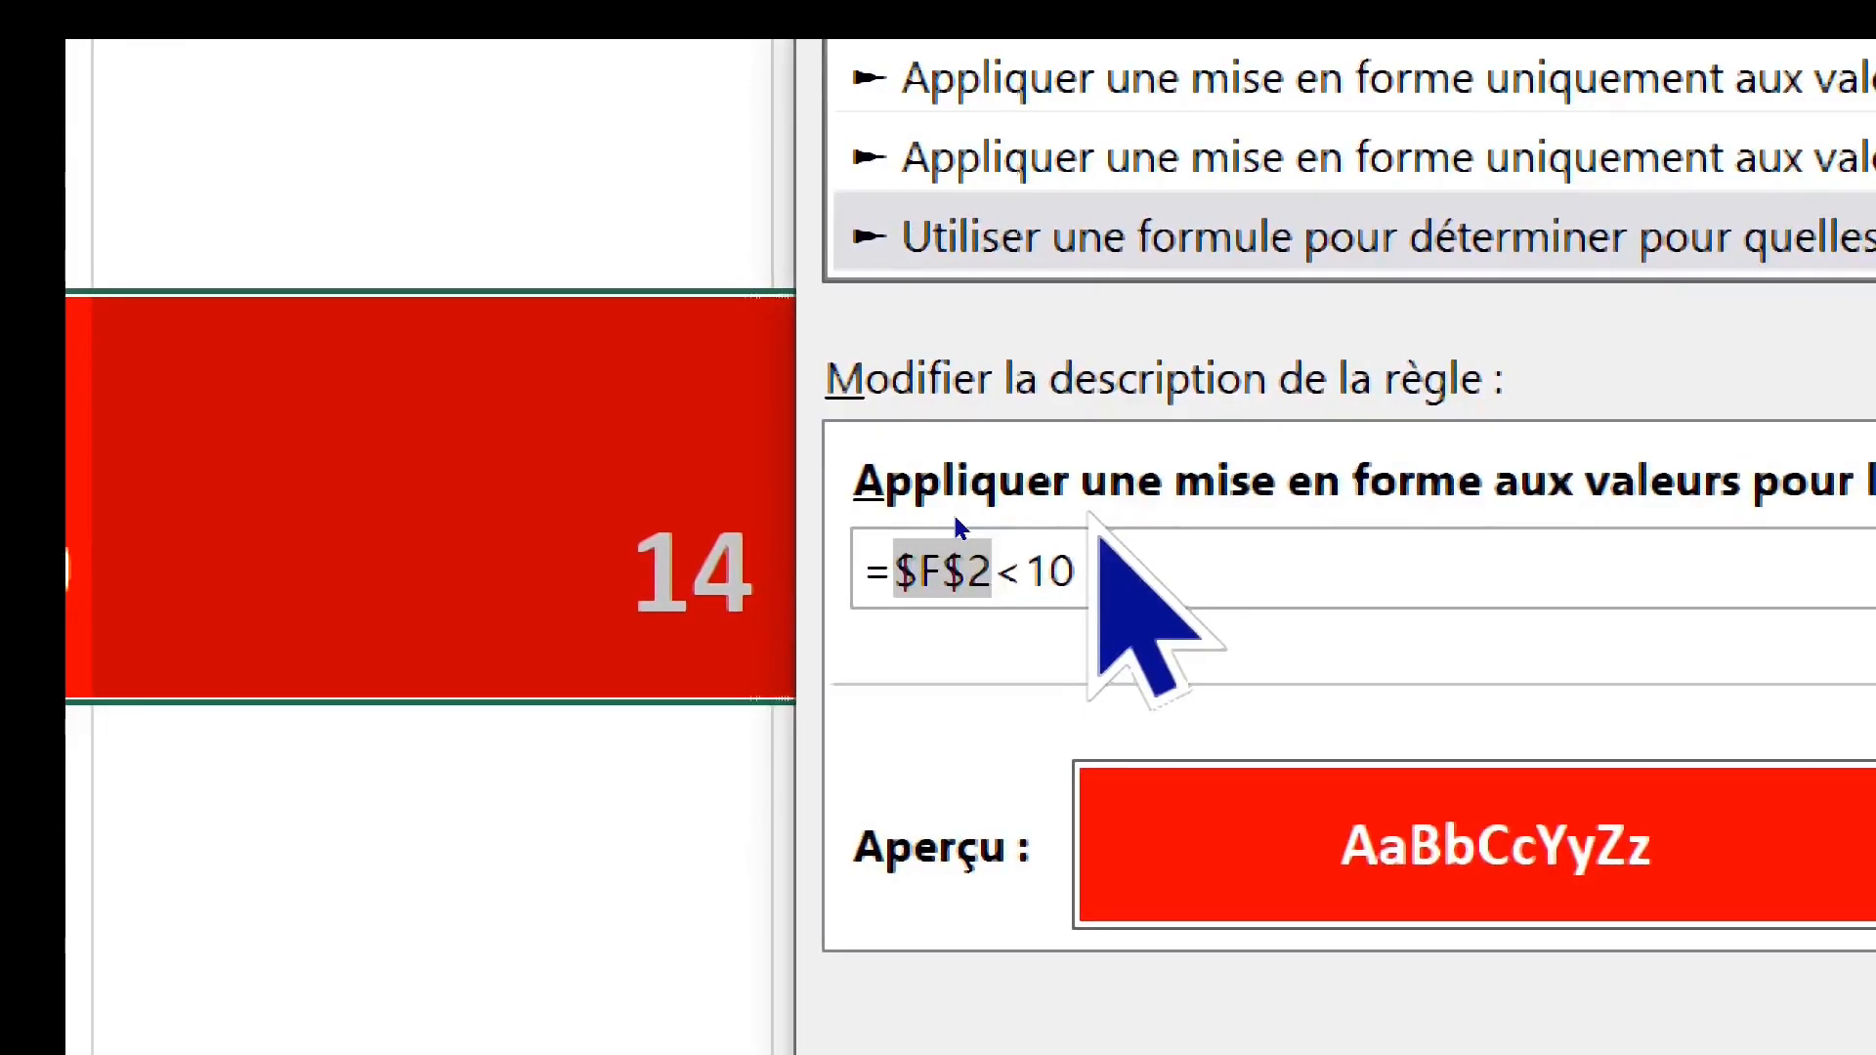
key(F4)
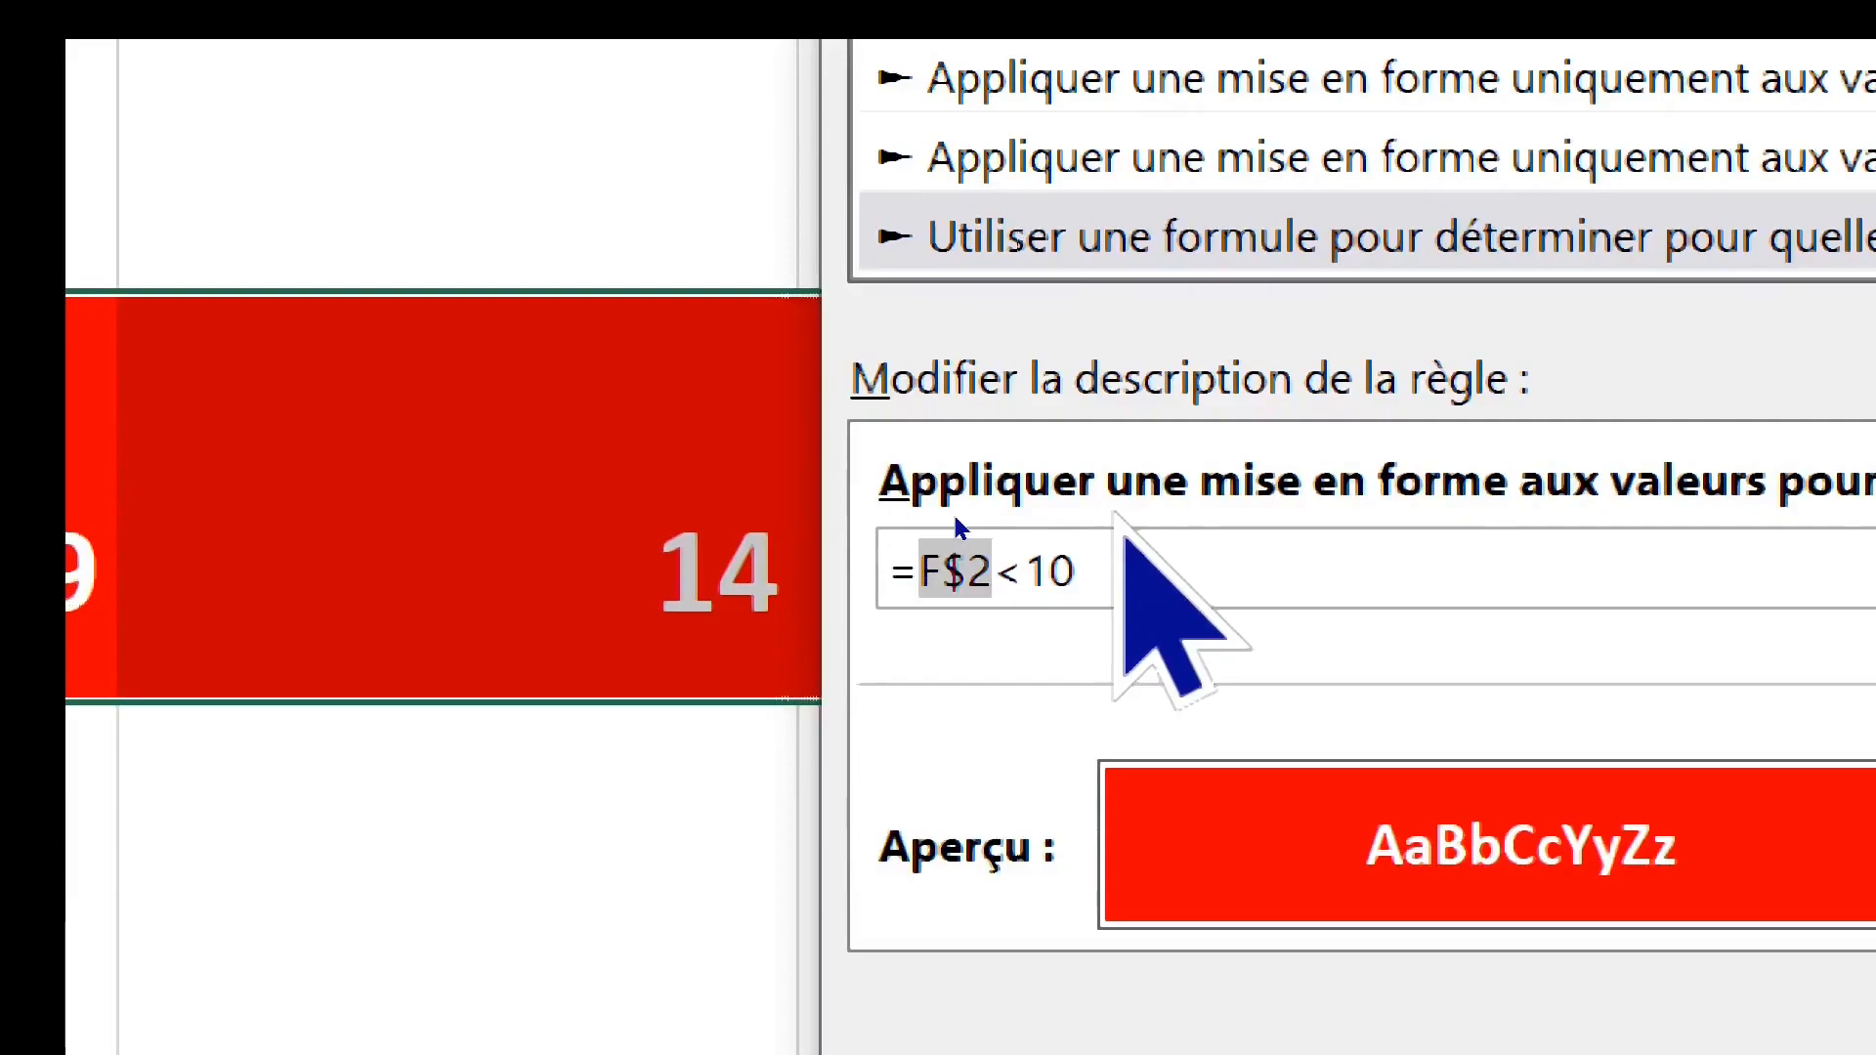
key(F4)
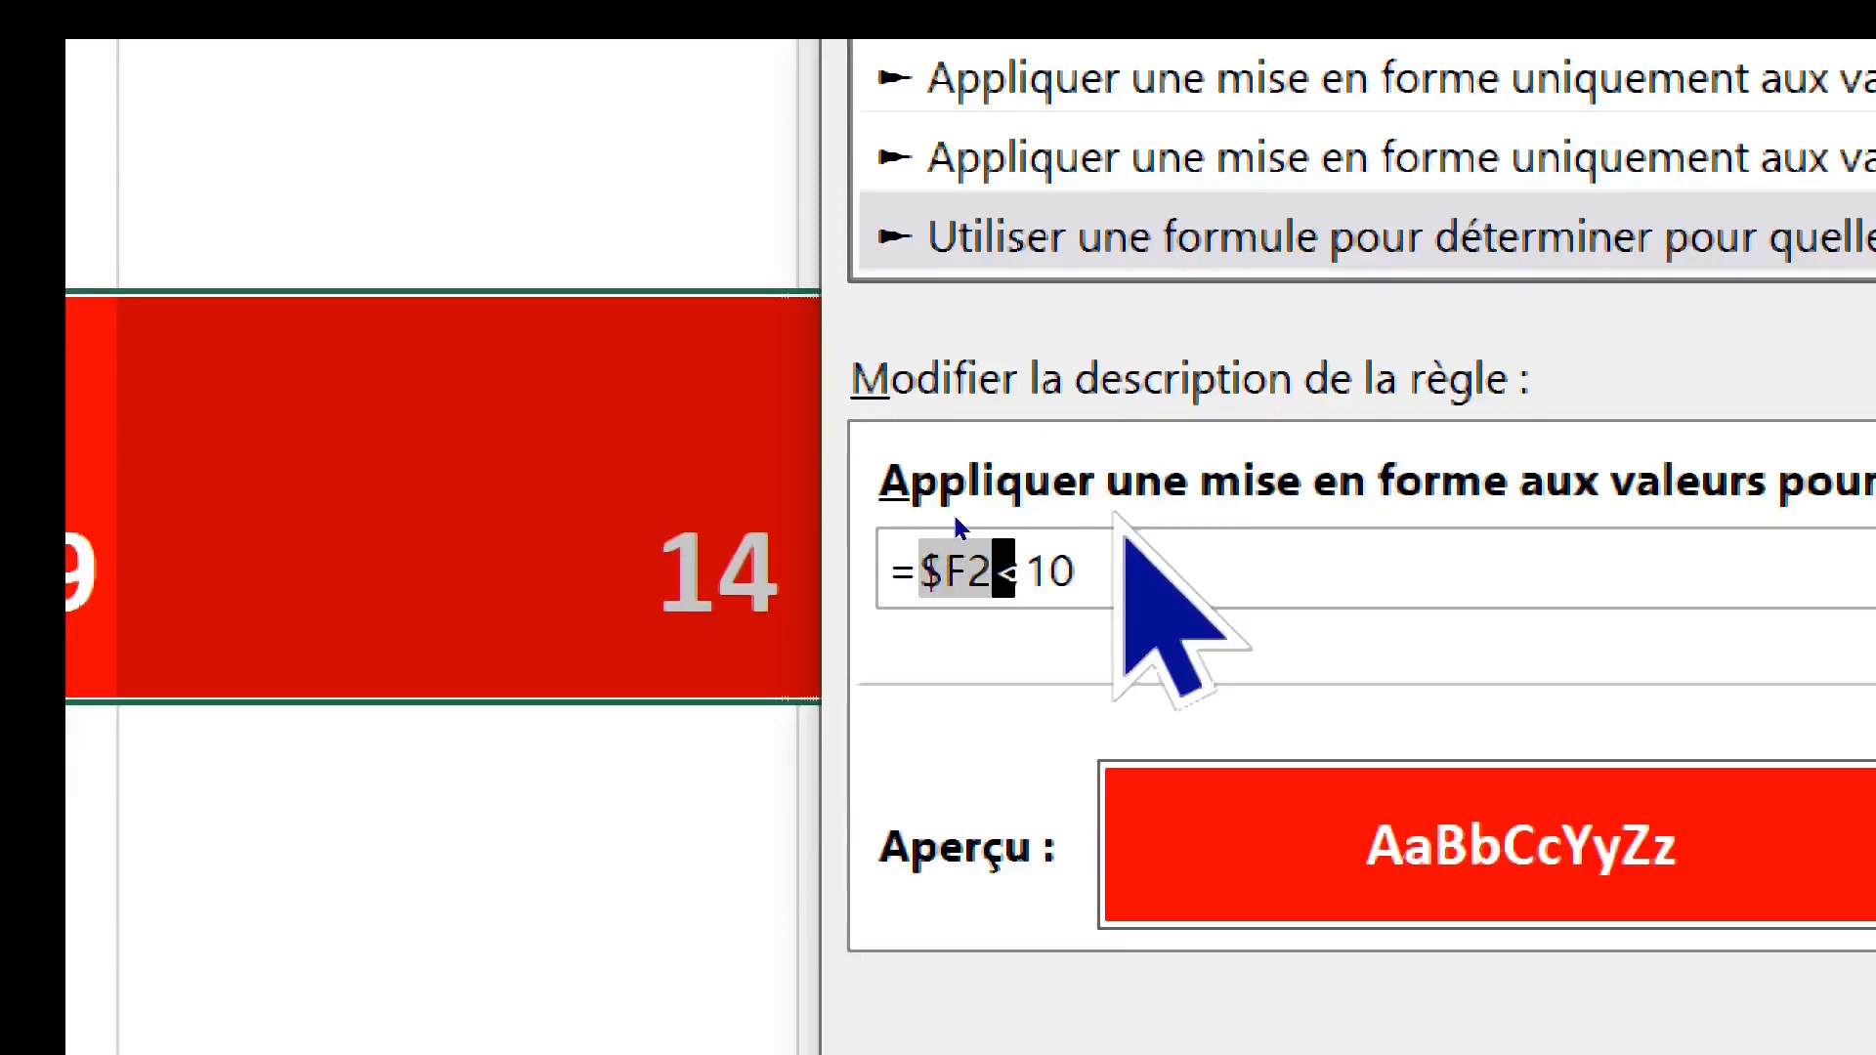
key(F4)
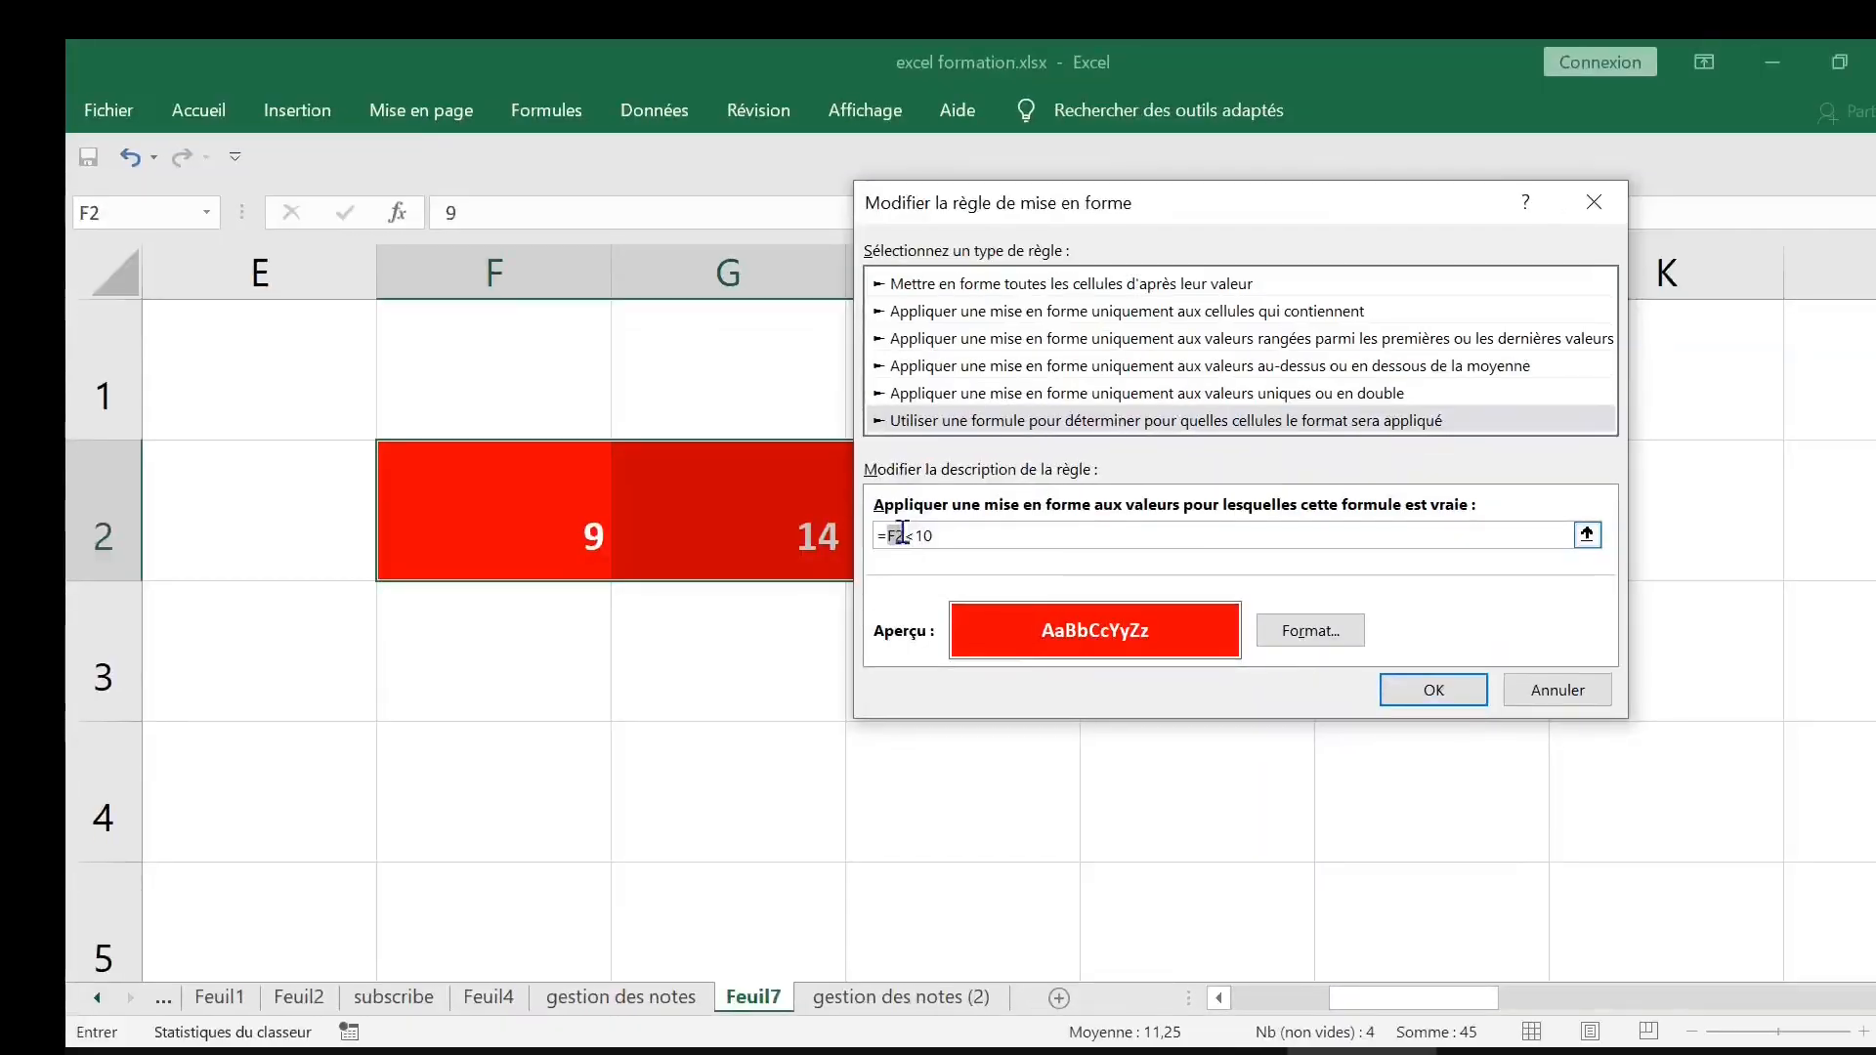
Confirm the edited rule, apply it to cells F2:I2 and close the rules manager
click(1448, 689)
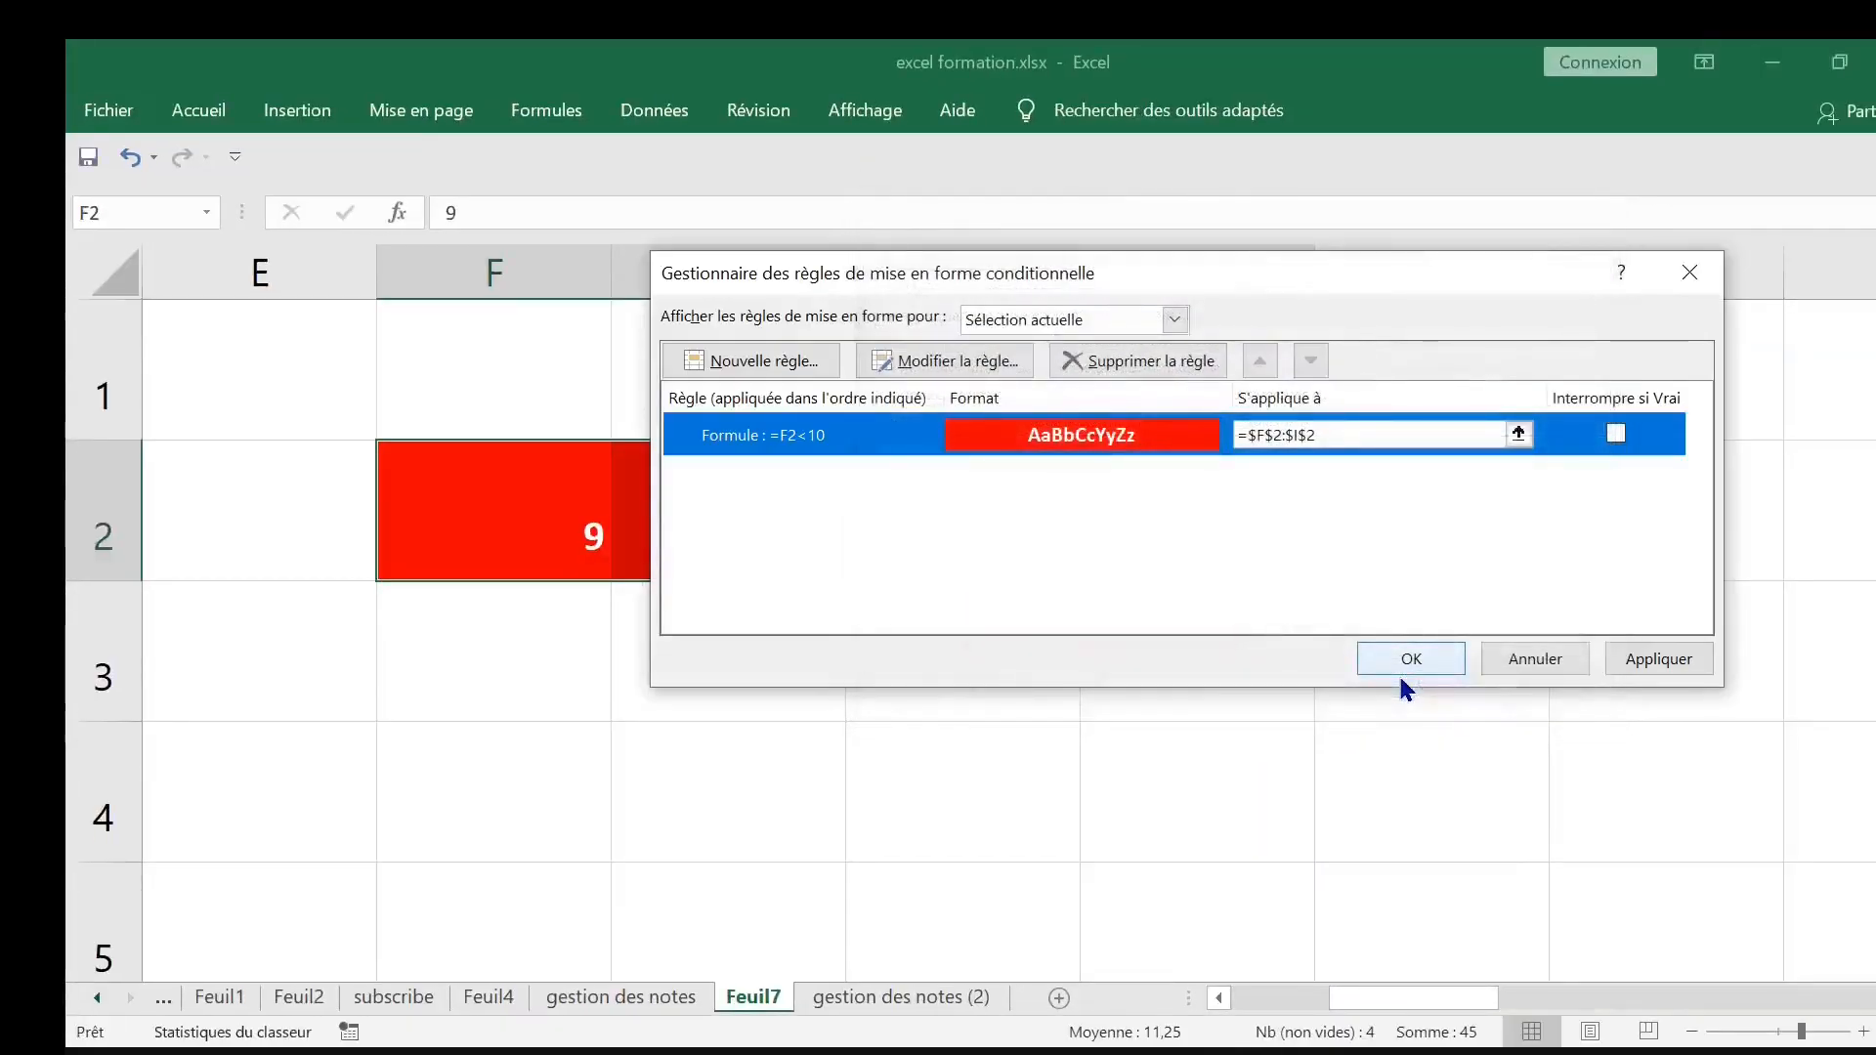
click(1651, 662)
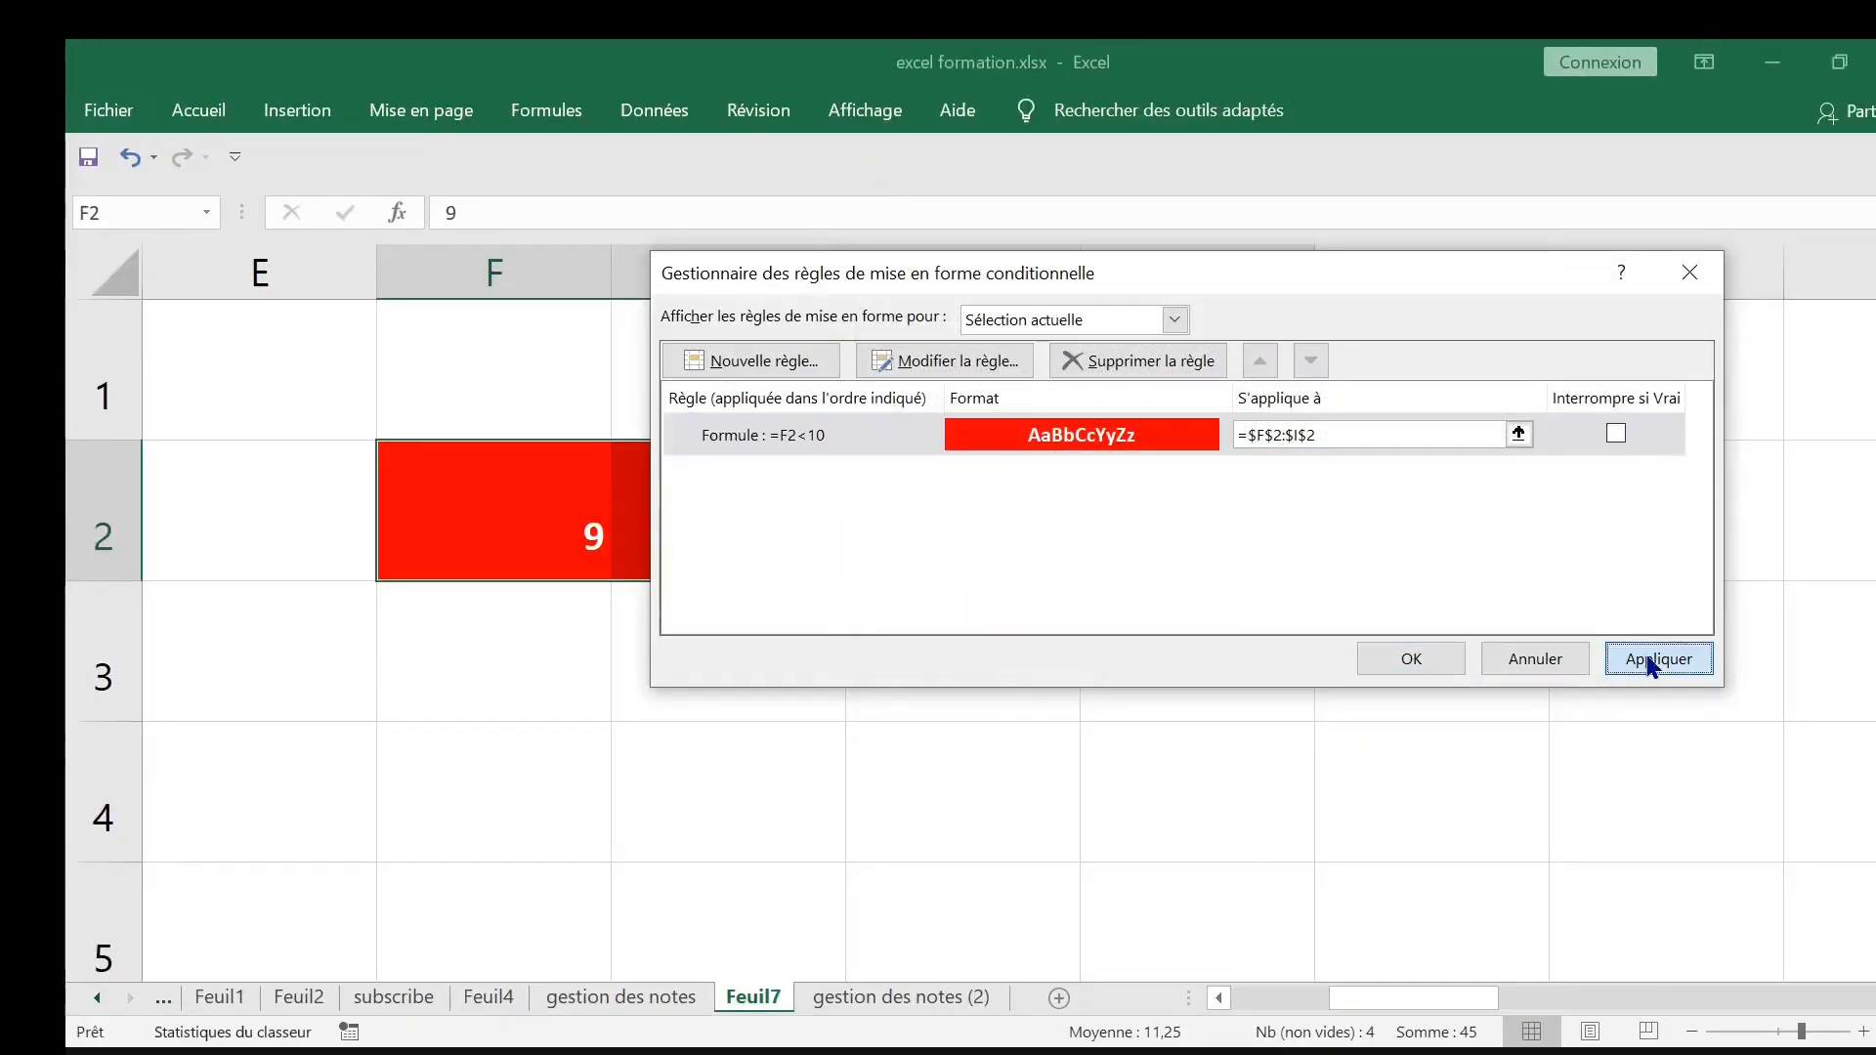
click(1432, 655)
click(963, 678)
Test the conditional formatting rule by setting H2 to 9 and I2 to 17
click(524, 527)
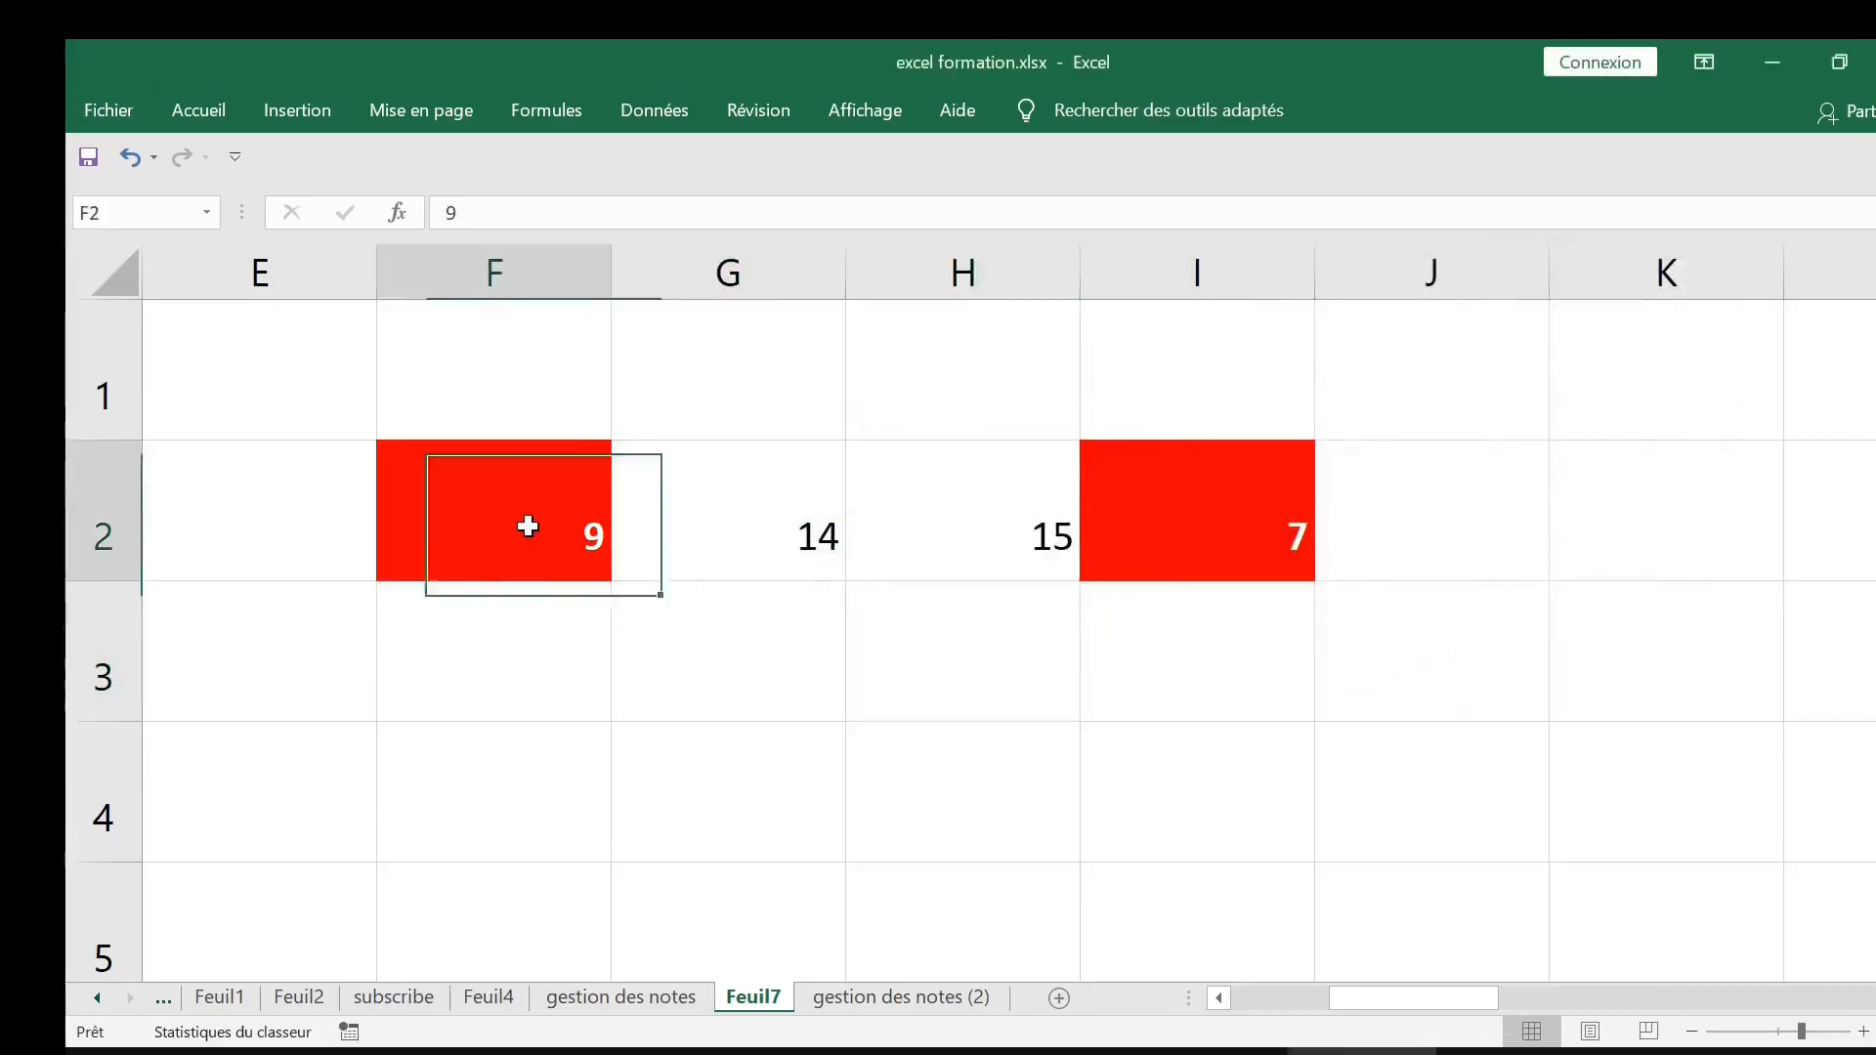
click(741, 528)
click(536, 523)
click(1167, 511)
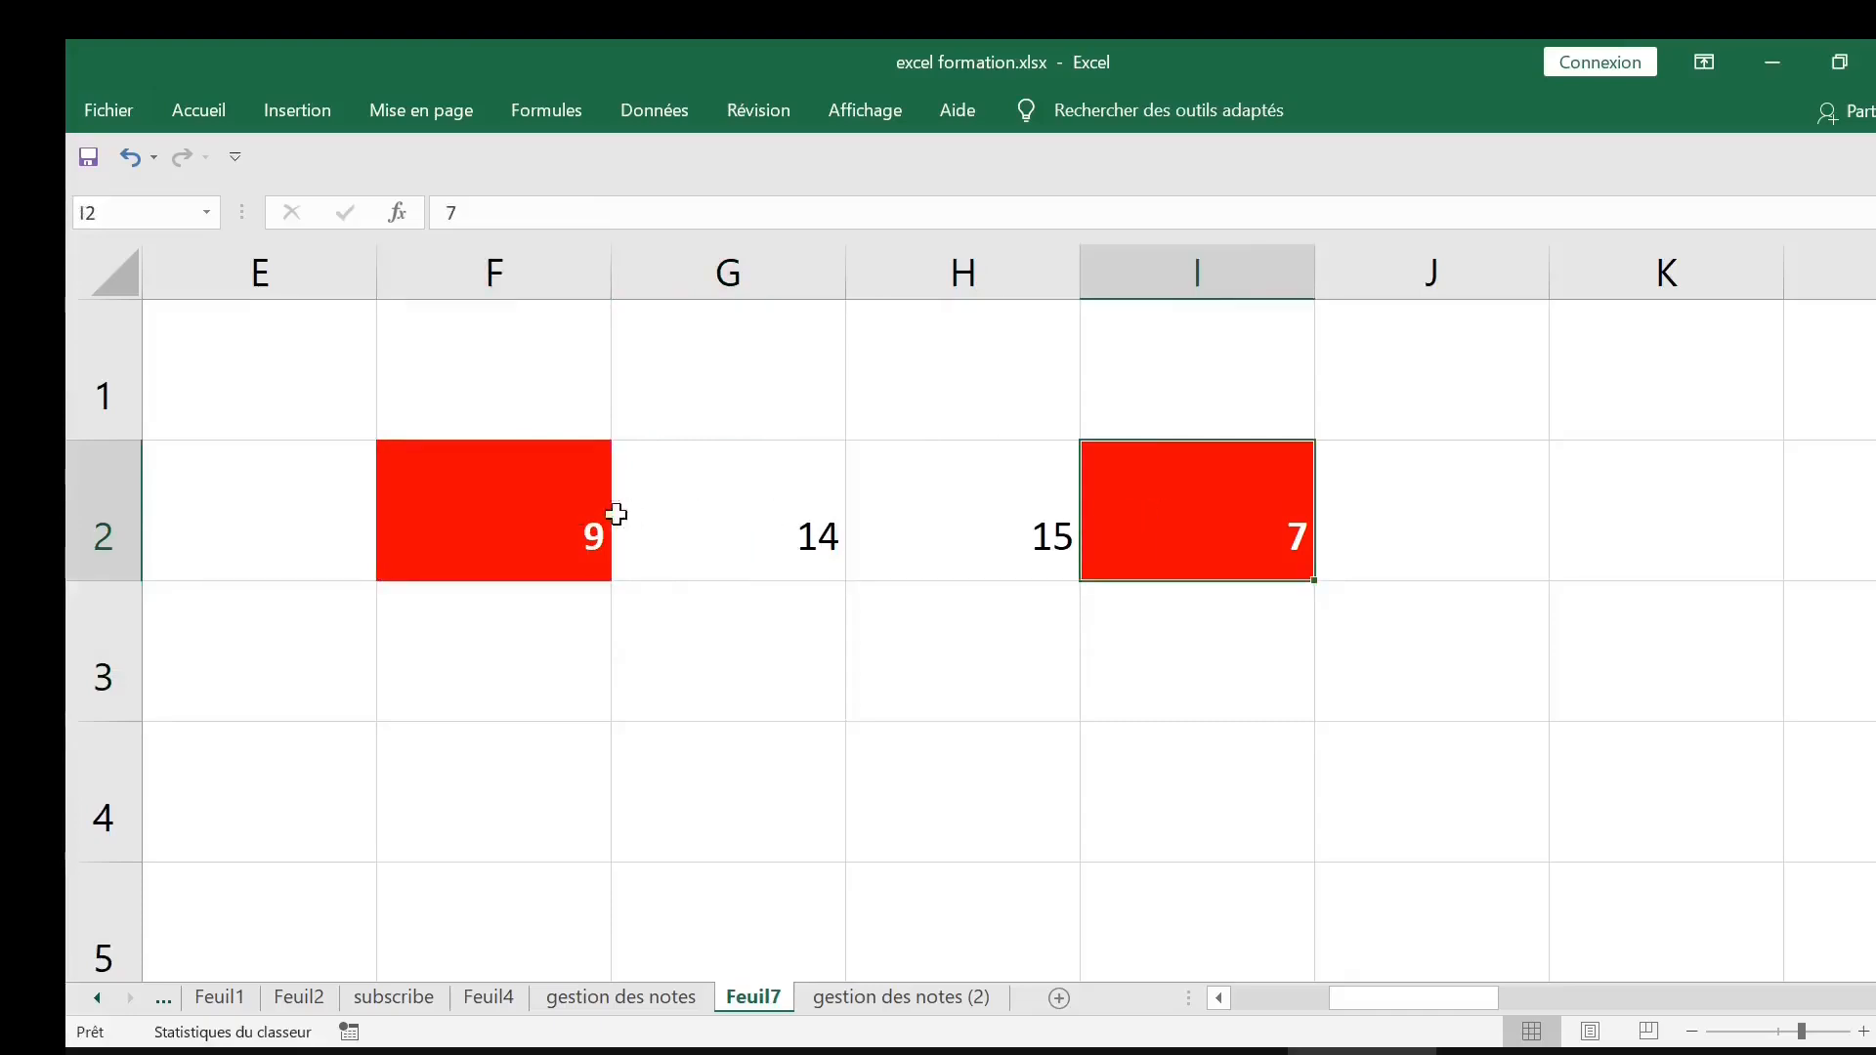
click(1067, 529)
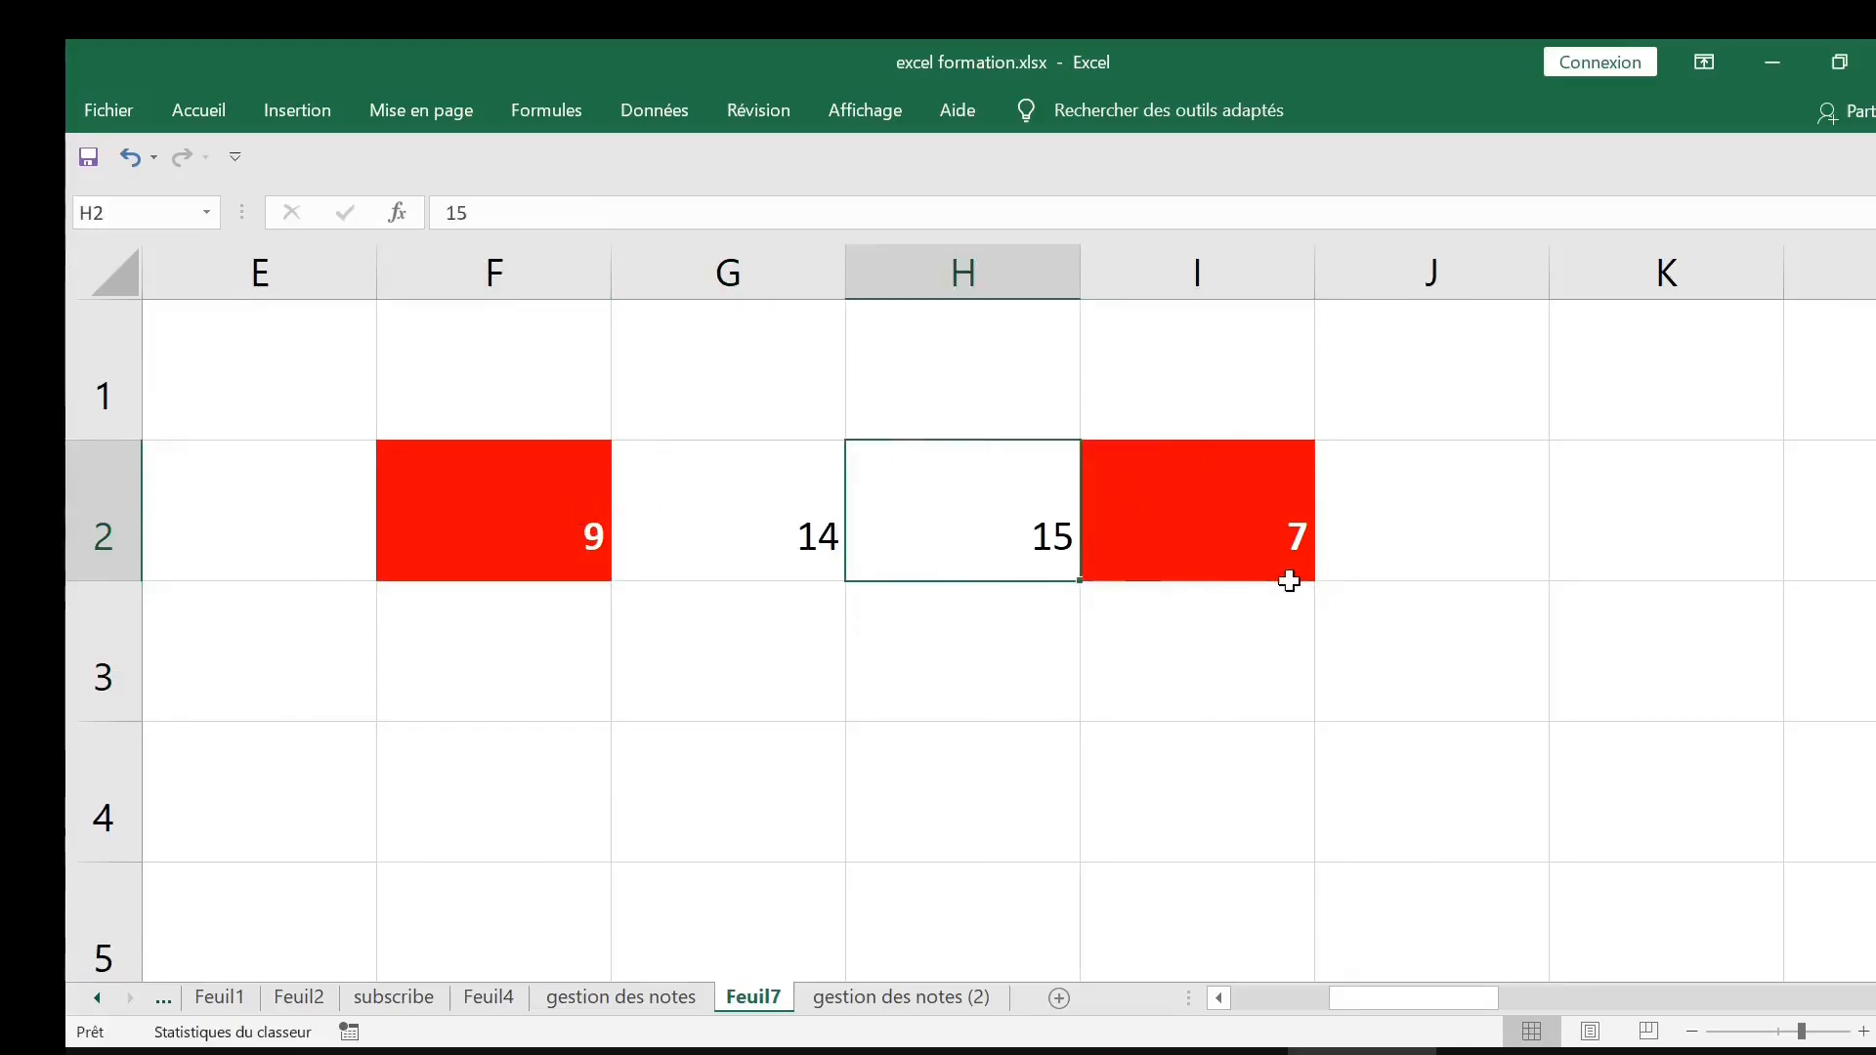
text(9)
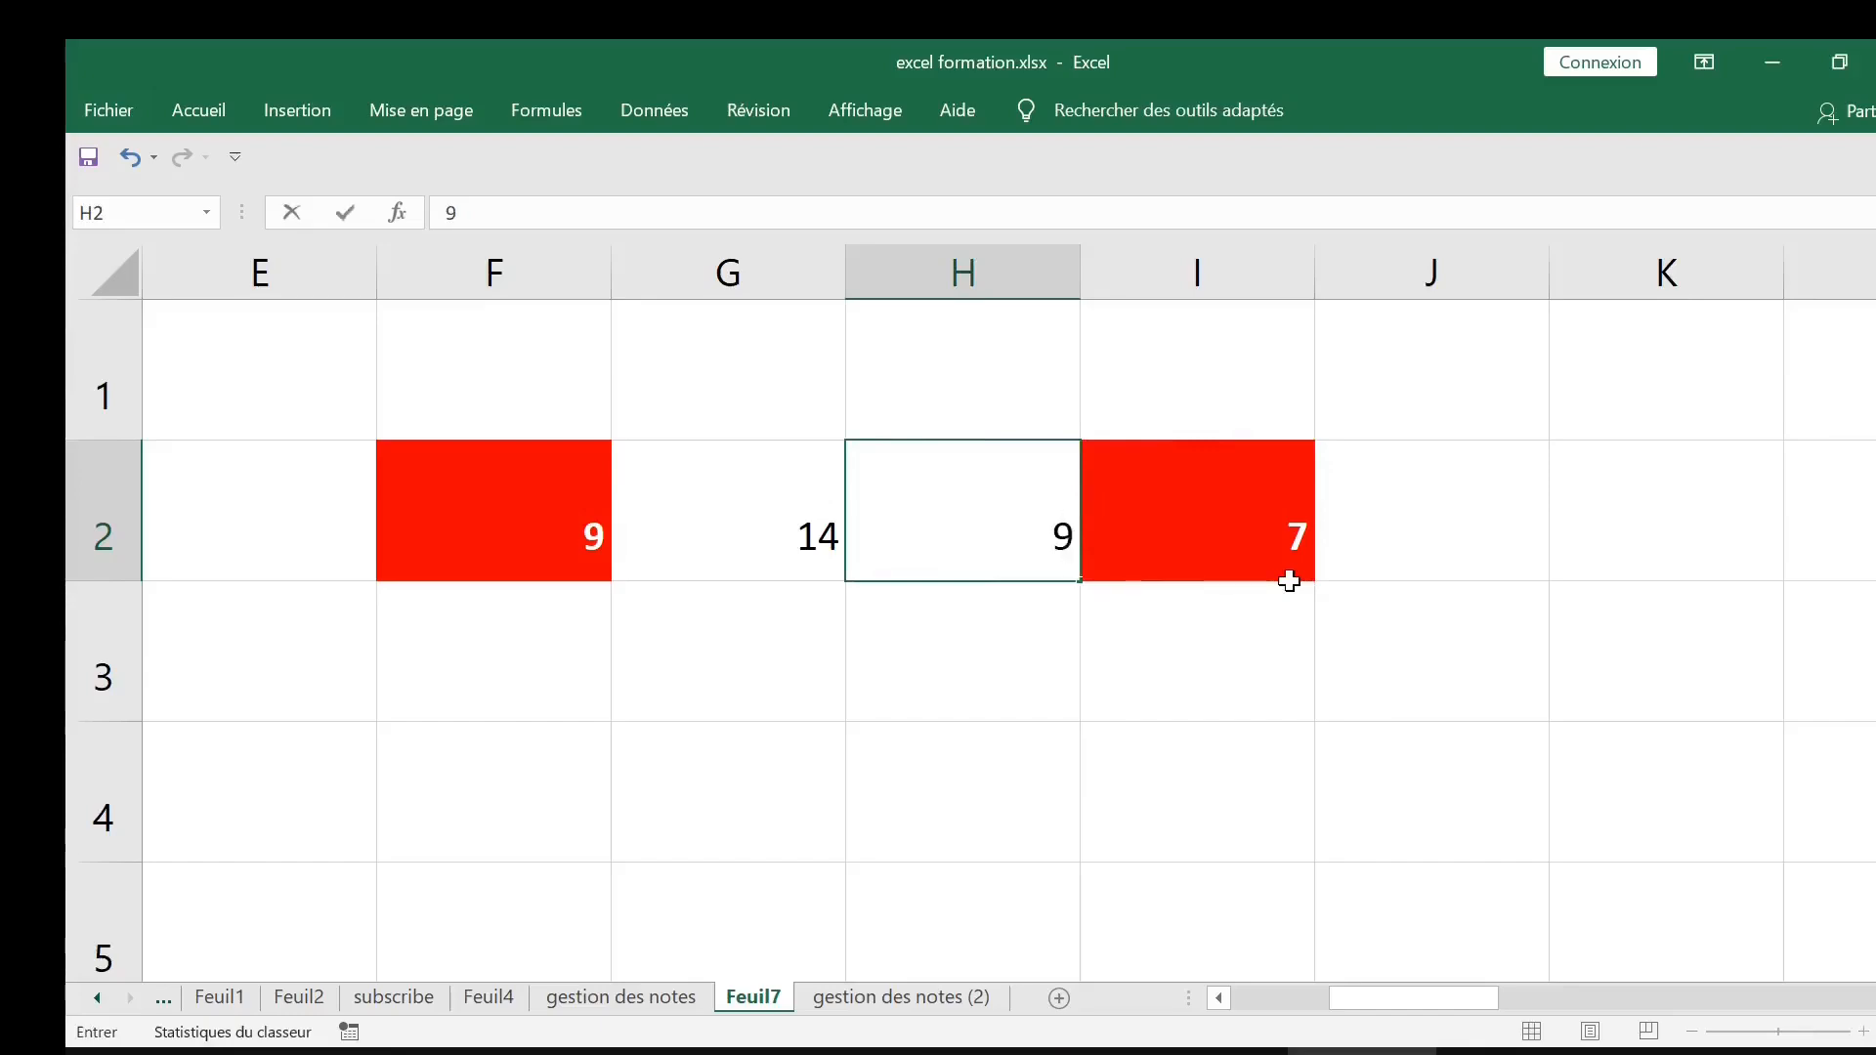
key(Return)
click(1281, 549)
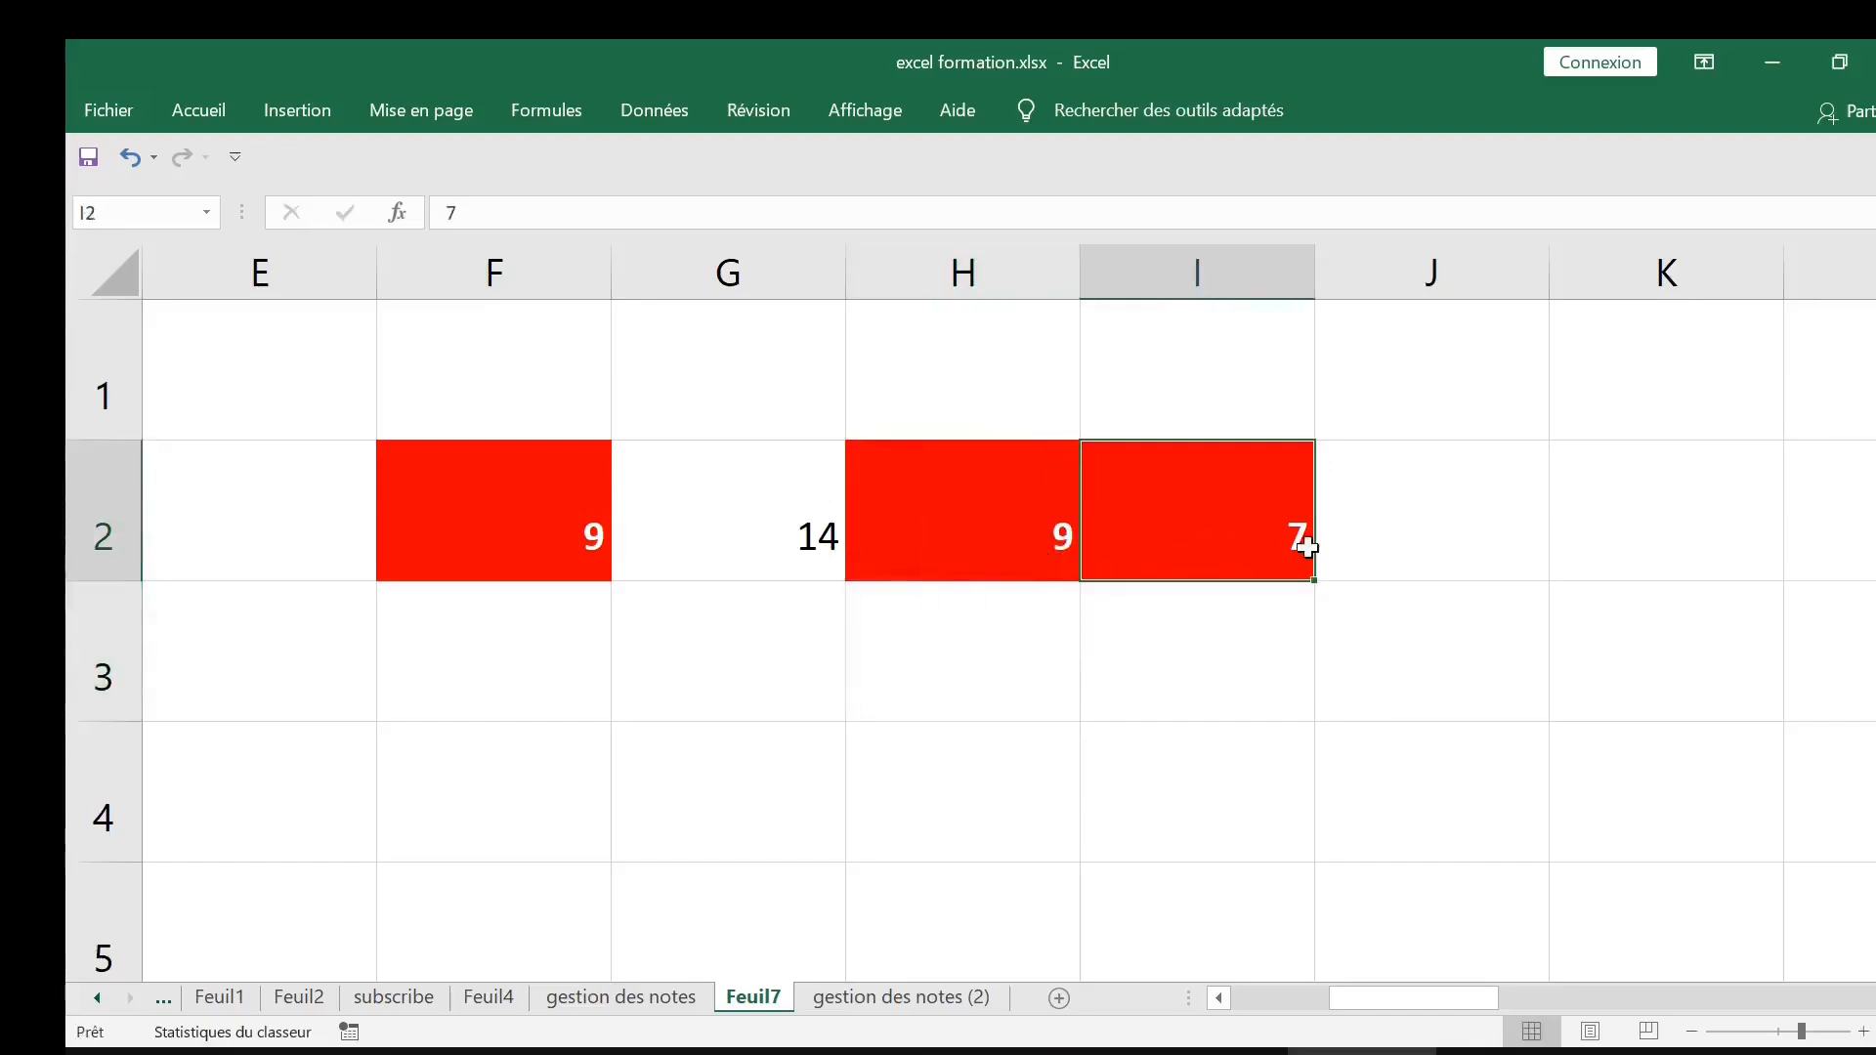
text(17)
key(Return)
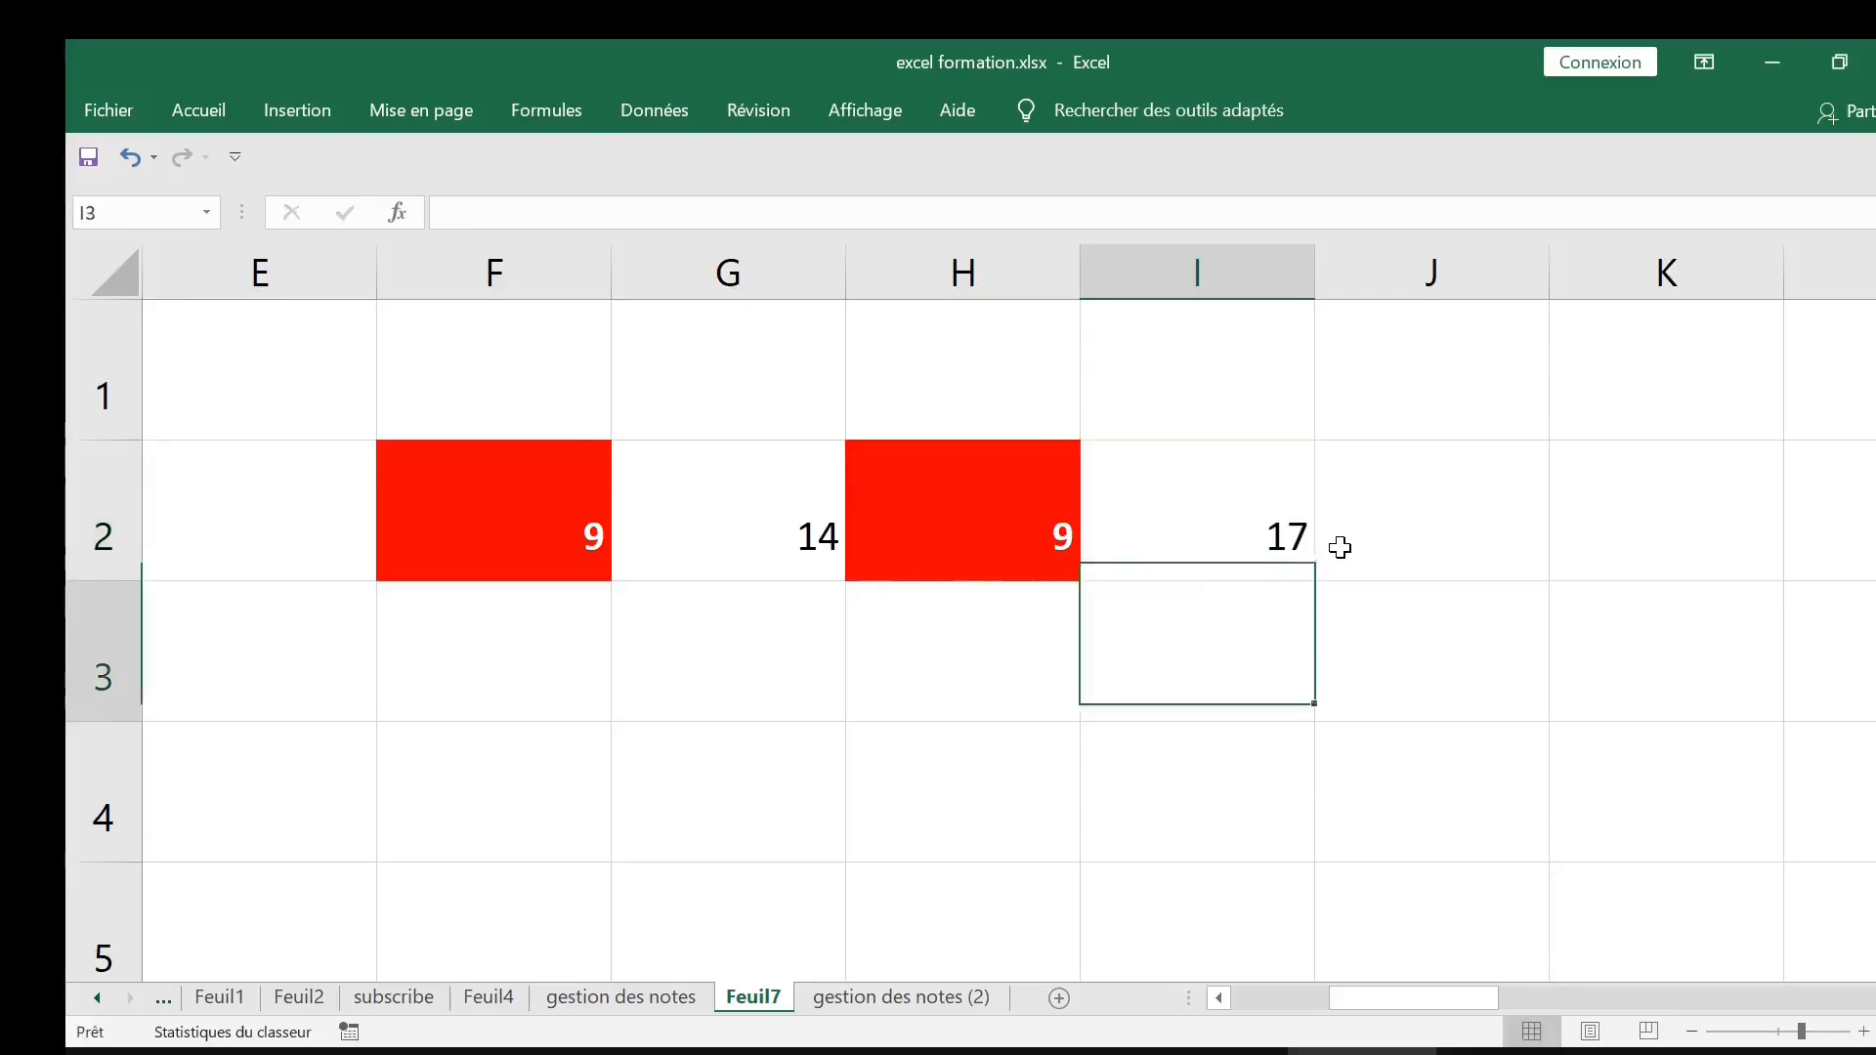
Fill cells F2:I2 with the standard light green colour
drag(559, 528, 1130, 519)
click(929, 646)
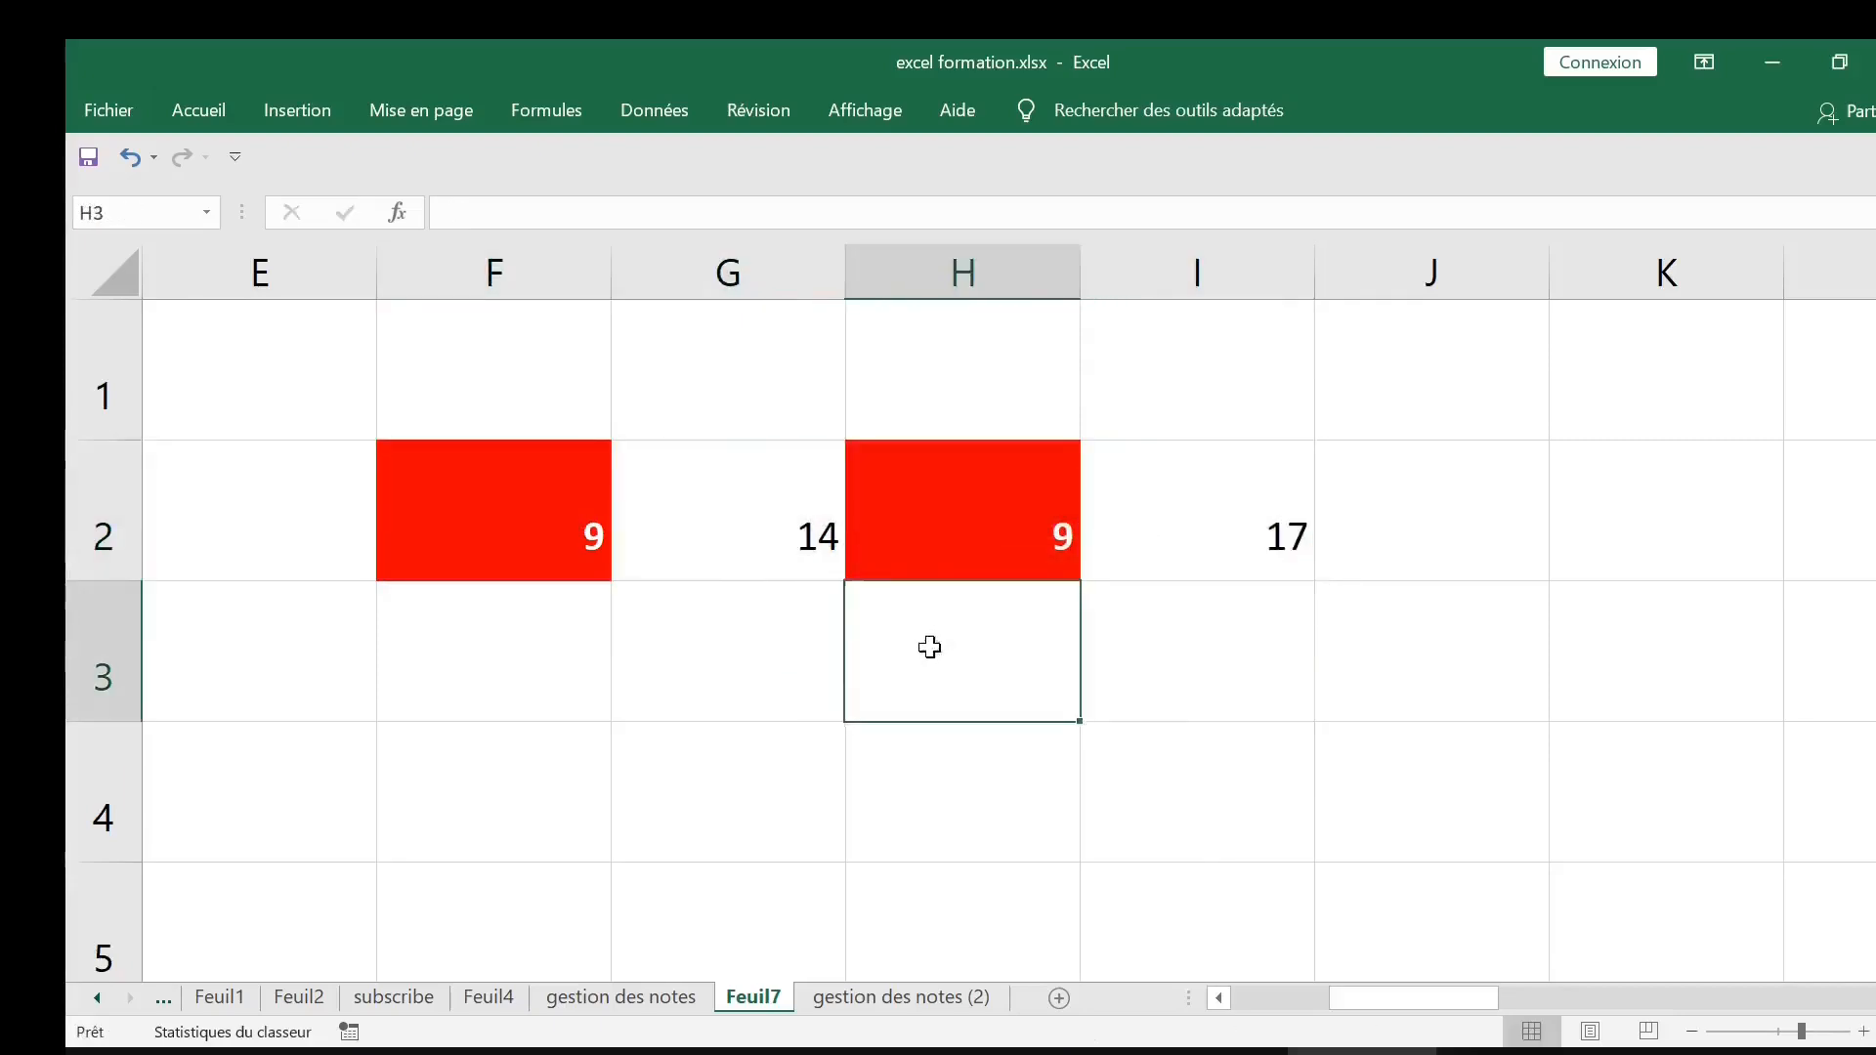
click(739, 502)
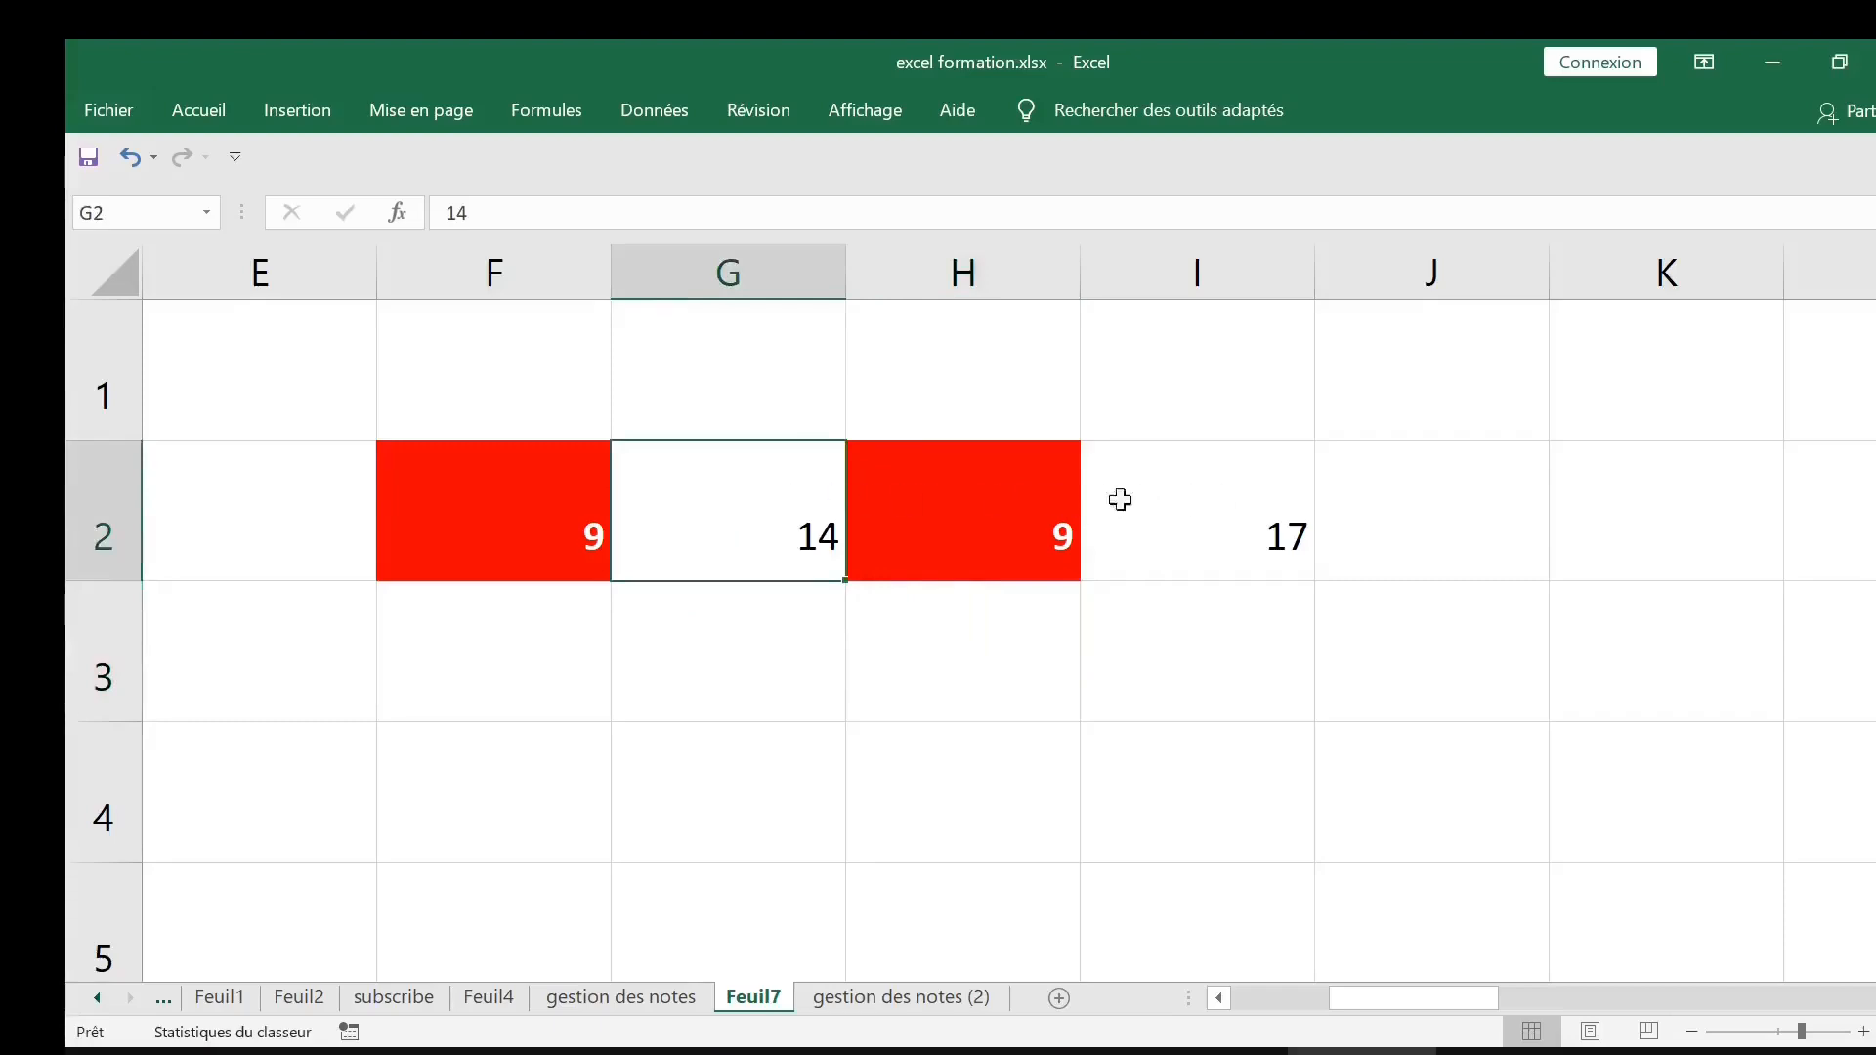
drag(507, 499, 1152, 502)
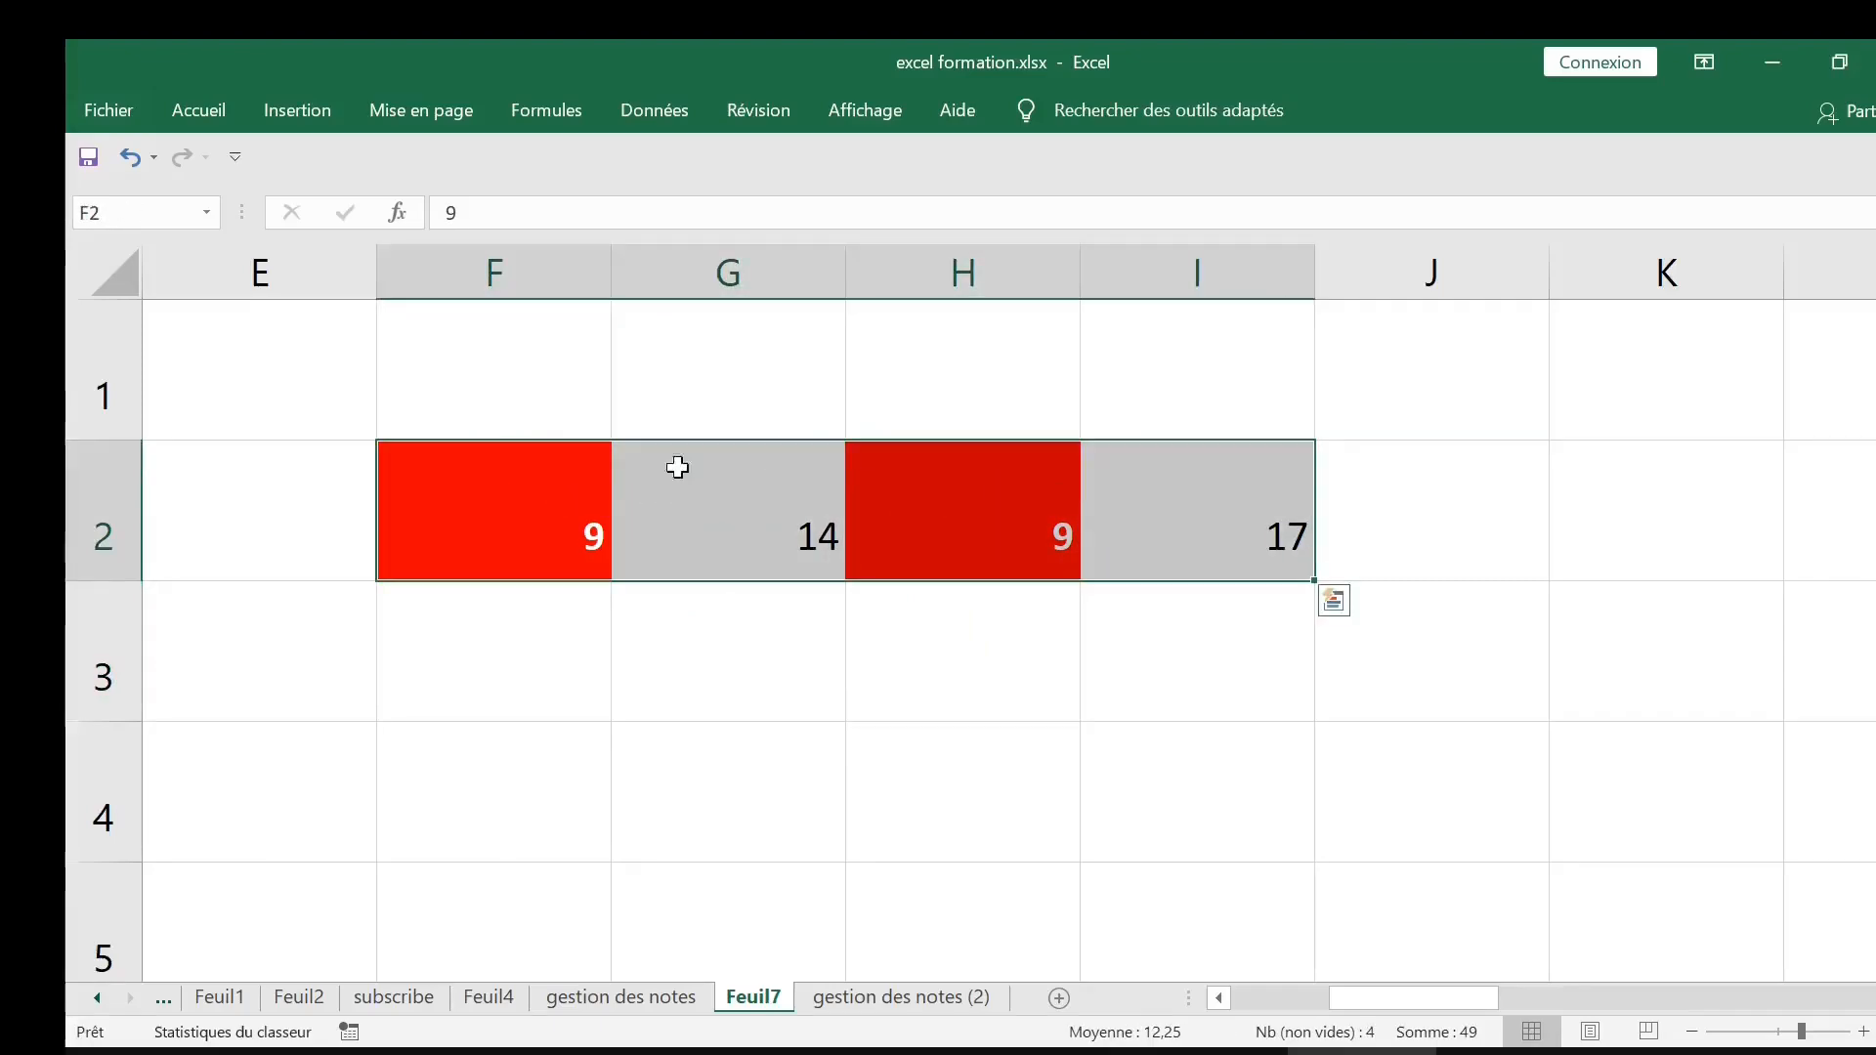
click(217, 121)
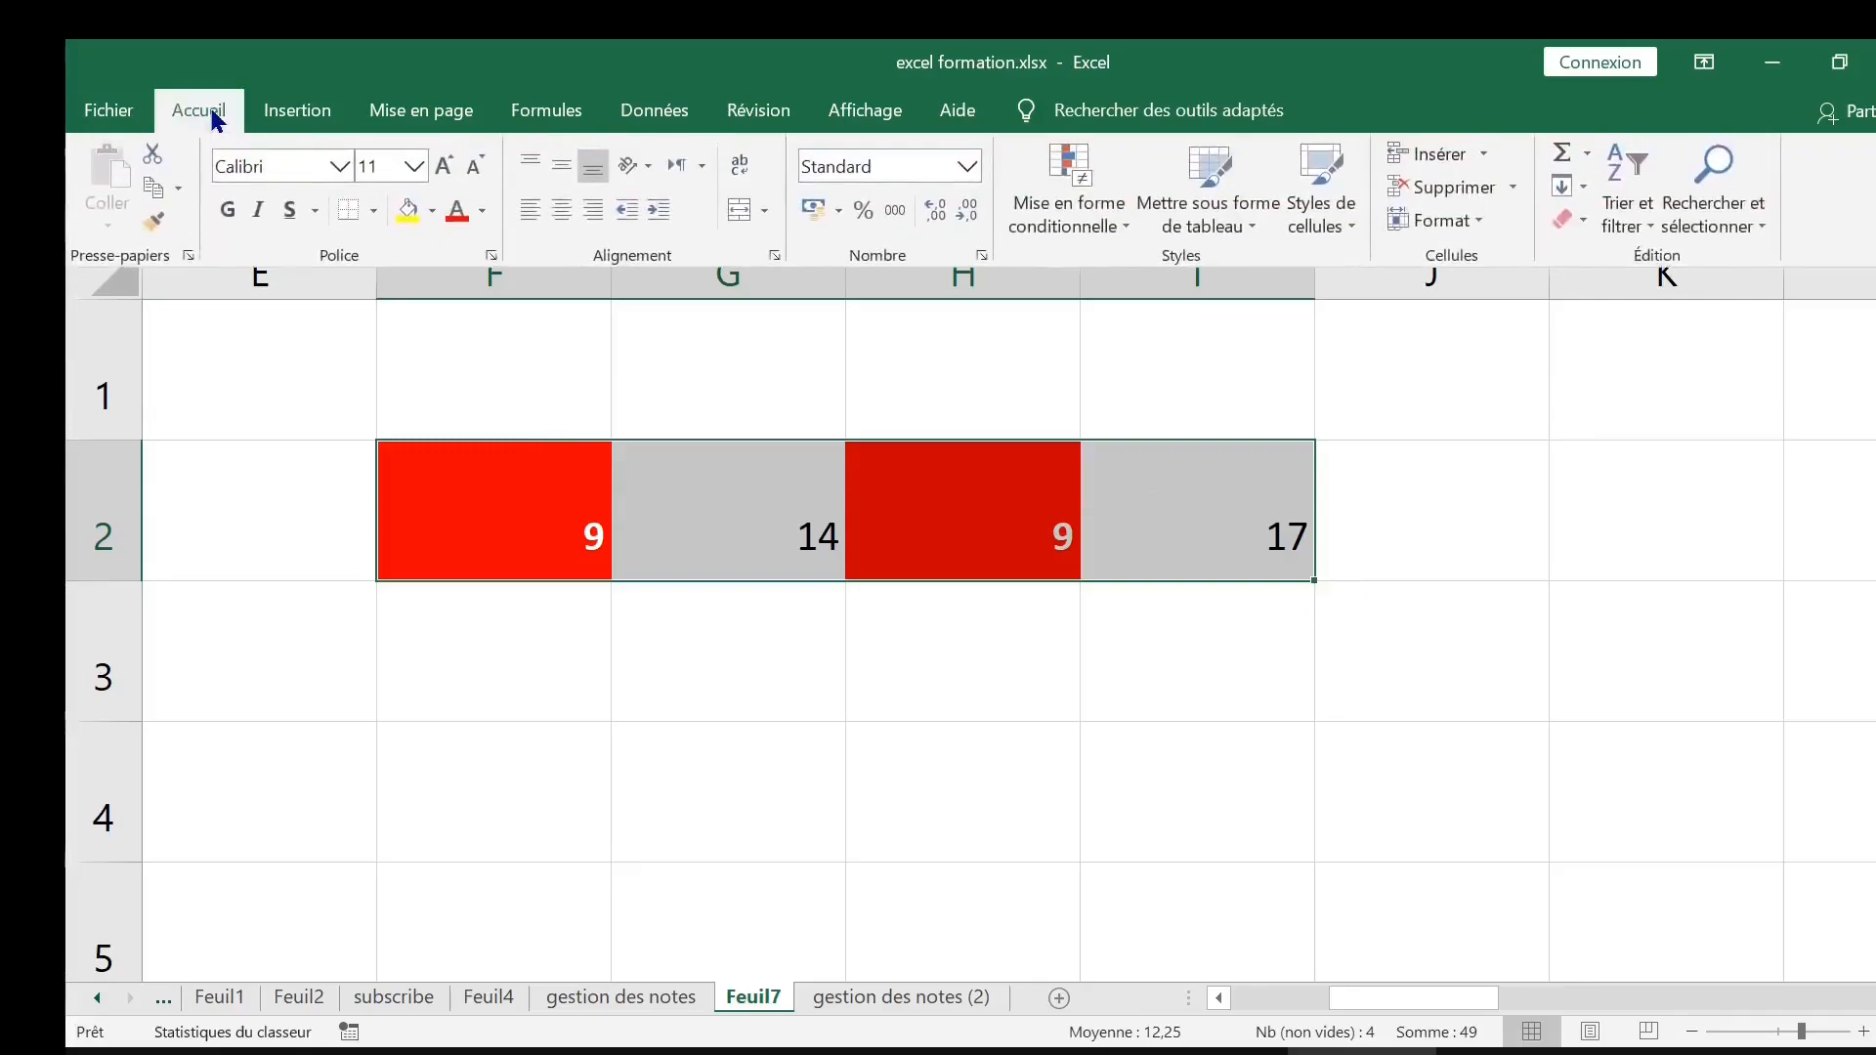
click(432, 212)
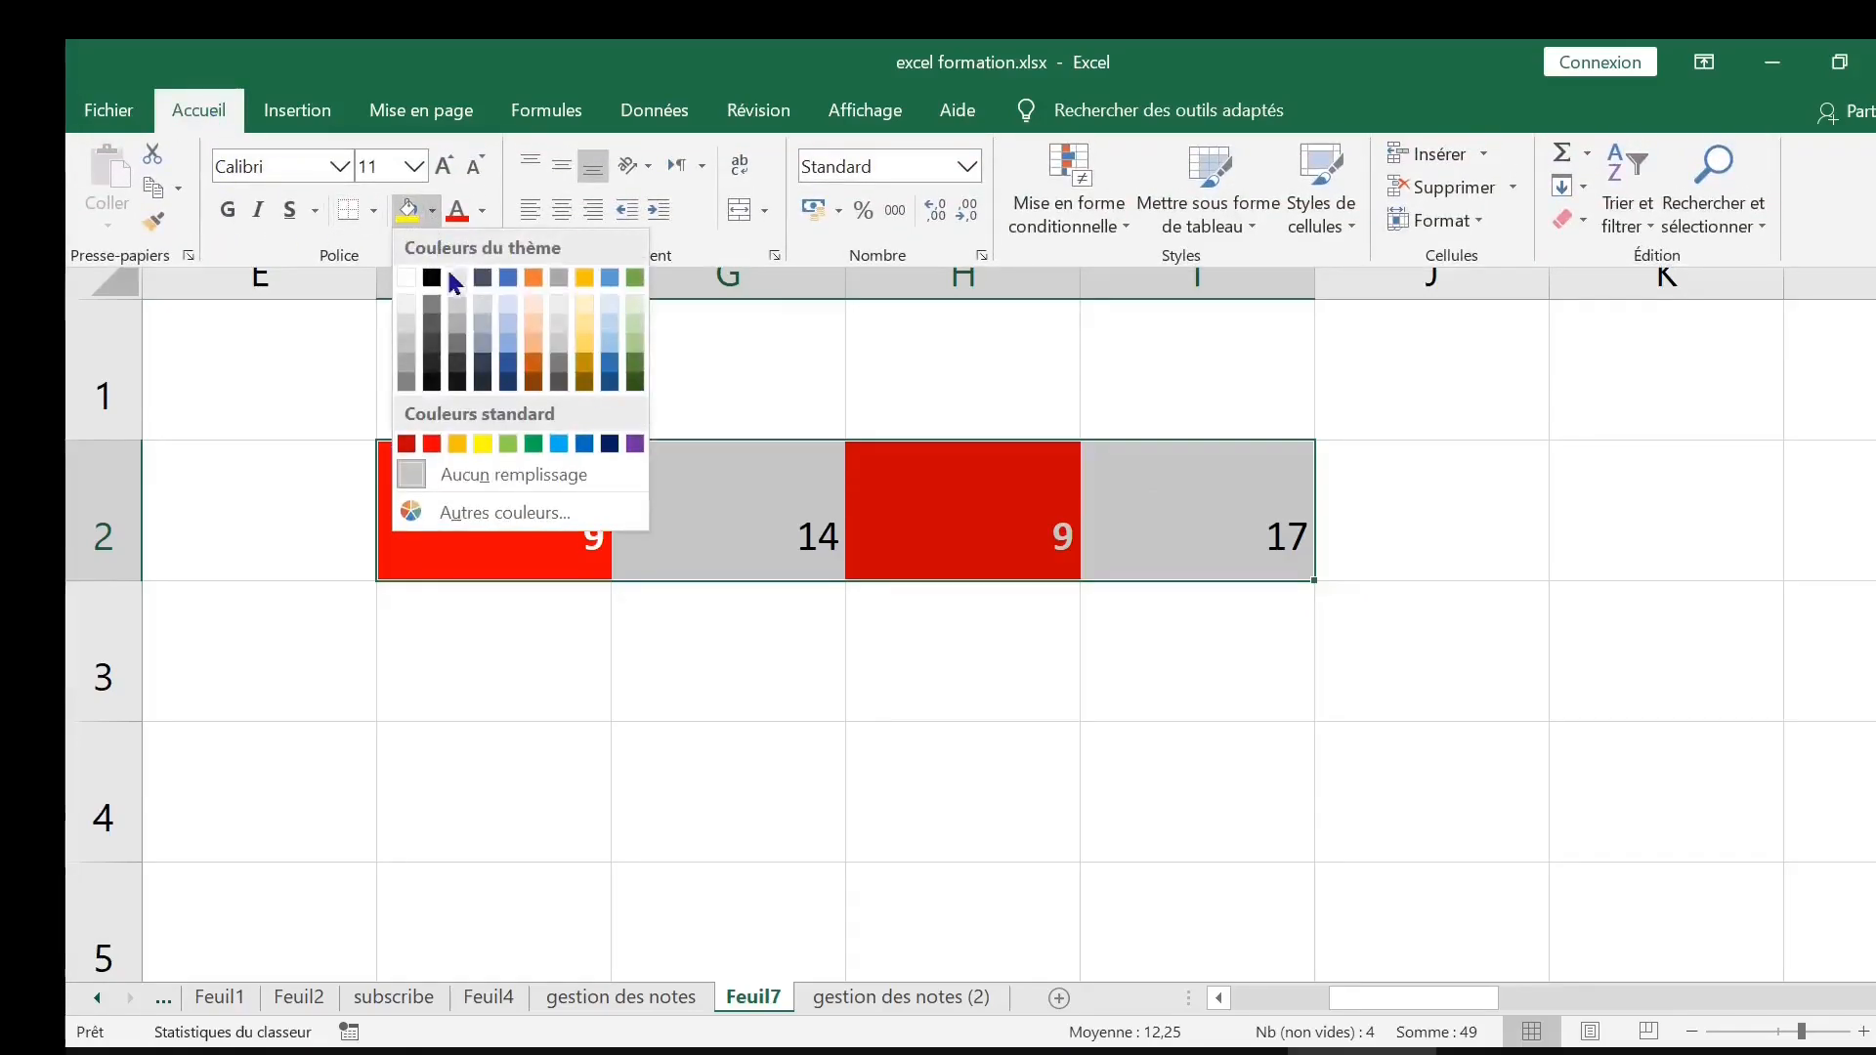
click(508, 444)
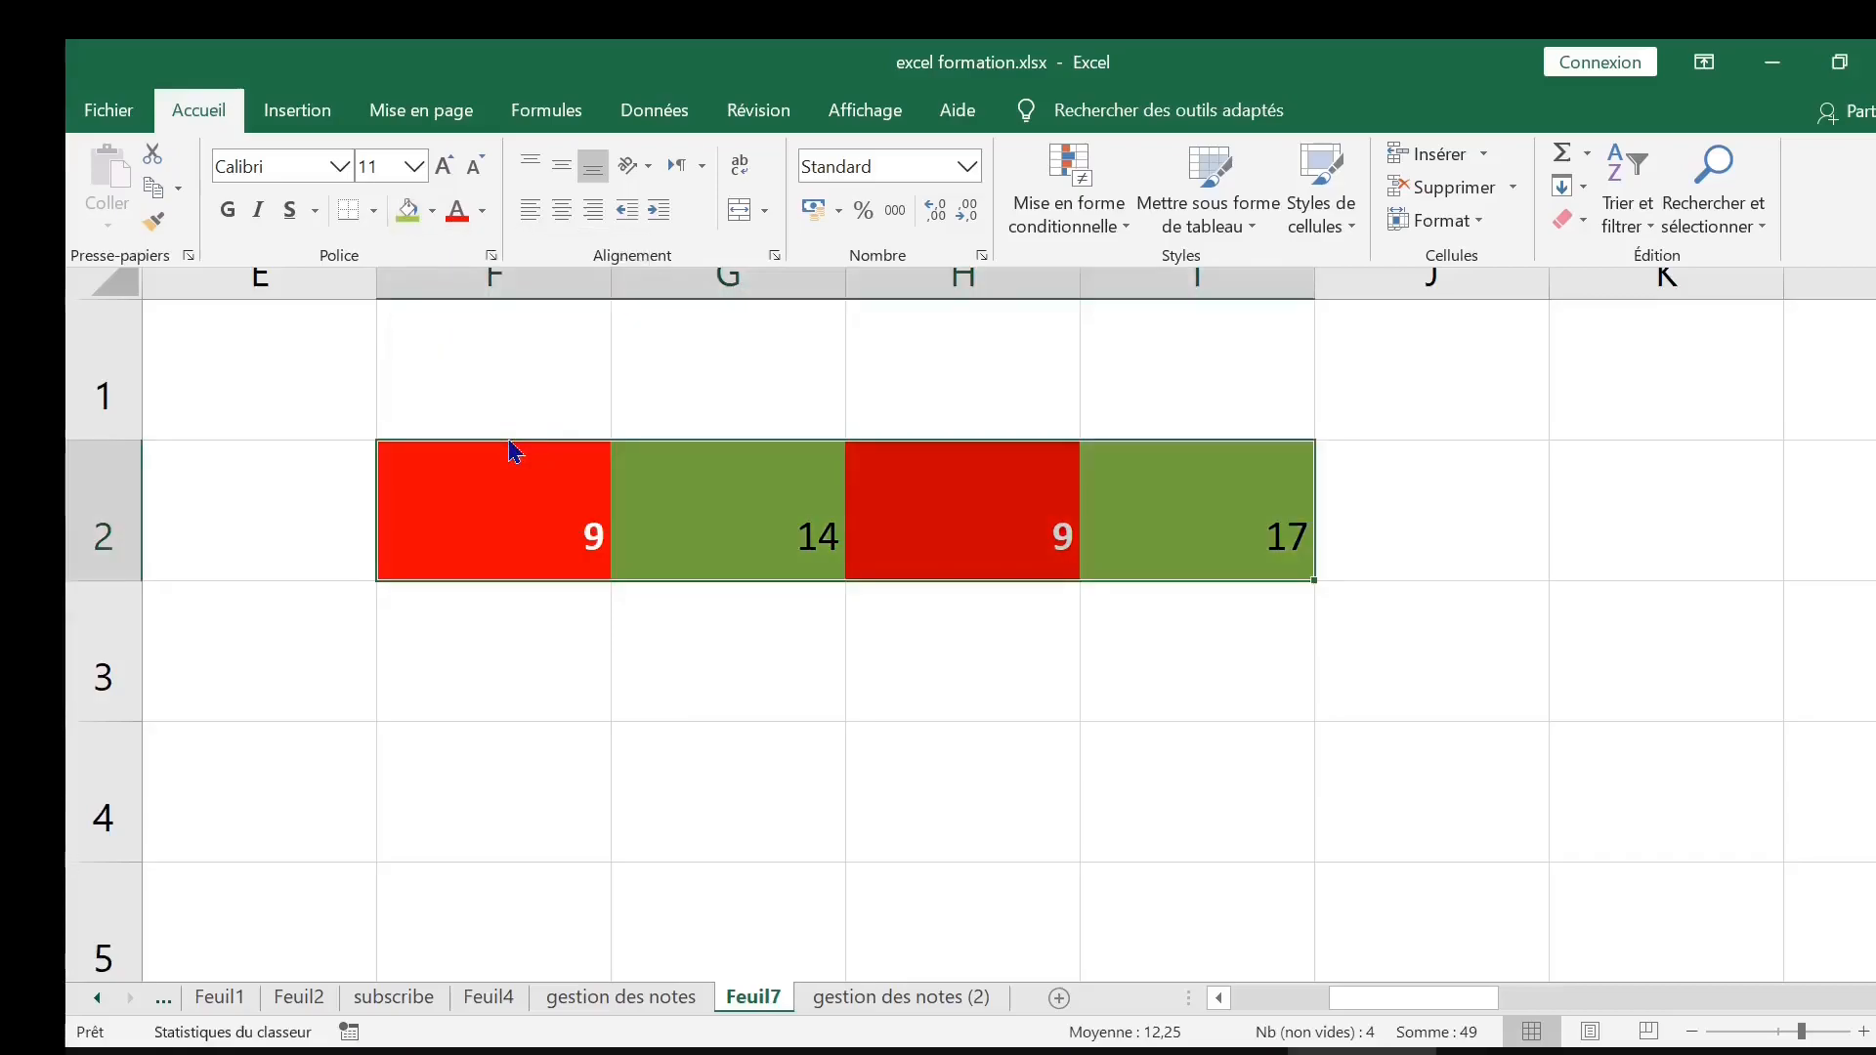
Apply all borders to cells F2:I2 and check the formatted cells
click(376, 212)
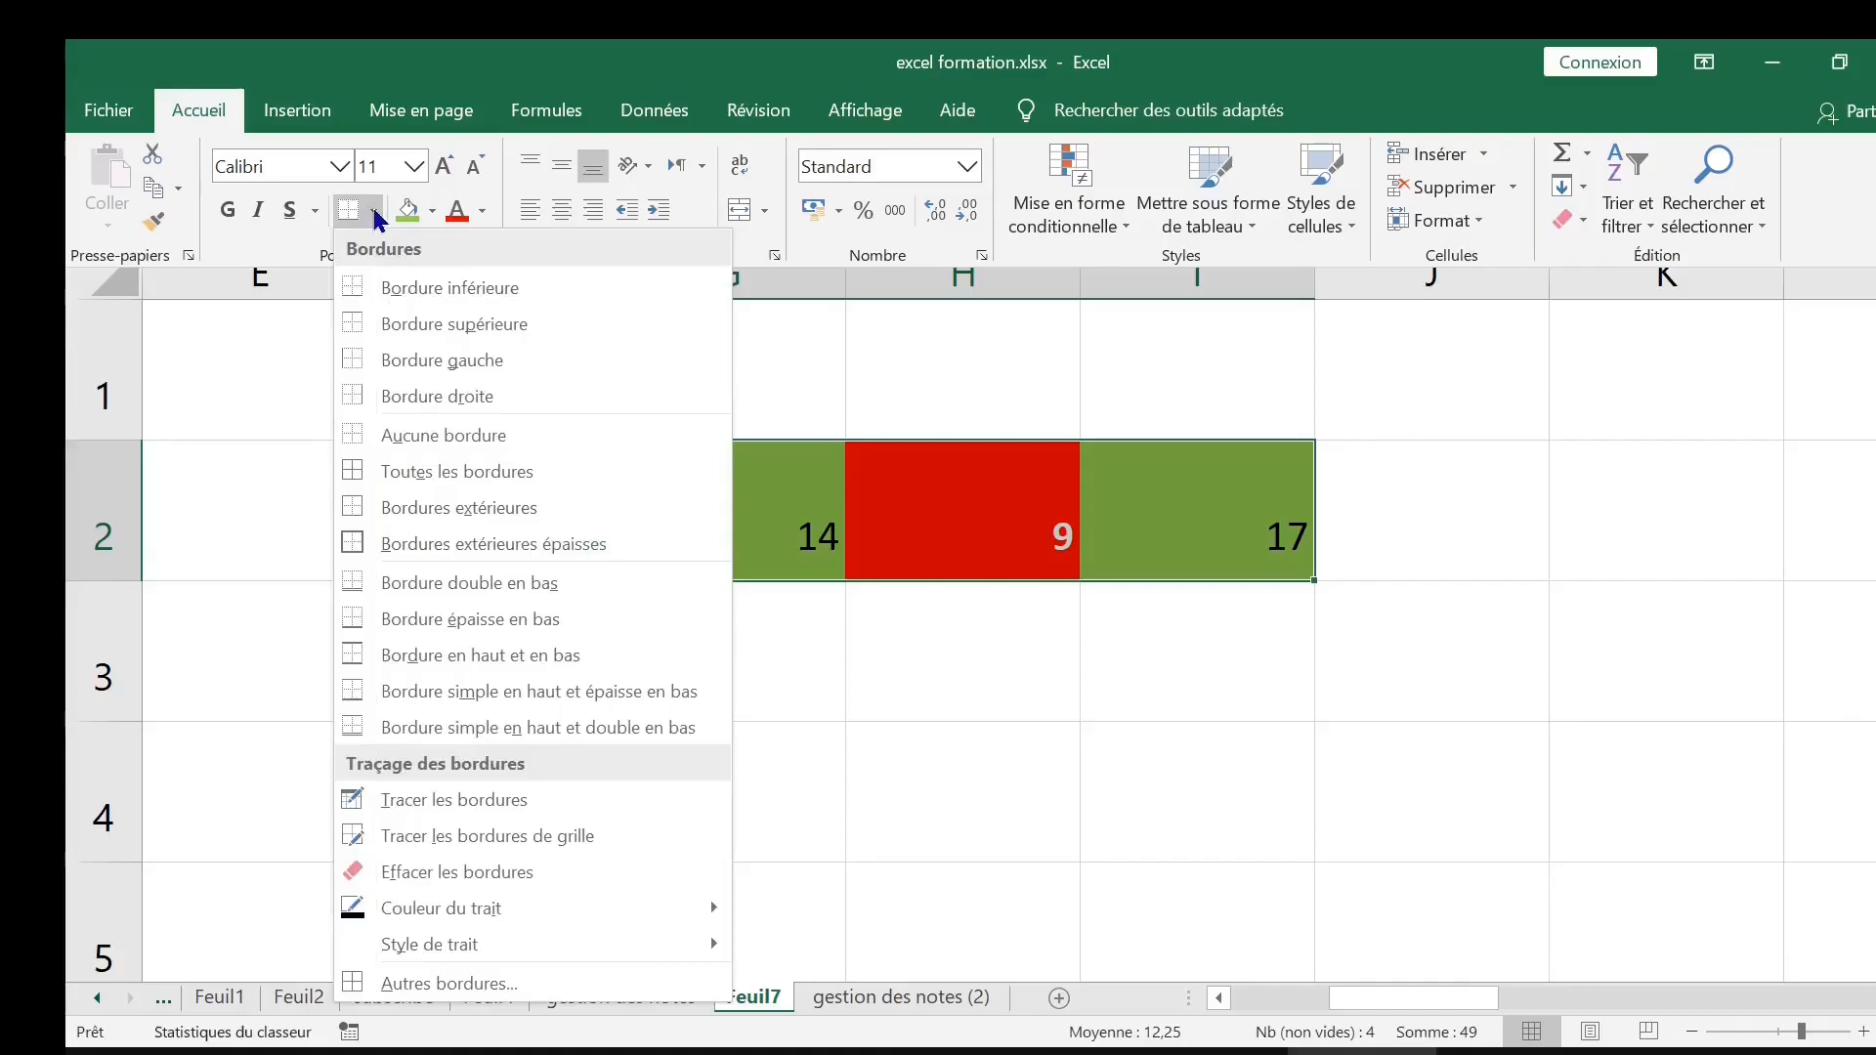
click(445, 473)
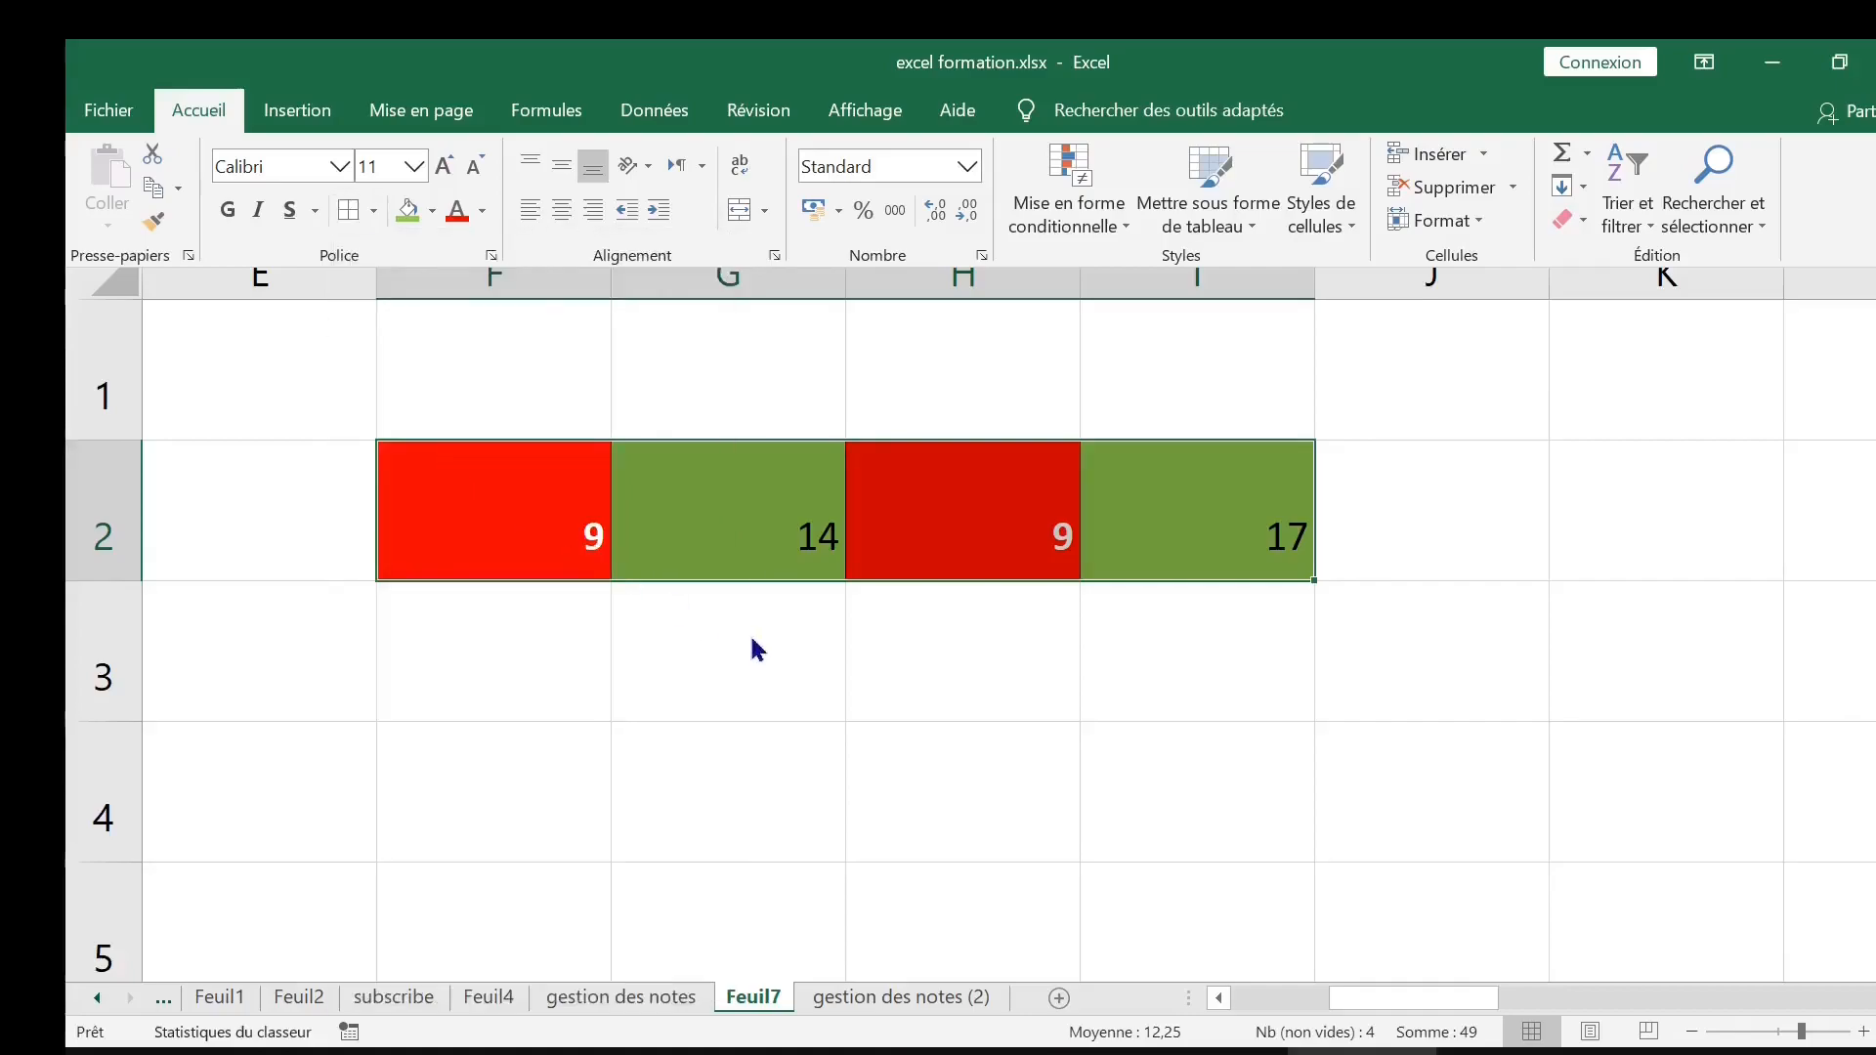
click(929, 536)
click(723, 536)
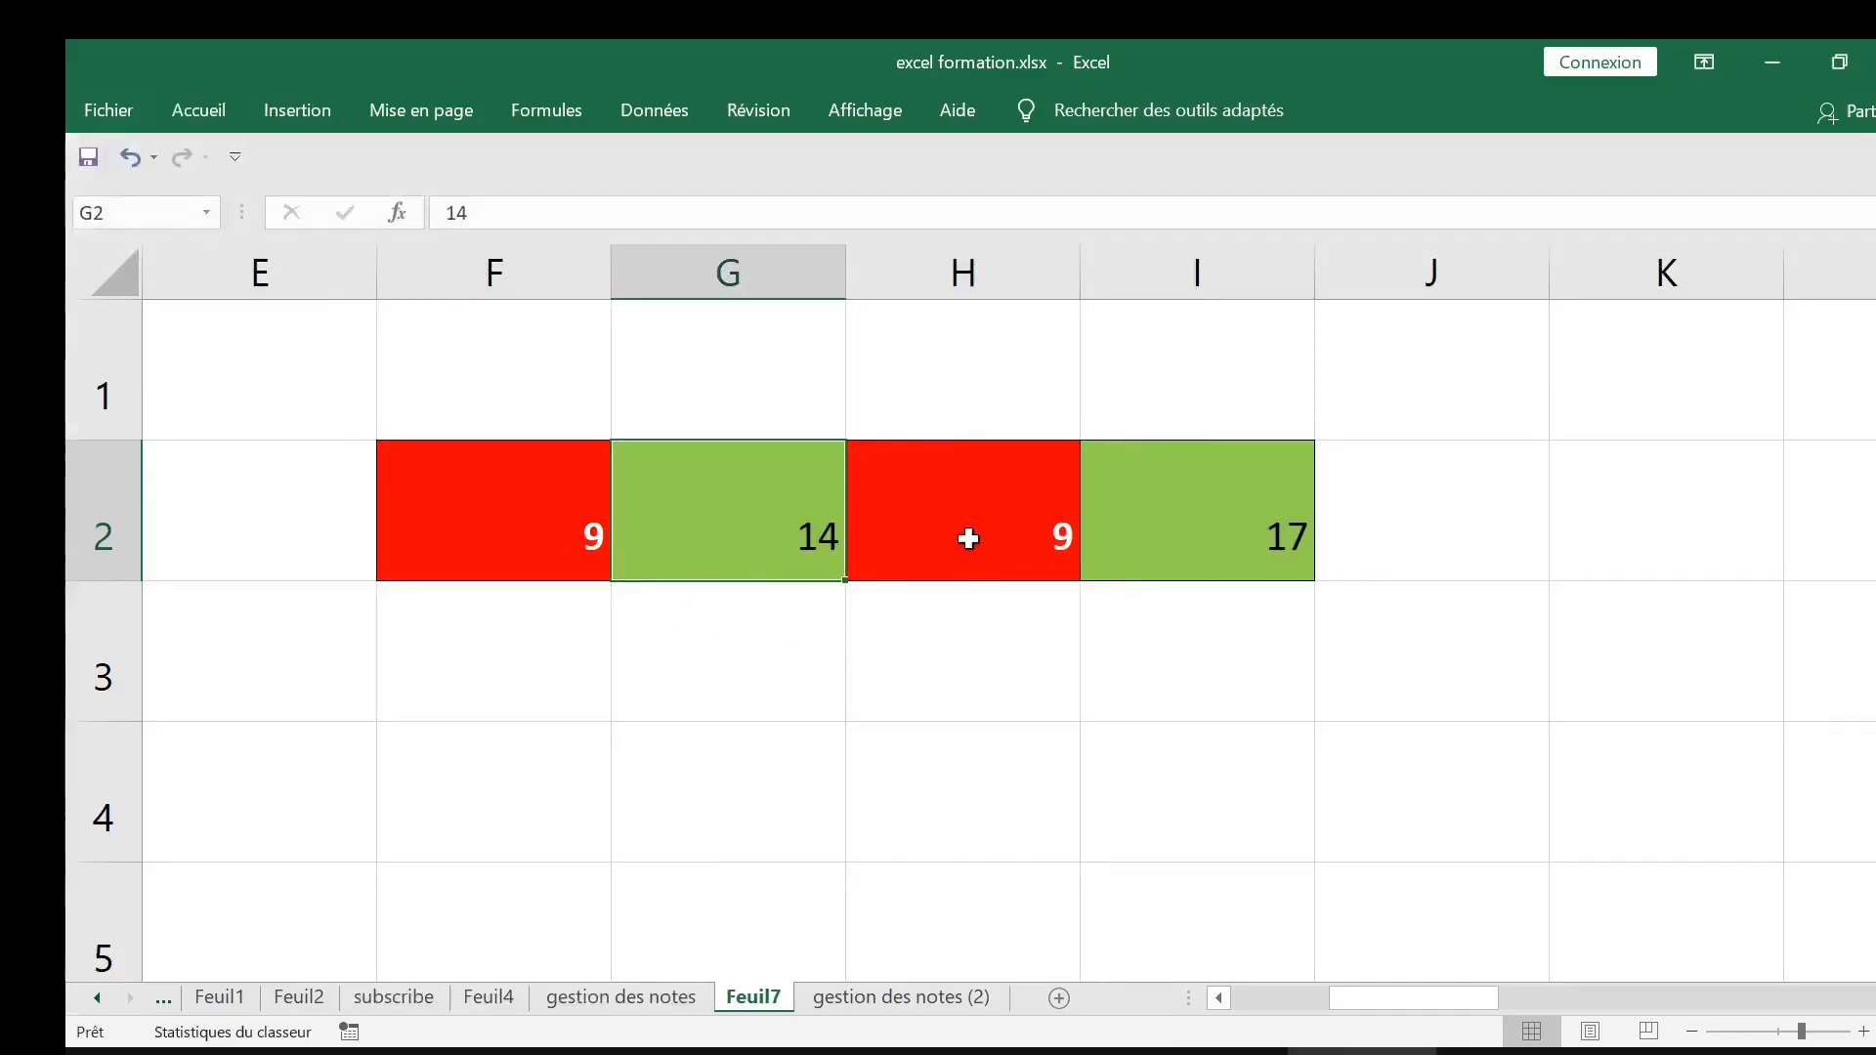
Set F2 to 4 and compare its formatting with the other cells up to I2
click(553, 533)
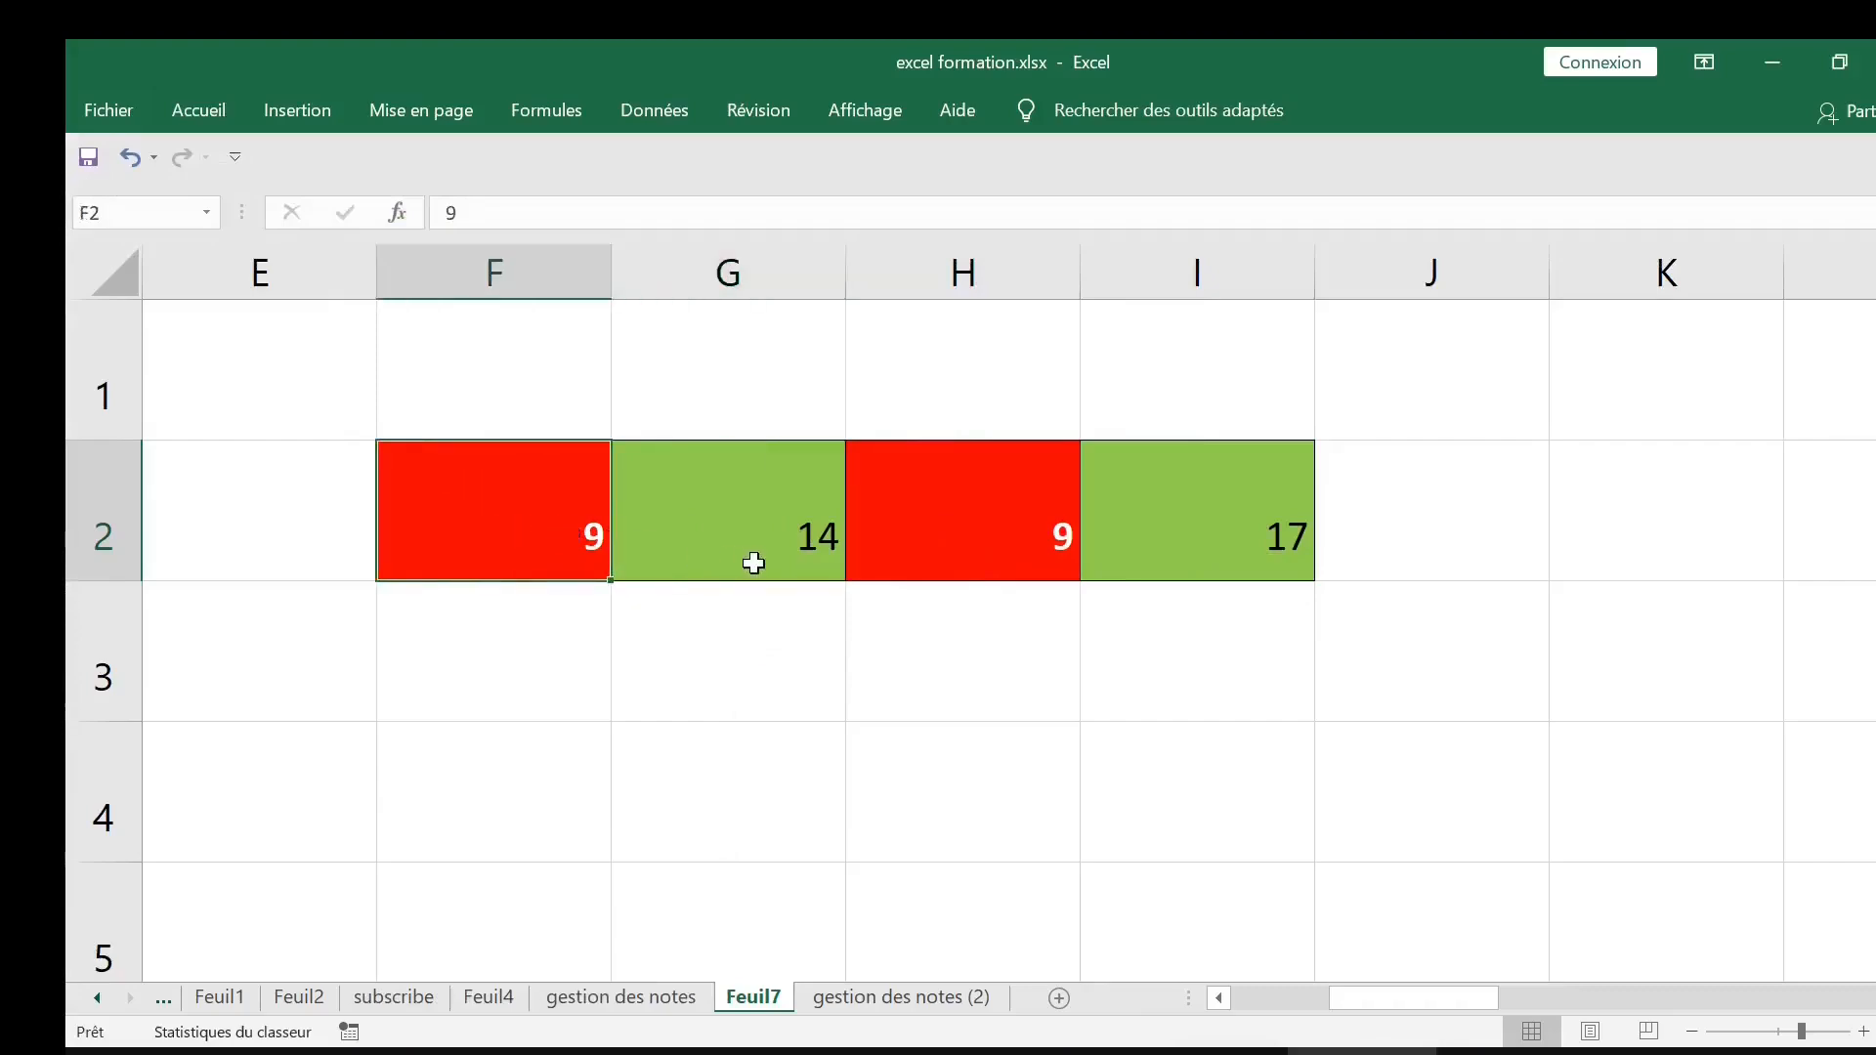
text(4)
key(Return)
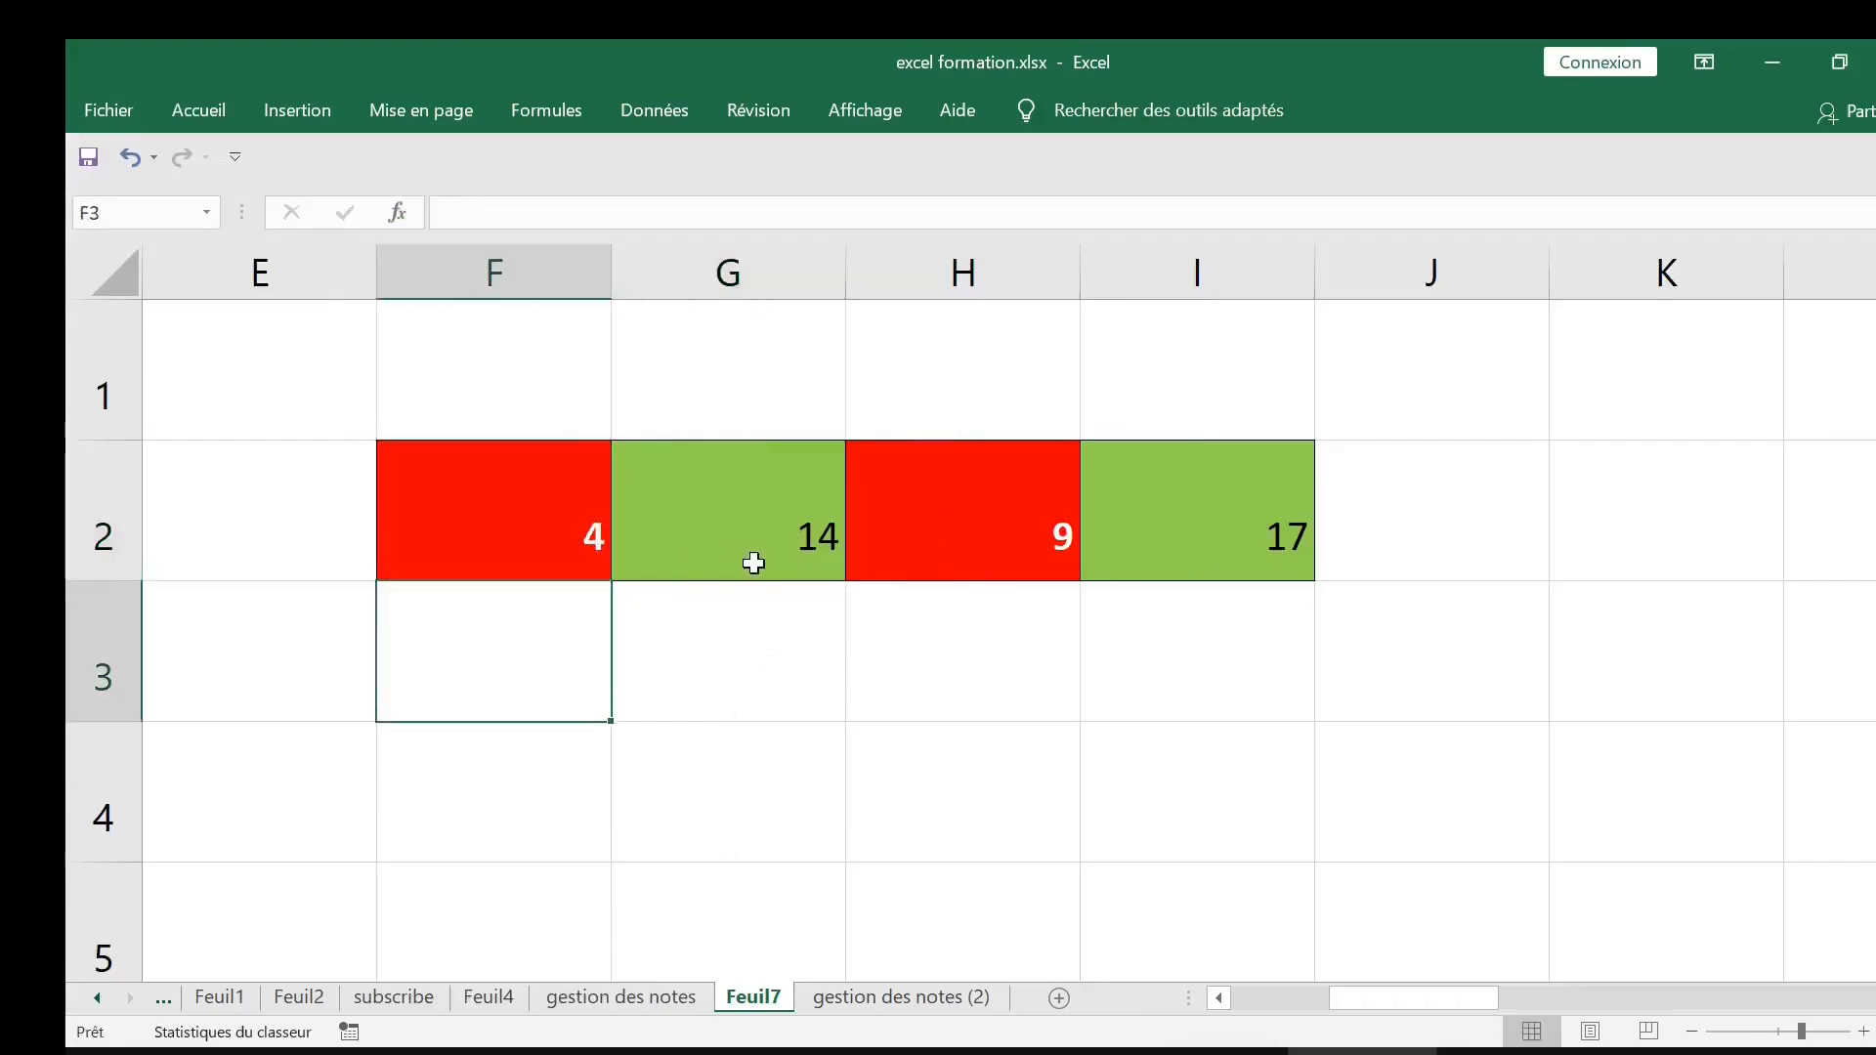
click(516, 530)
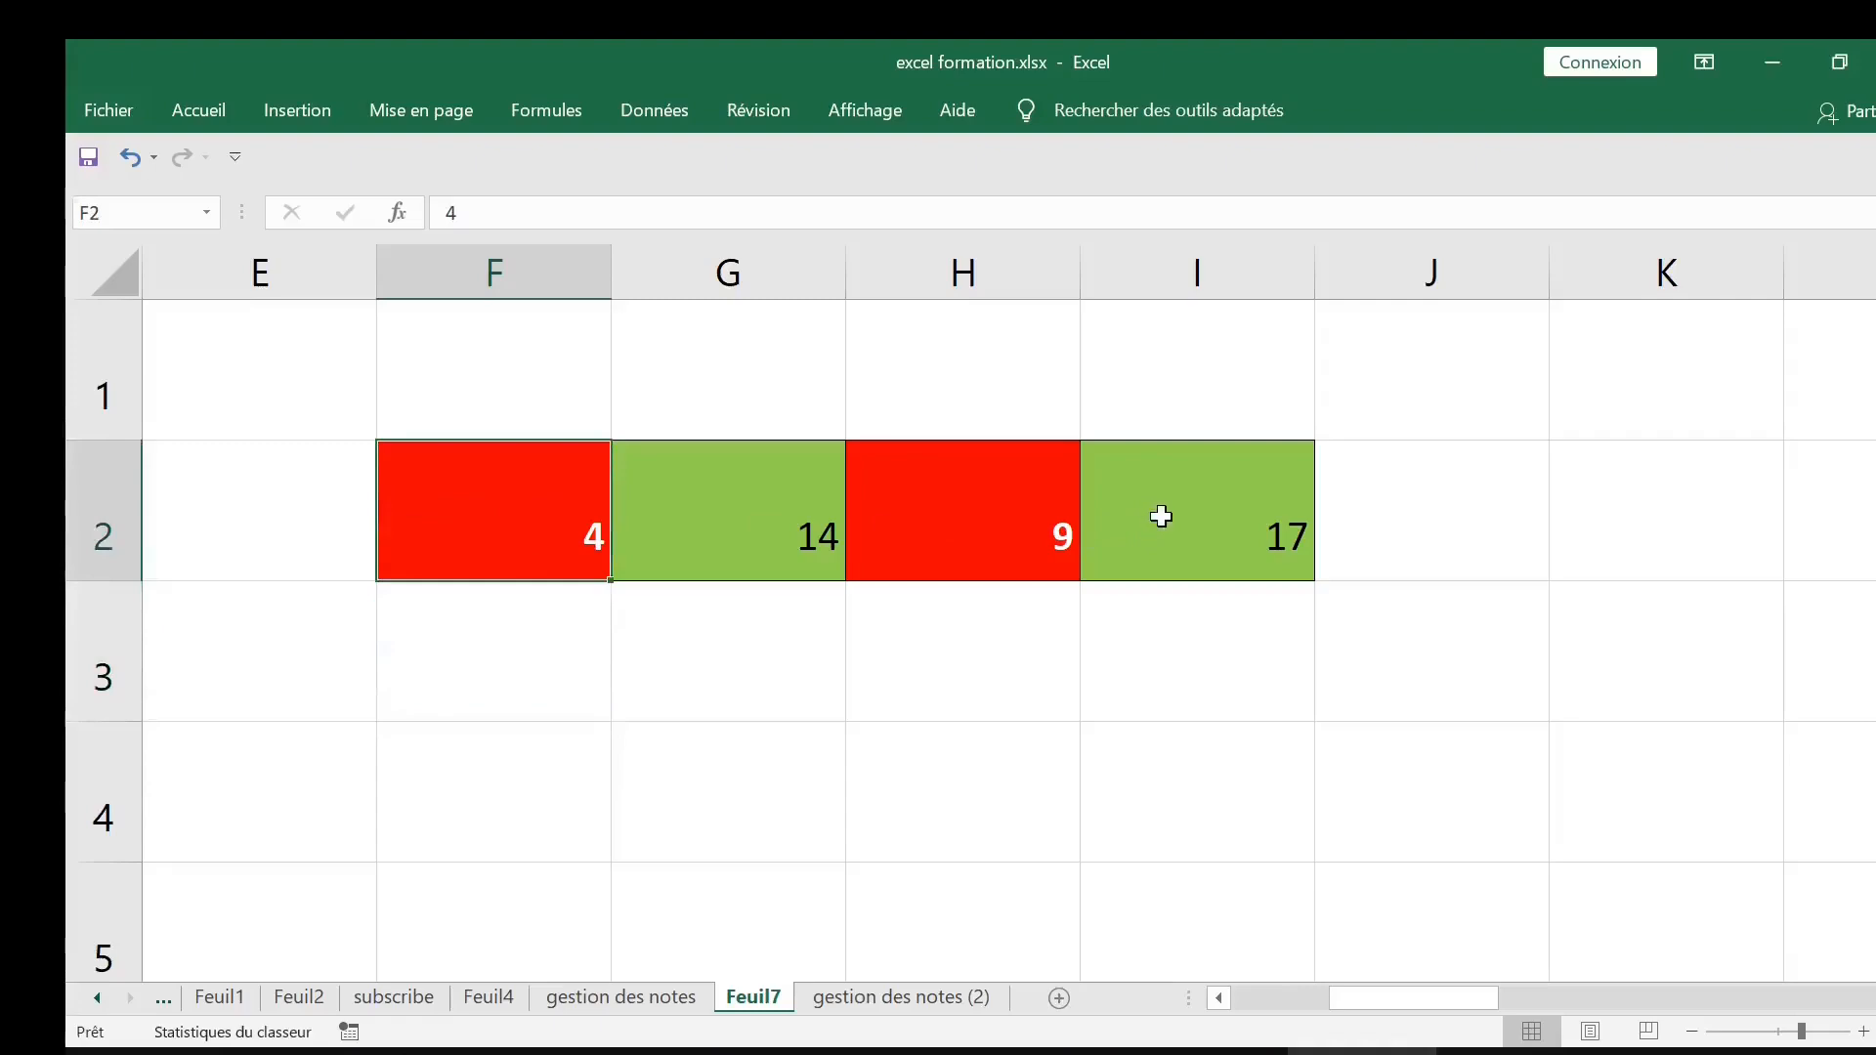
click(1208, 515)
drag(1134, 511, 688, 518)
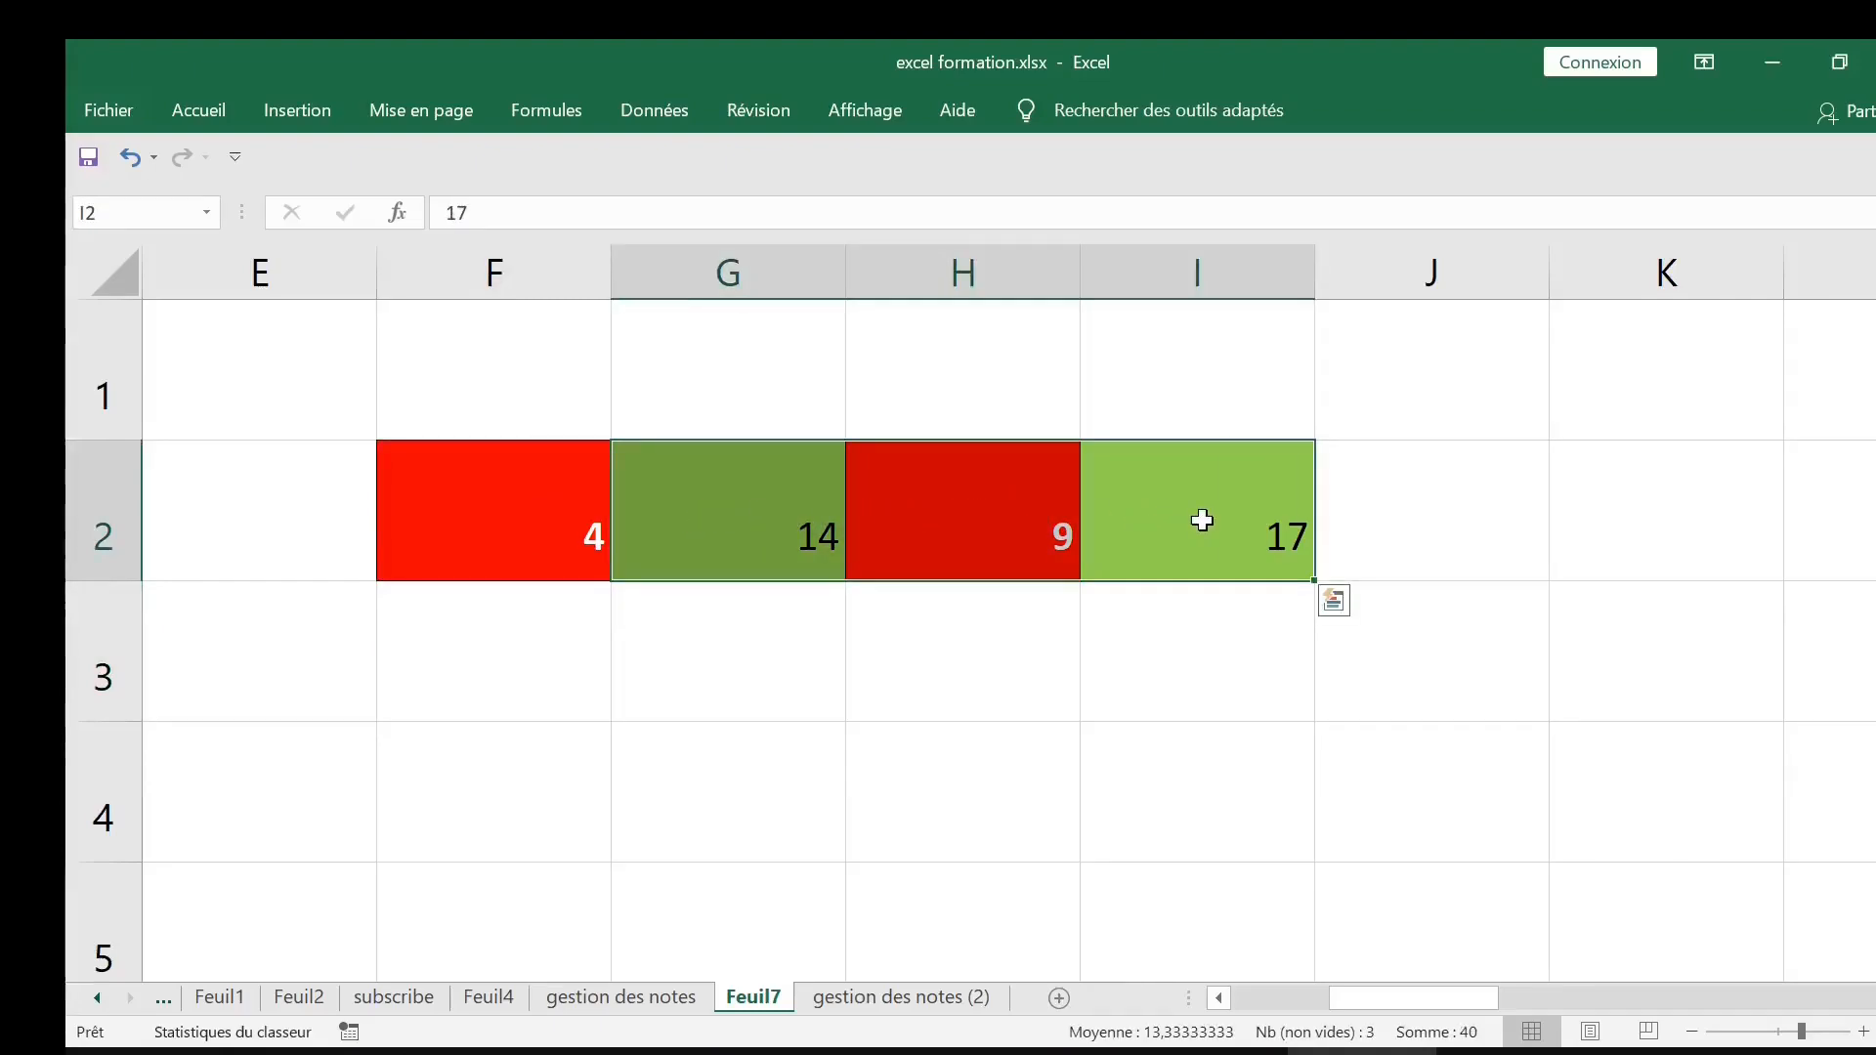
click(740, 522)
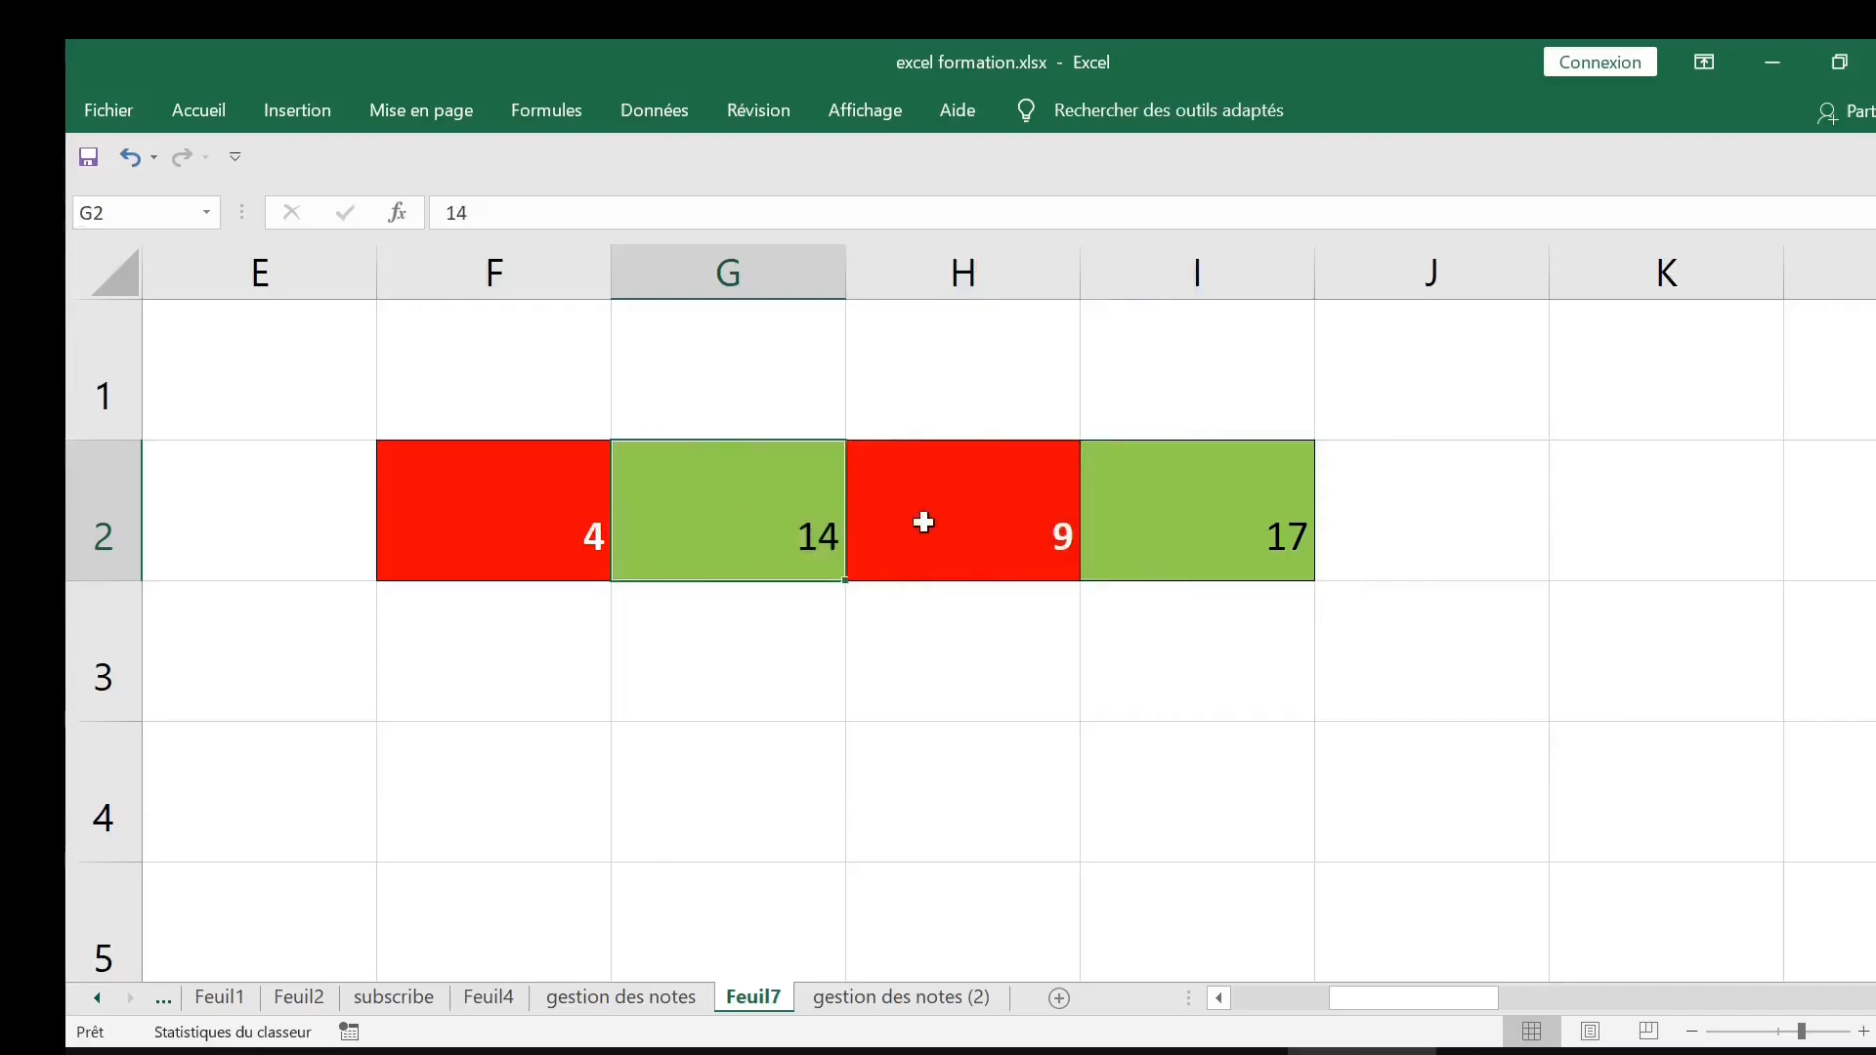
Set F2 to 20 and check the colours across F2:I2
click(580, 506)
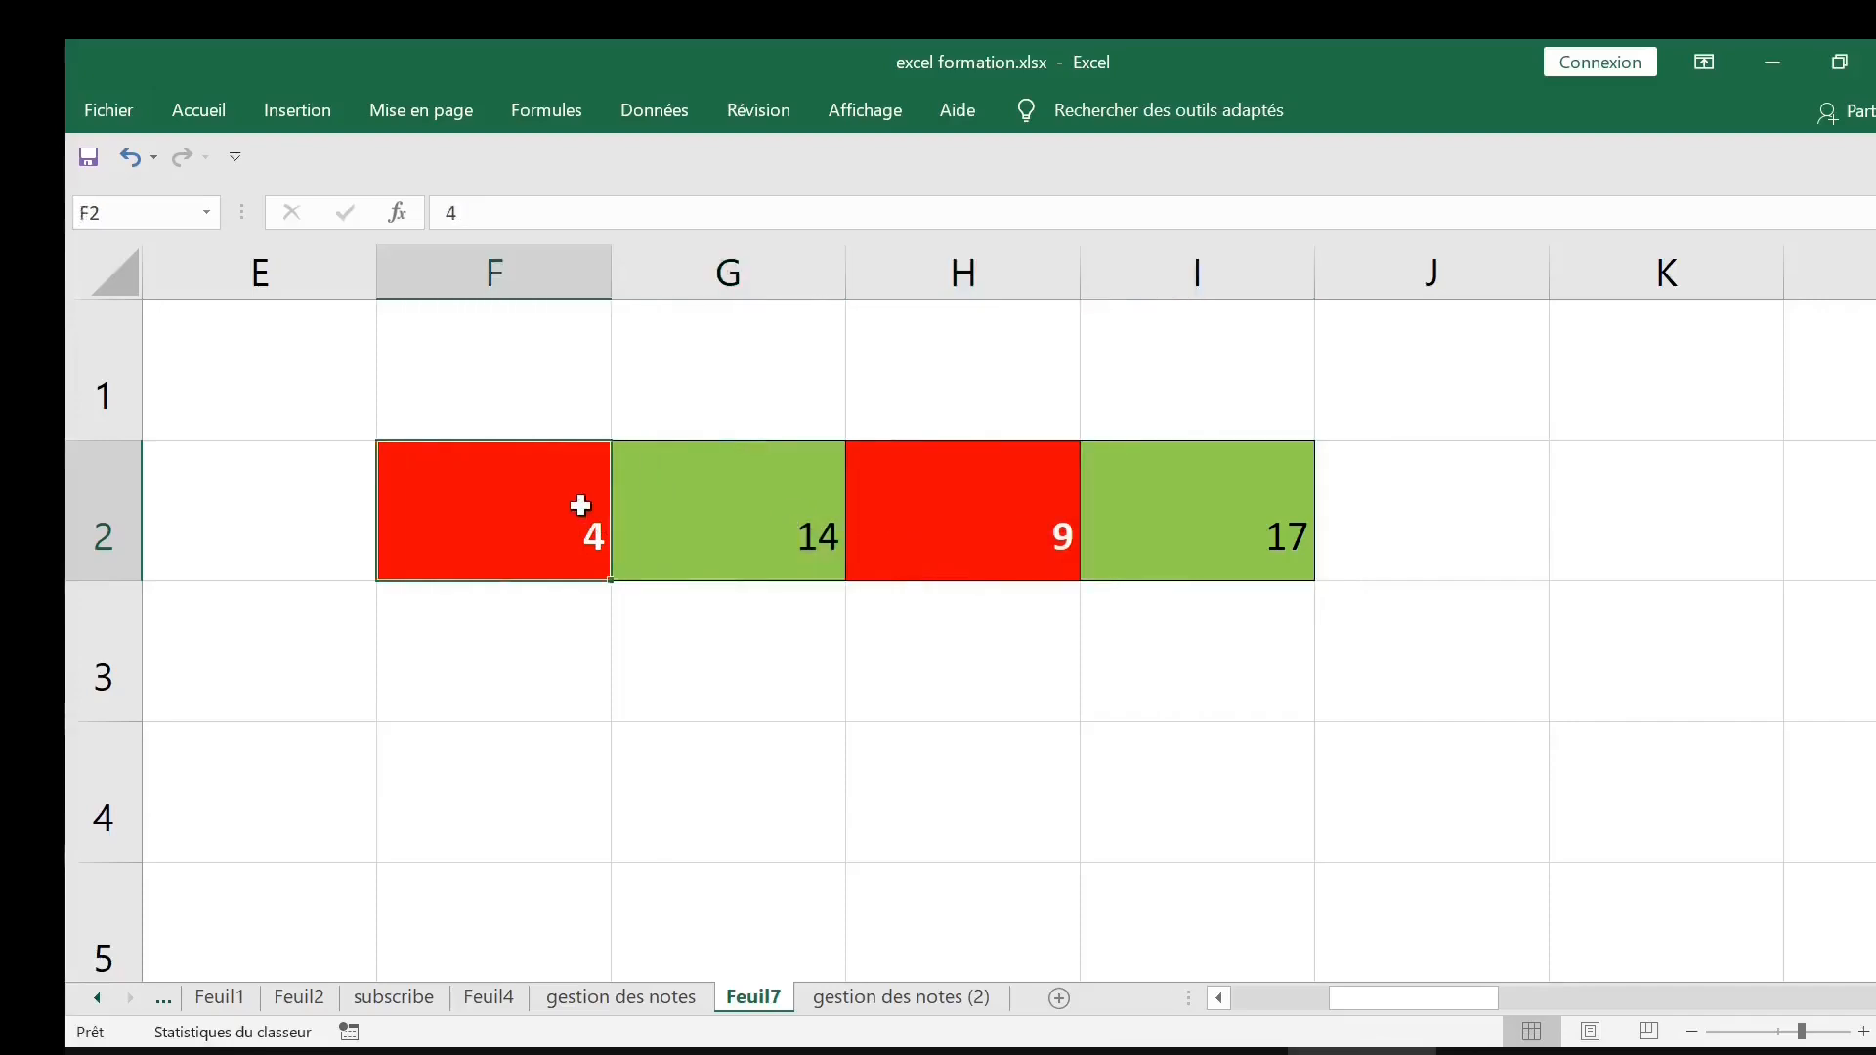
text(20)
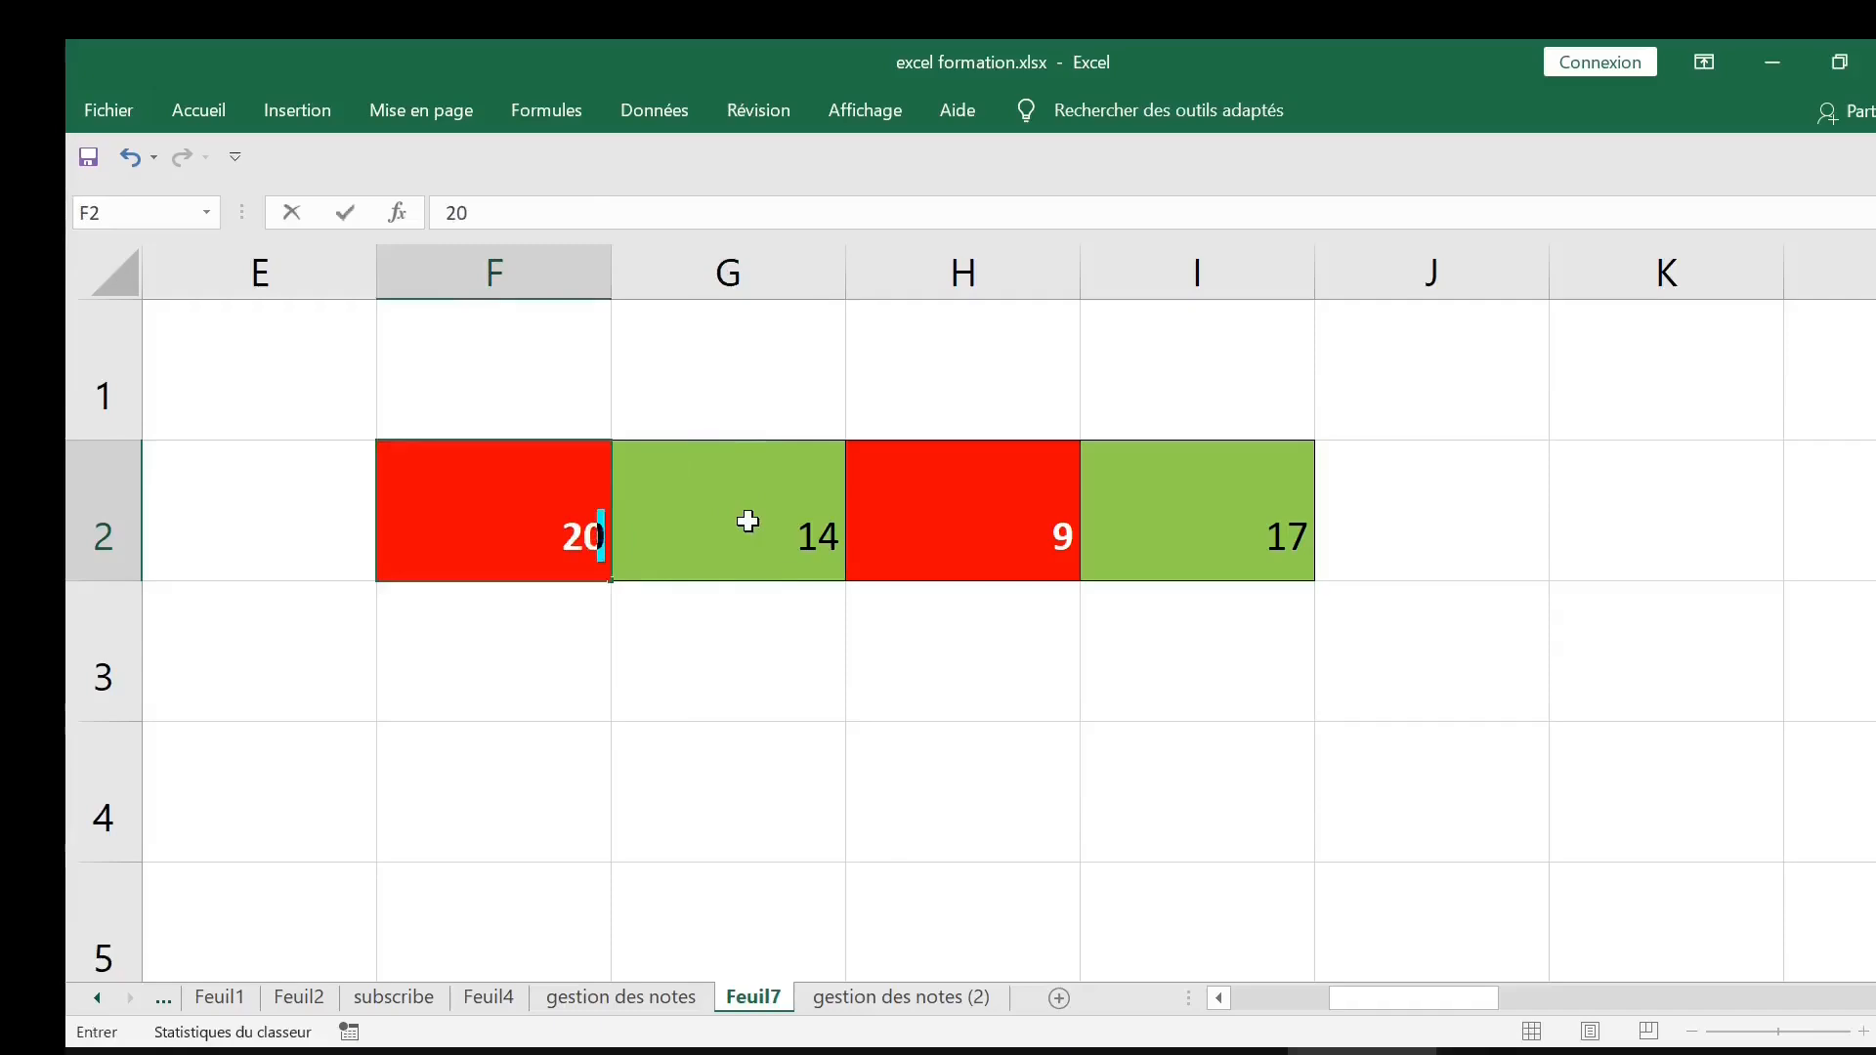
key(Return)
drag(544, 523, 1201, 519)
click(1023, 515)
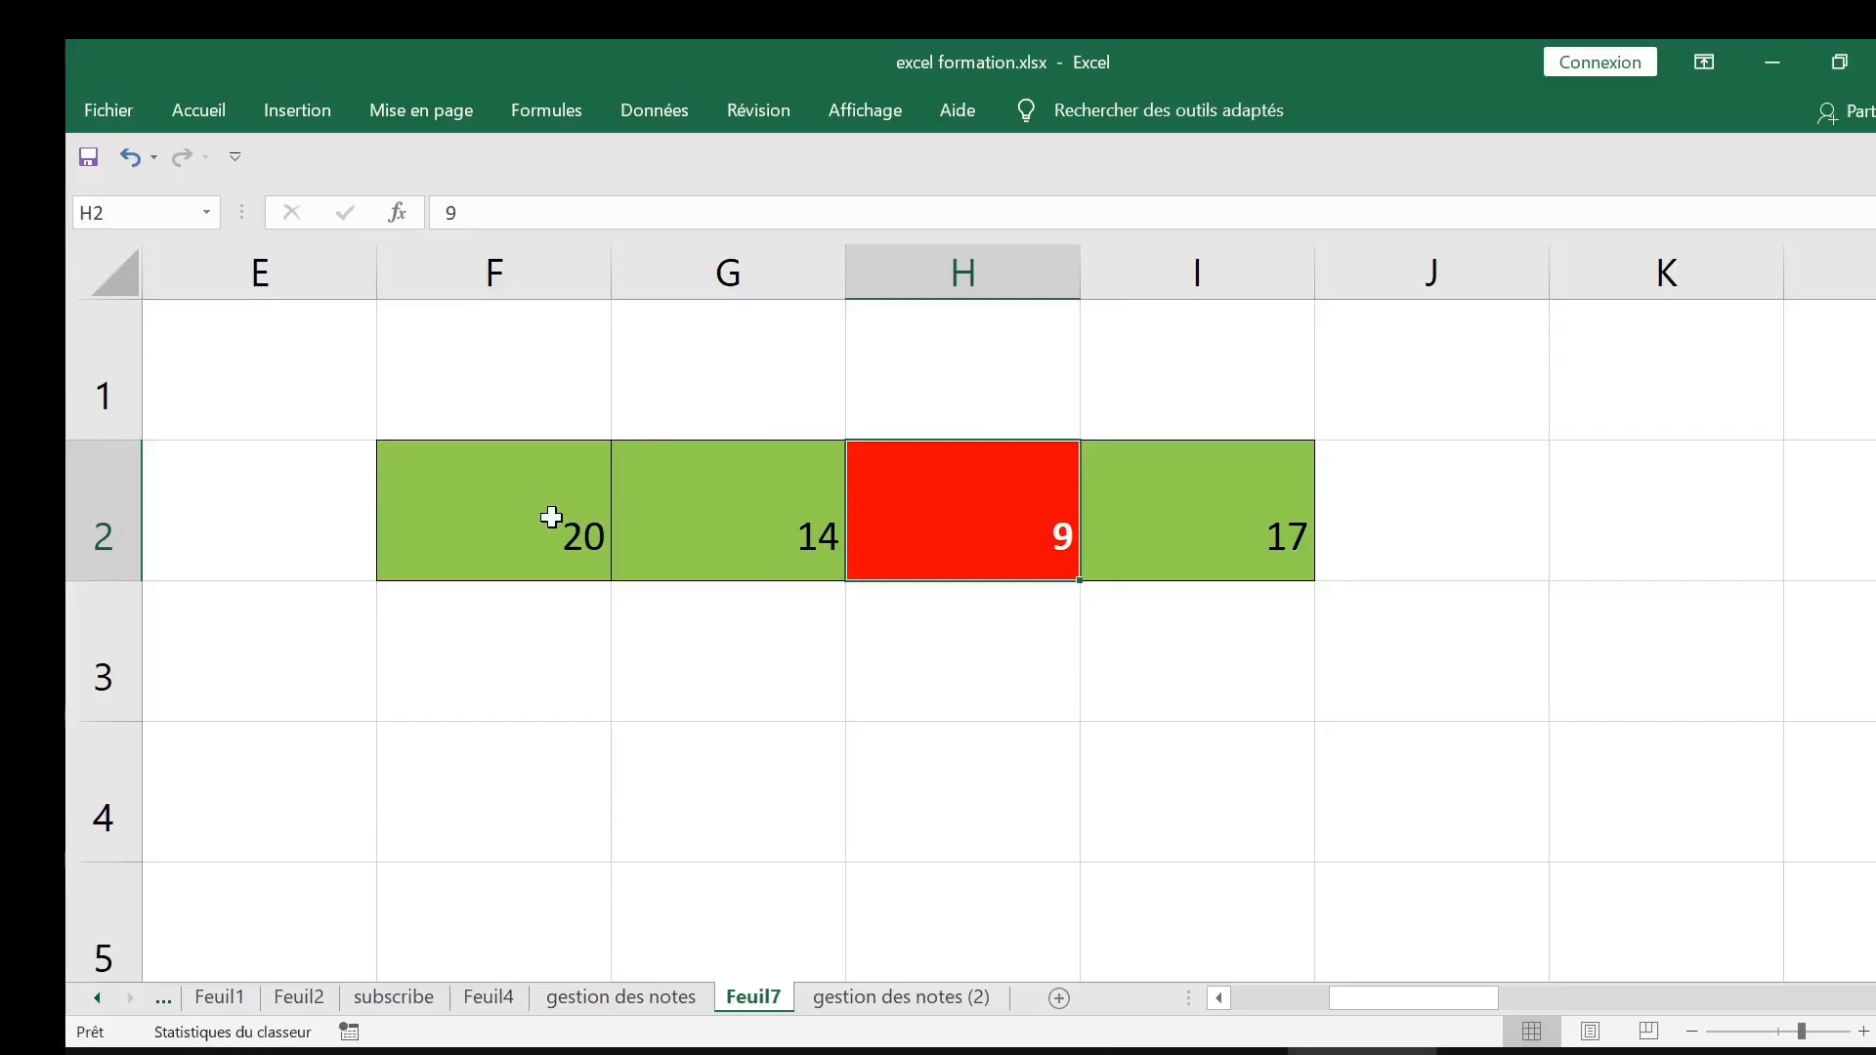
In the exemple 1 description in B11, replace the second "positives" with "négatives"
click(313, 515)
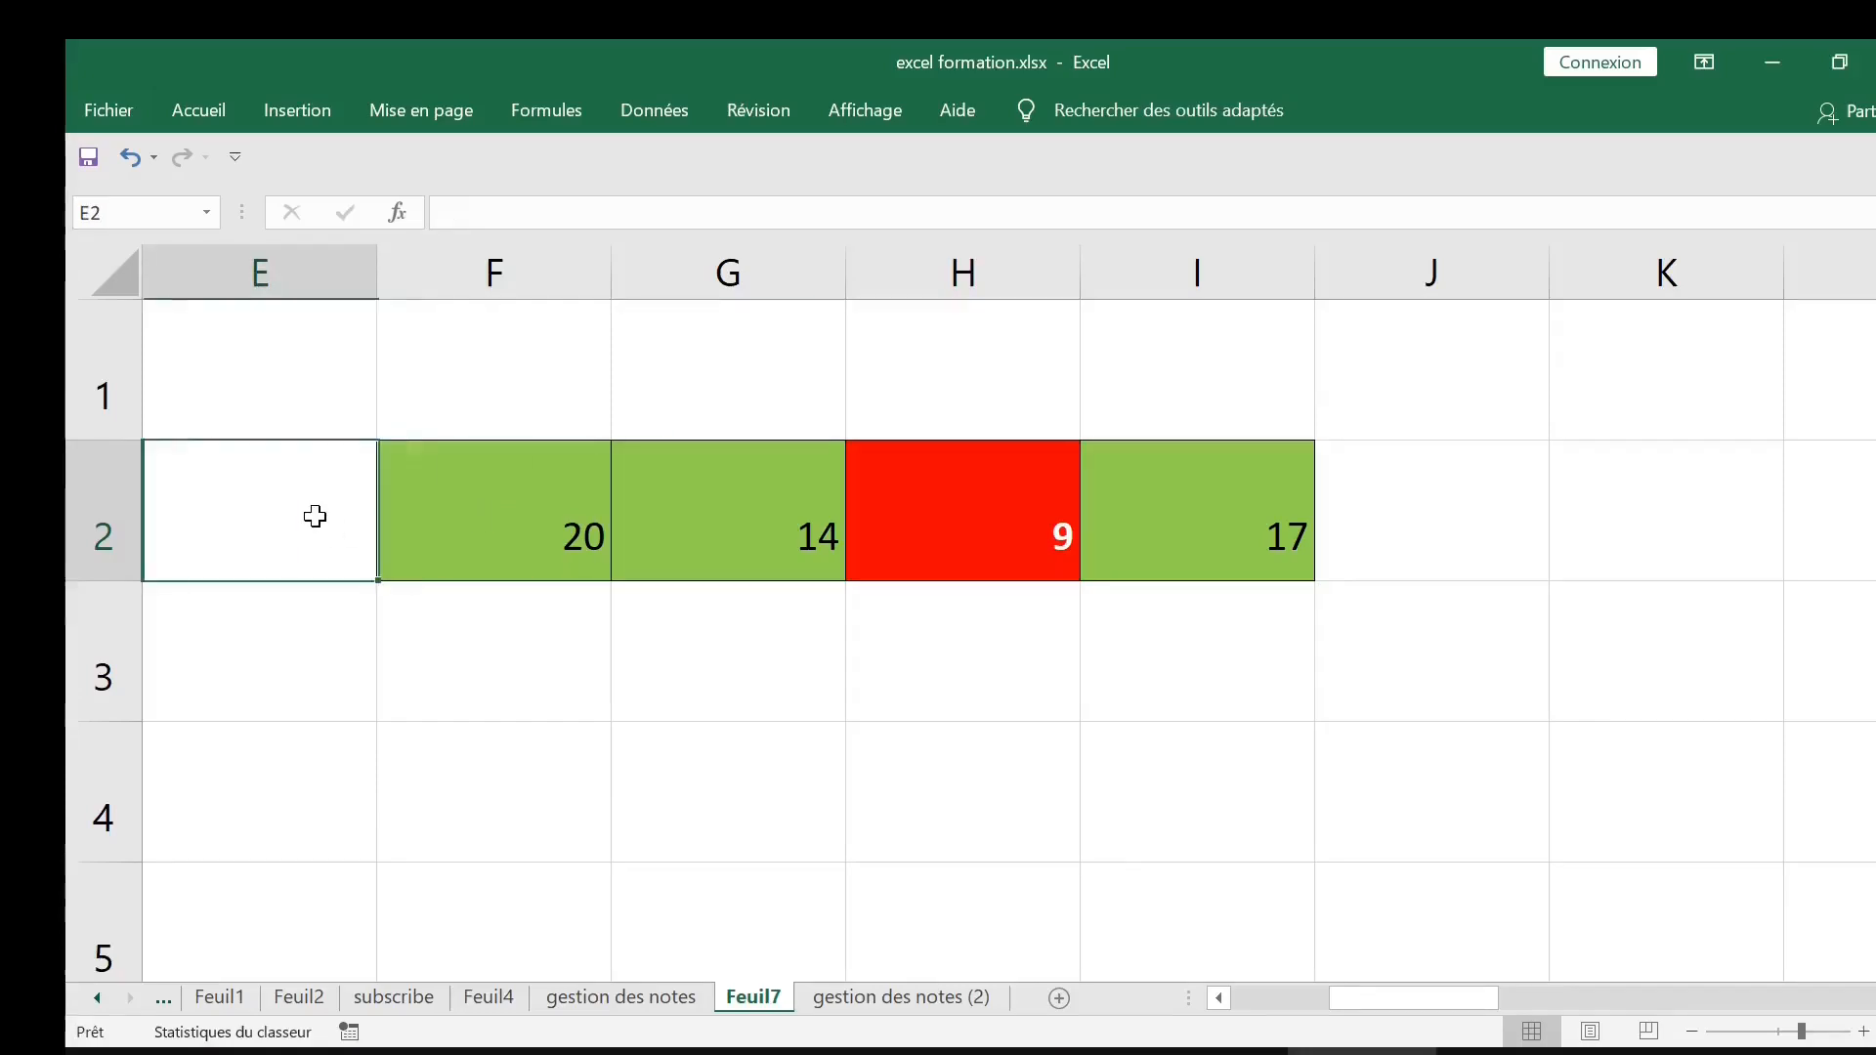
key(Left)
key(Left)
key(Left)
key(Left)
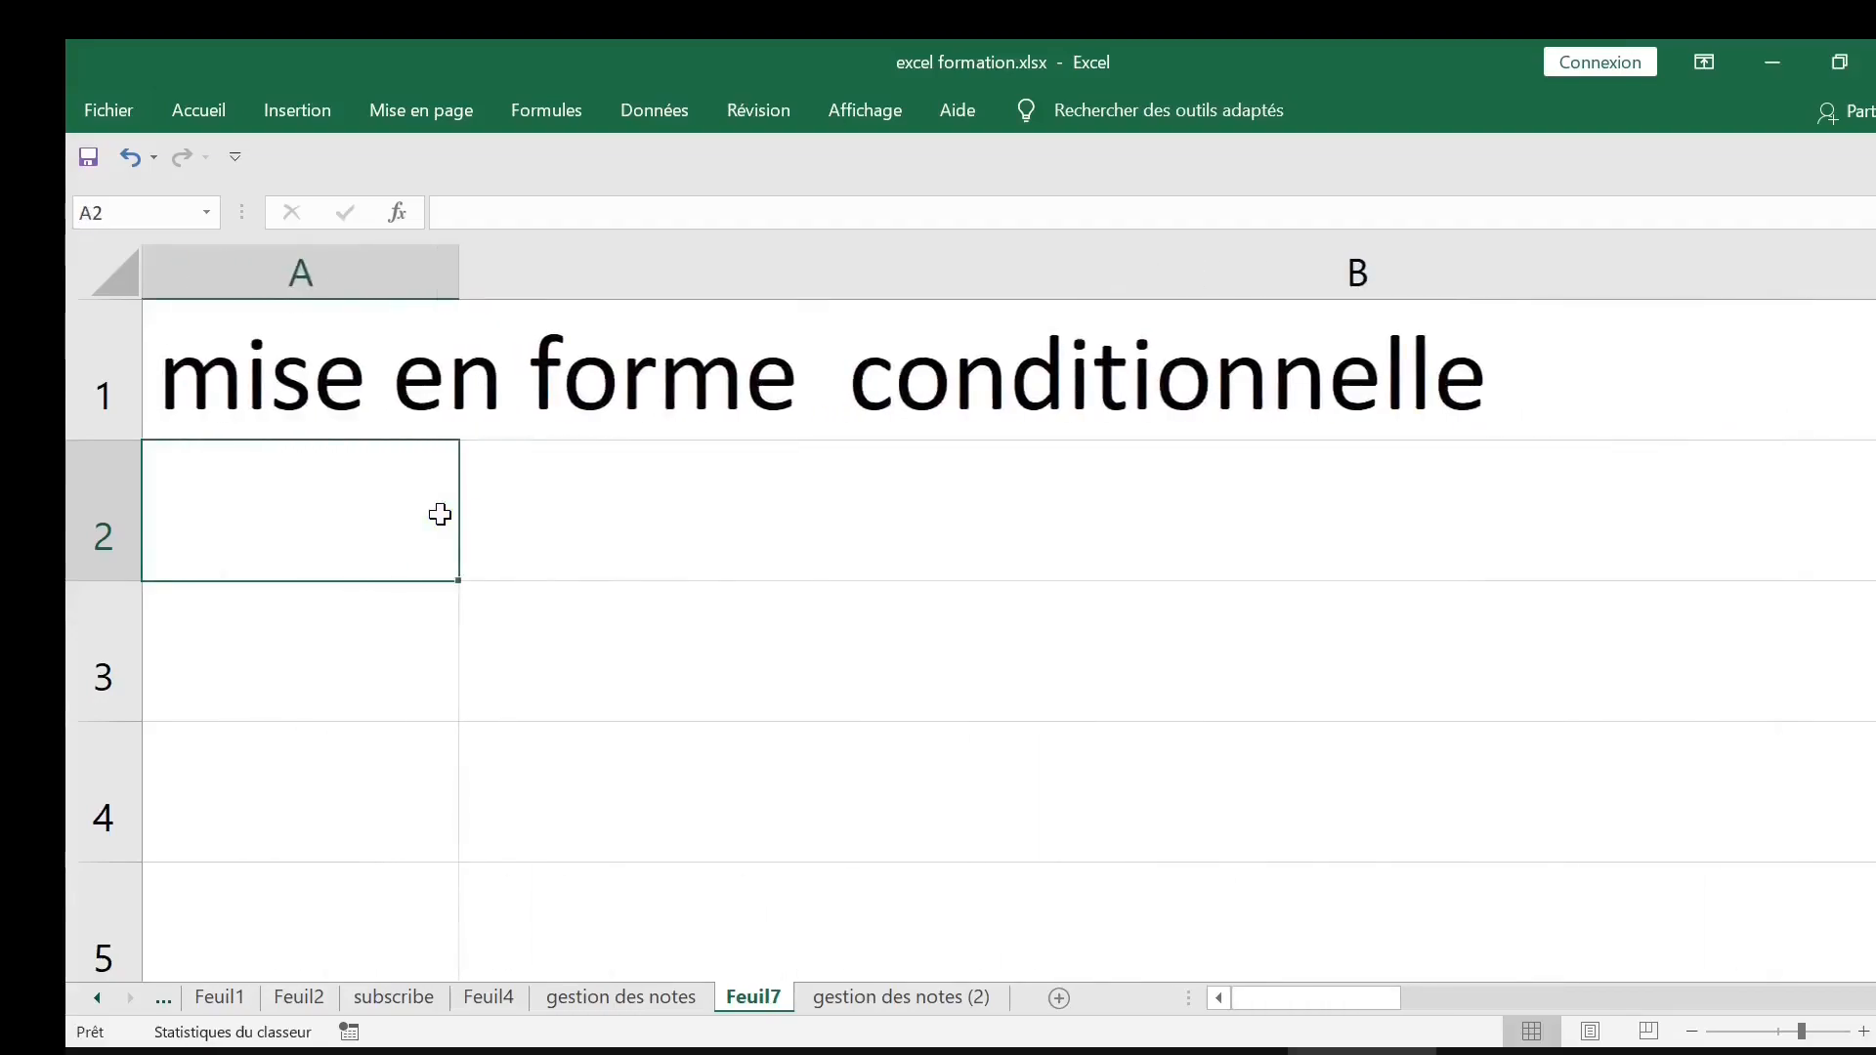
key(Down)
key(Down)
key(Down)
key(Down)
key(Down)
key(Down)
key(Down)
key(Down)
key(Down)
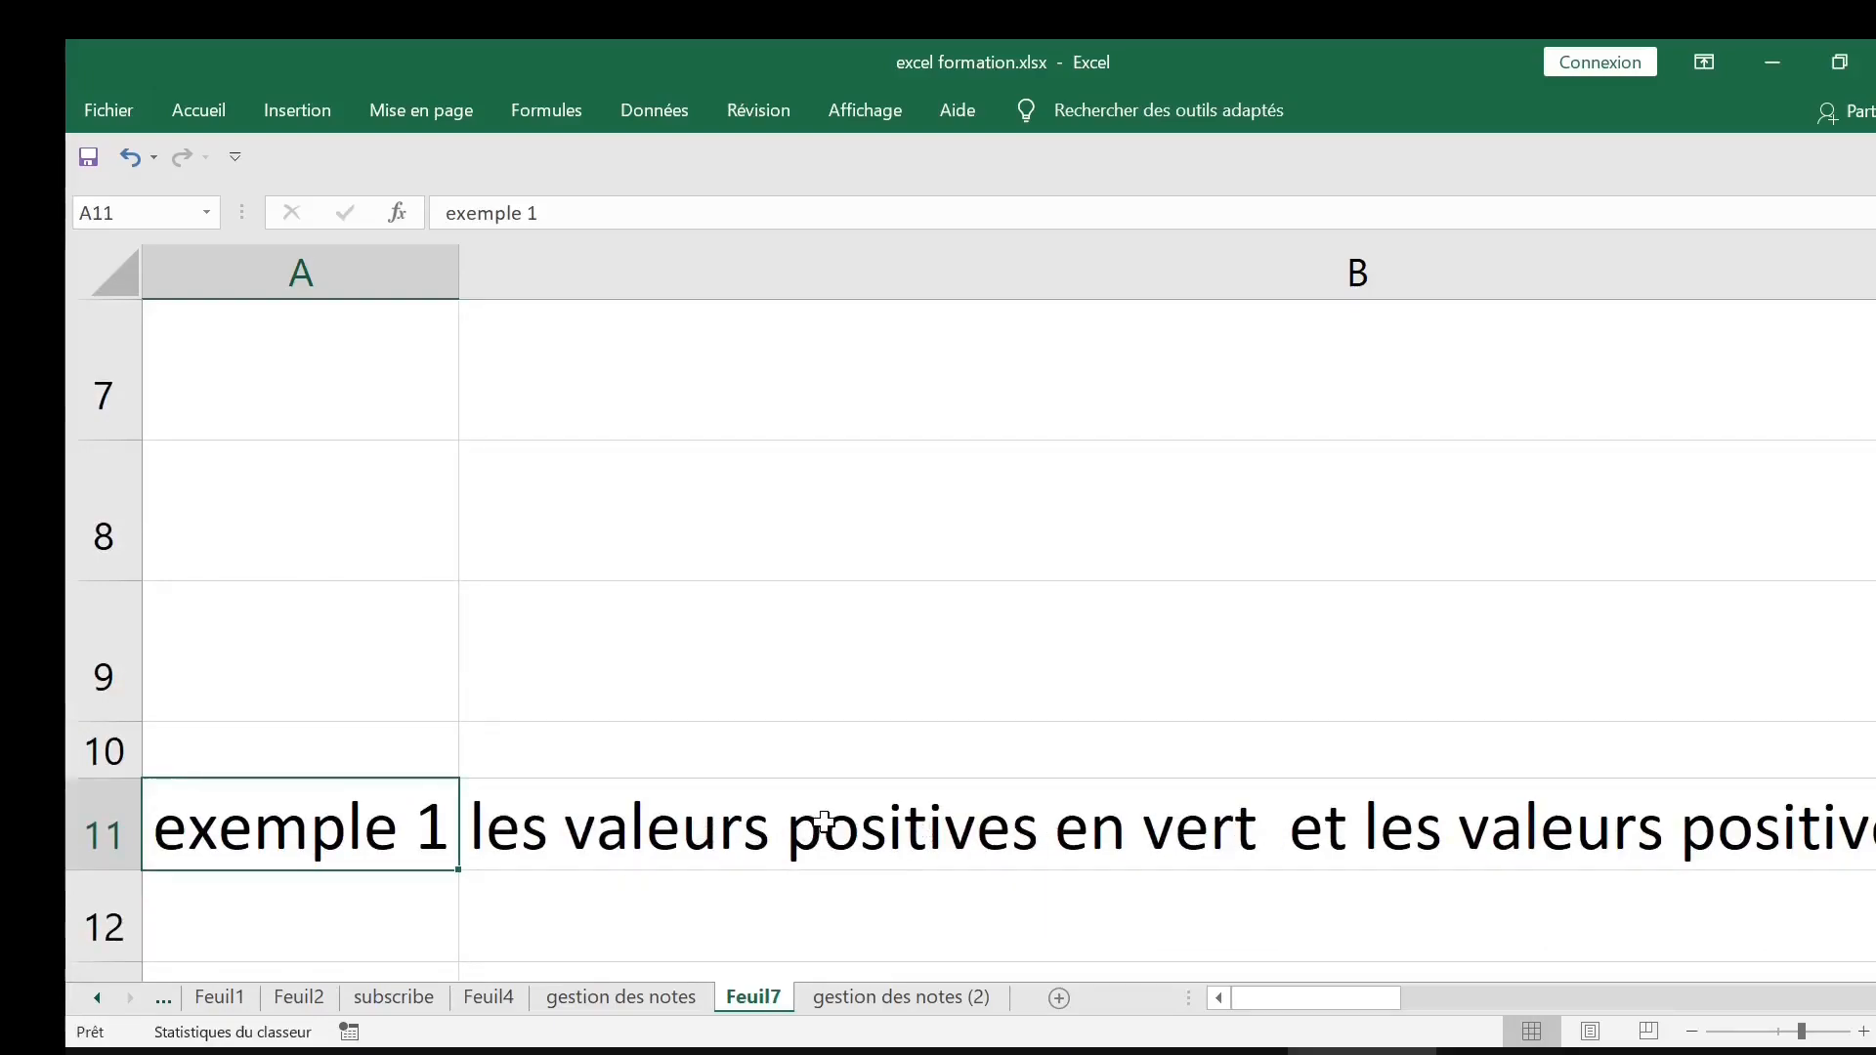
click(1695, 1033)
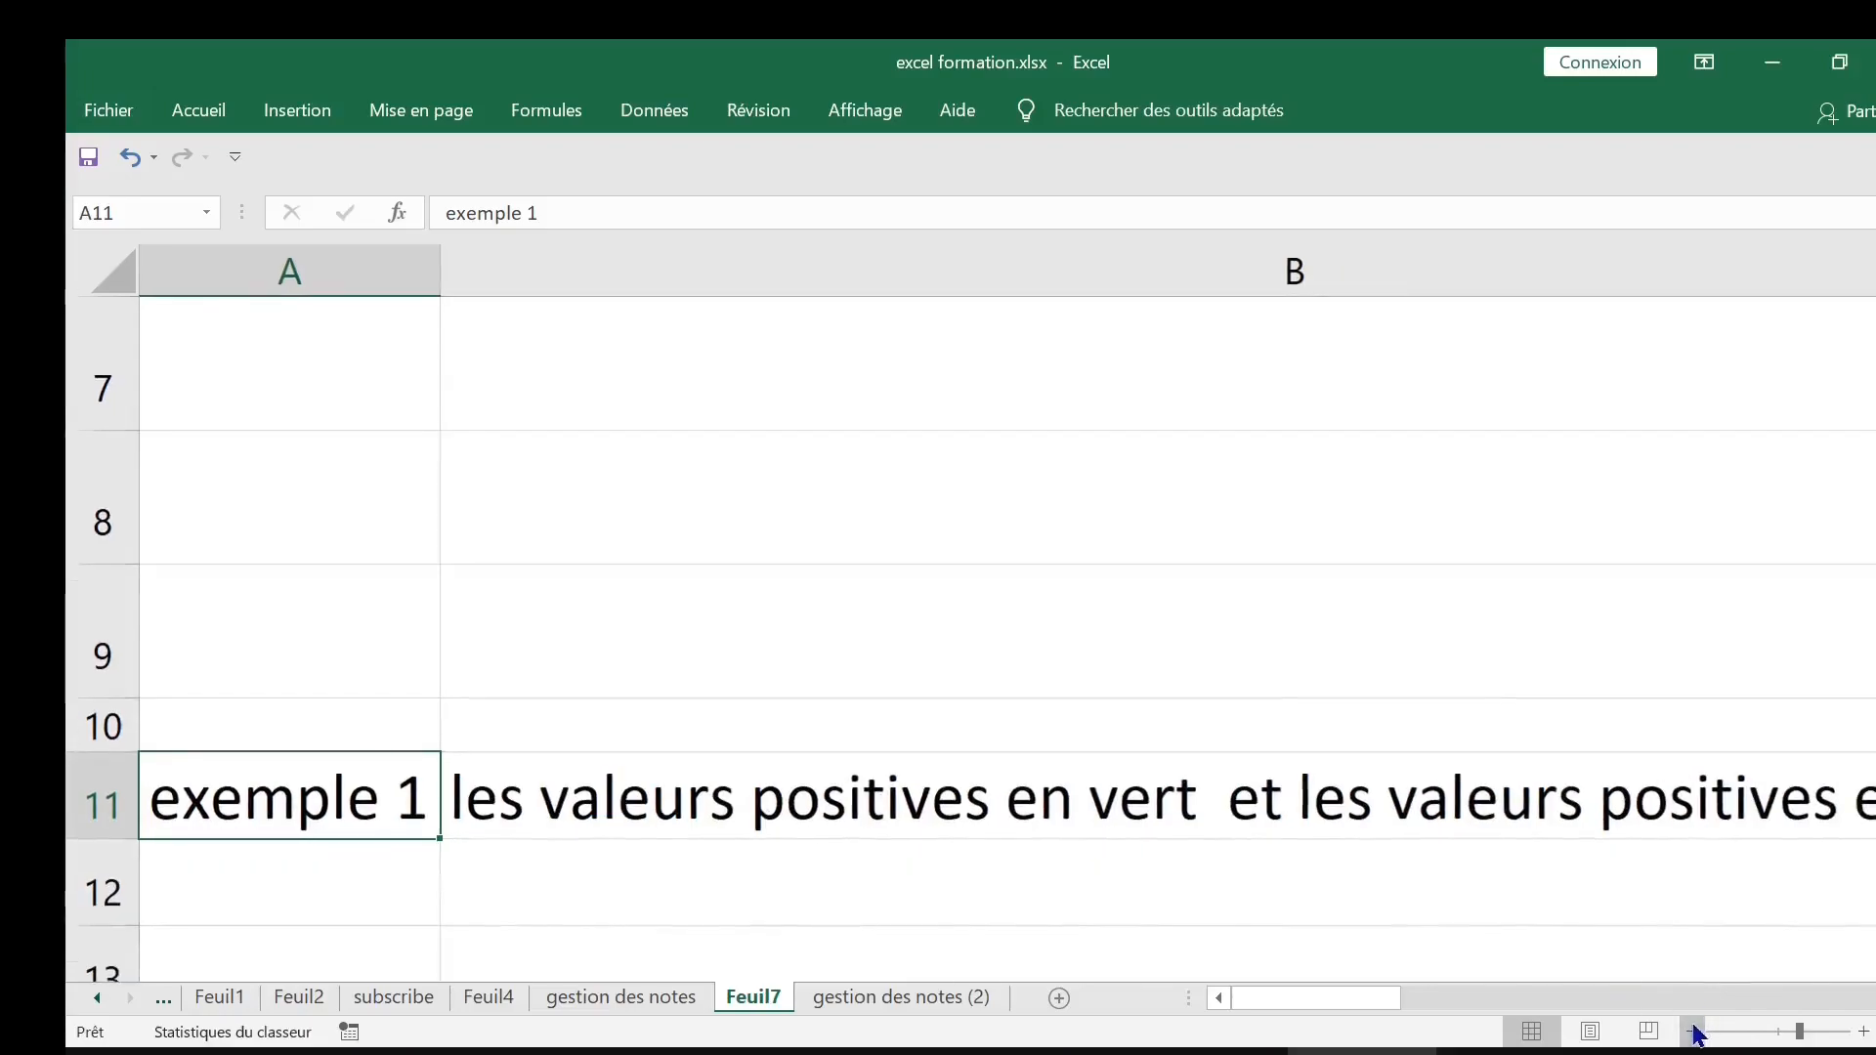
click(1696, 1032)
click(528, 782)
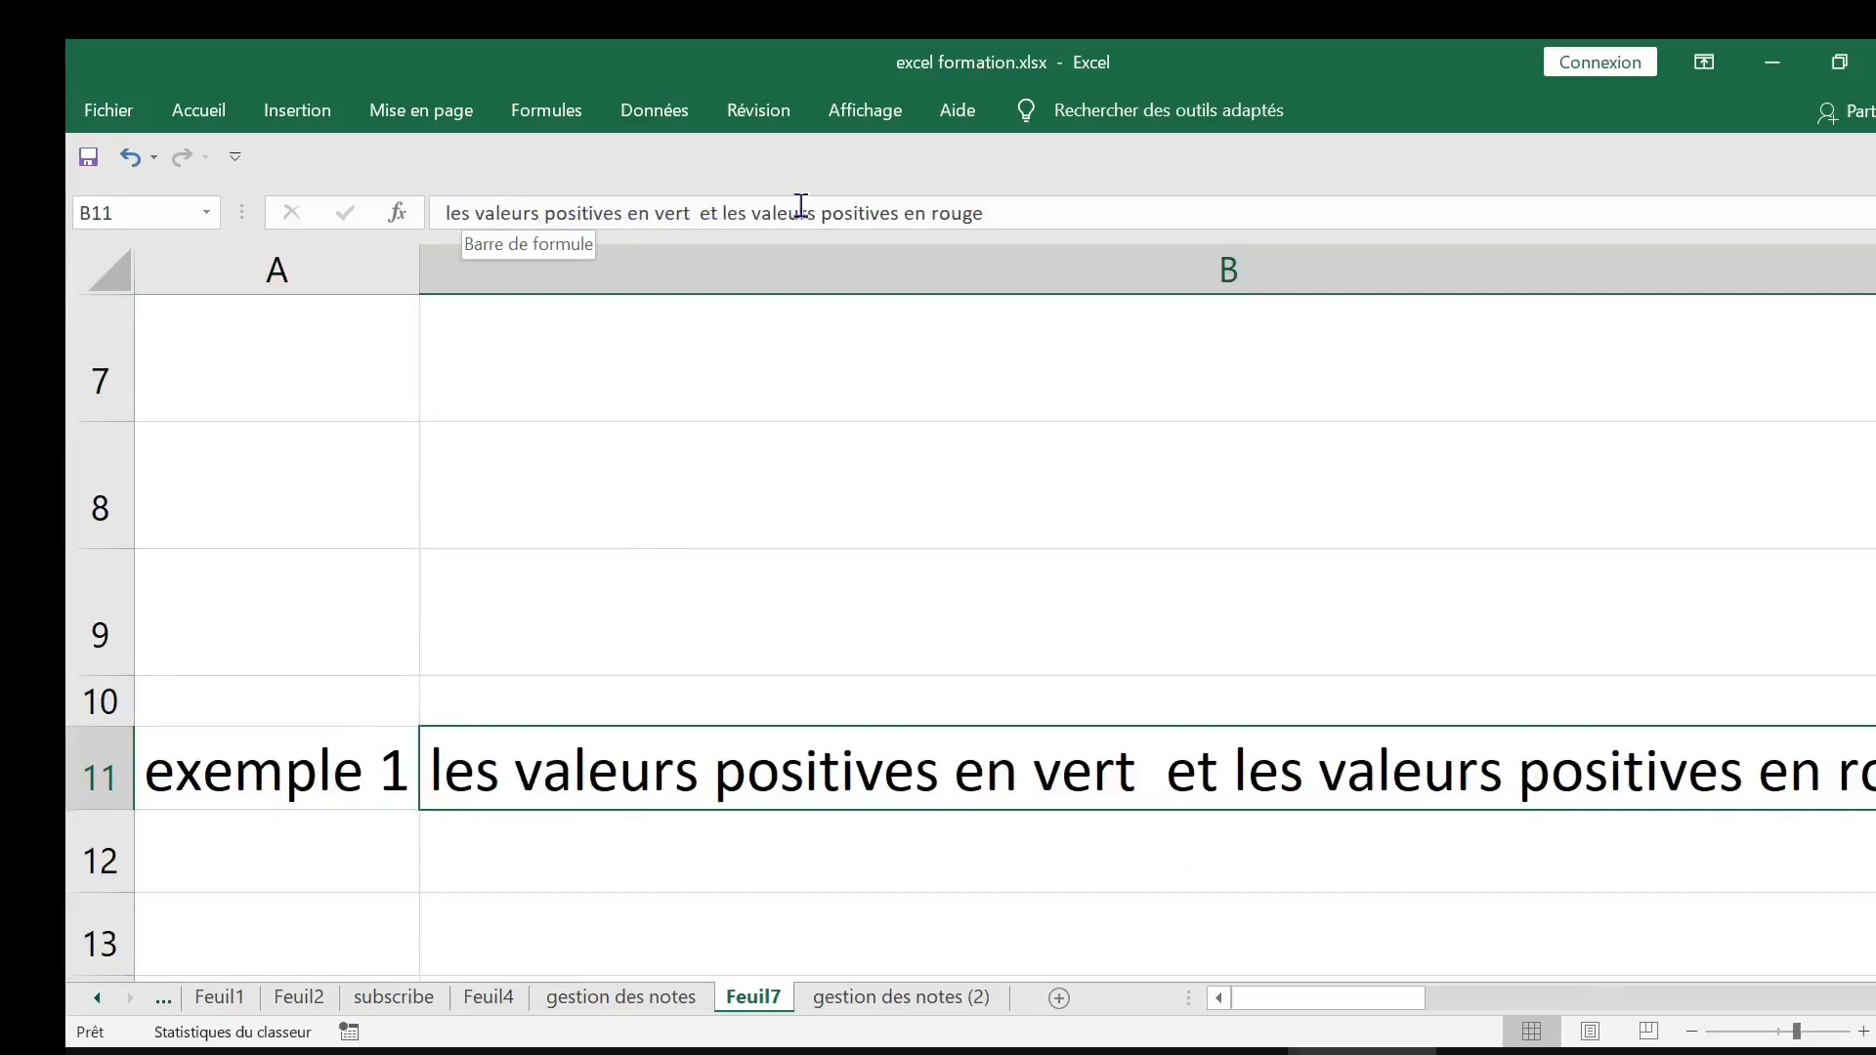
double_click(850, 208)
text(négatives)
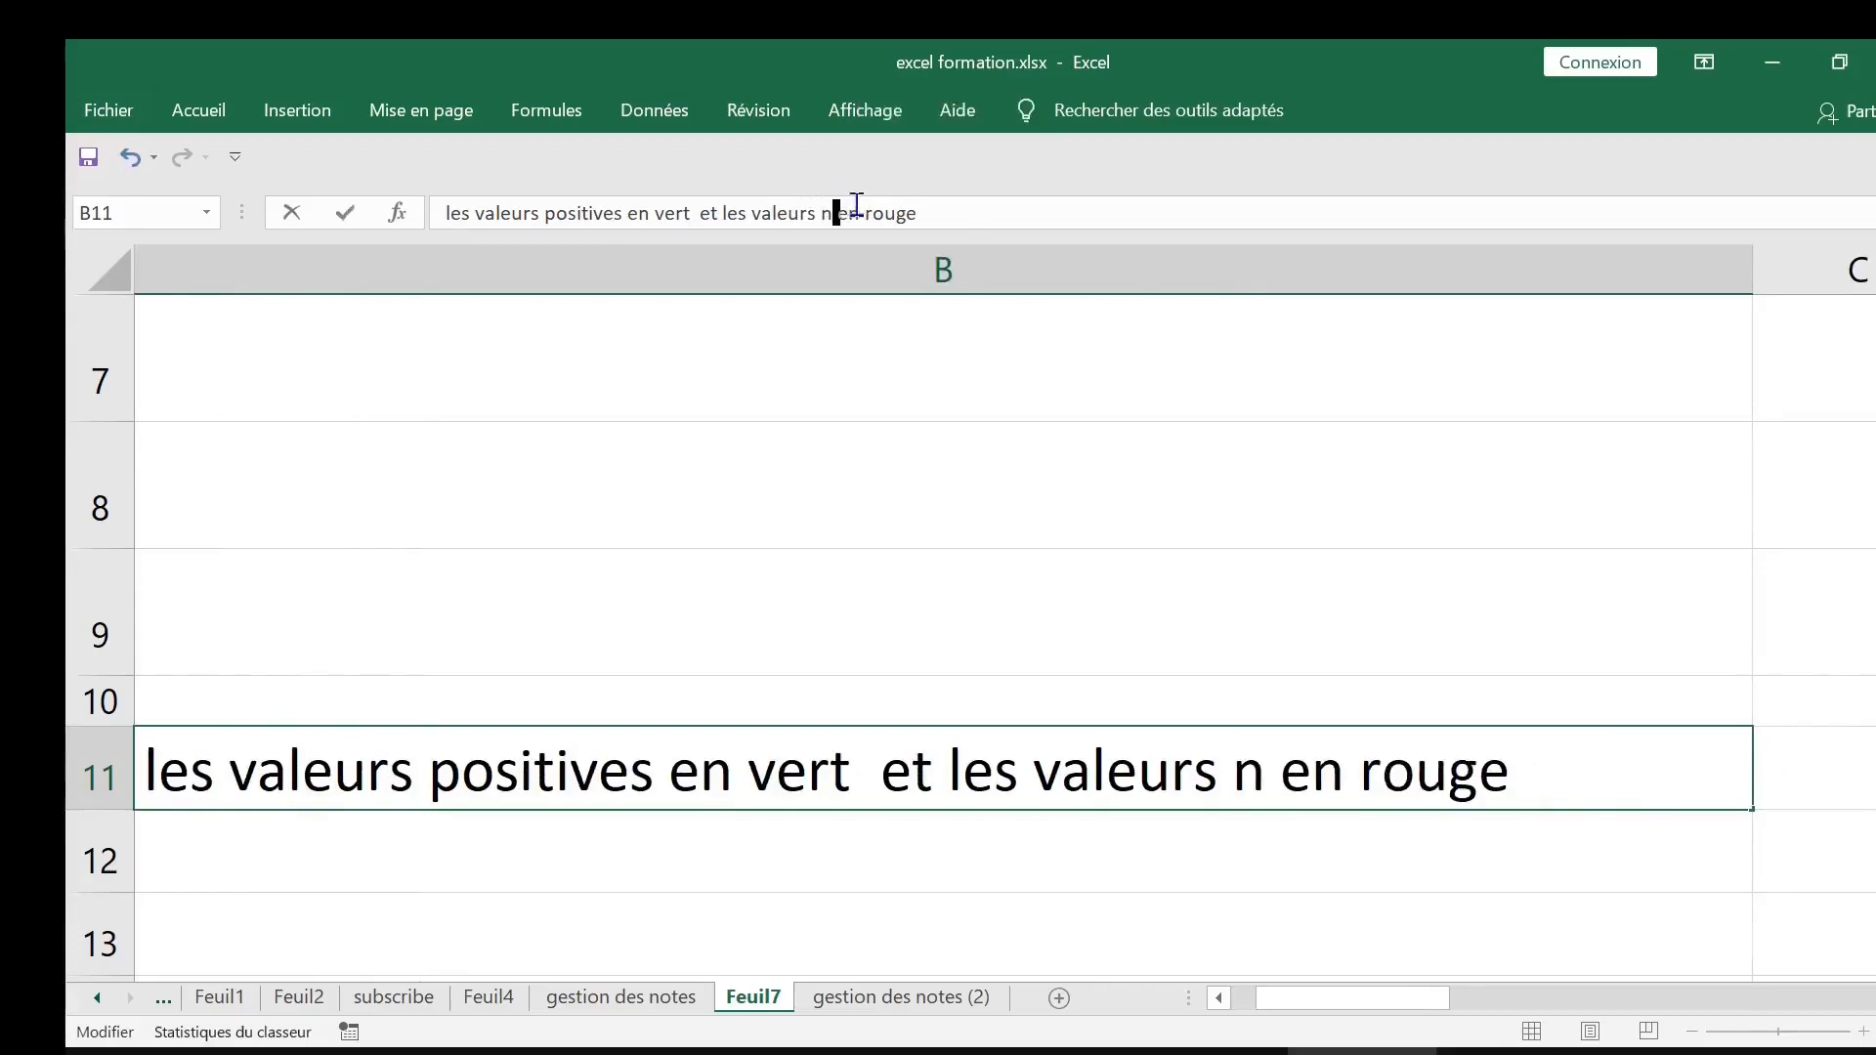
click(1117, 767)
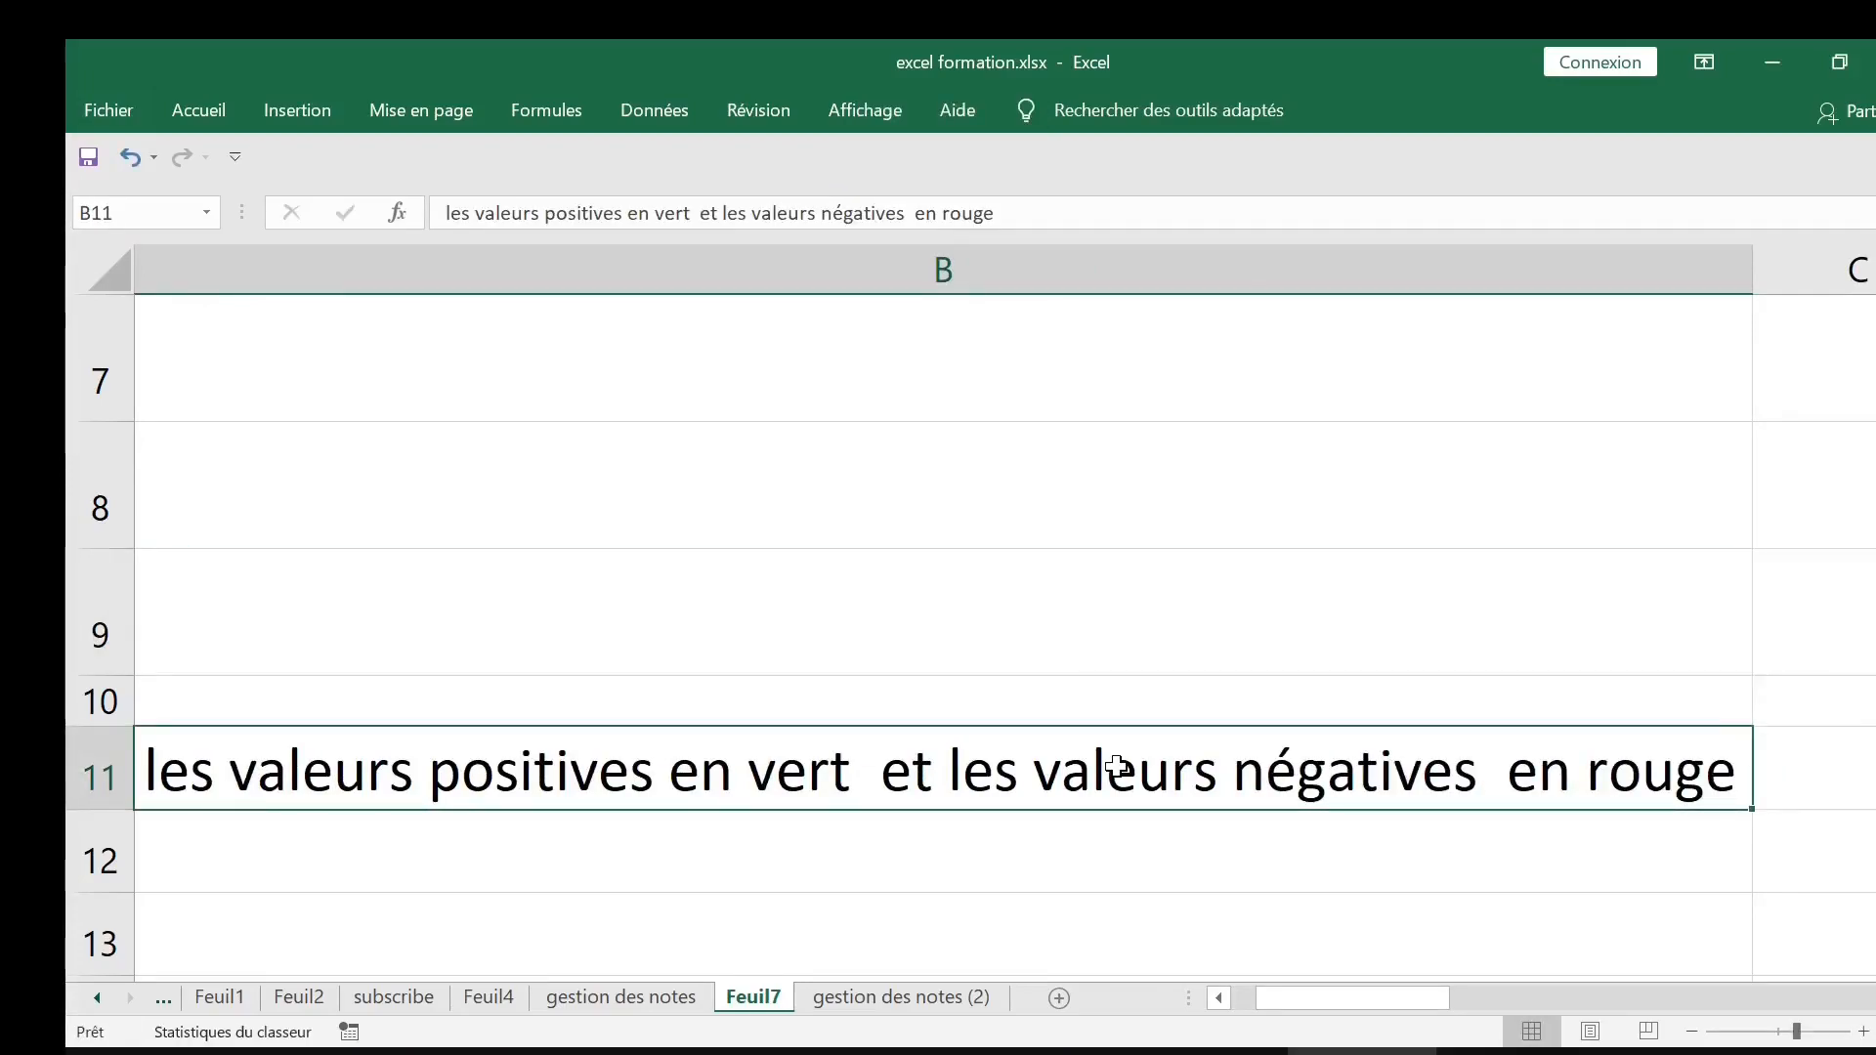
Enter =ALEA.ENTRE.BORNES(-10;10) in E11 and fill the formula across to I11
key(Right)
key(Right)
scroll(1116, 767, down, 1)
drag(684, 386, 1365, 392)
text(=)
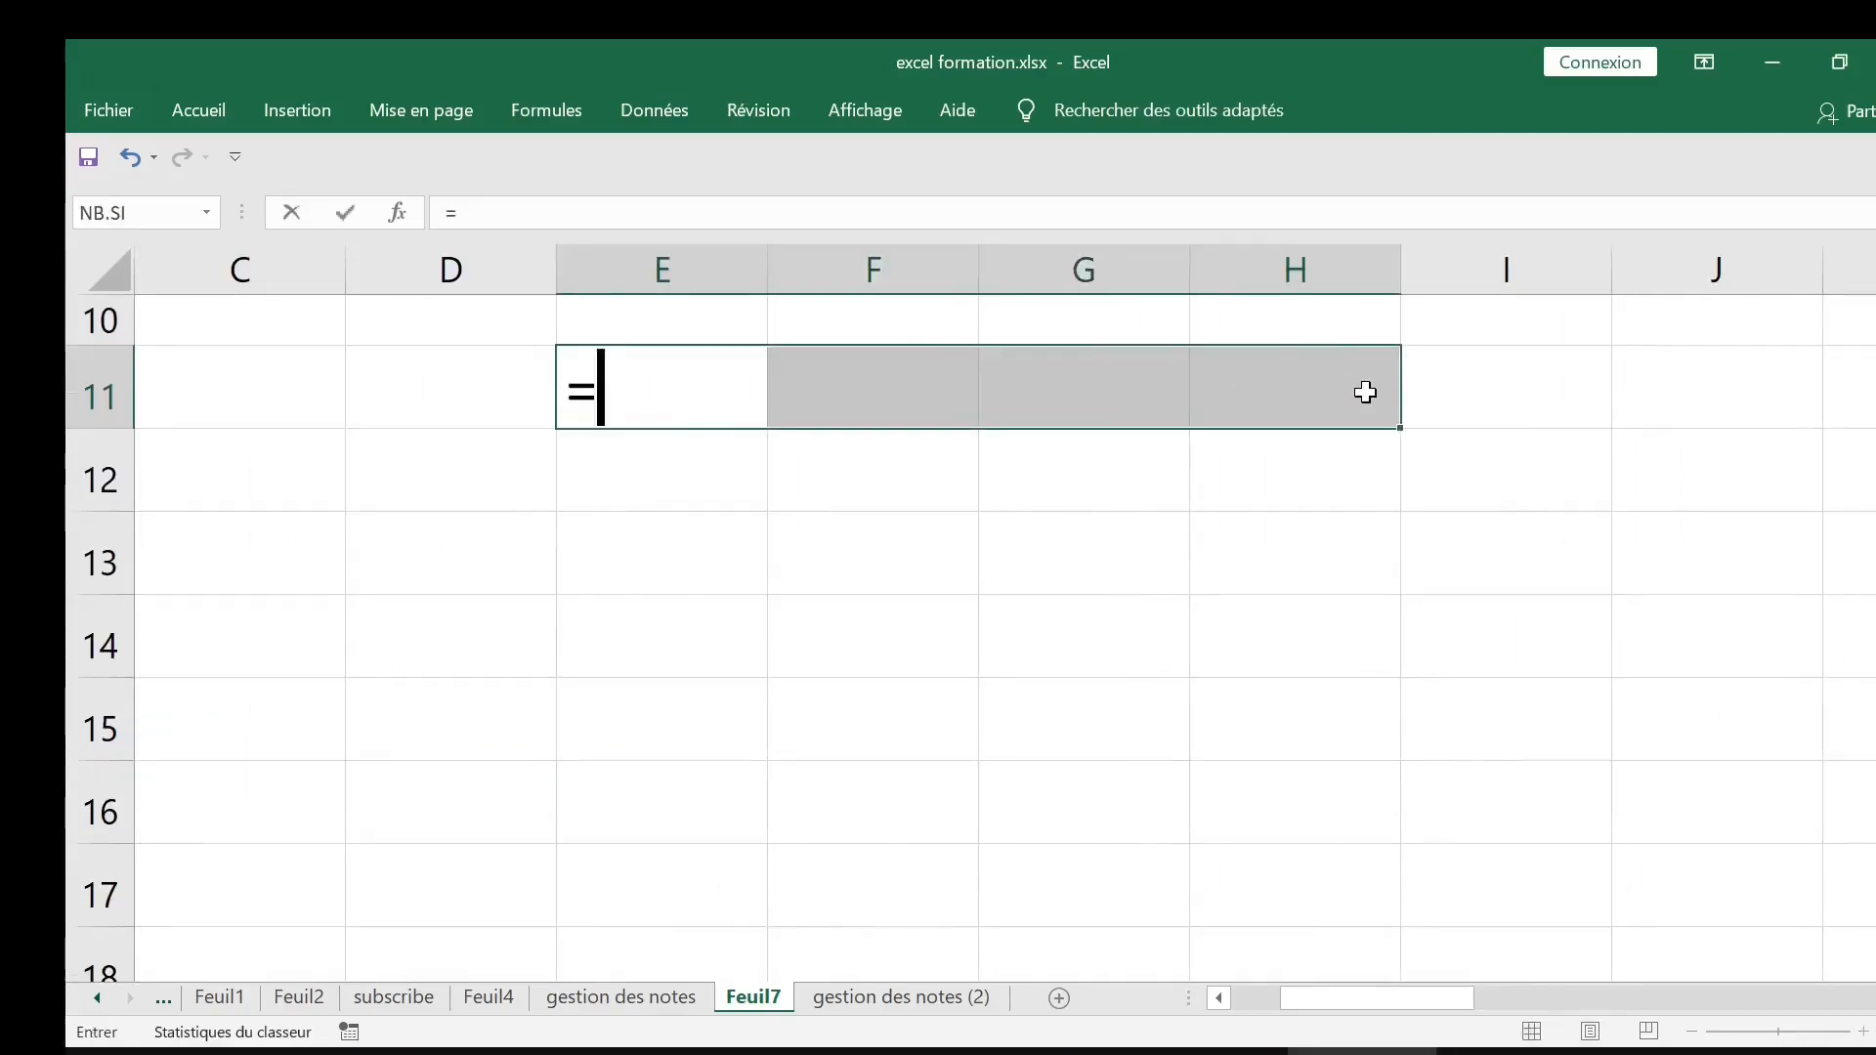
text(alea)
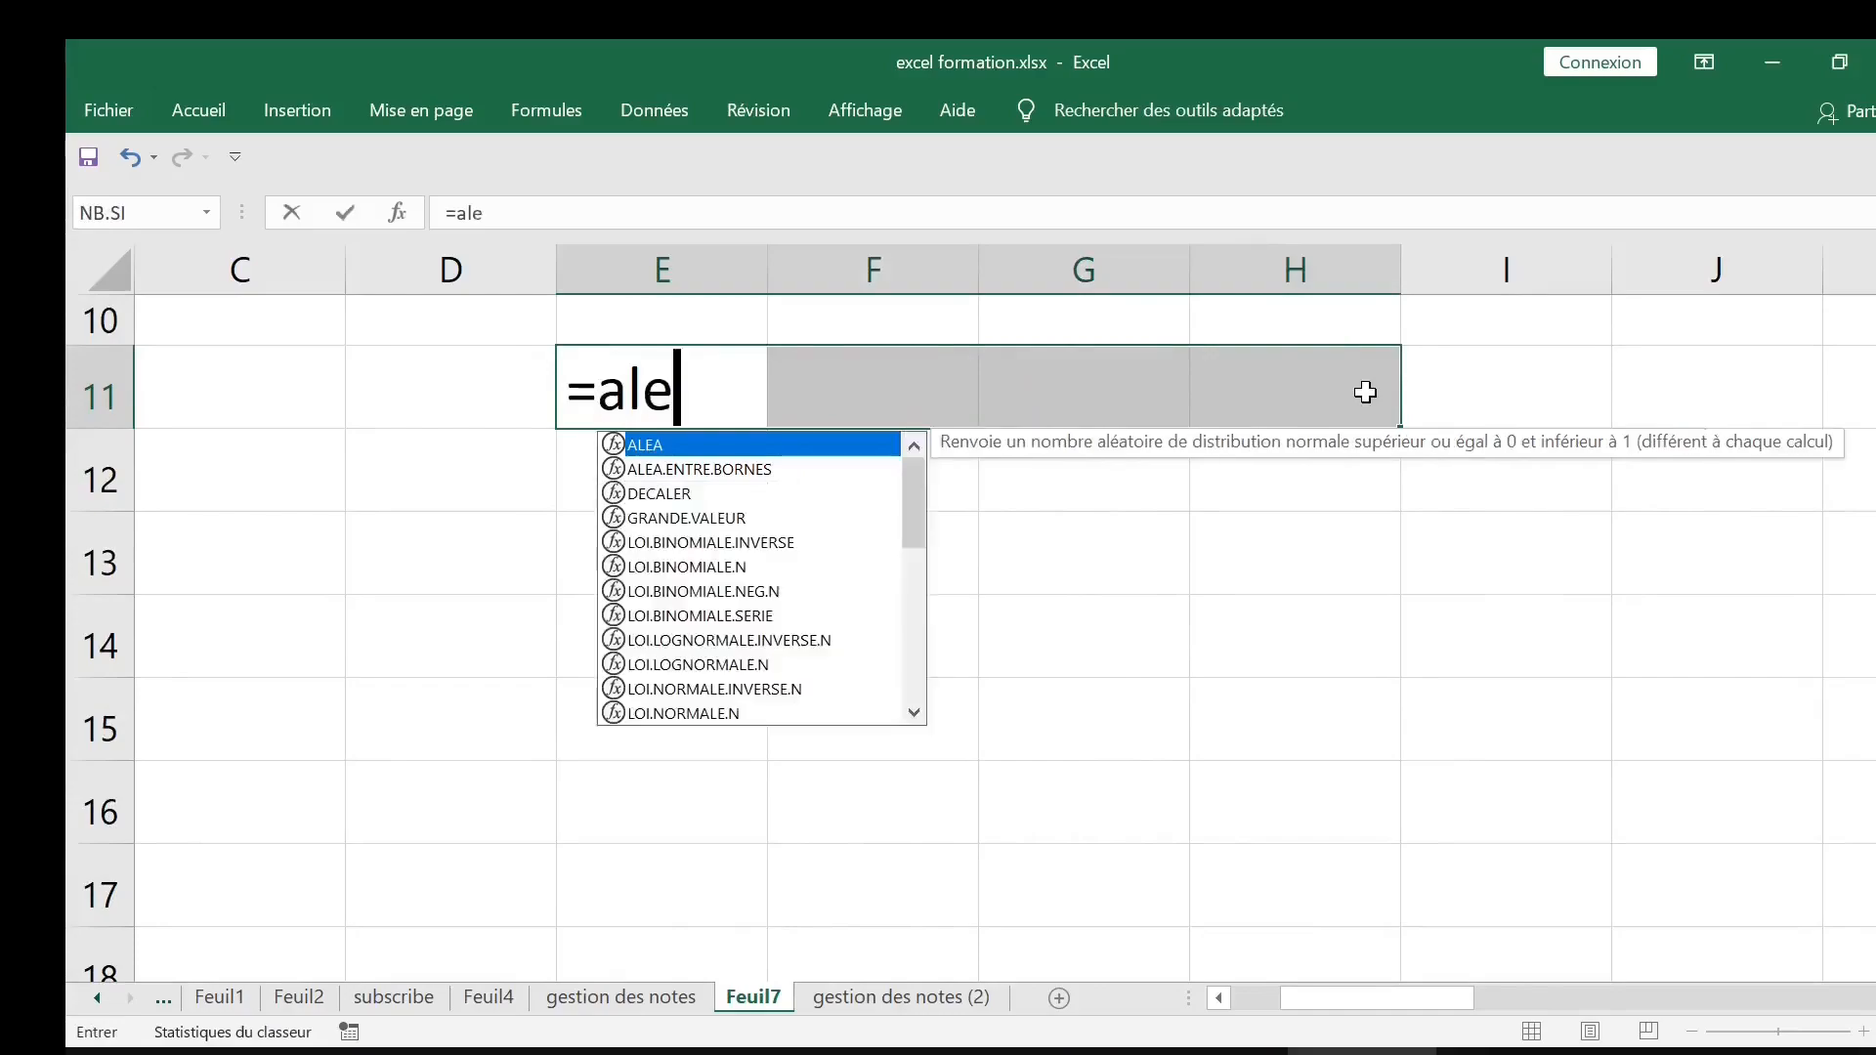
click(696, 471)
double_click(693, 471)
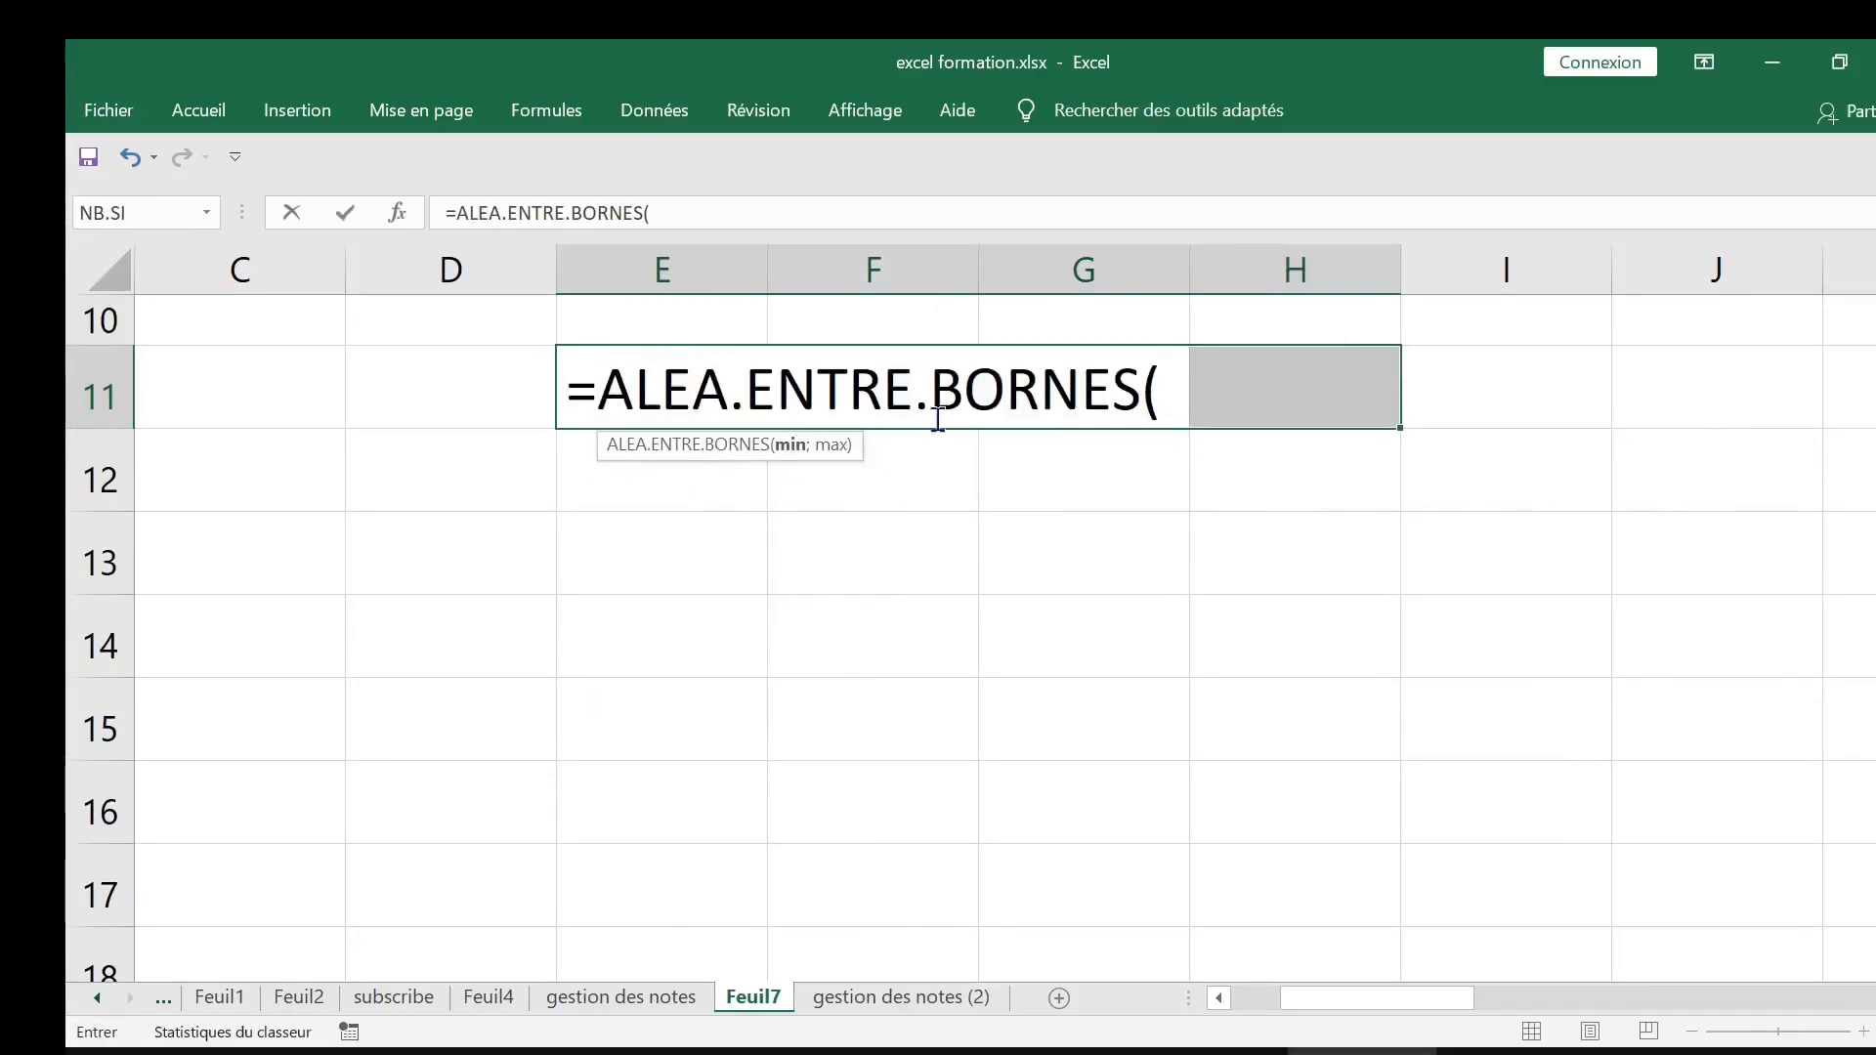
text(-10:)
key(BackSpace)
text(;10)
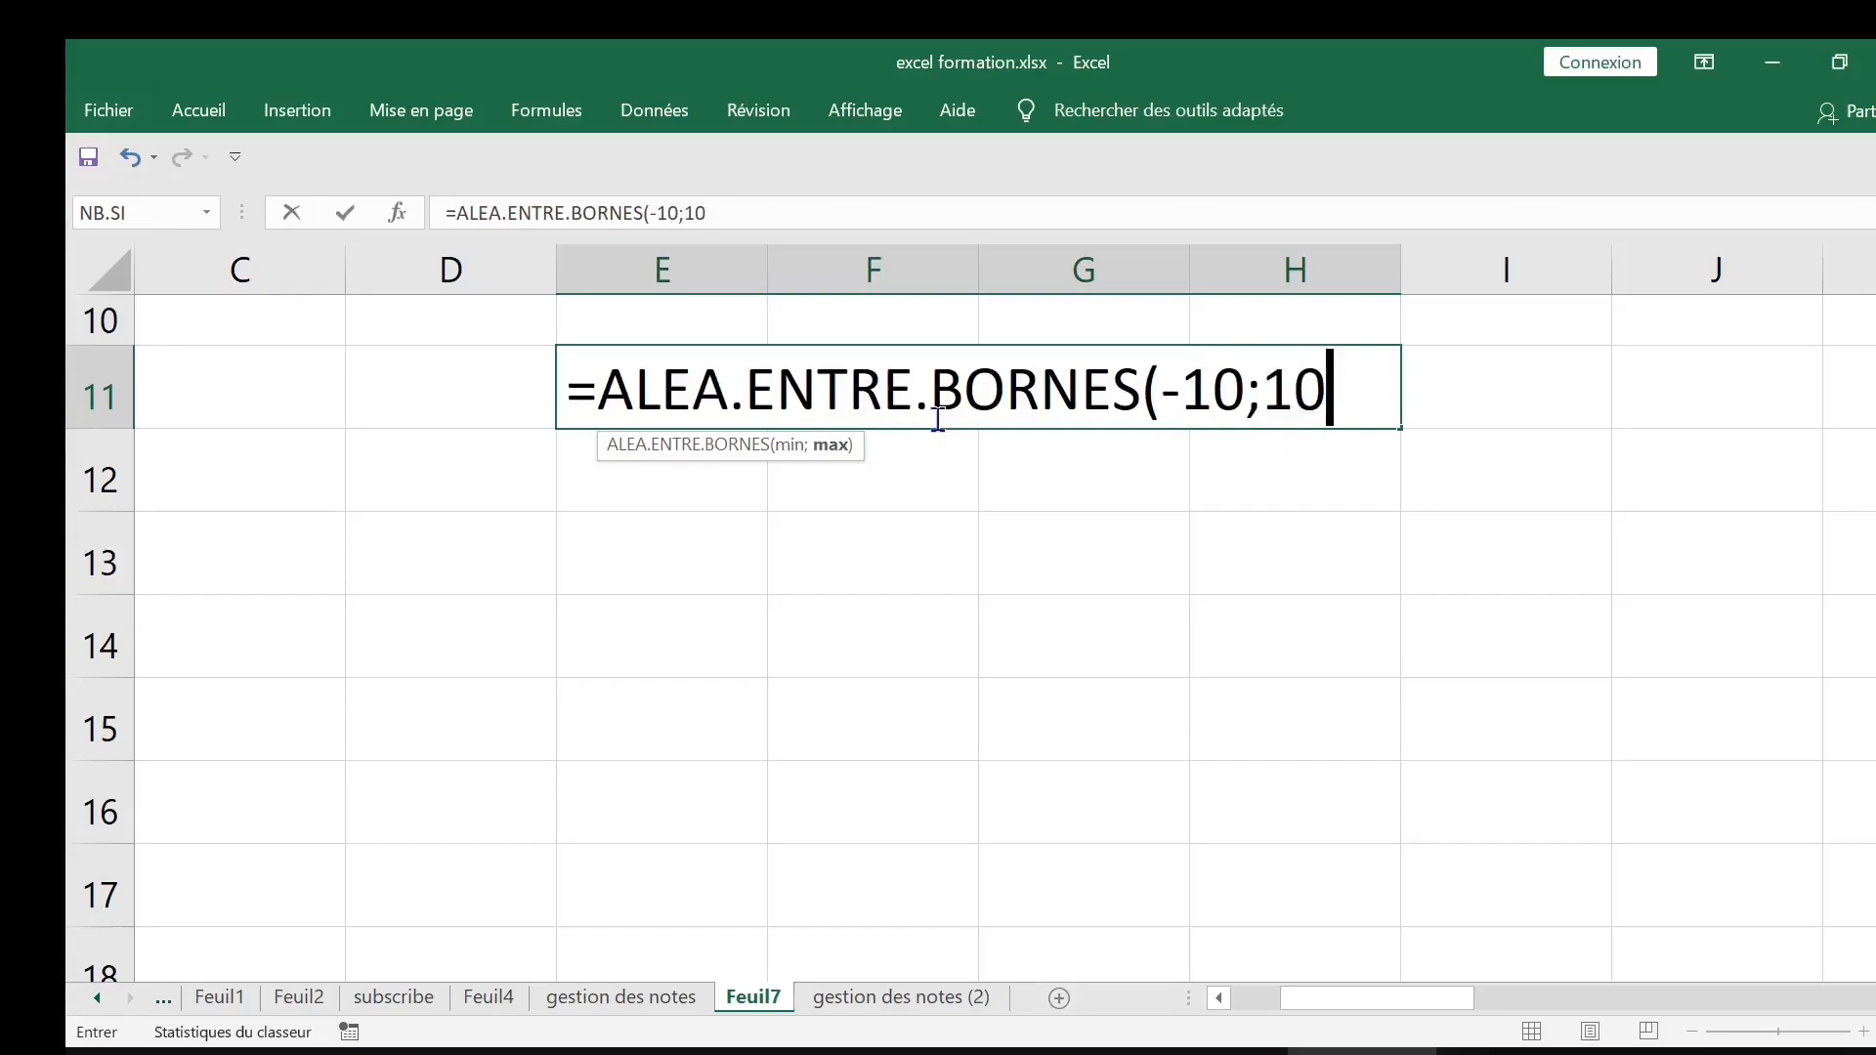
text())
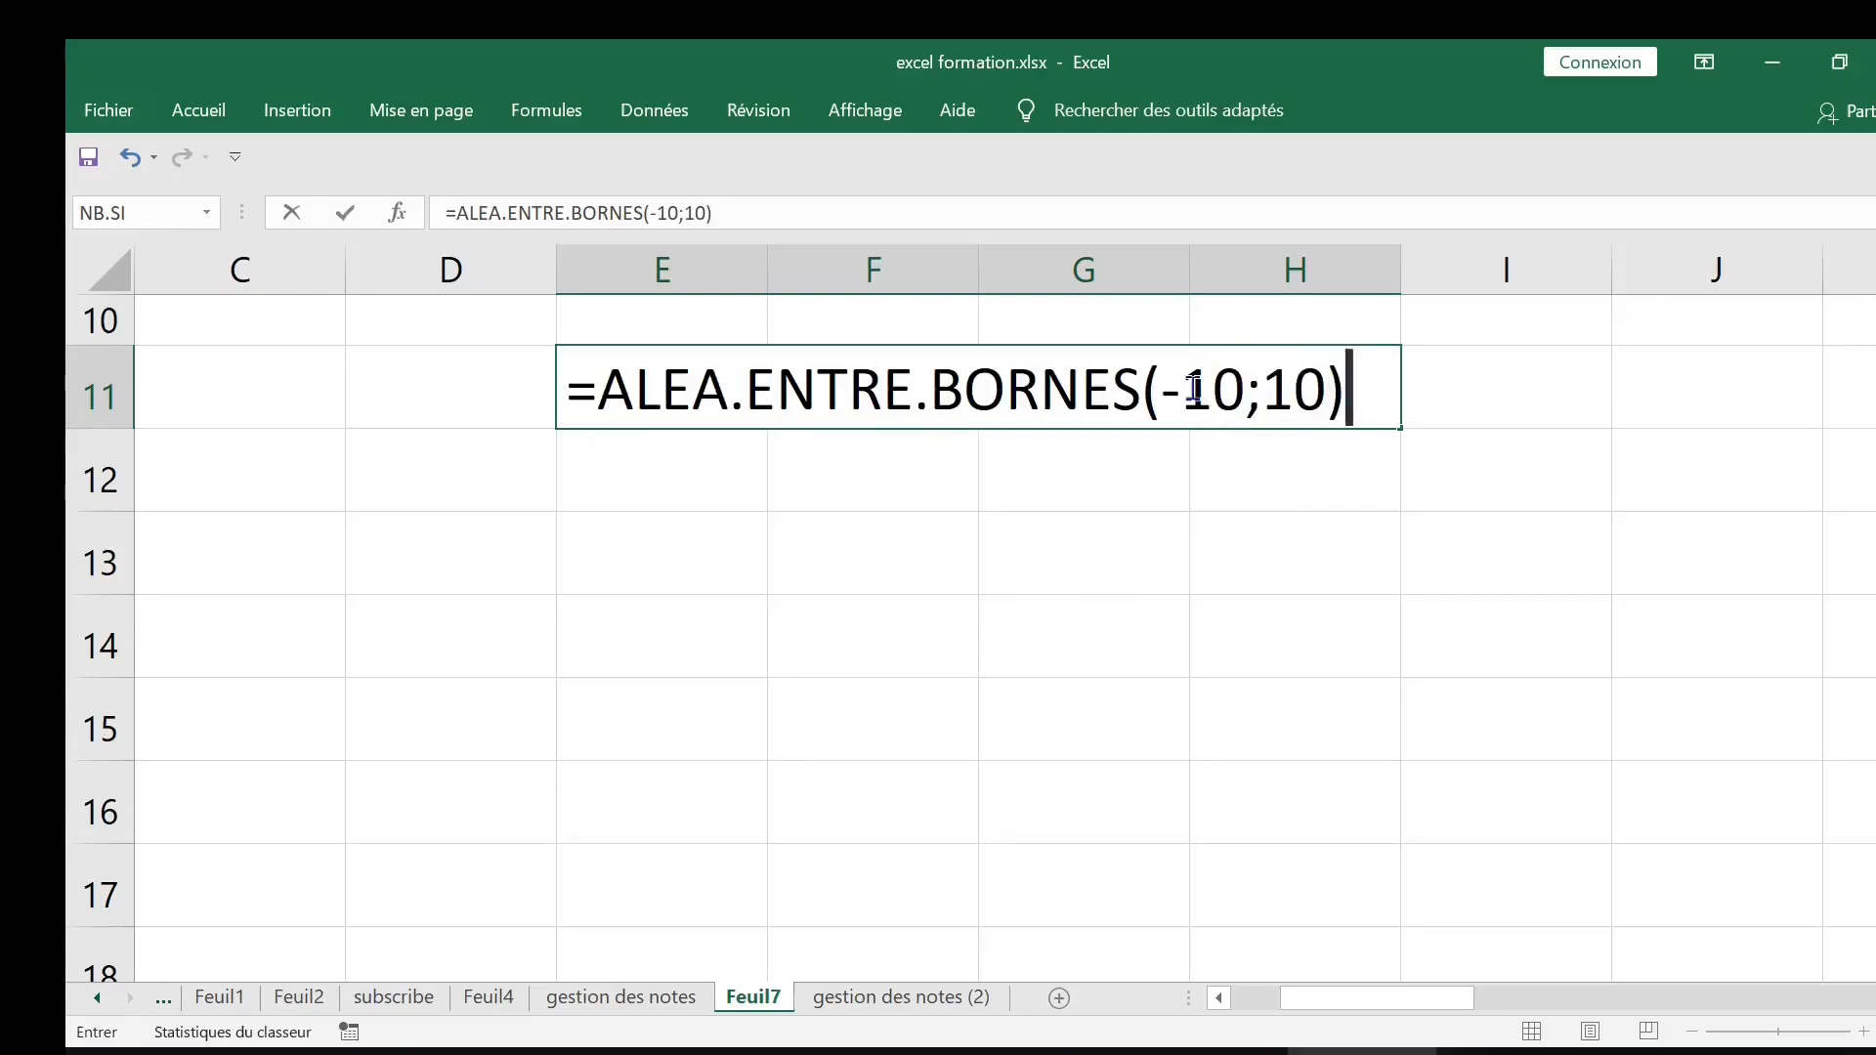
key(Return)
click(671, 402)
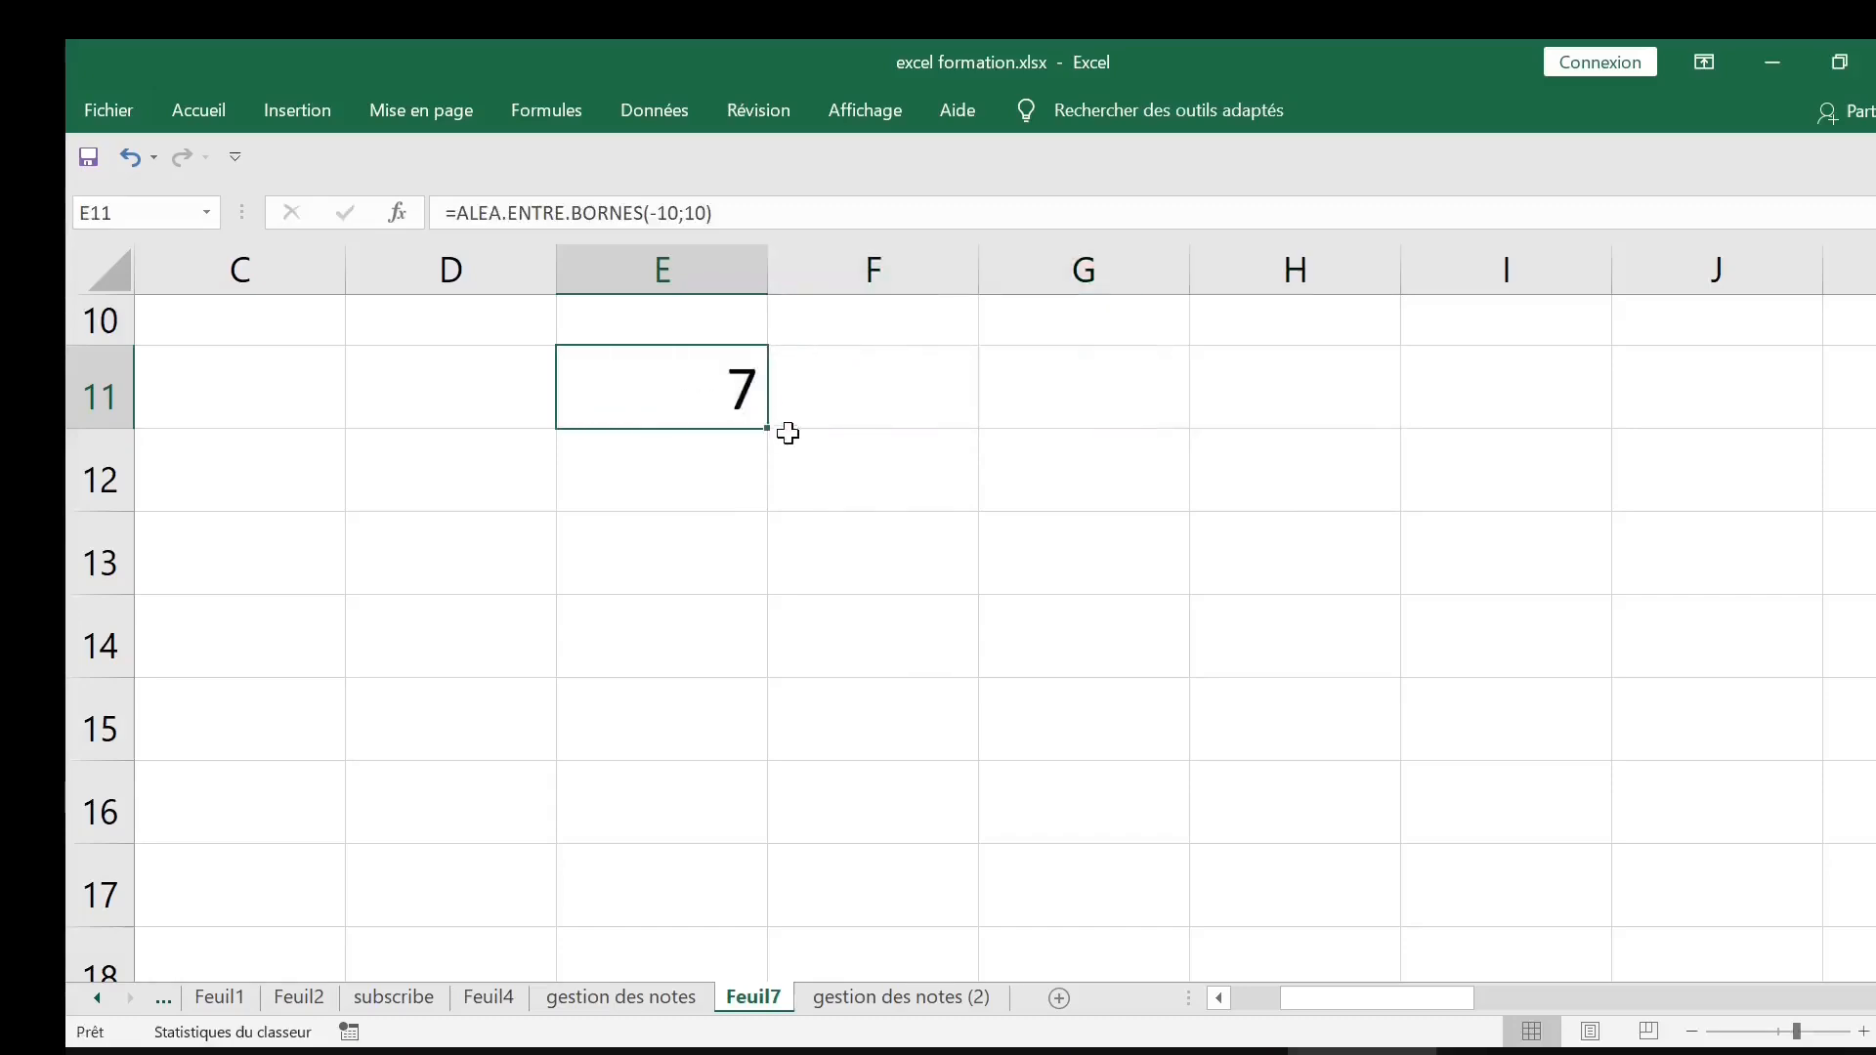
drag(770, 430, 1536, 430)
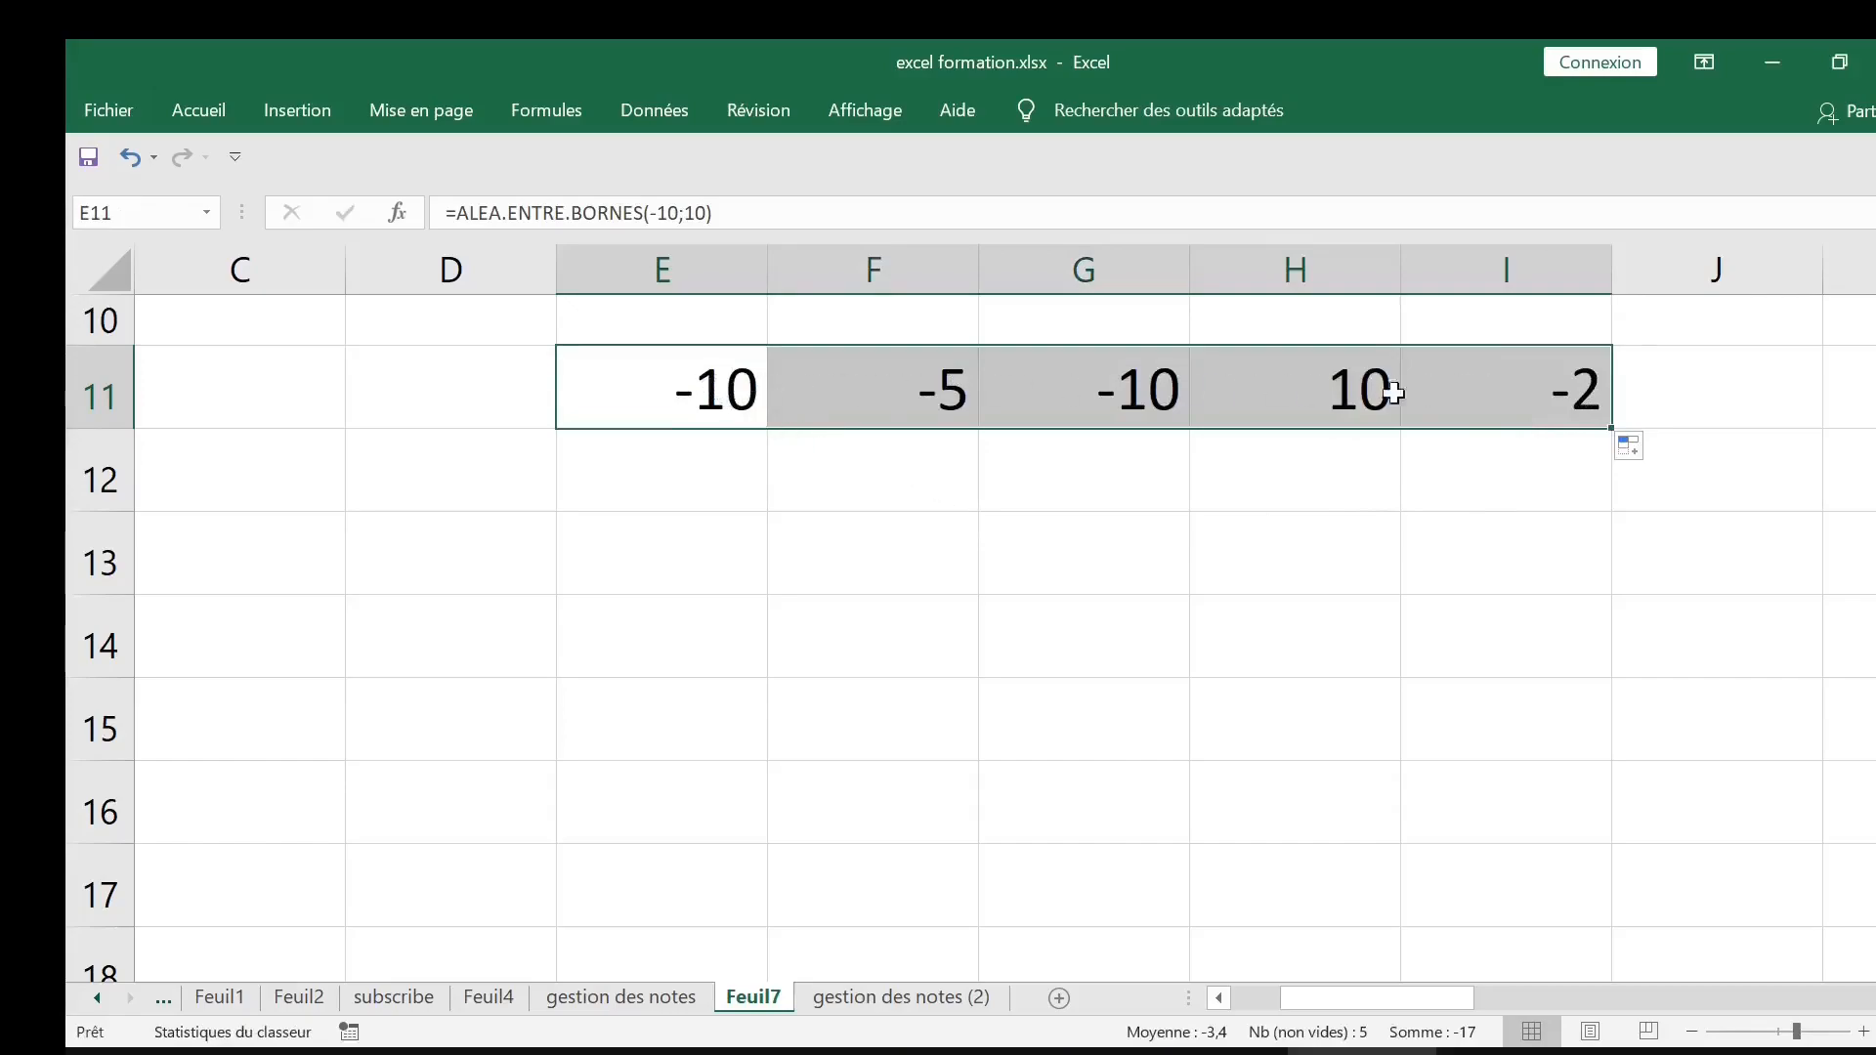
Start a new conditional formatting rule for E11:I11 that uses a formula to determine the cells to format
drag(703, 391, 1504, 393)
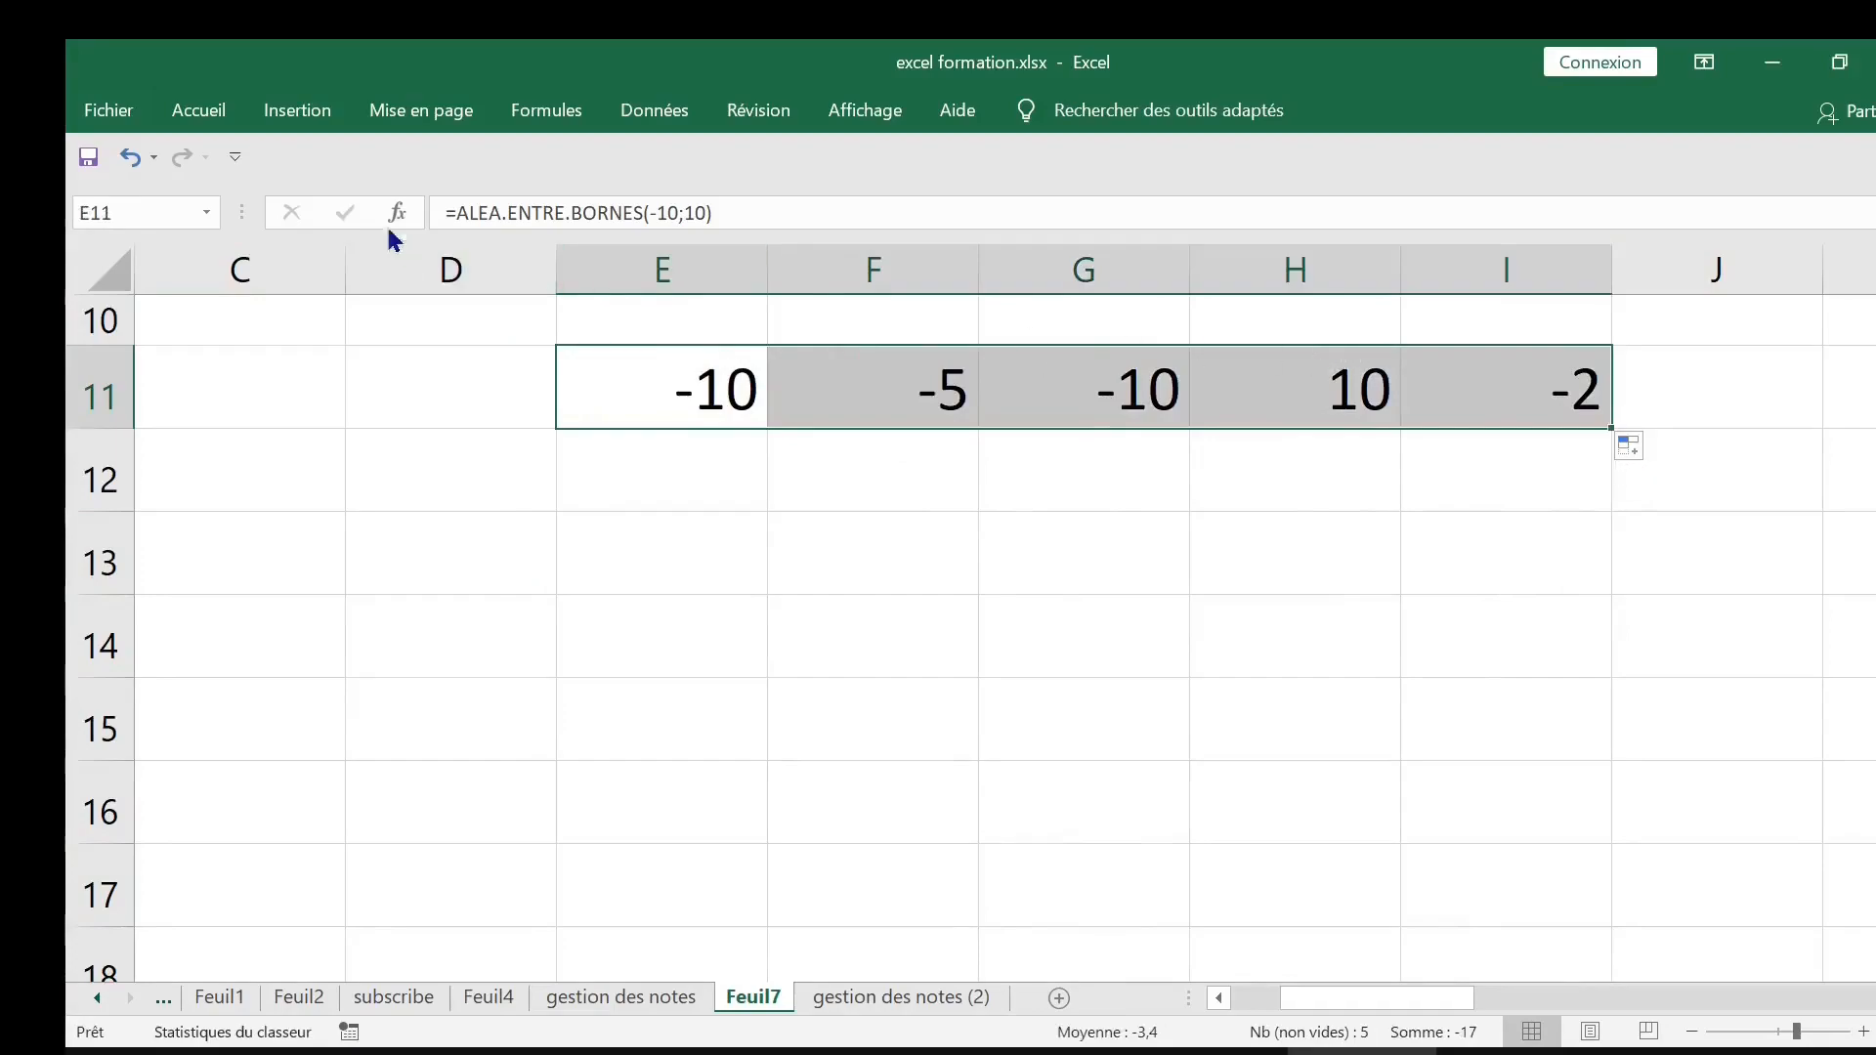
click(212, 117)
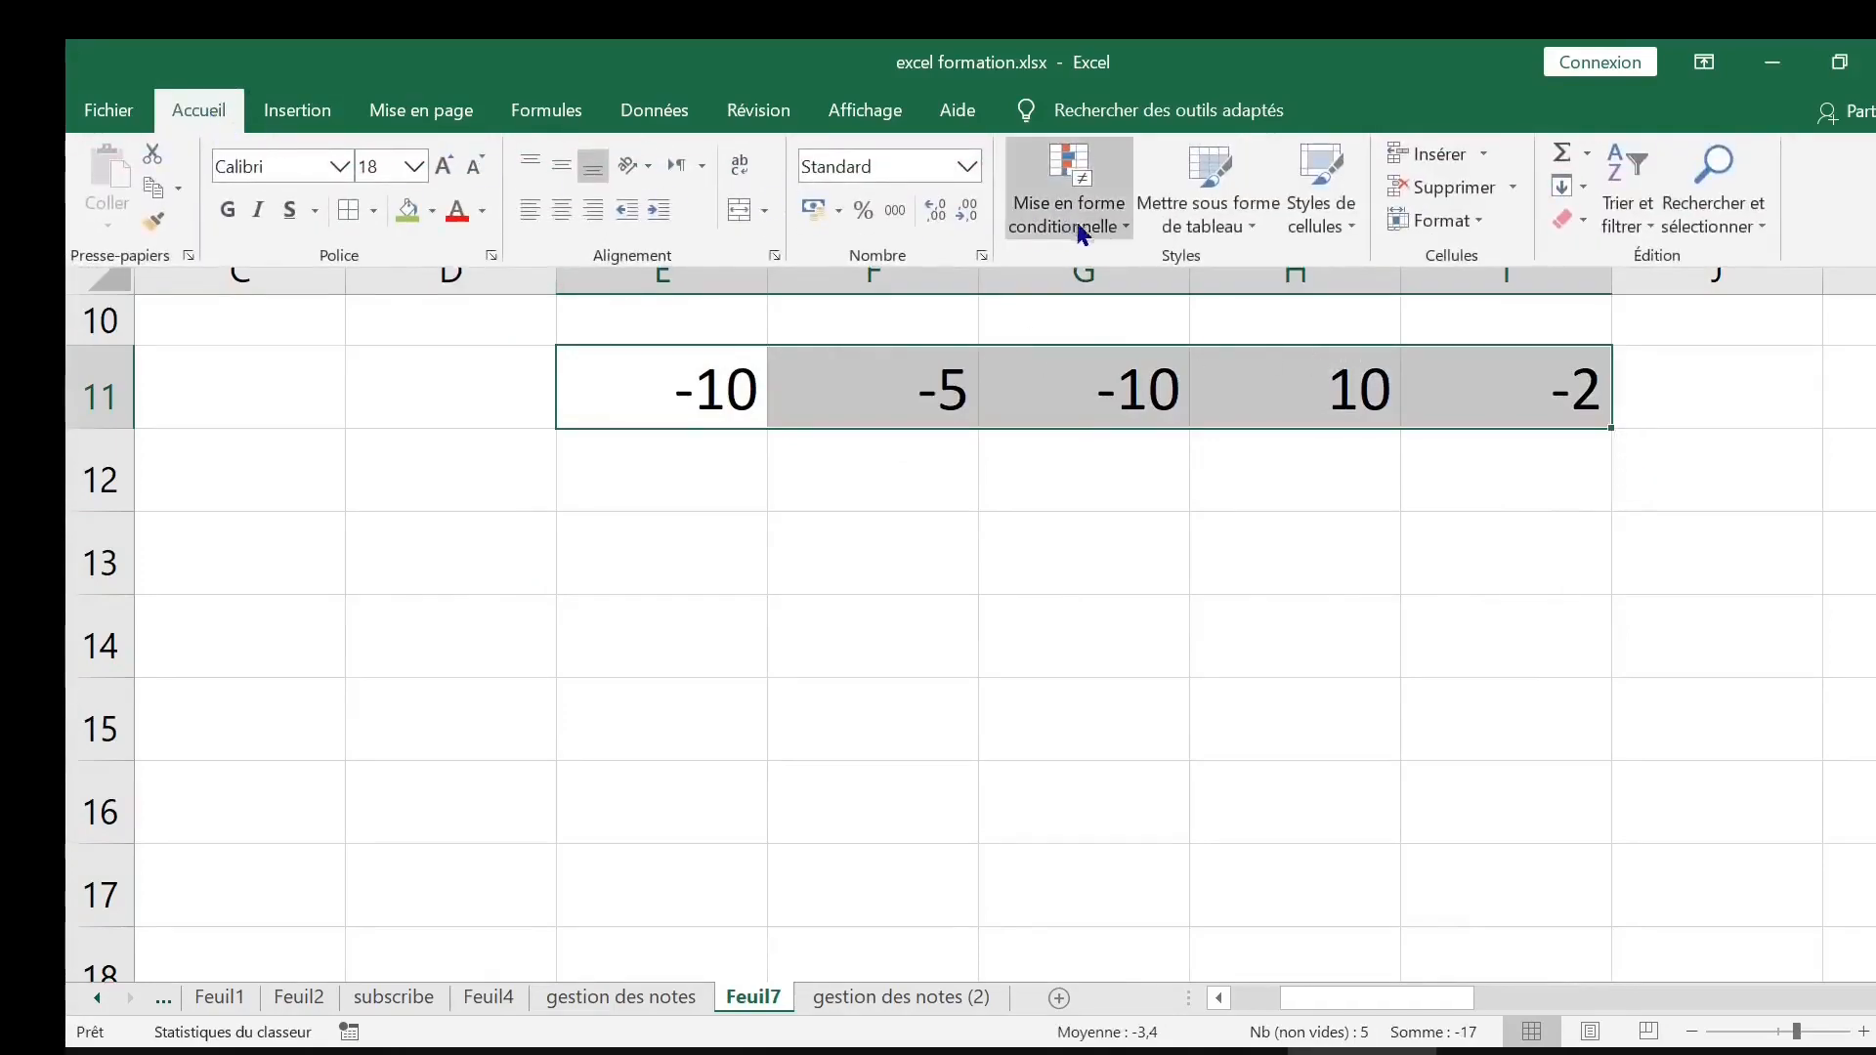
click(1123, 232)
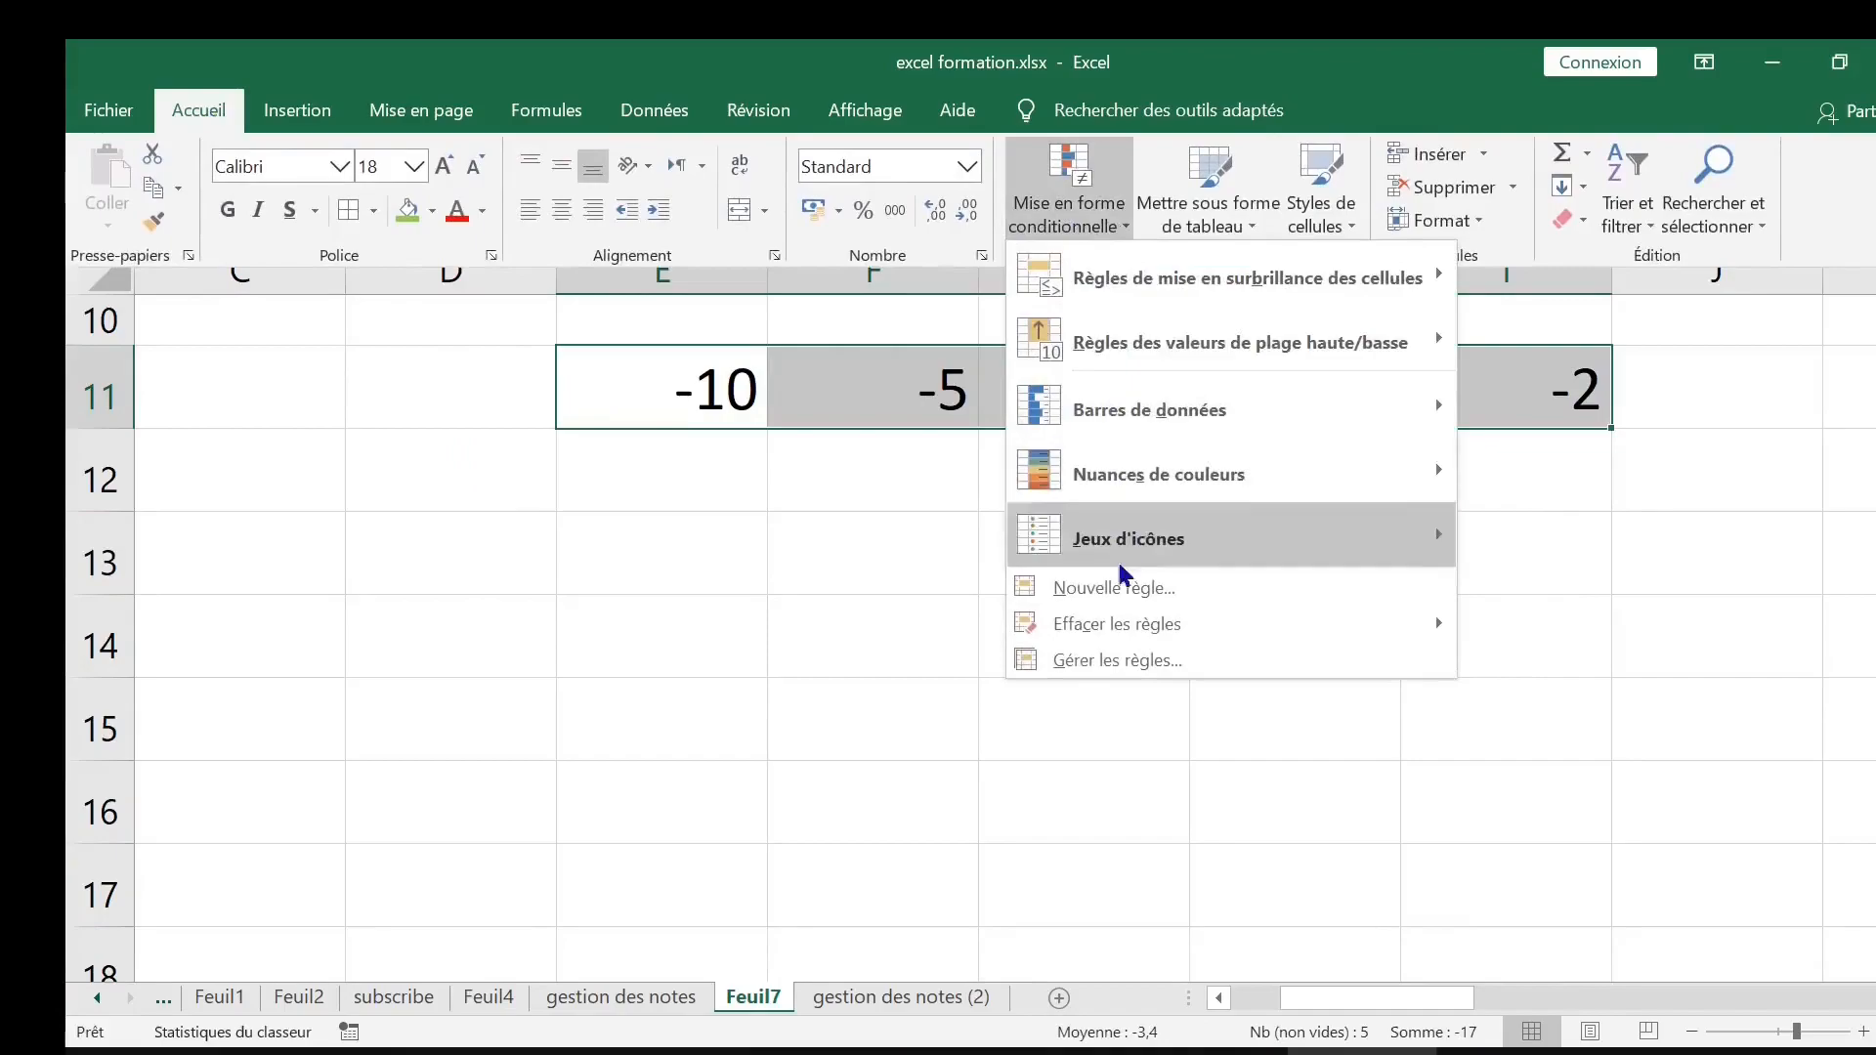
click(1146, 662)
click(753, 360)
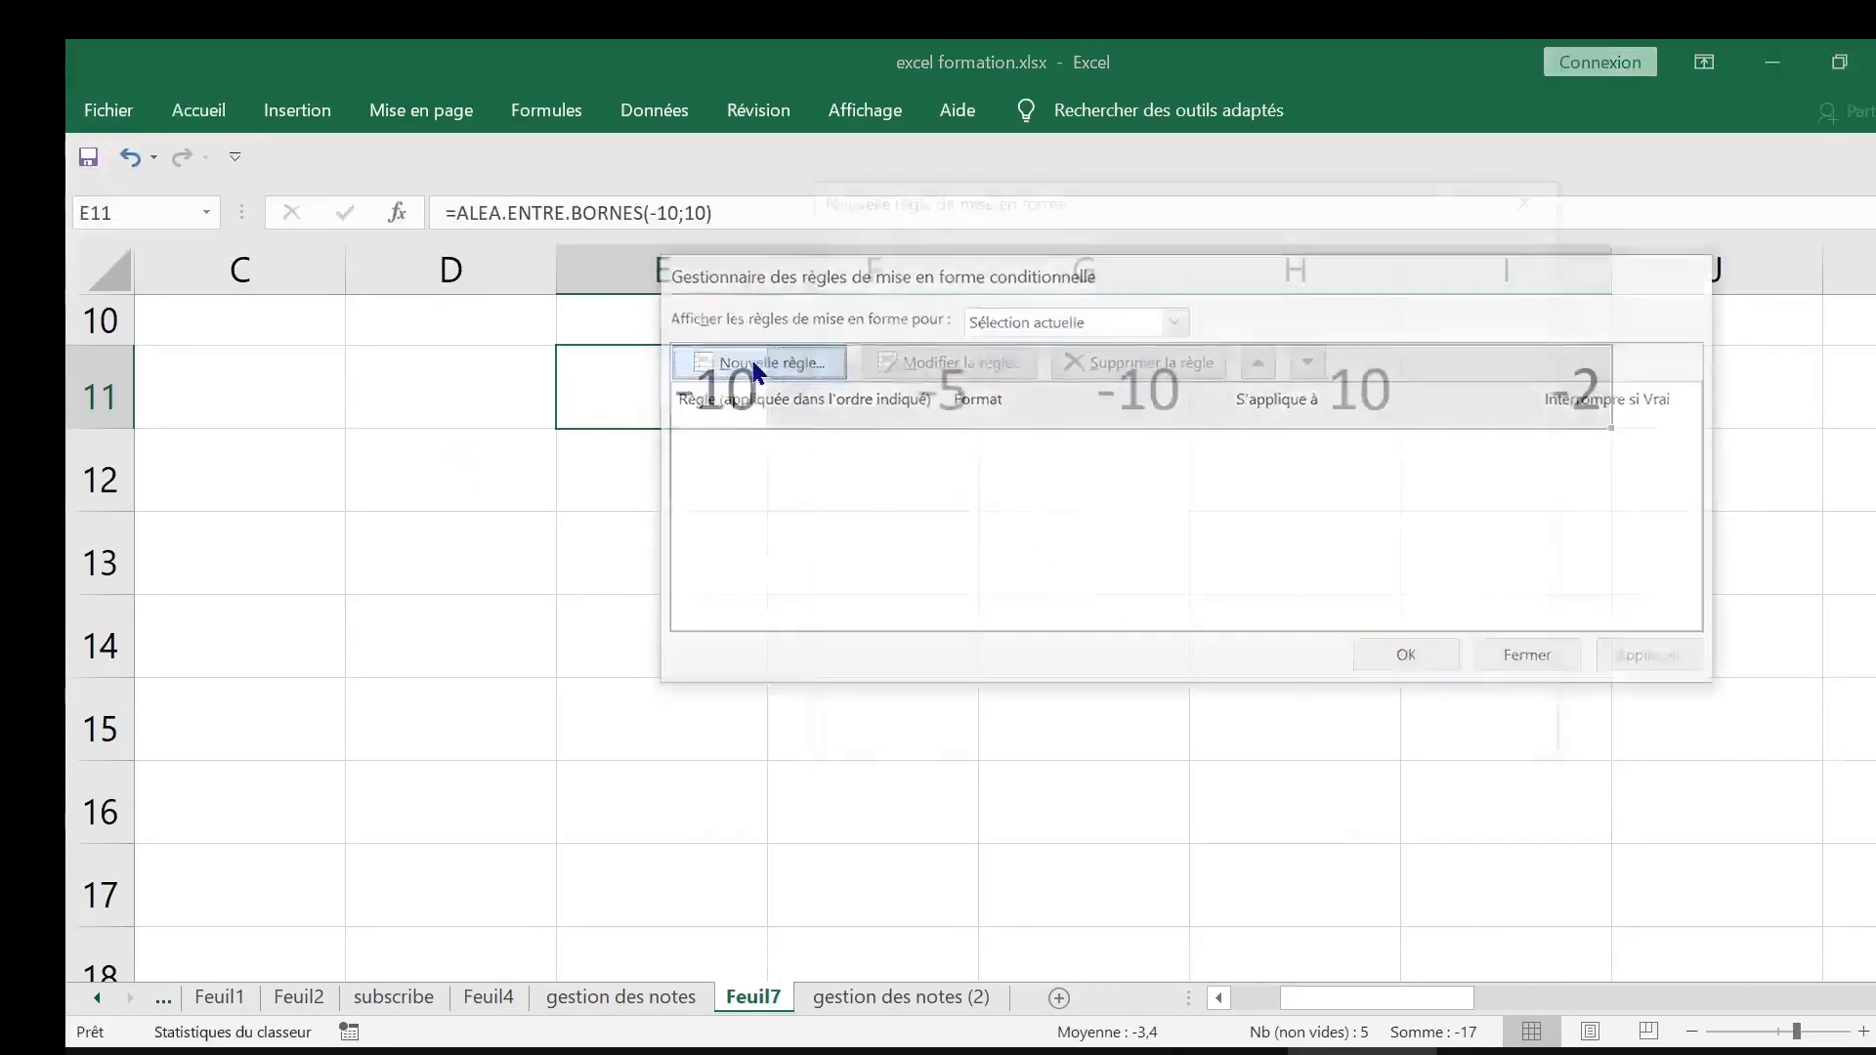
click(923, 411)
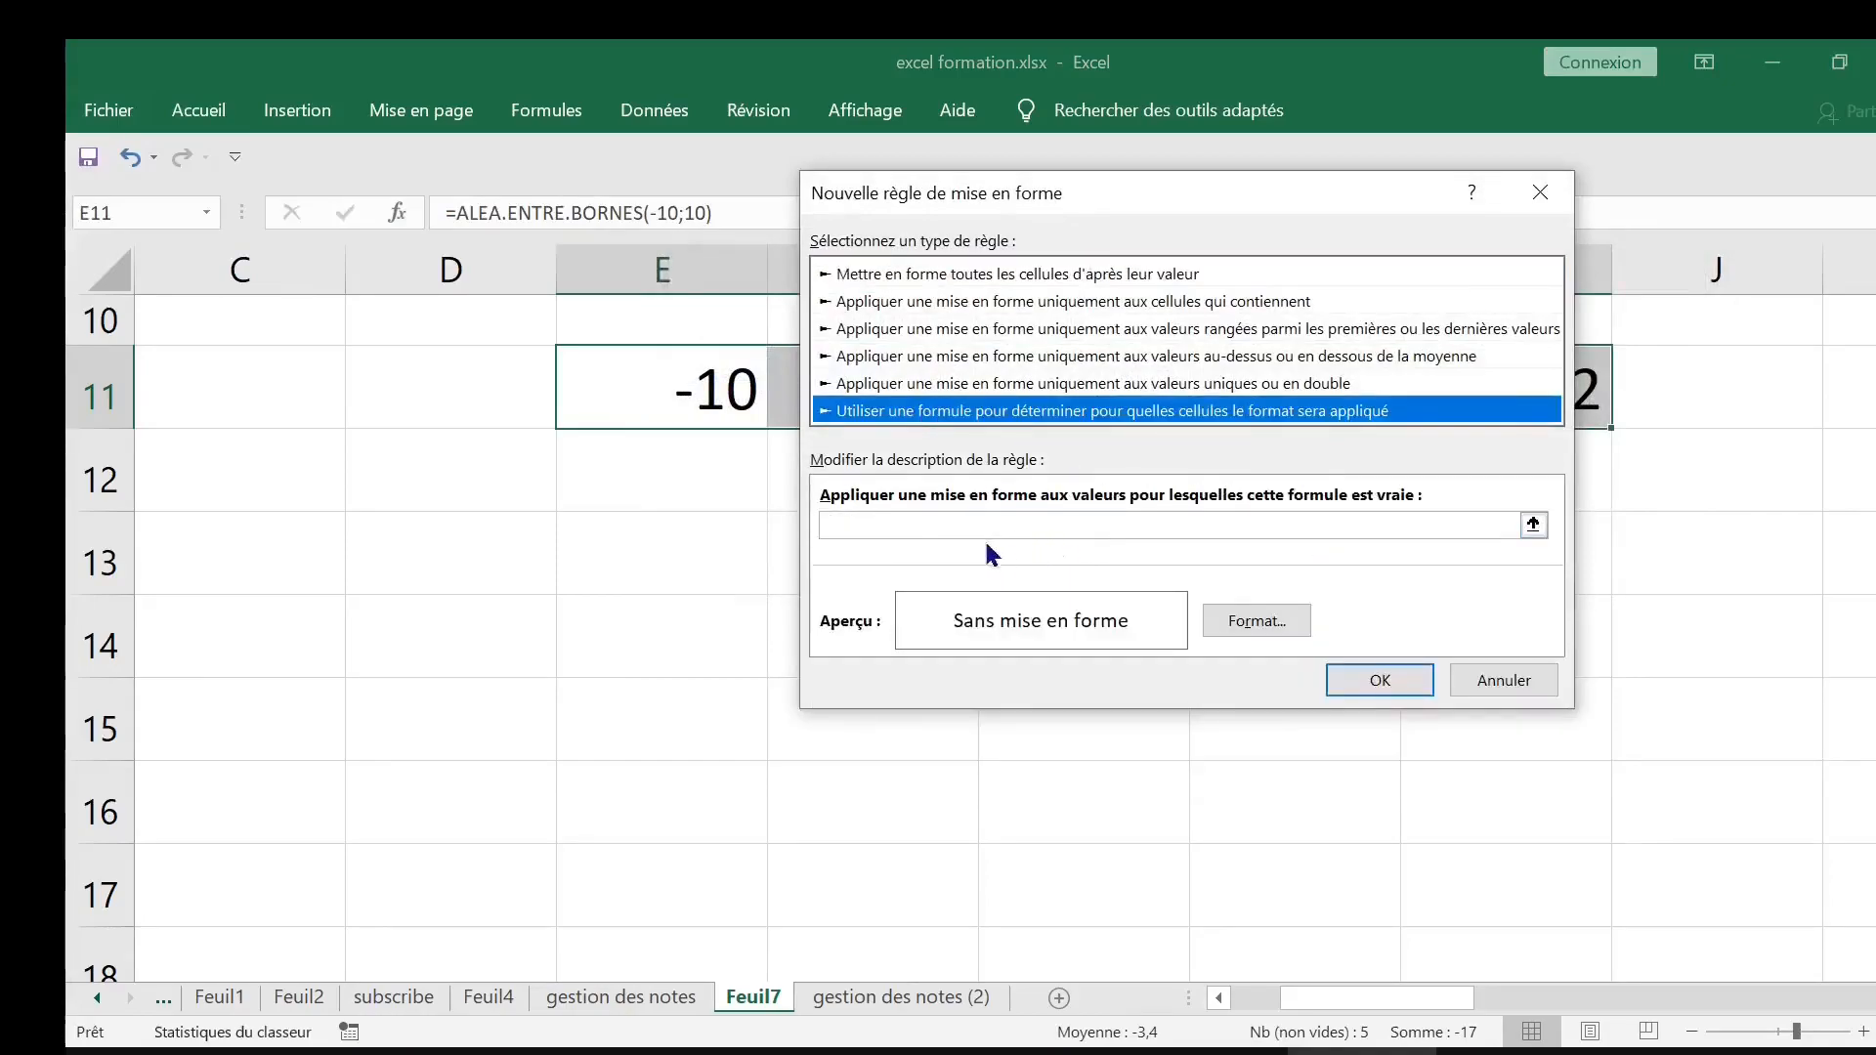
Enter =E11<0 as the rule's condition, using a relative reference to E11
click(870, 523)
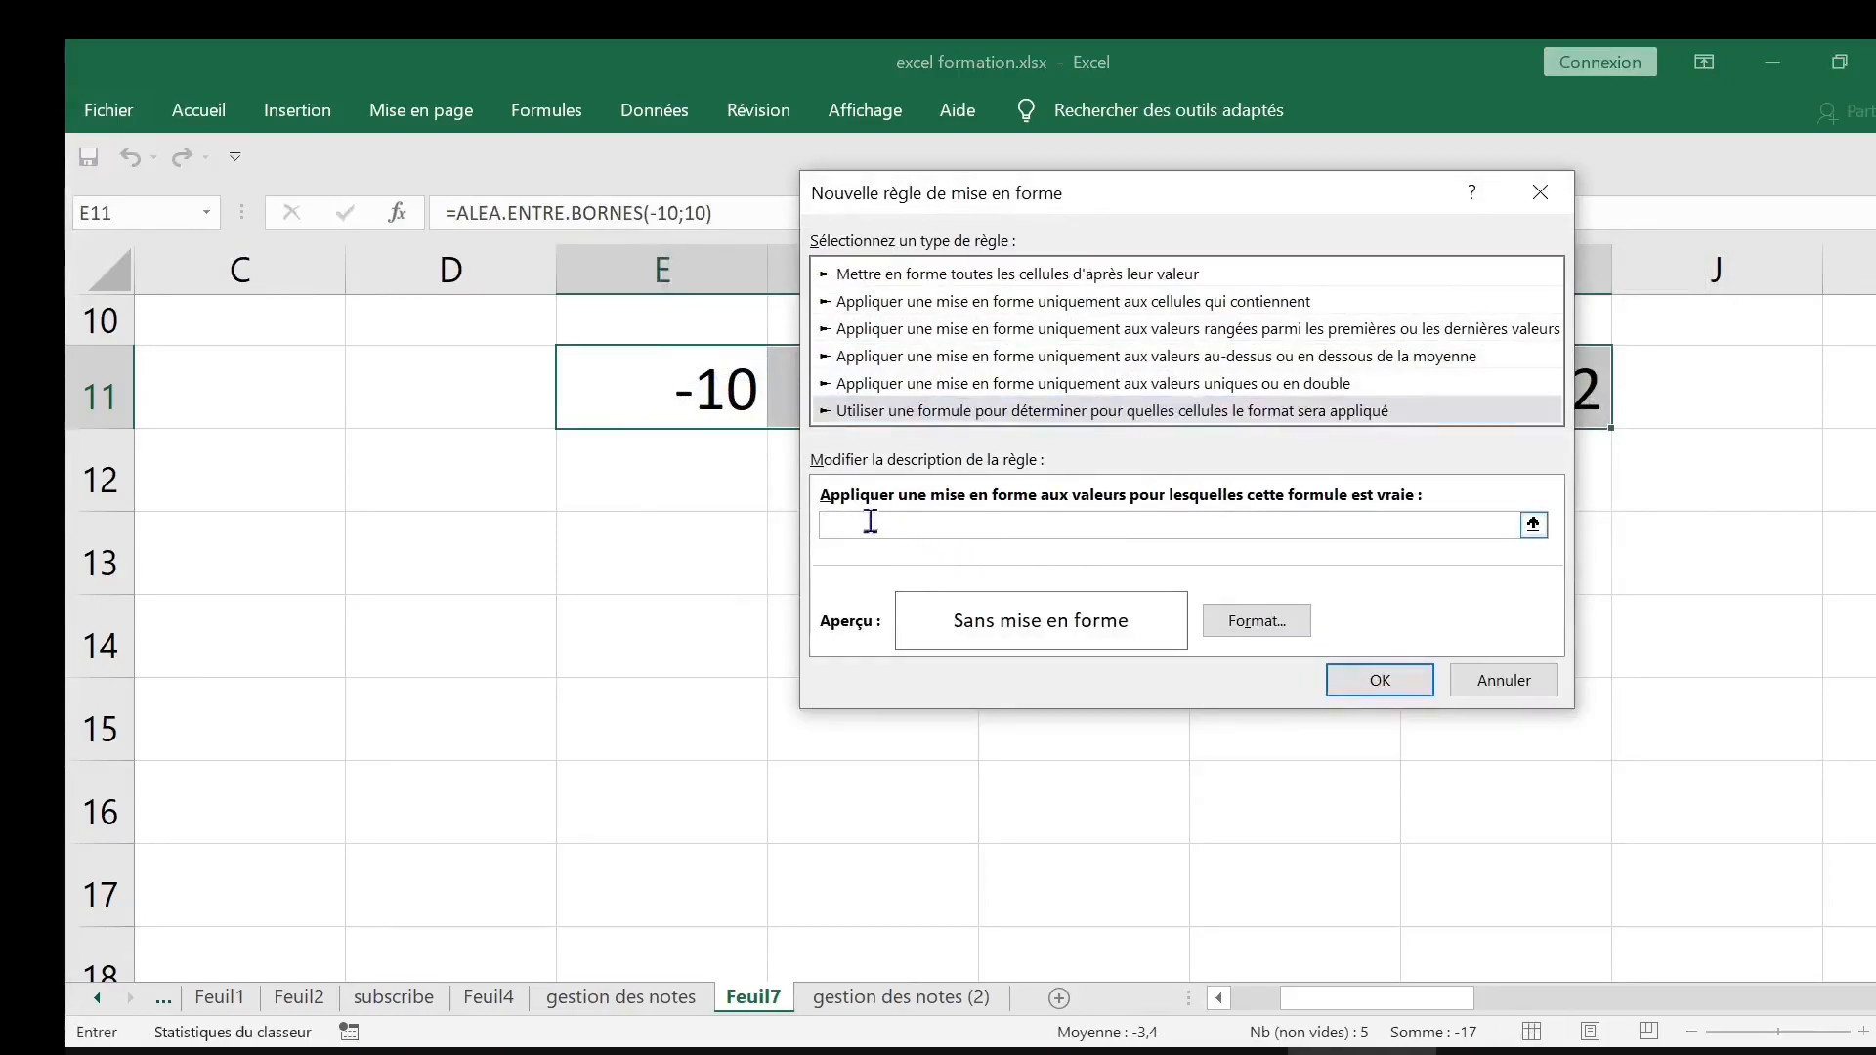
text(=)
drag(1058, 188, 1184, 474)
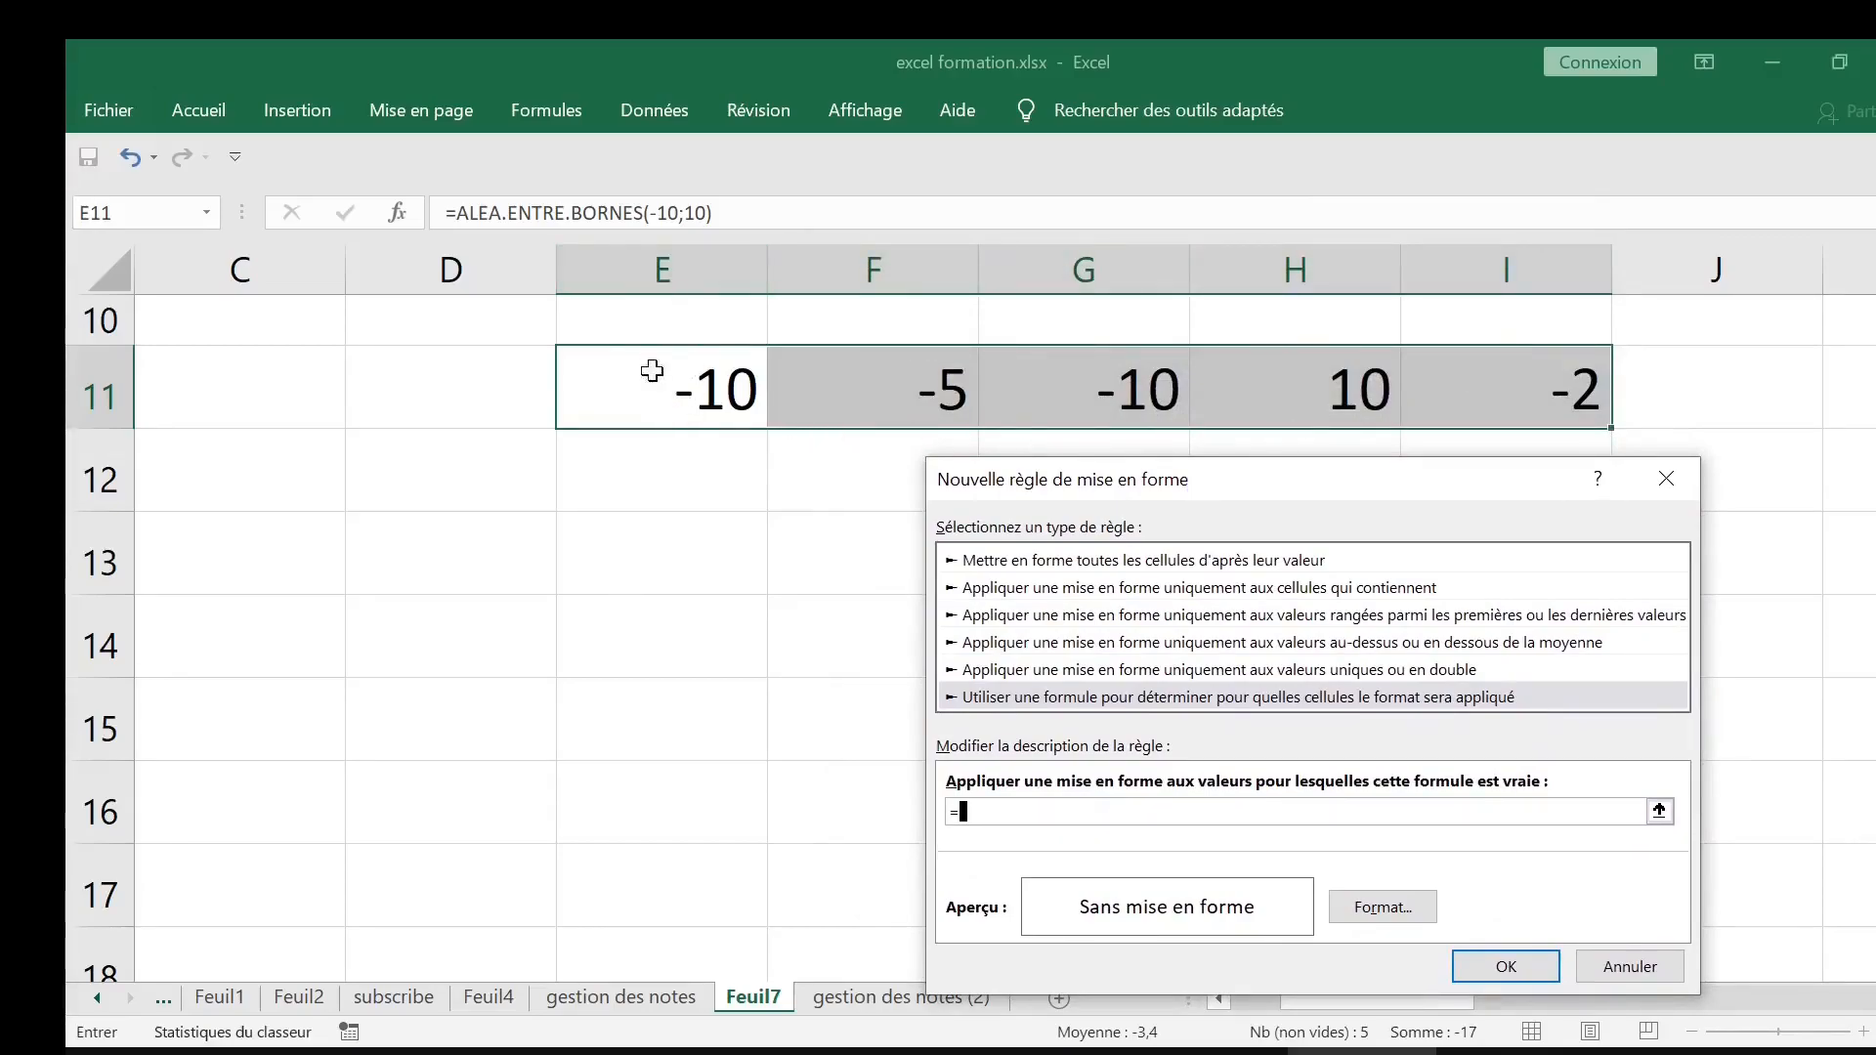
drag(1013, 483, 1161, 290)
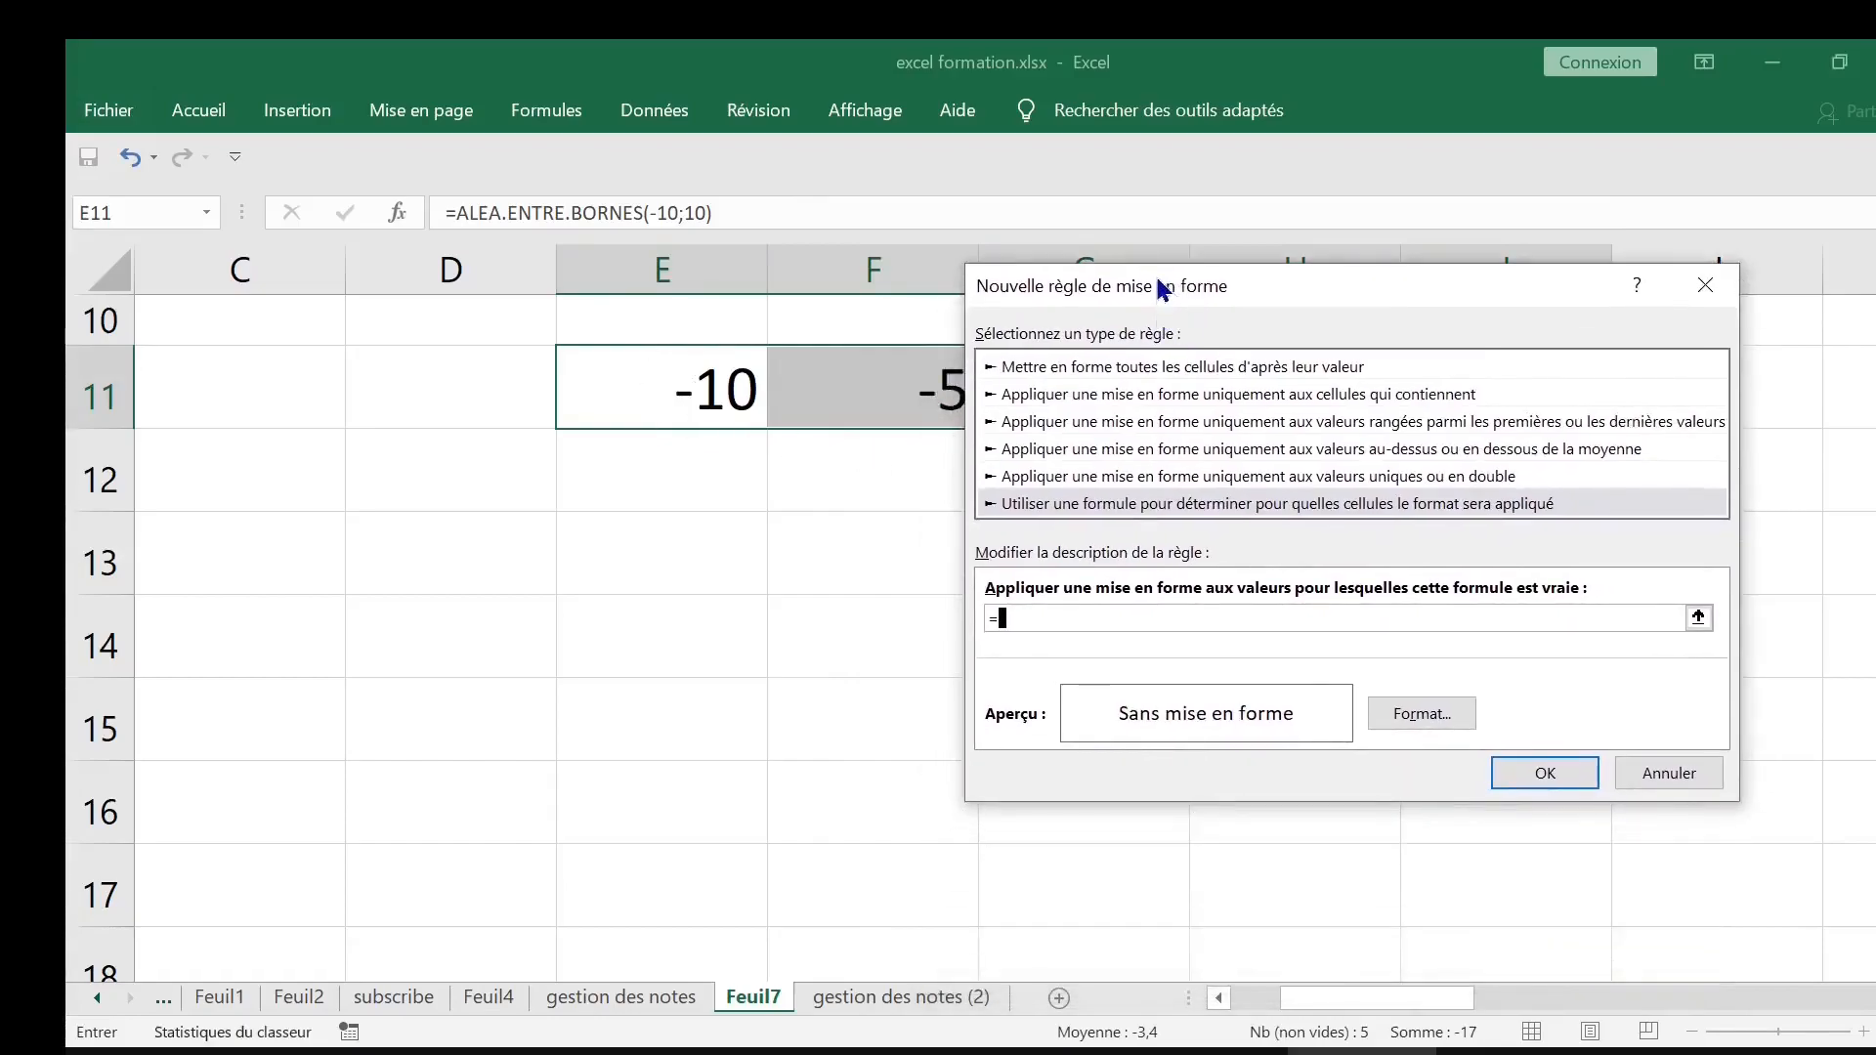
click(687, 389)
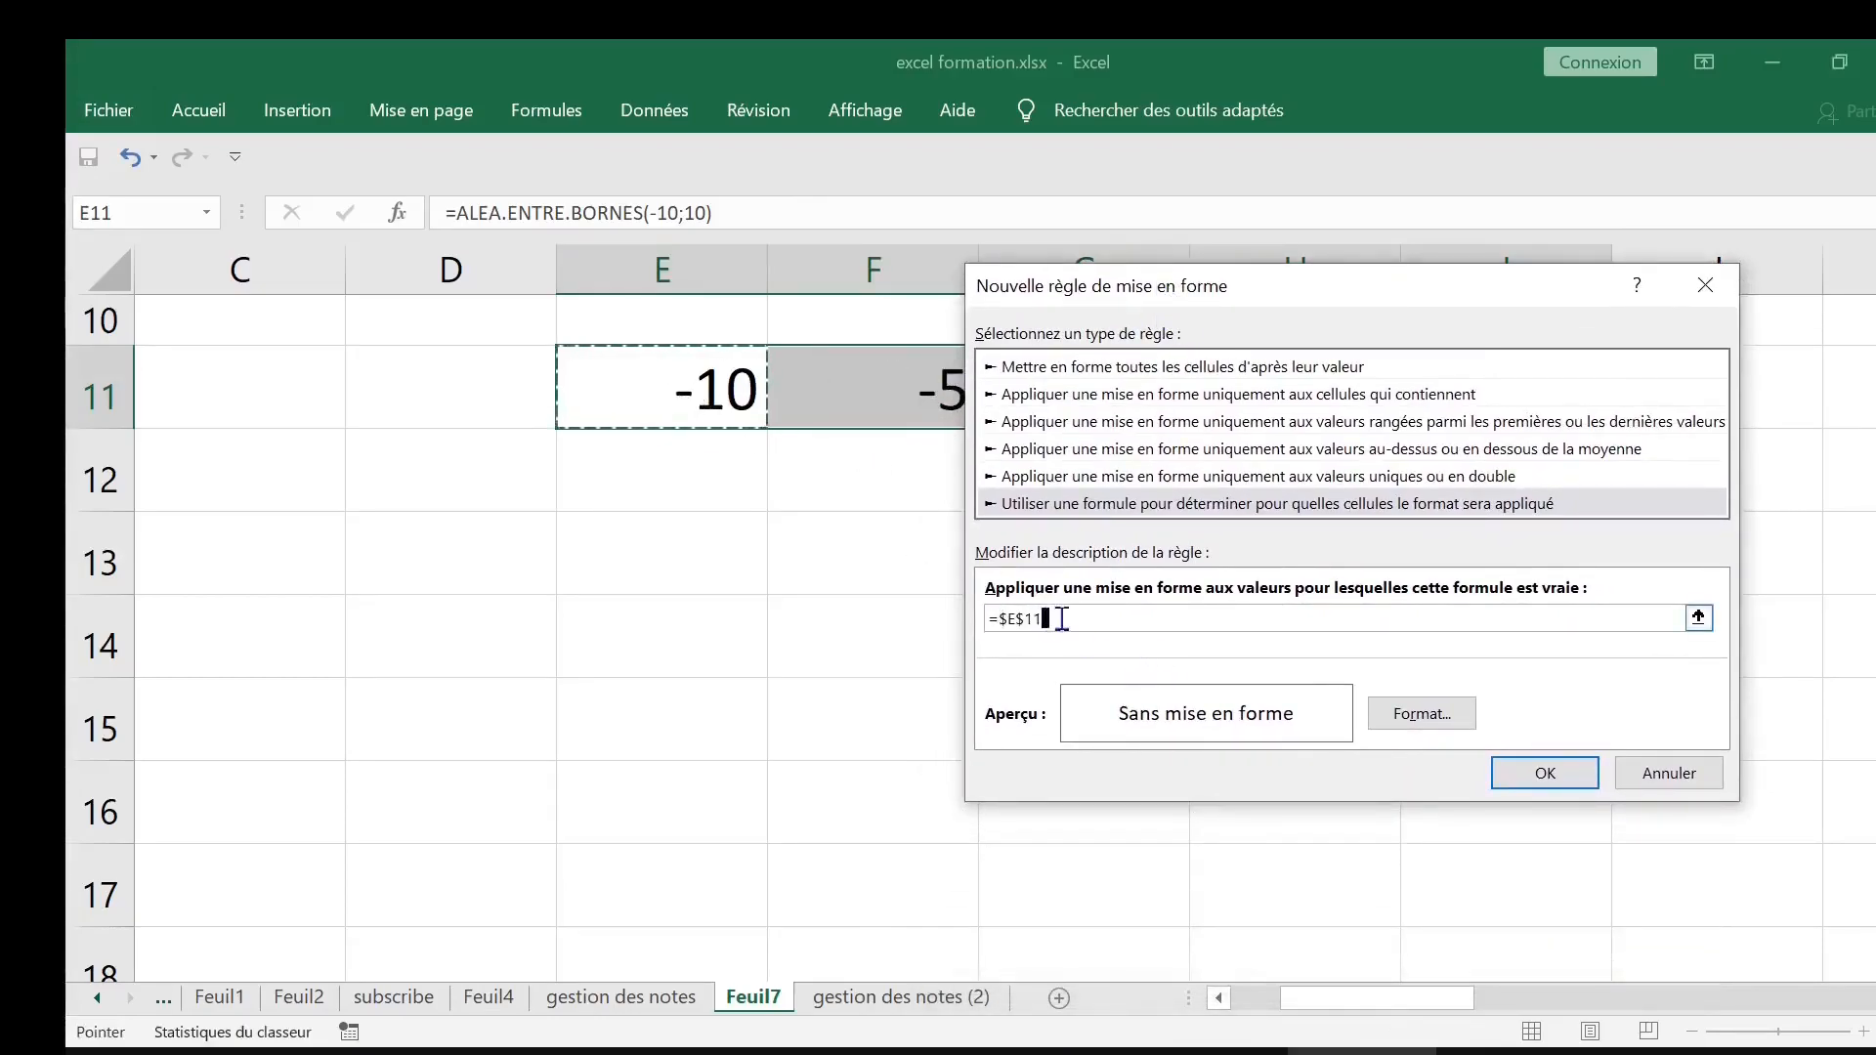
drag(1302, 298, 1131, 240)
drag(888, 552, 817, 554)
click(837, 557)
key(shift+Right)
key(F4)
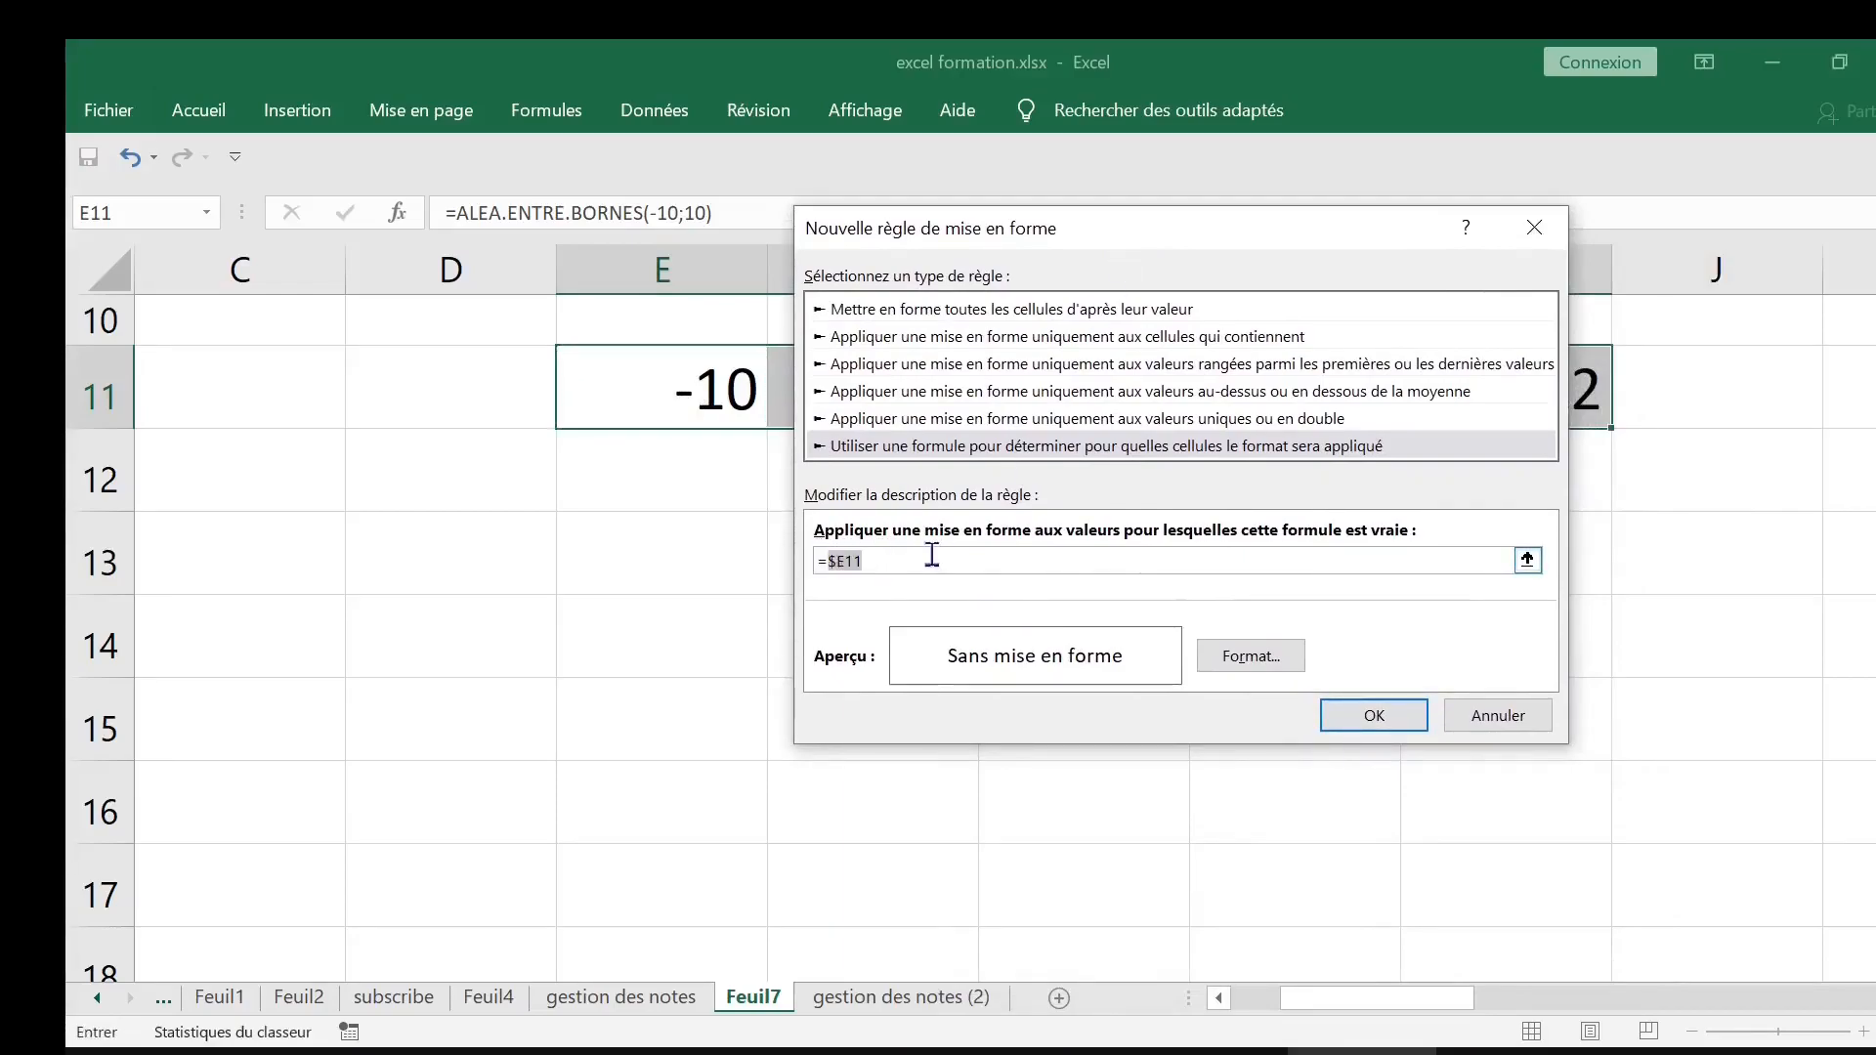
click(932, 555)
text(0)
key(BackSpace)
Set the rule's format to a bold (Gras) font in standard red
click(1251, 657)
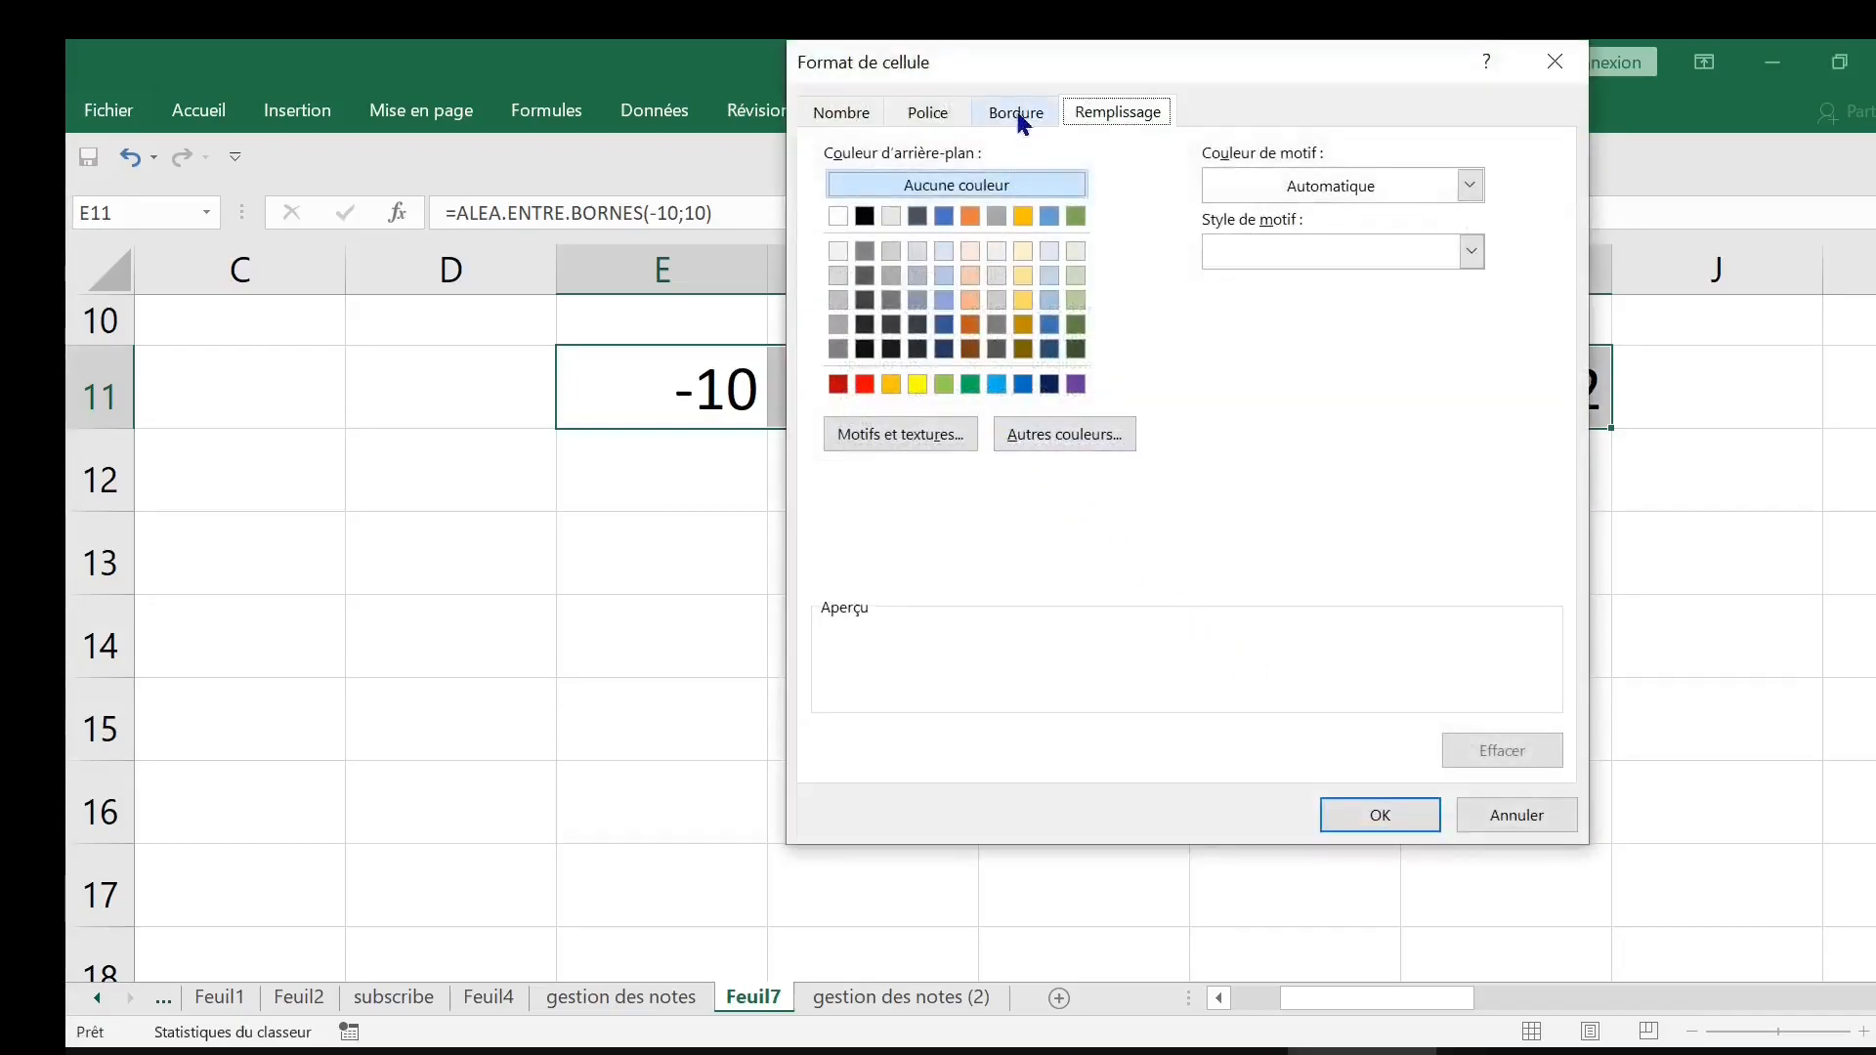
click(928, 113)
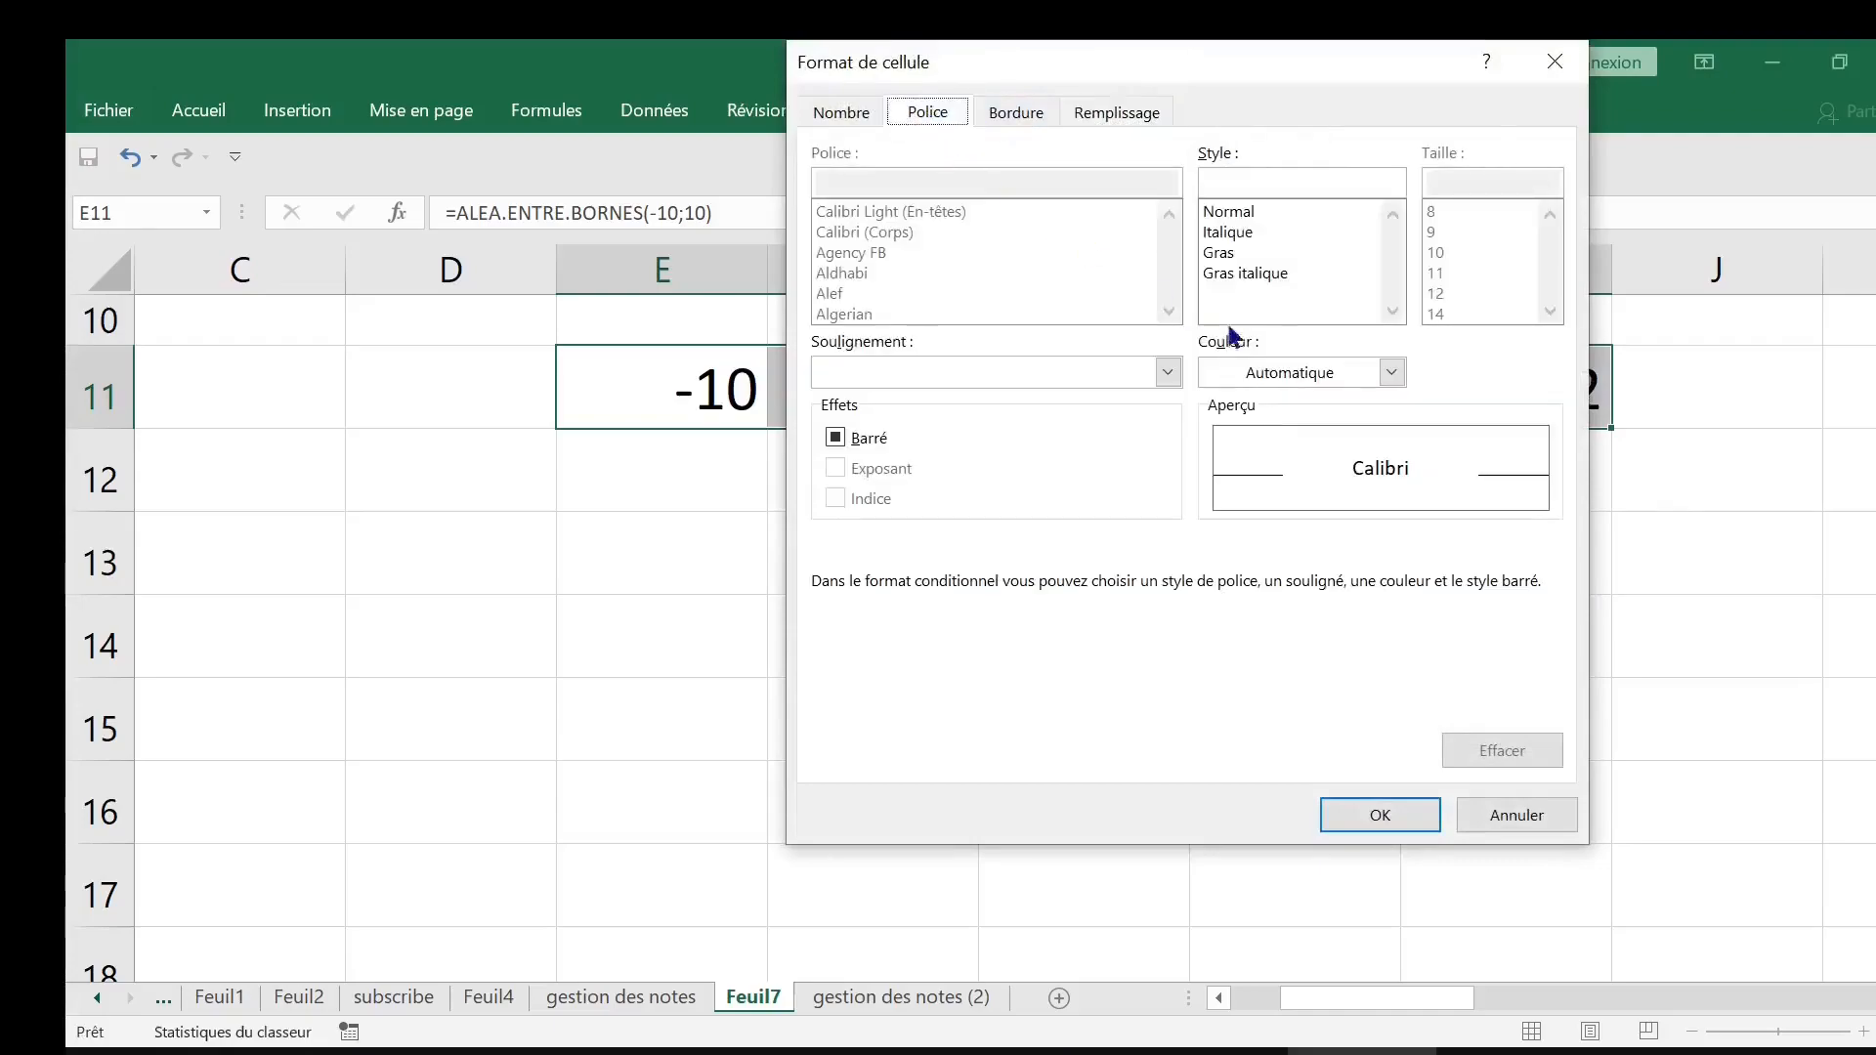
click(1352, 369)
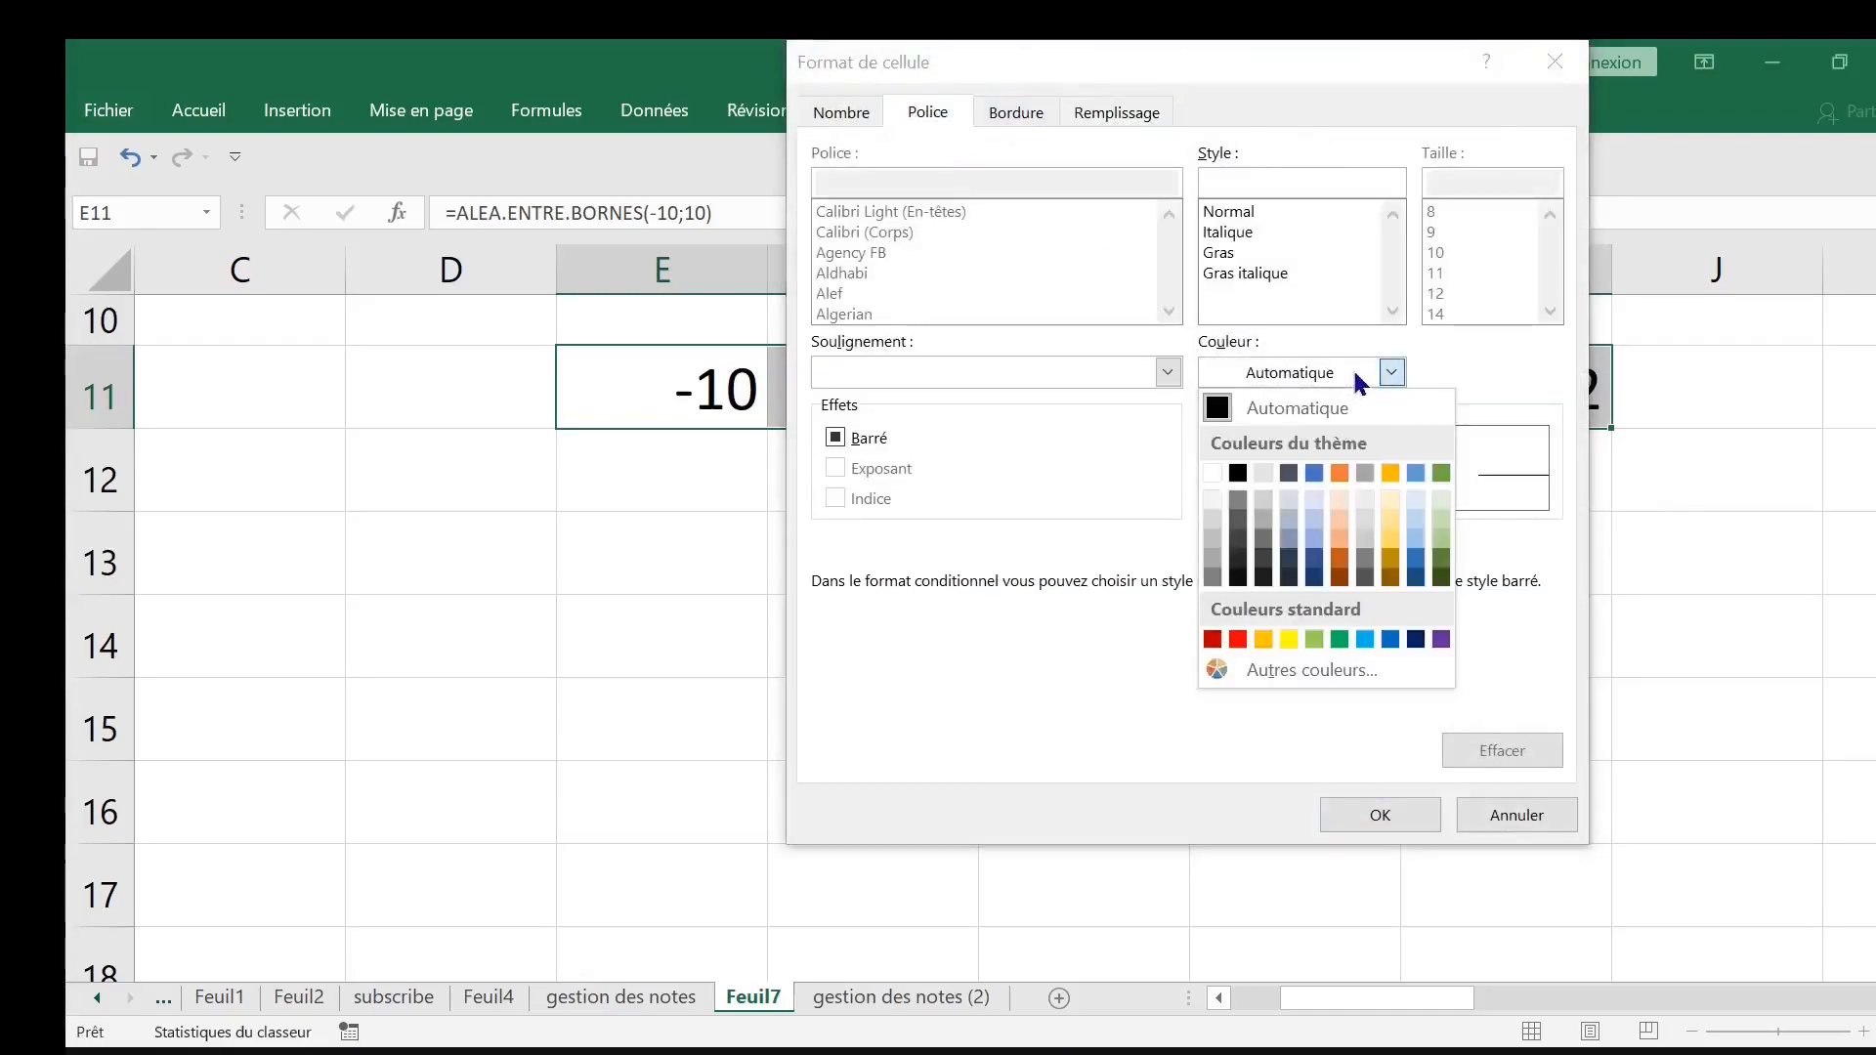
click(1238, 640)
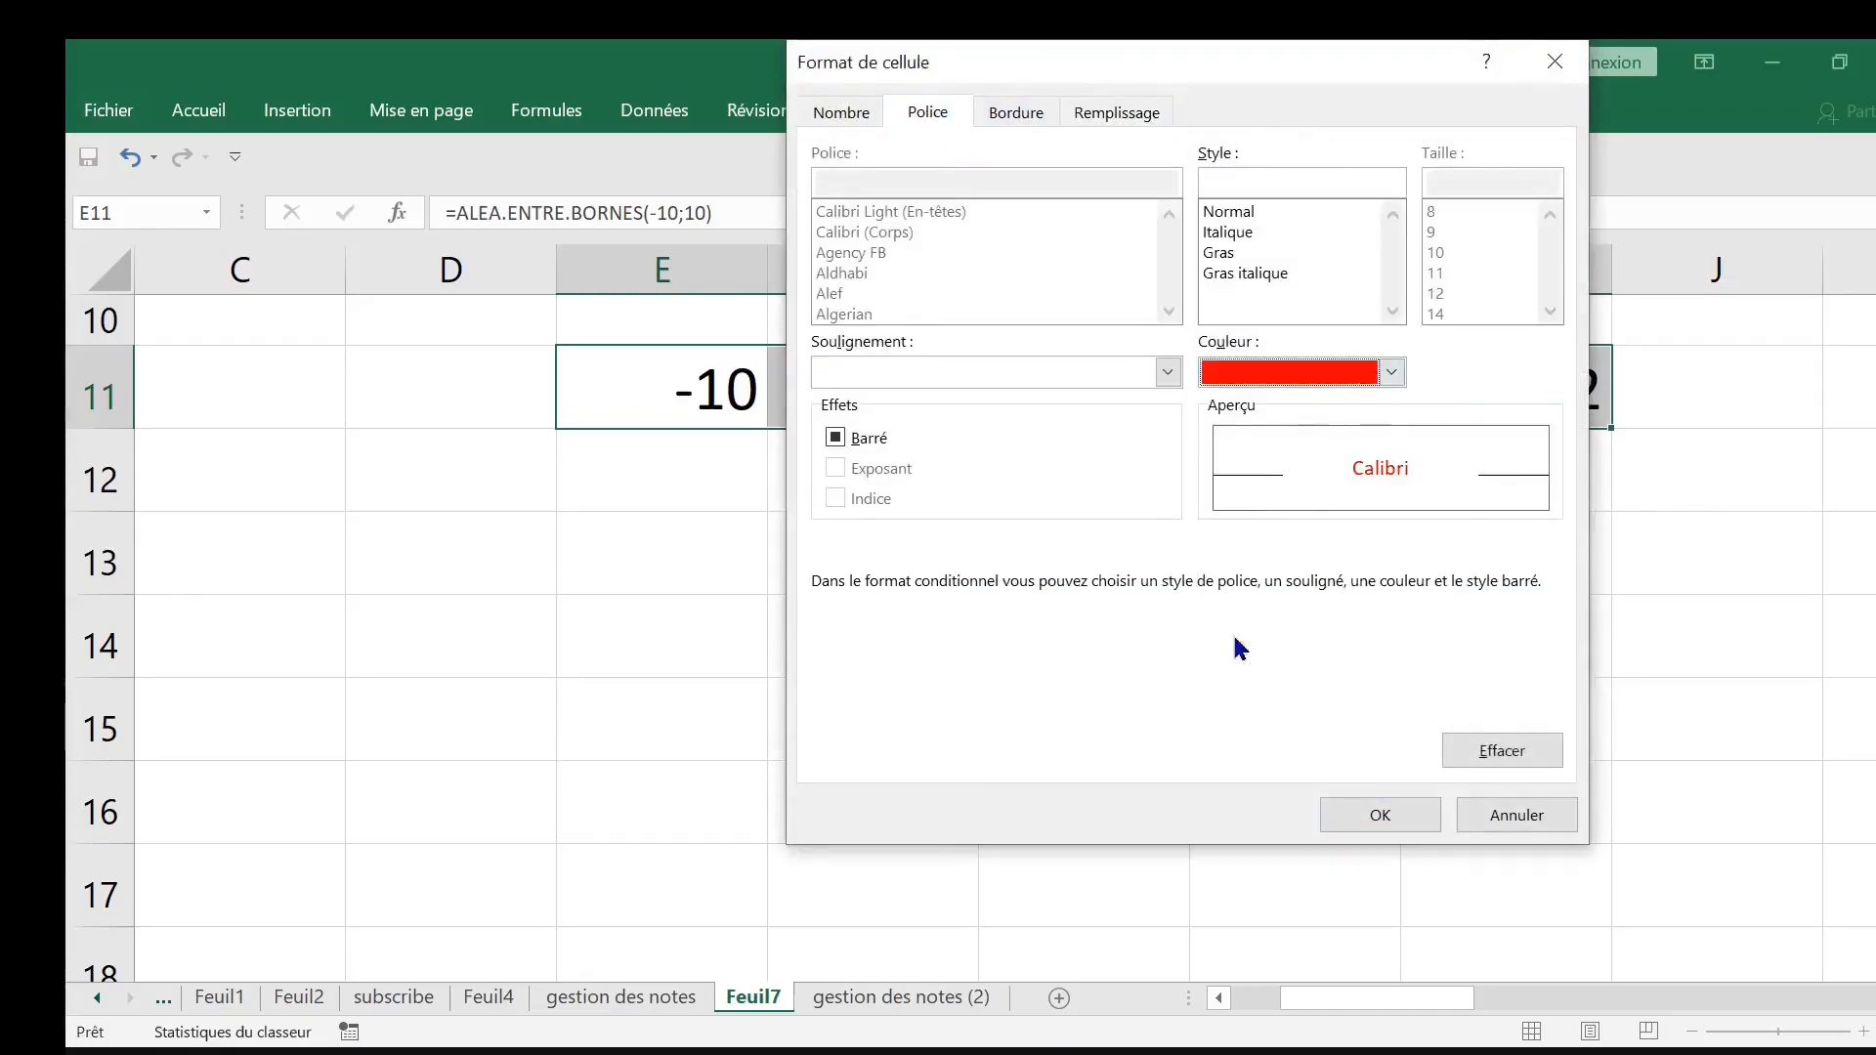
click(1216, 255)
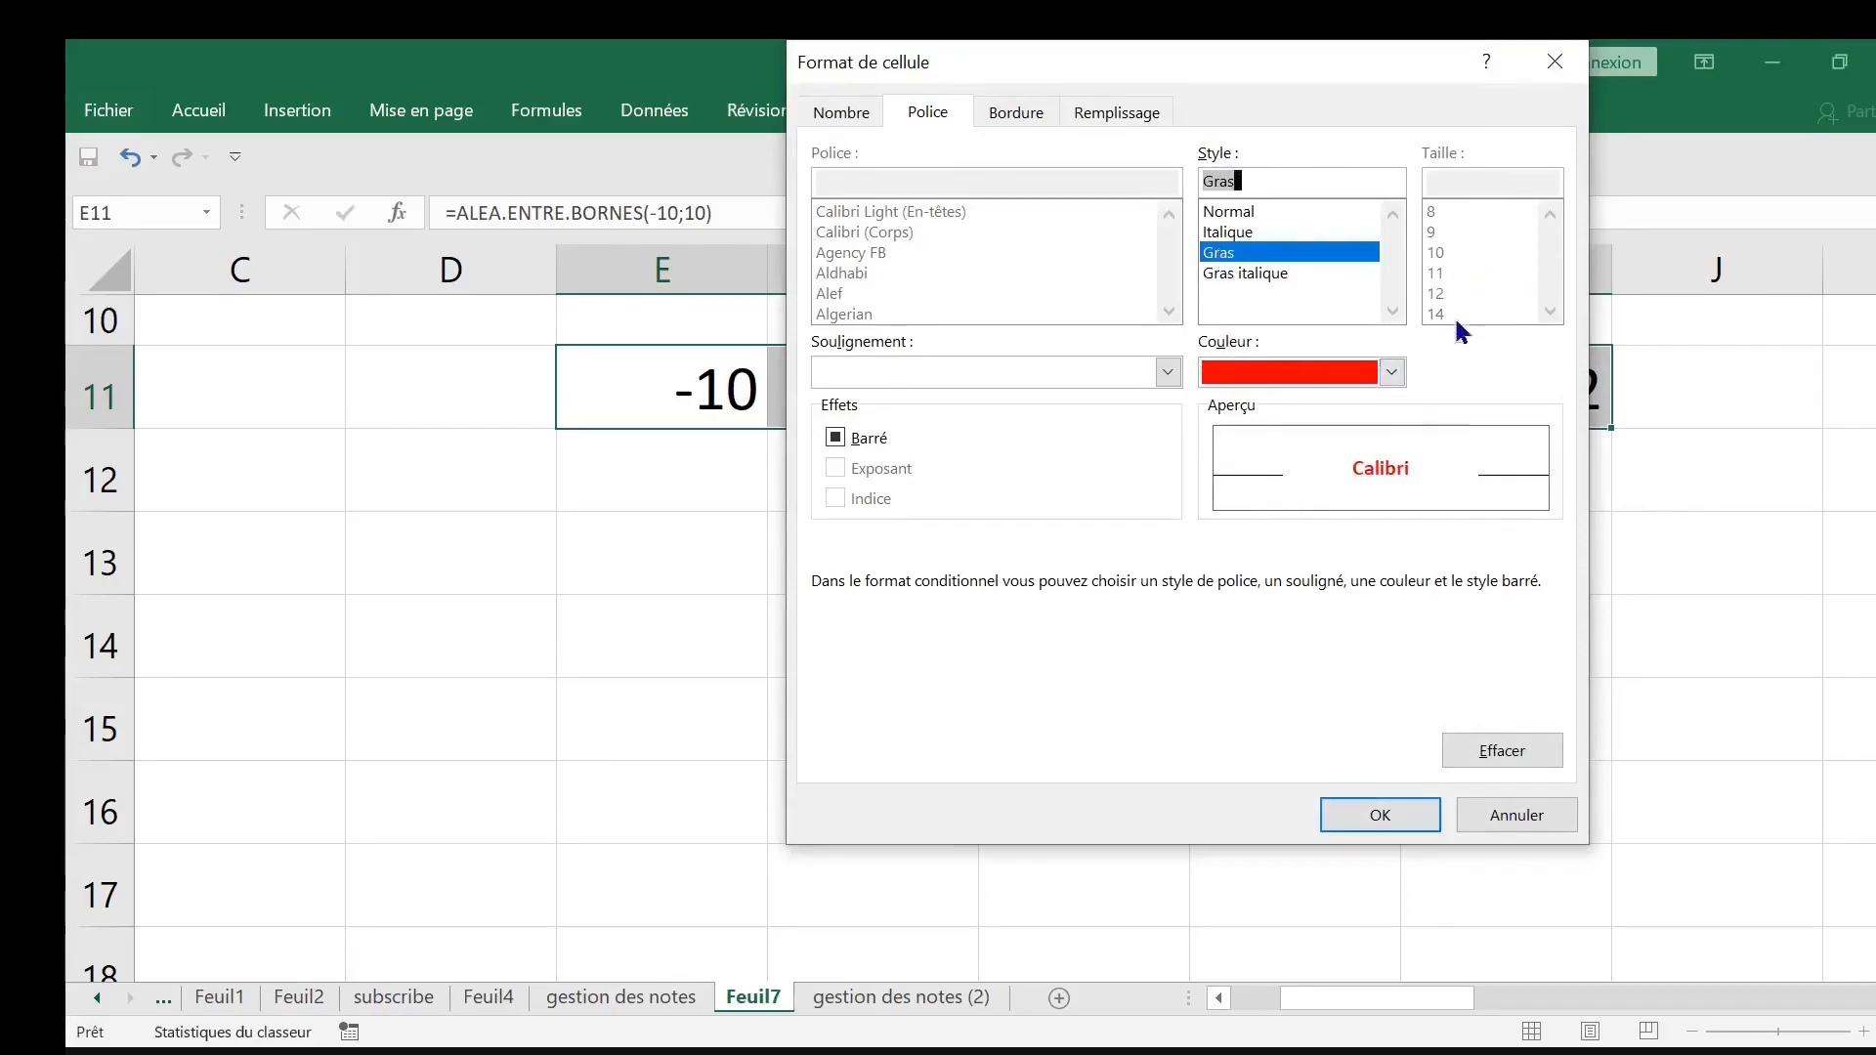
click(1381, 810)
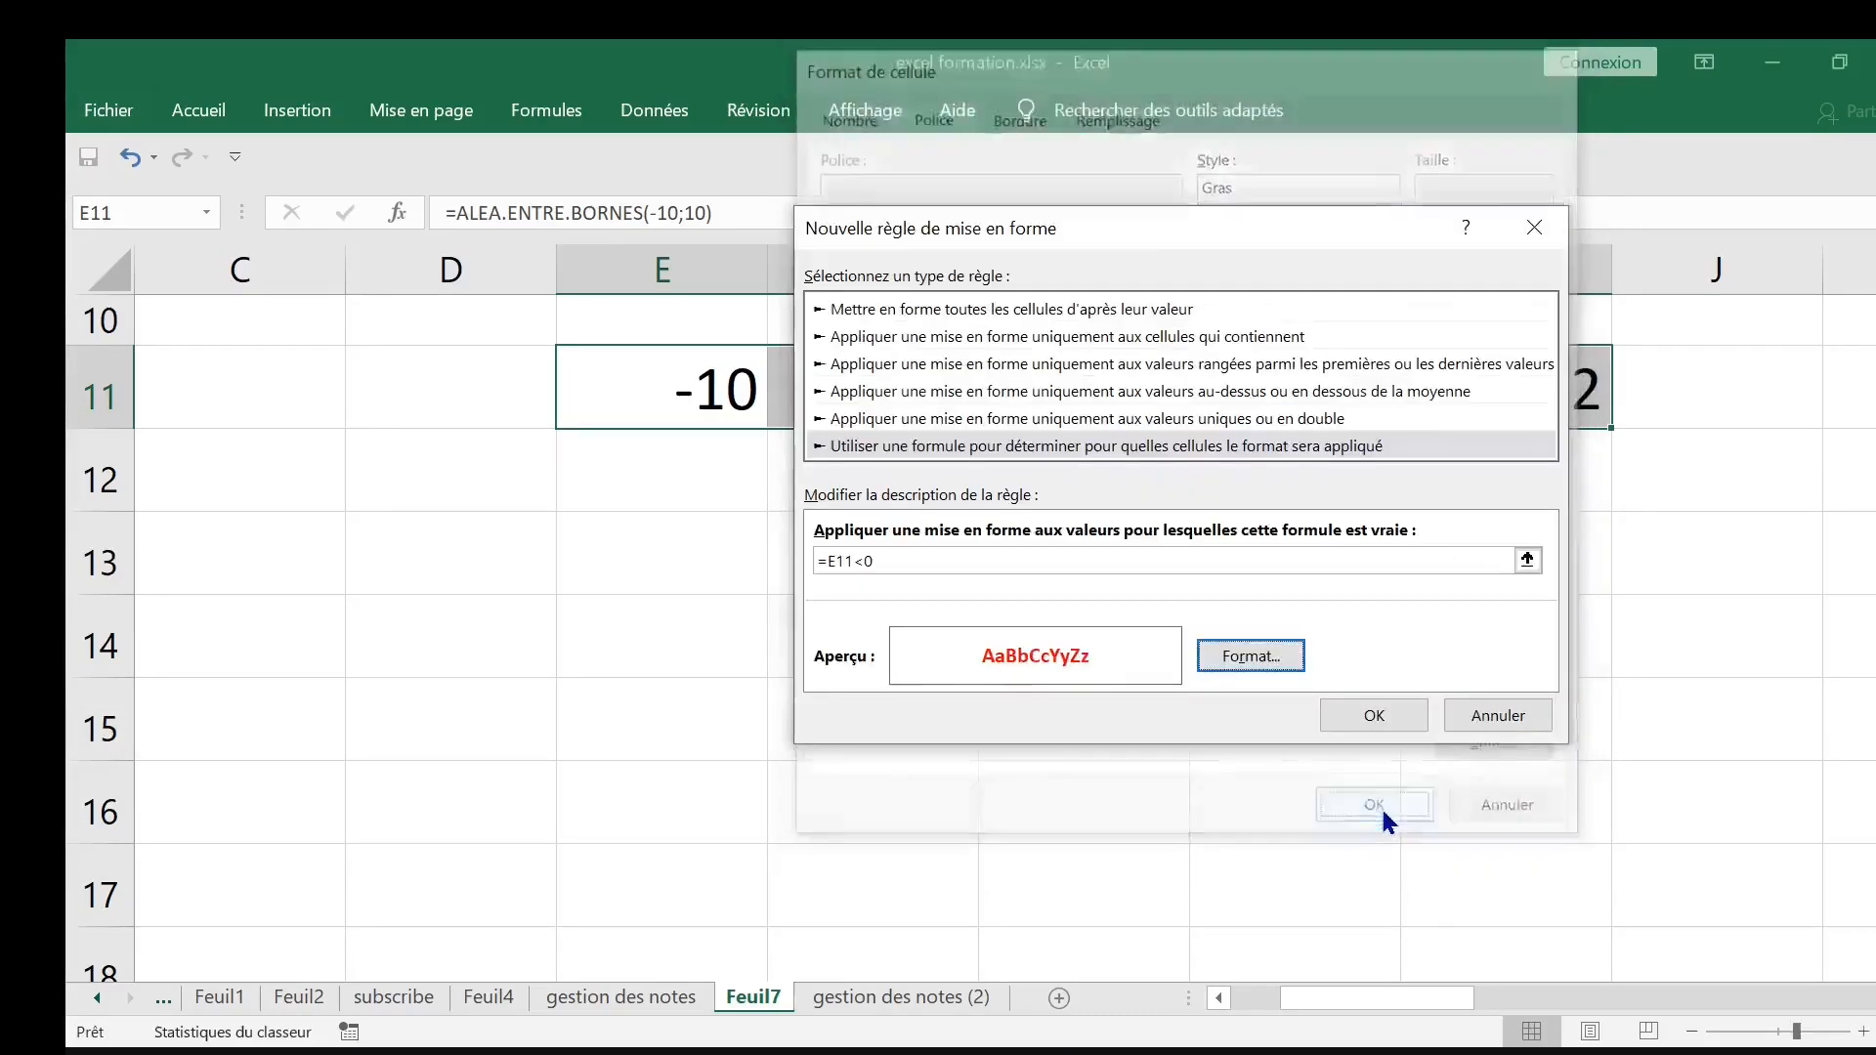
Apply the negative-value rule to E11:I11 and check the colours of the cells
click(1371, 712)
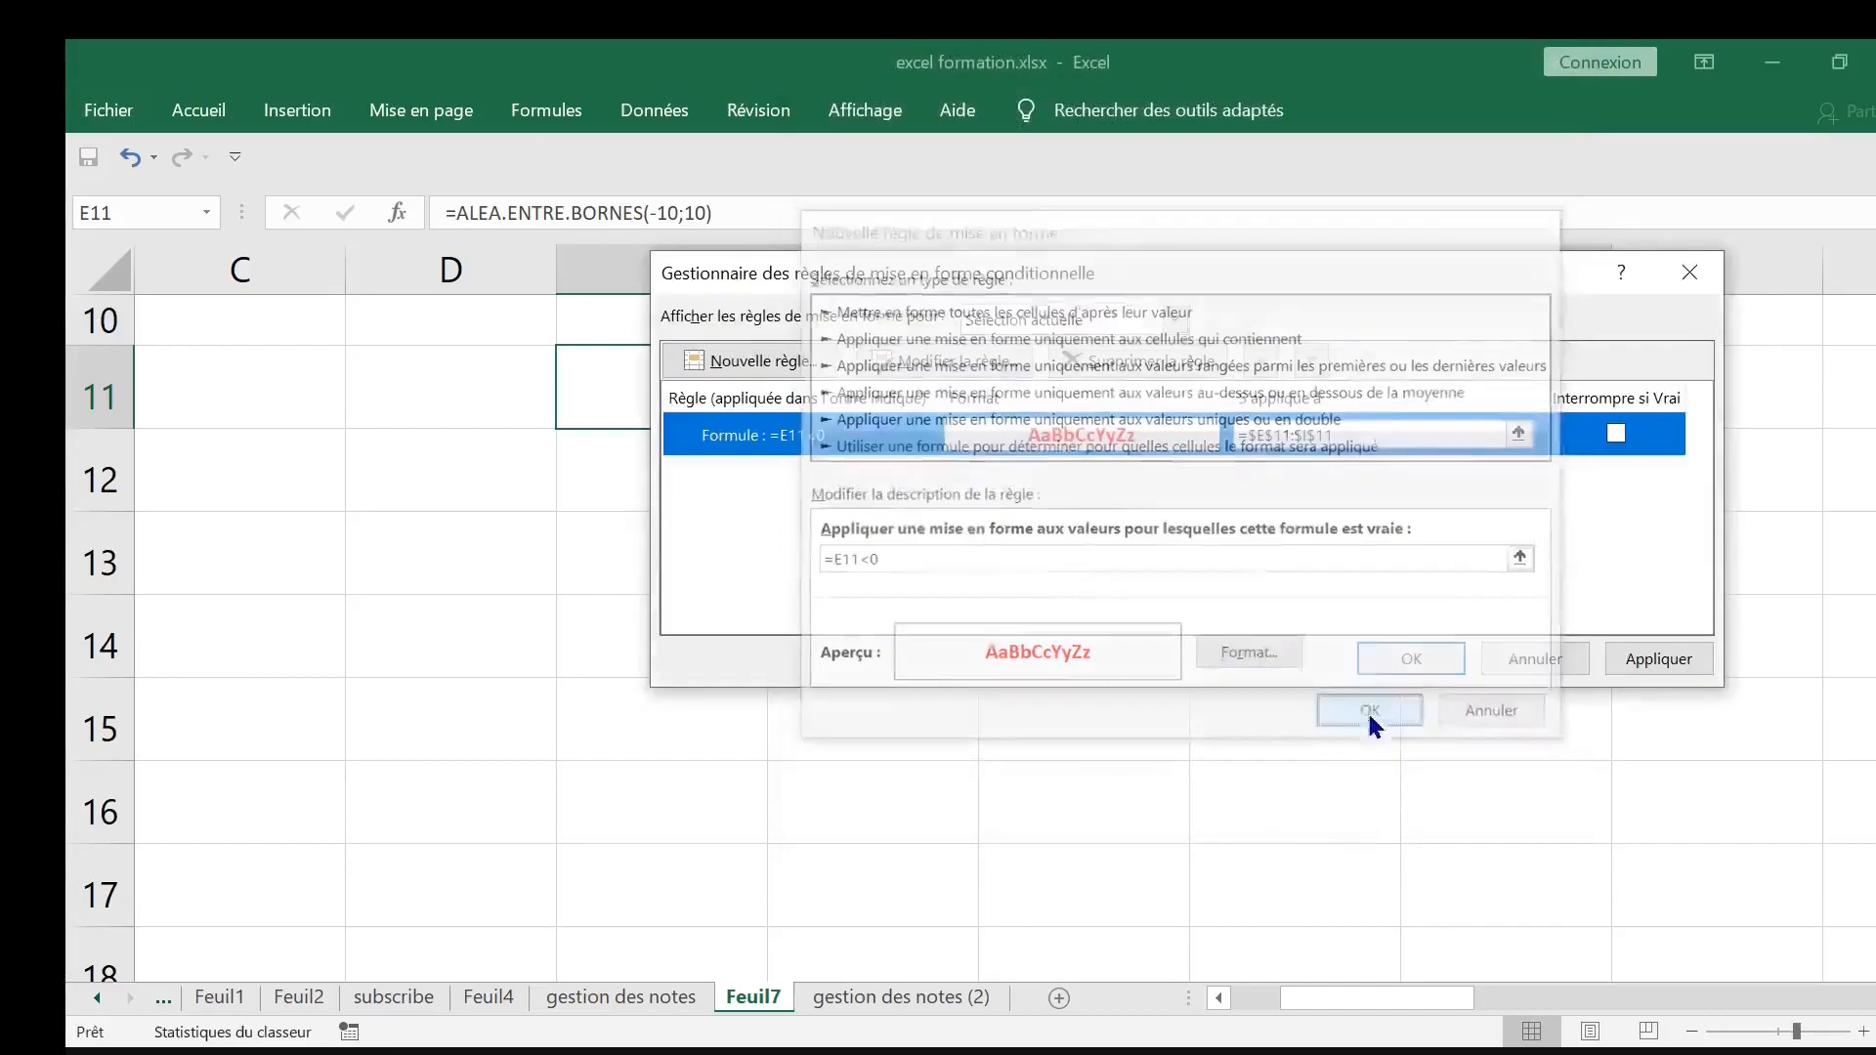
click(1637, 664)
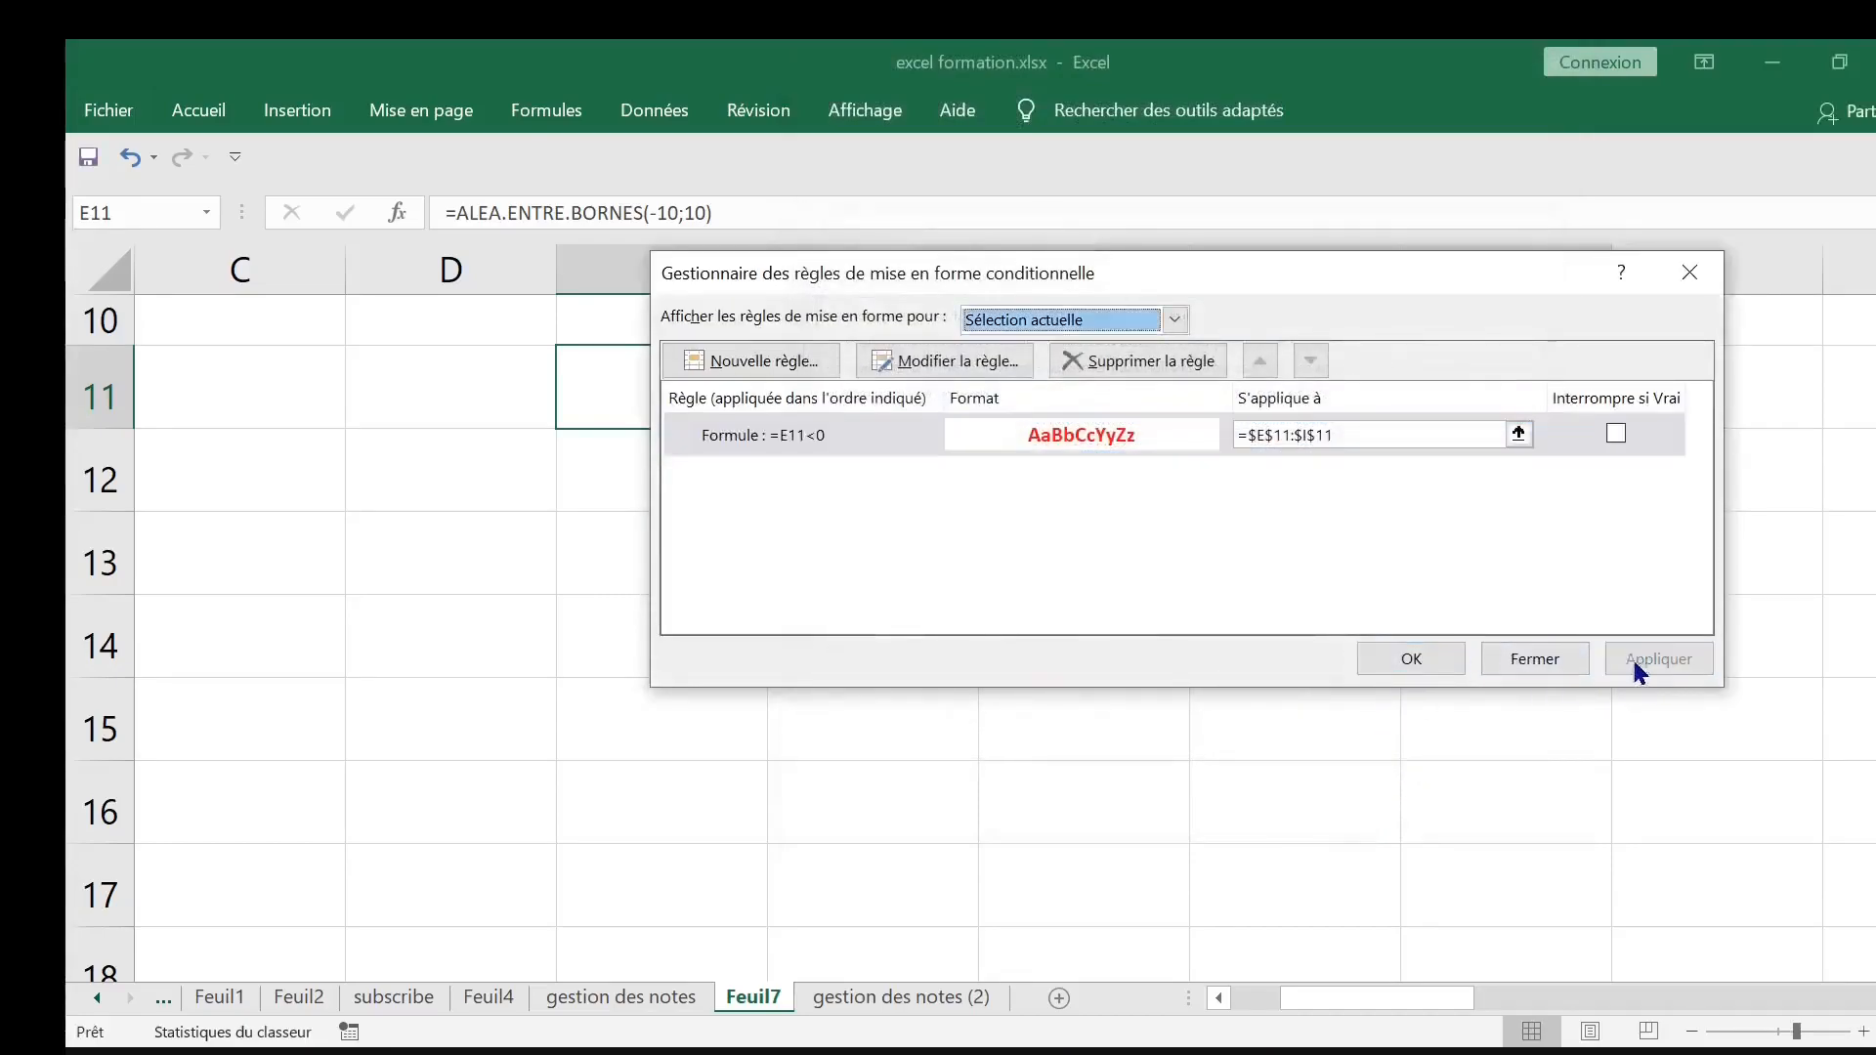
click(1405, 657)
click(983, 622)
click(1090, 411)
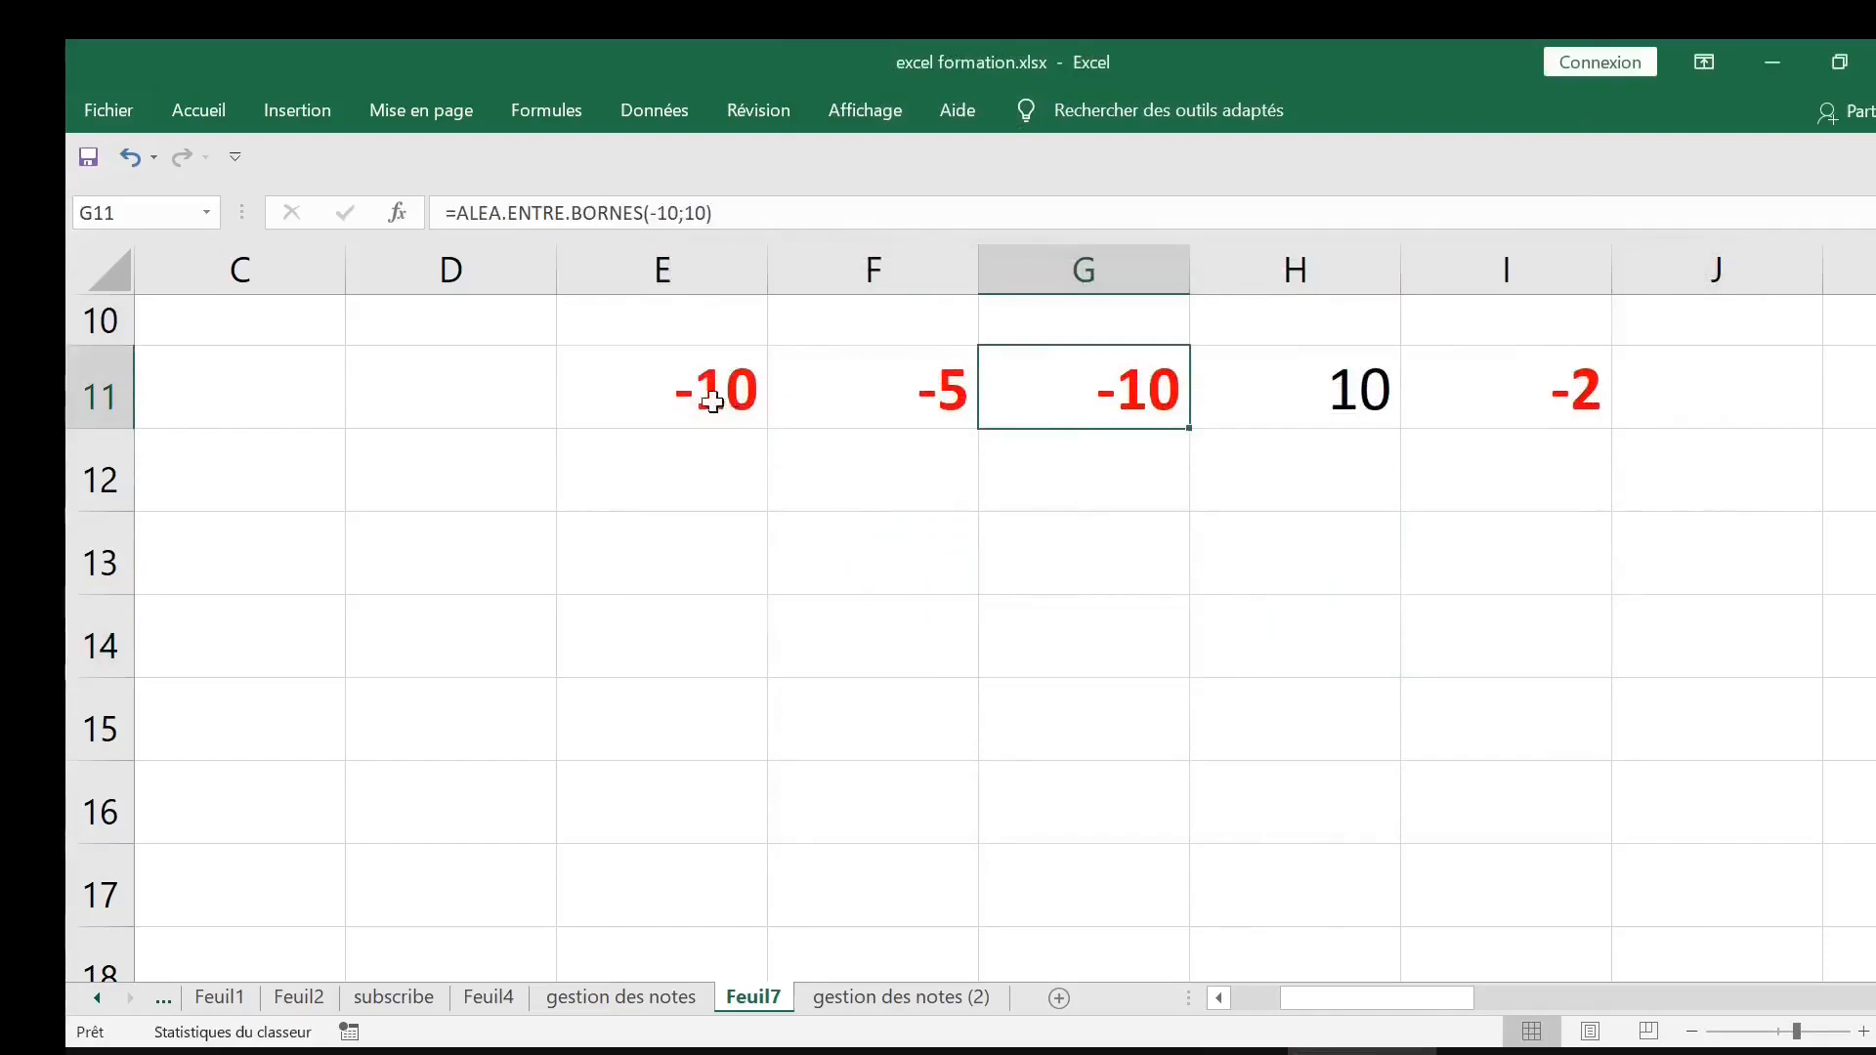
drag(657, 385, 1530, 388)
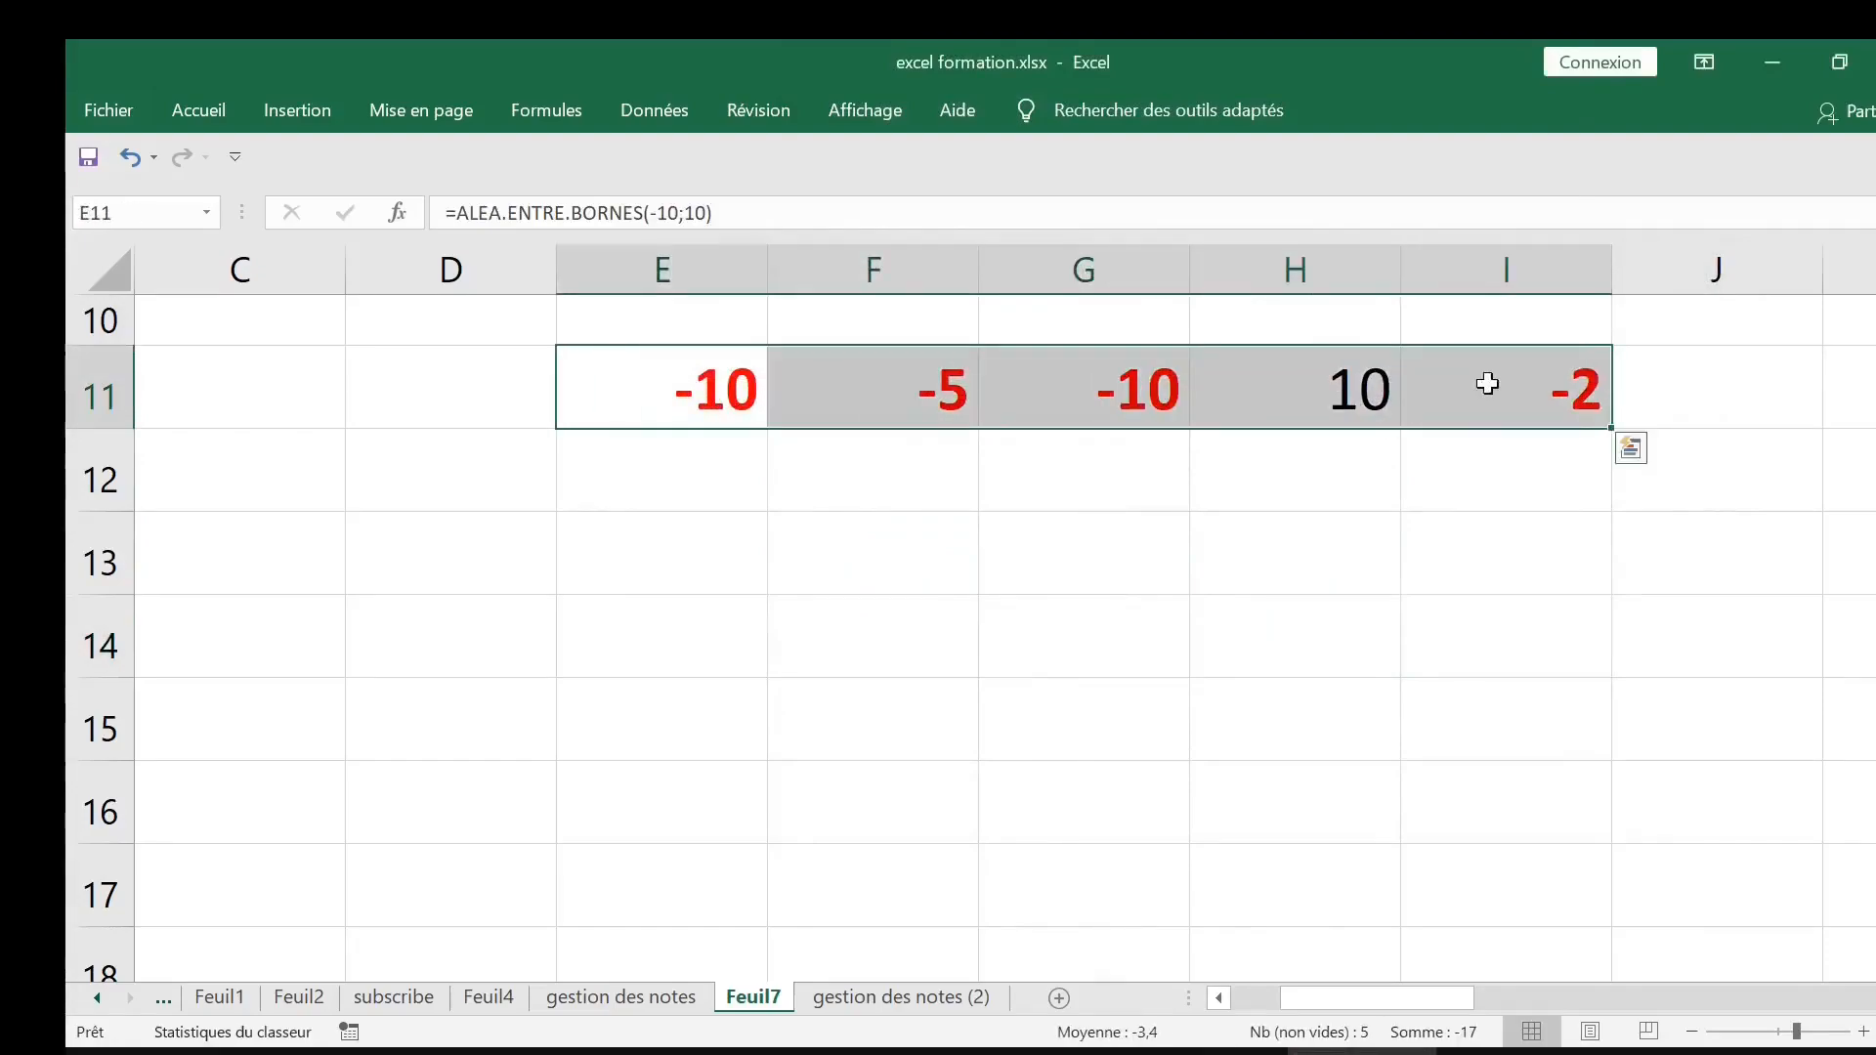
Review the exemple 1 description in B11 for the colour required for positive values
click(720, 387)
key(Left)
key(Left)
key(Left)
key(Left)
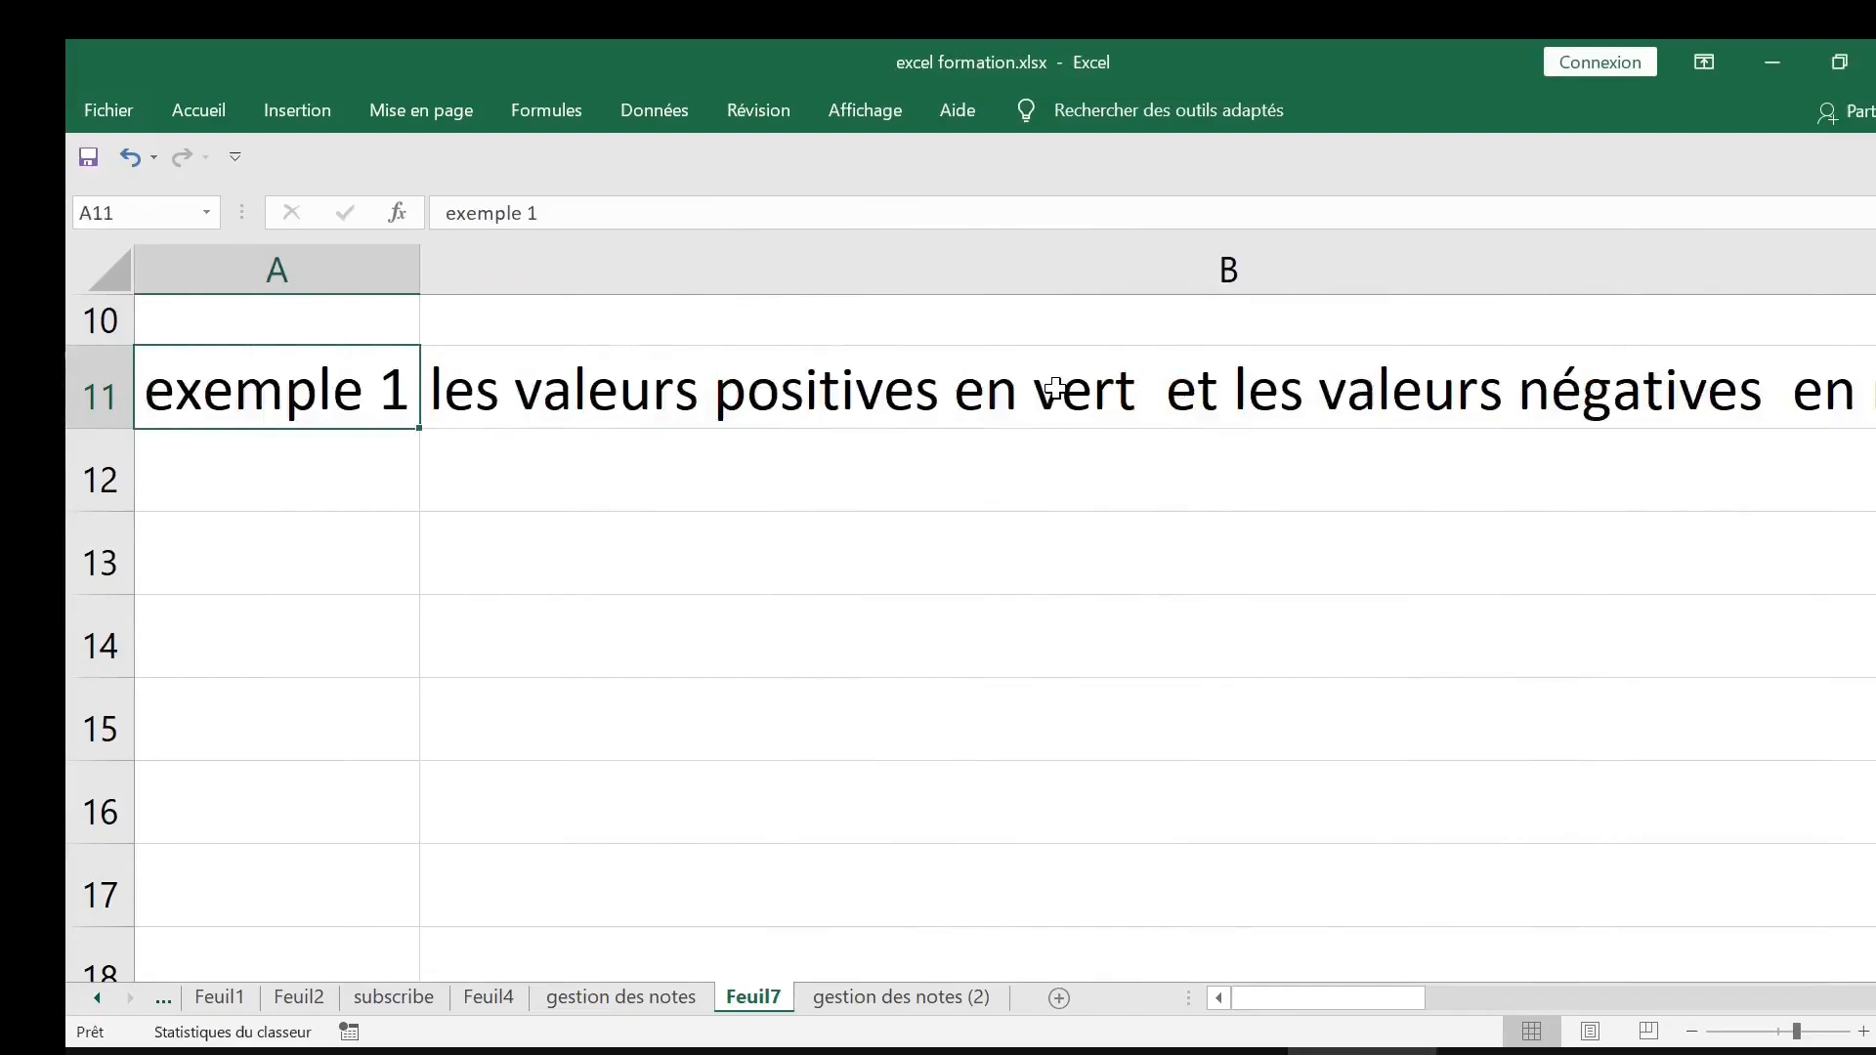
click(732, 394)
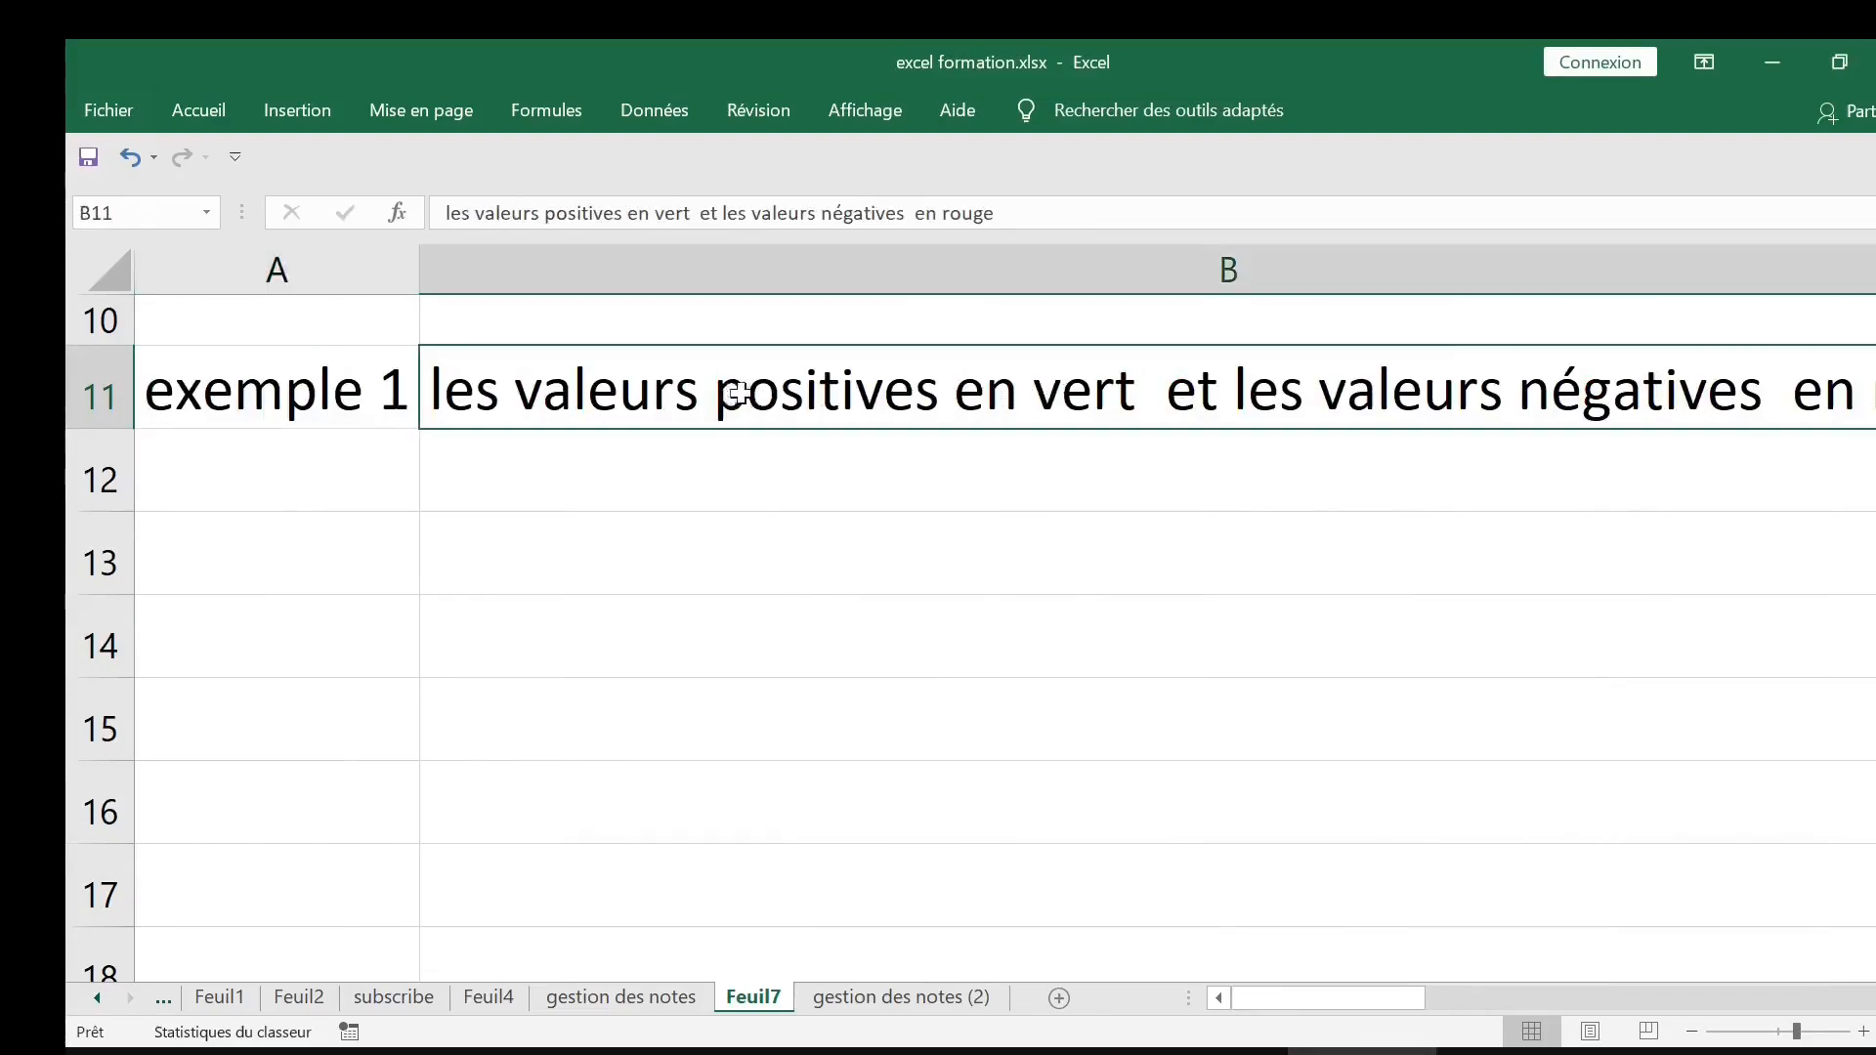
key(Right)
key(Right)
key(Right)
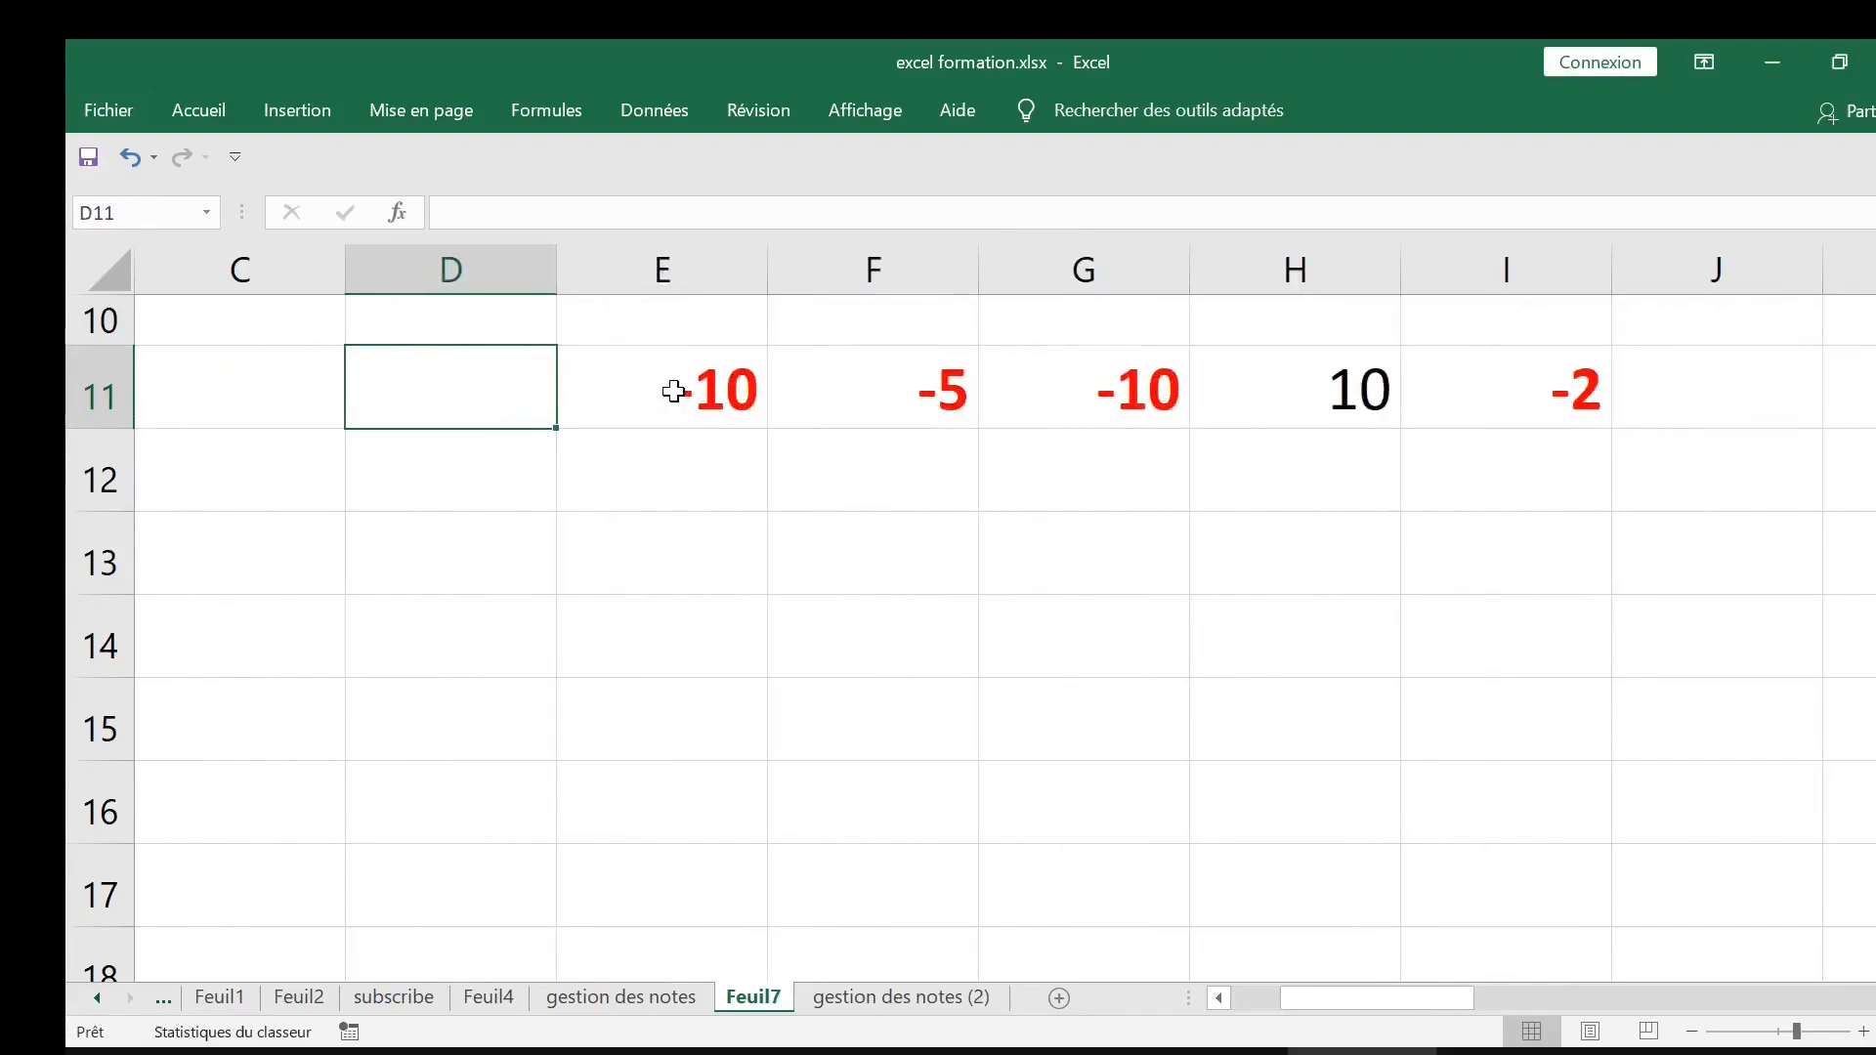
Start a second conditional formatting rule for E11:I11, again using the formula rule type
drag(674, 391, 1528, 381)
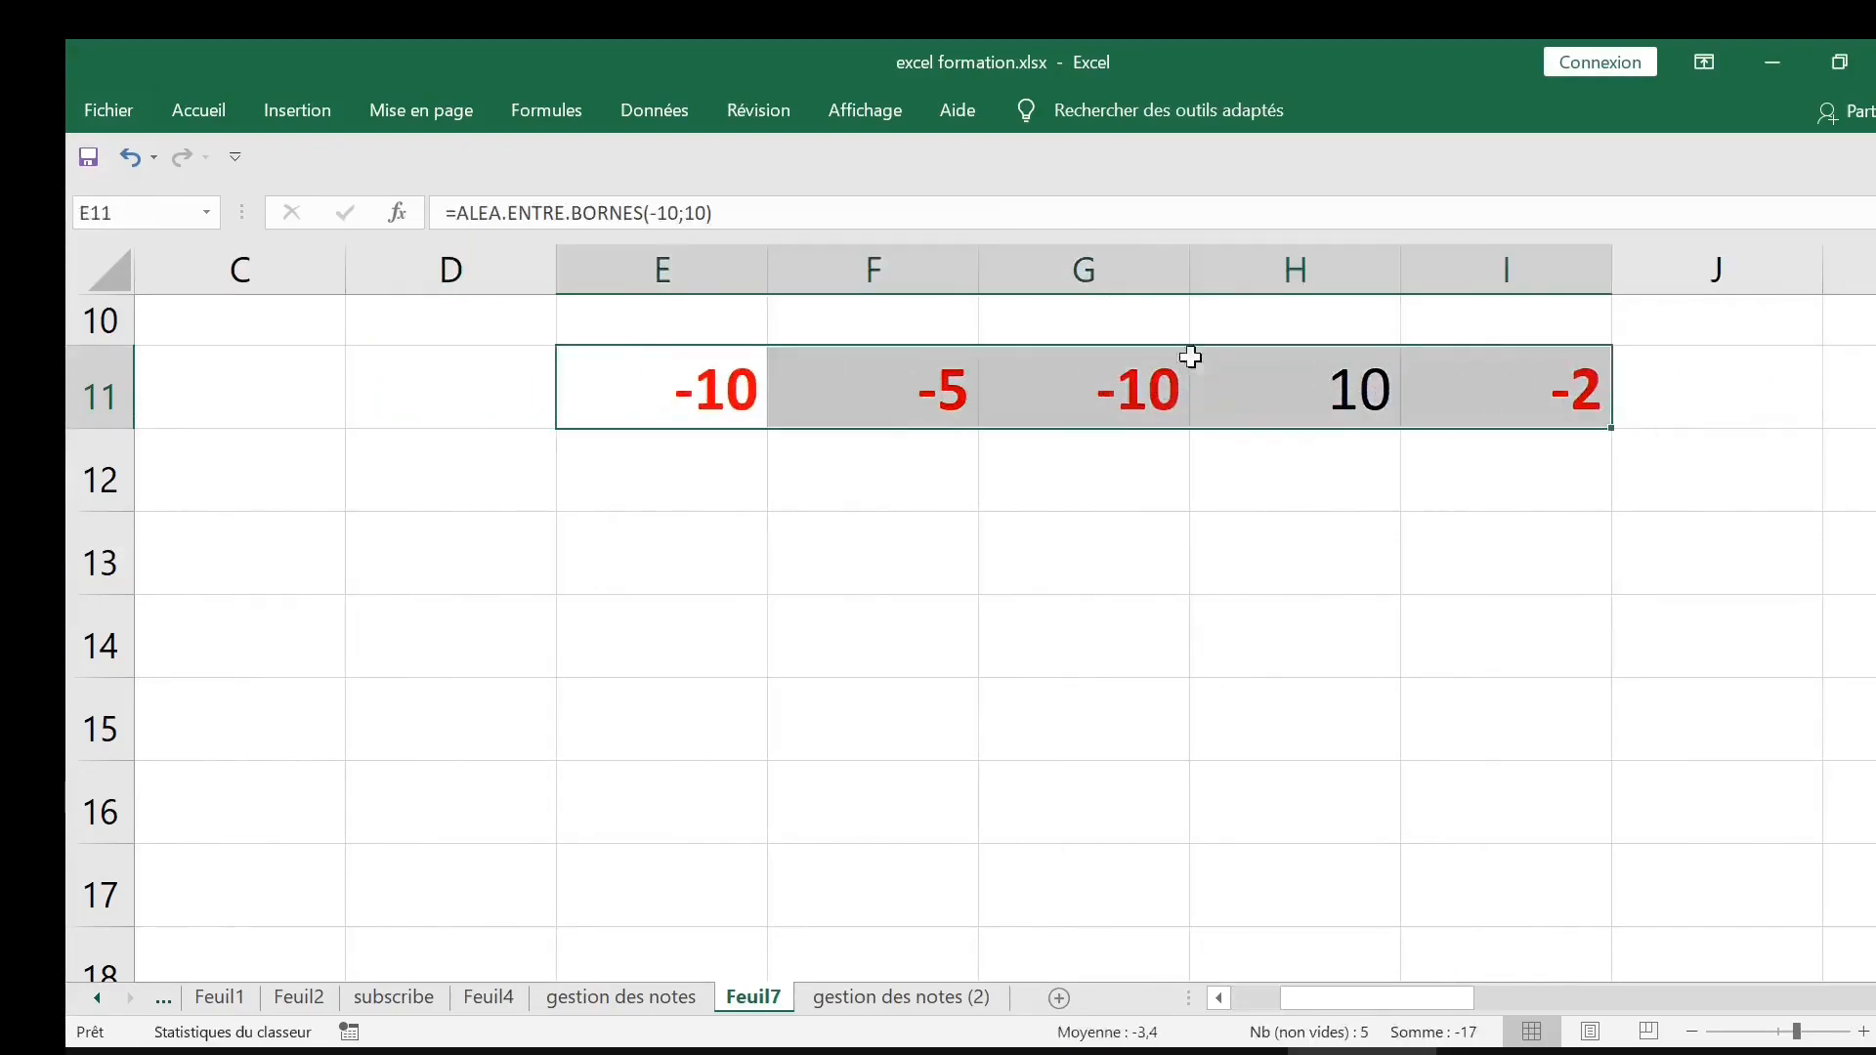
click(198, 109)
click(1107, 240)
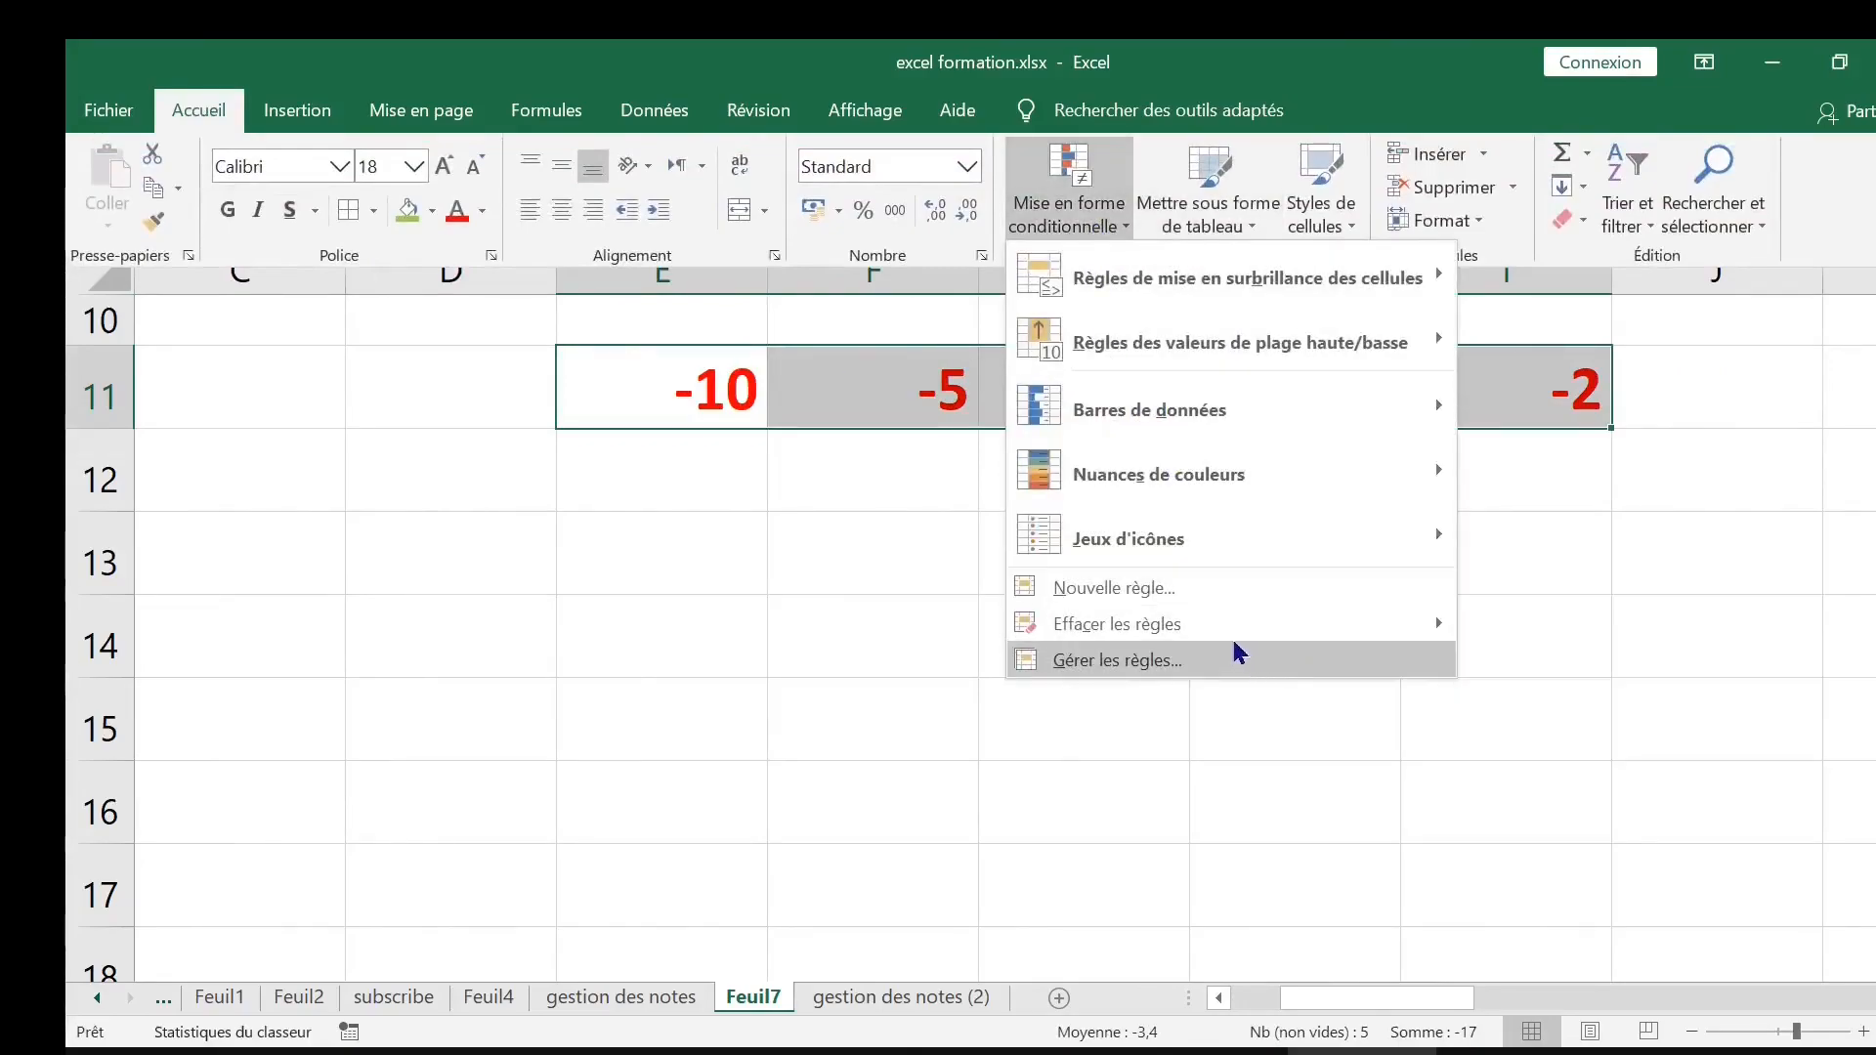
click(1205, 671)
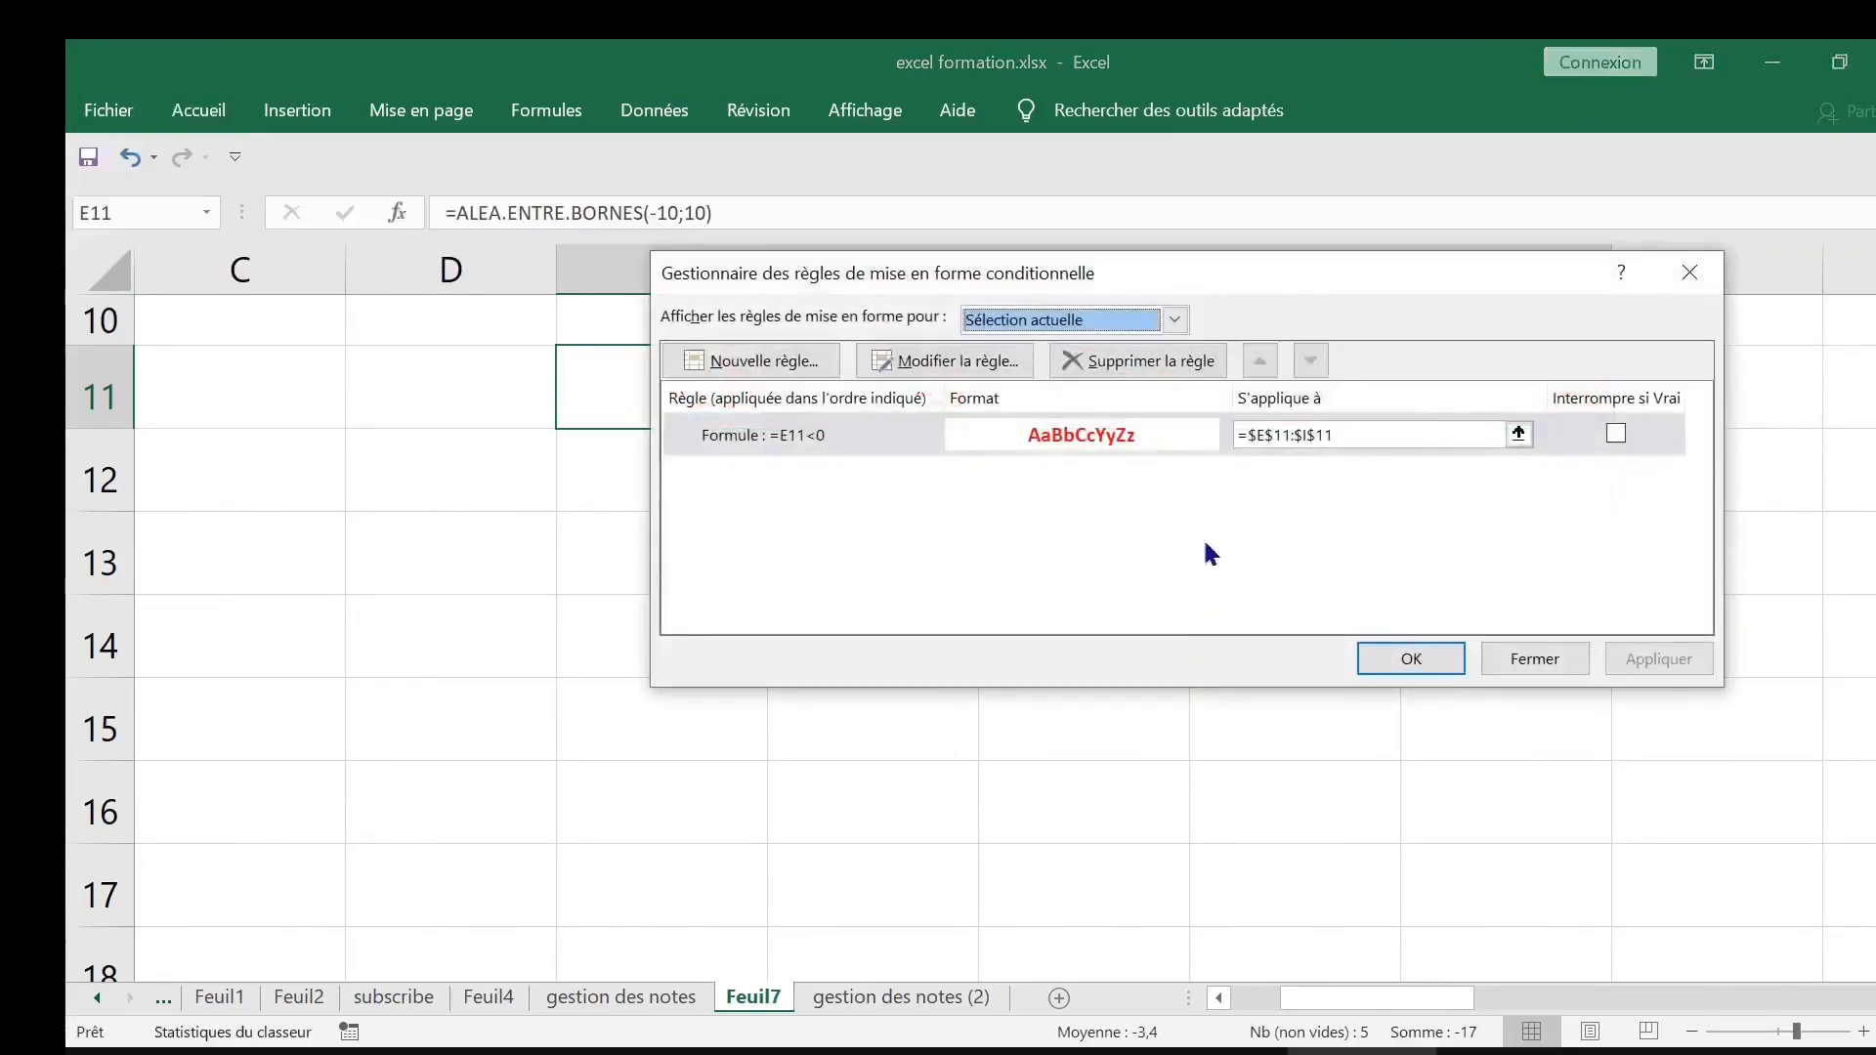
click(787, 364)
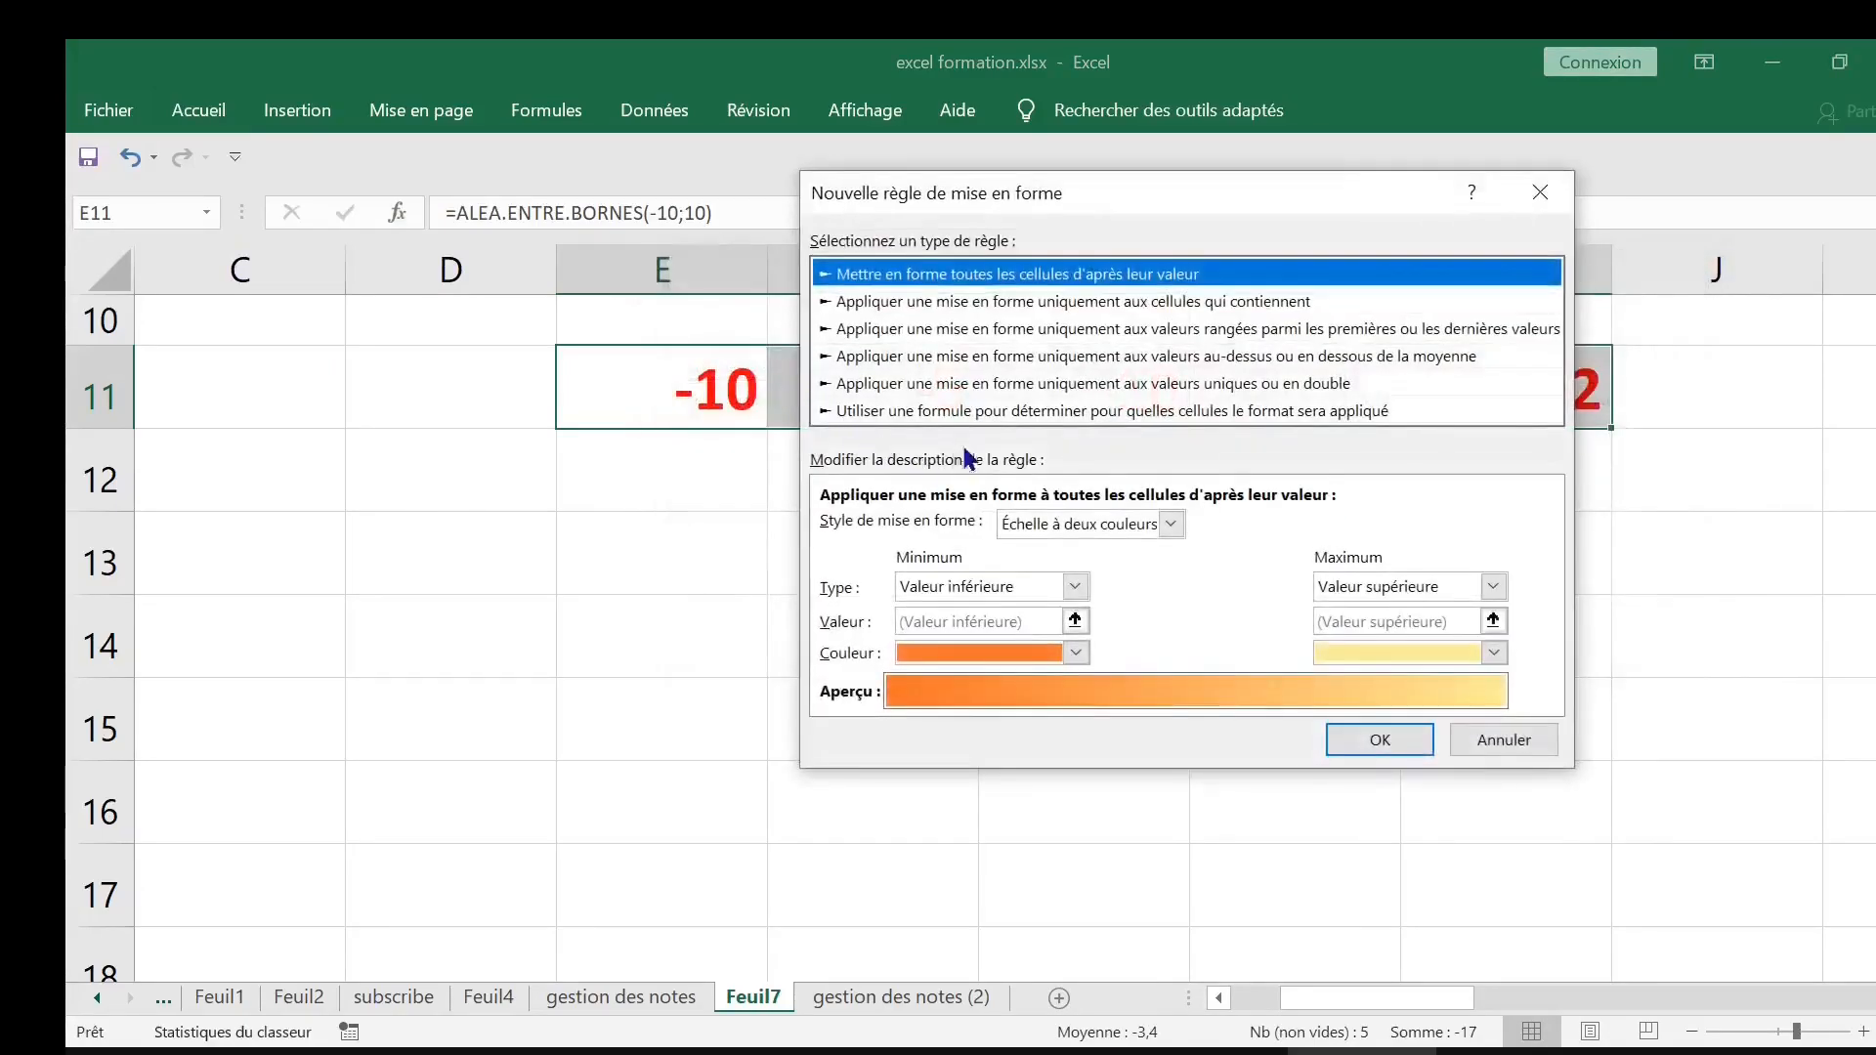
click(946, 413)
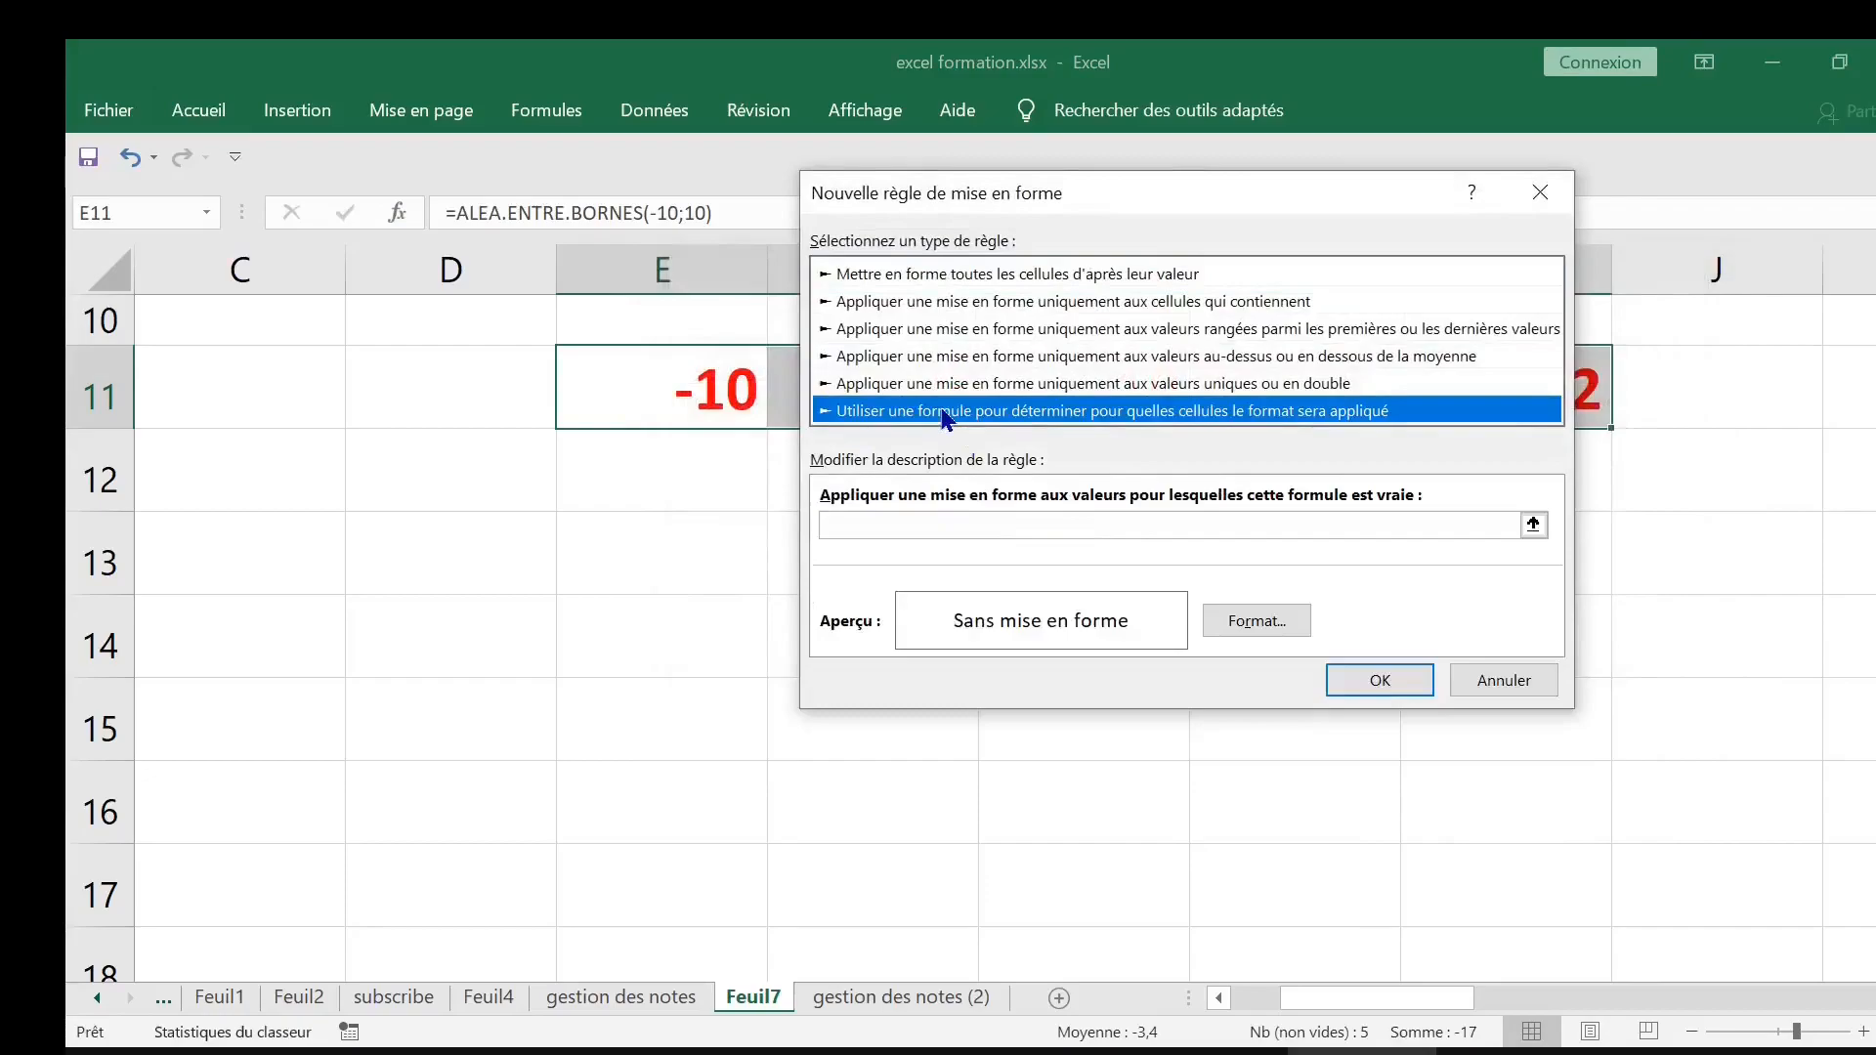
Enter =E11>0 as the second rule's formula, with a relative reference to E11
click(883, 524)
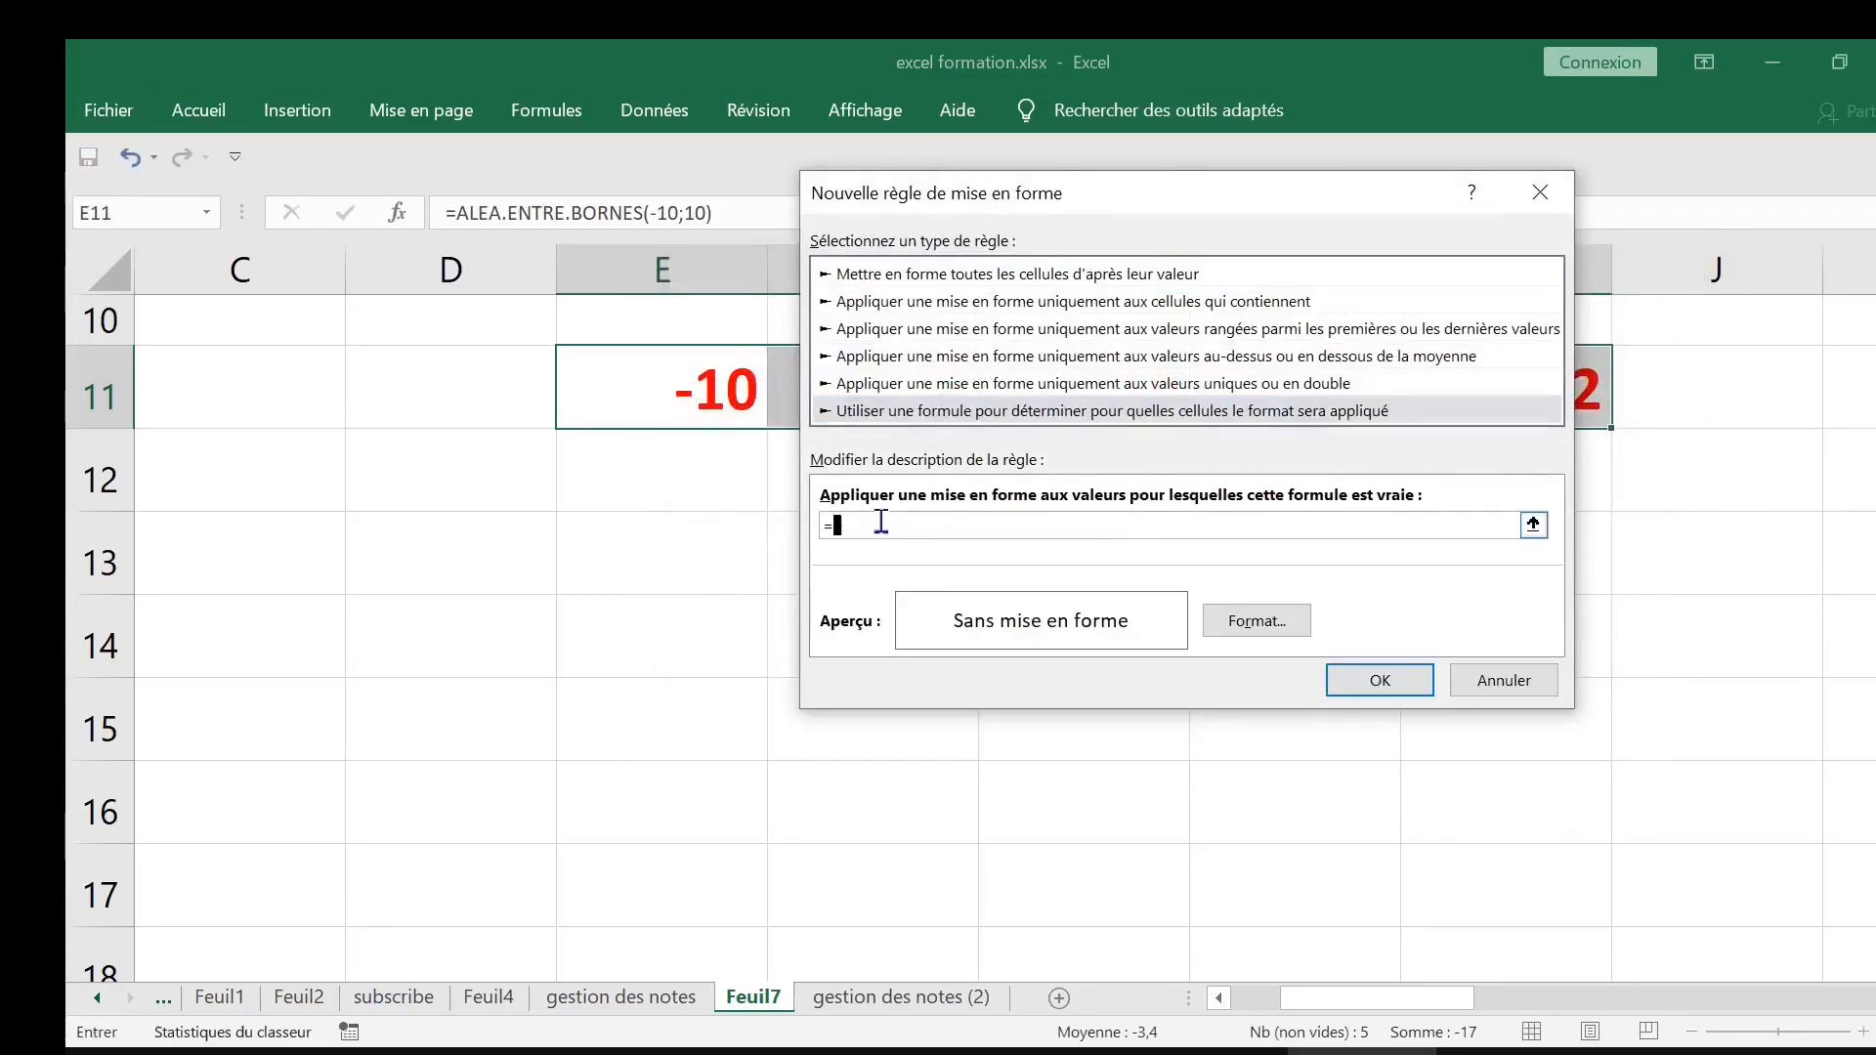
drag(1001, 193, 1104, 251)
click(683, 383)
key(F4)
key(F4)
key(F4)
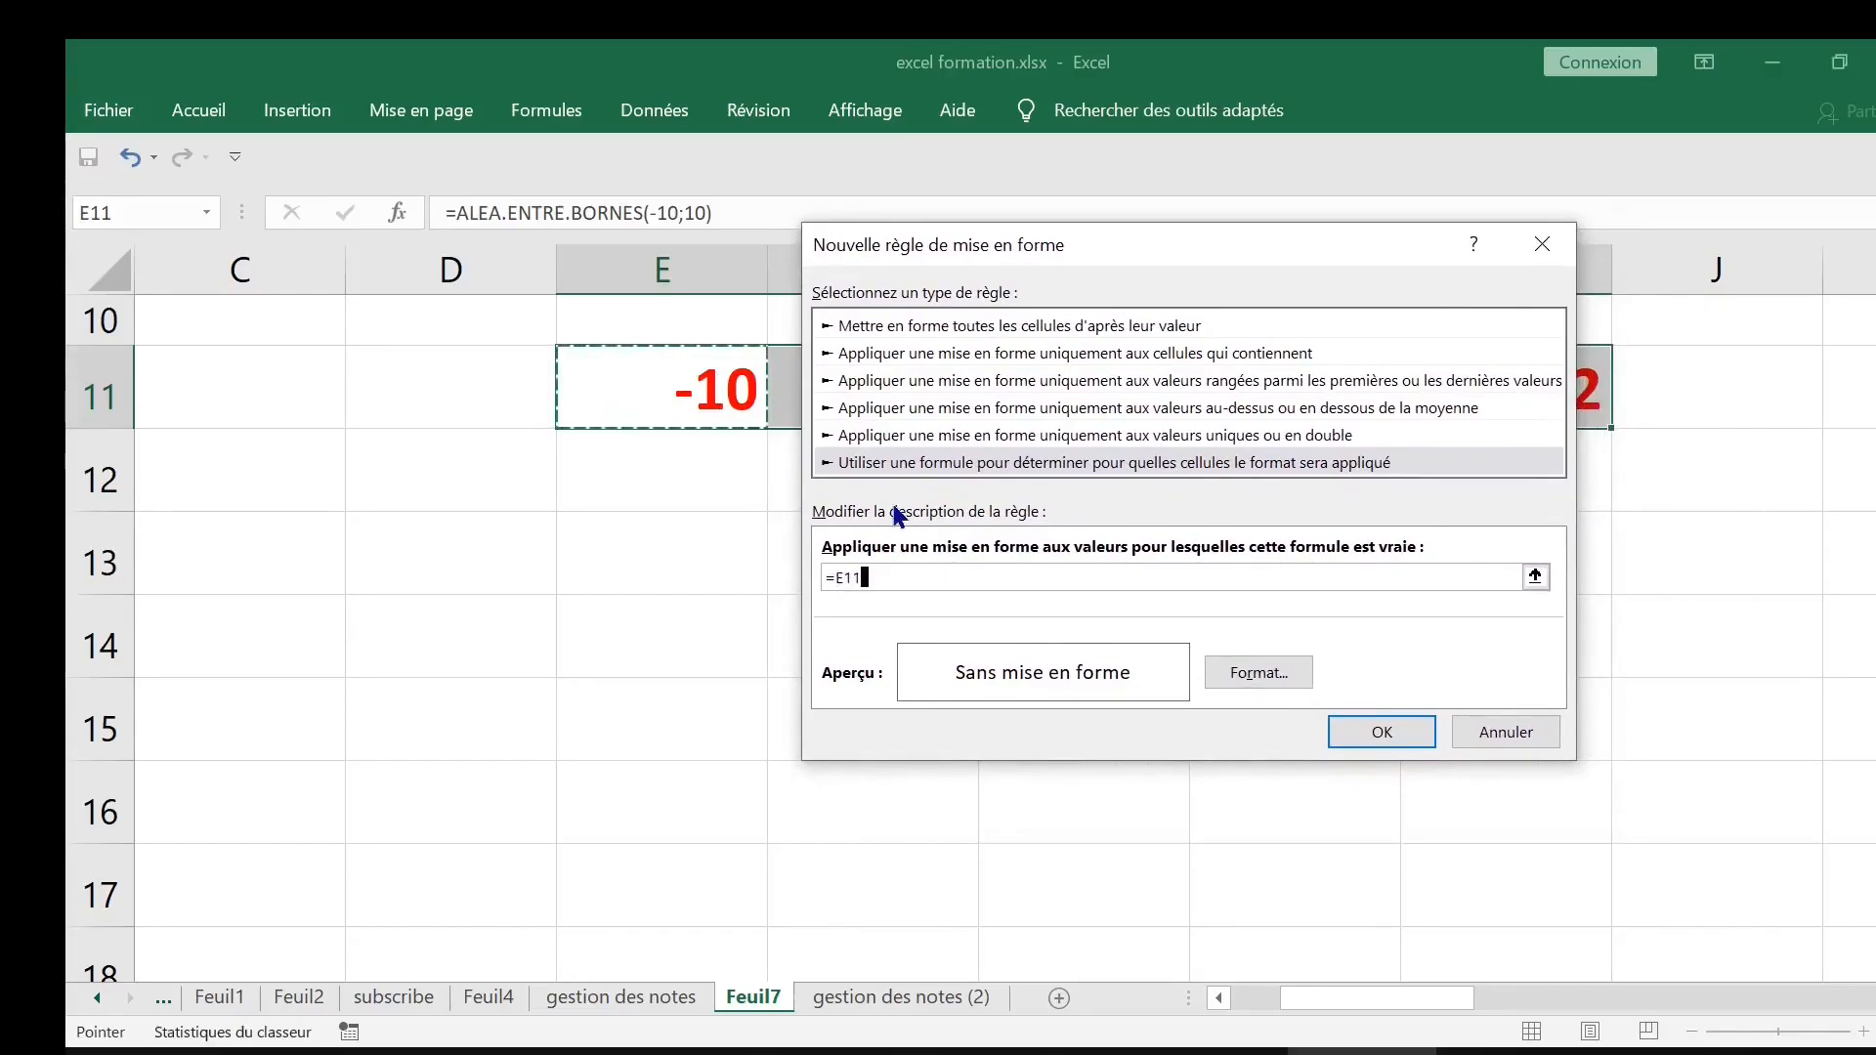
text(>)
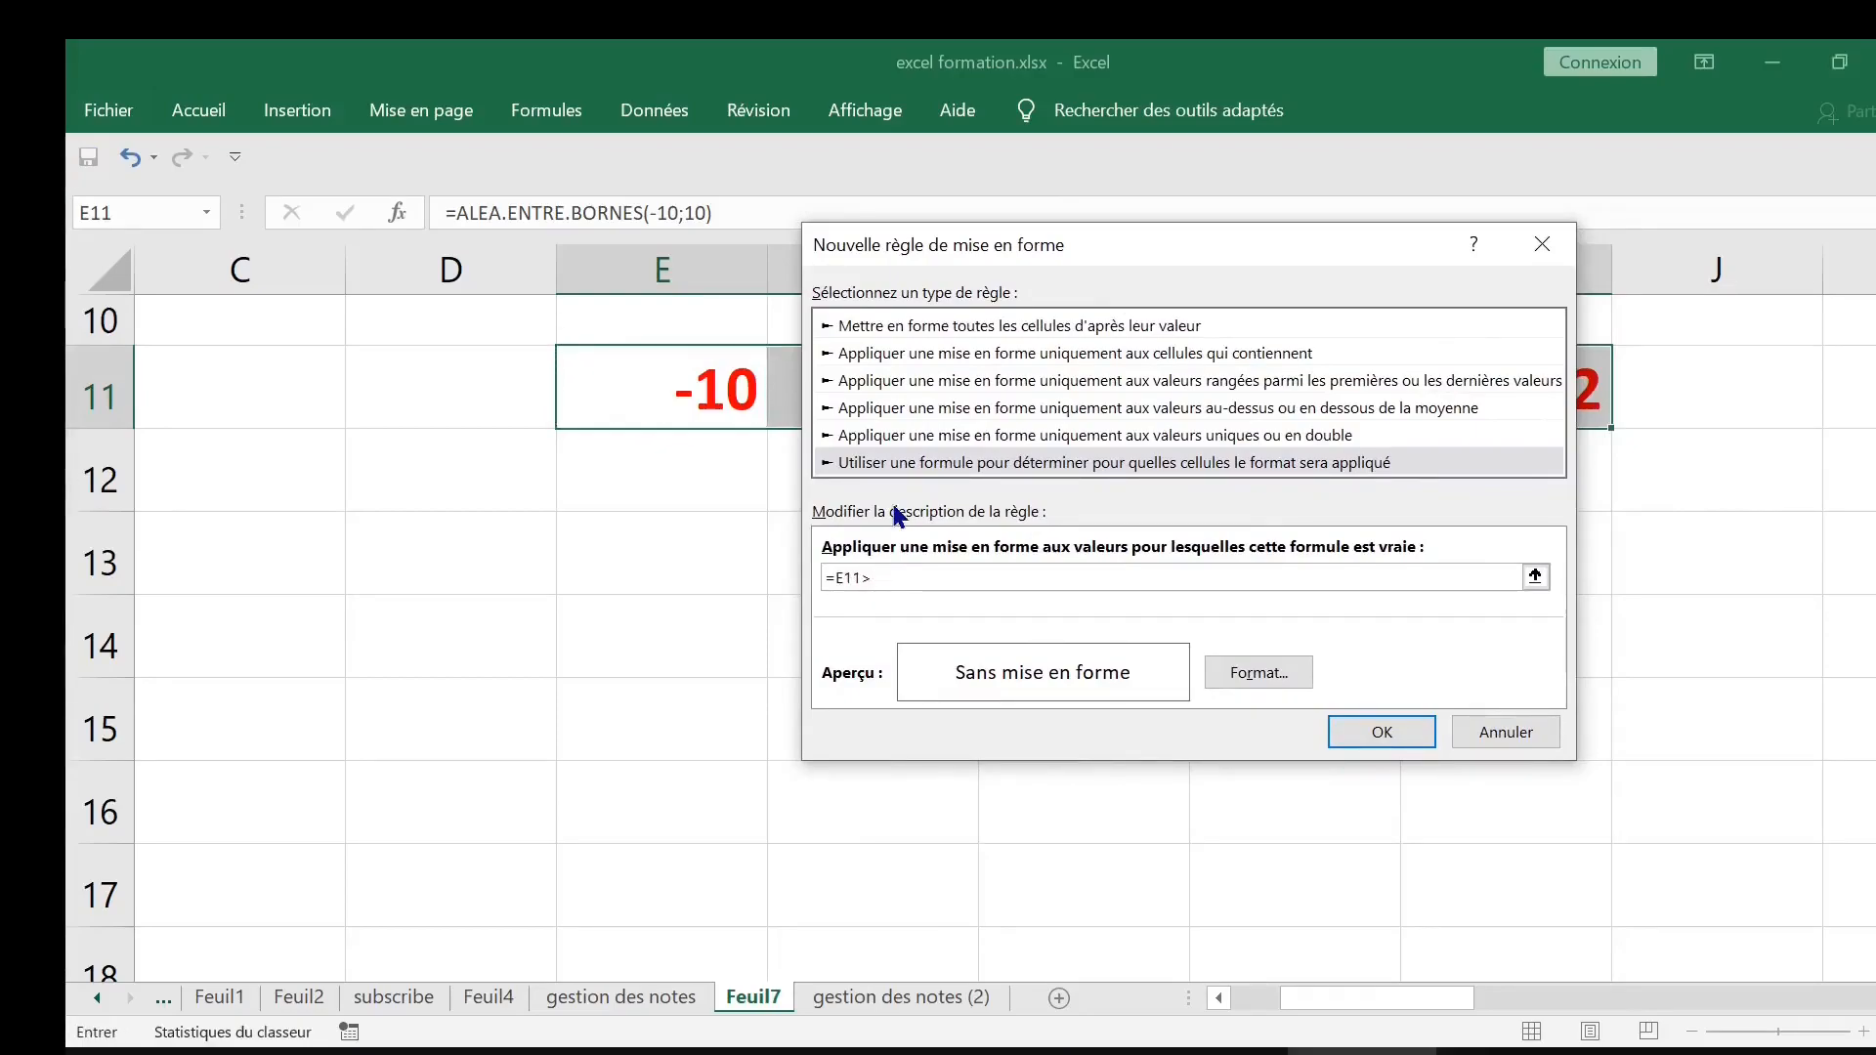
text(0)
drag(923, 576, 820, 577)
Set the positive-value rule's font colour to standard green and apply the rule to E11:I11
click(1259, 674)
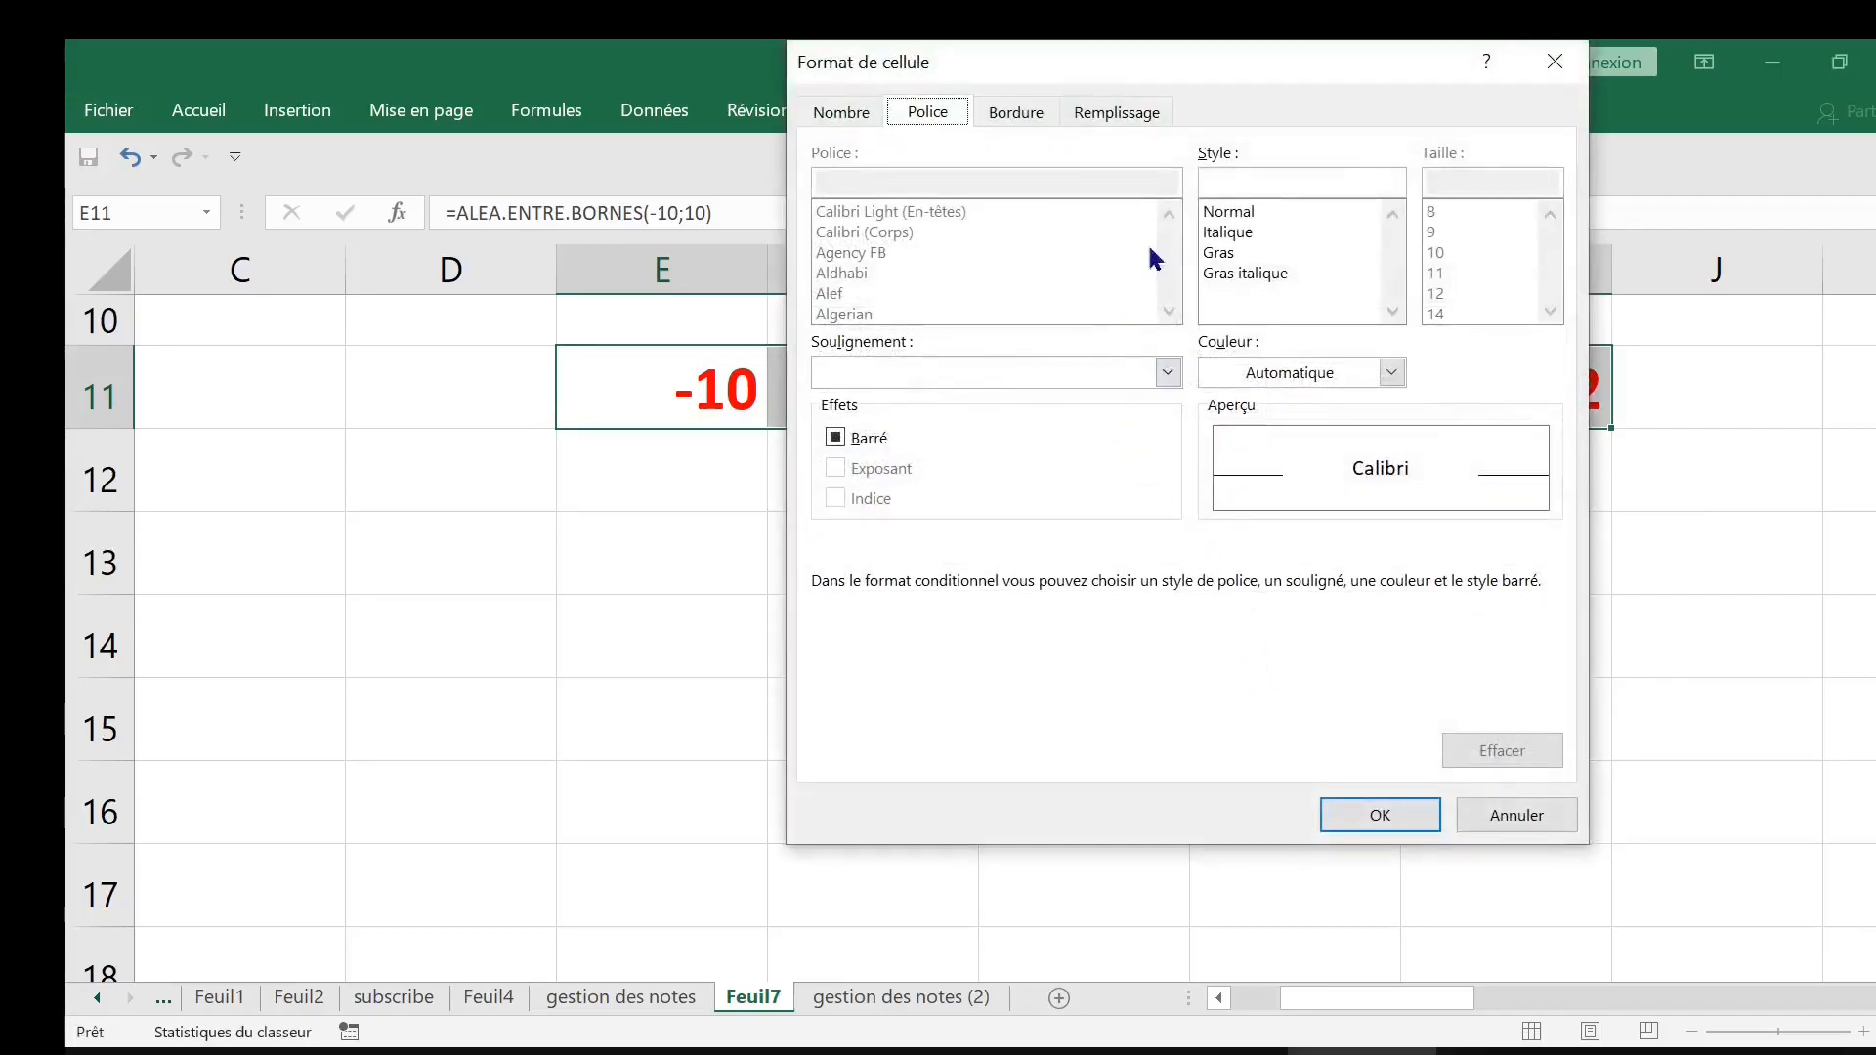
click(1301, 372)
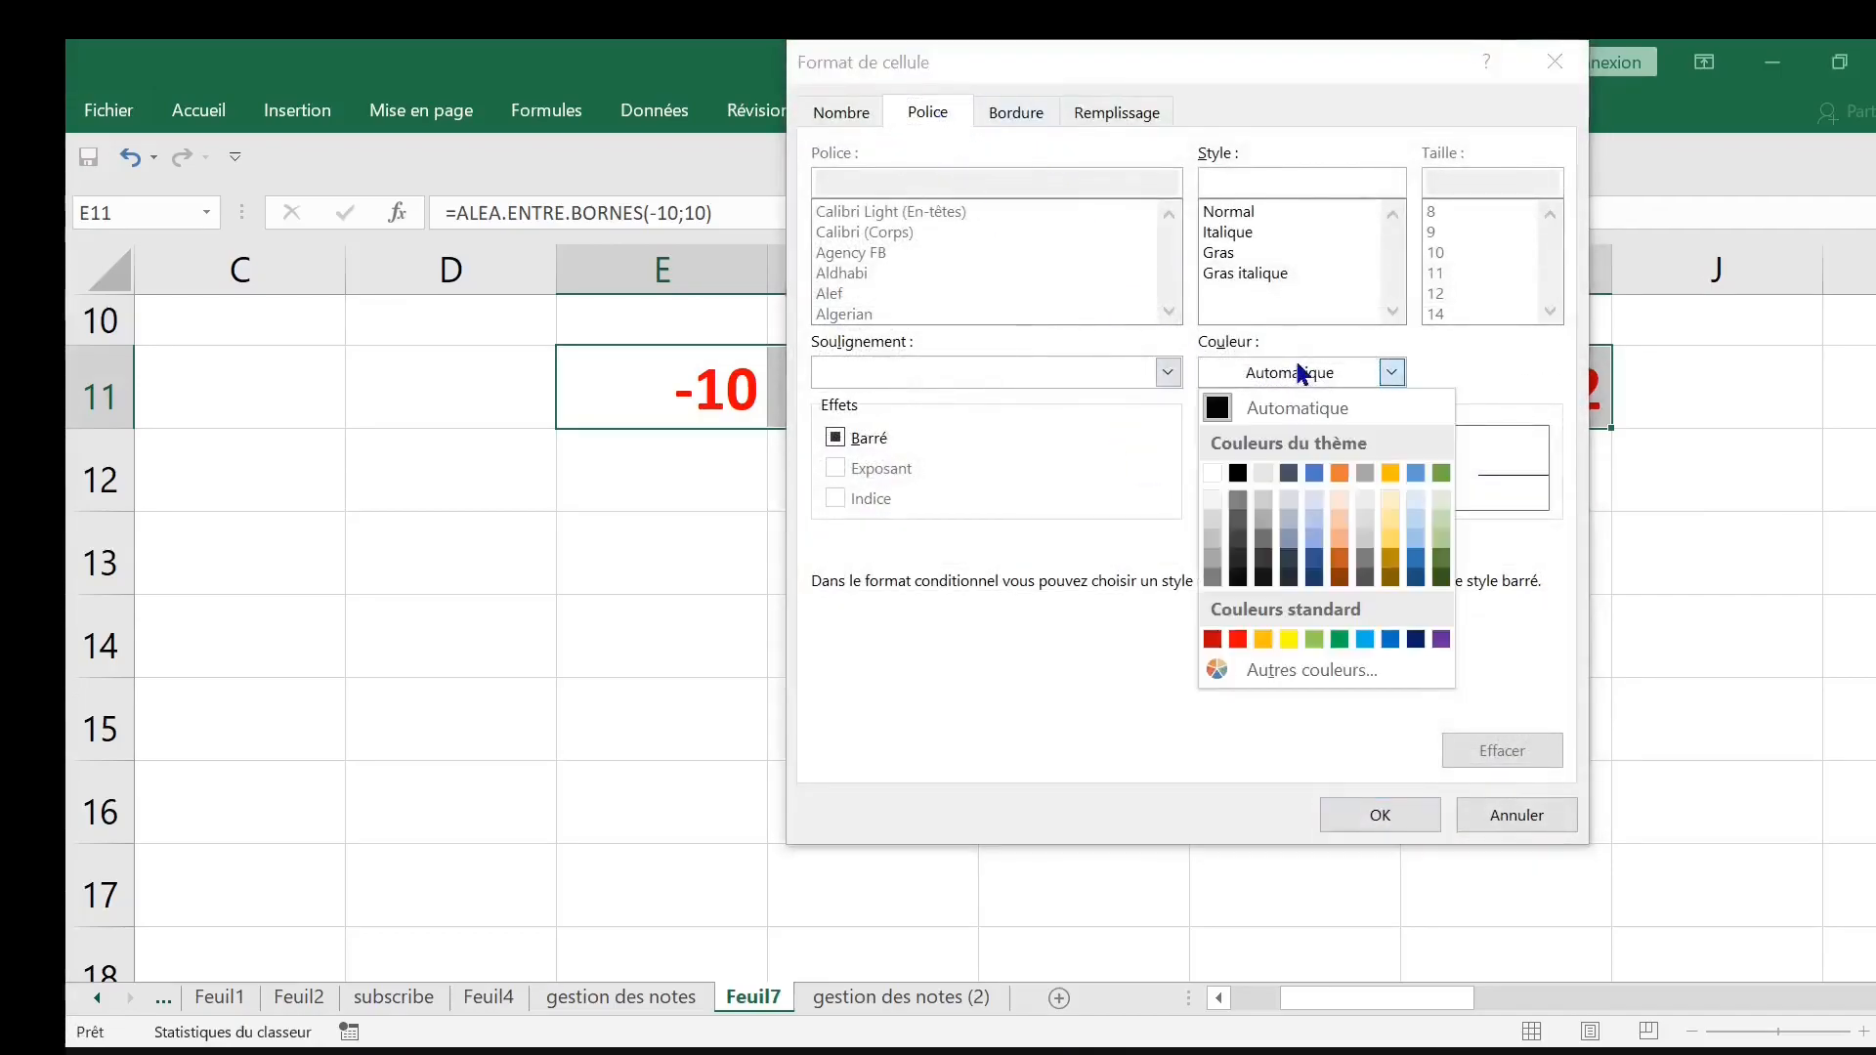
click(1340, 639)
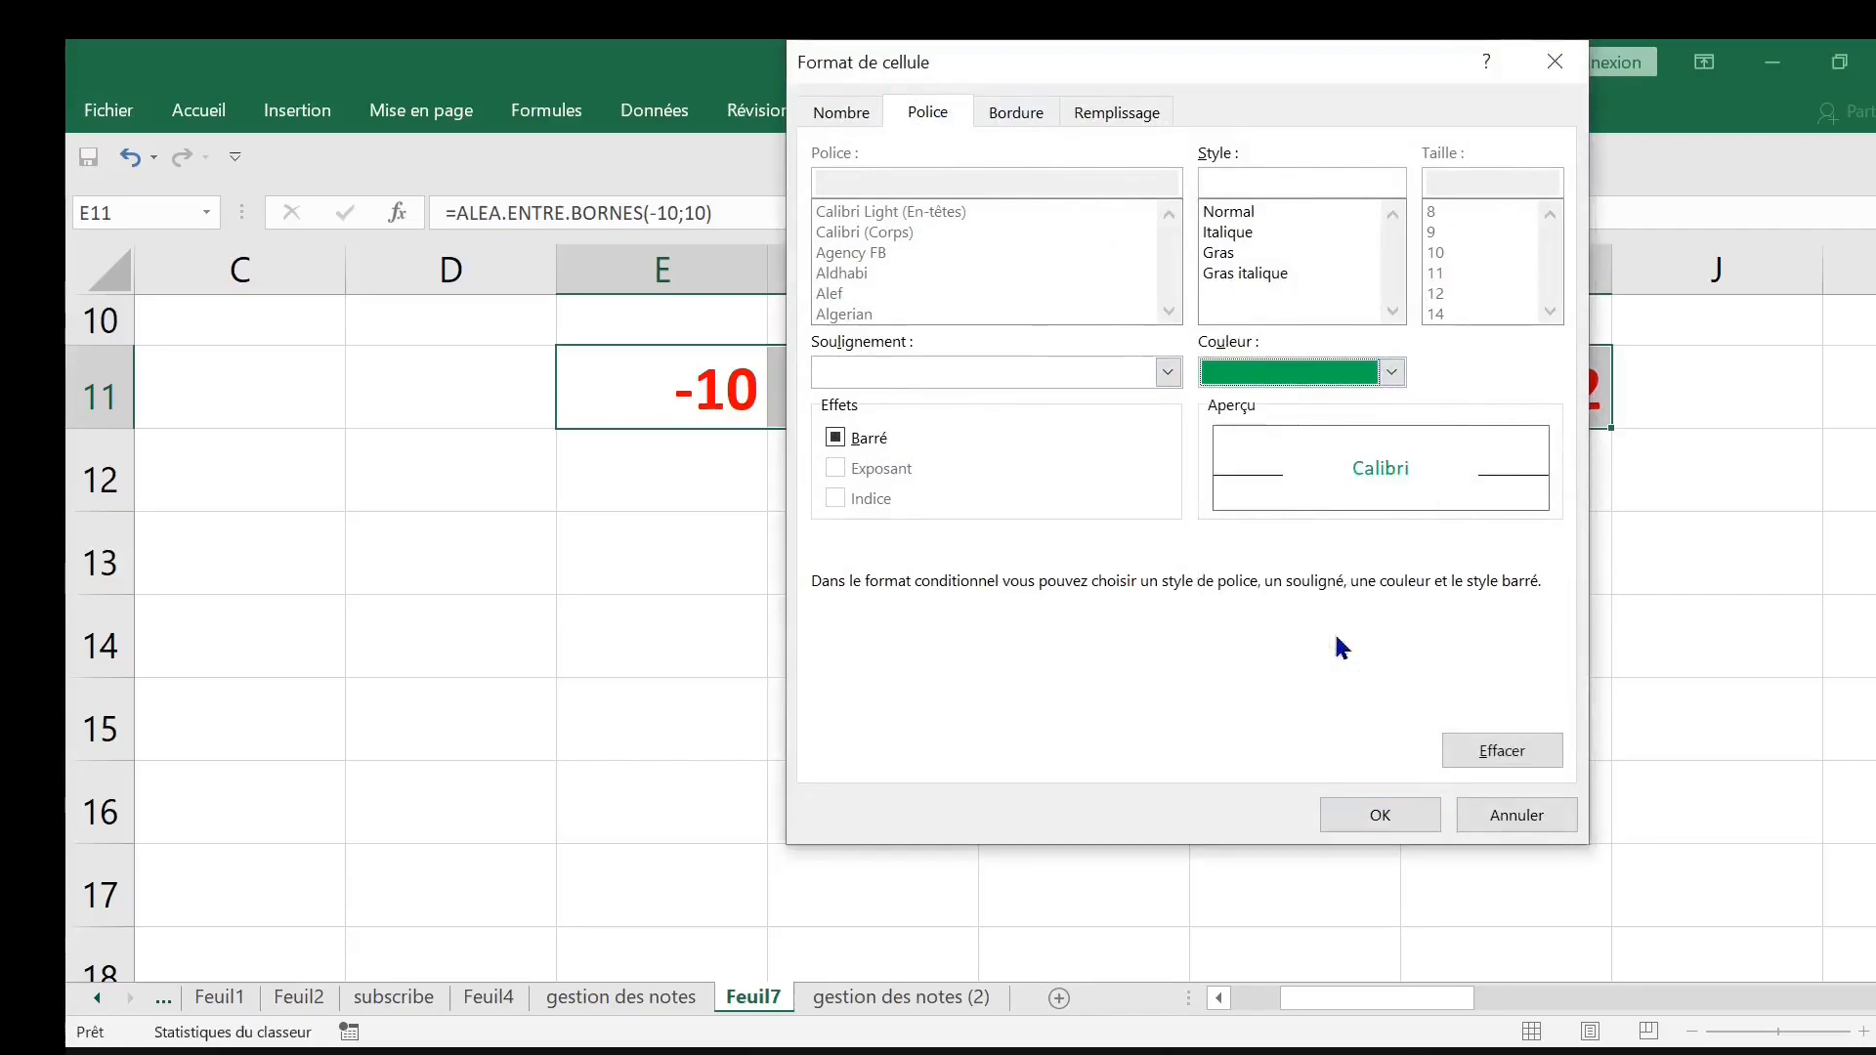
click(1375, 816)
click(1378, 728)
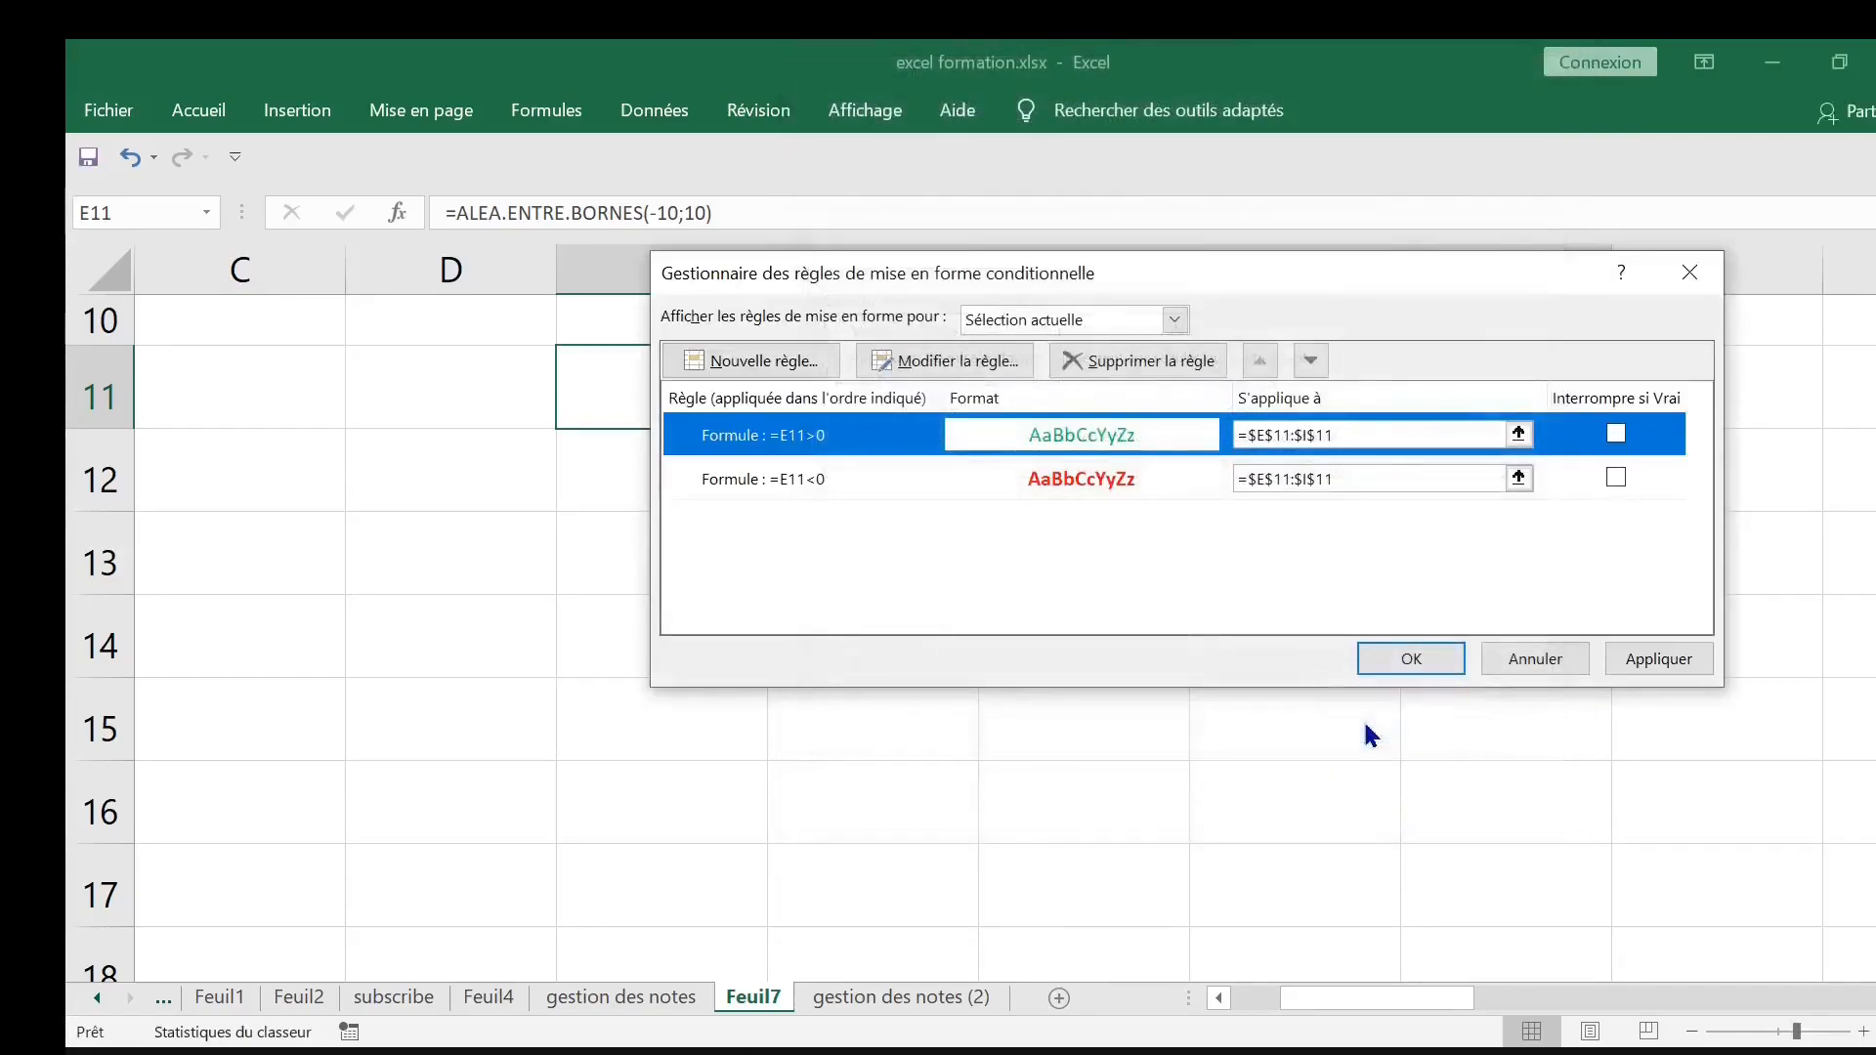
click(1411, 659)
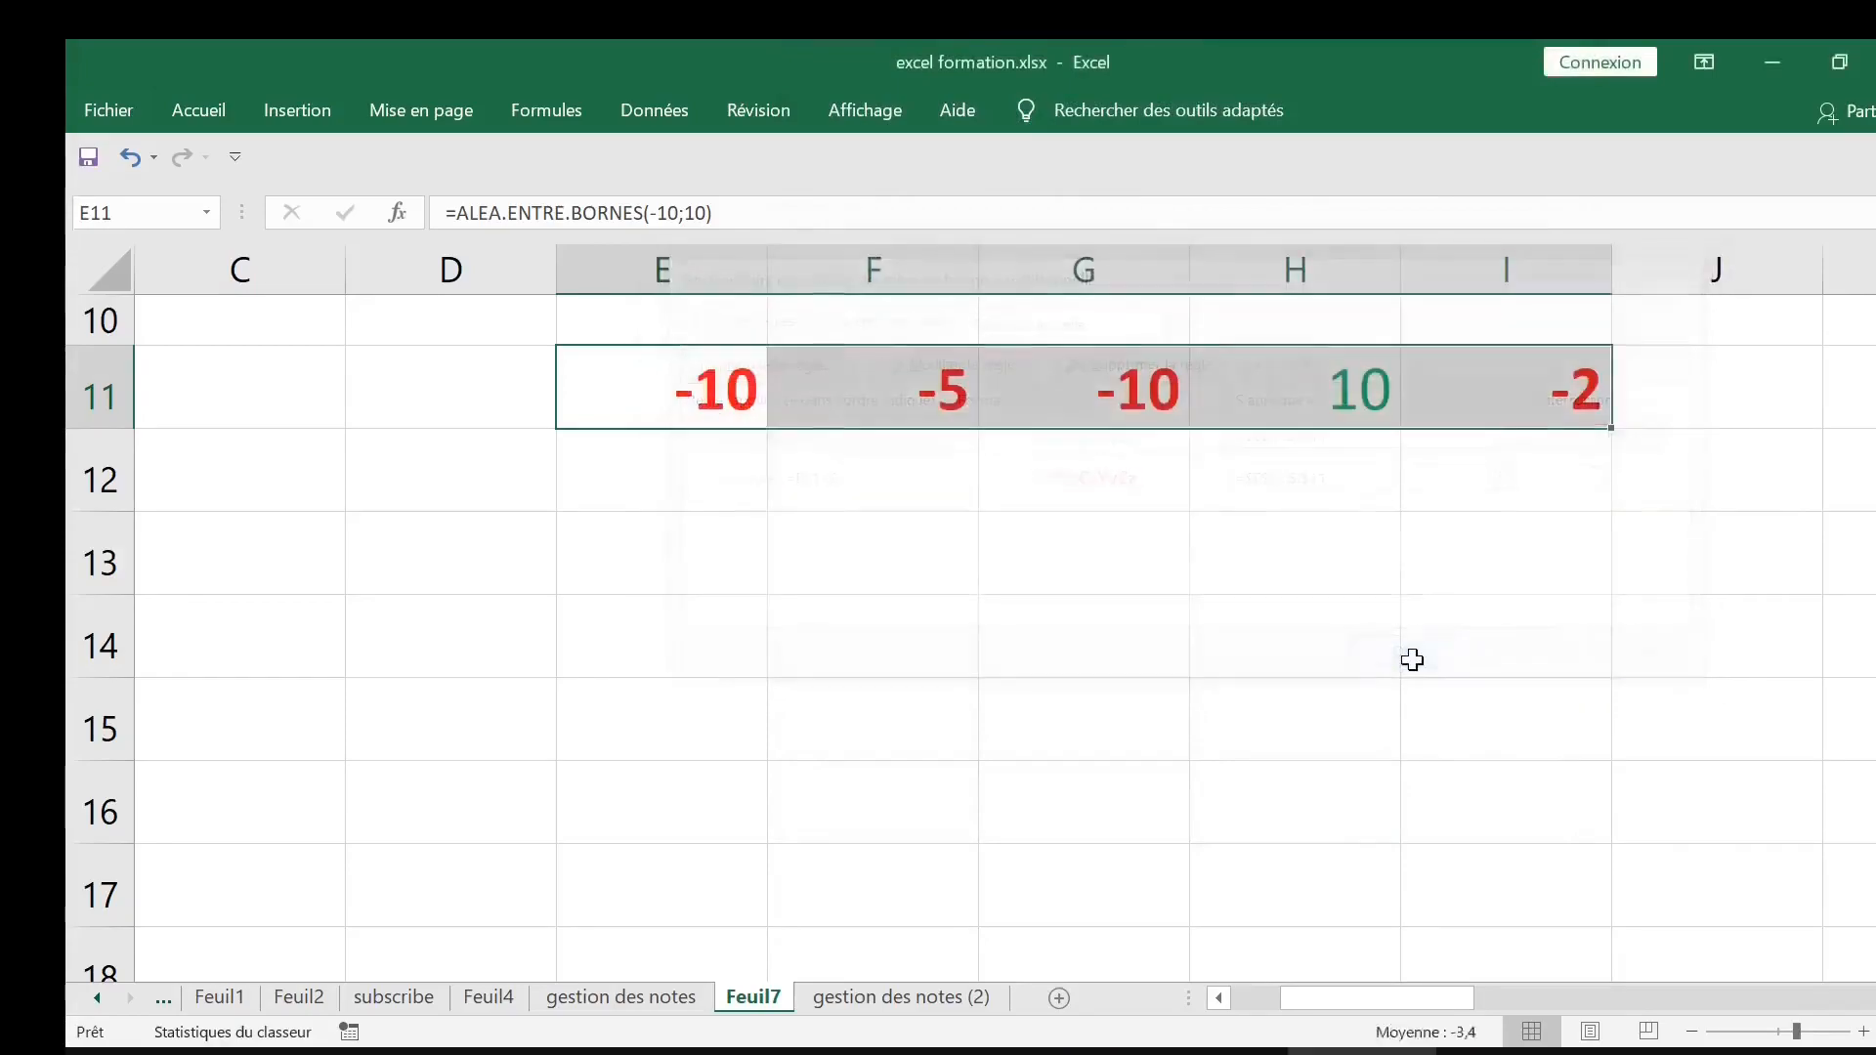
Recalculate the random values in E11:I11 repeatedly and check the colours given to negative, positive and zero values
click(1111, 590)
click(813, 420)
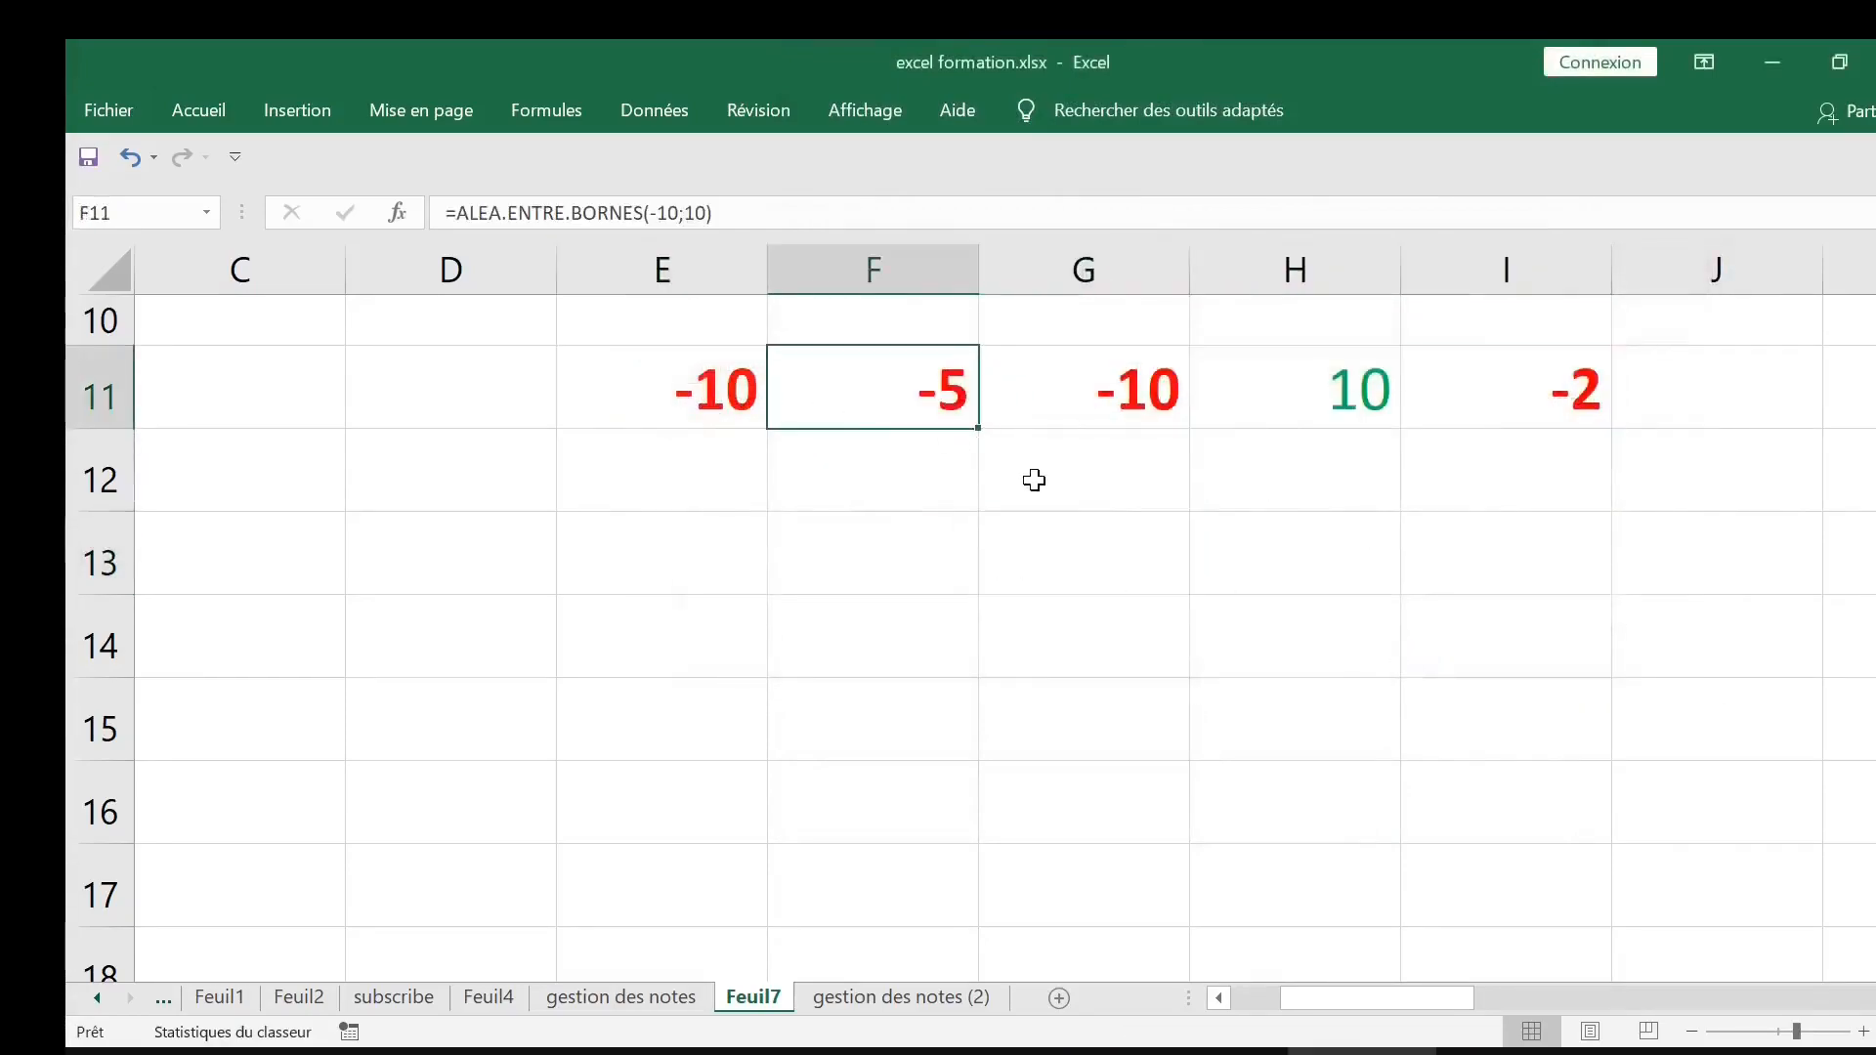
click(469, 401)
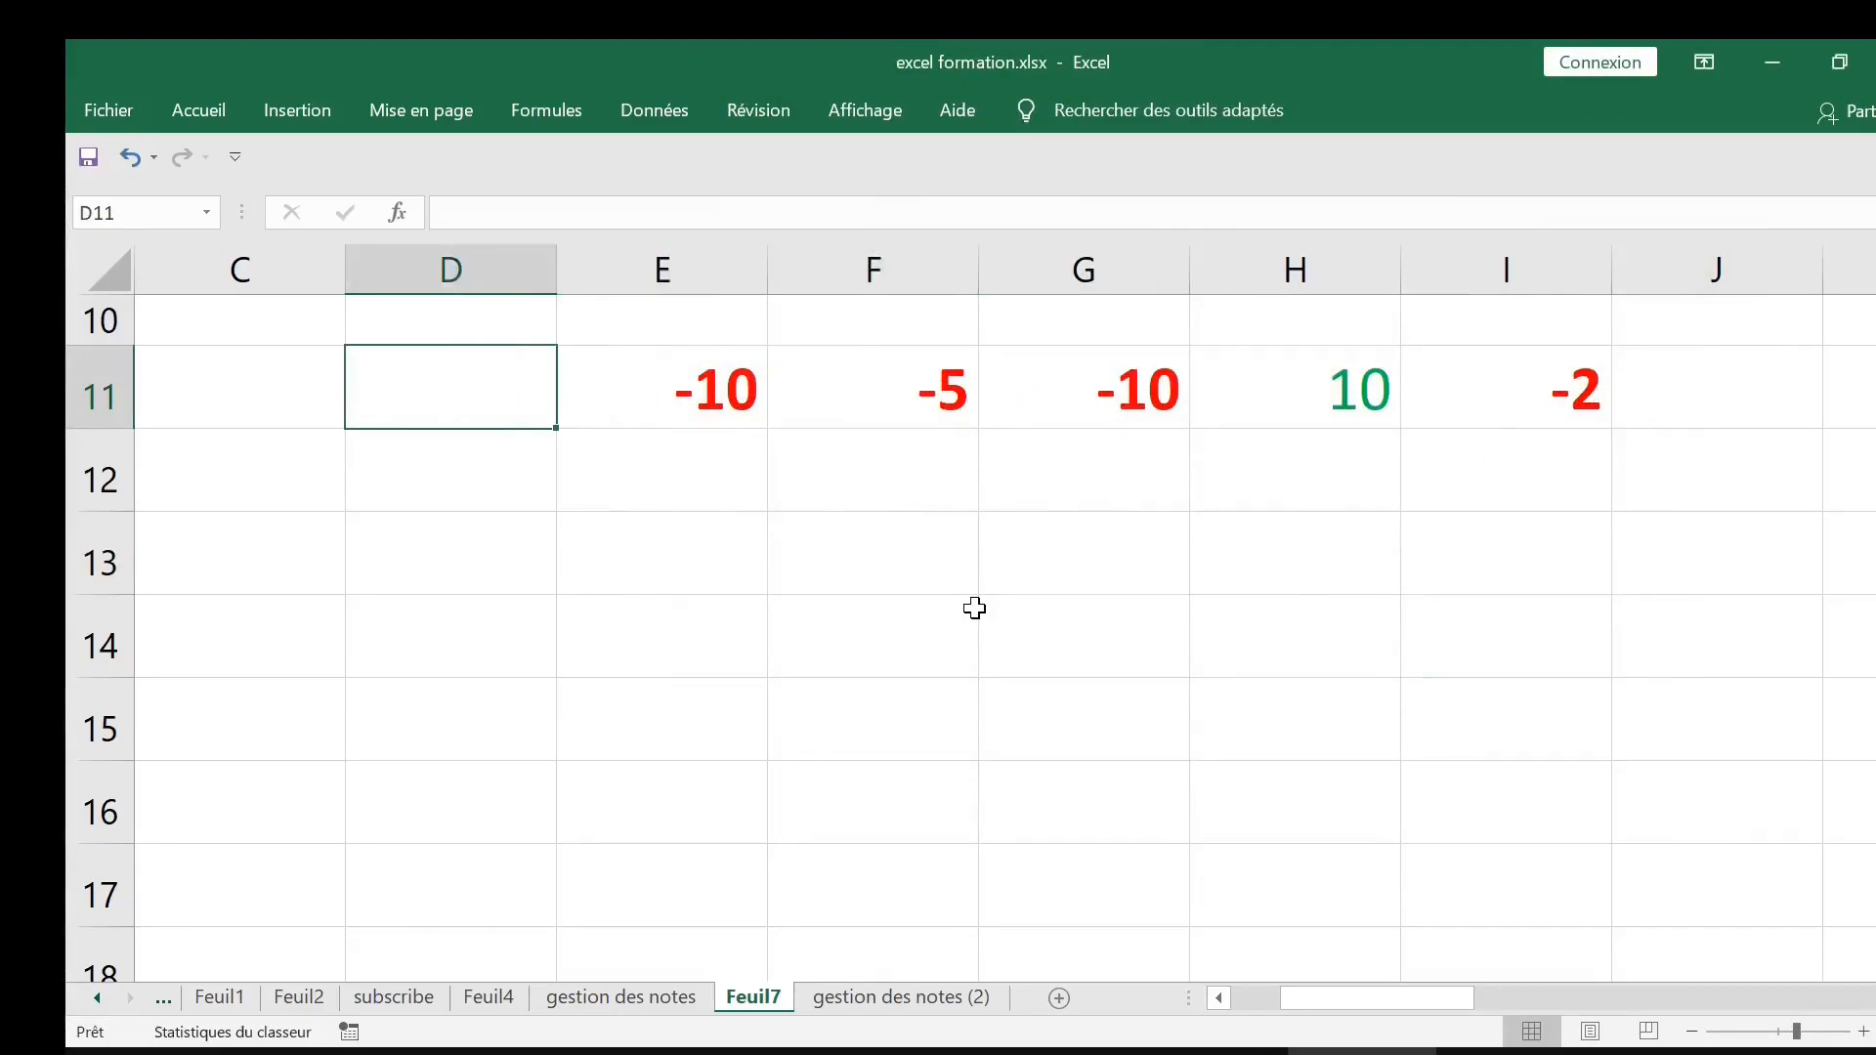
key(F9)
key(F9)
key(F9)
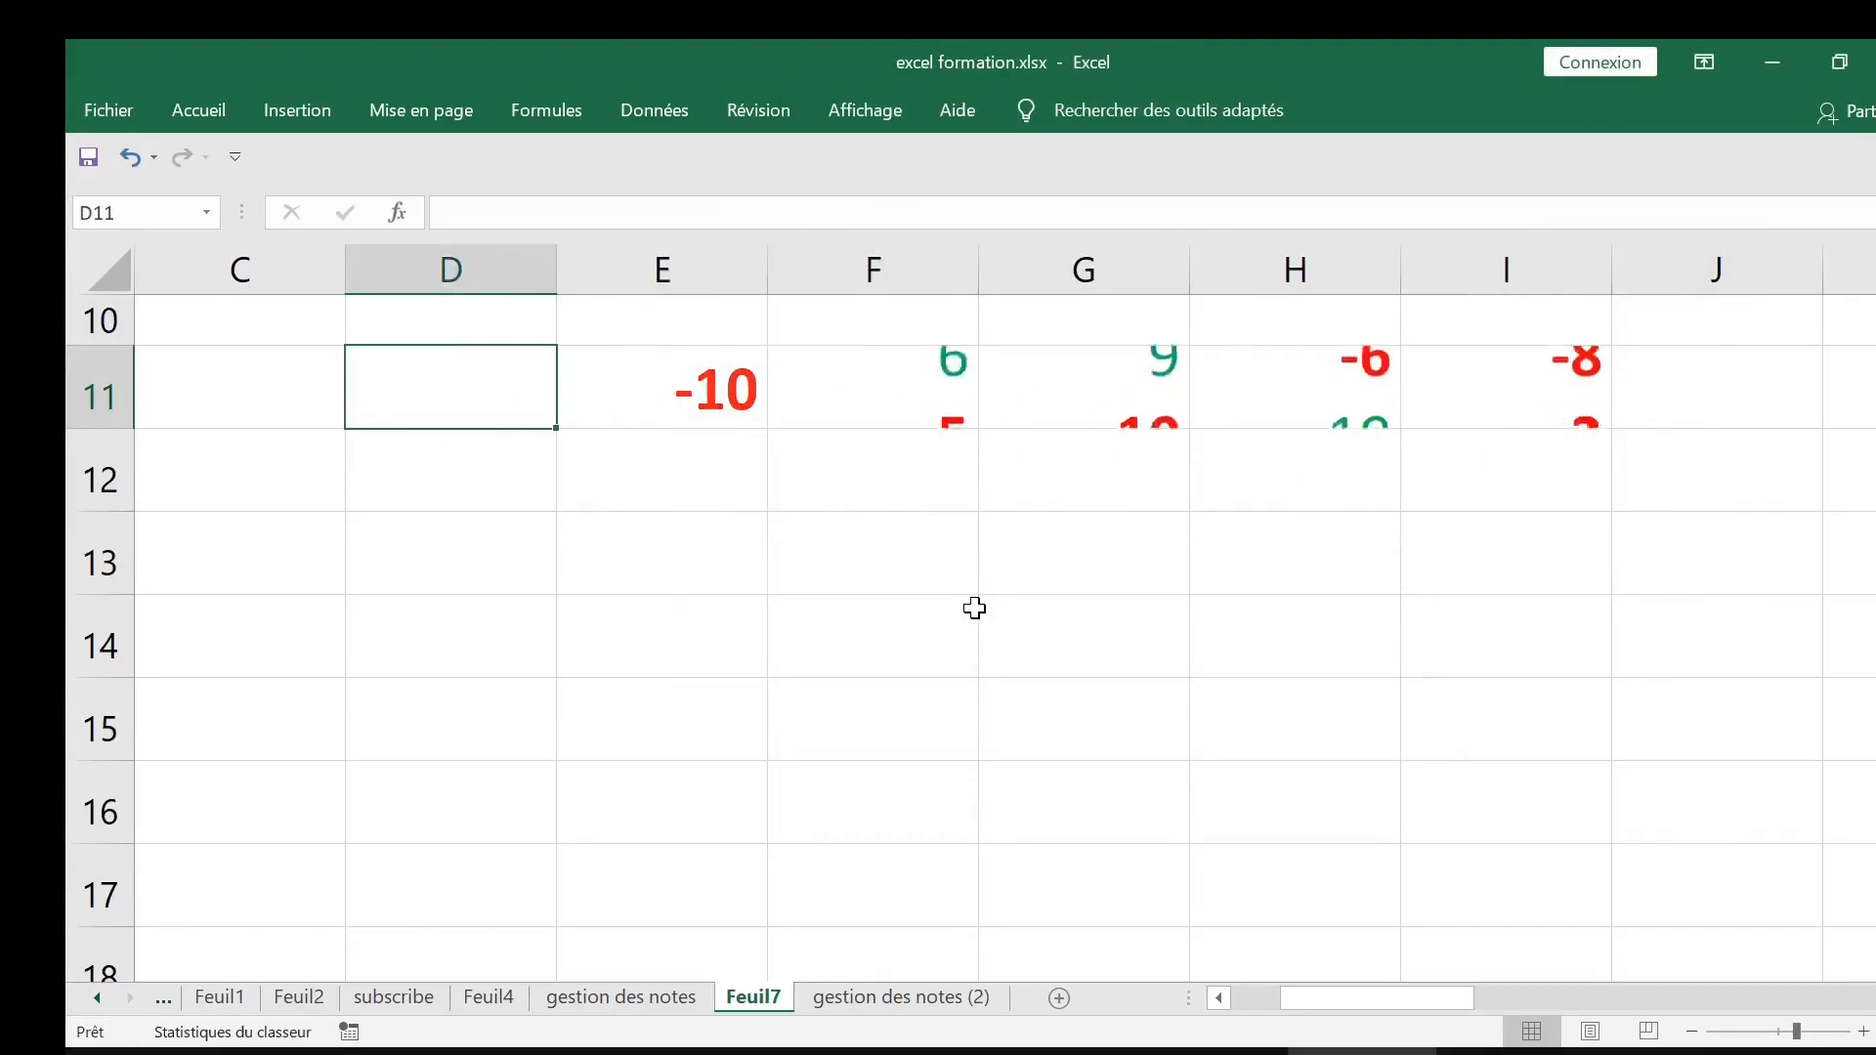
key(F9)
key(F9)
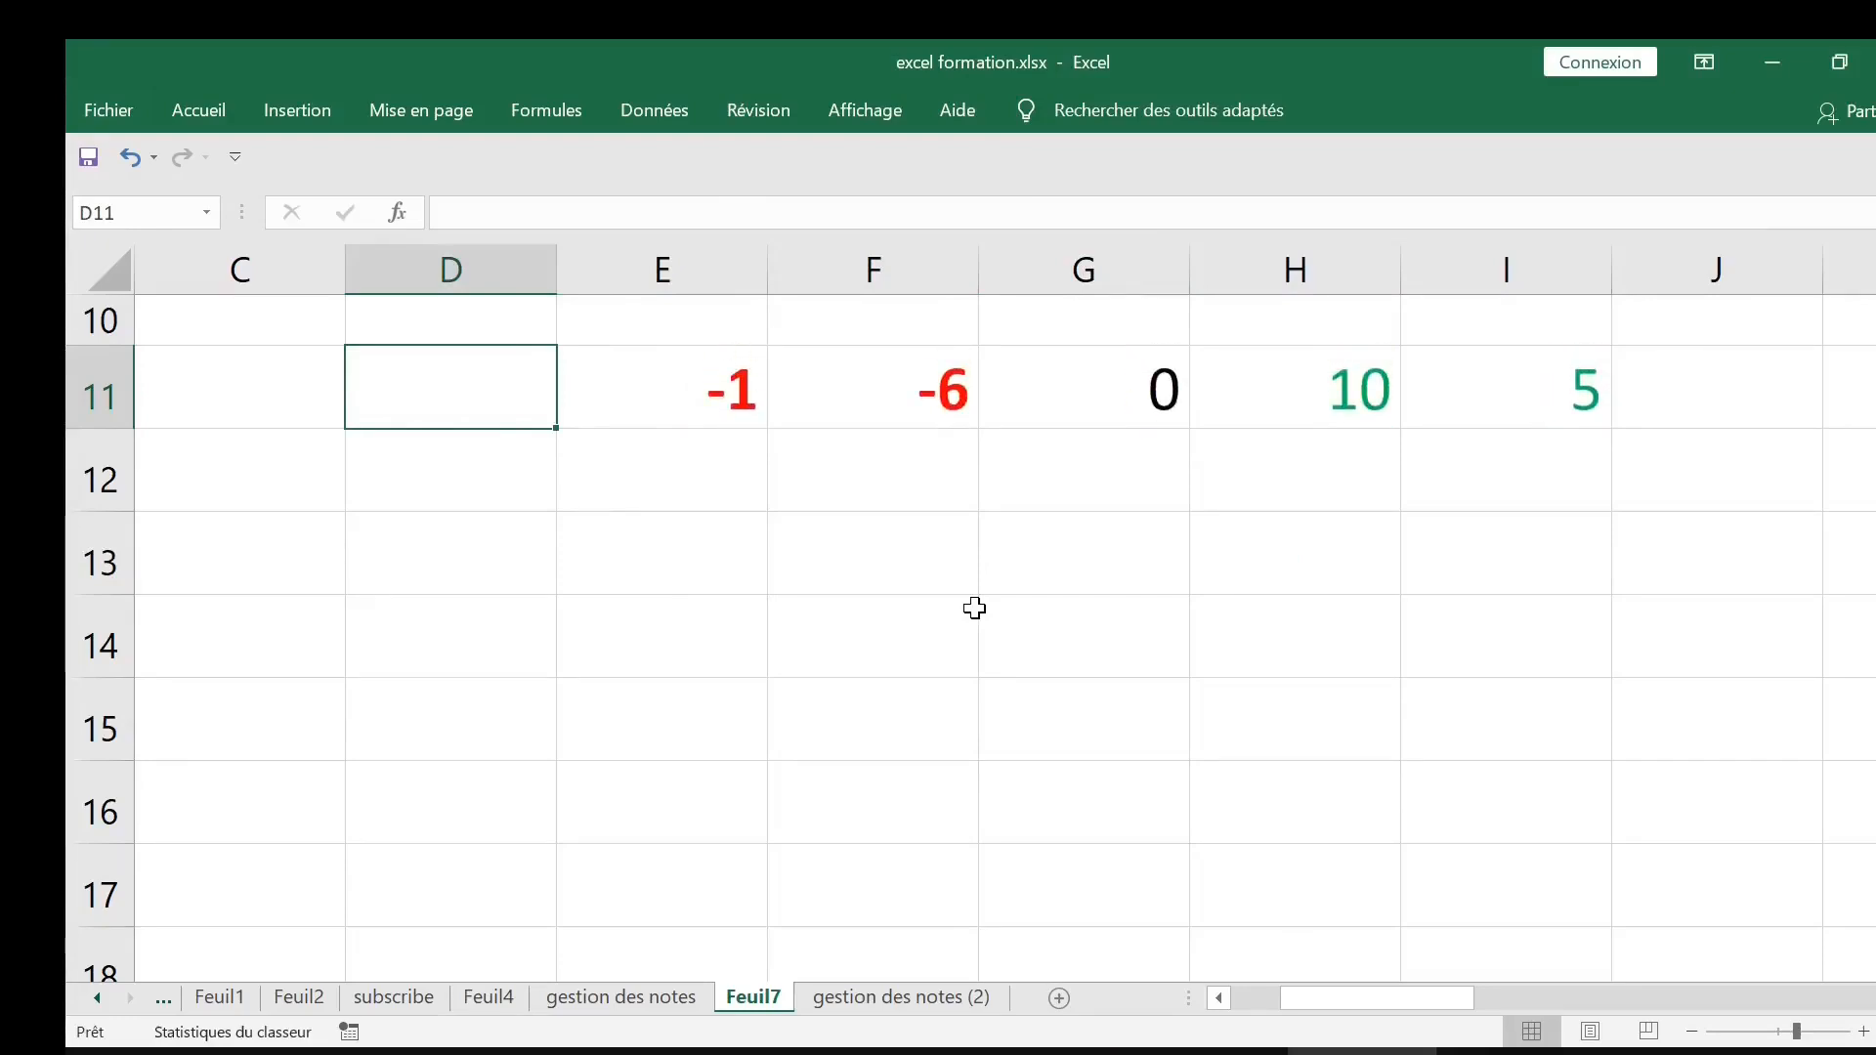
click(1130, 398)
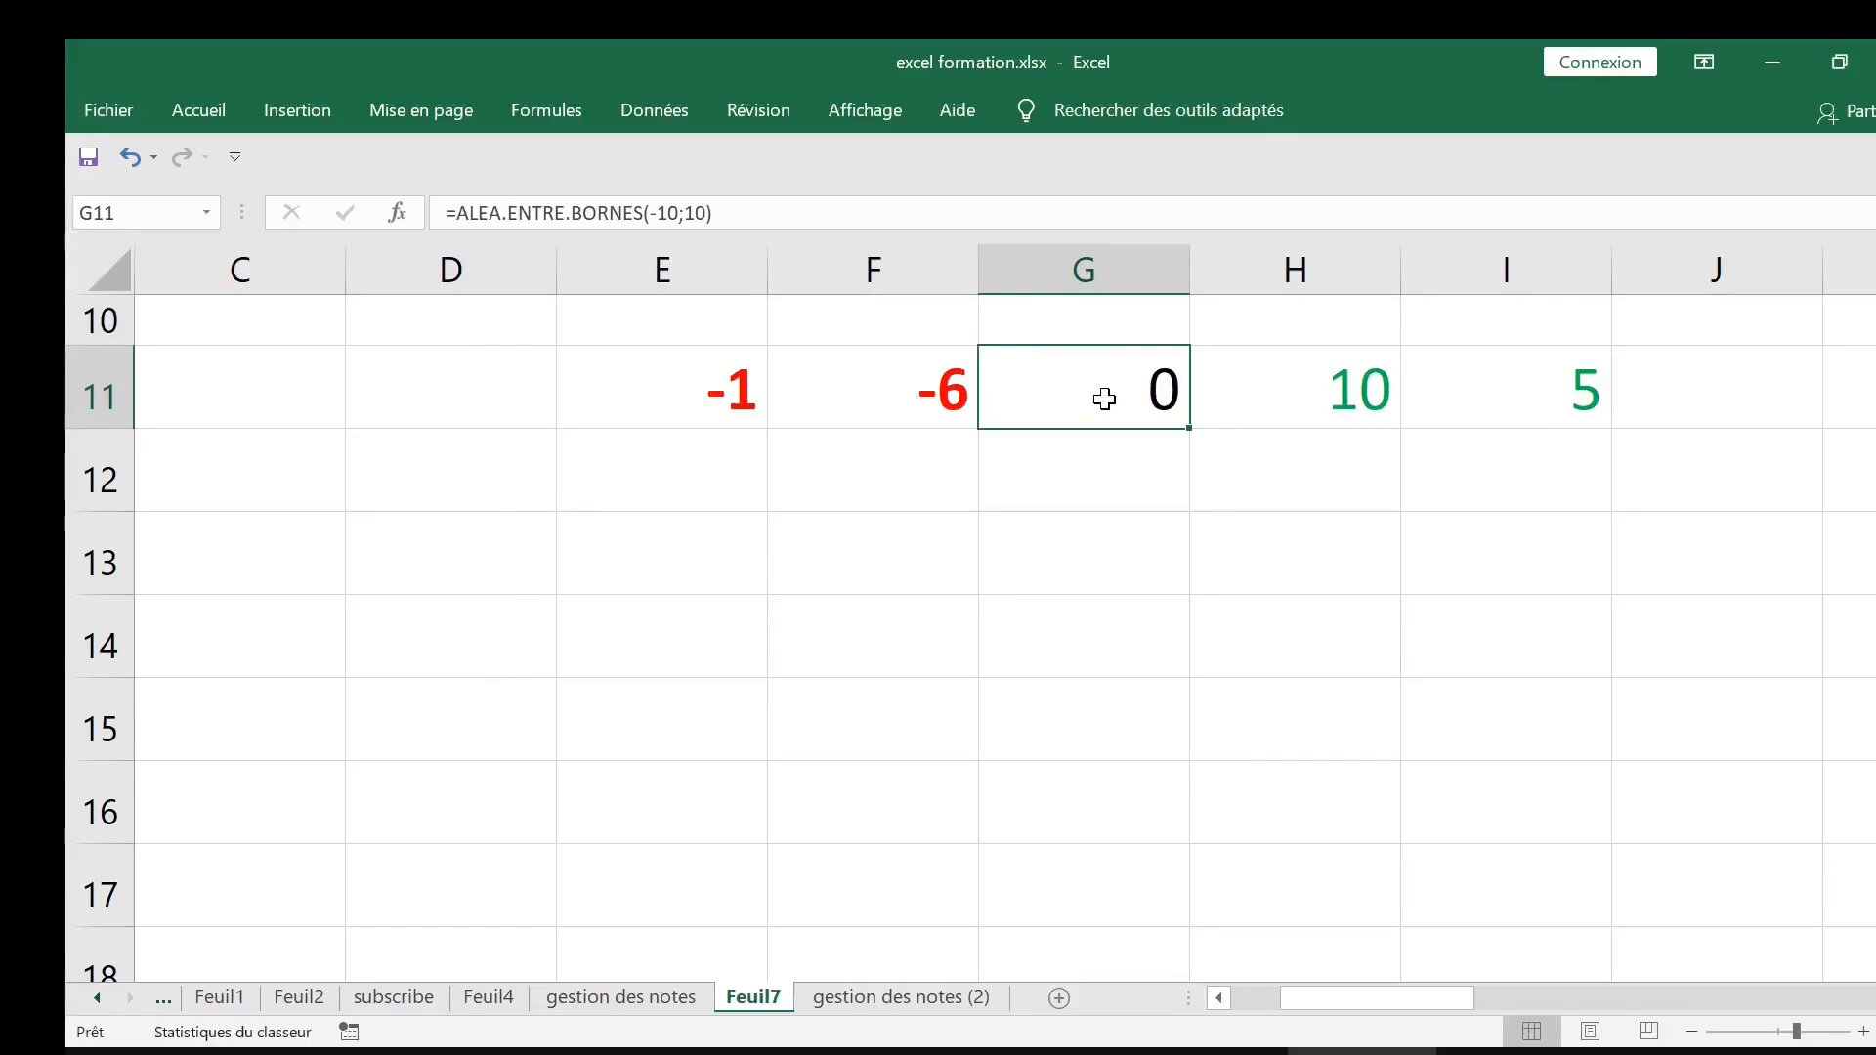
key(F9)
key(F9)
key(F9)
key(F9)
key(F9)
key(F9)
key(F9)
key(F9)
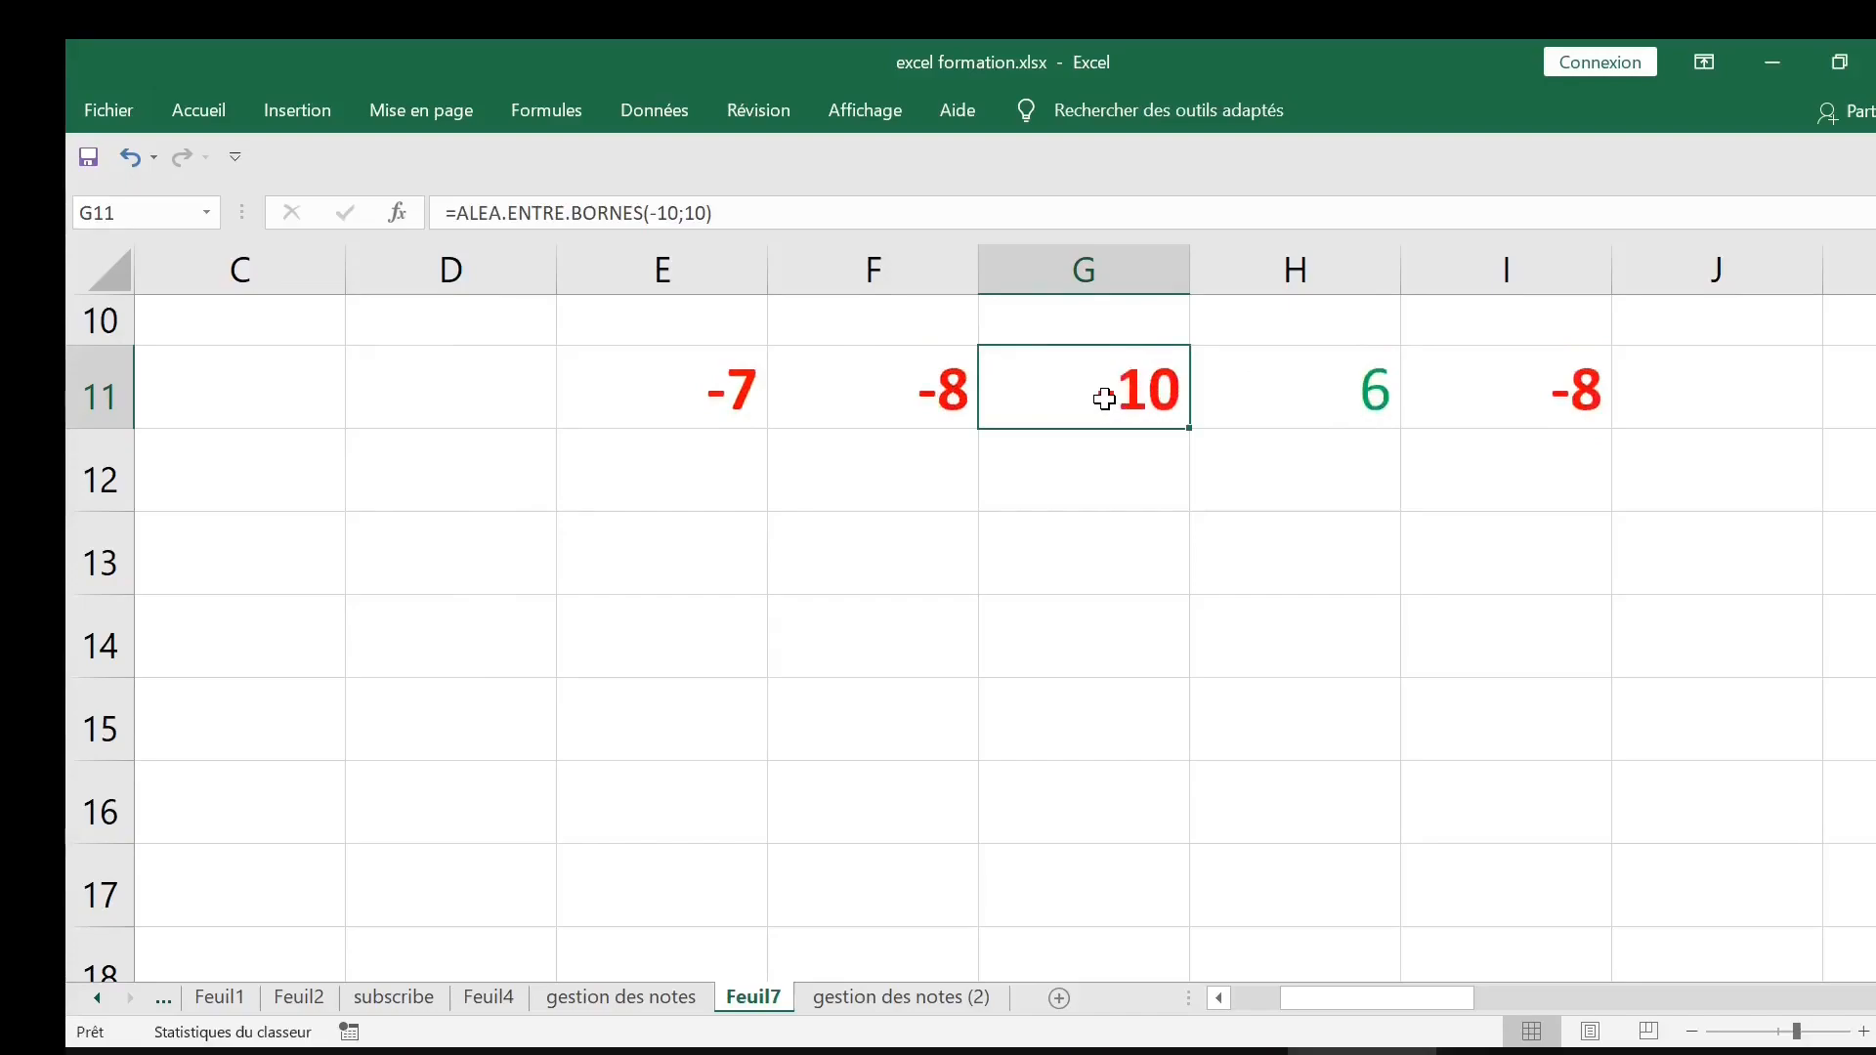
key(F9)
key(F9)
key(F9)
key(F9)
key(F9)
key(F9)
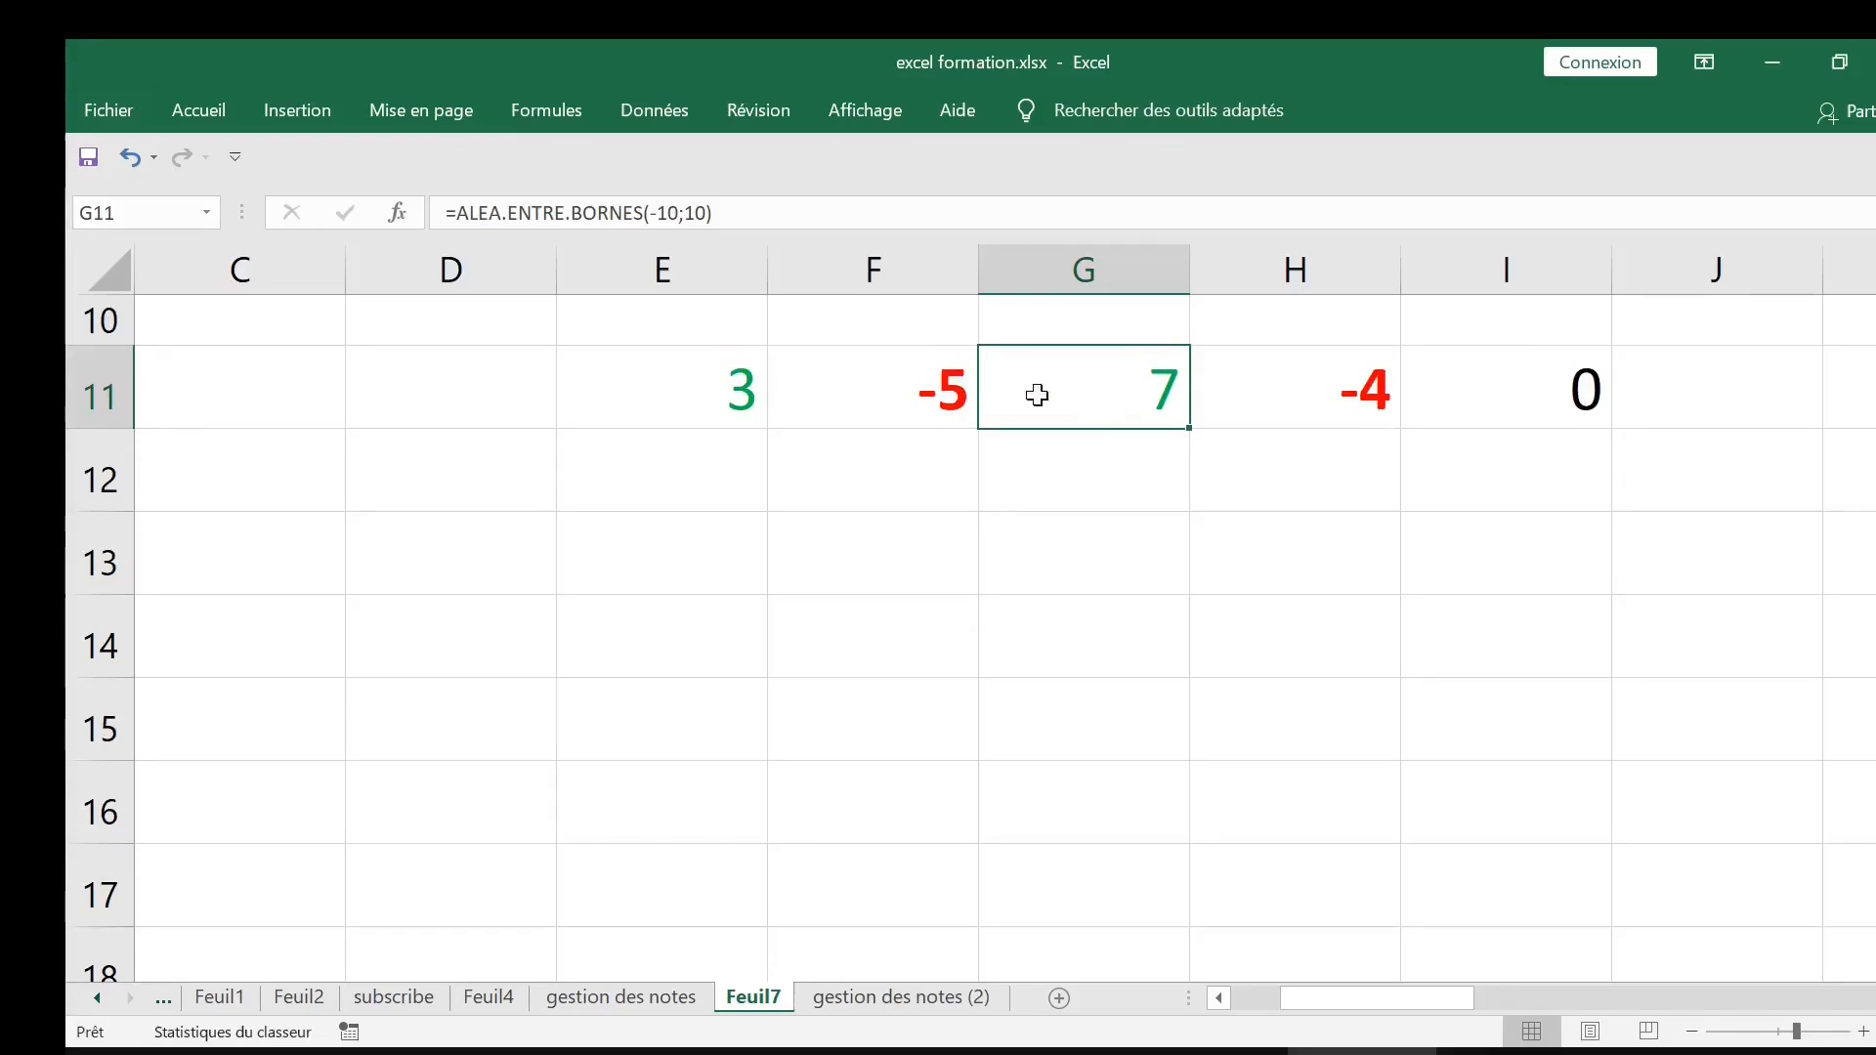
Go to exemple 2 in row 25 and read its task description in B25
key(ctrl+Left)
key(ctrl+Left)
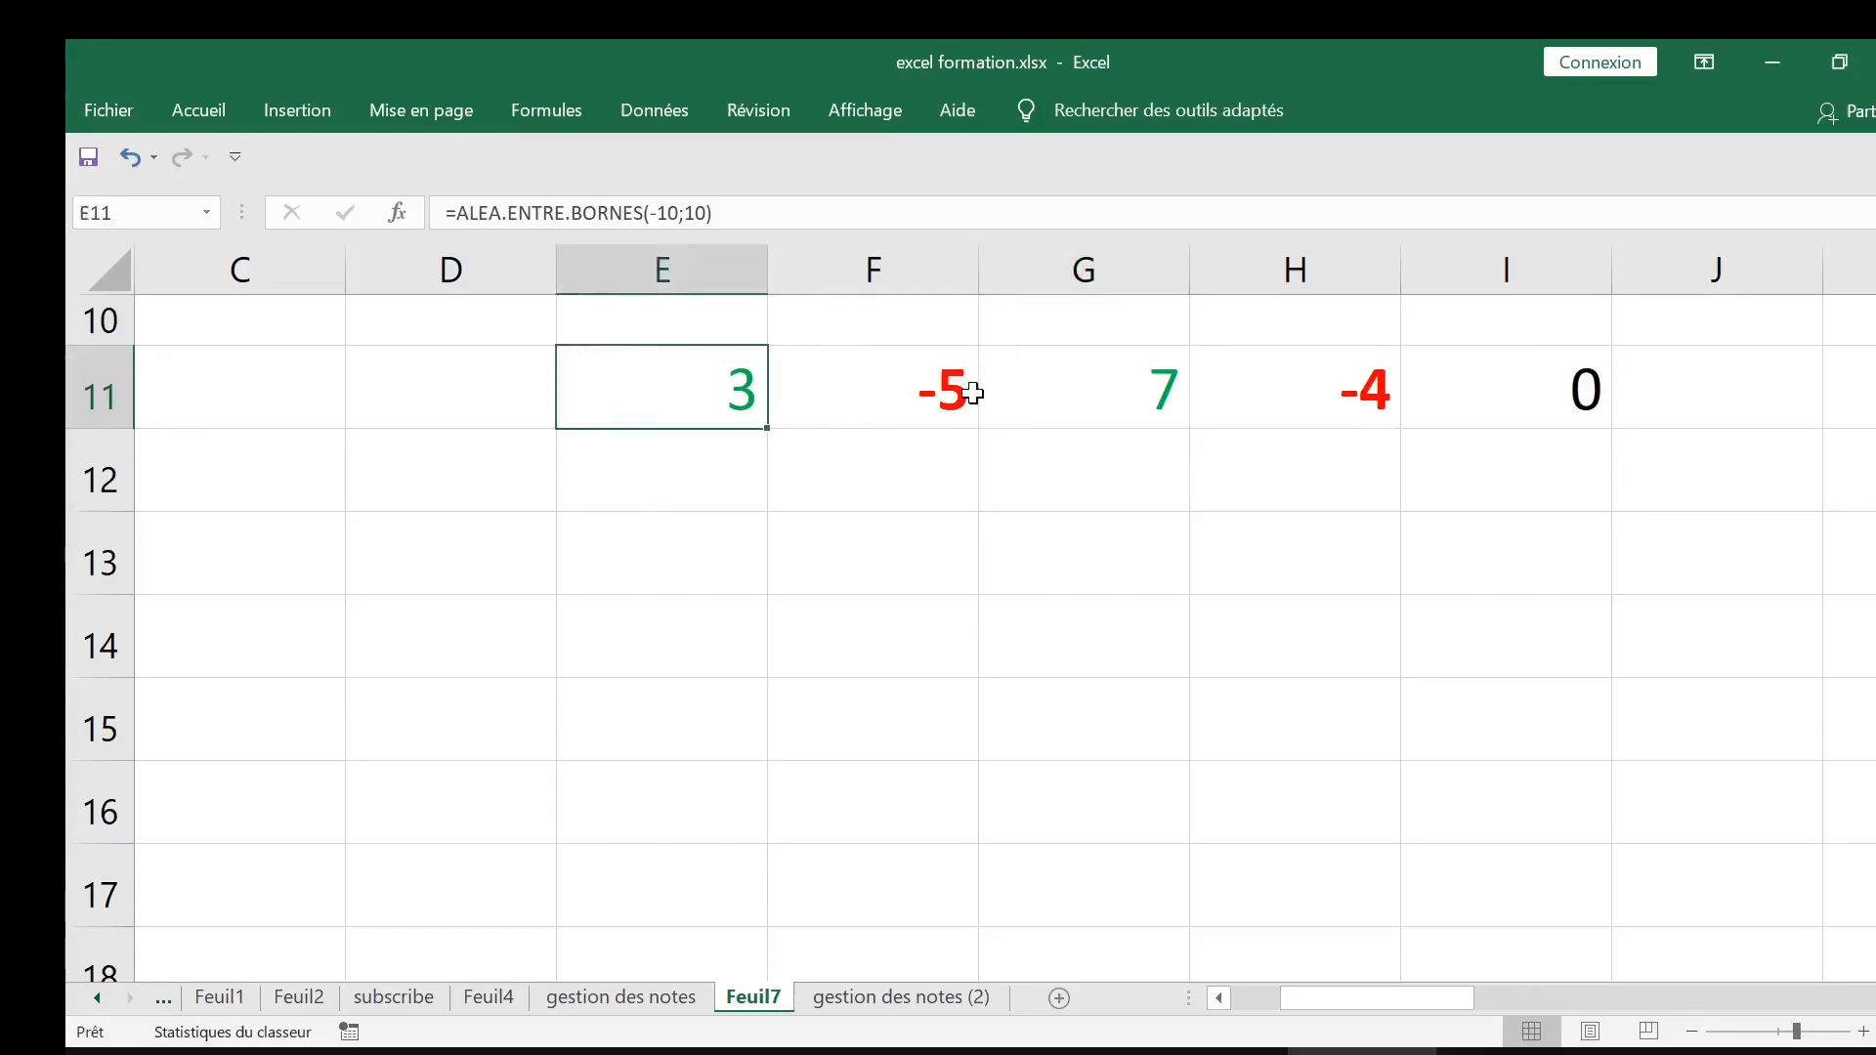
key(ctrl+Left)
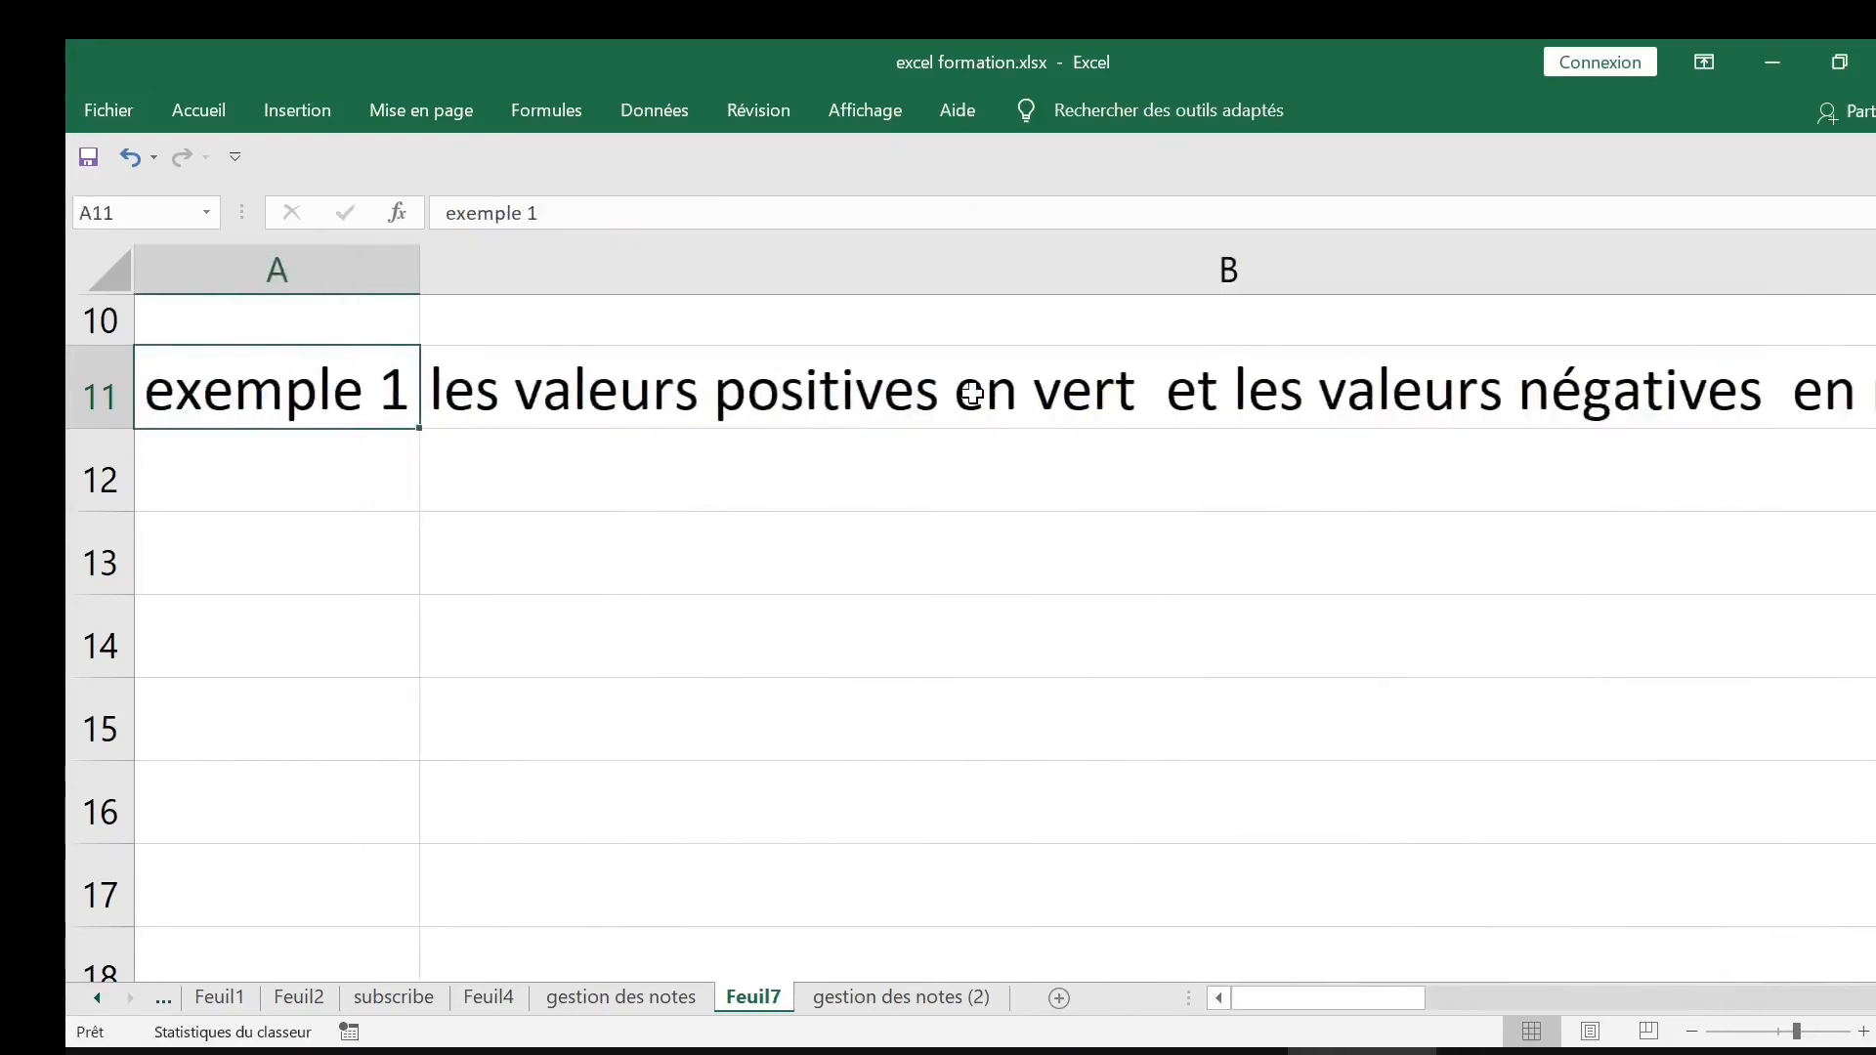
key(ctrl+Down)
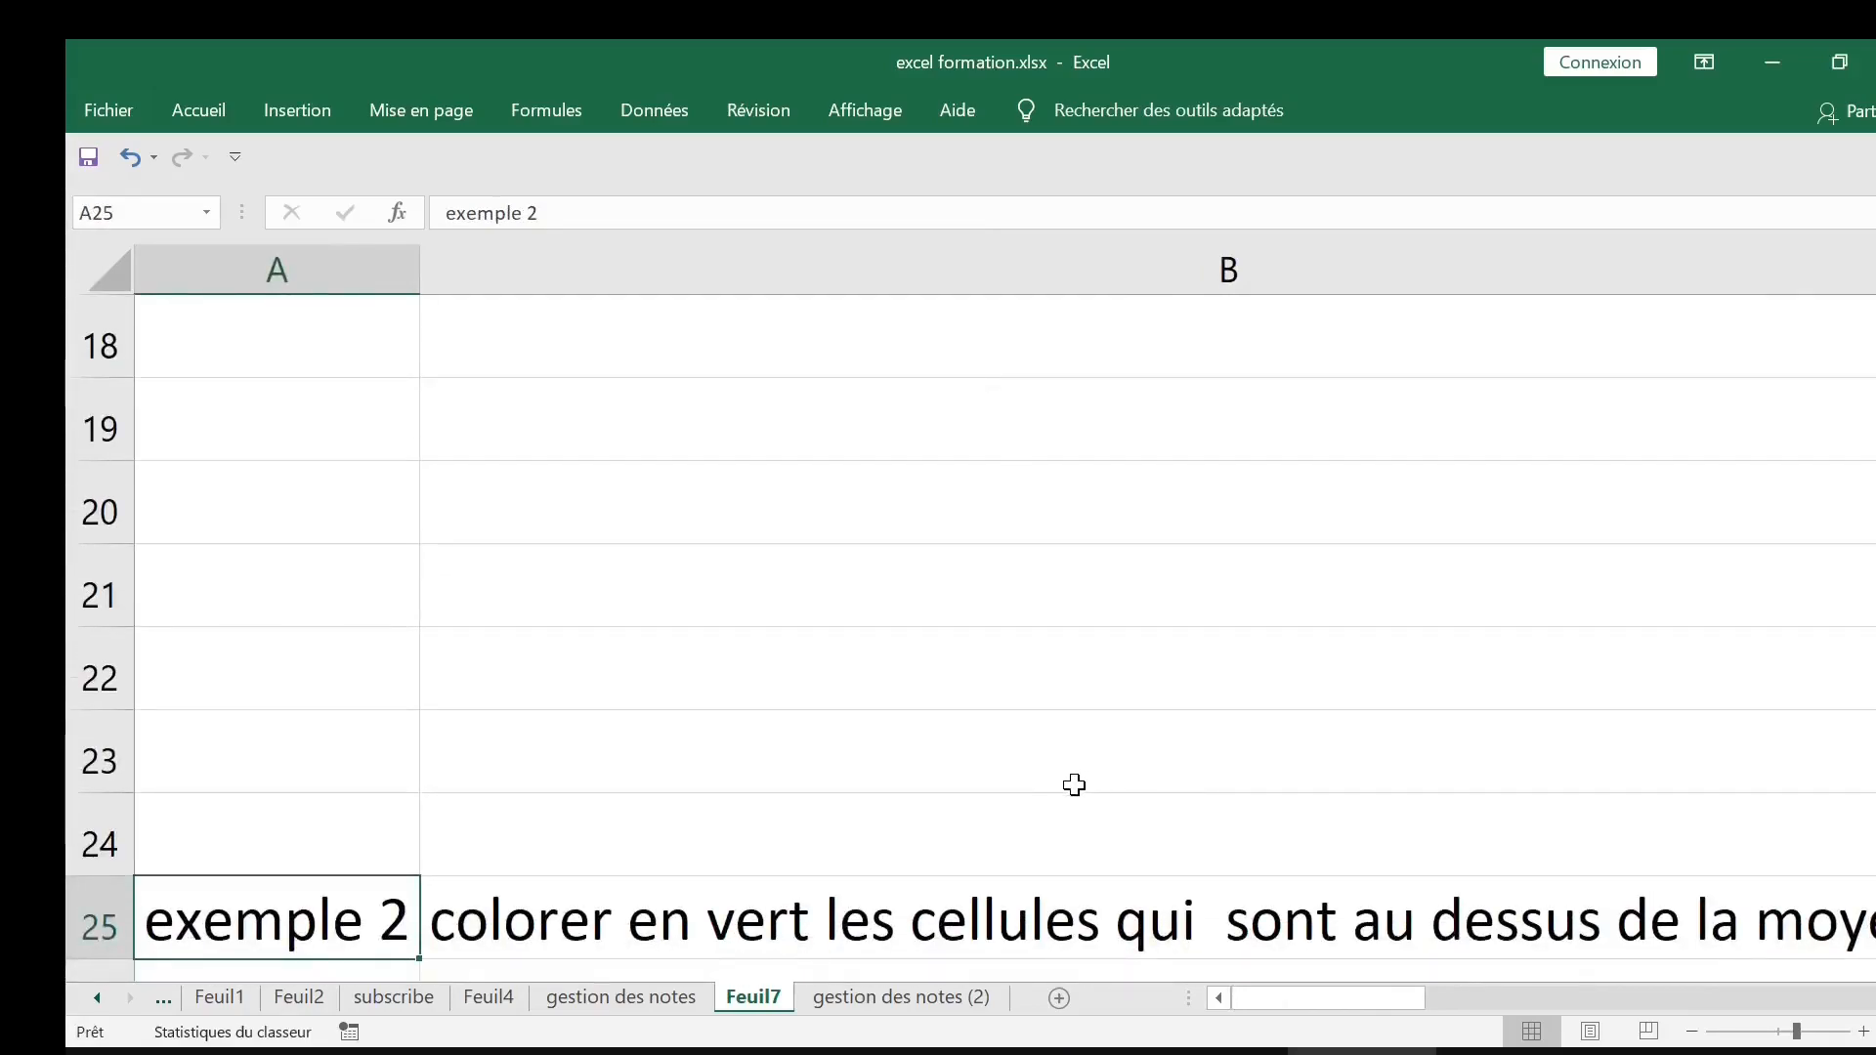
click(1691, 1032)
click(1691, 1031)
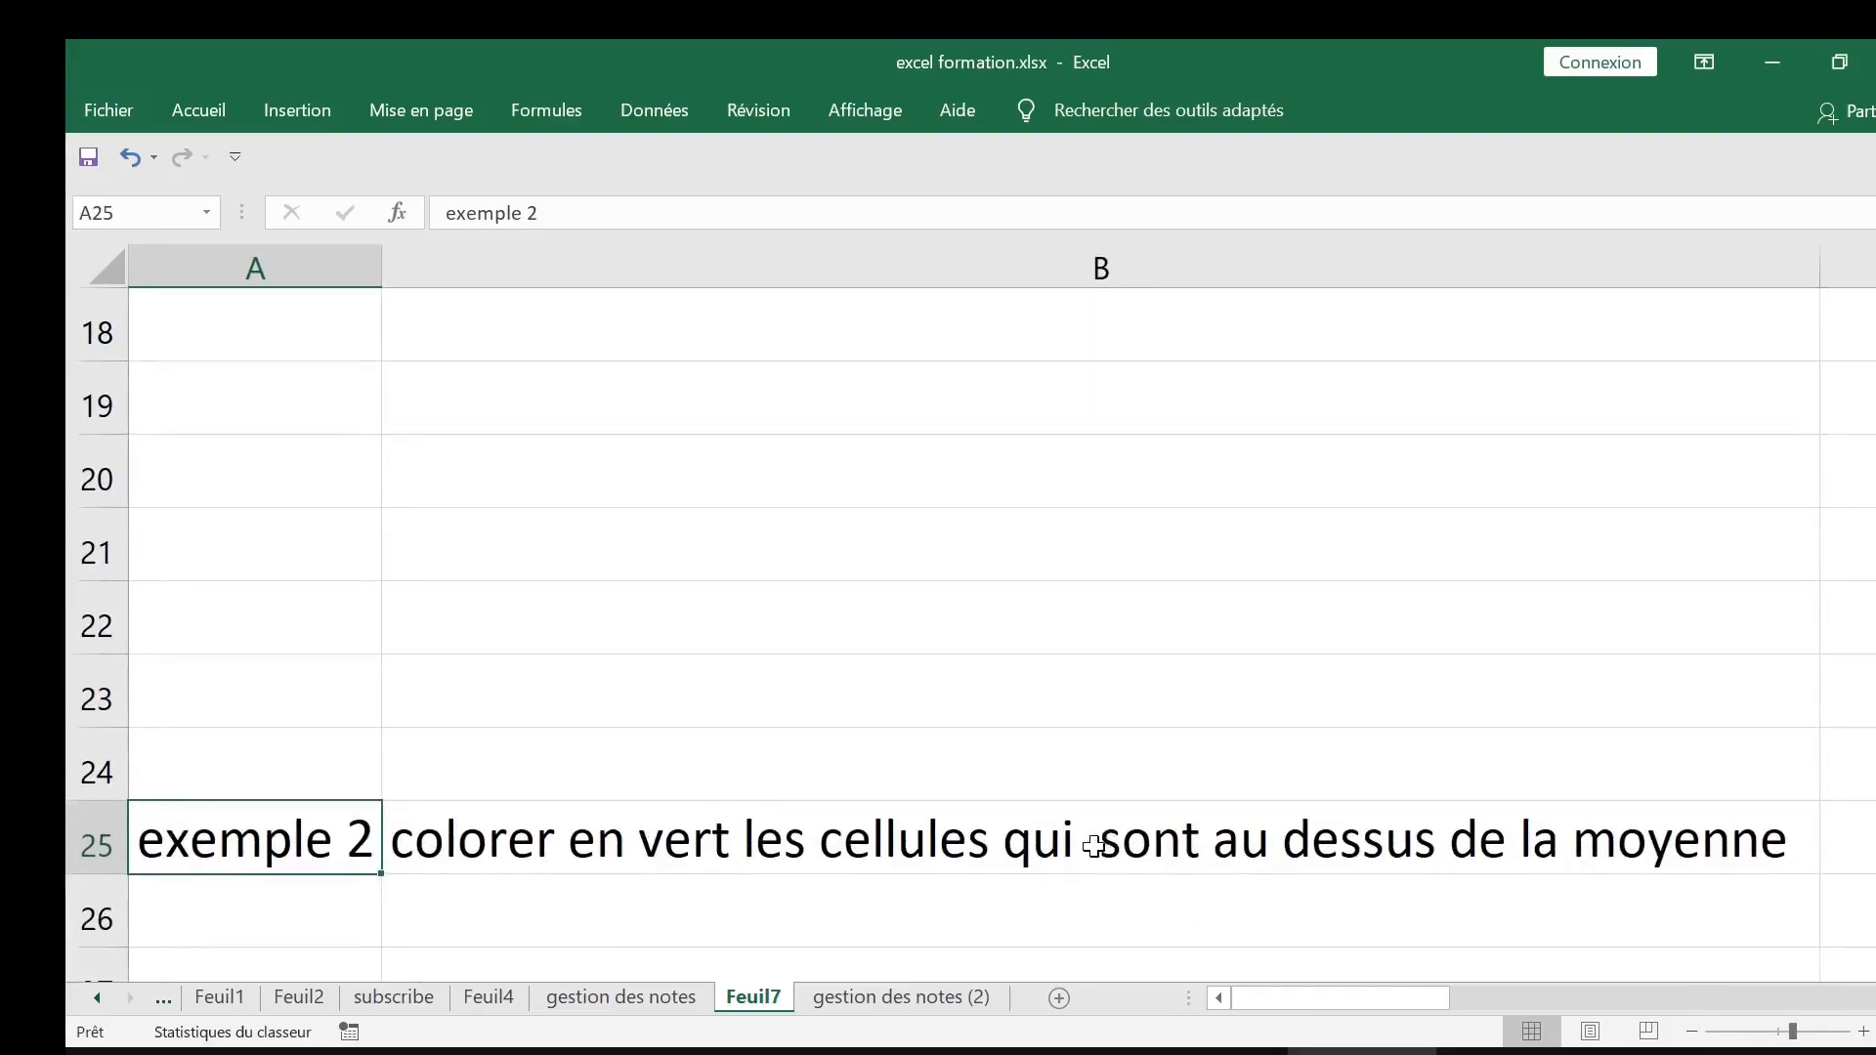
click(1176, 844)
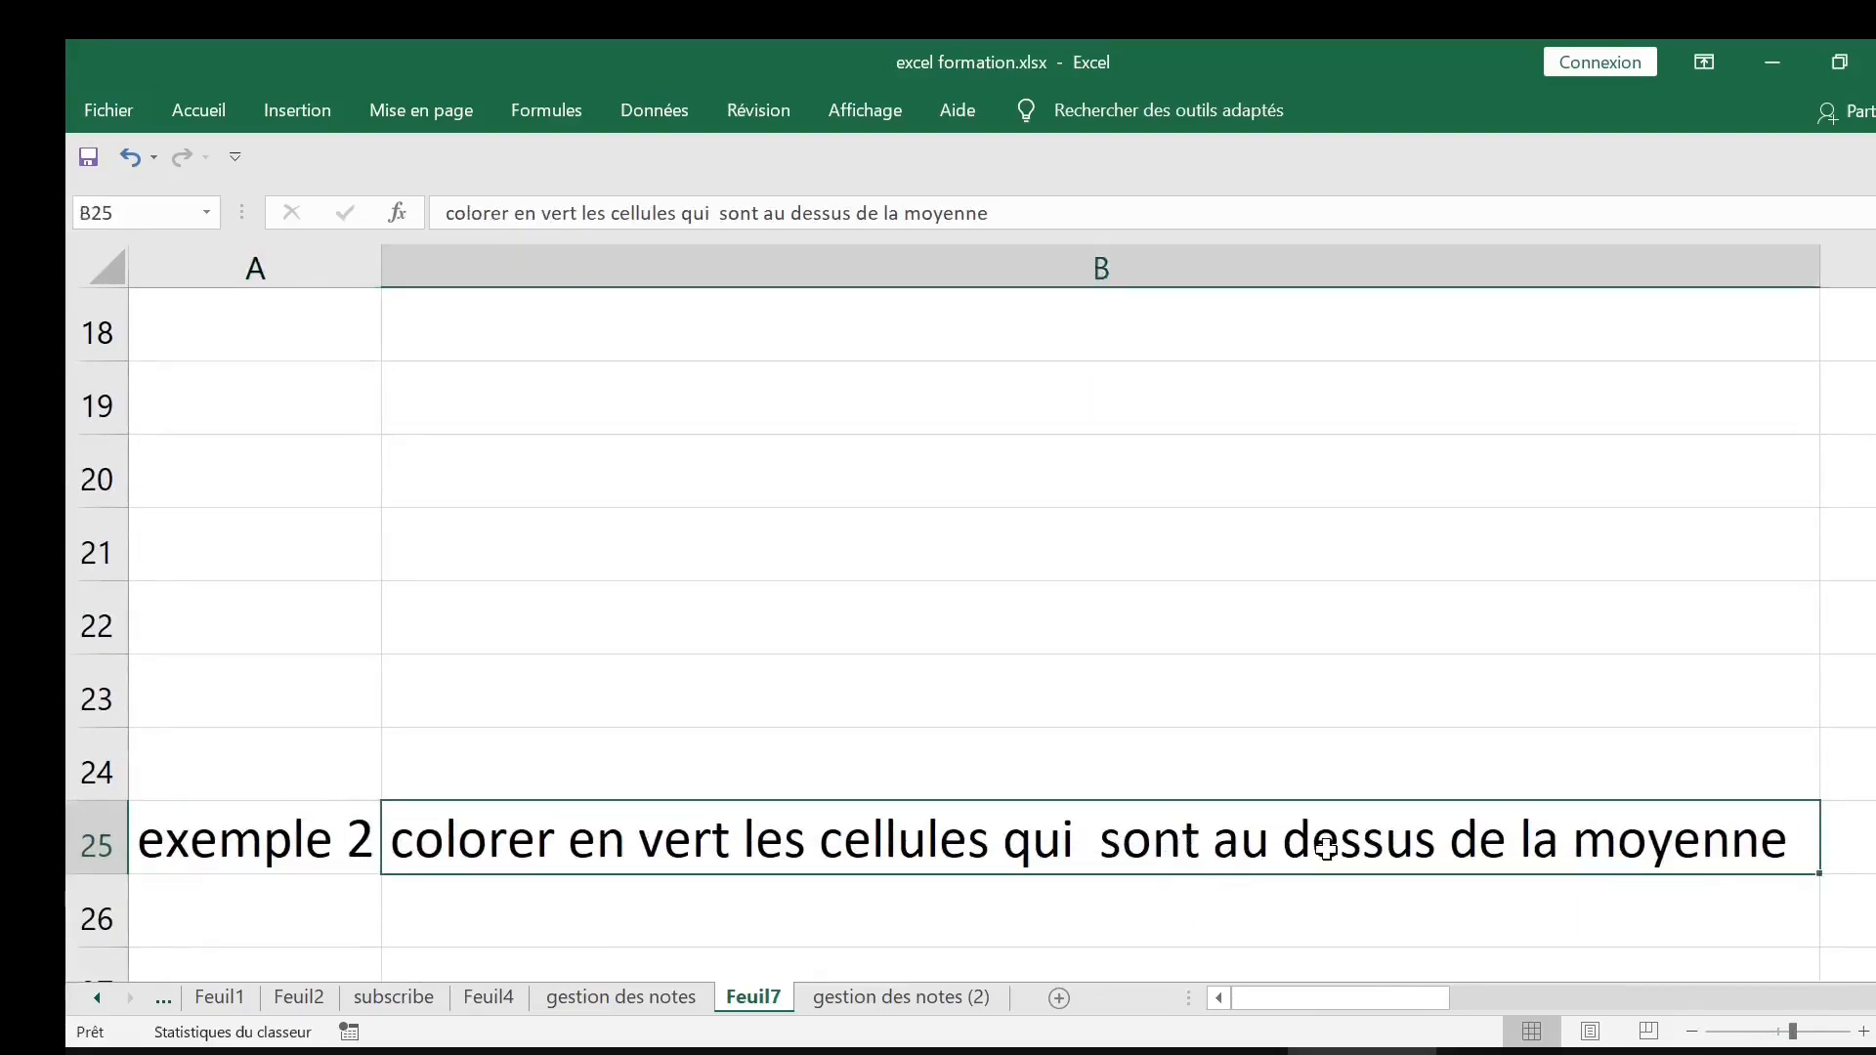
Enter the values 12, 14, 7 and 8 in B26:B29 and reduce the height of rows 26 to 29
key(Down)
key(Down)
key(Down)
key(Down)
key(Down)
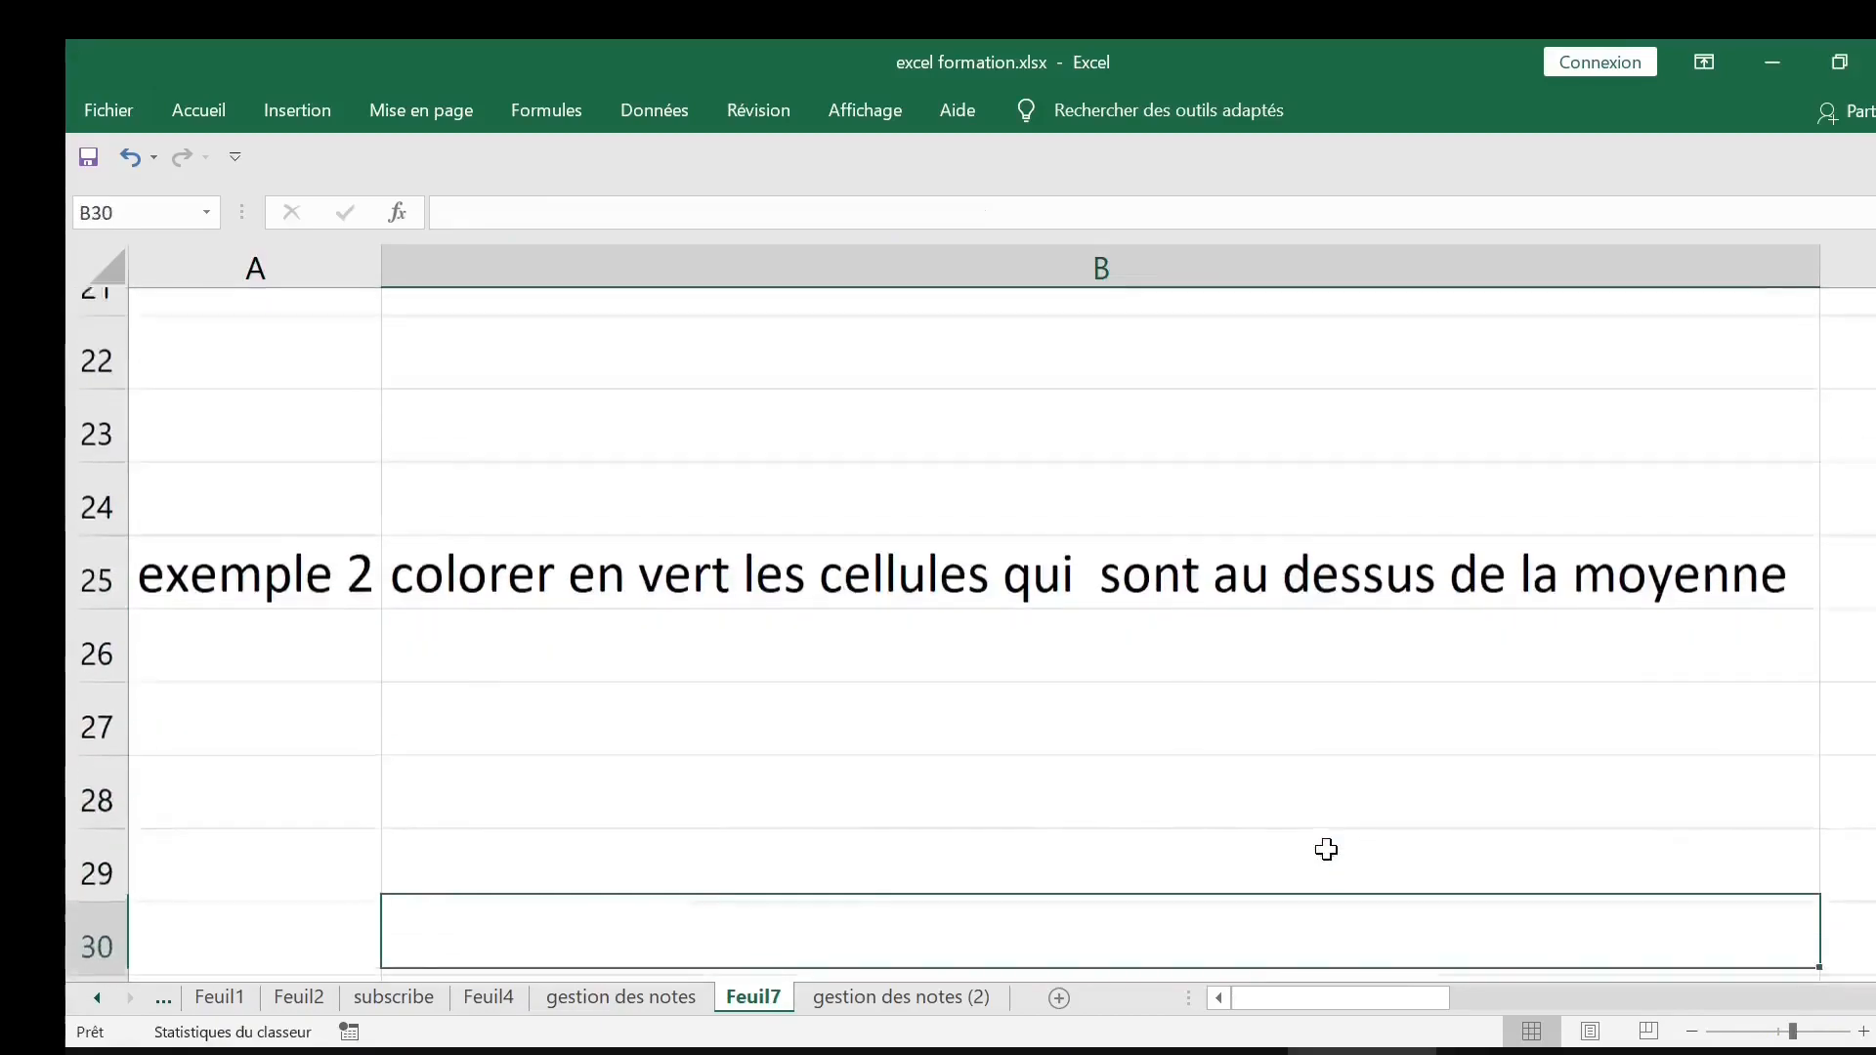
key(Down)
key(Down)
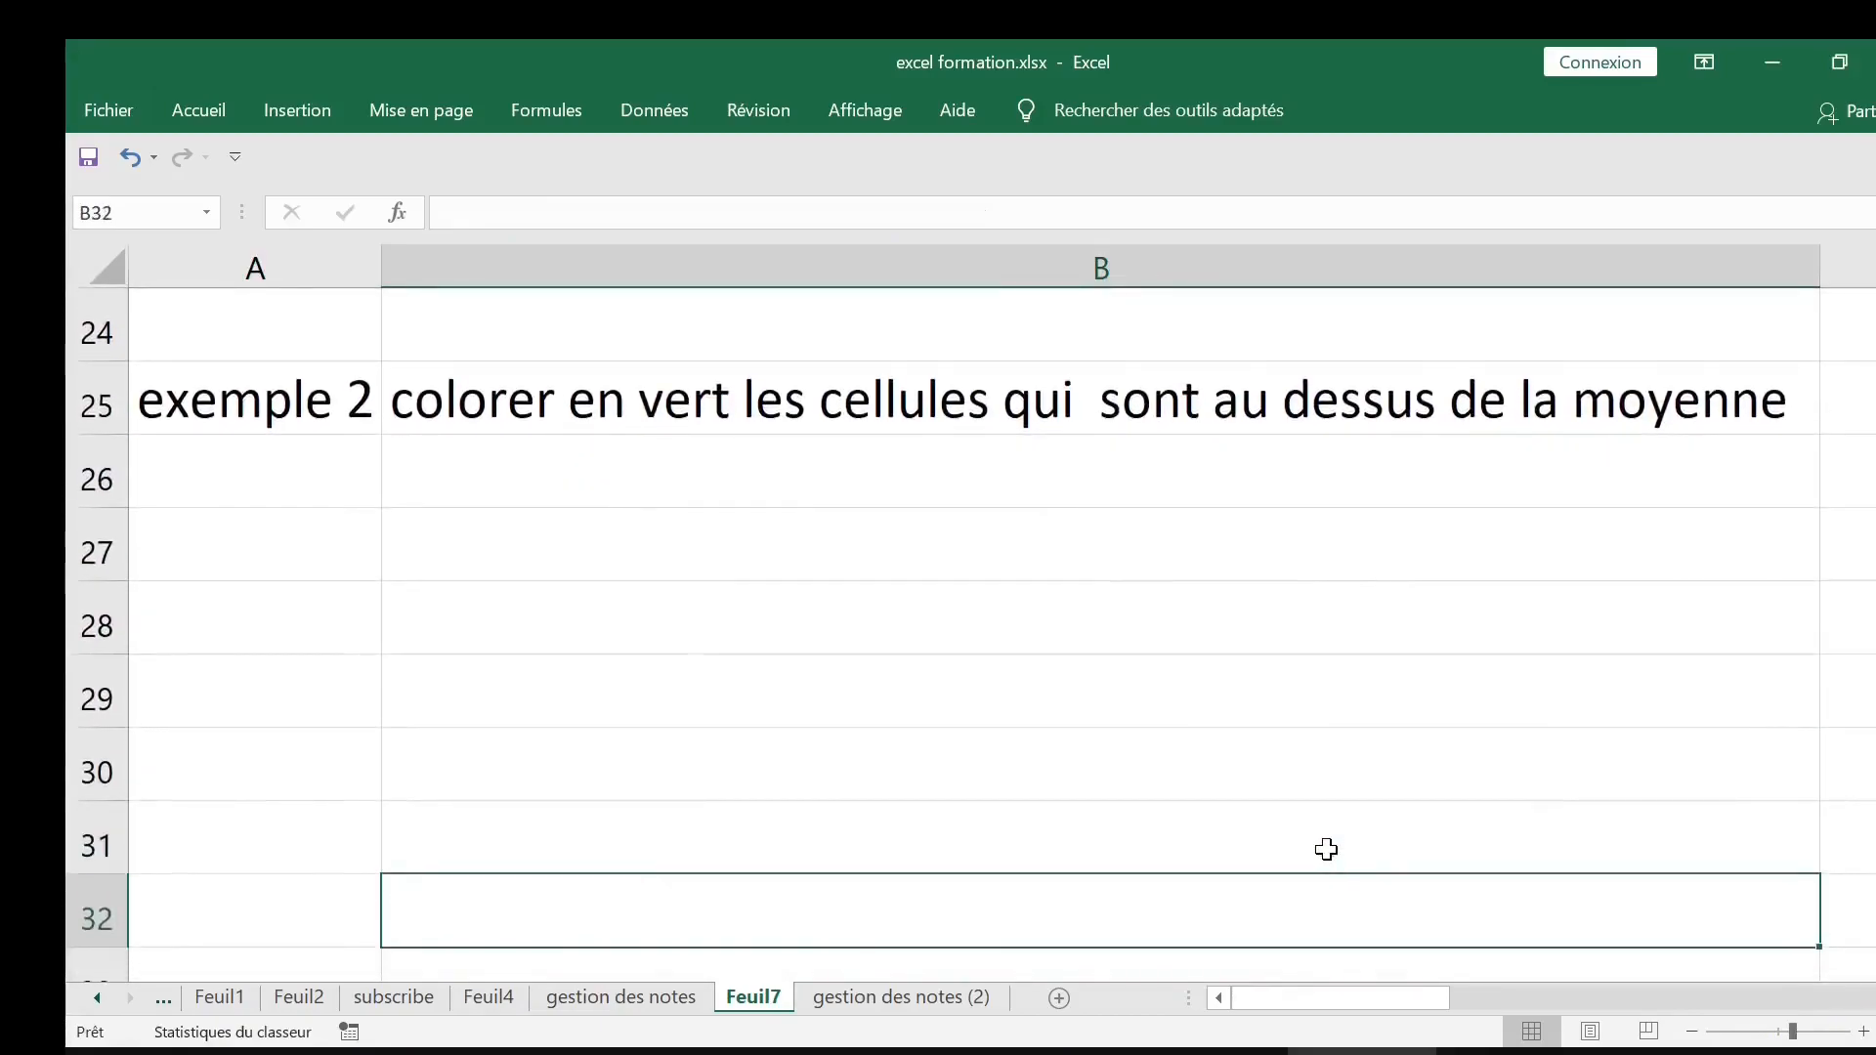
key(Down)
drag(812, 413, 817, 550)
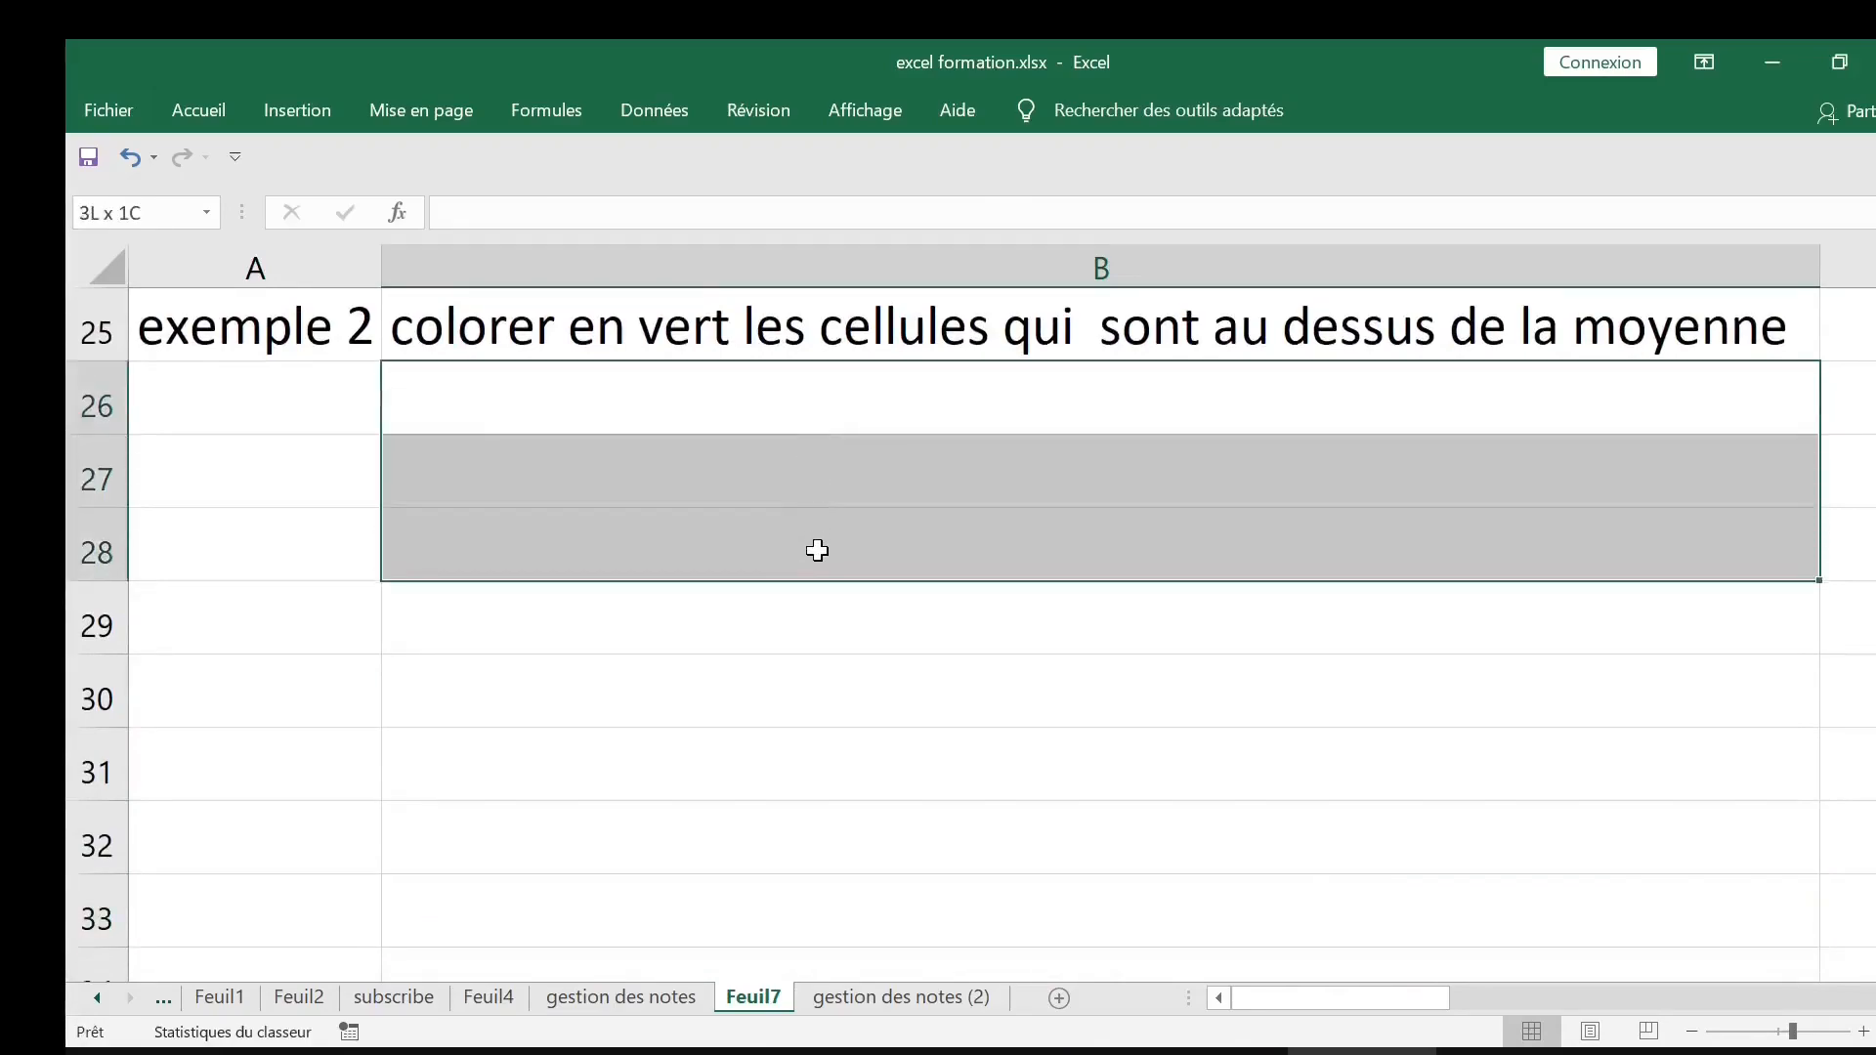
click(771, 405)
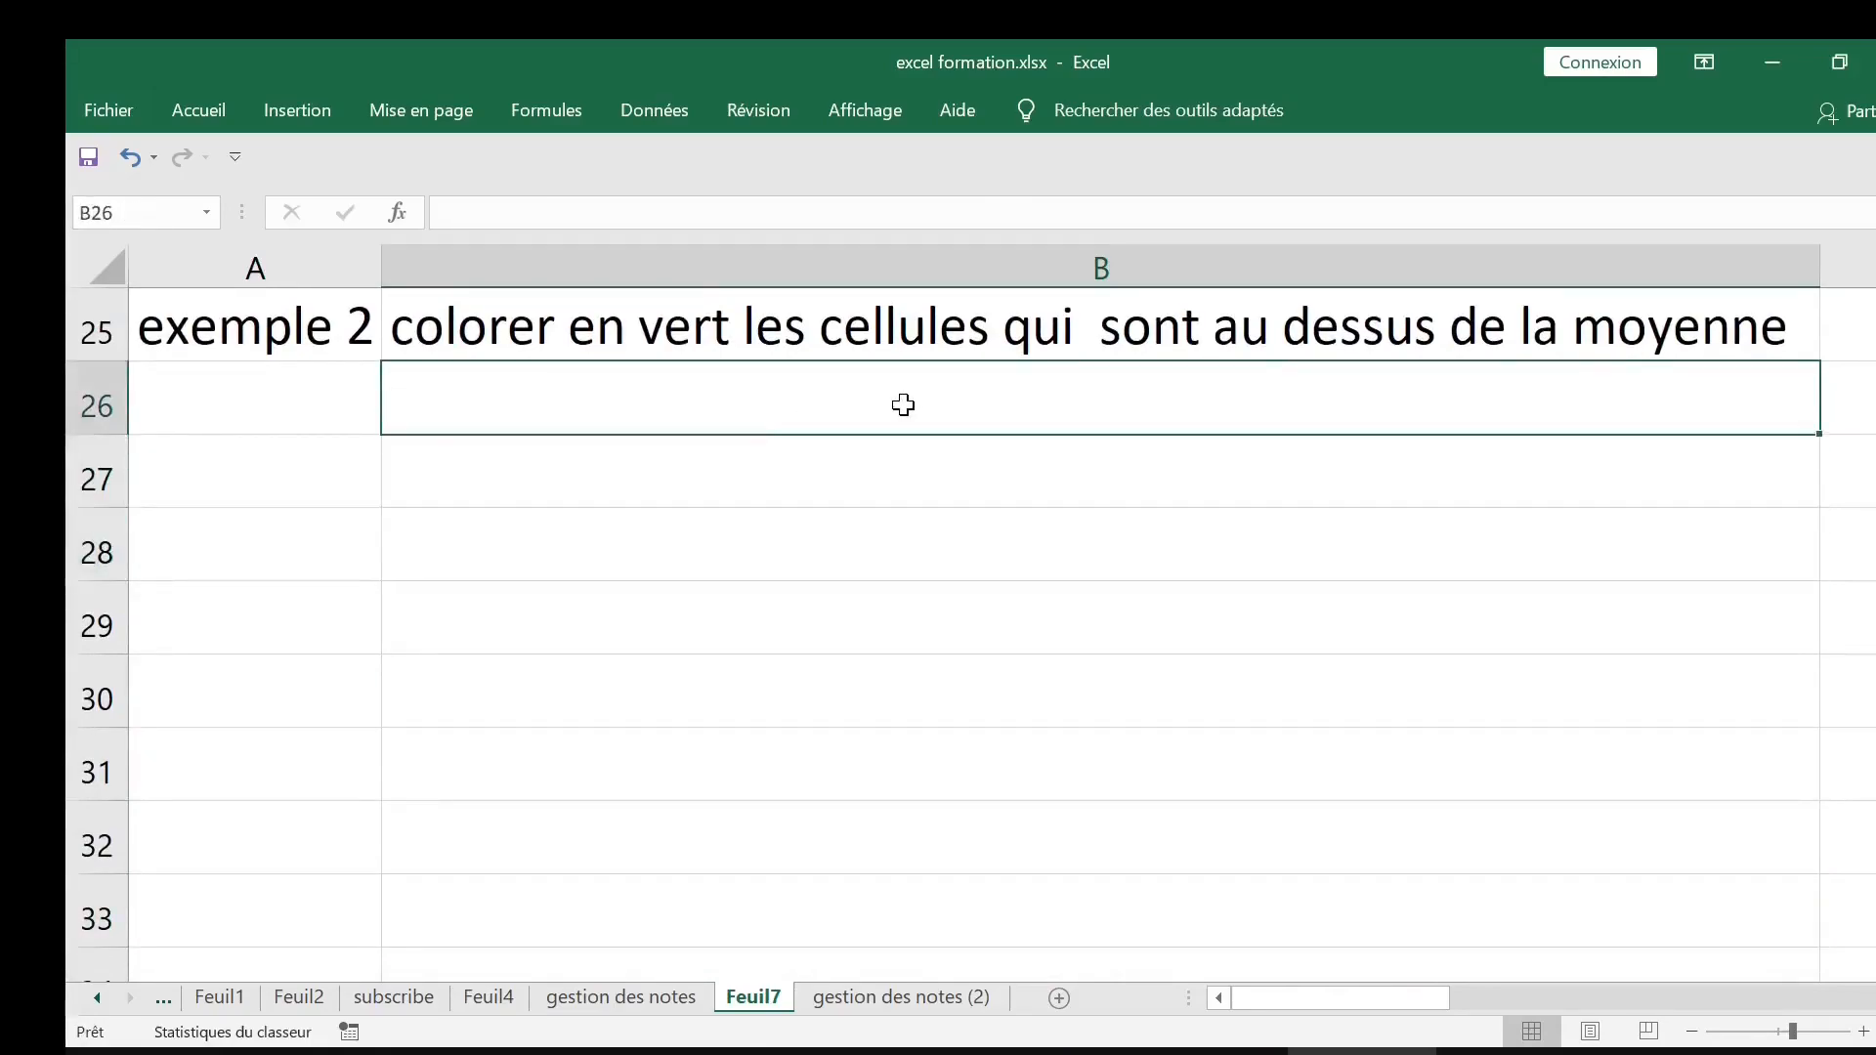
text(12)
key(Return)
text(14)
key(Return)
text(7)
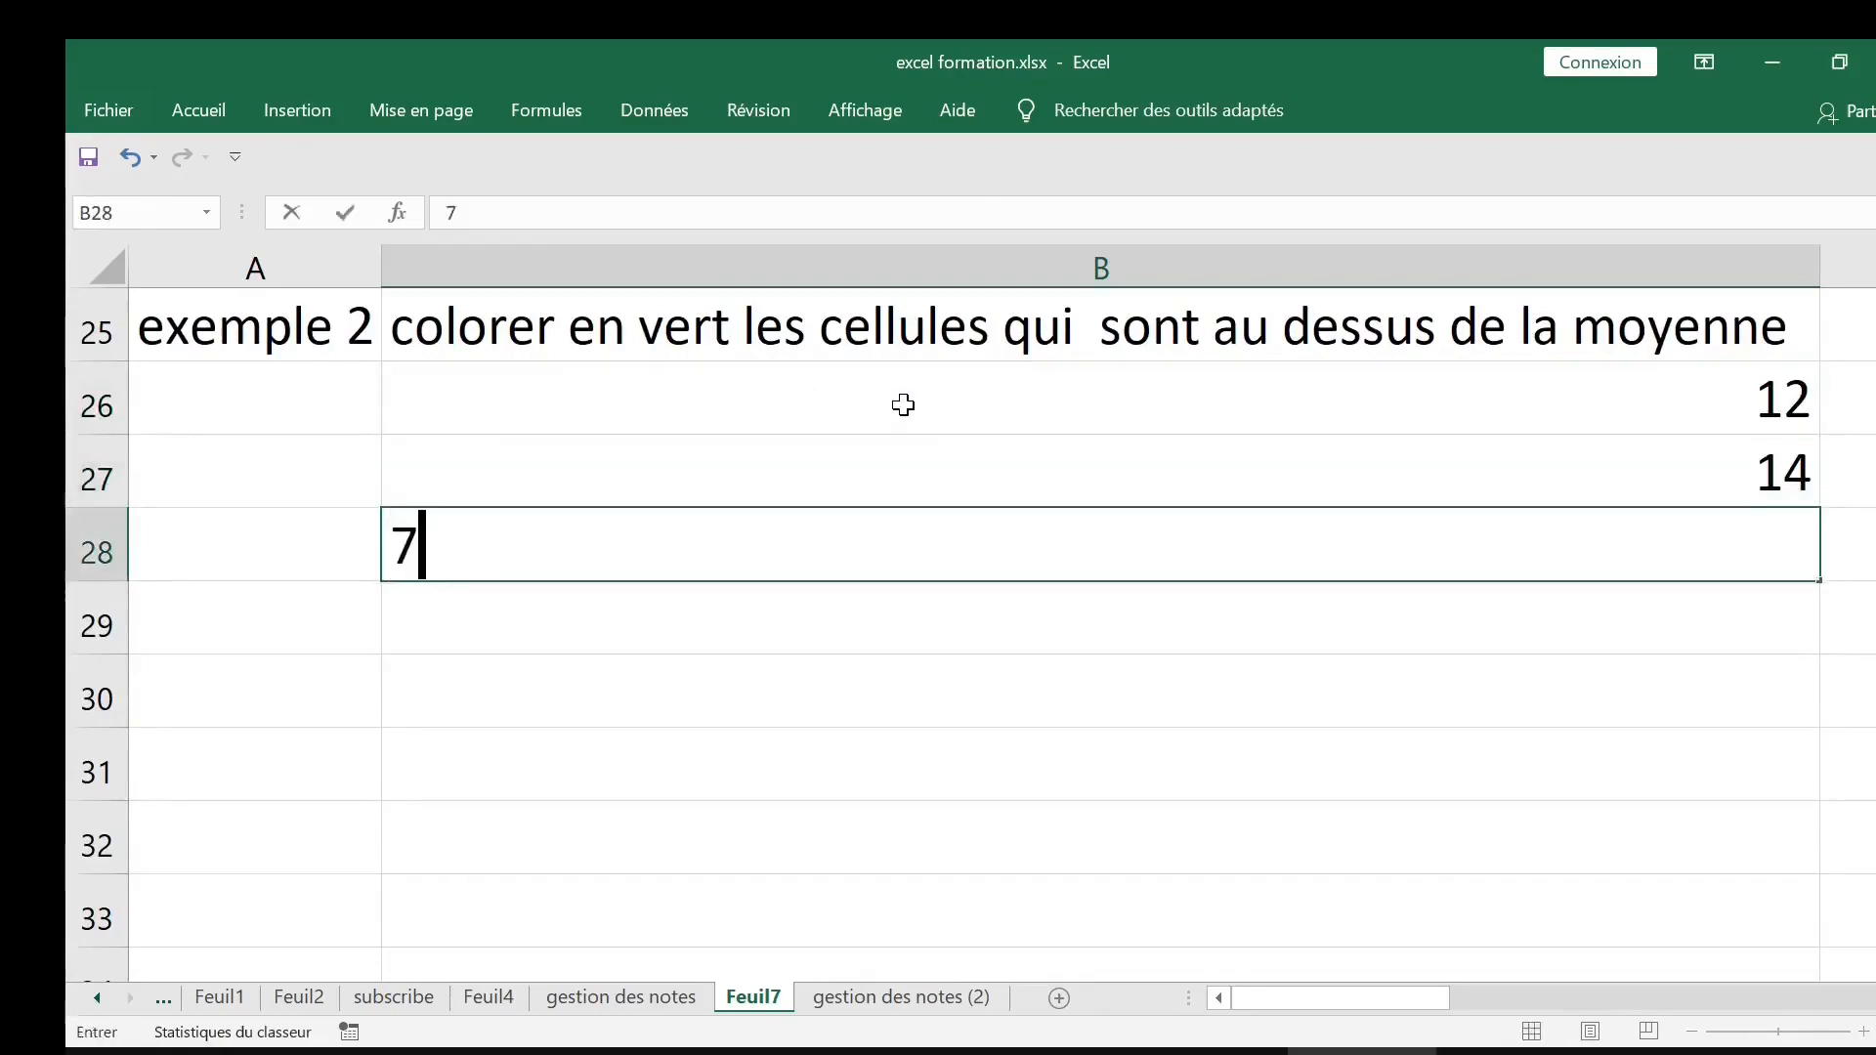
key(Return)
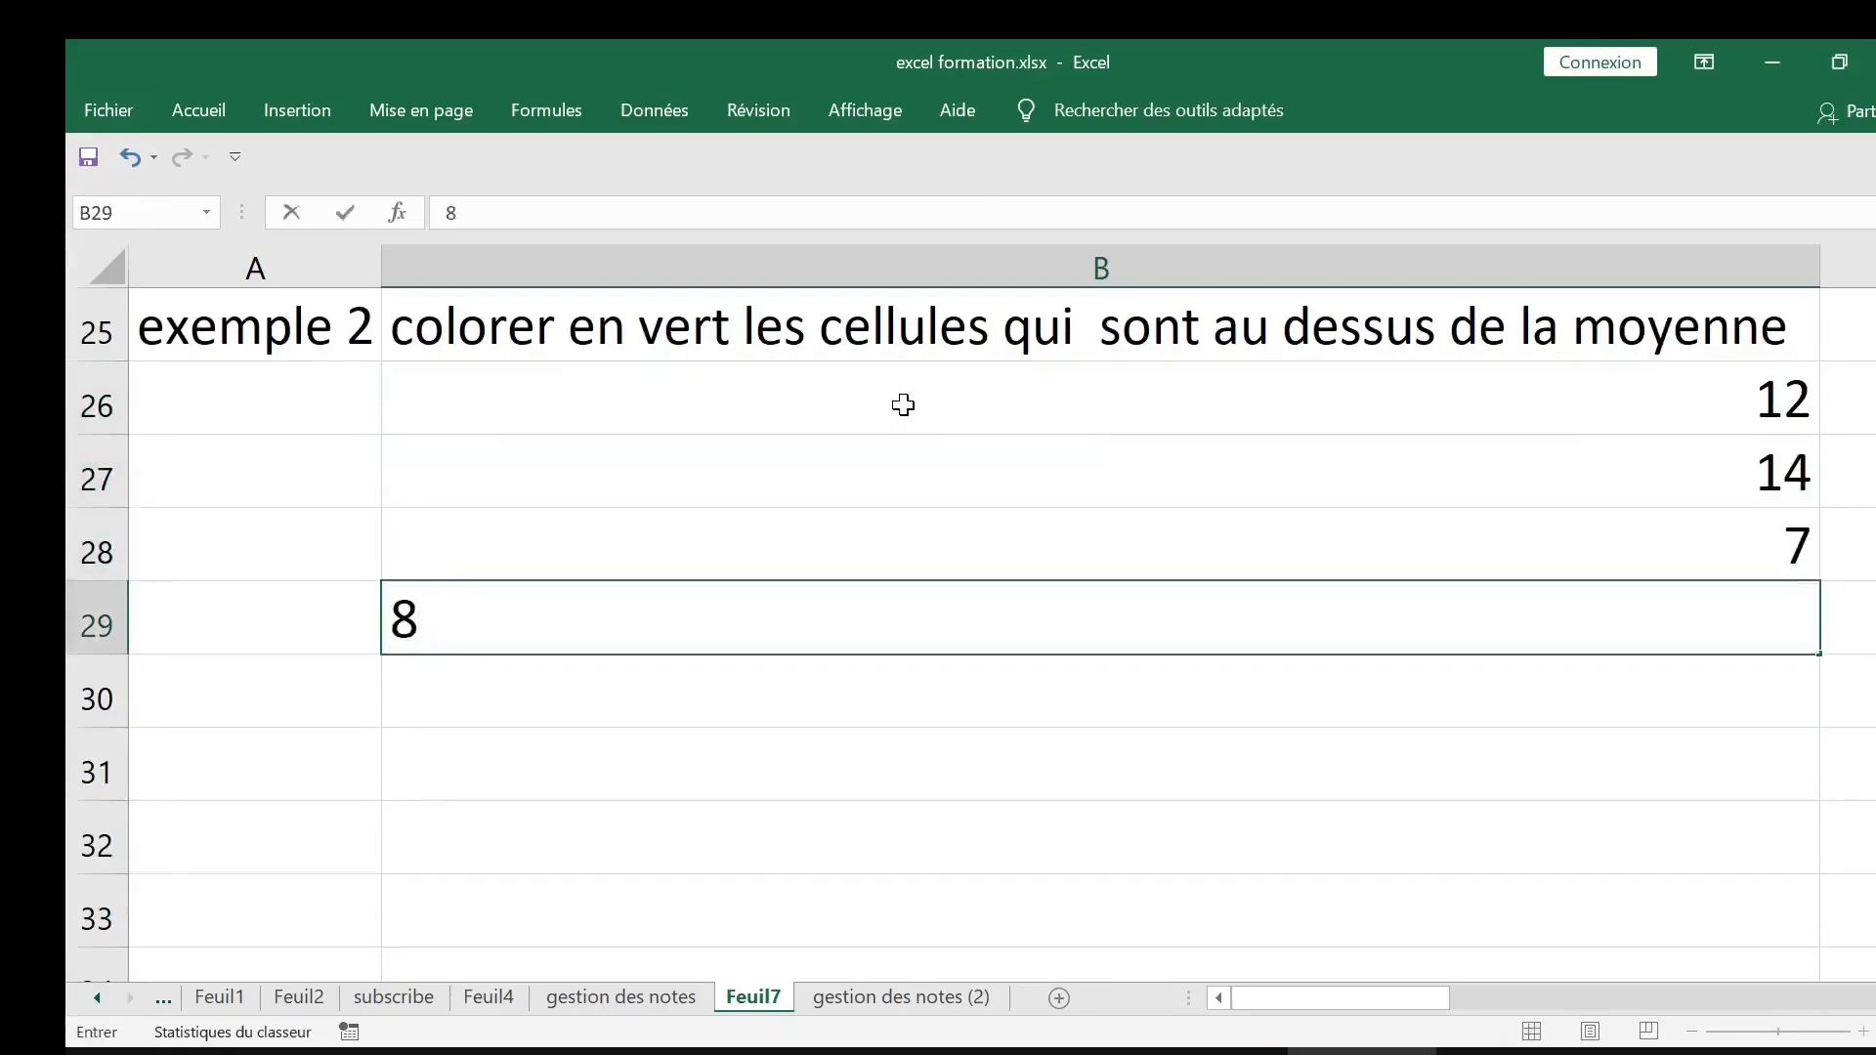
click(1094, 684)
drag(92, 401, 96, 632)
click(1436, 451)
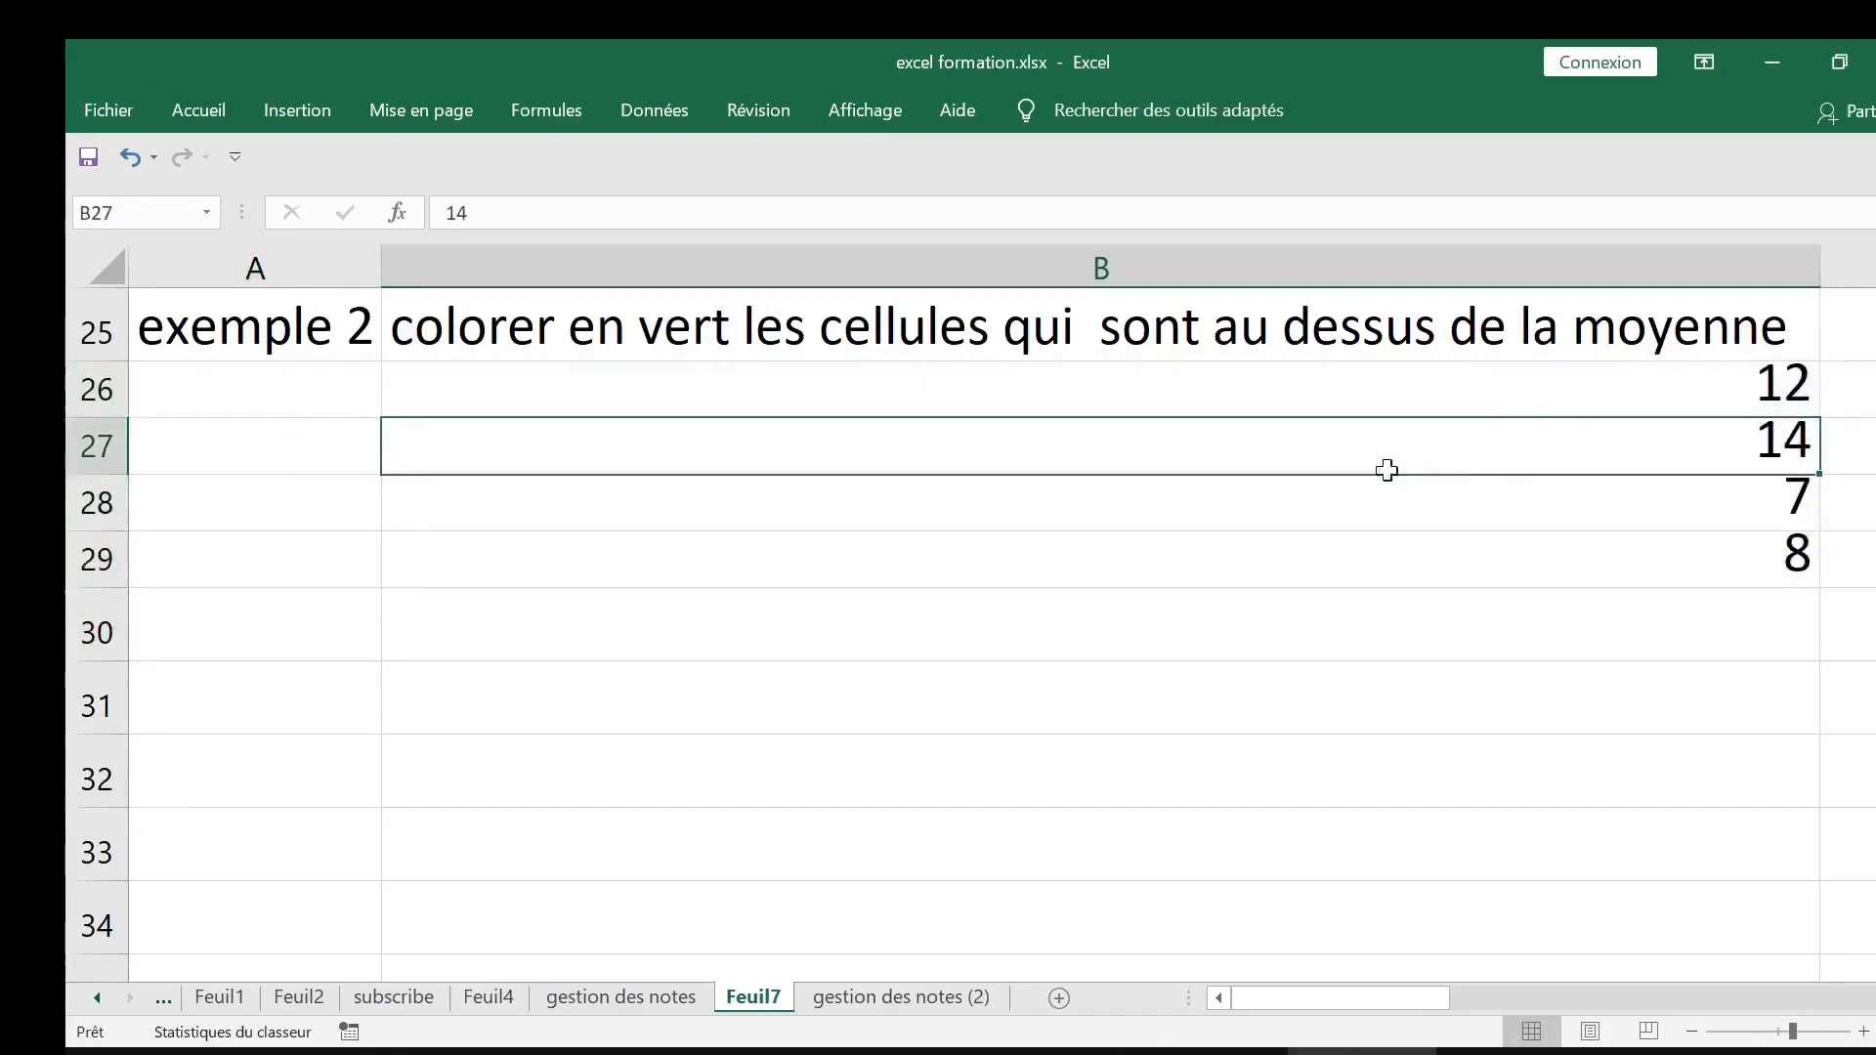
Start a new conditional formatting rule for B26:B29, using the rule type for values above or below the average
click(1702, 384)
drag(1702, 384, 1705, 539)
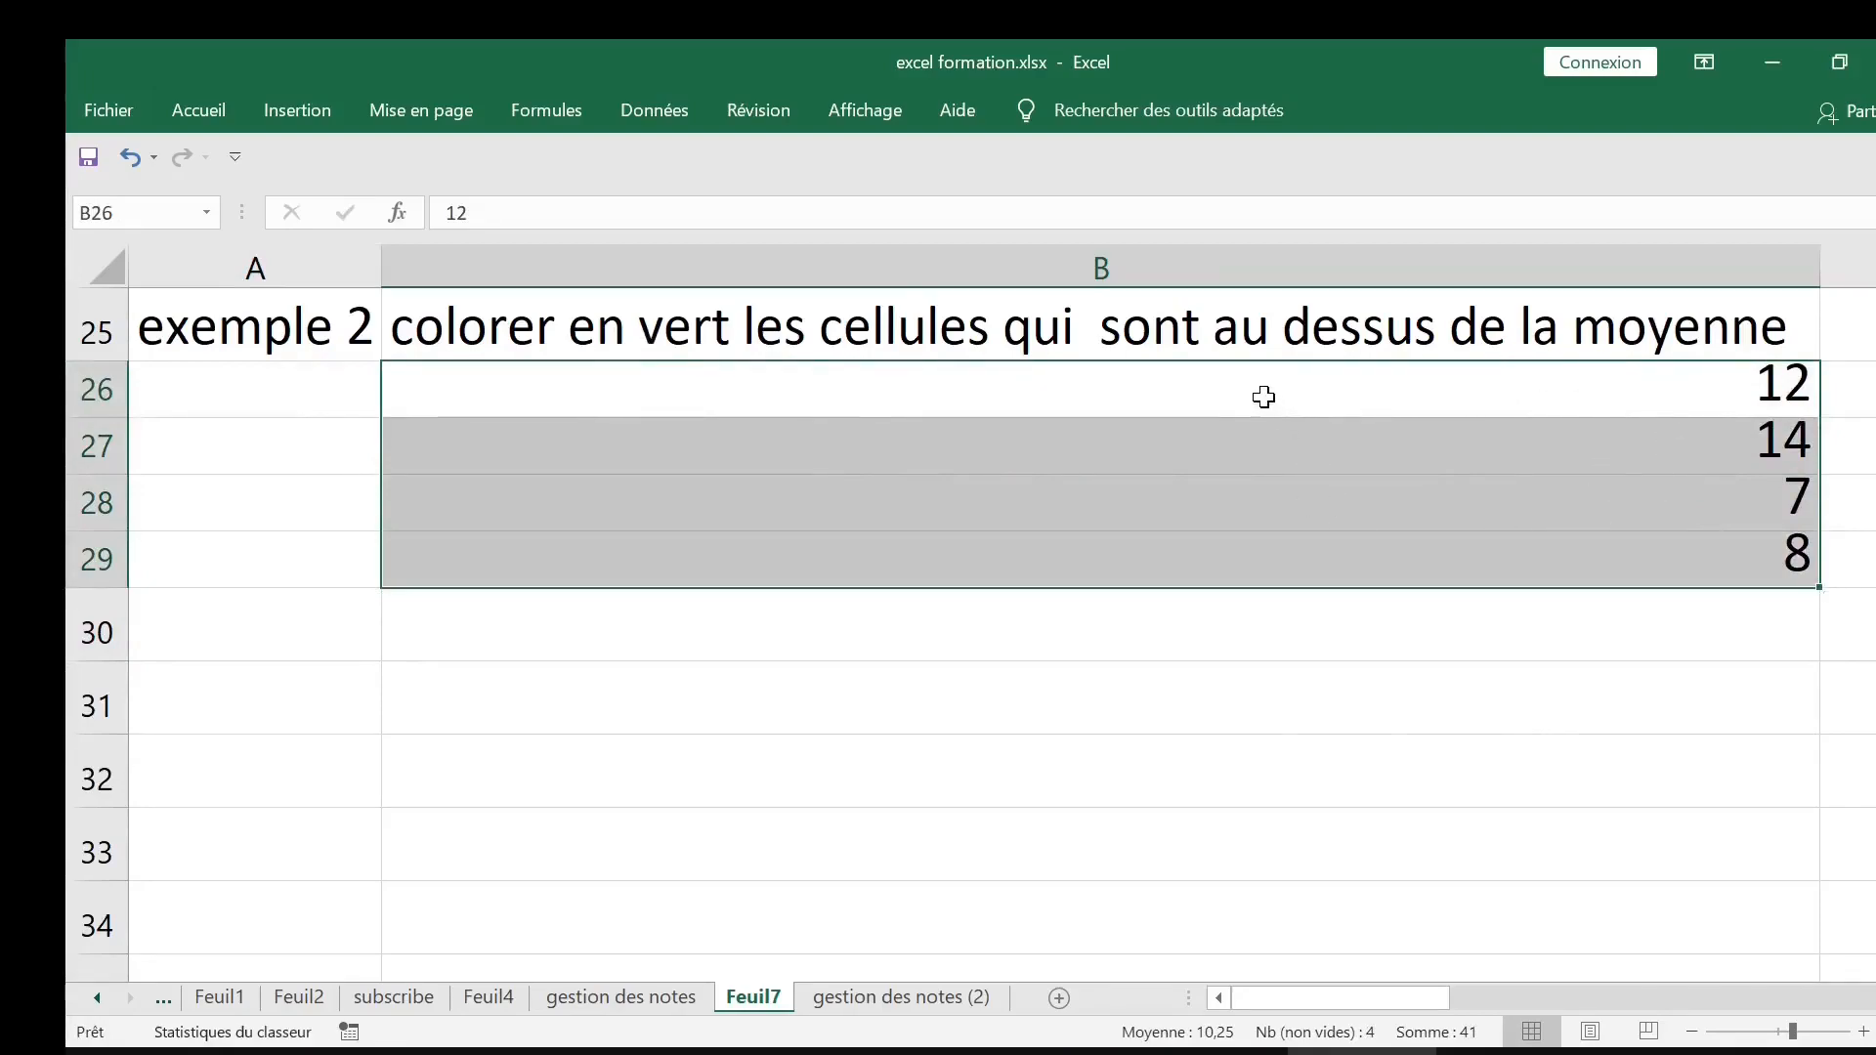
click(198, 109)
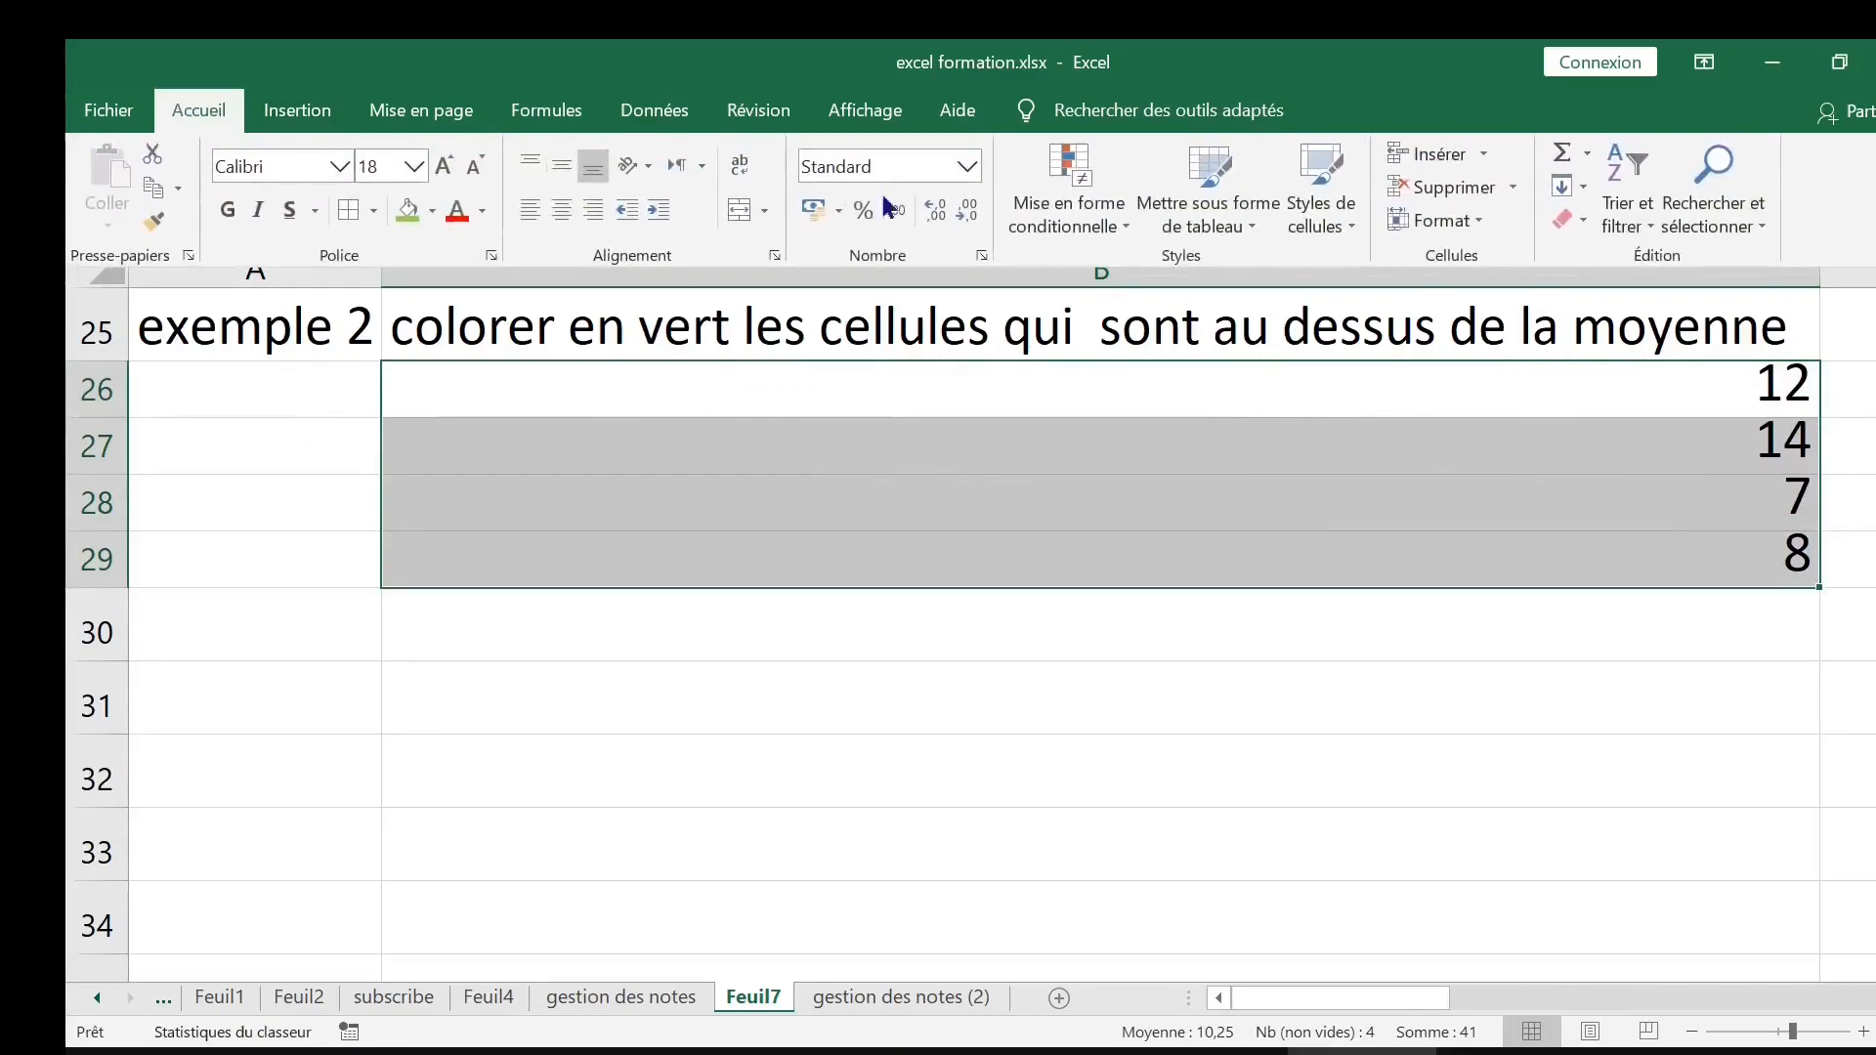
click(1121, 216)
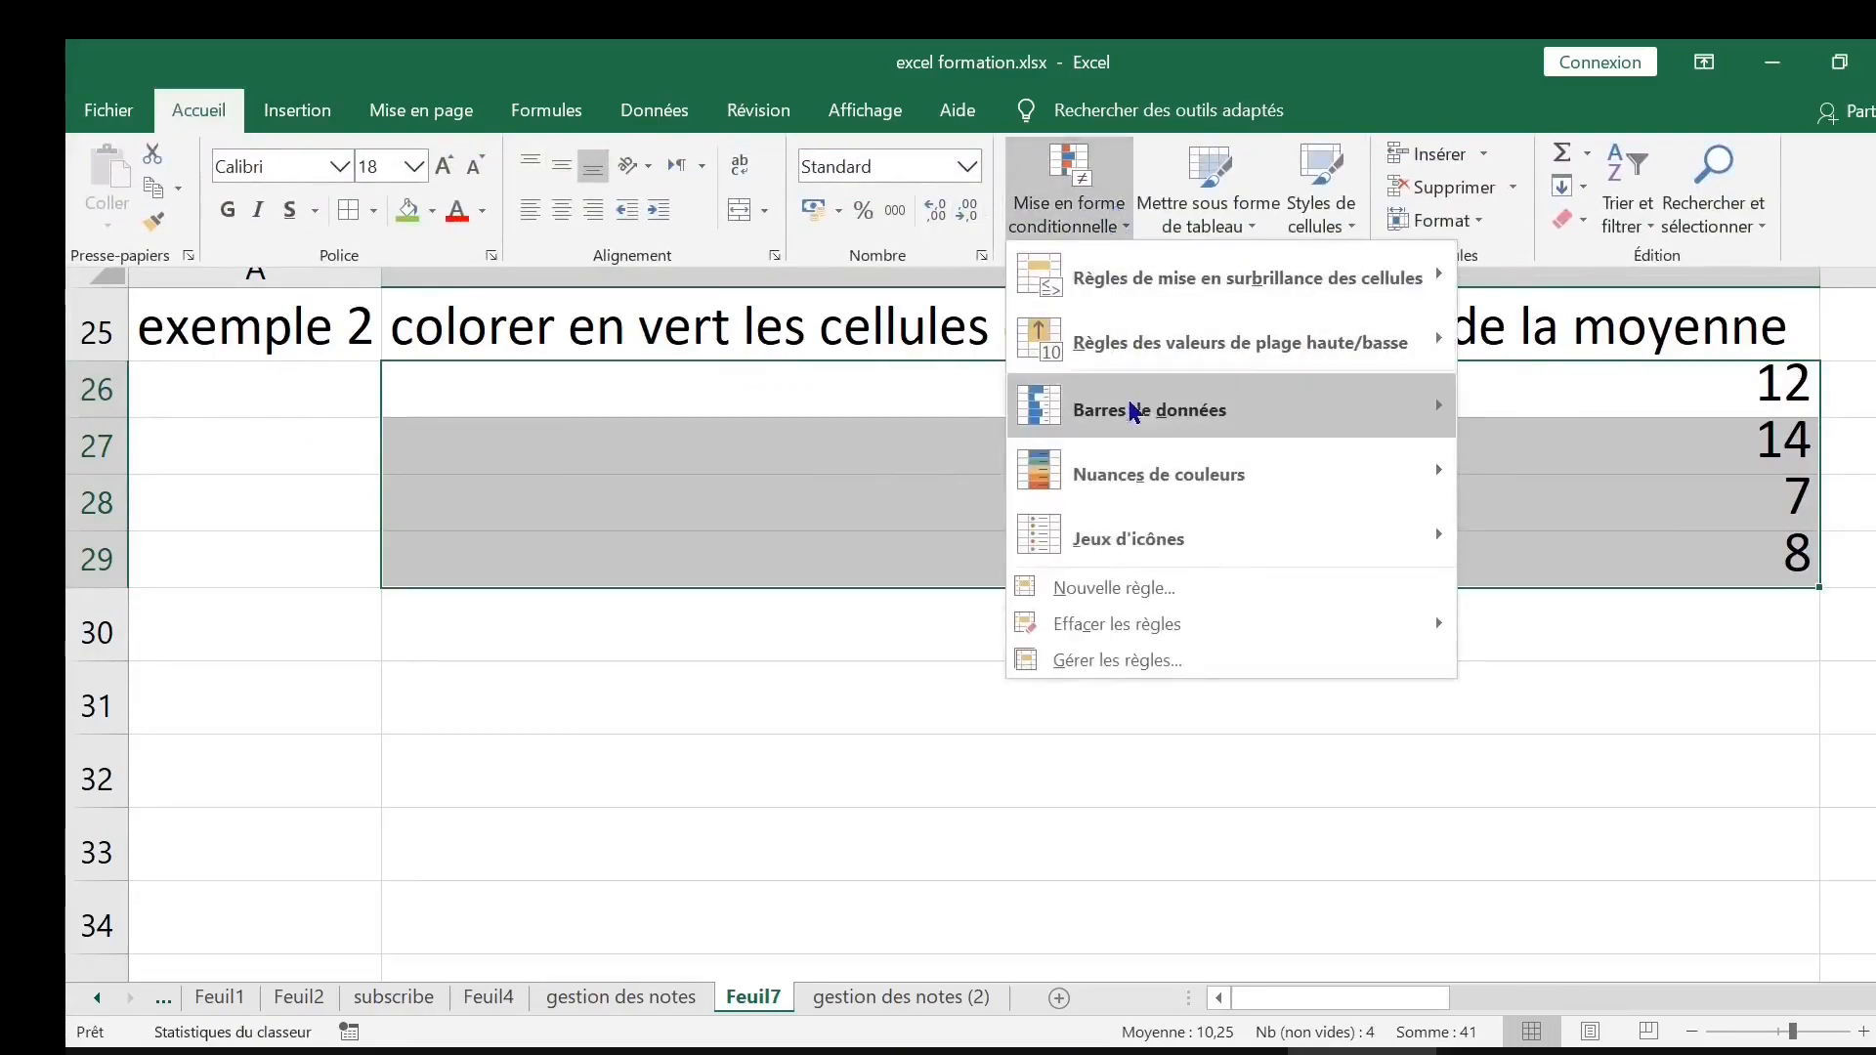
mouse_move(1139, 390)
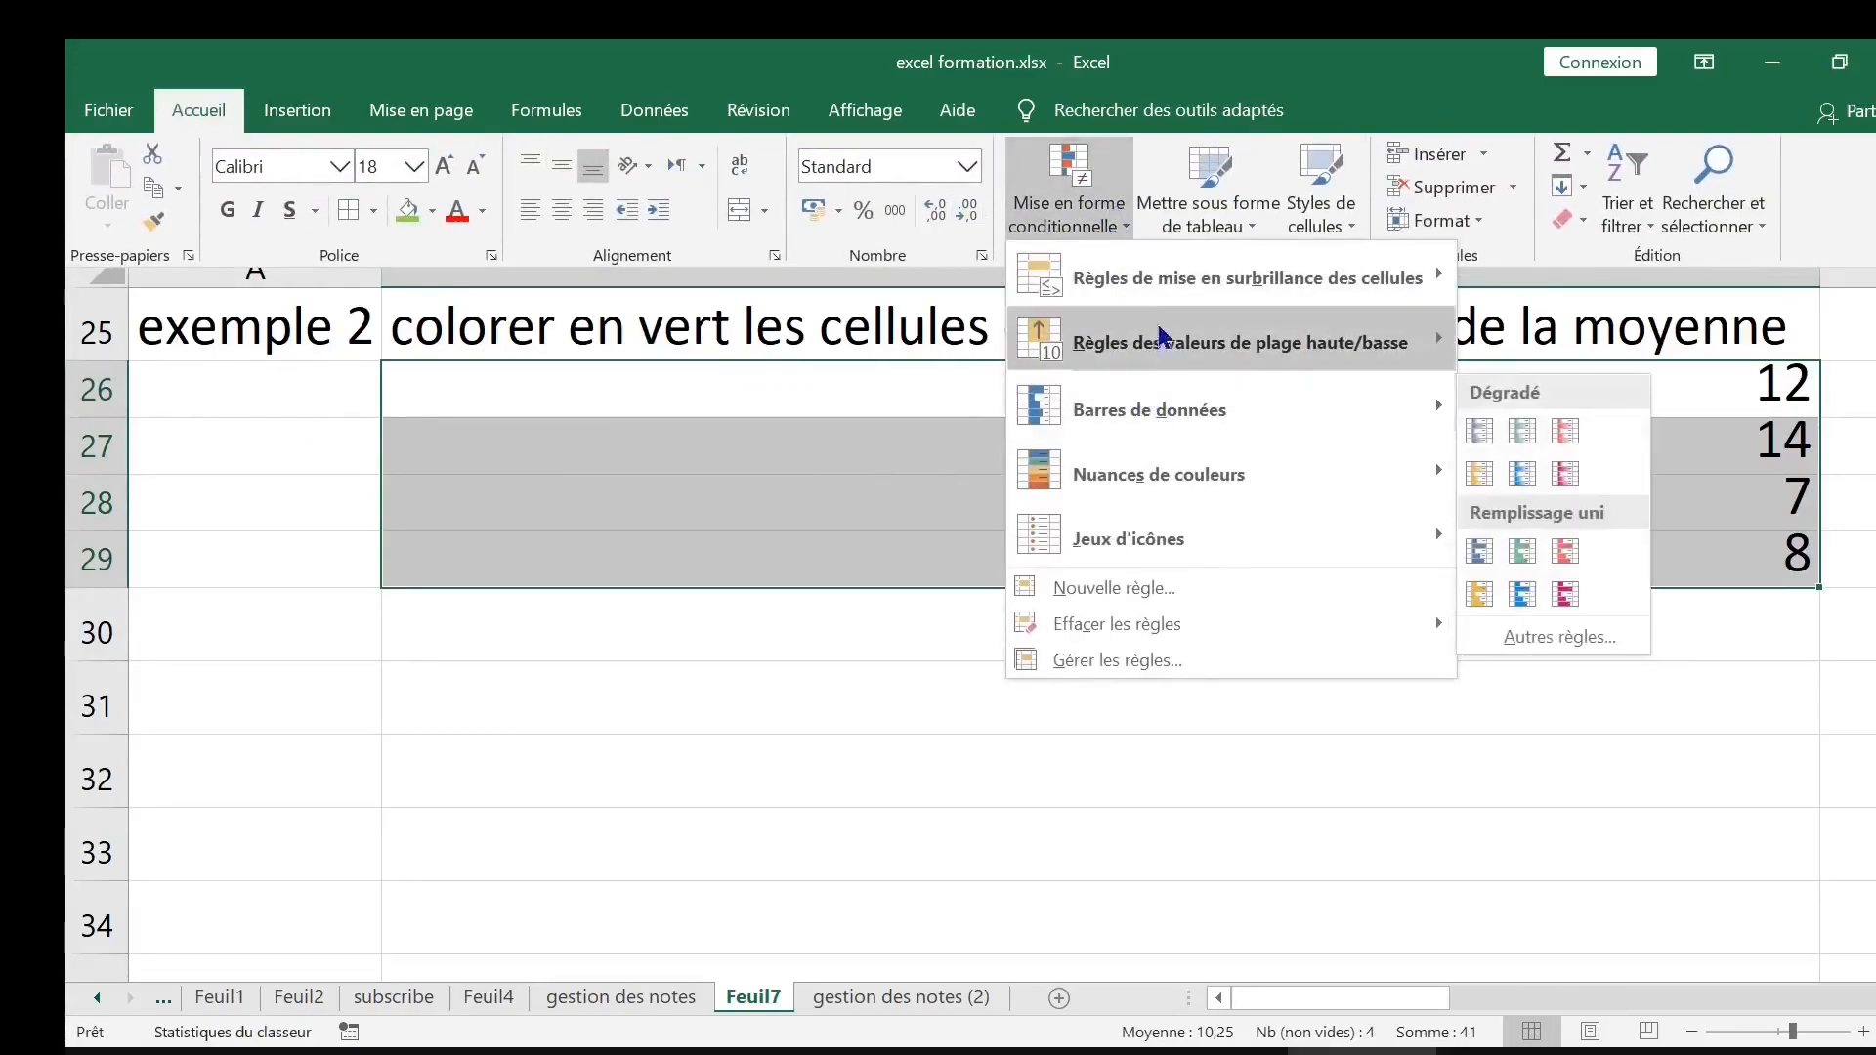
mouse_move(1162, 305)
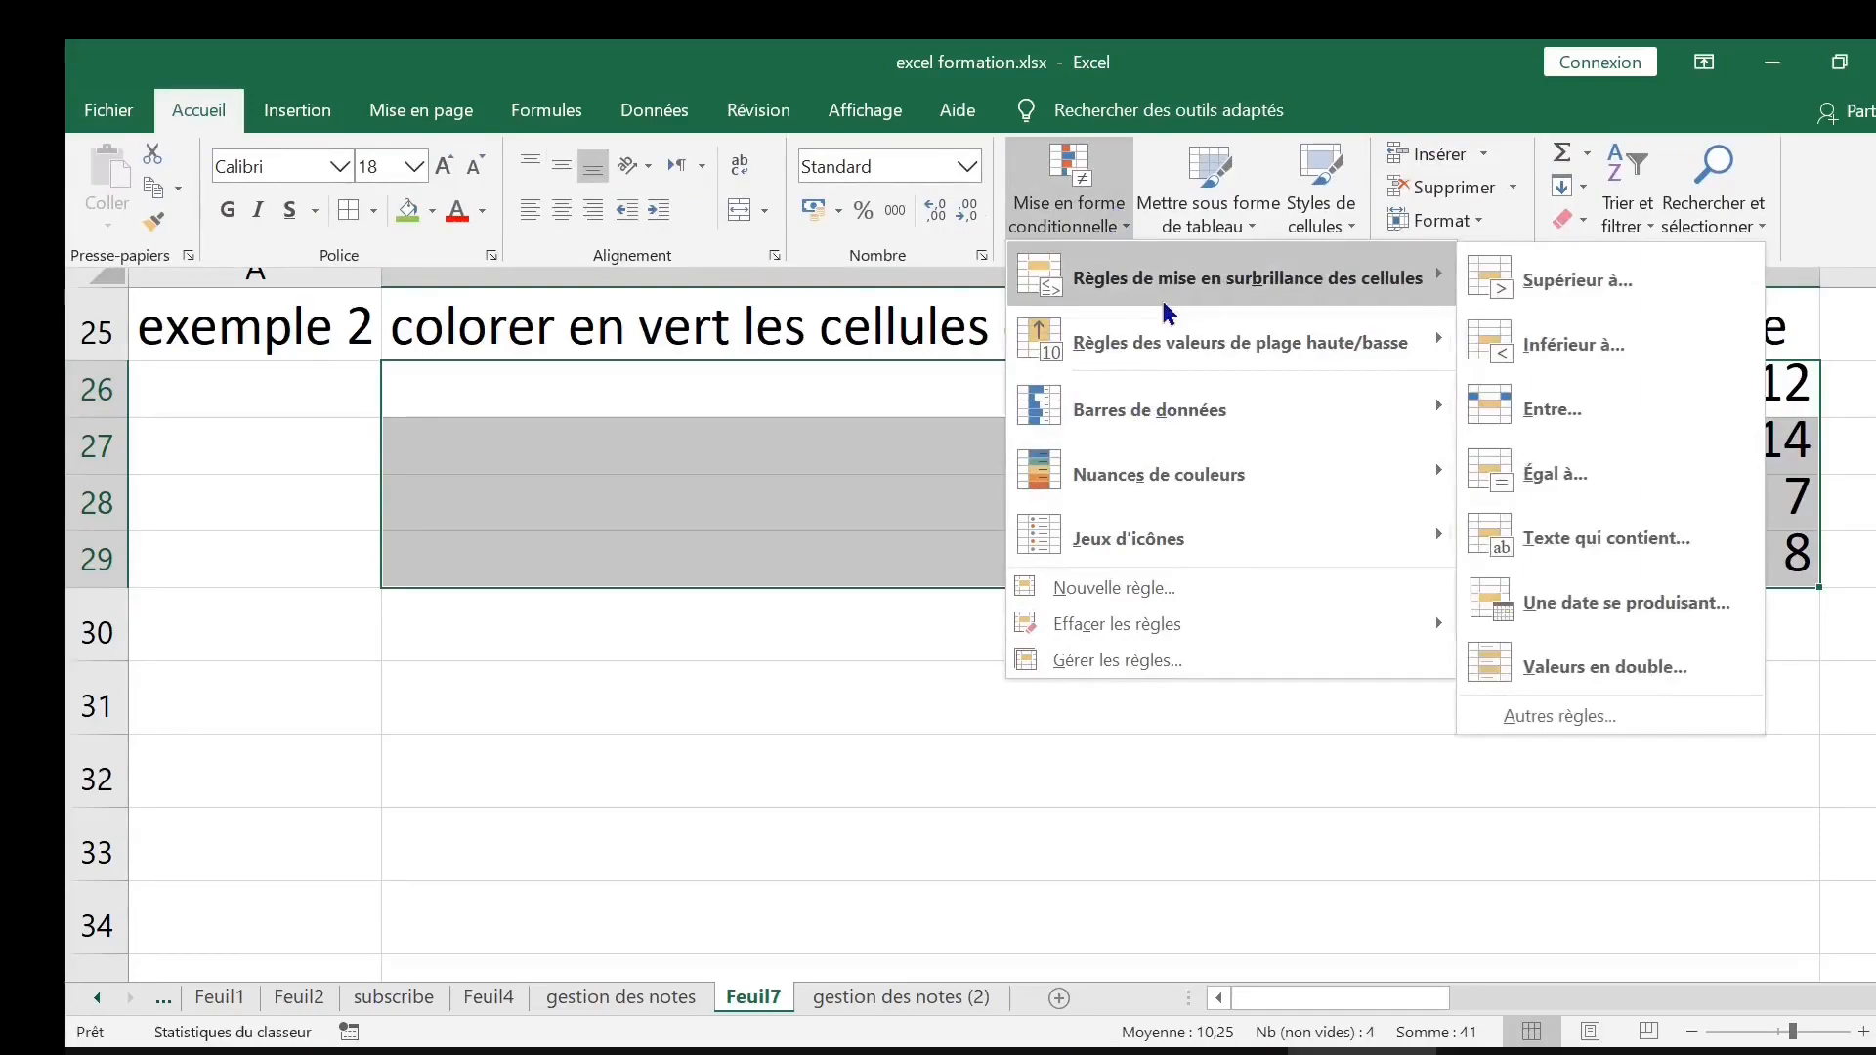
click(1153, 587)
drag(1260, 194, 1261, 413)
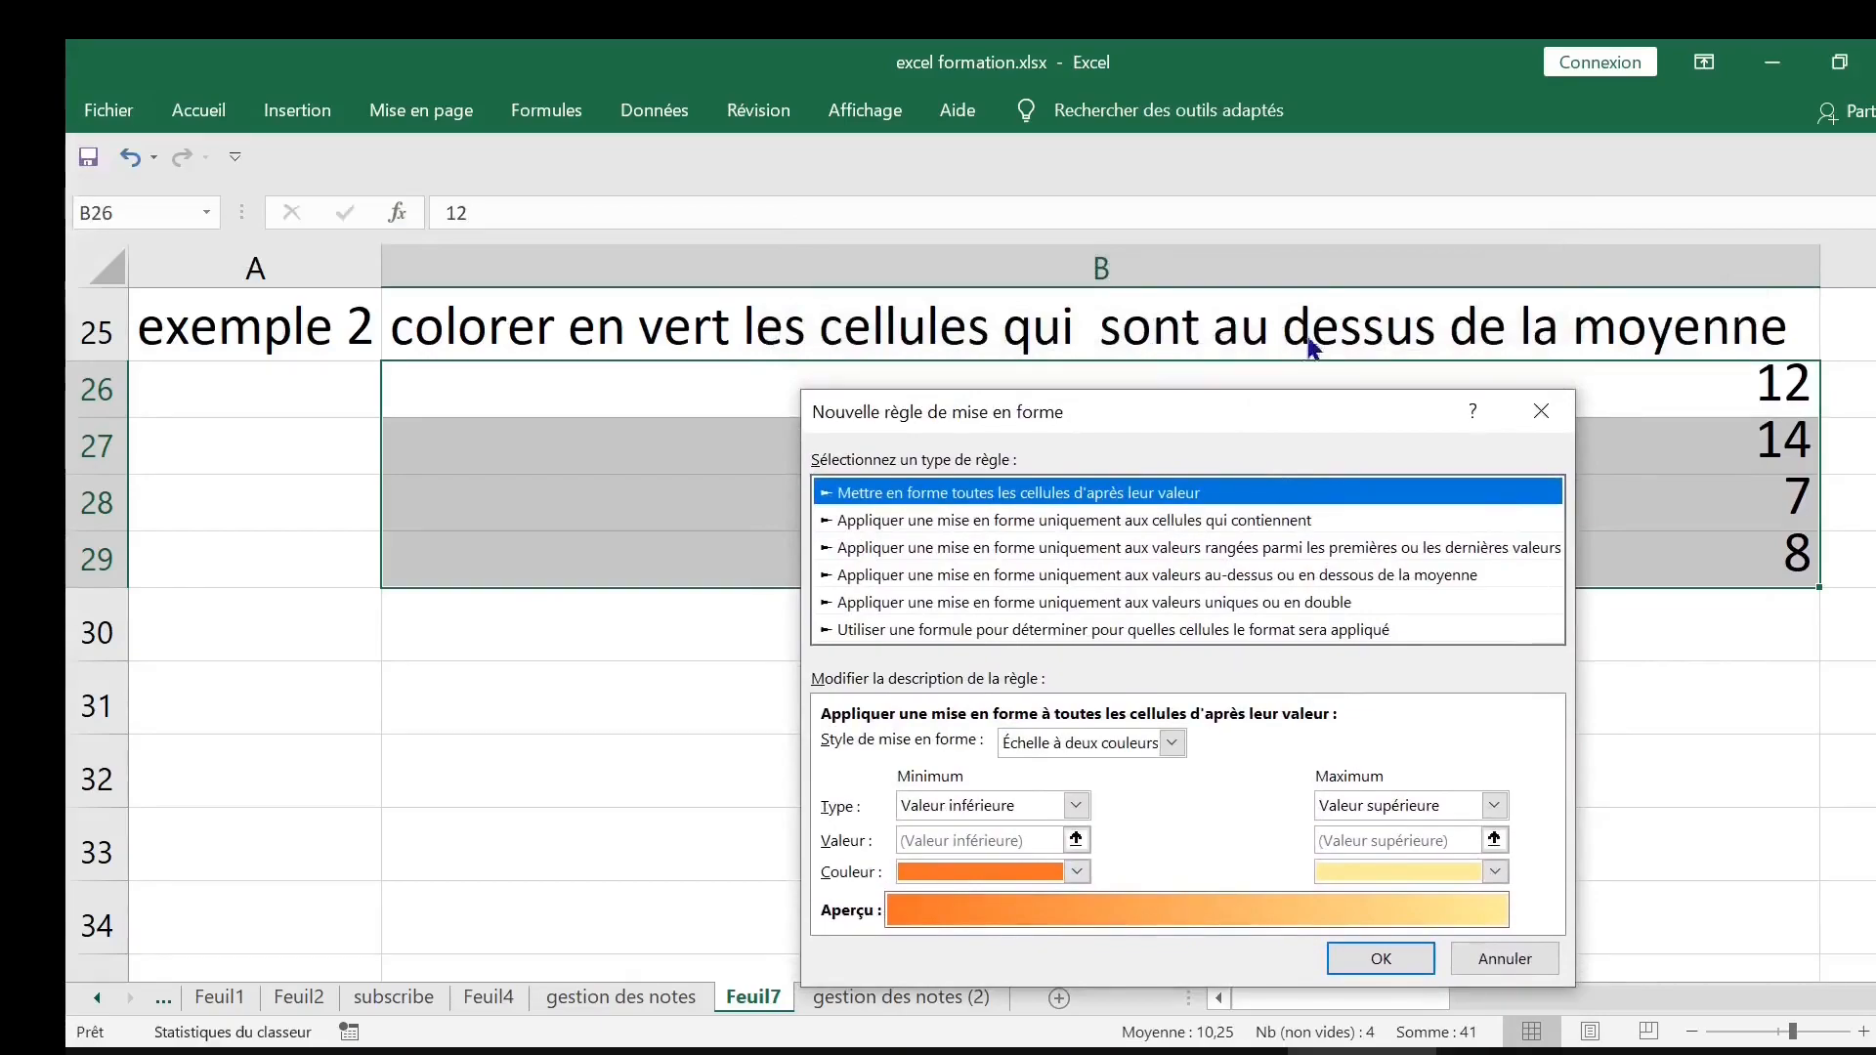
drag(1281, 400, 1153, 252)
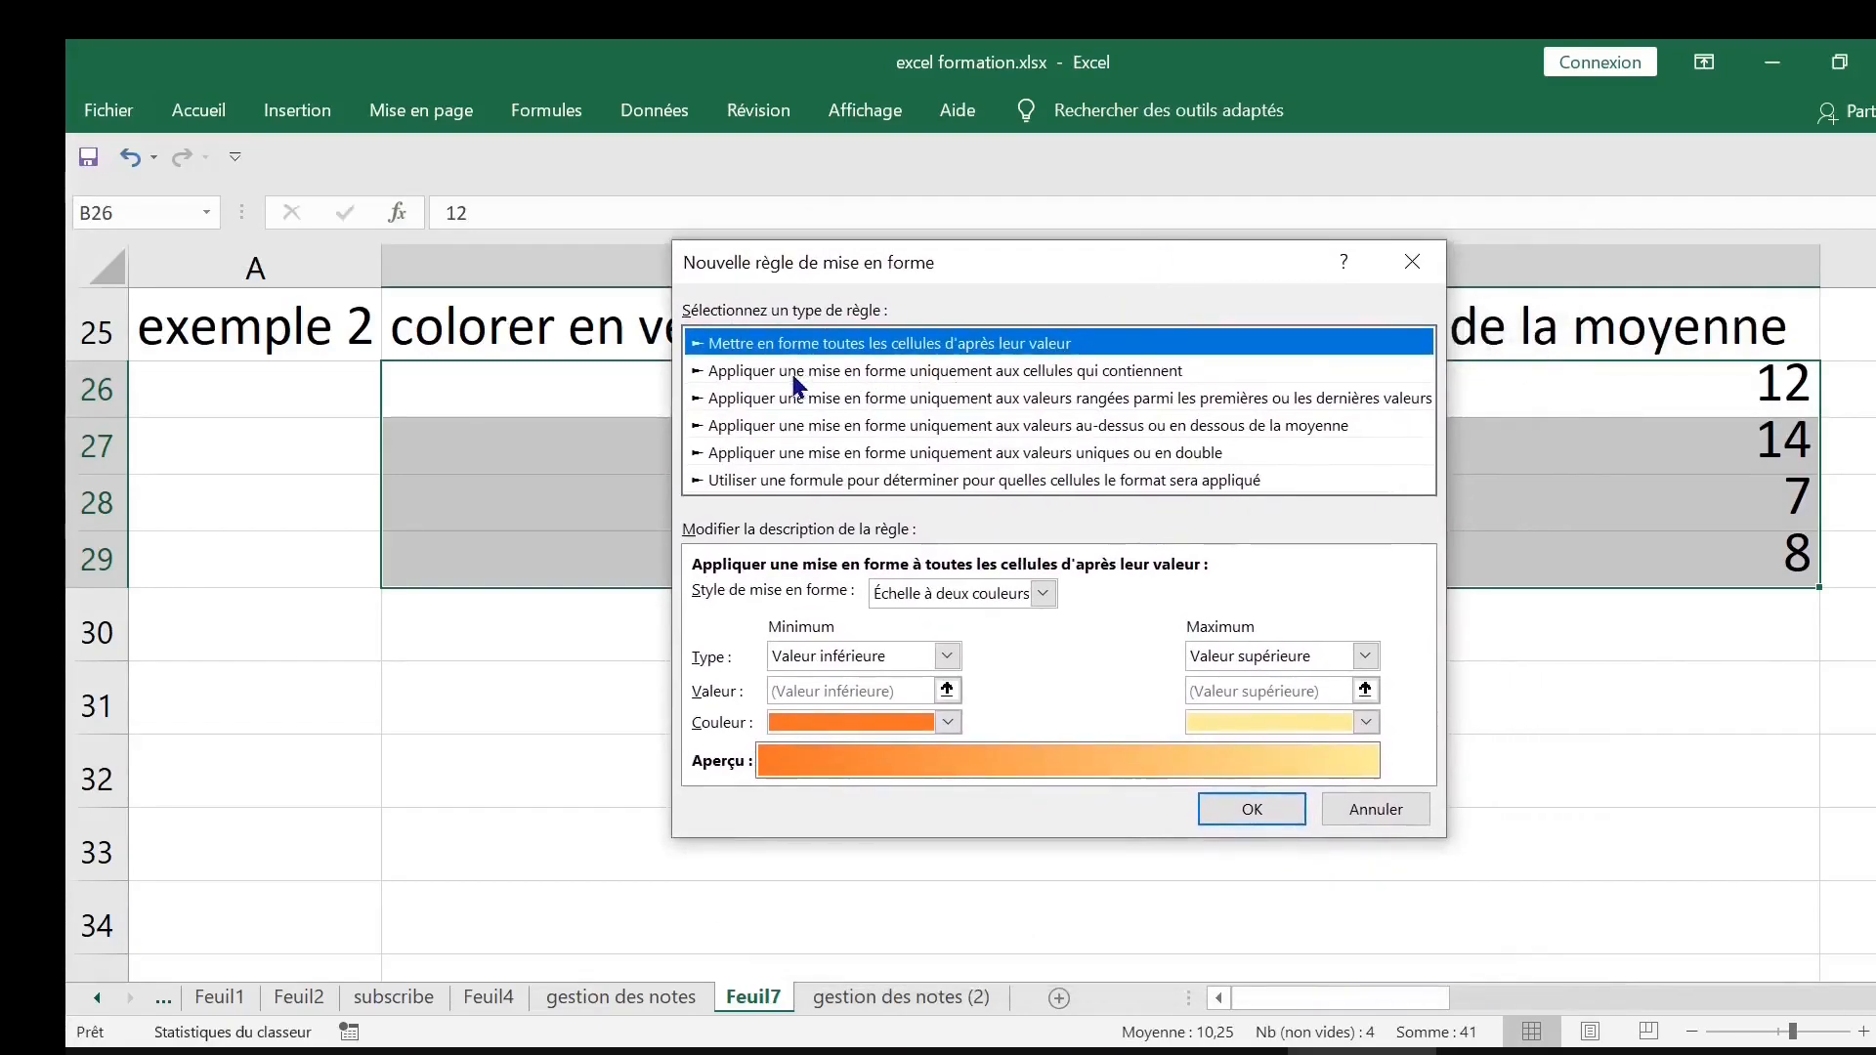
click(982, 425)
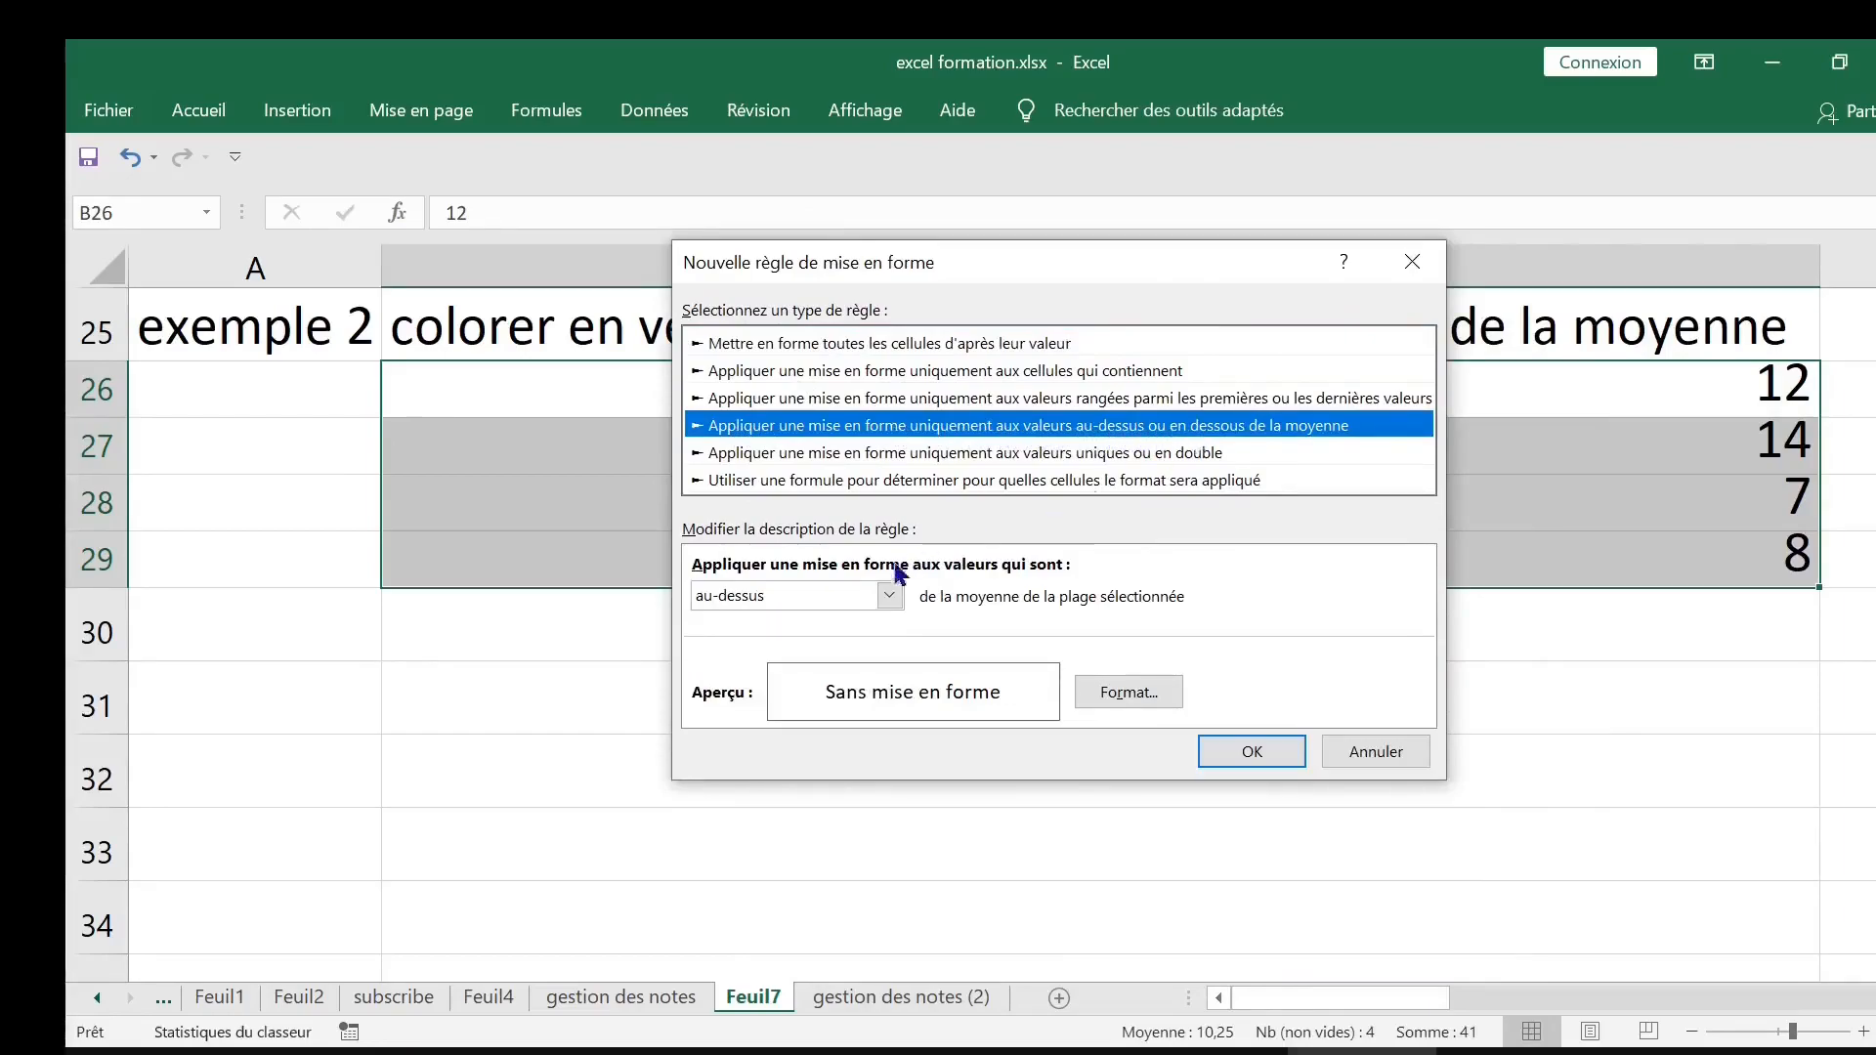
Give the above-average rule a dark green fill and apply it to B26:B29
drag(1022, 267, 1026, 212)
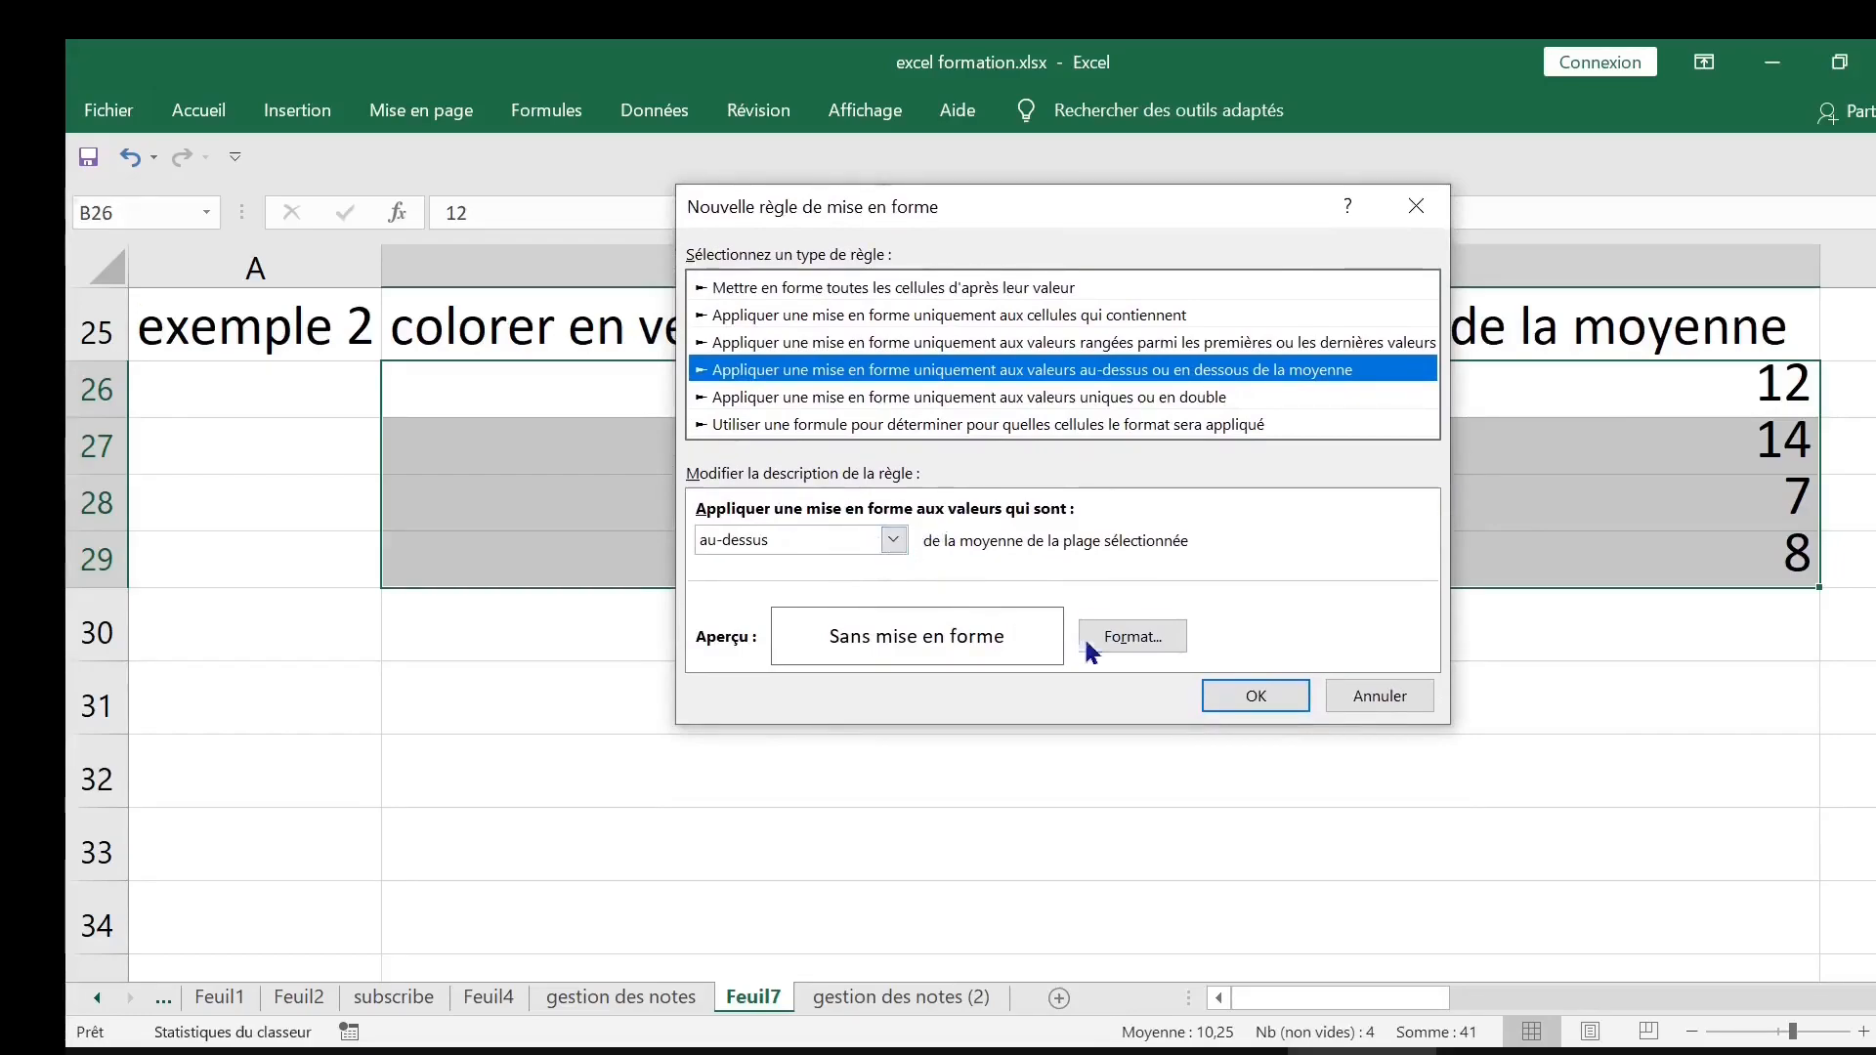
click(1131, 636)
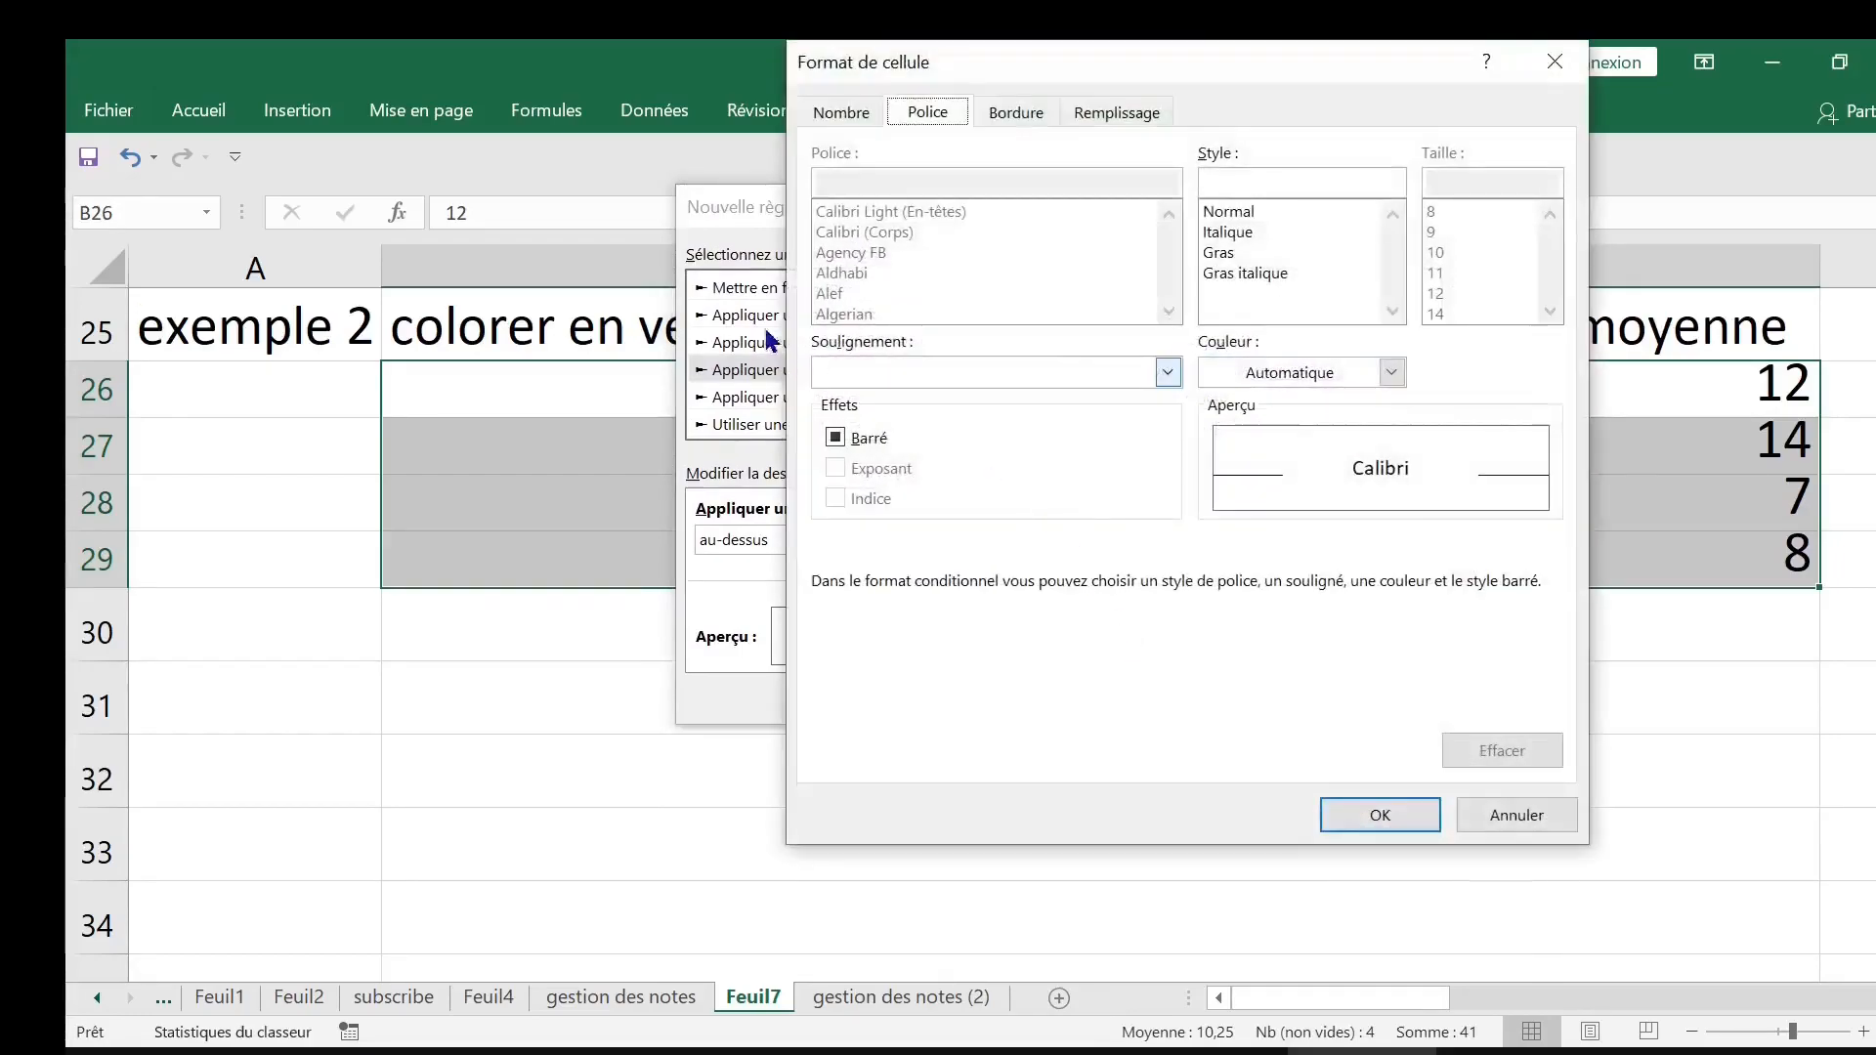
click(1125, 114)
click(944, 383)
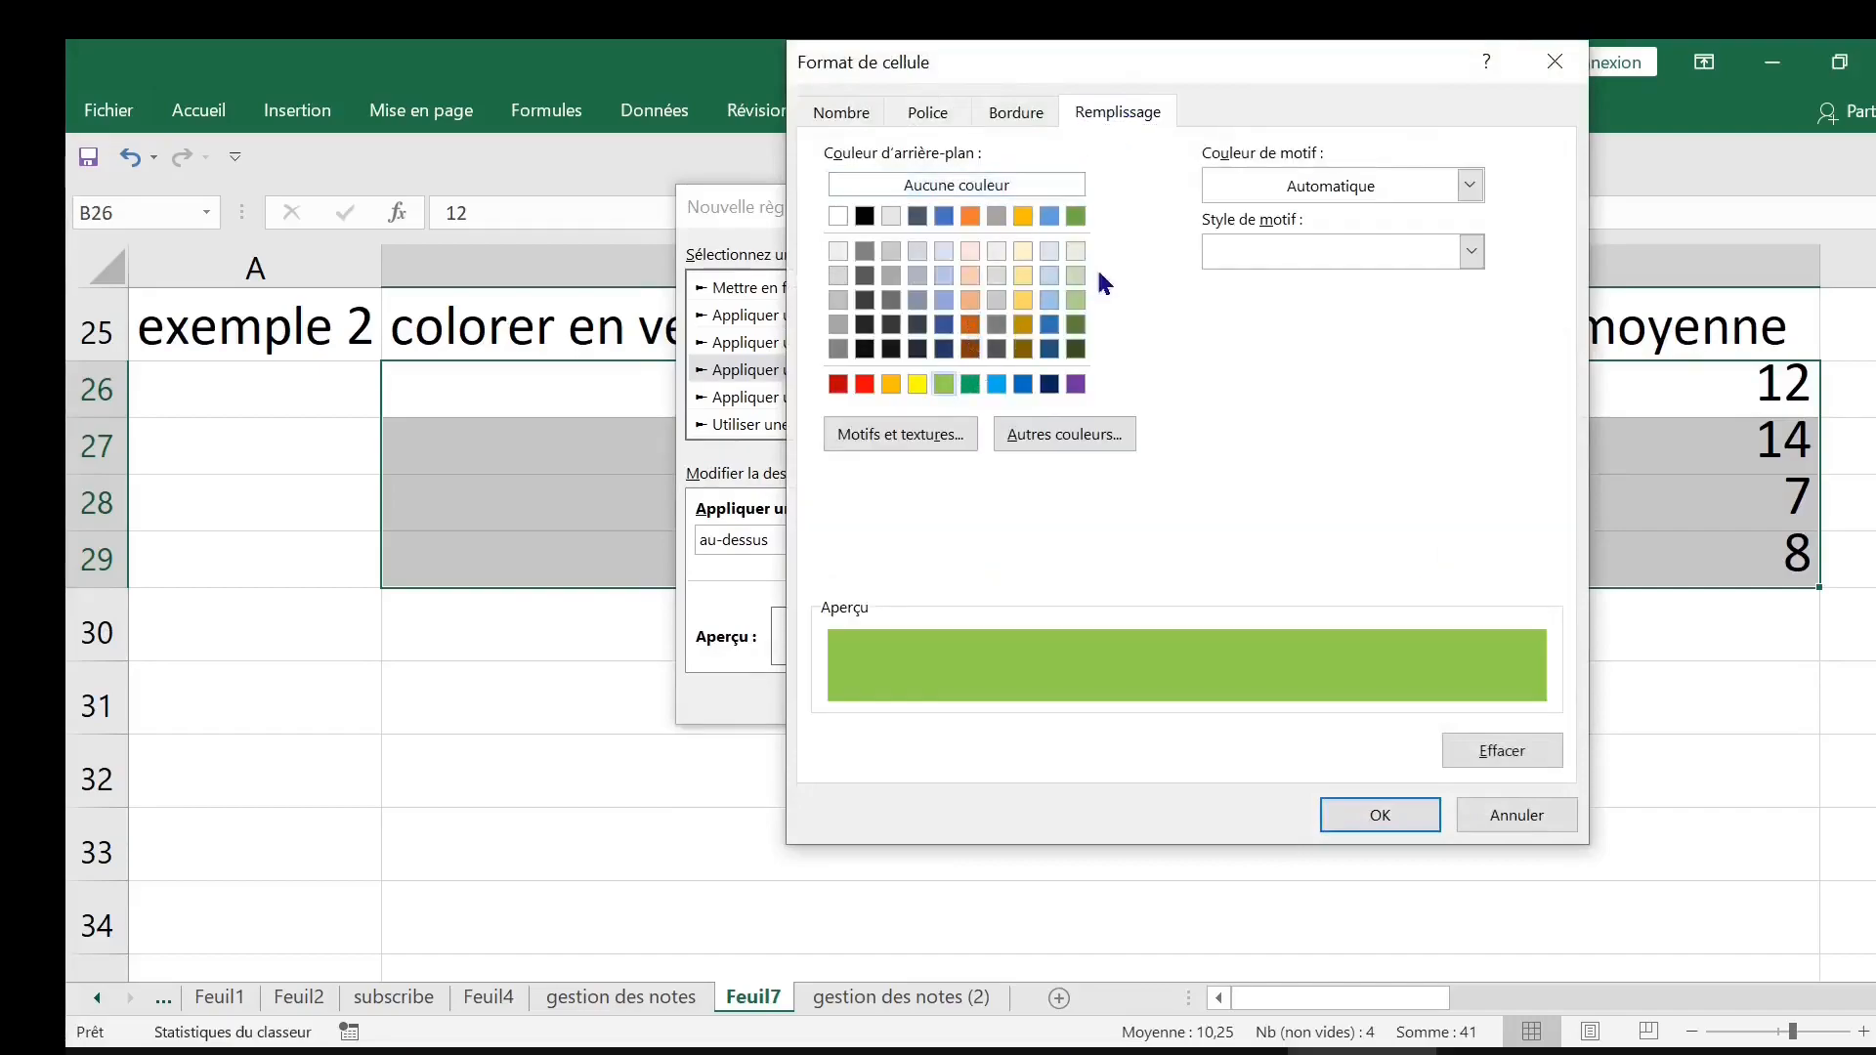
click(1078, 280)
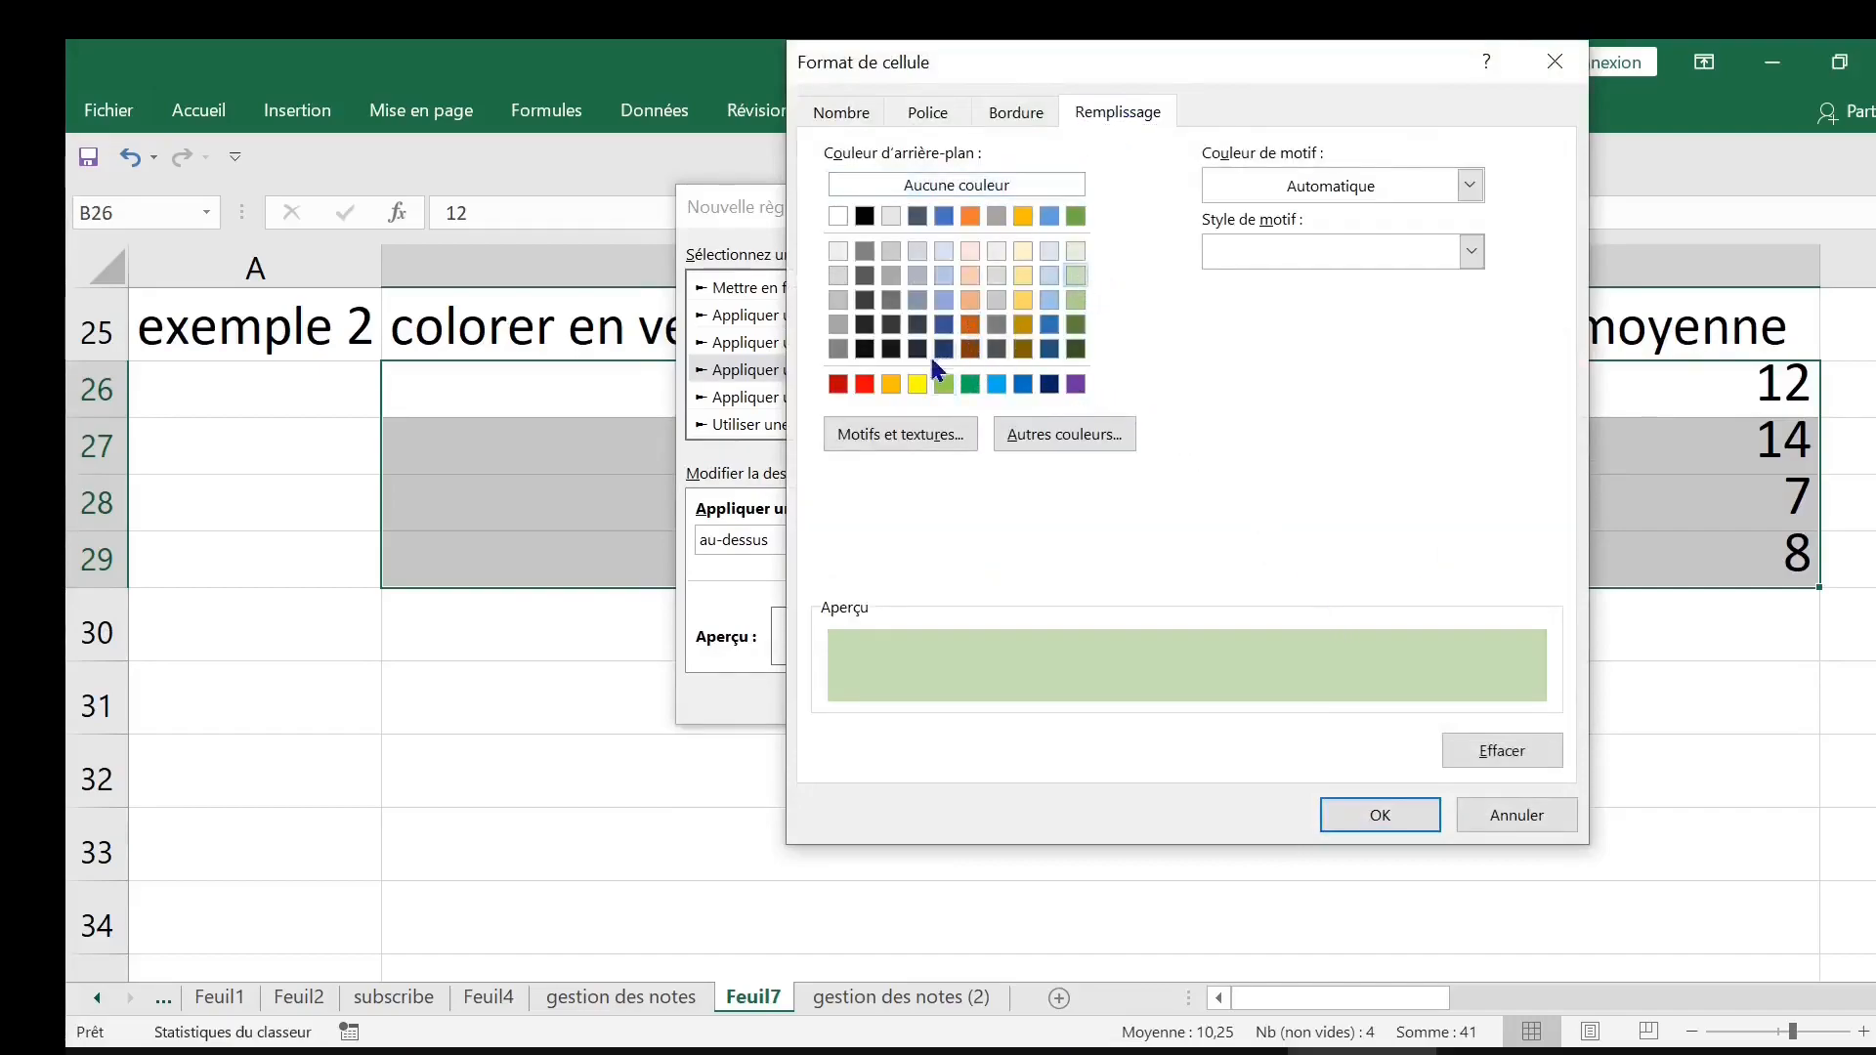
click(1079, 324)
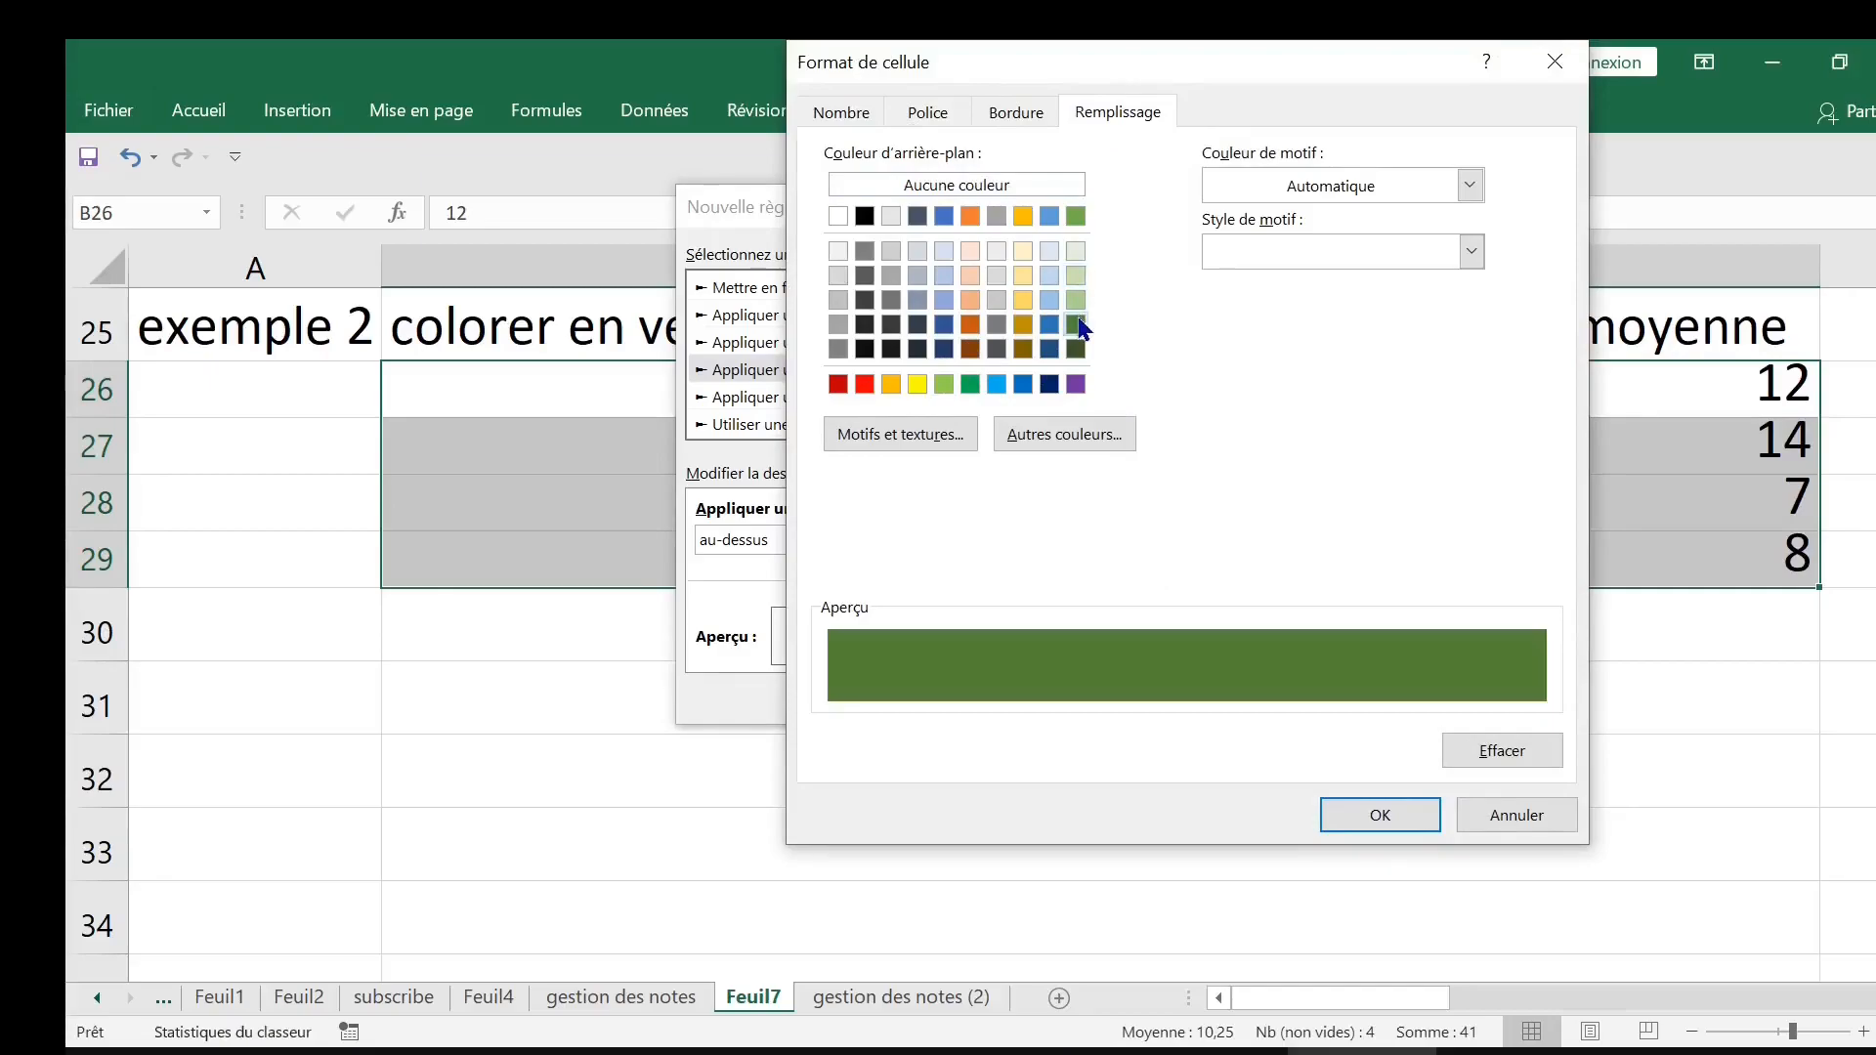
click(1353, 815)
click(1248, 692)
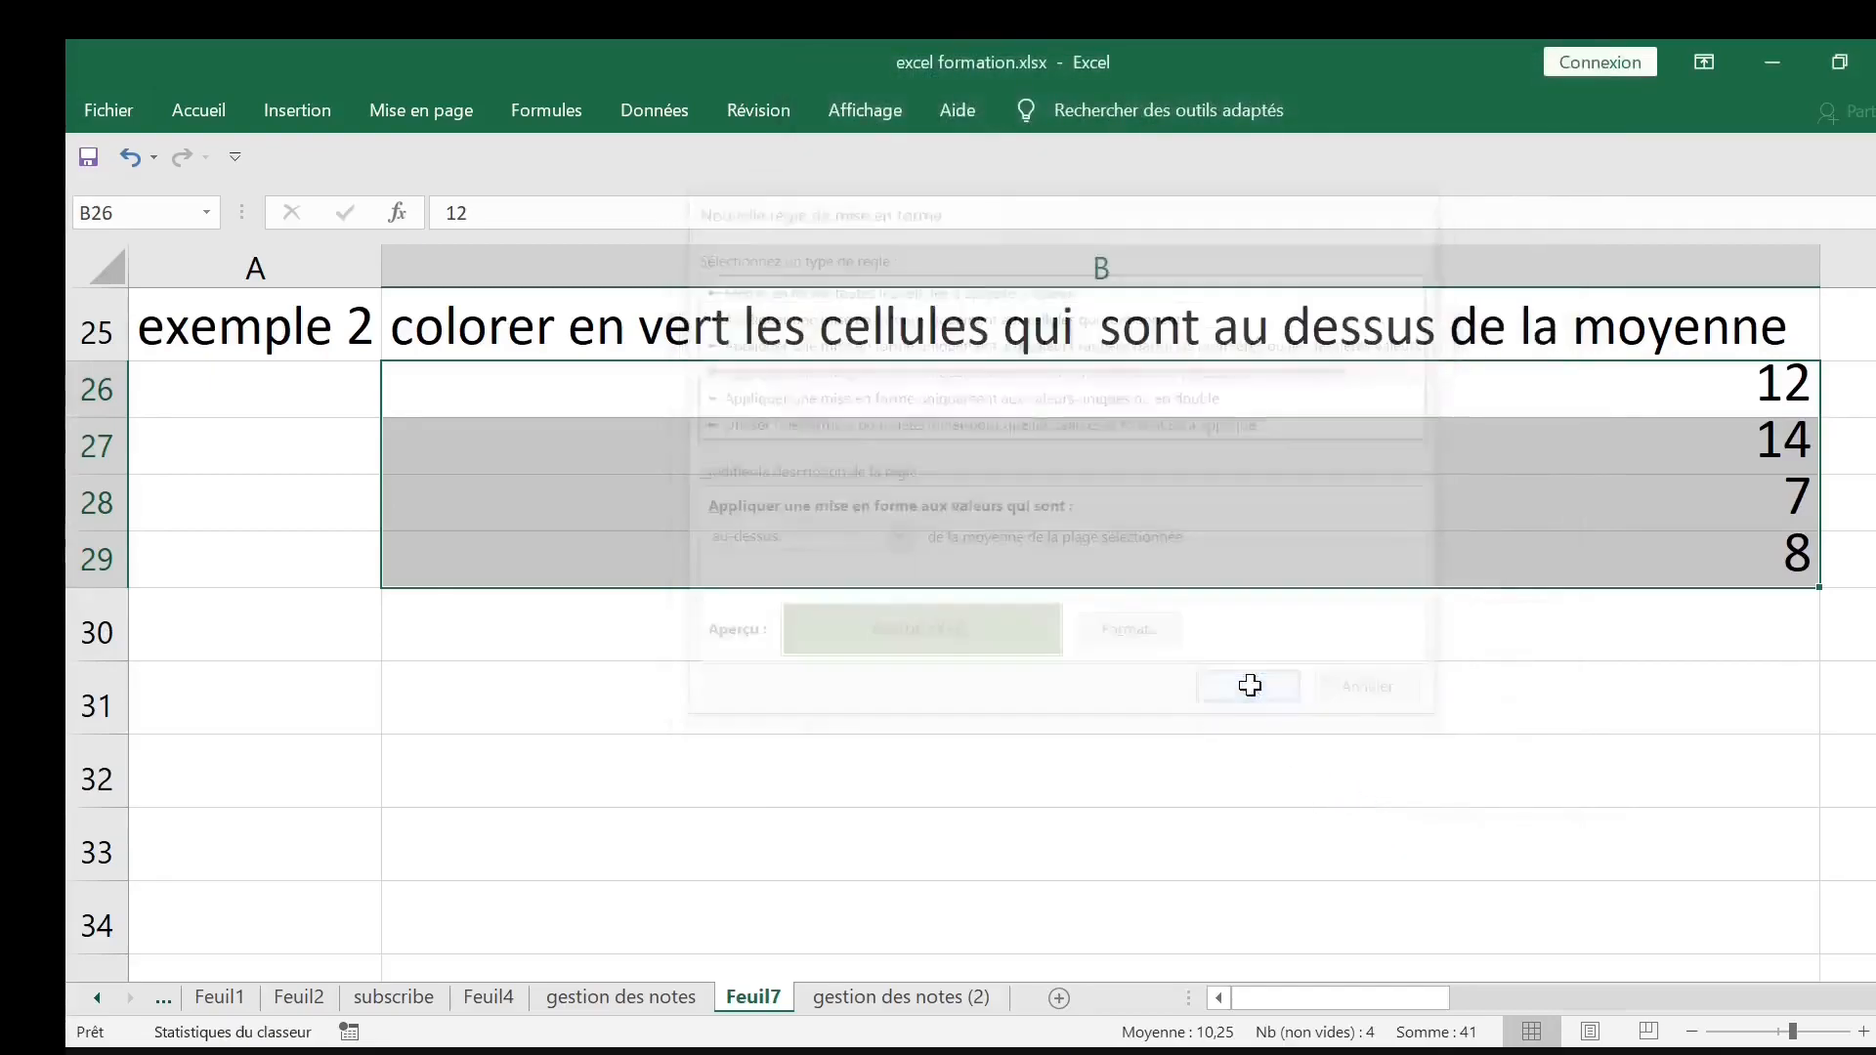
Set B27 to 2 and check which cells of B26:B29 are coloured
click(1156, 692)
click(1597, 403)
click(1596, 459)
click(1602, 407)
drag(1603, 407, 1612, 548)
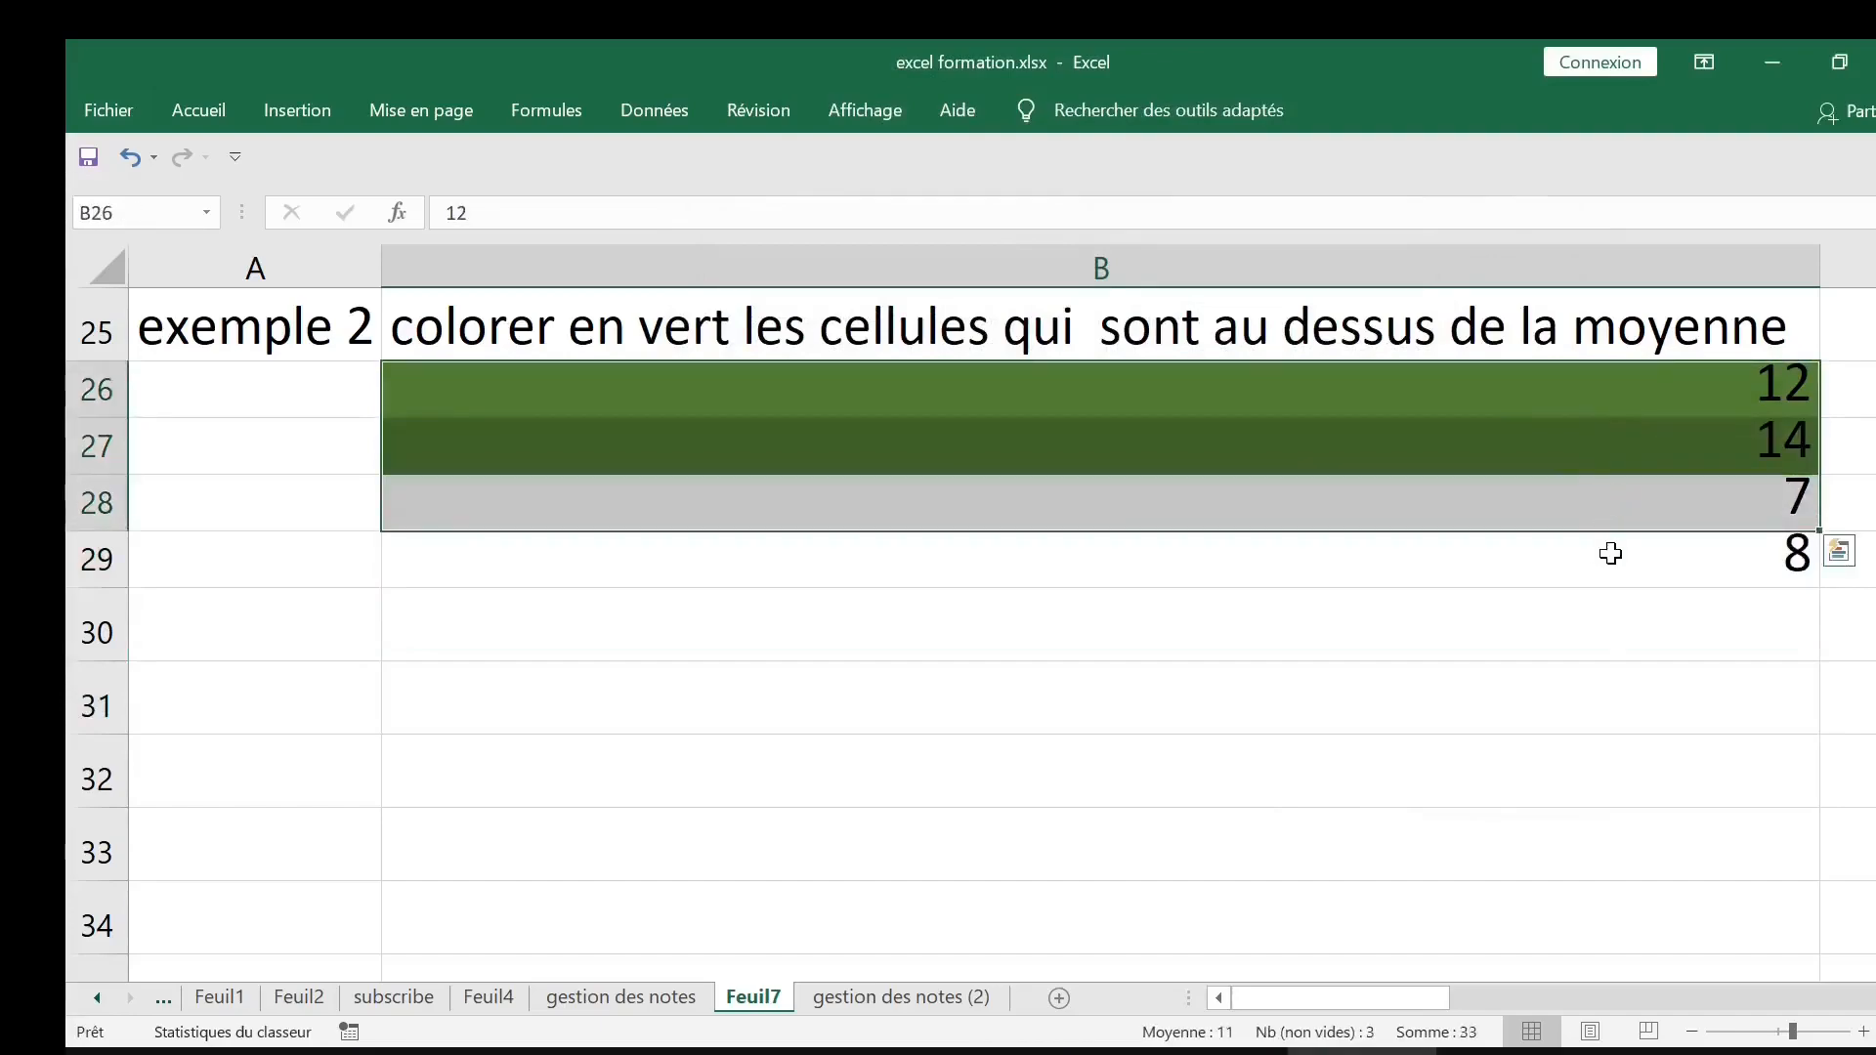
click(1612, 460)
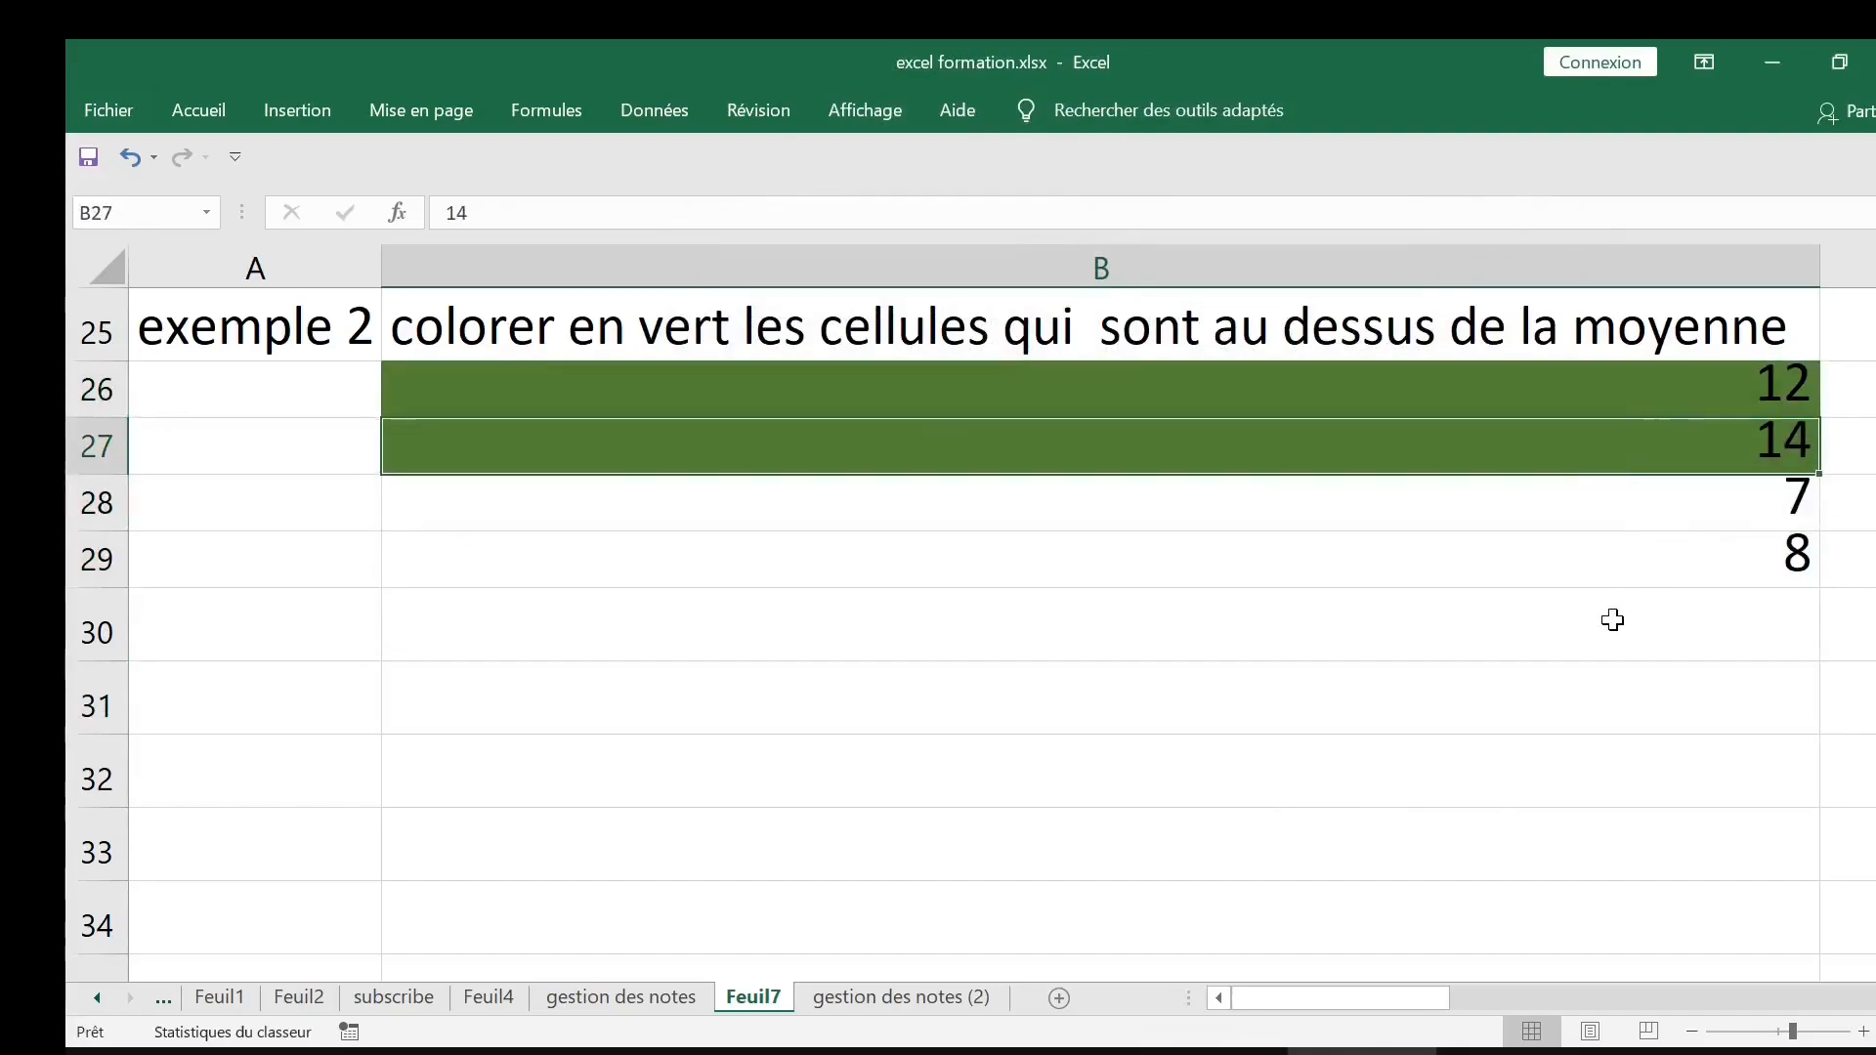
text(2)
key(Return)
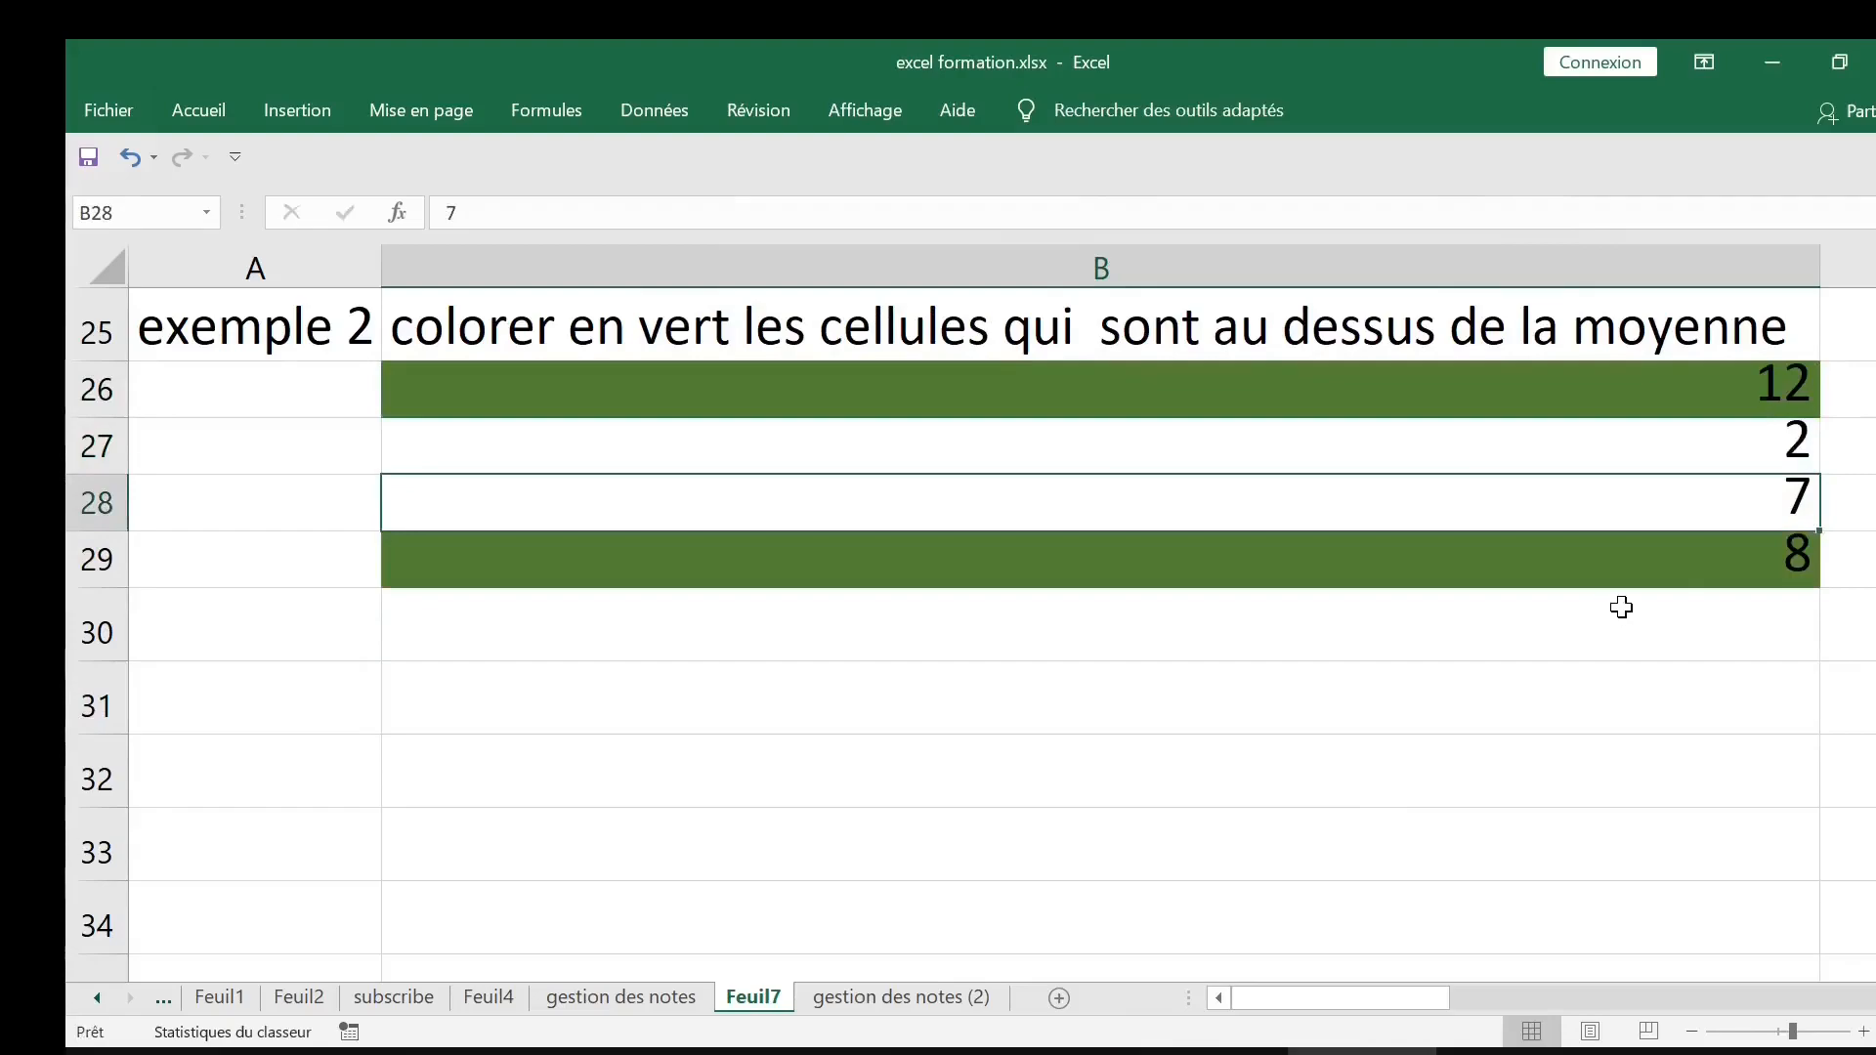
click(1404, 648)
click(1626, 545)
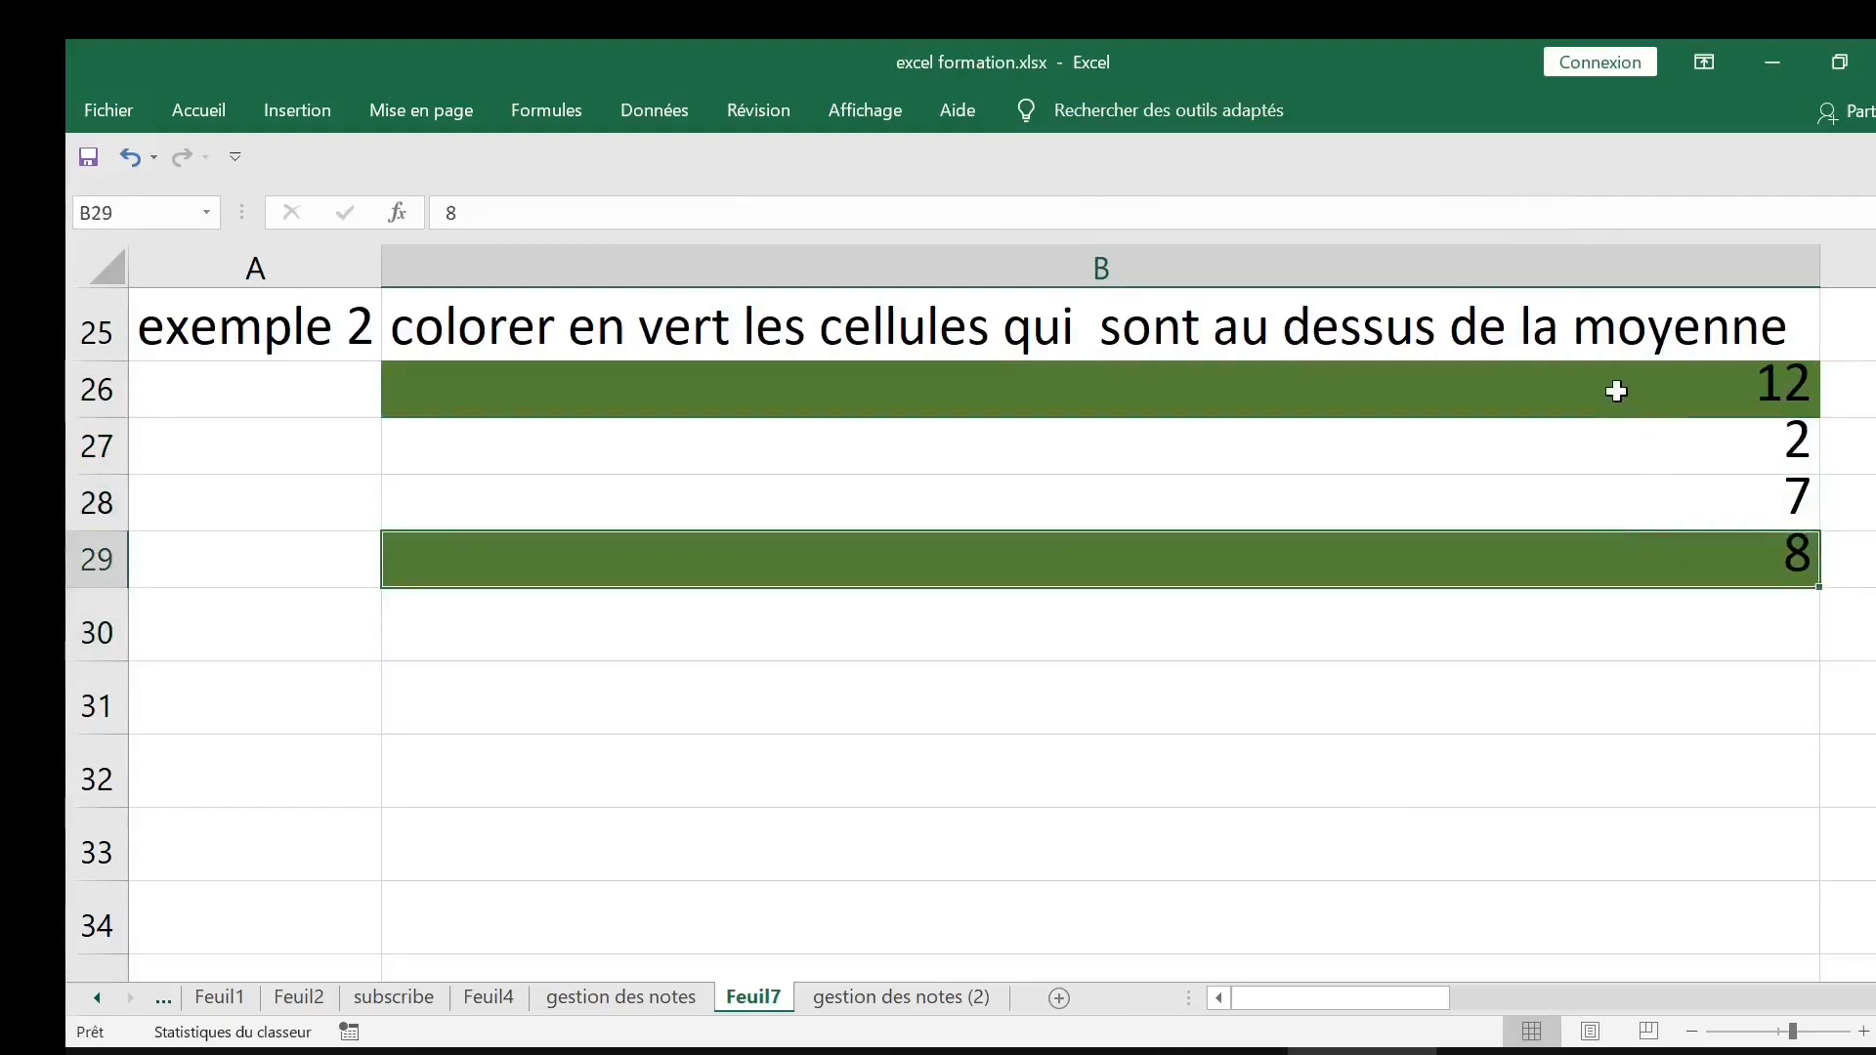
Calculate the average of B26:B29 in B30 with the MOYENNE function
click(1473, 645)
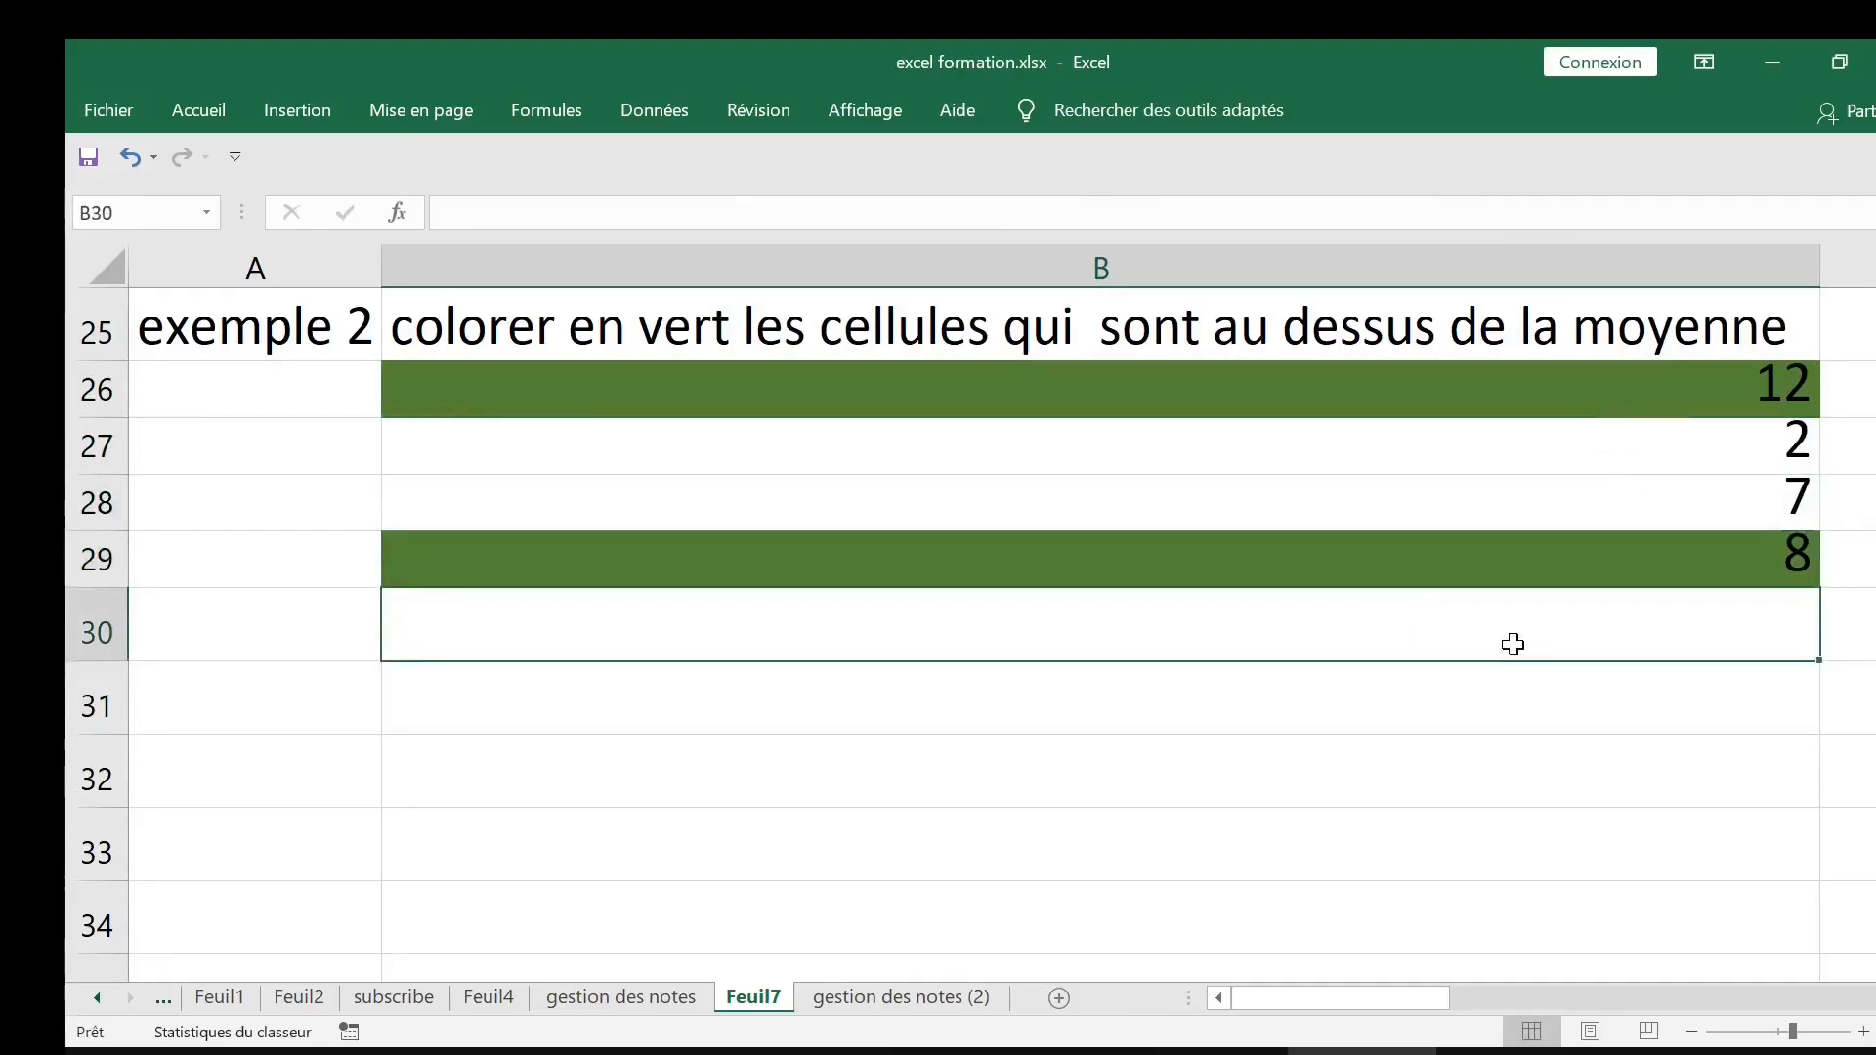
text(=moy)
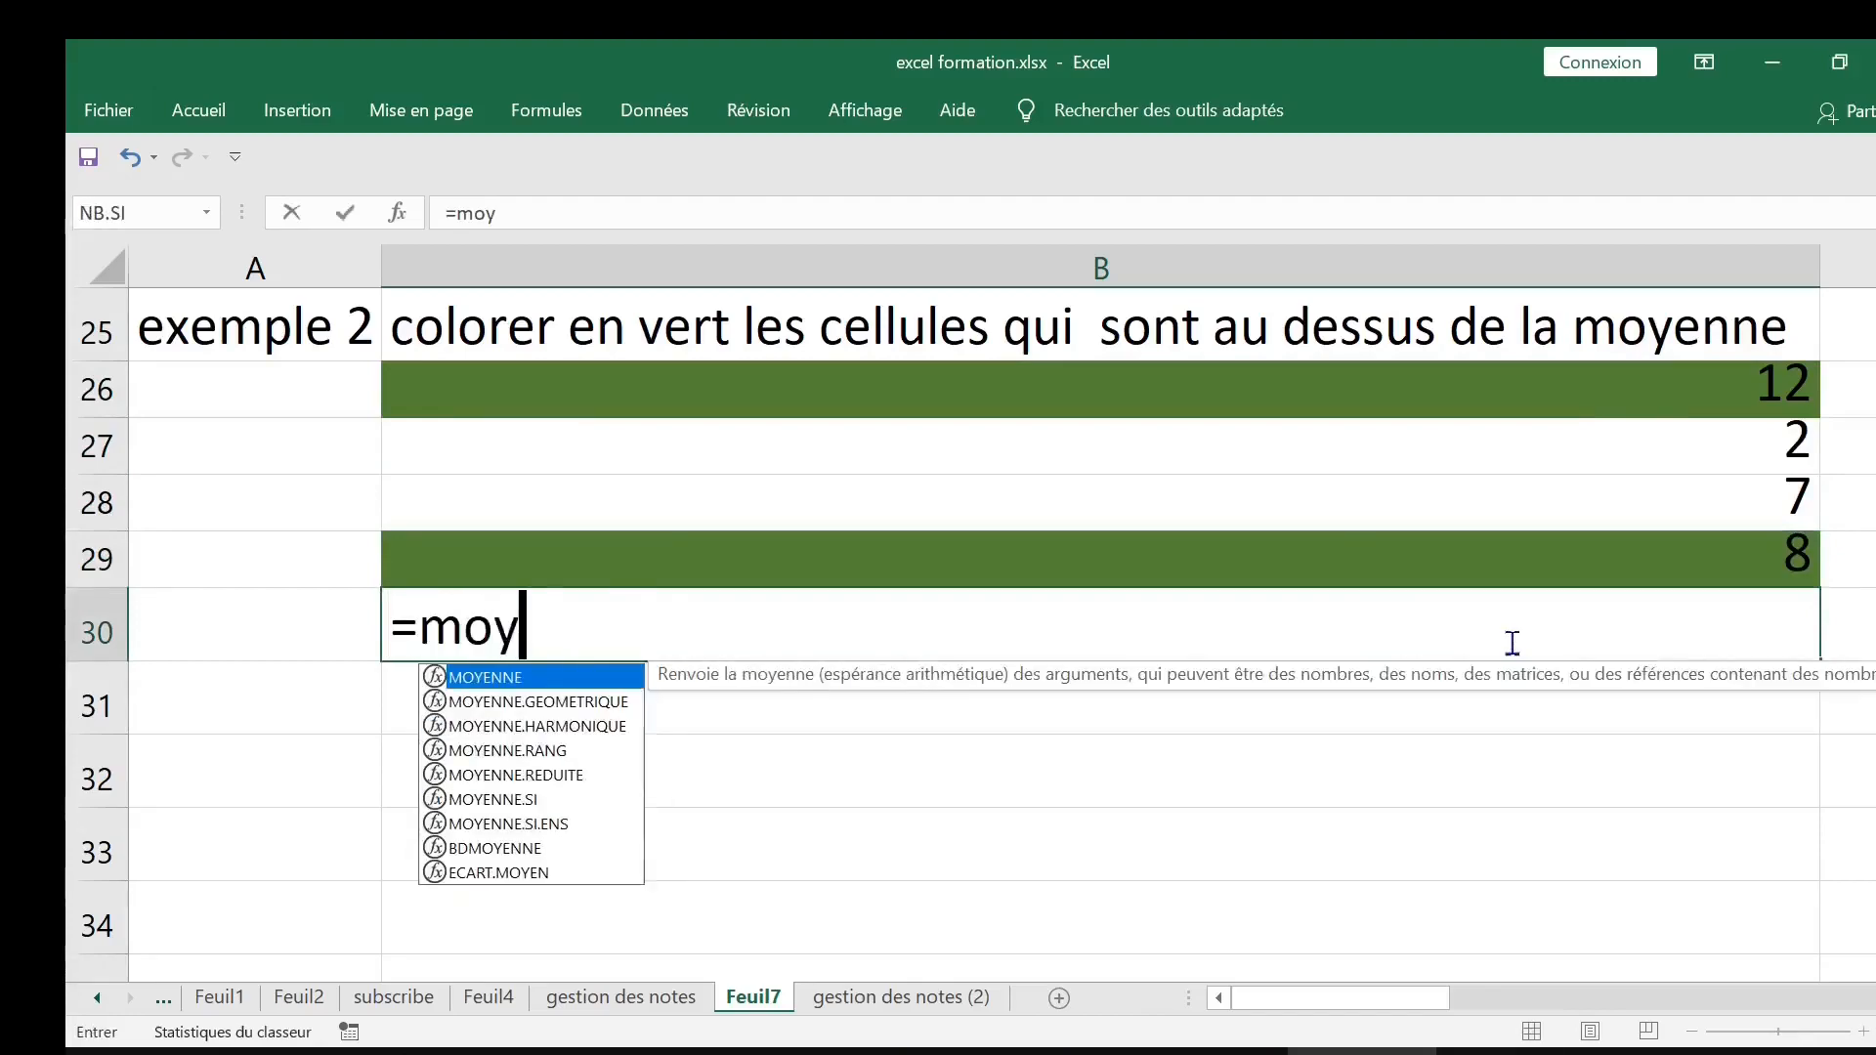
key(Tab)
drag(1650, 388, 1649, 539)
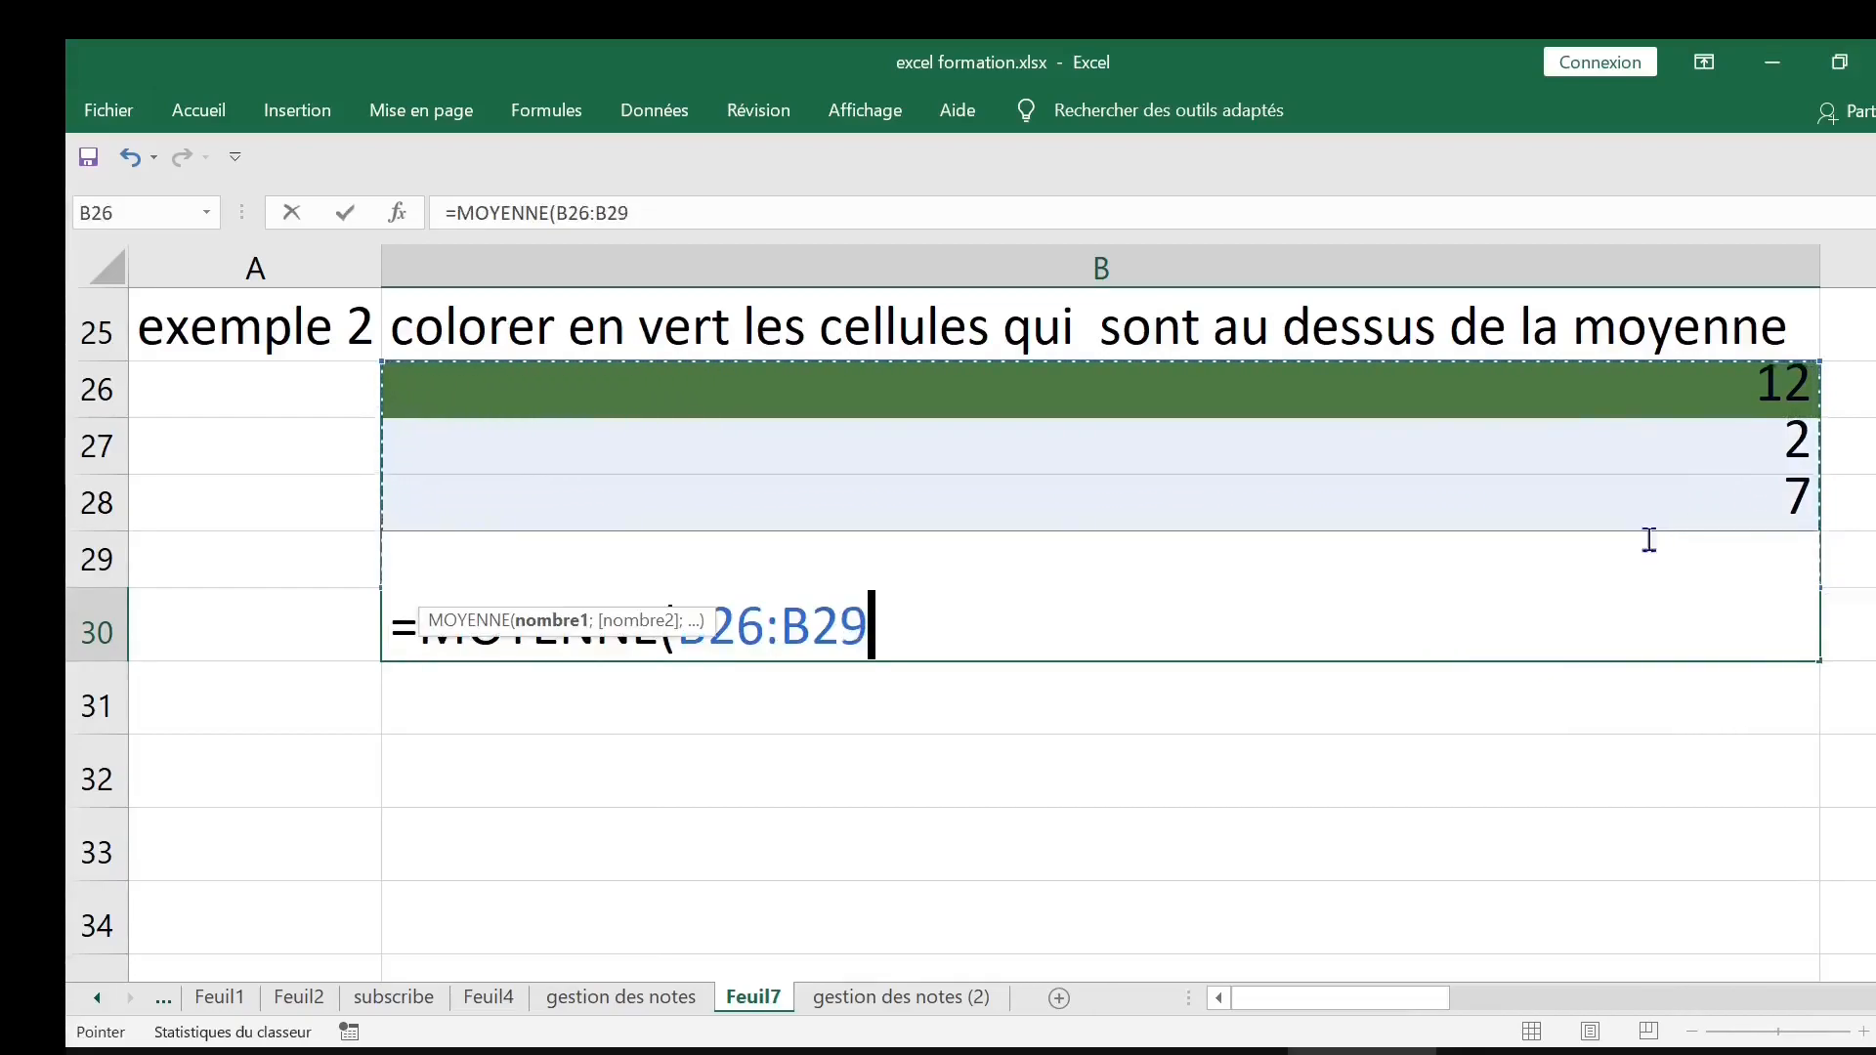
key(Return)
click(1693, 636)
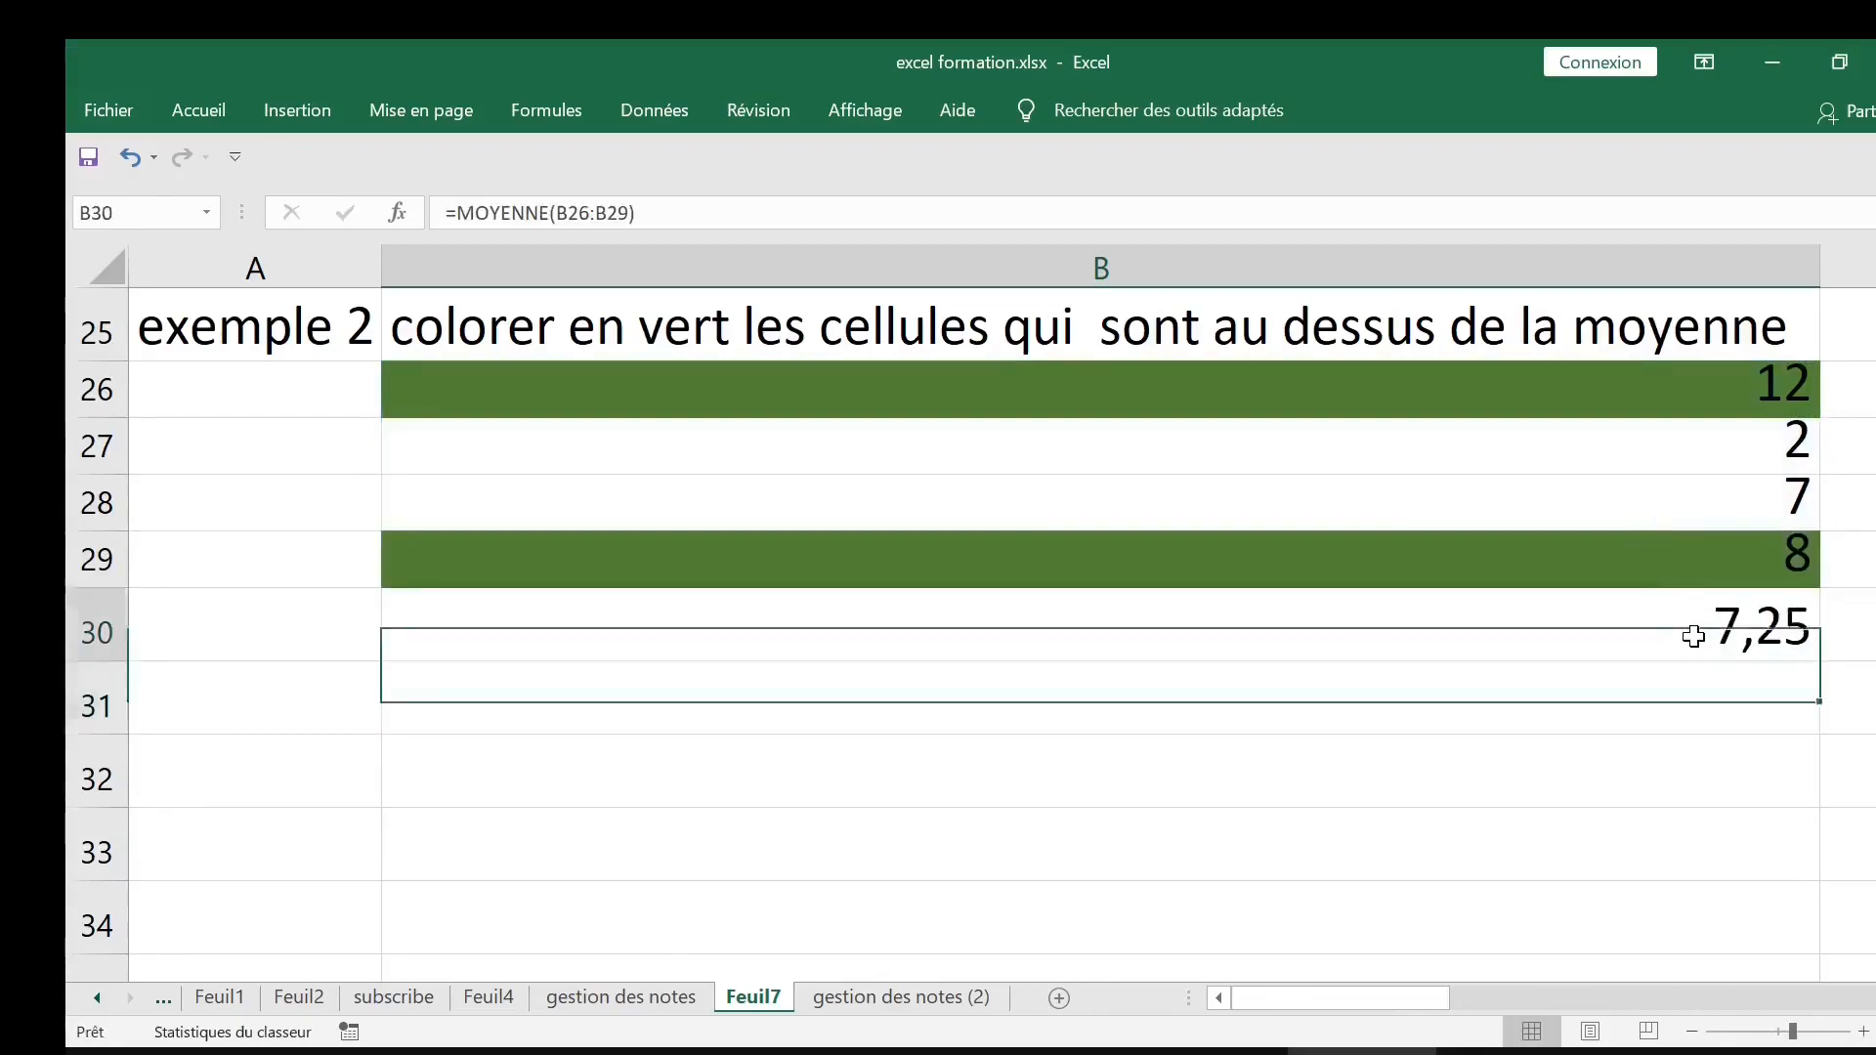
Set B26 to 18 and compare the coloured cells with the average in B30
click(1723, 398)
text(18)
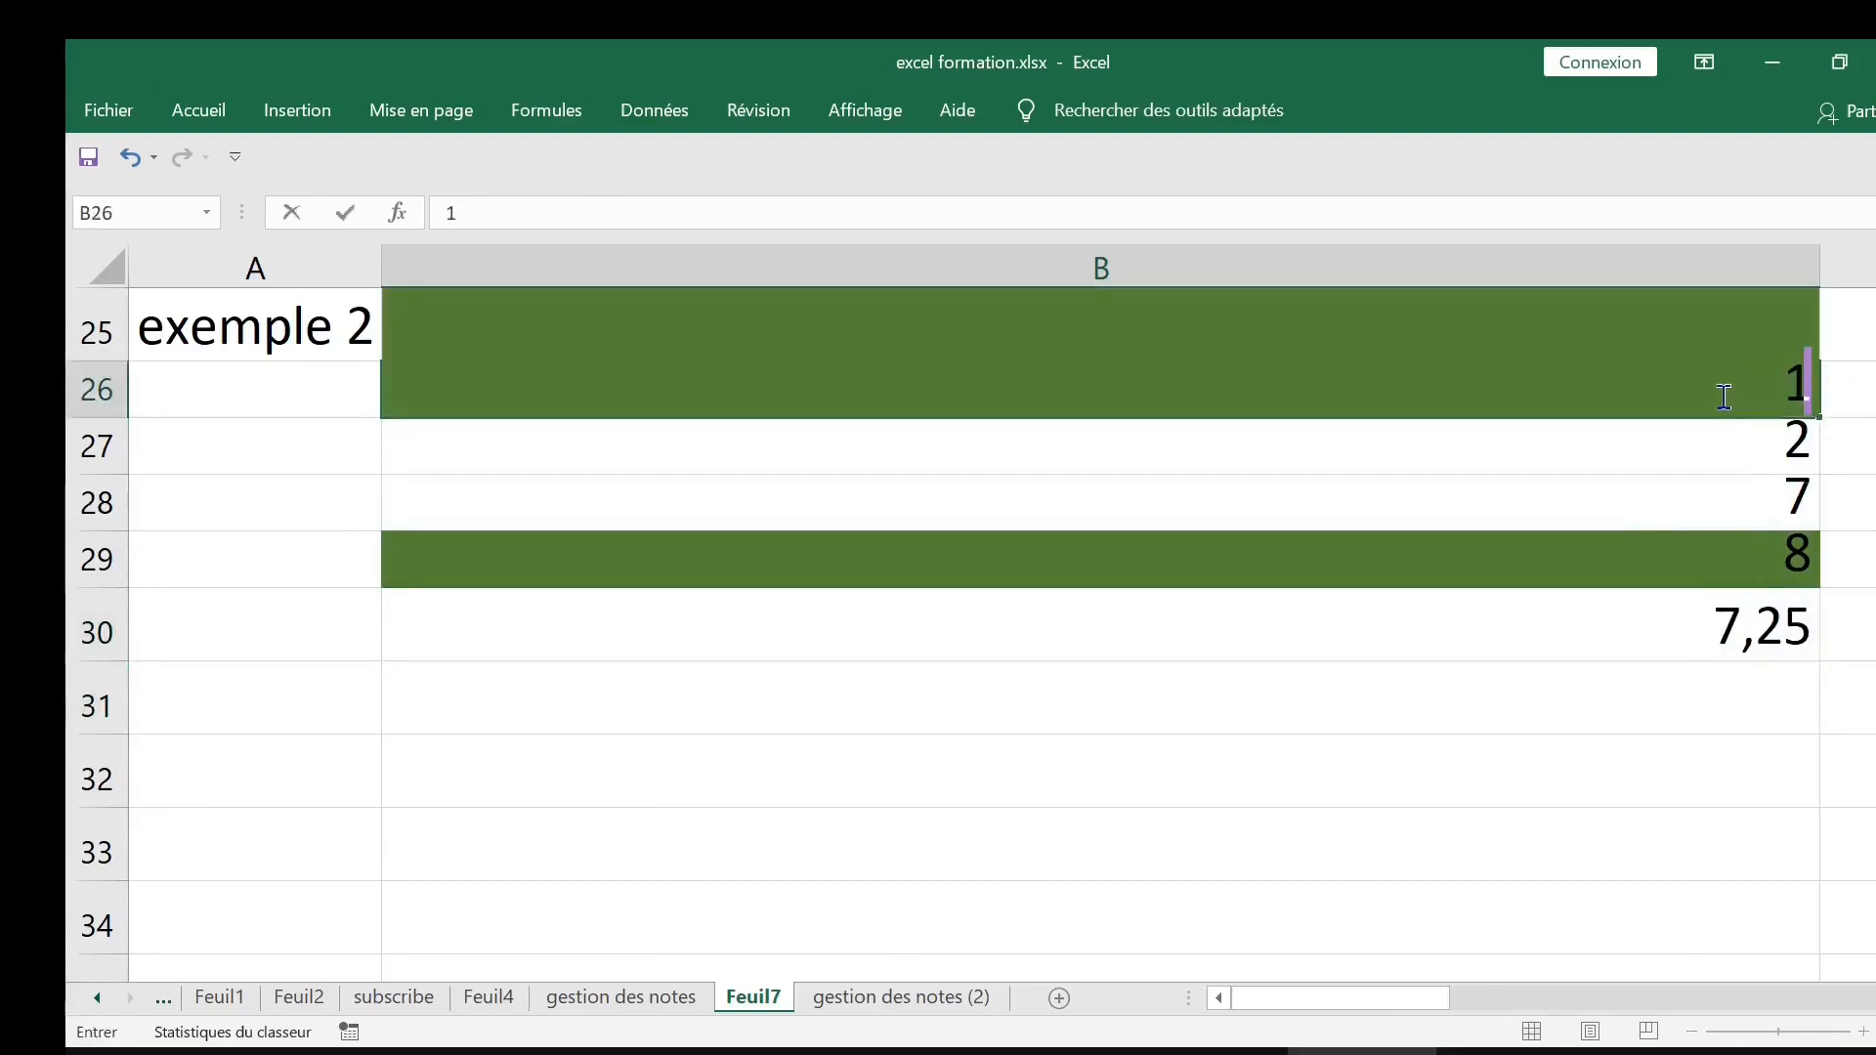
click(1357, 488)
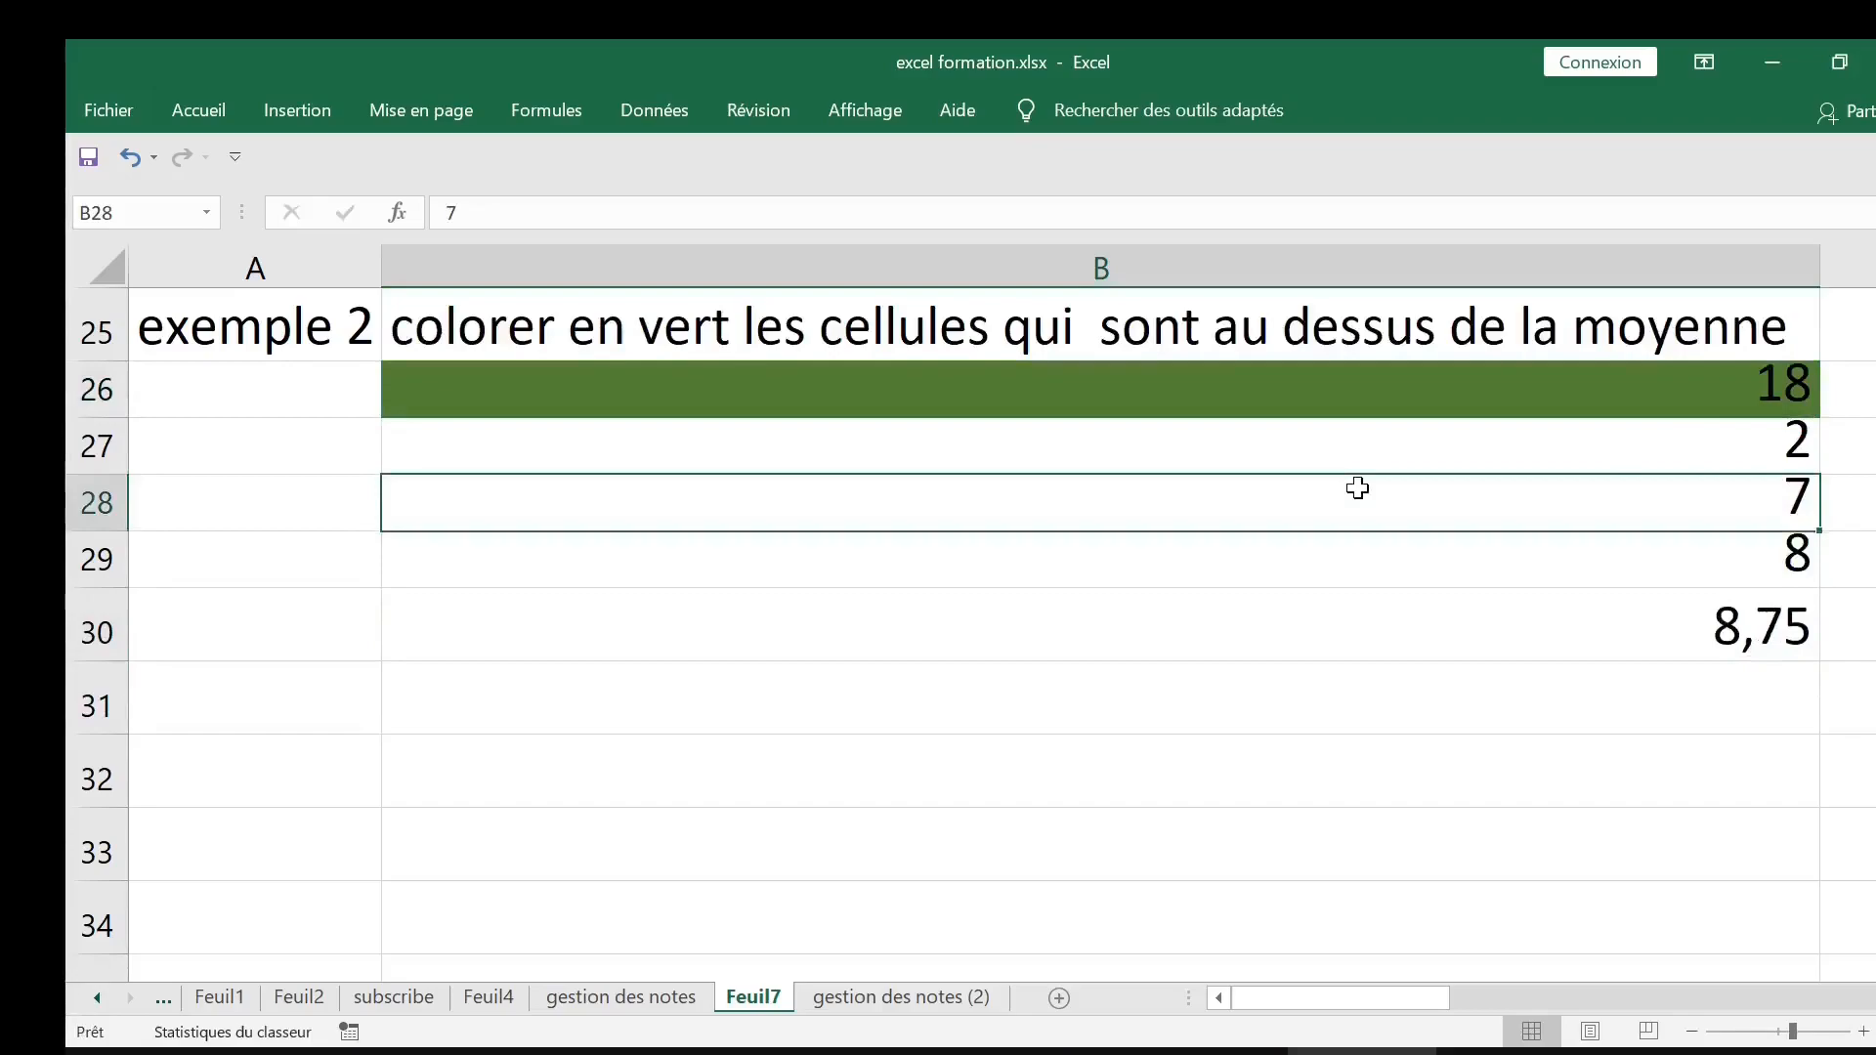
drag(1724, 394, 1735, 532)
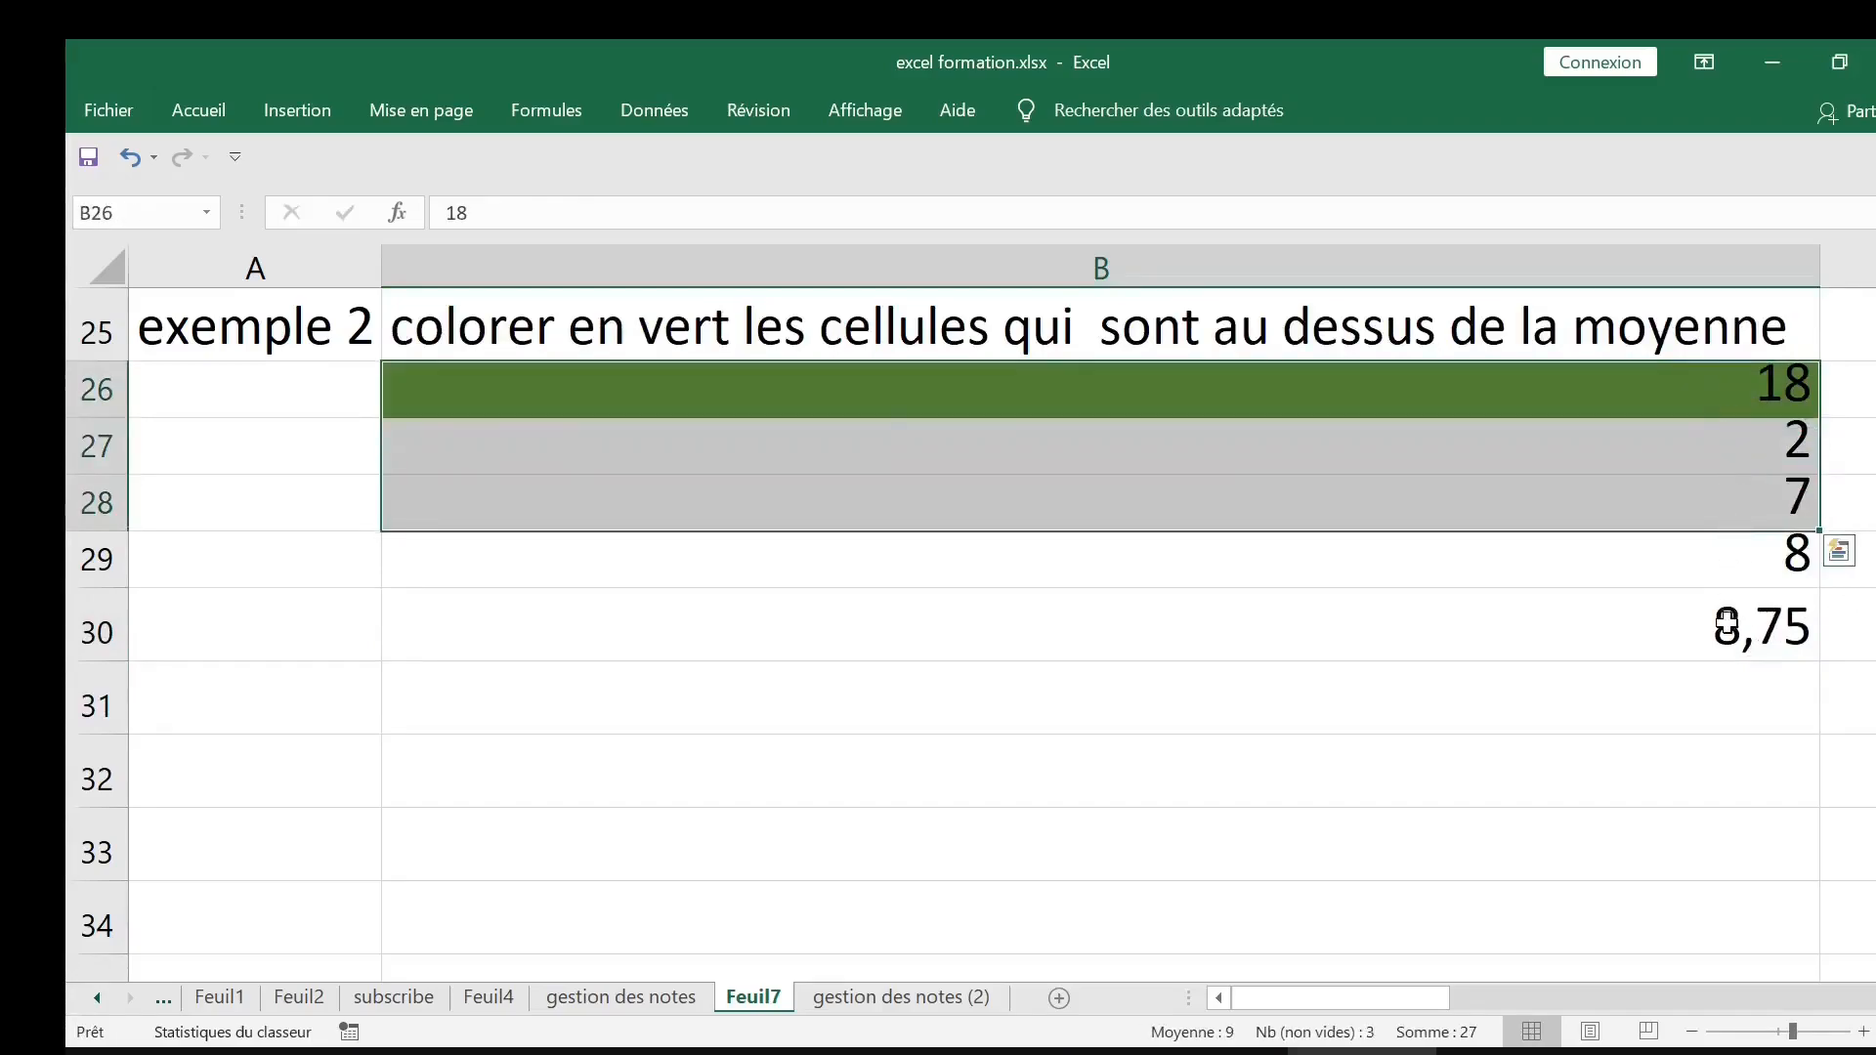
click(1733, 397)
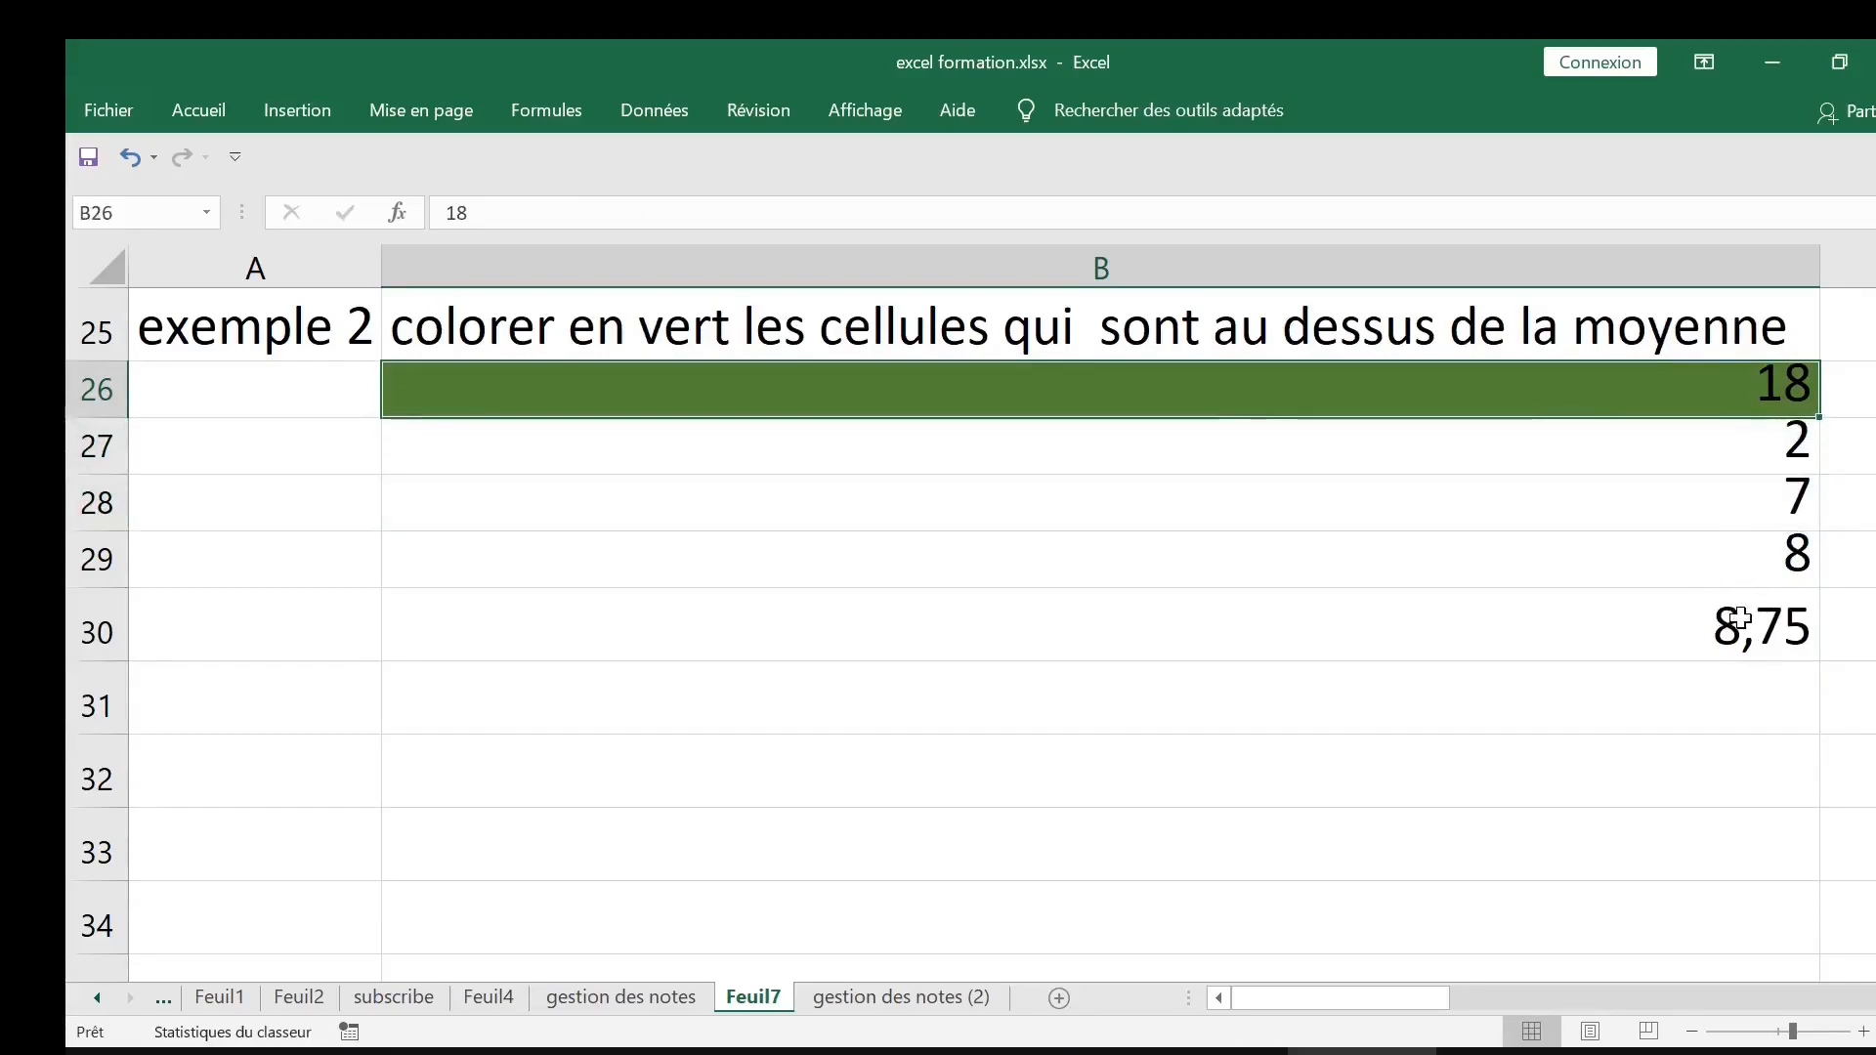
Set B28 to 20 and review the average formula in B30 without changing it
double_click(1776, 523)
key(BackSpace)
text(20)
key(ctrl+Return)
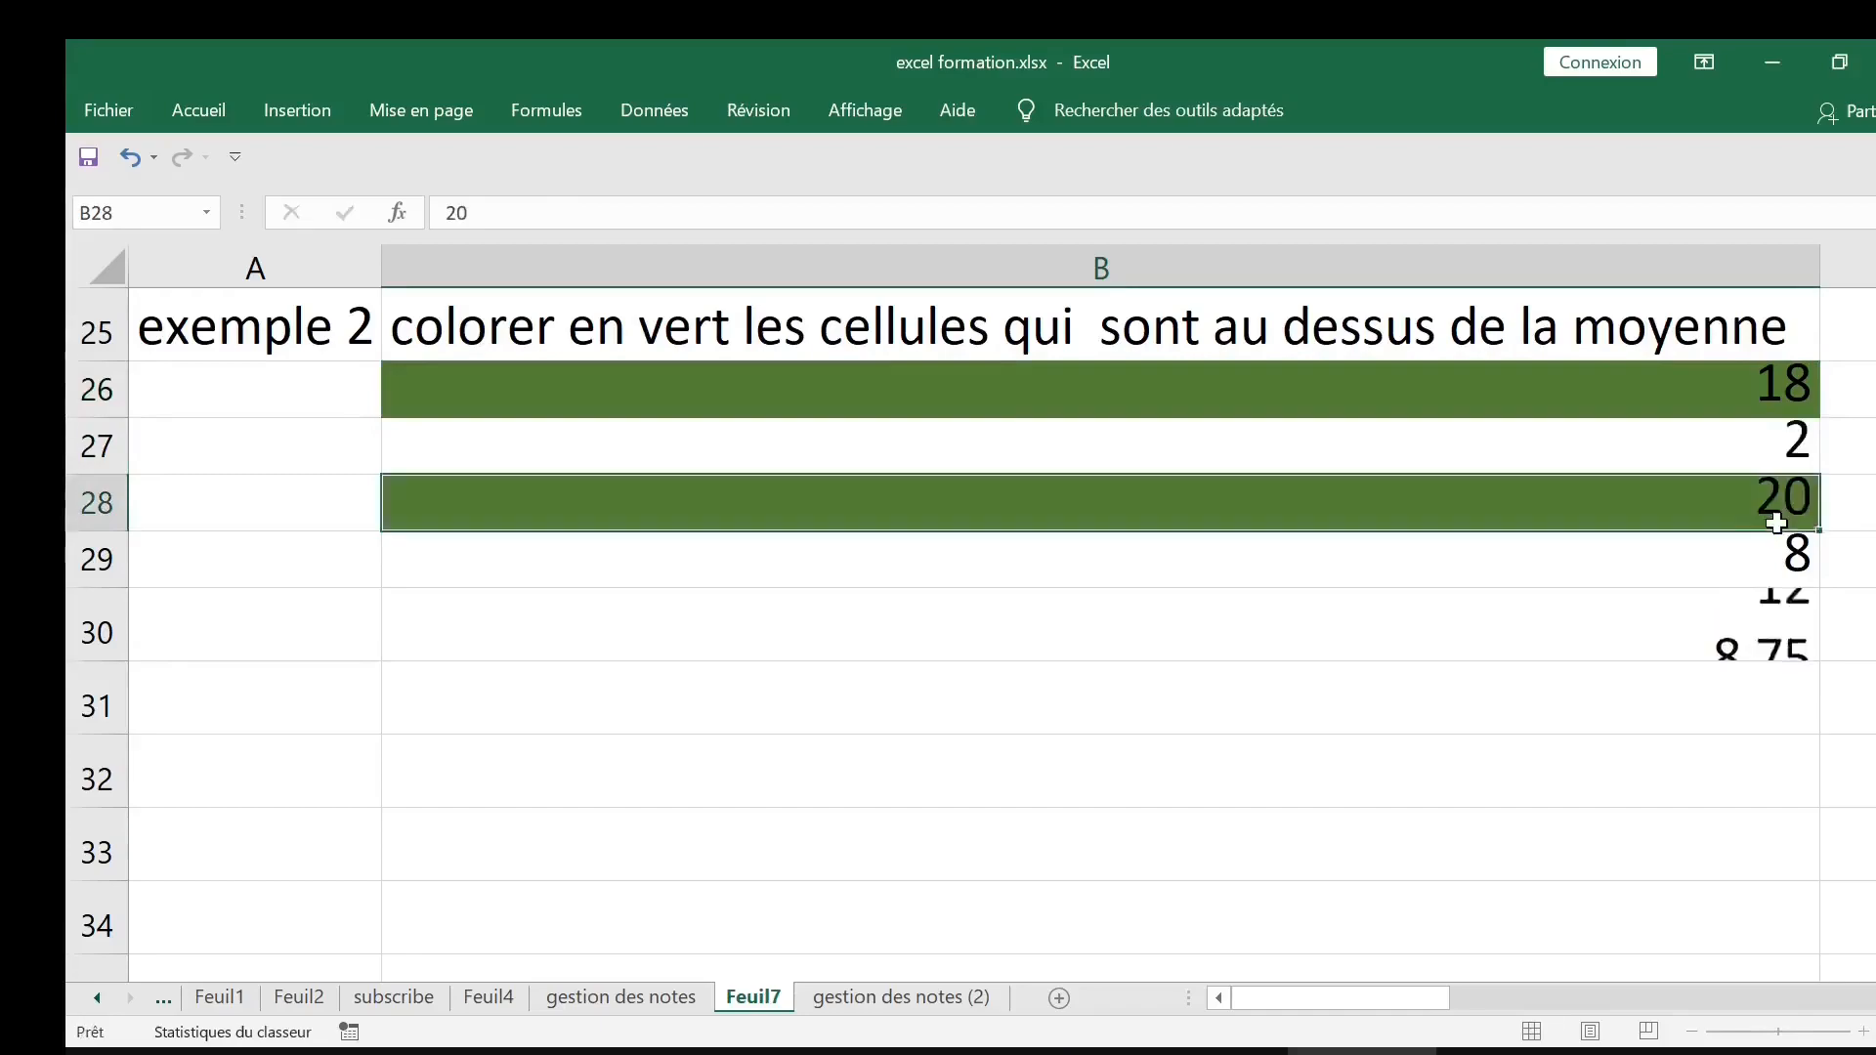
click(1734, 638)
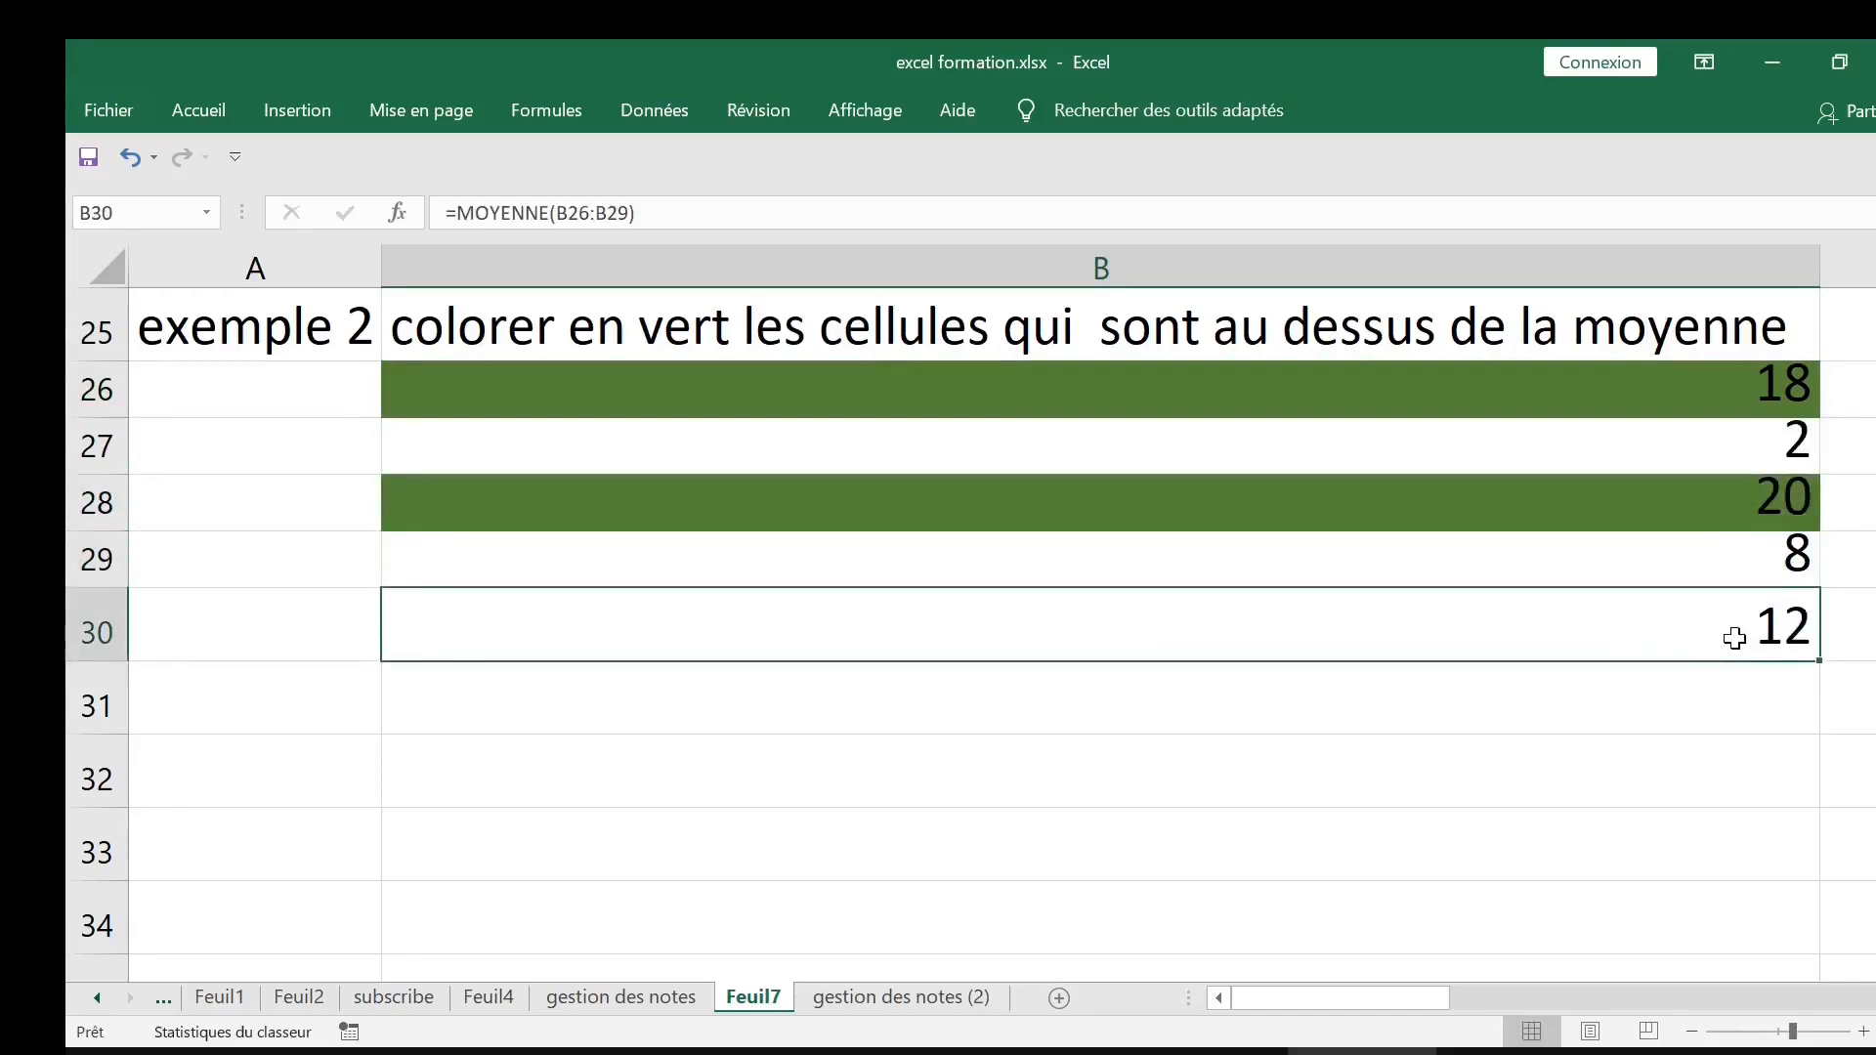
double_click(1593, 635)
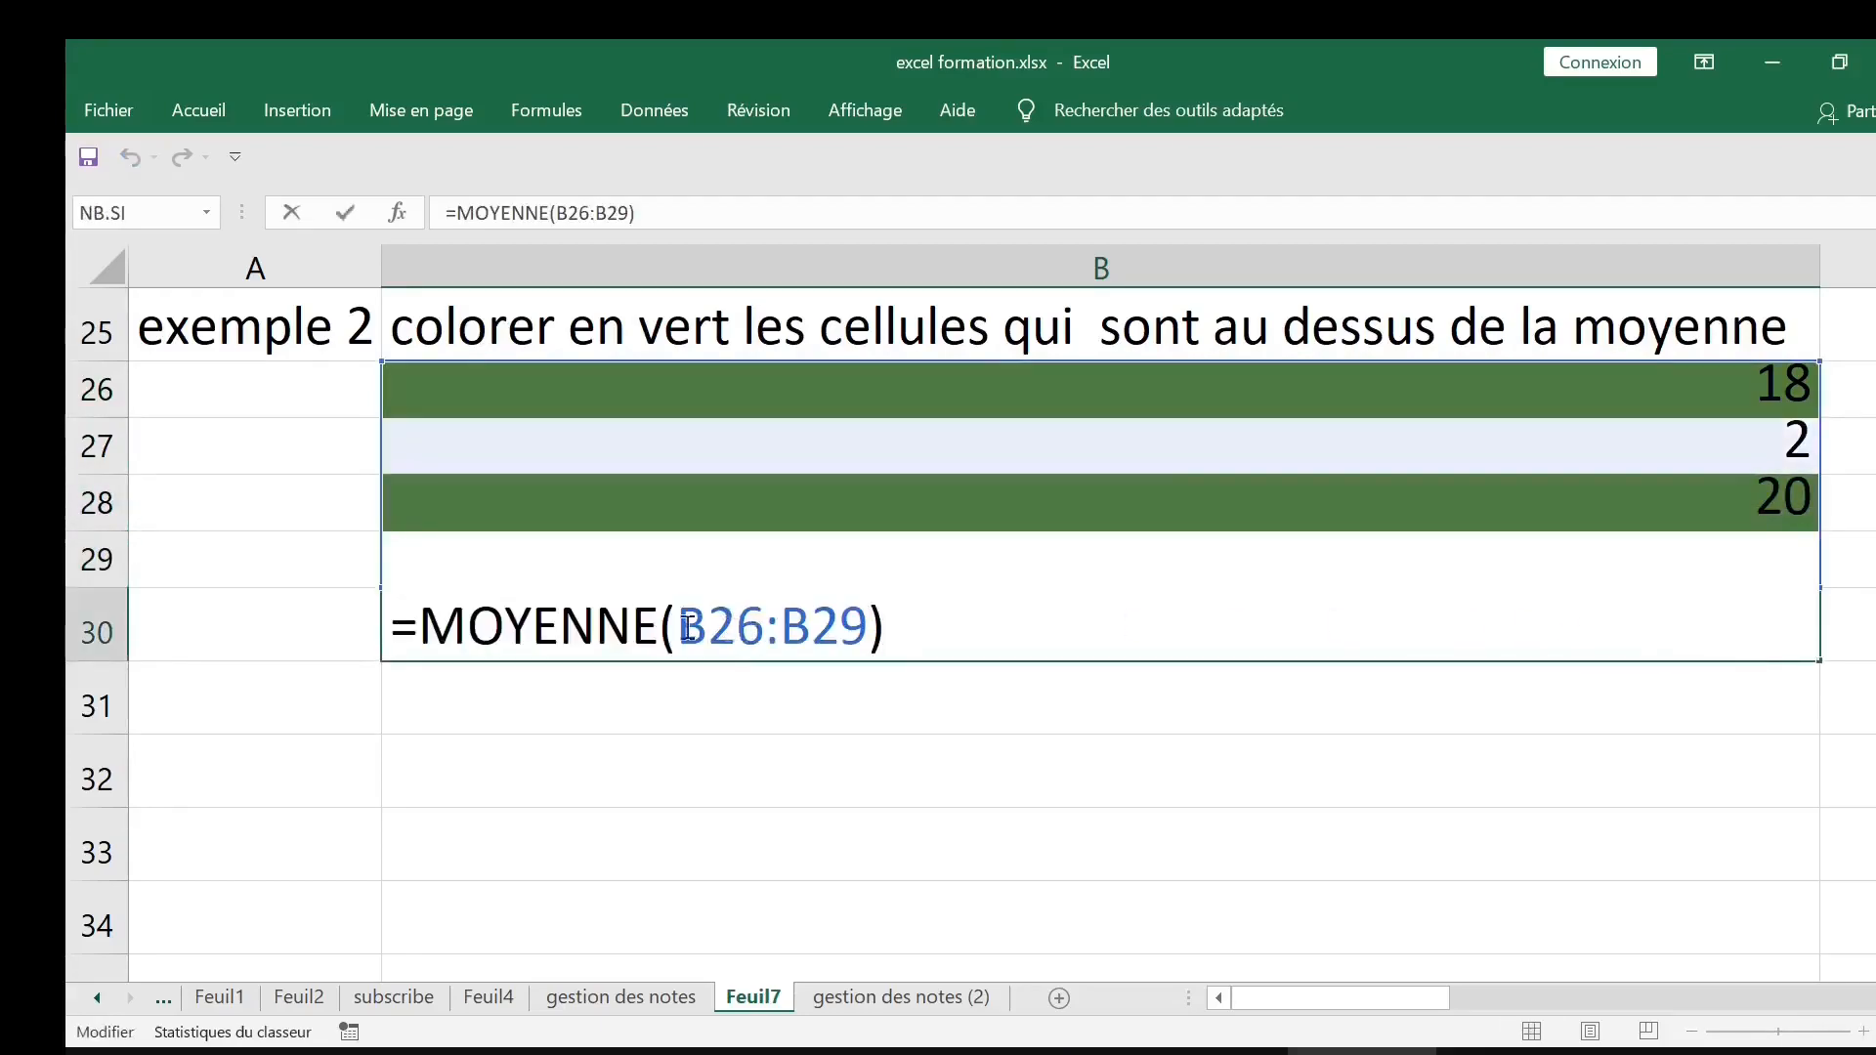
key(Escape)
Go to exemple 3 in row 41 and read its task description in B41
click(372, 633)
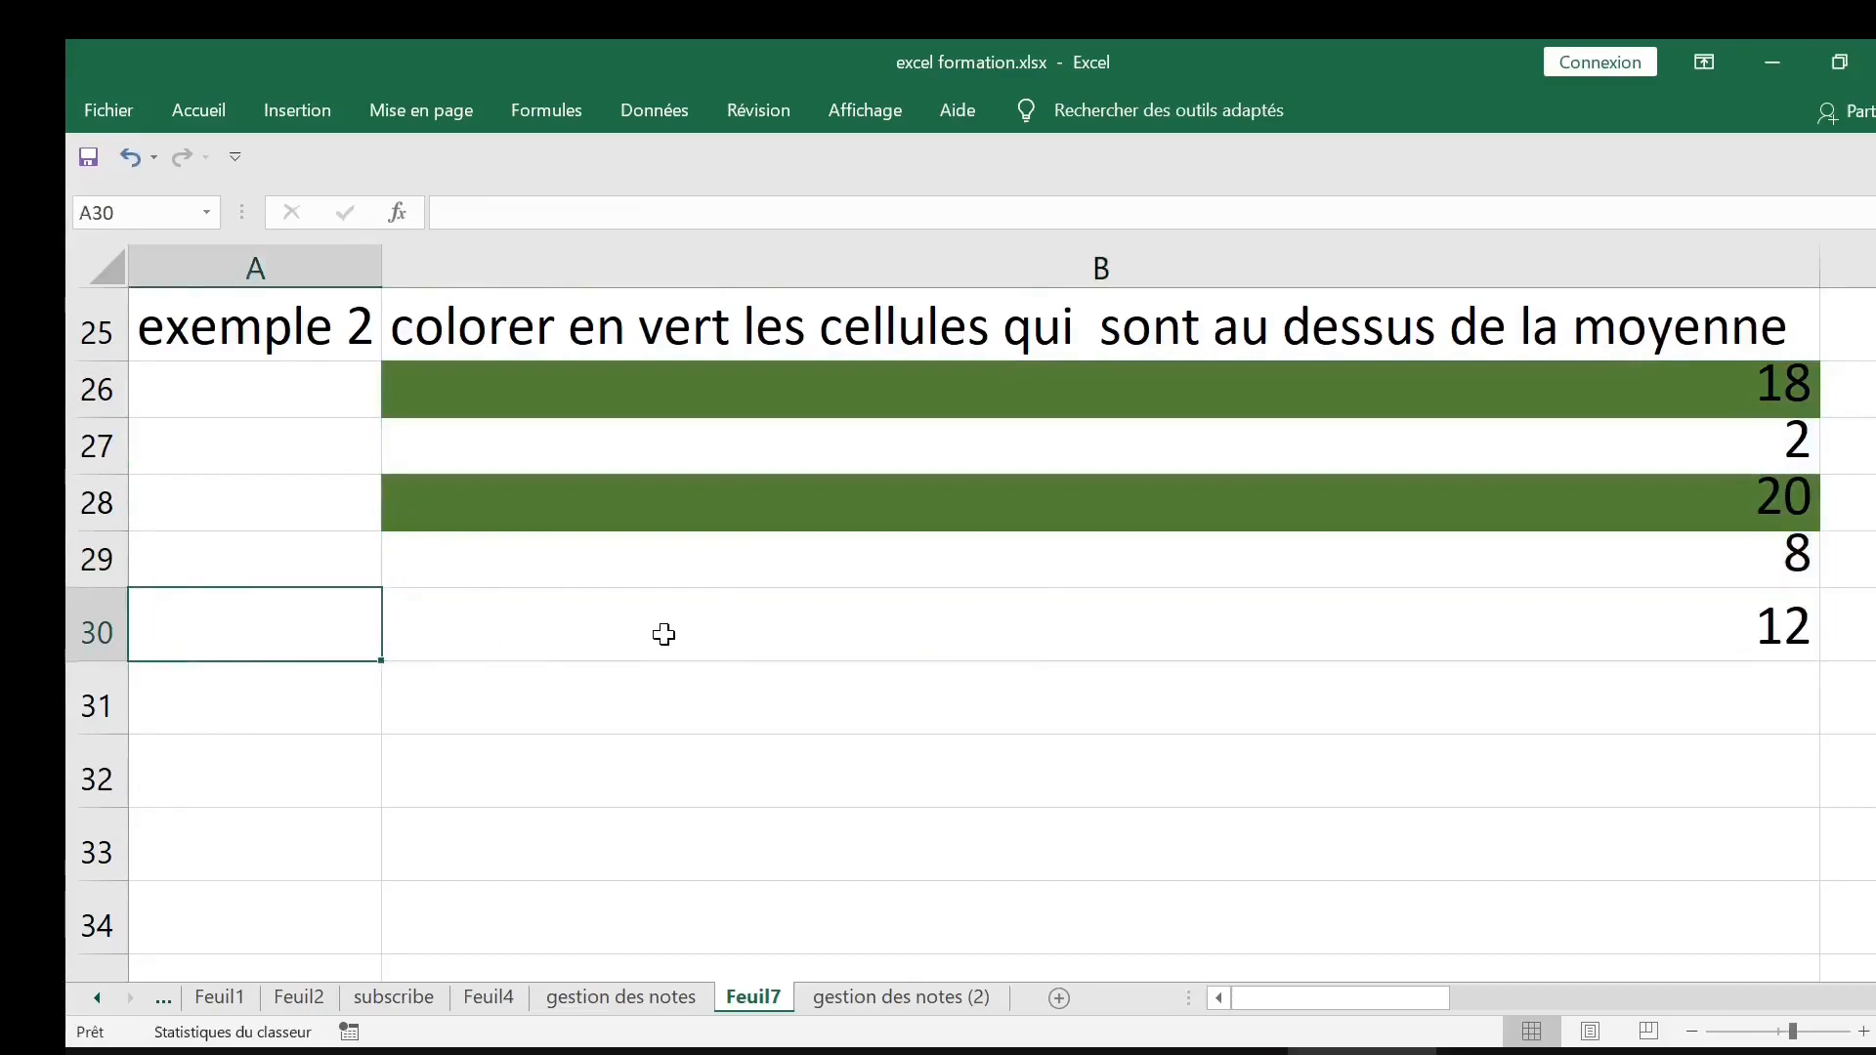
key(ctrl+Down)
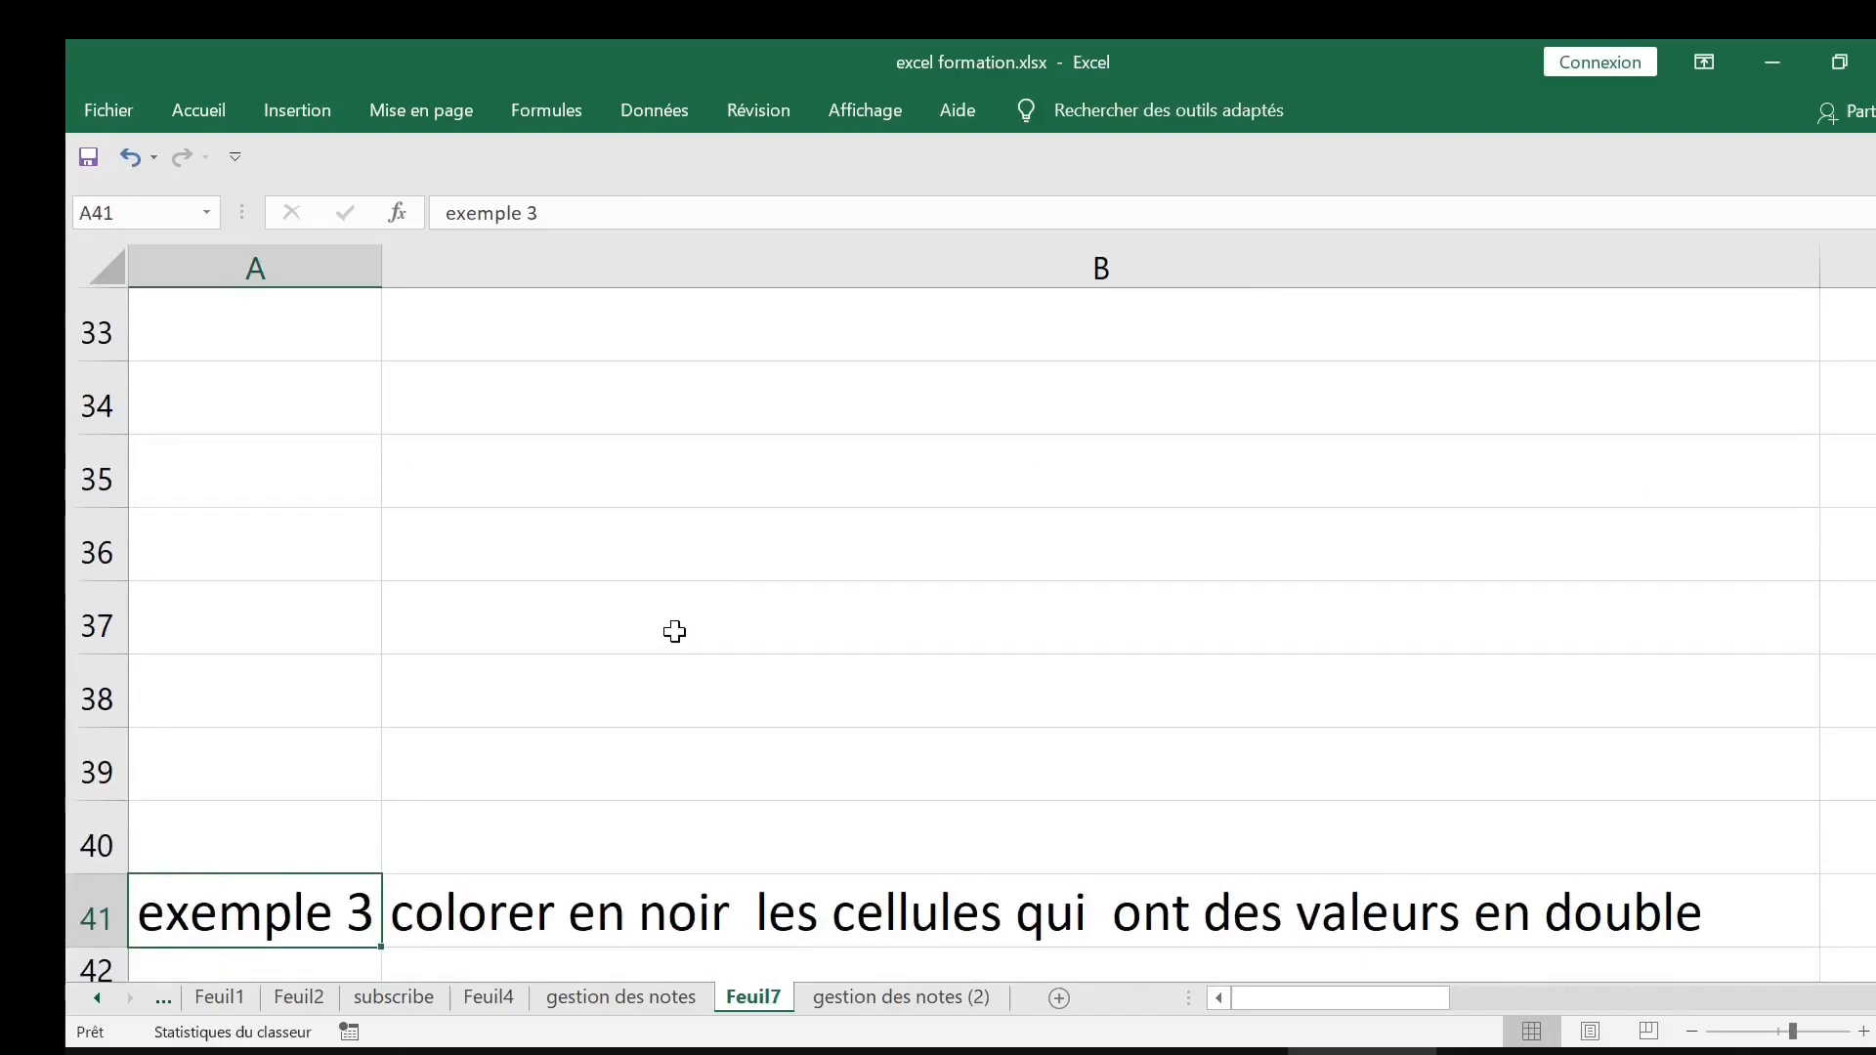
scroll(1004, 544, down, 3)
scroll(1005, 544, up, 3)
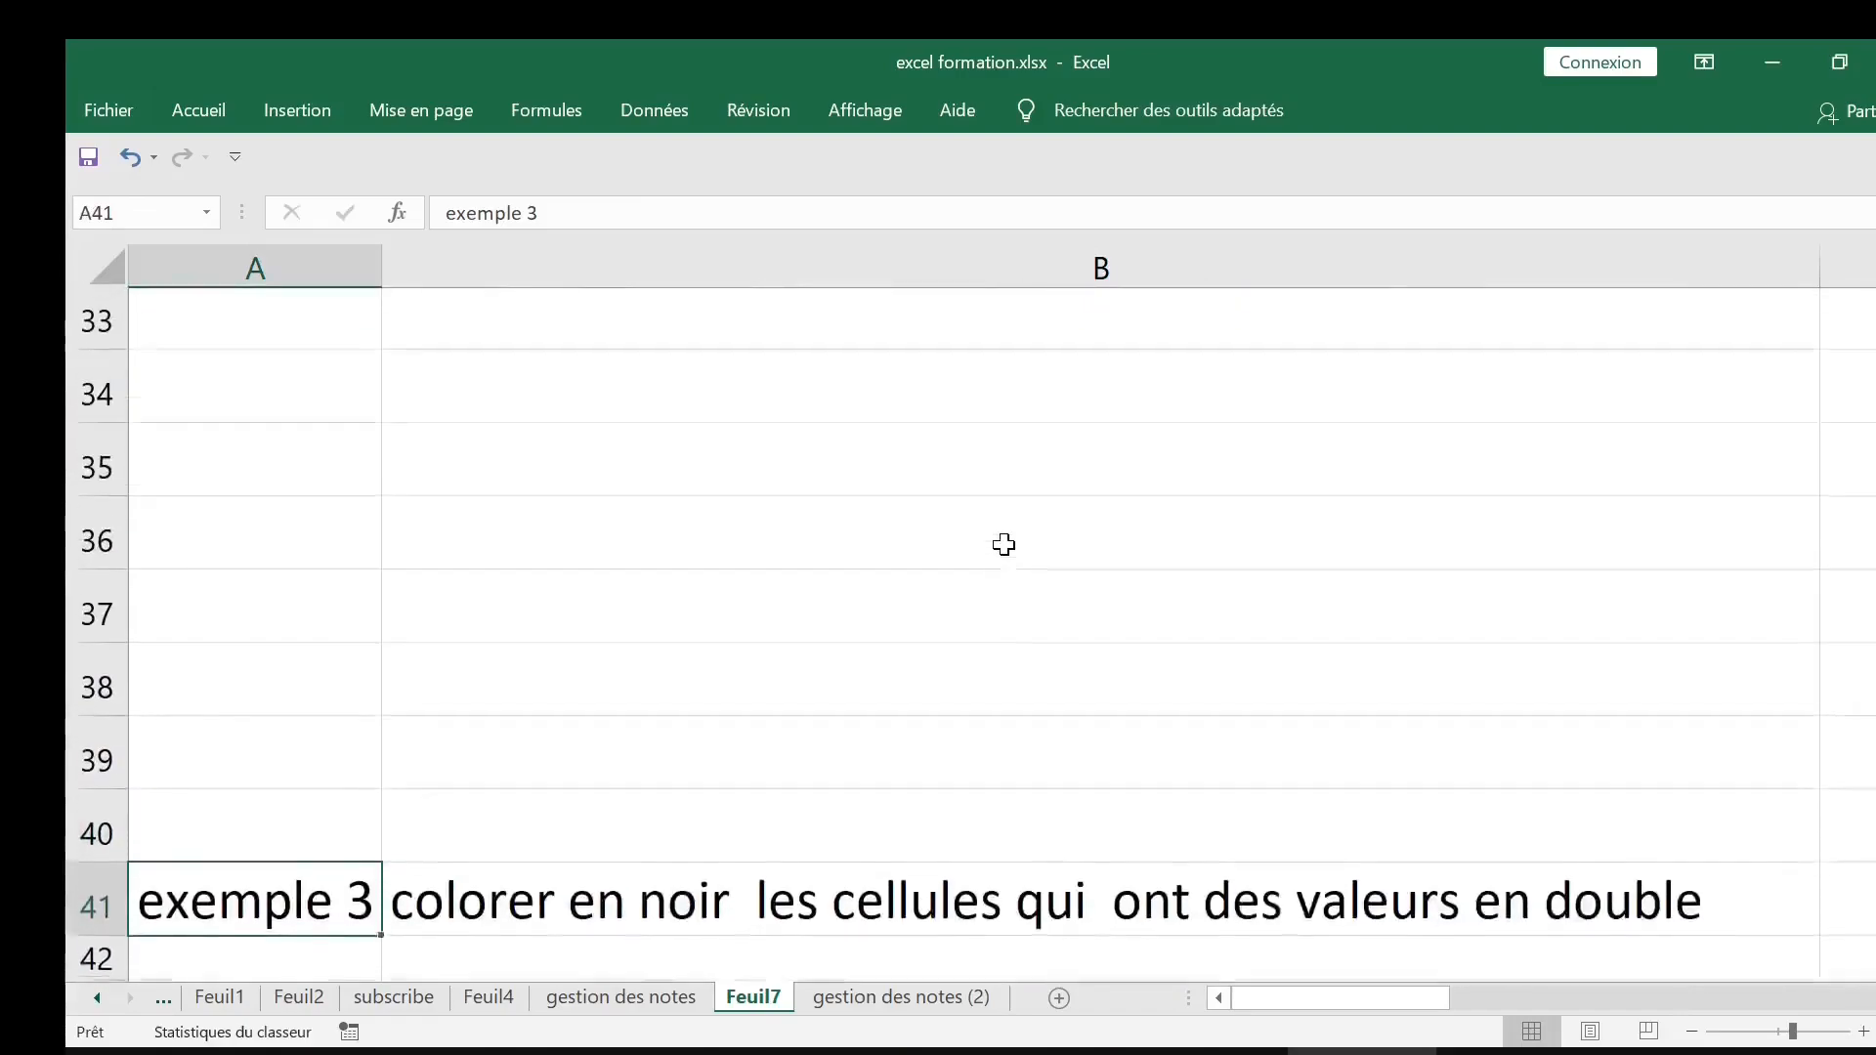
key(Down)
key(Down)
key(Down)
key(Down)
key(Down)
key(Down)
key(Down)
key(Down)
key(Down)
key(Down)
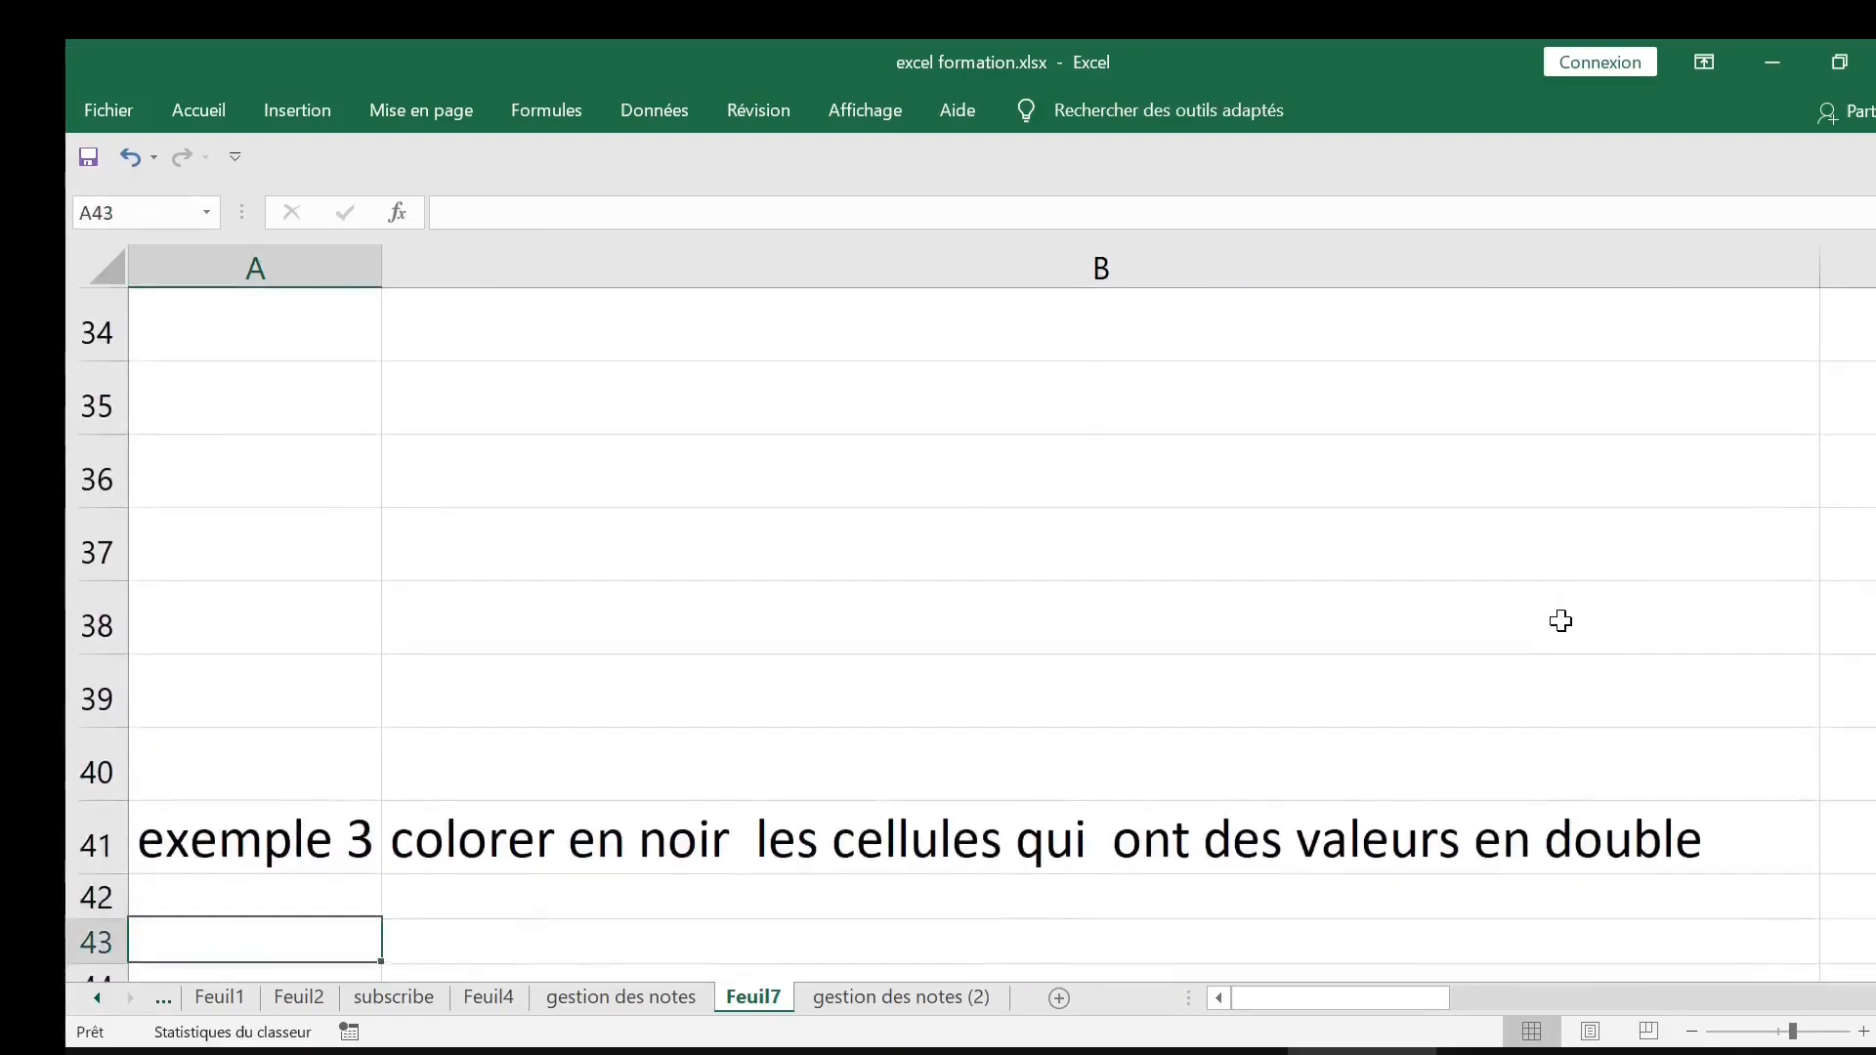
key(Down)
key(Down)
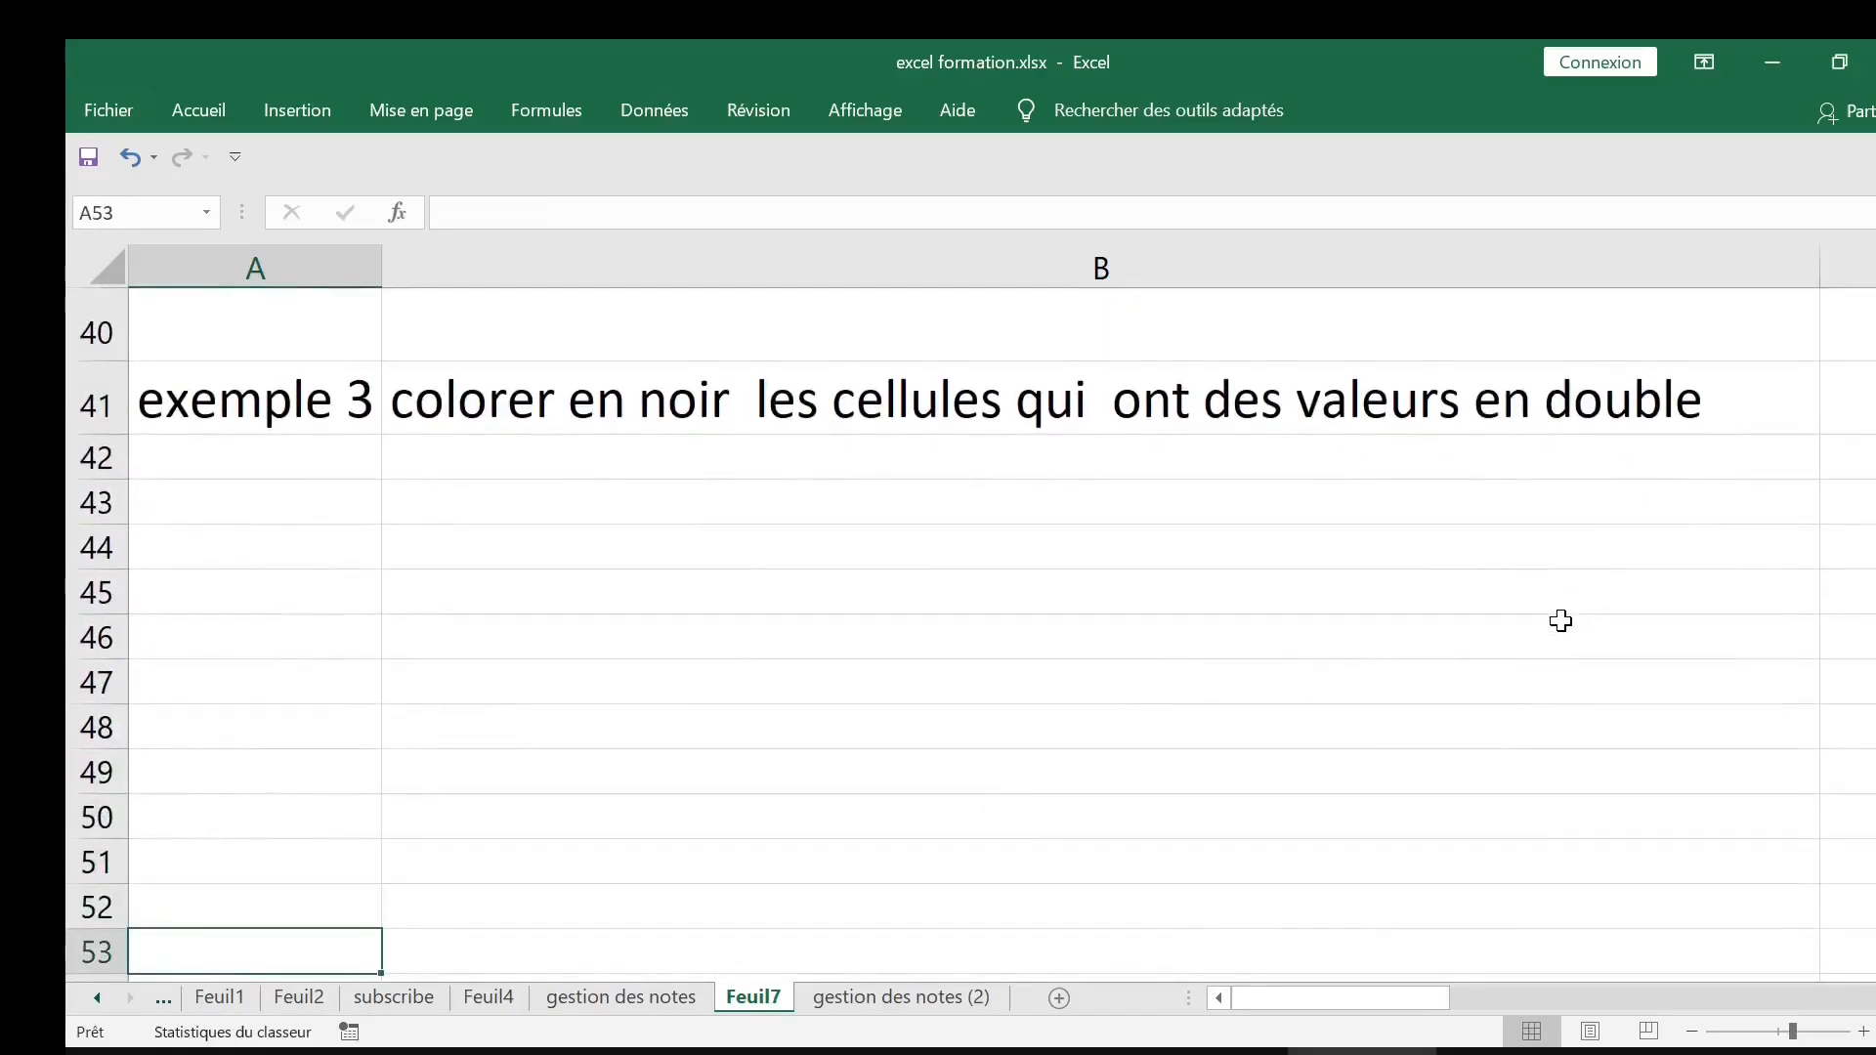
key(Down)
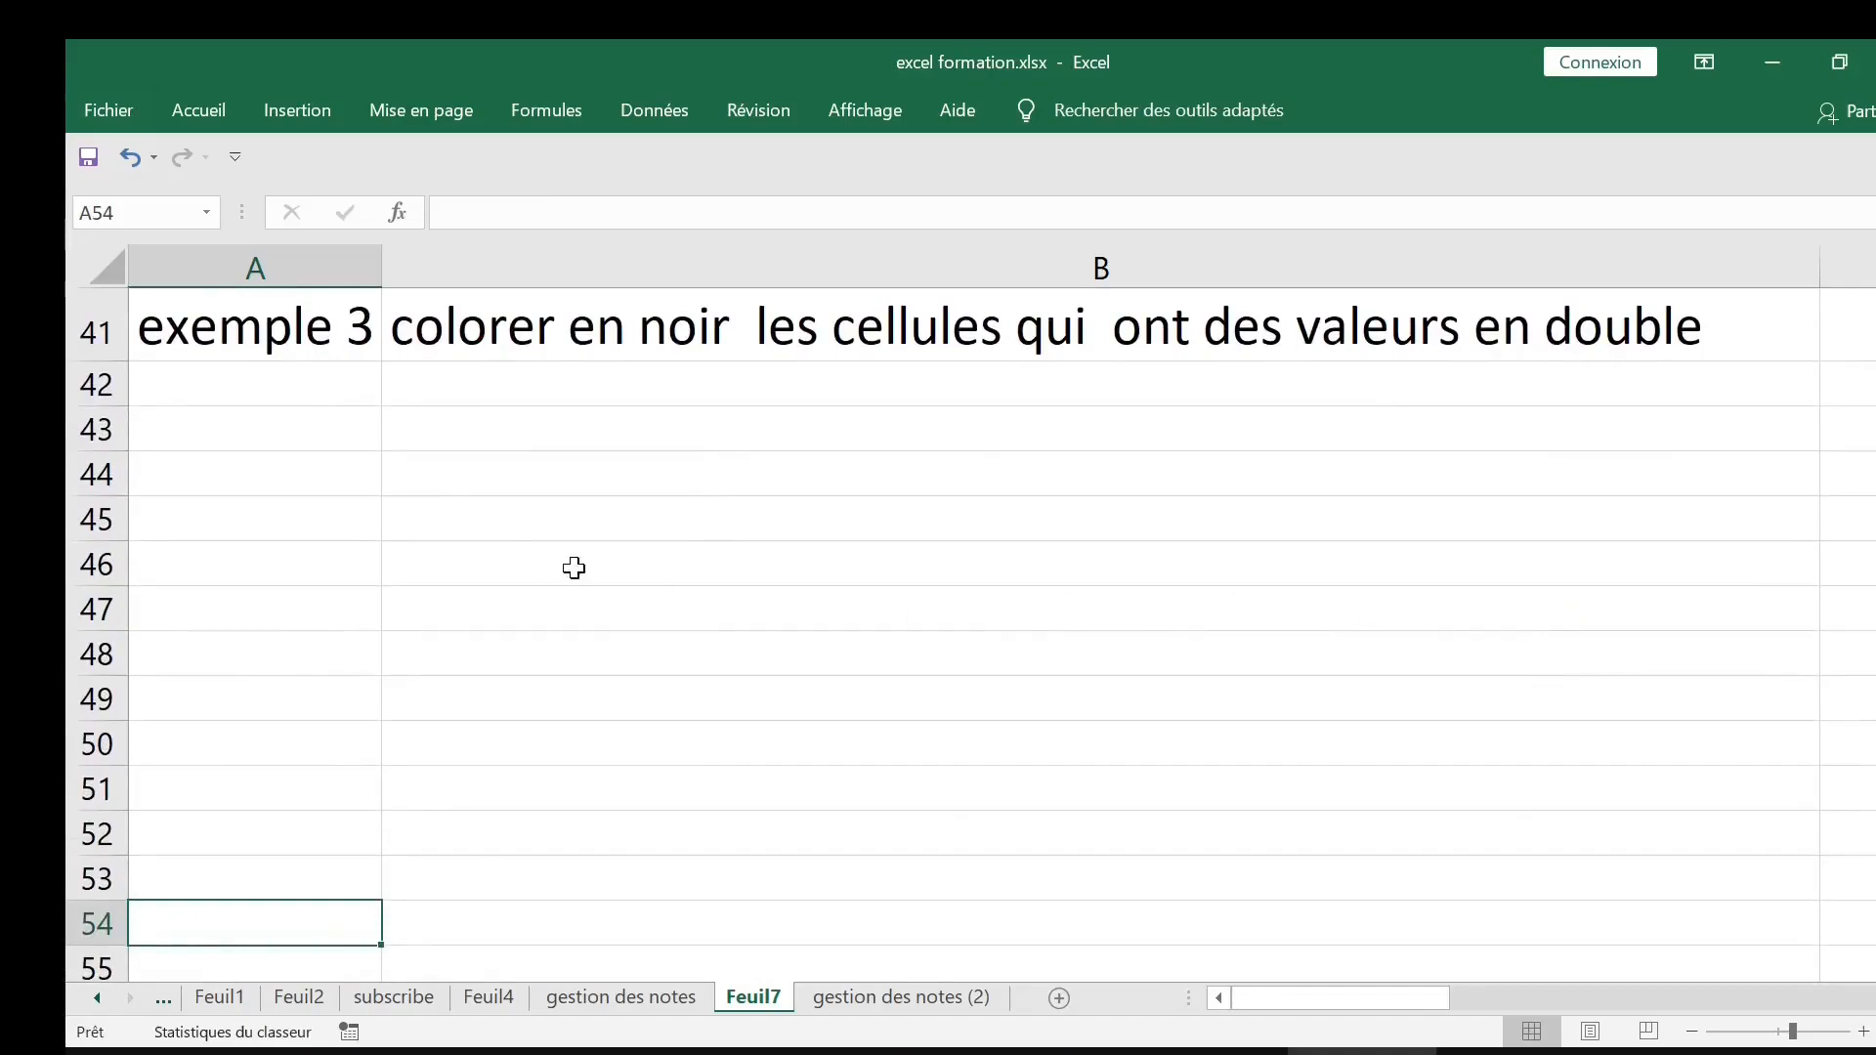
Enter the values 10, 14, 15, 10 and 22 in A42:A46
drag(272, 417, 277, 564)
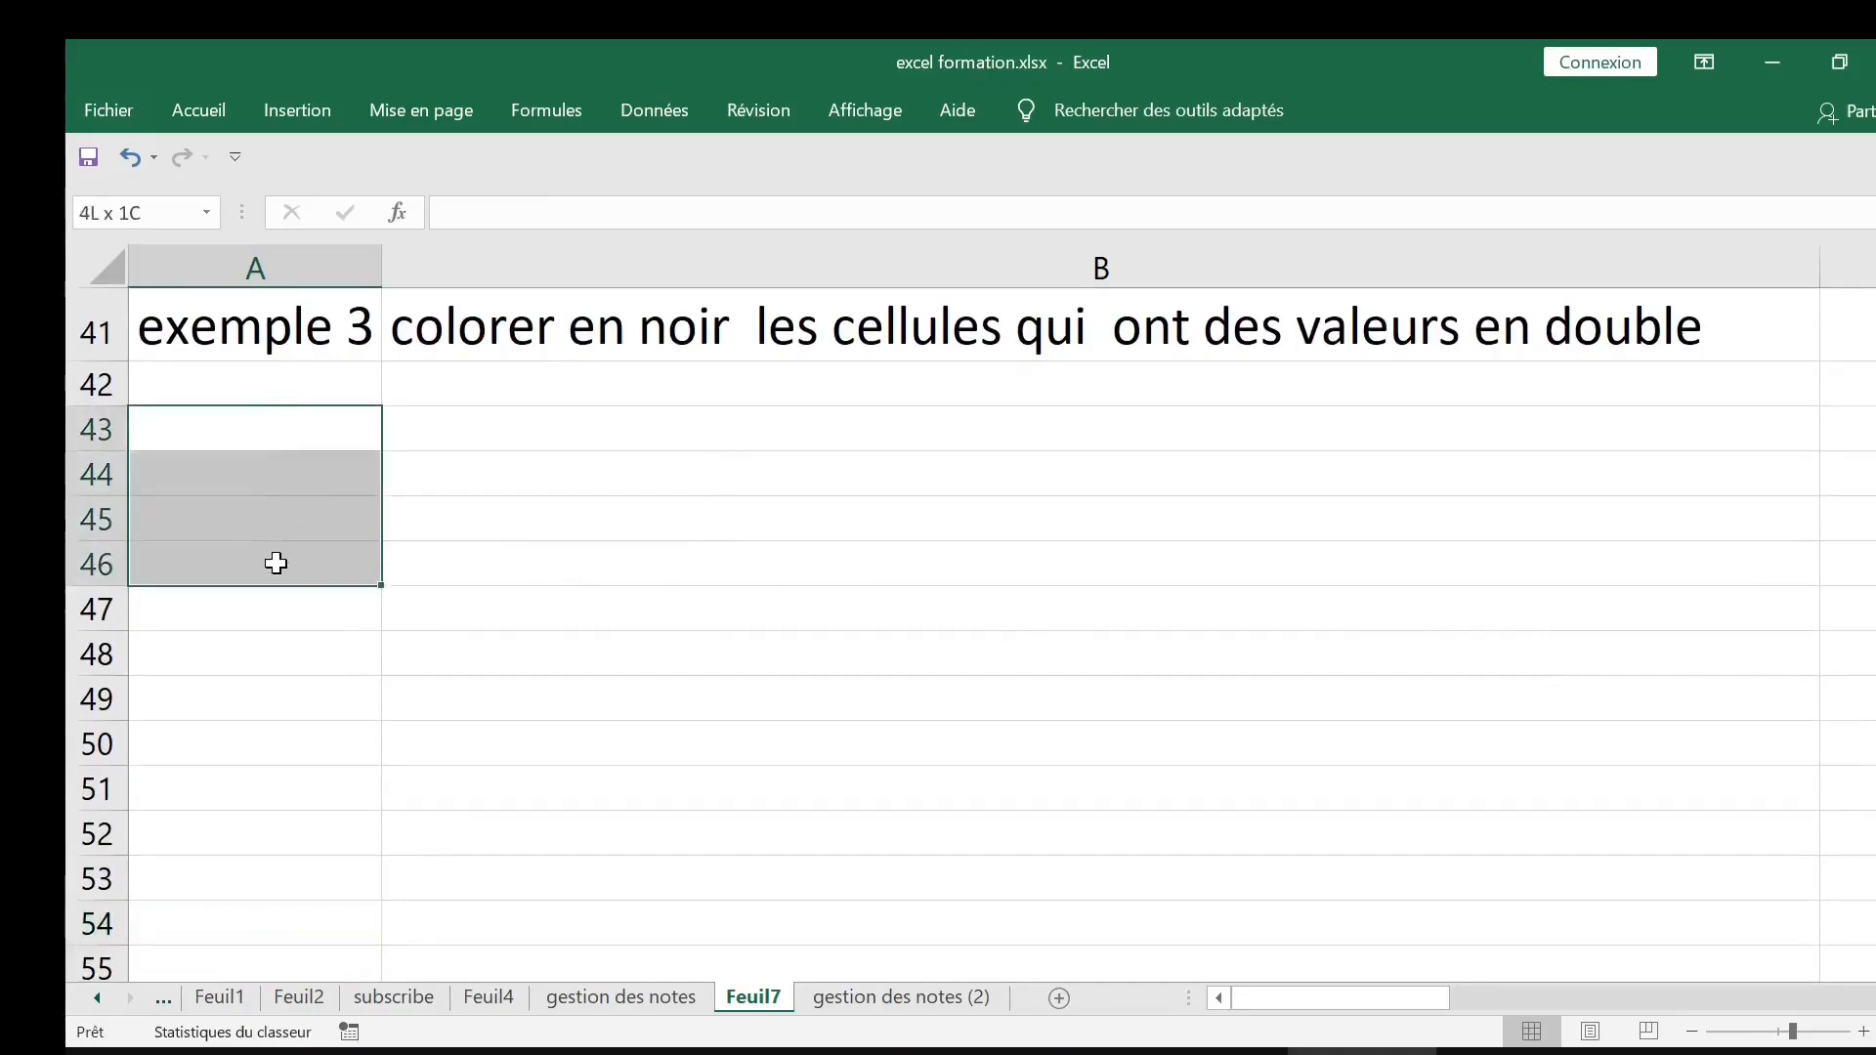
click(270, 387)
text(10)
key(Return)
text(14)
key(Return)
text(15)
key(Return)
text(10)
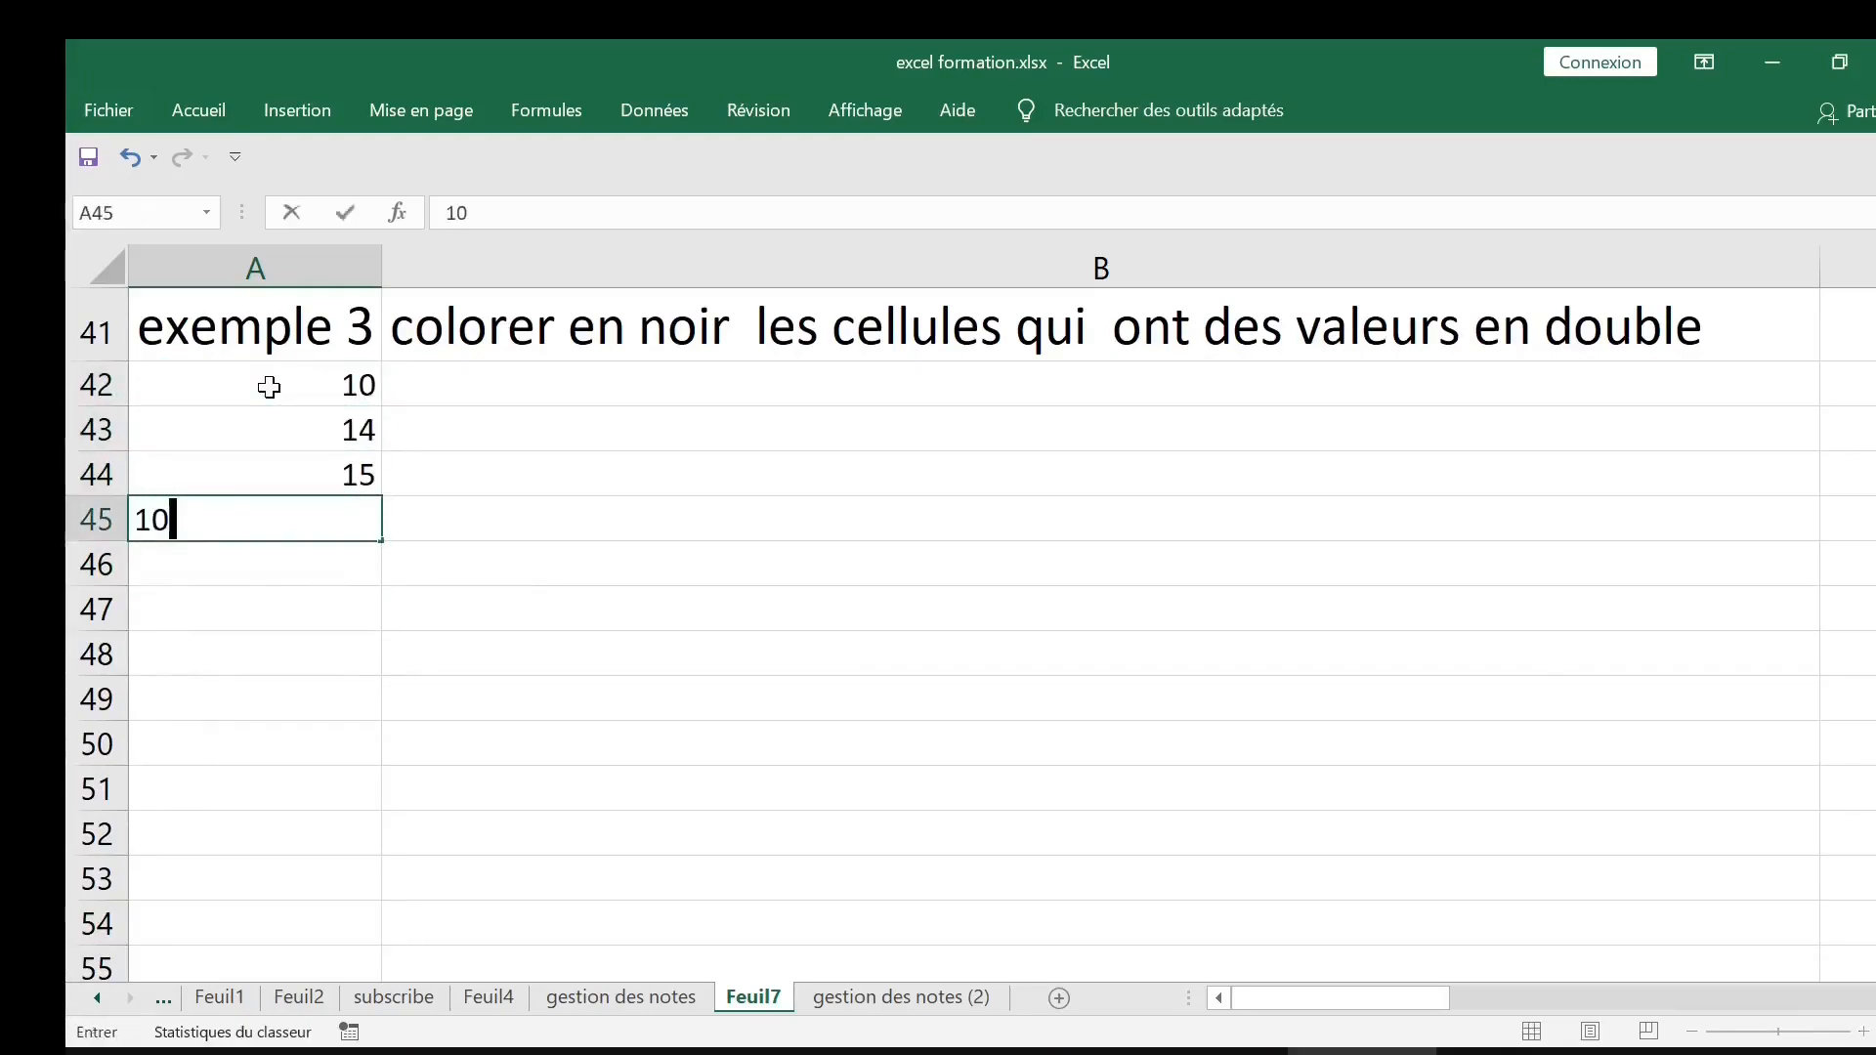
key(Return)
text(22)
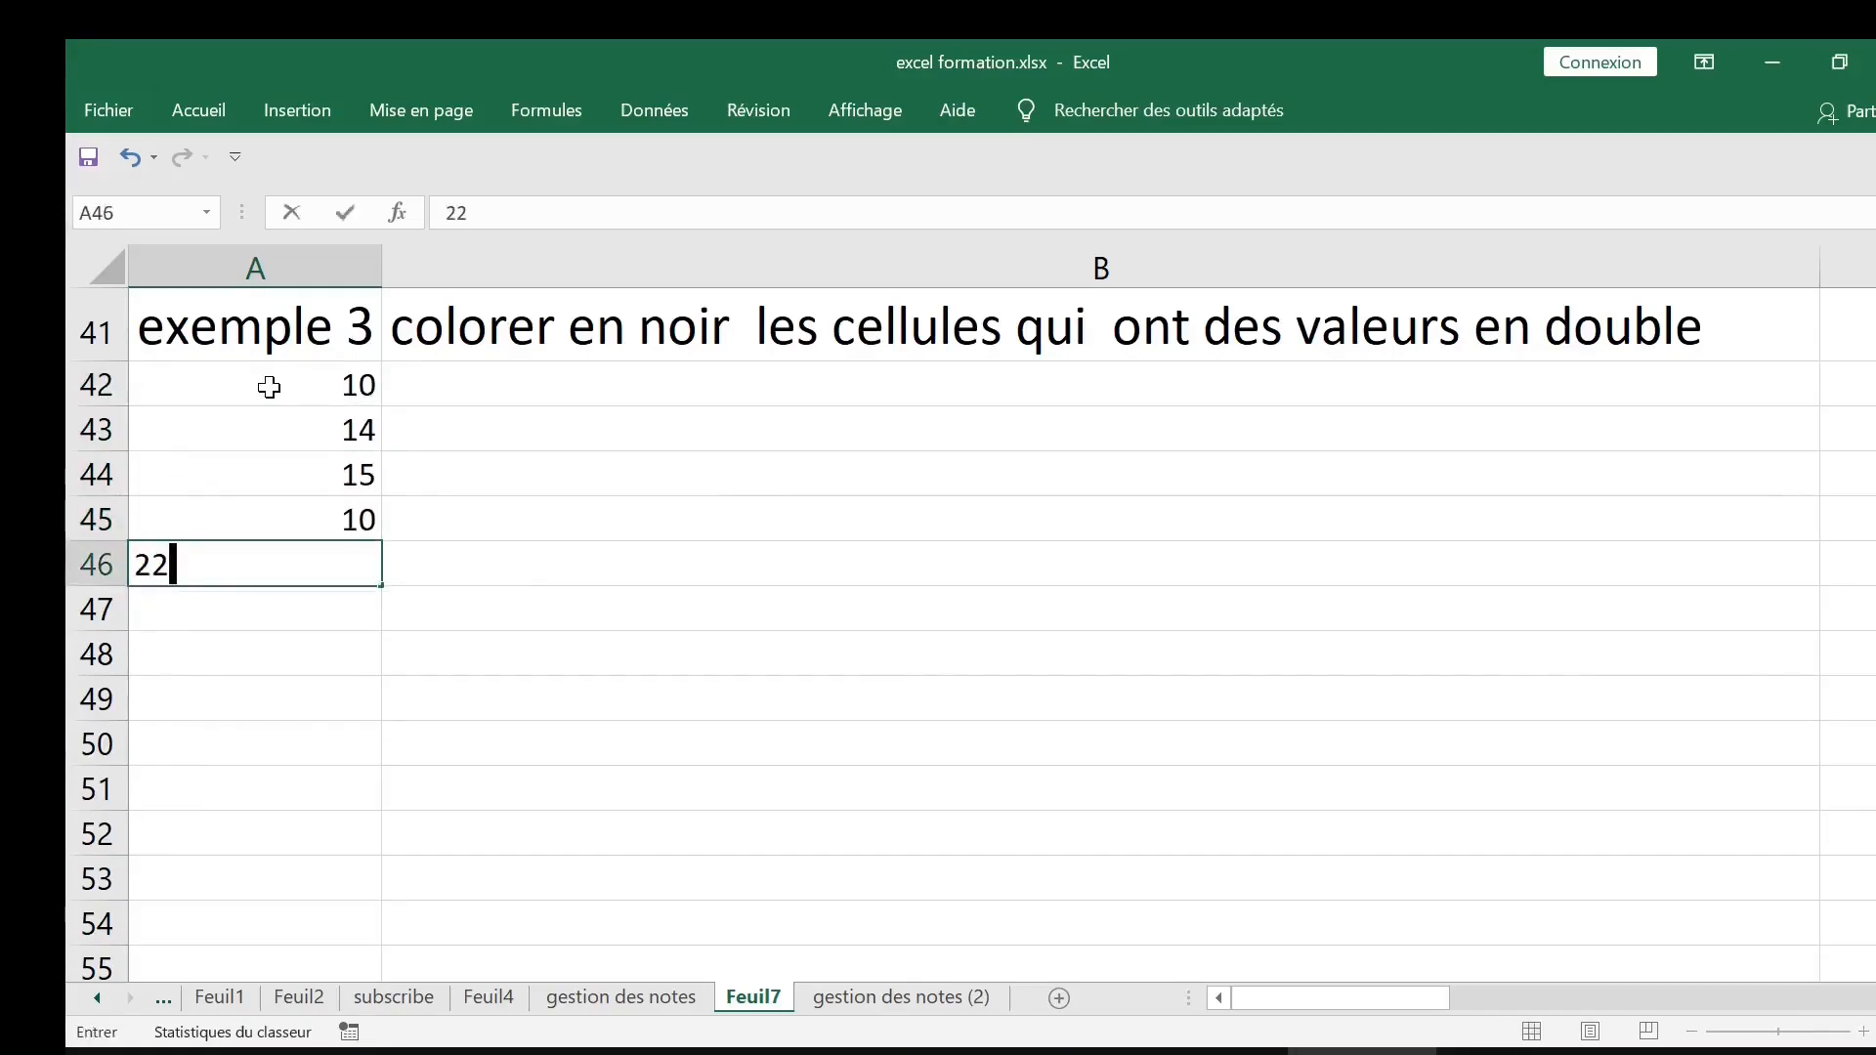
click(782, 503)
Start a new conditional formatting rule on A42:A46 that formats only duplicate values
drag(306, 385, 308, 554)
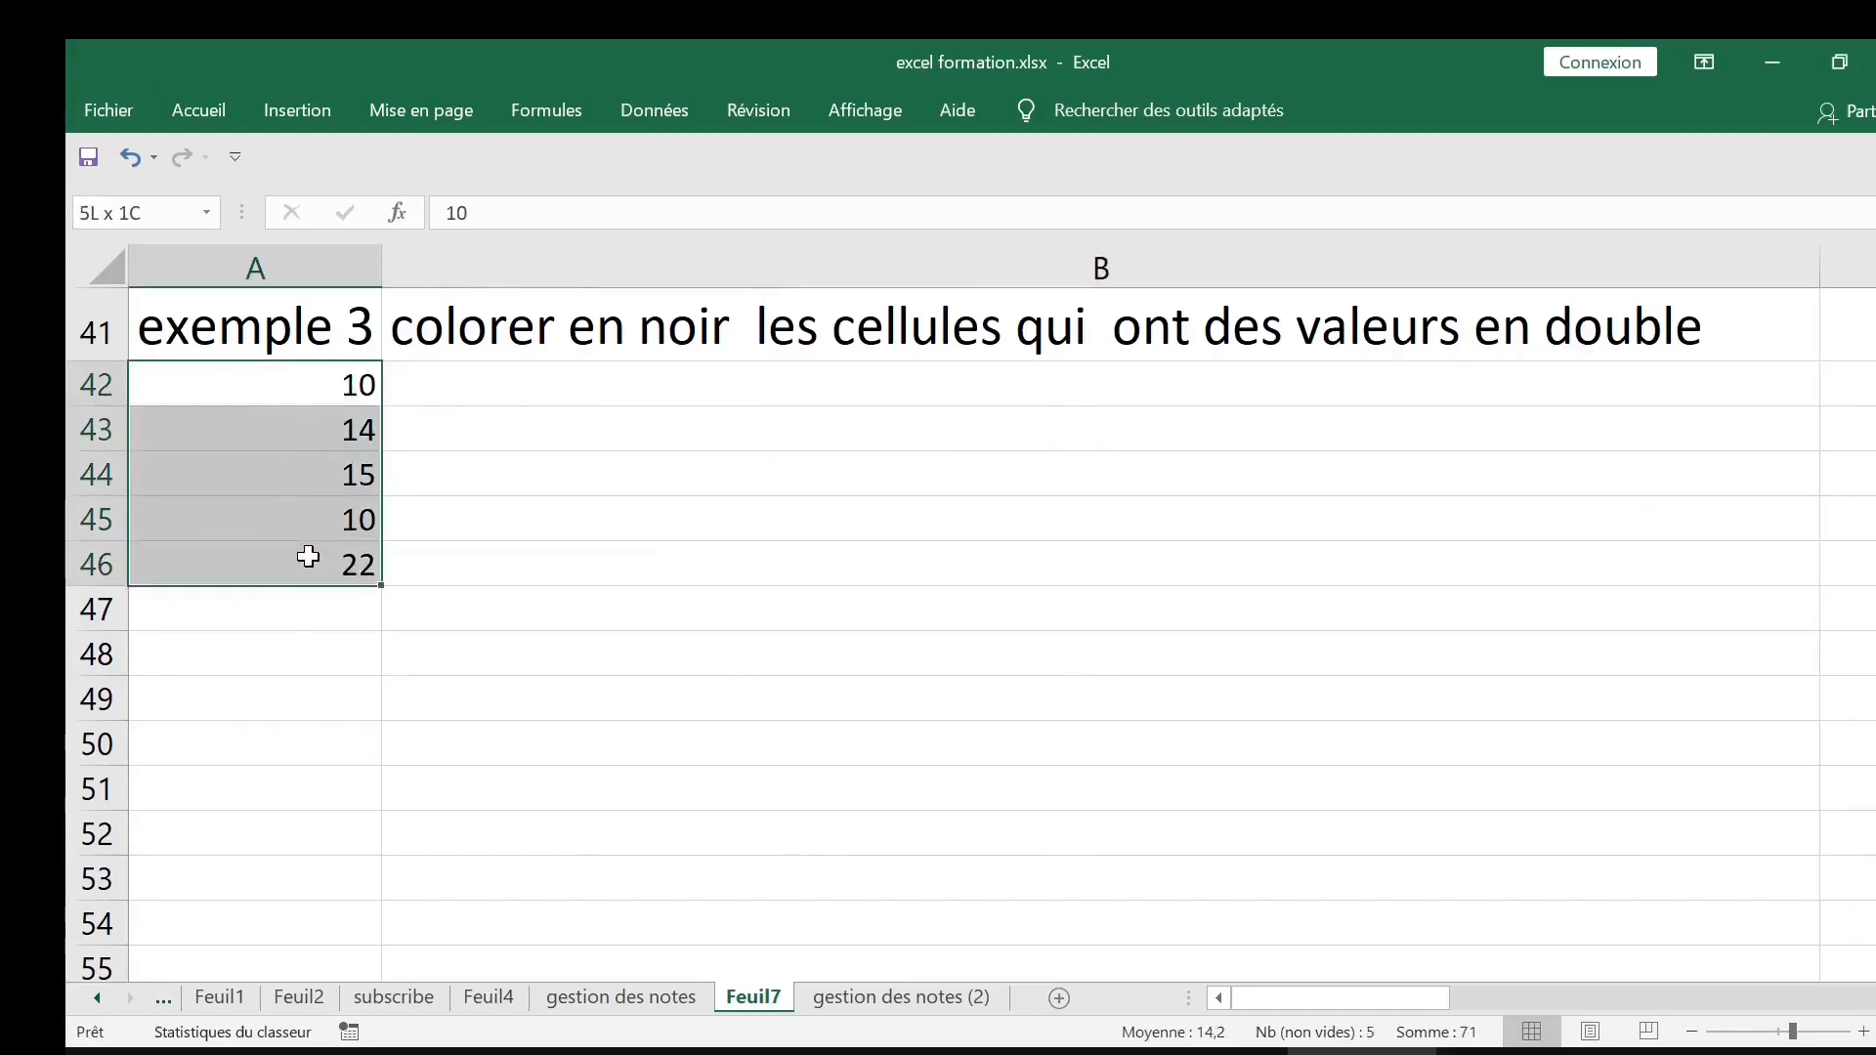
click(218, 116)
click(1120, 228)
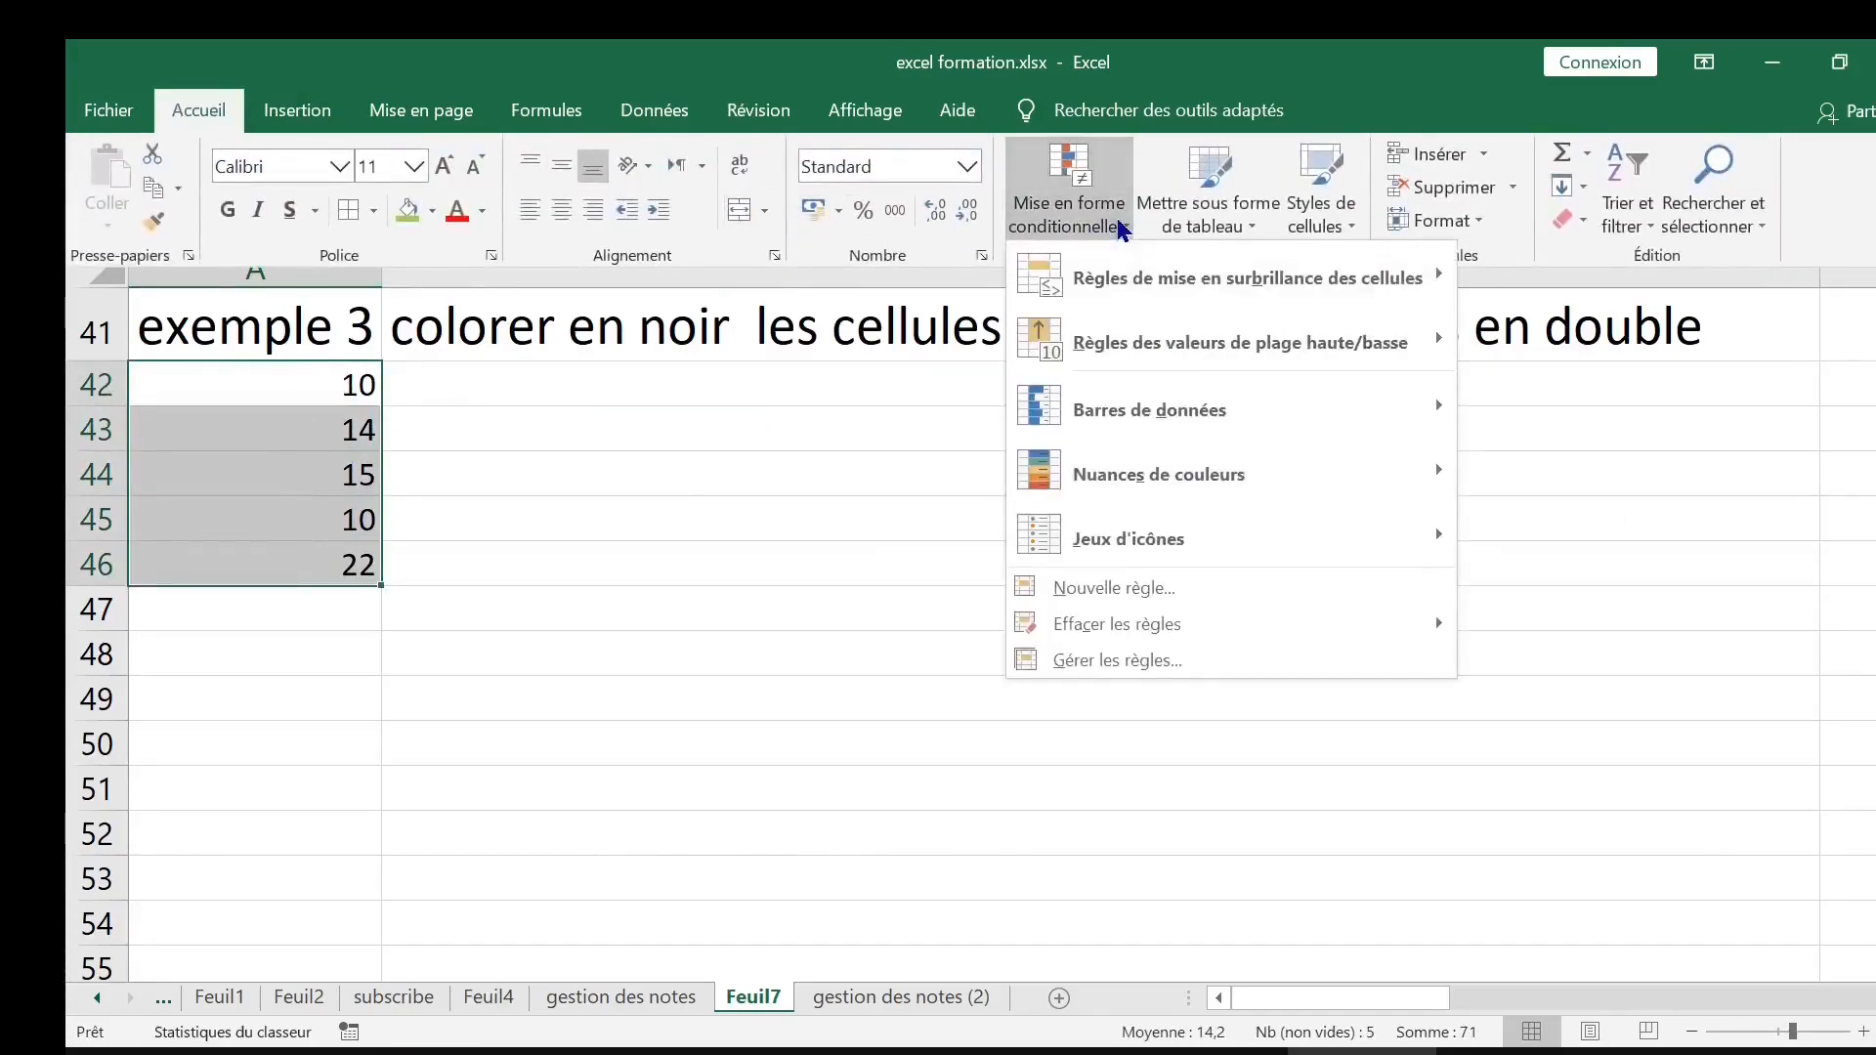
click(1134, 587)
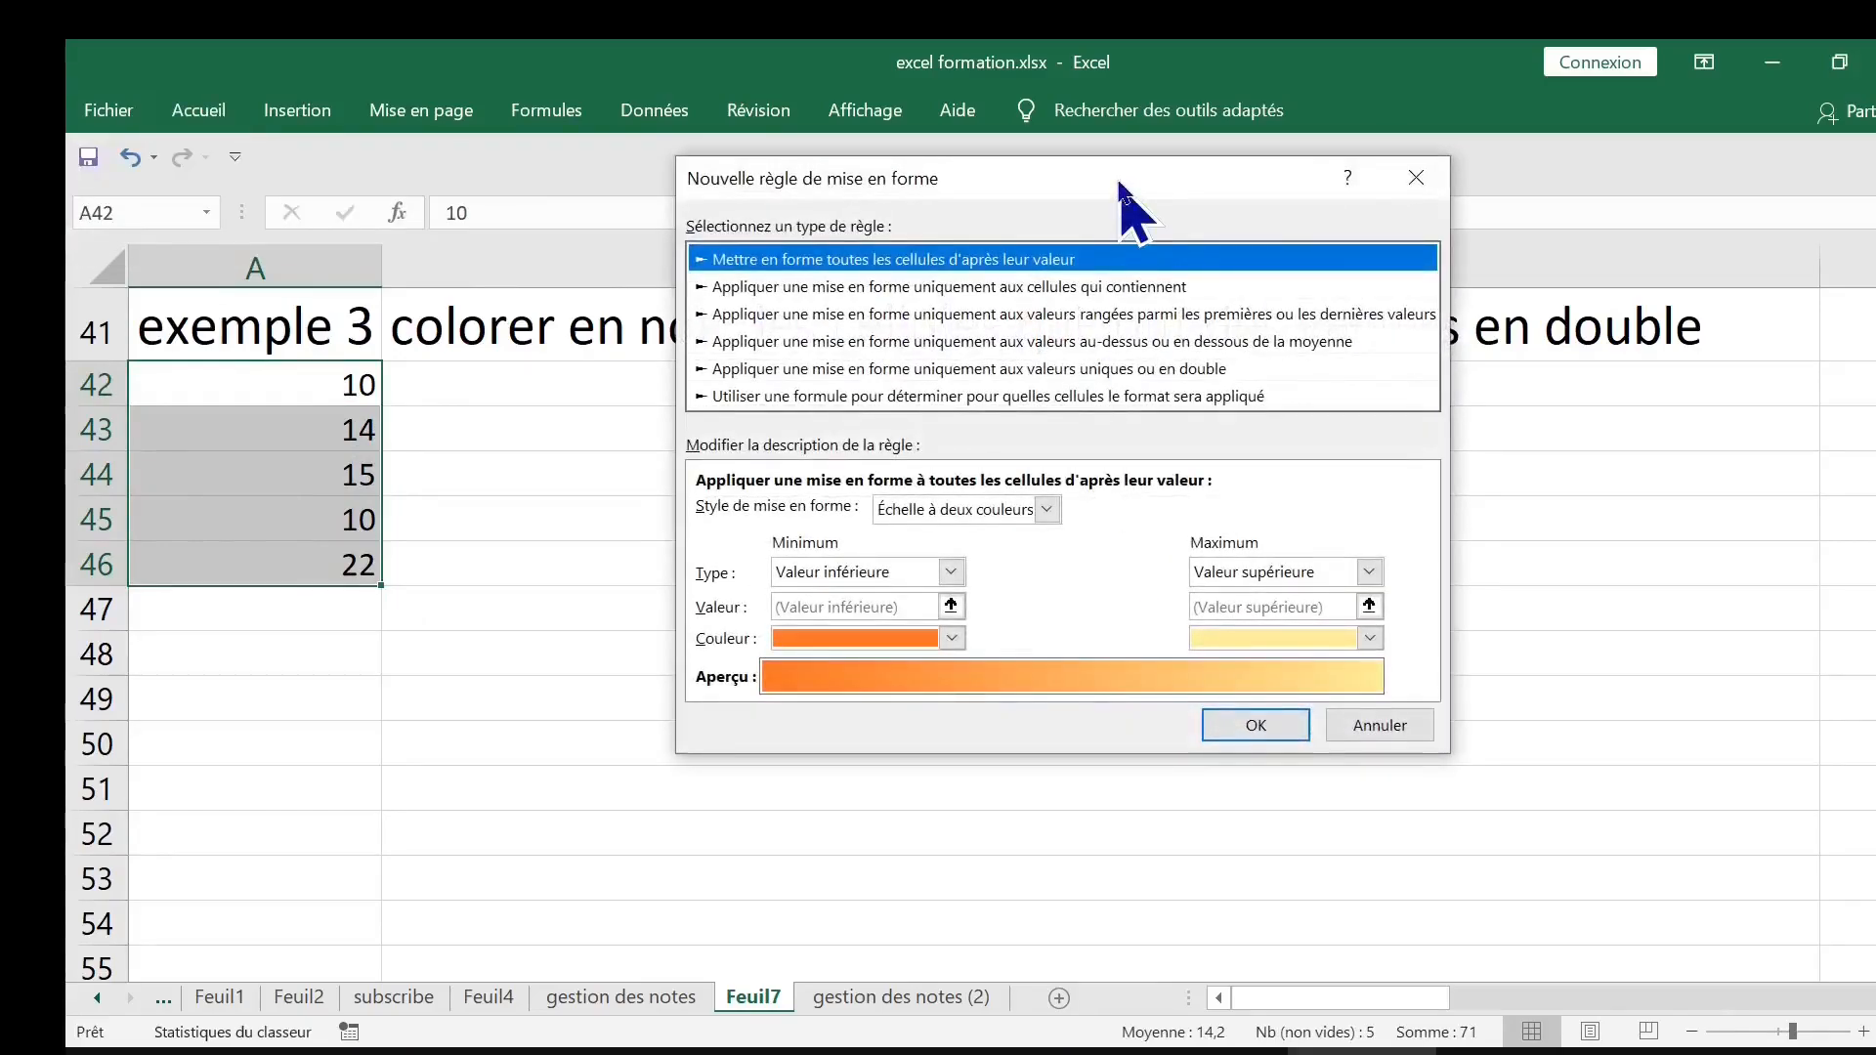
click(785, 370)
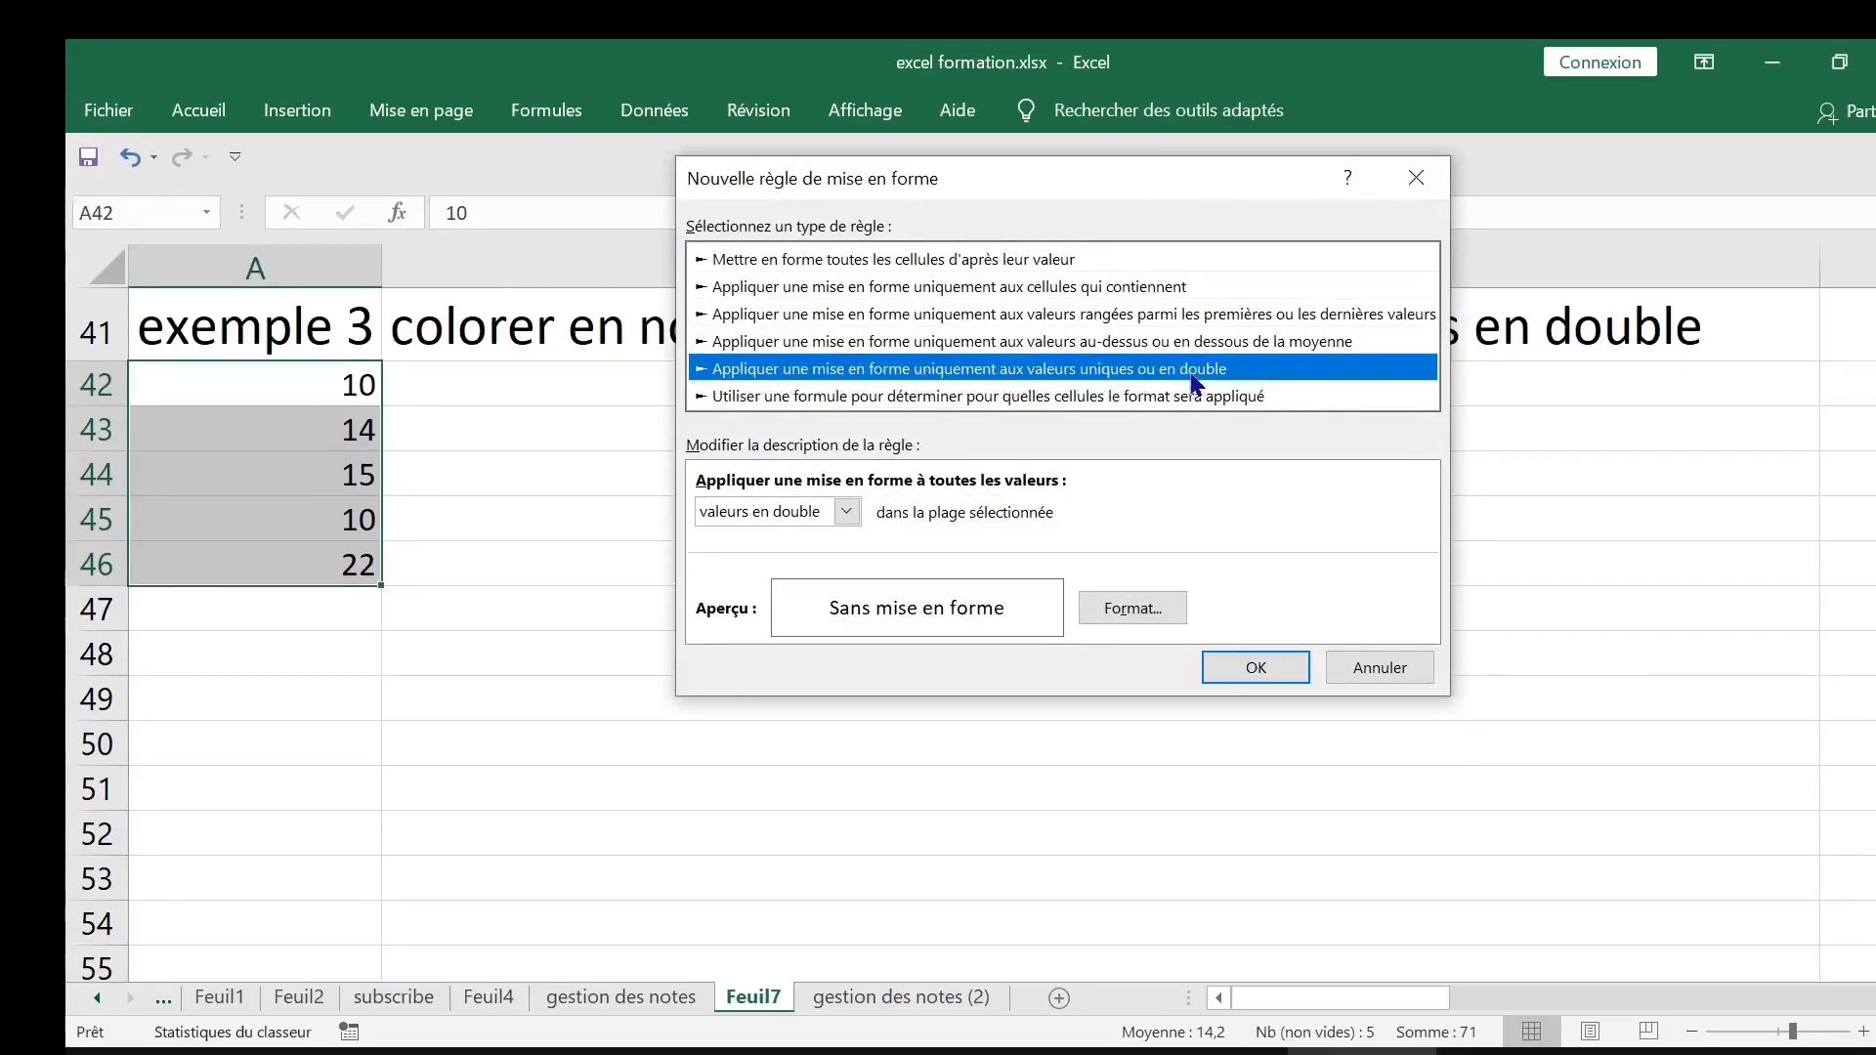
Give the duplicate-values rule a black fill and apply it to A42:A46
click(1126, 594)
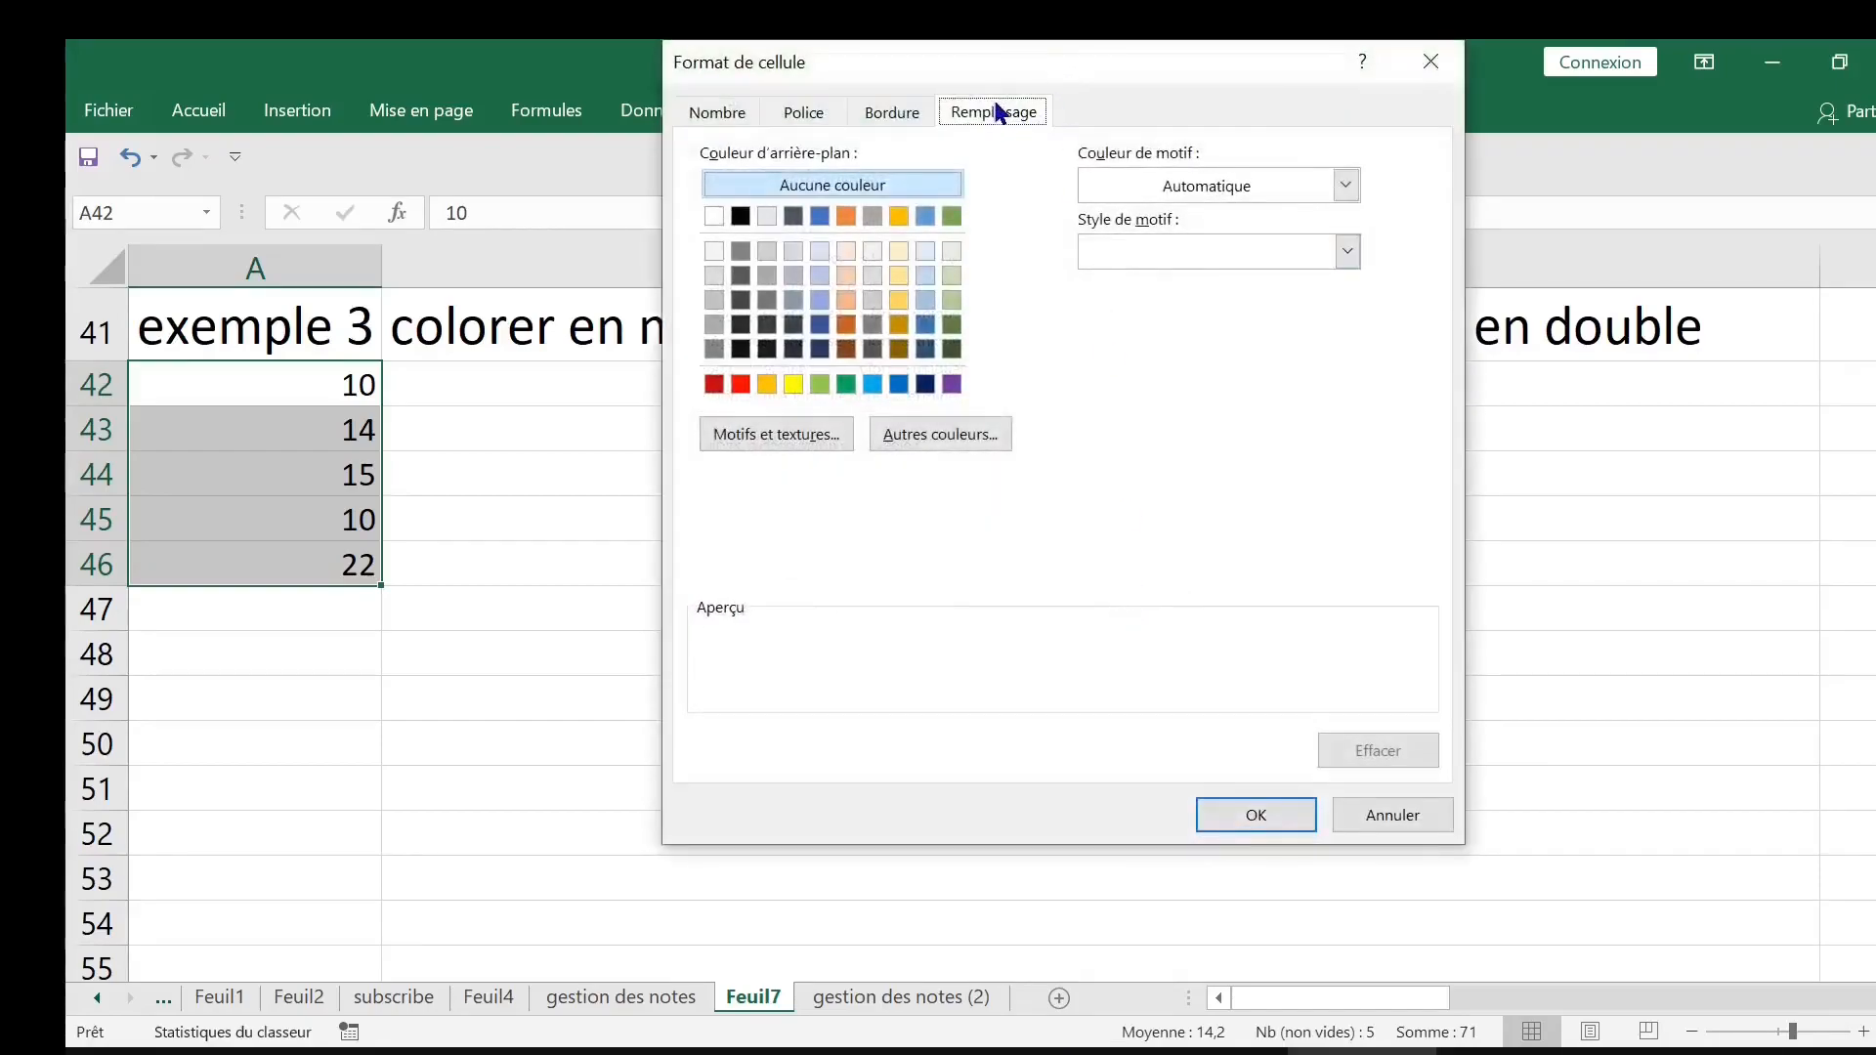
click(926, 385)
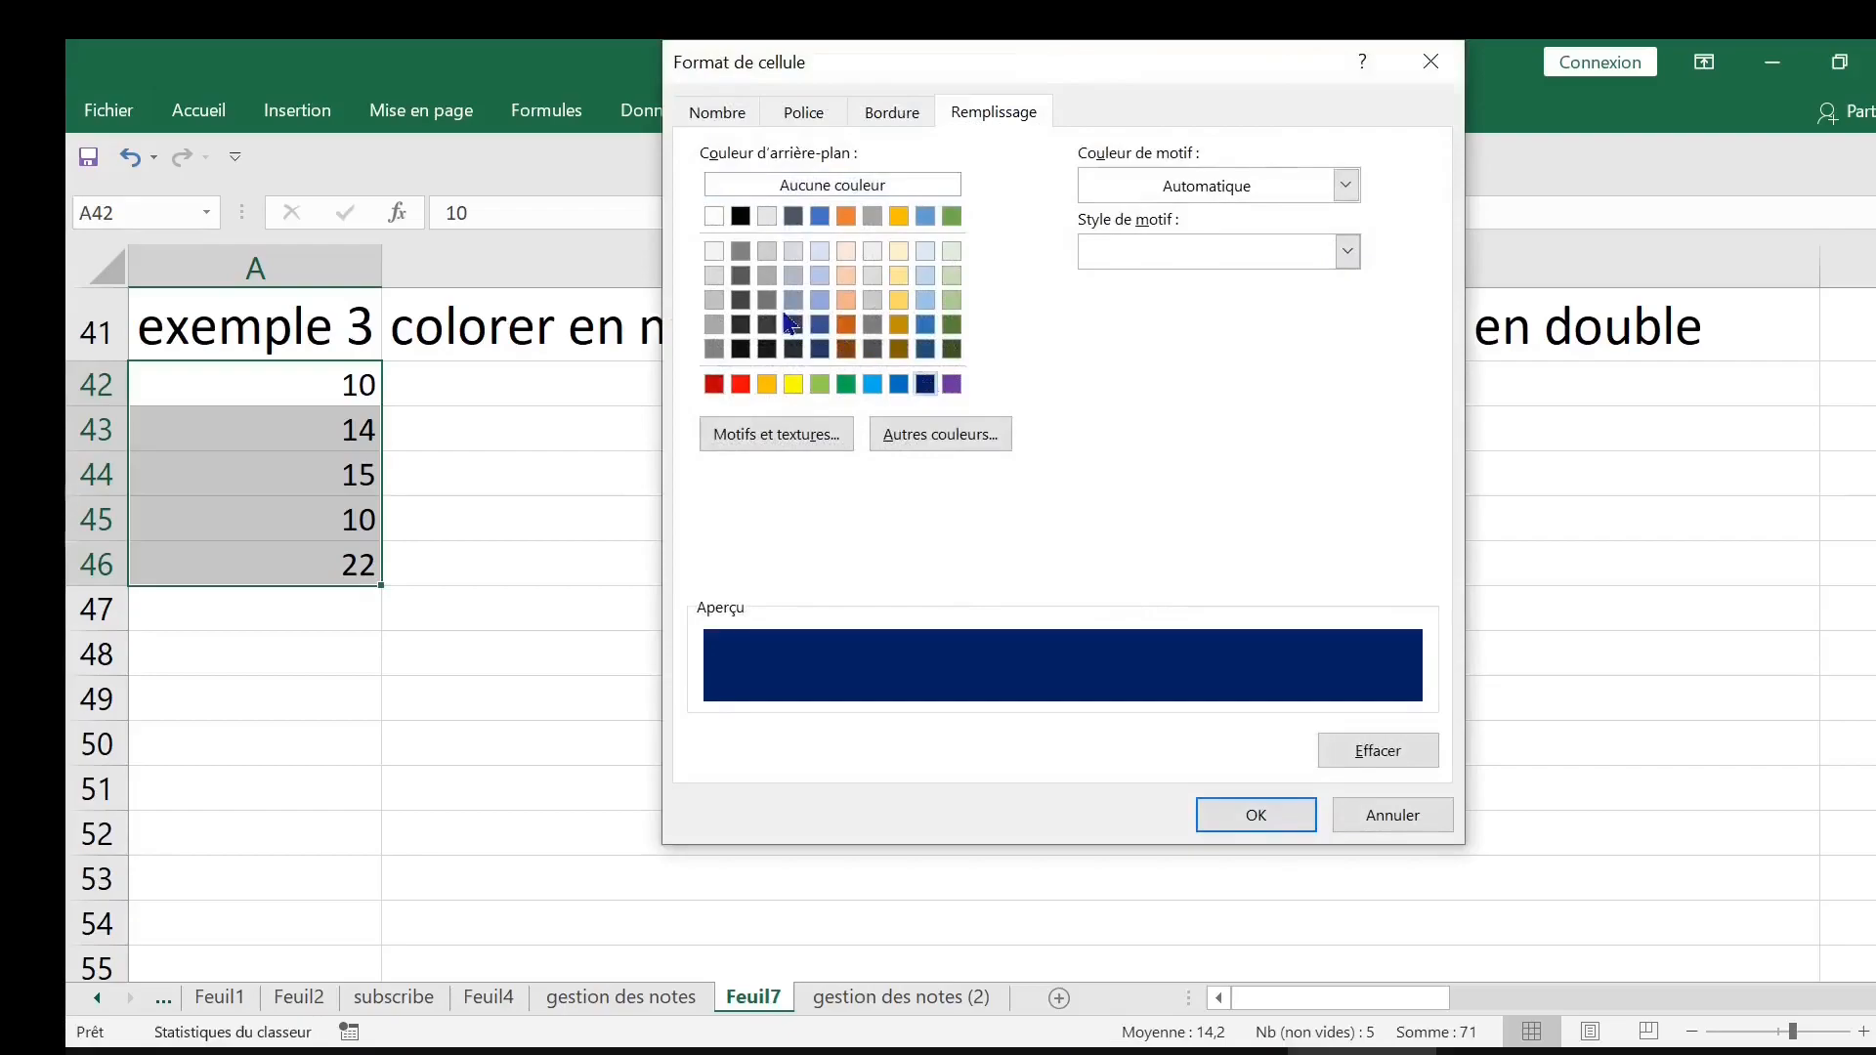
click(741, 216)
click(1257, 815)
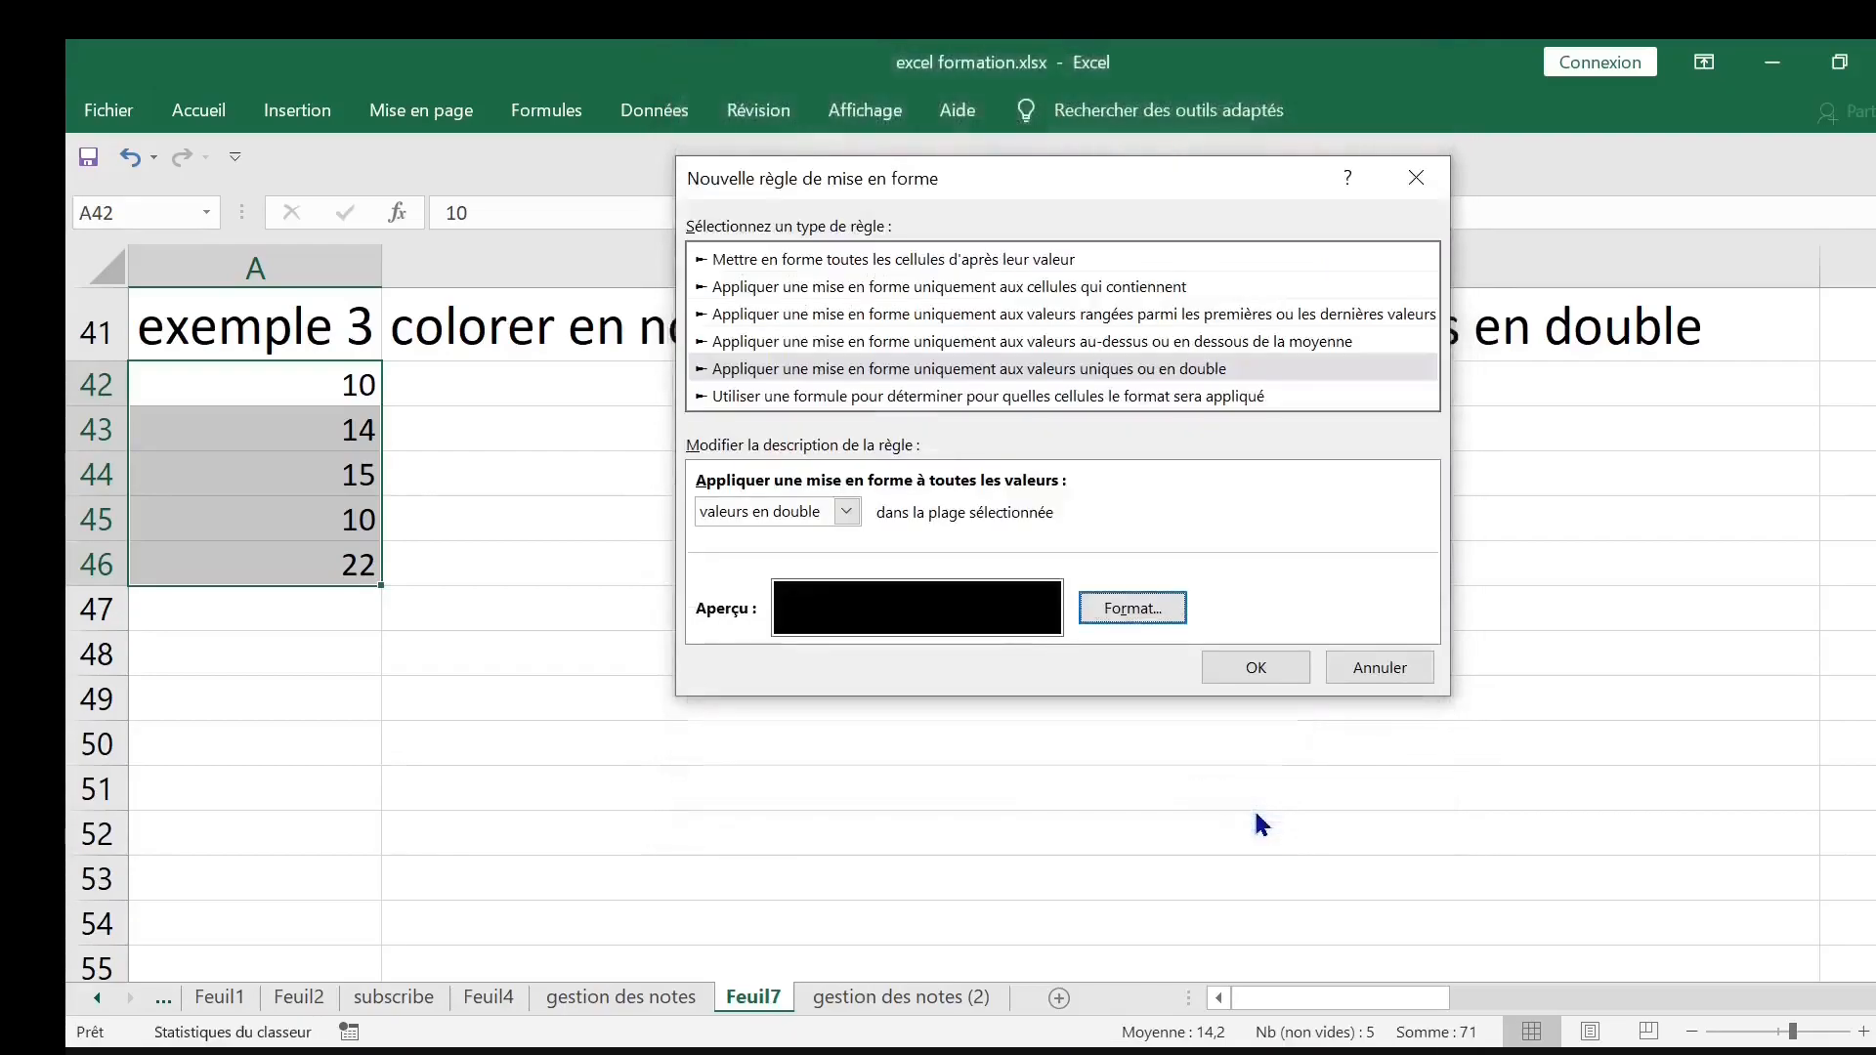
click(1219, 661)
click(897, 518)
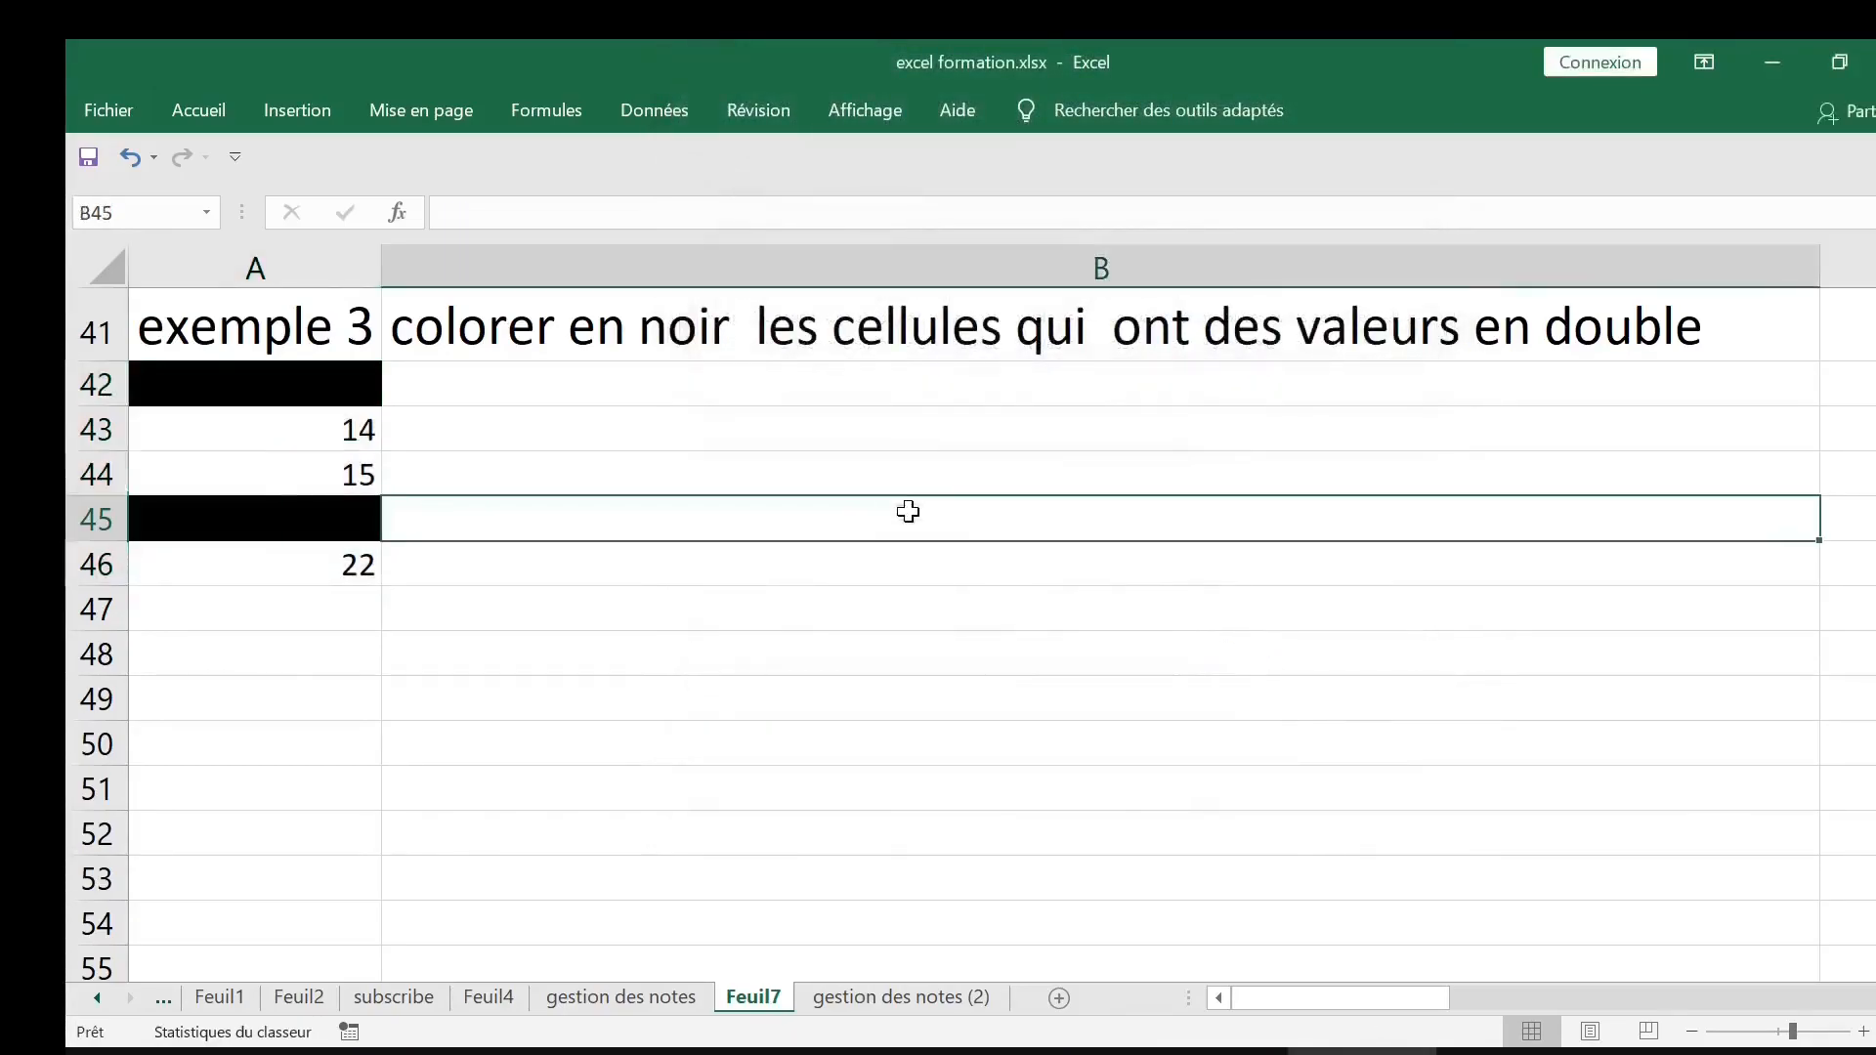
Open the duplicate-values rule of A42:A46 for editing from the conditional formatting rules manager
drag(243, 381, 236, 545)
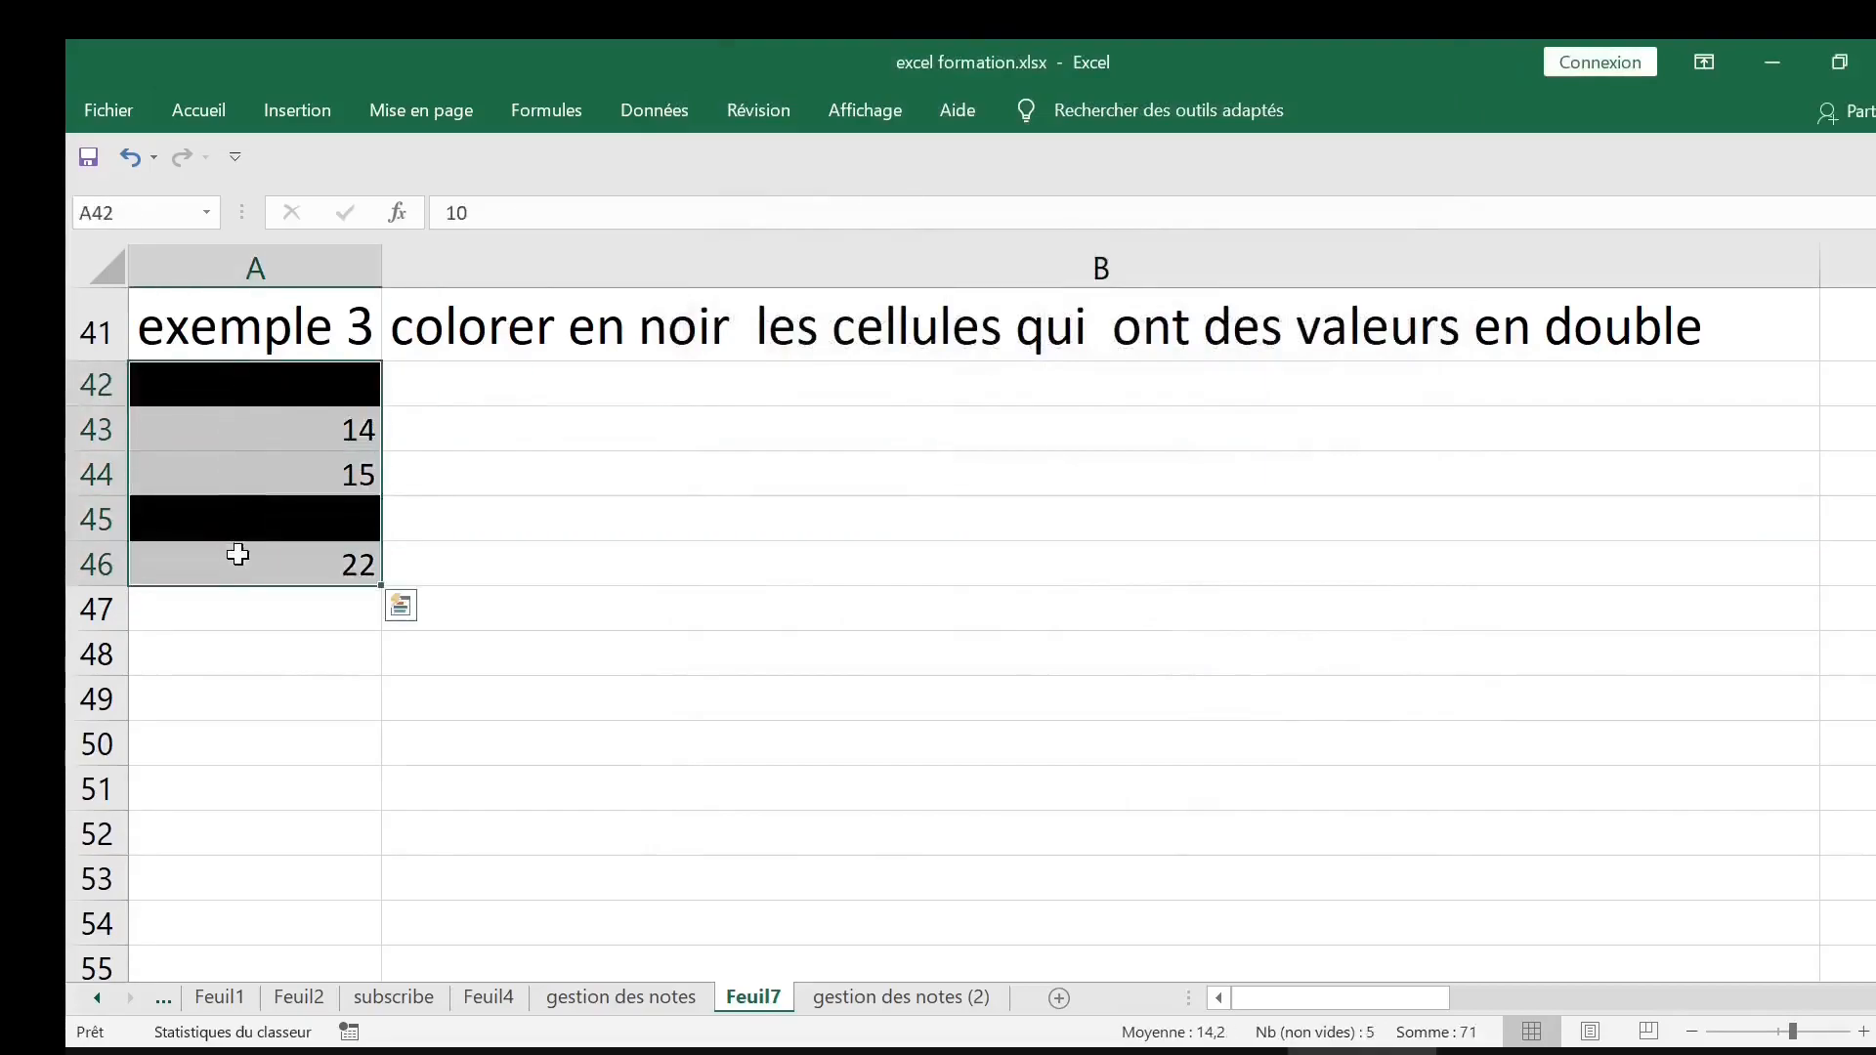
click(196, 114)
click(1110, 233)
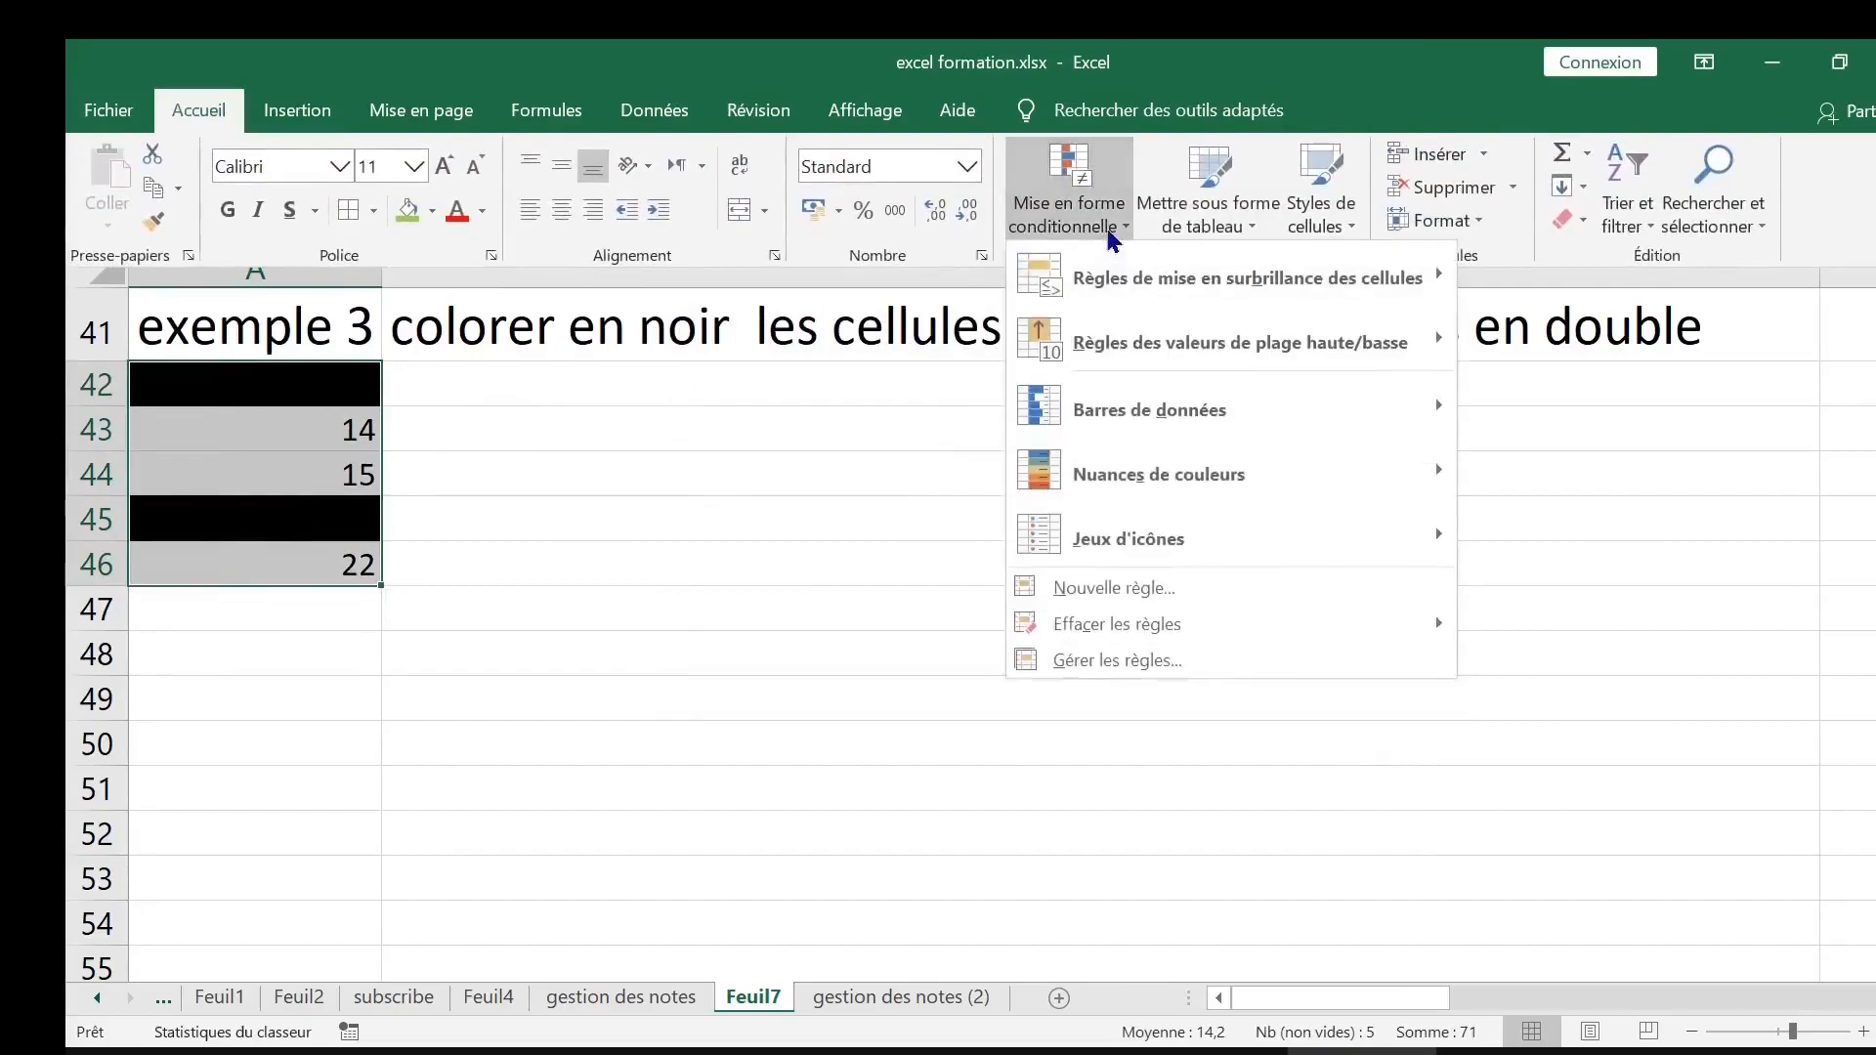
click(1169, 653)
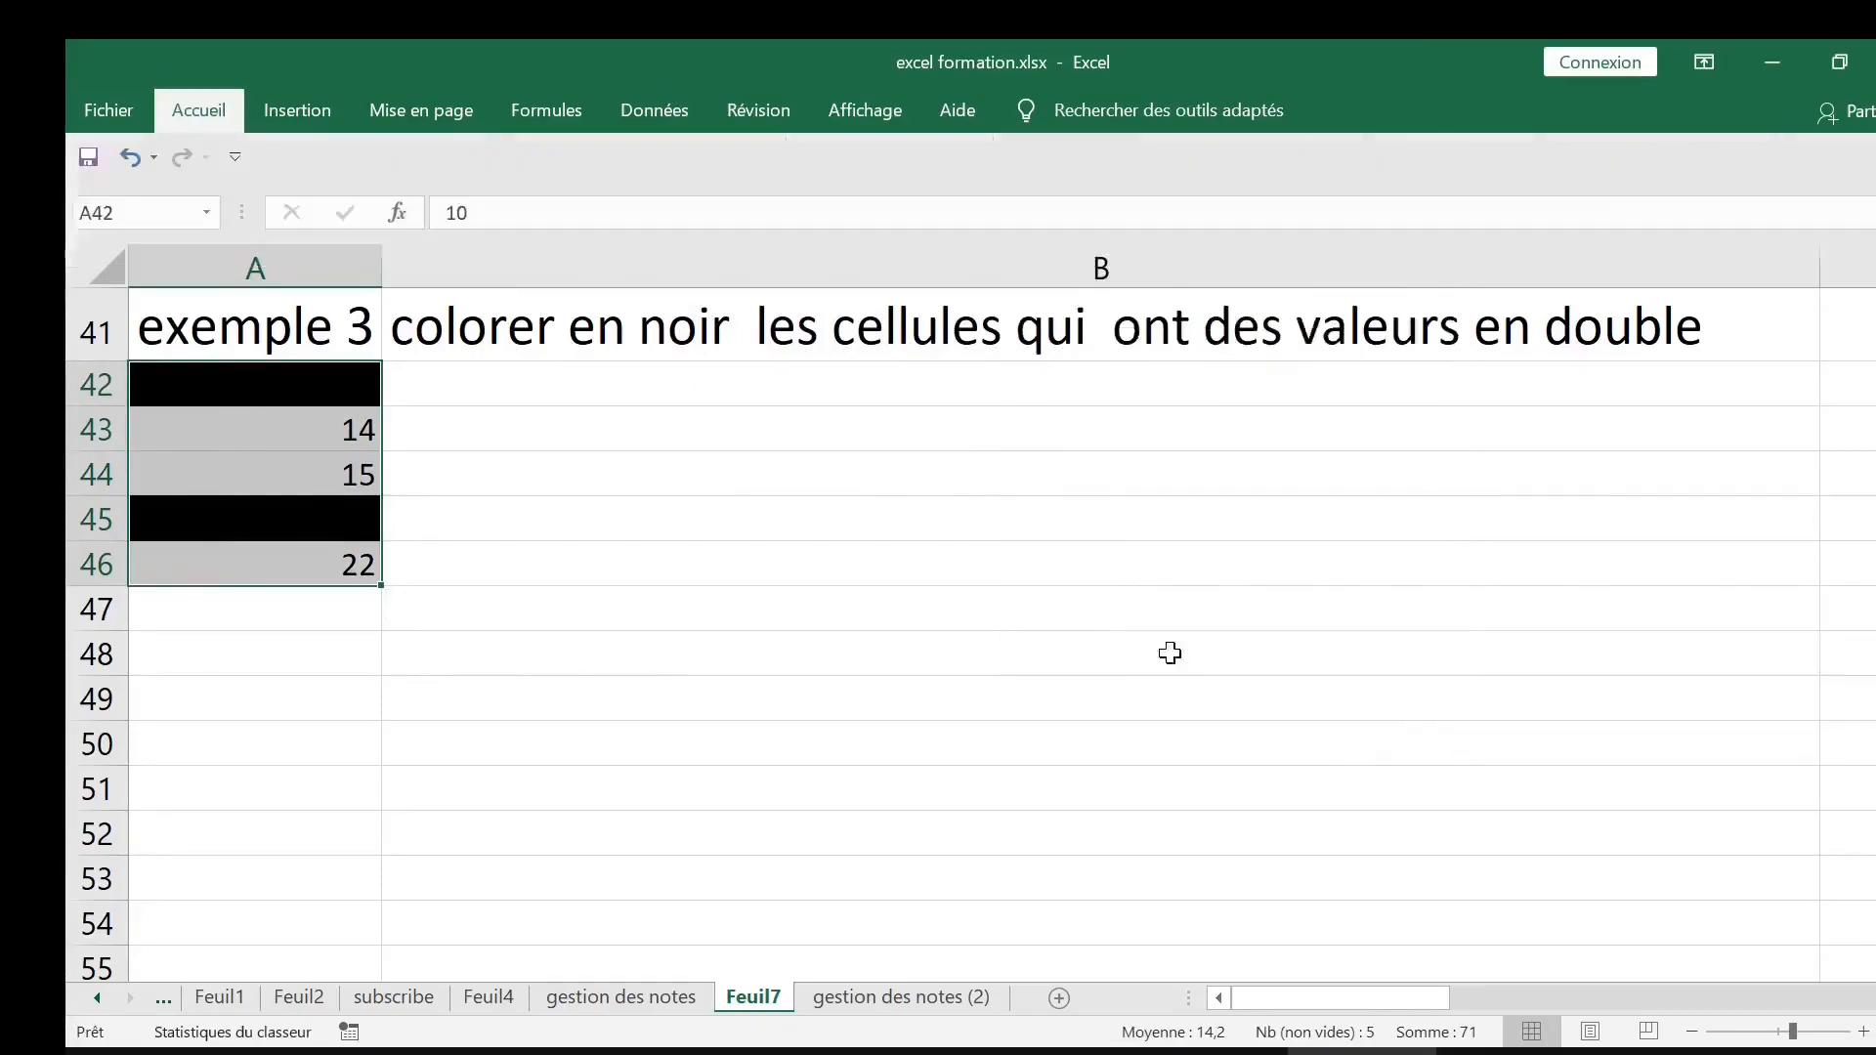
click(770, 395)
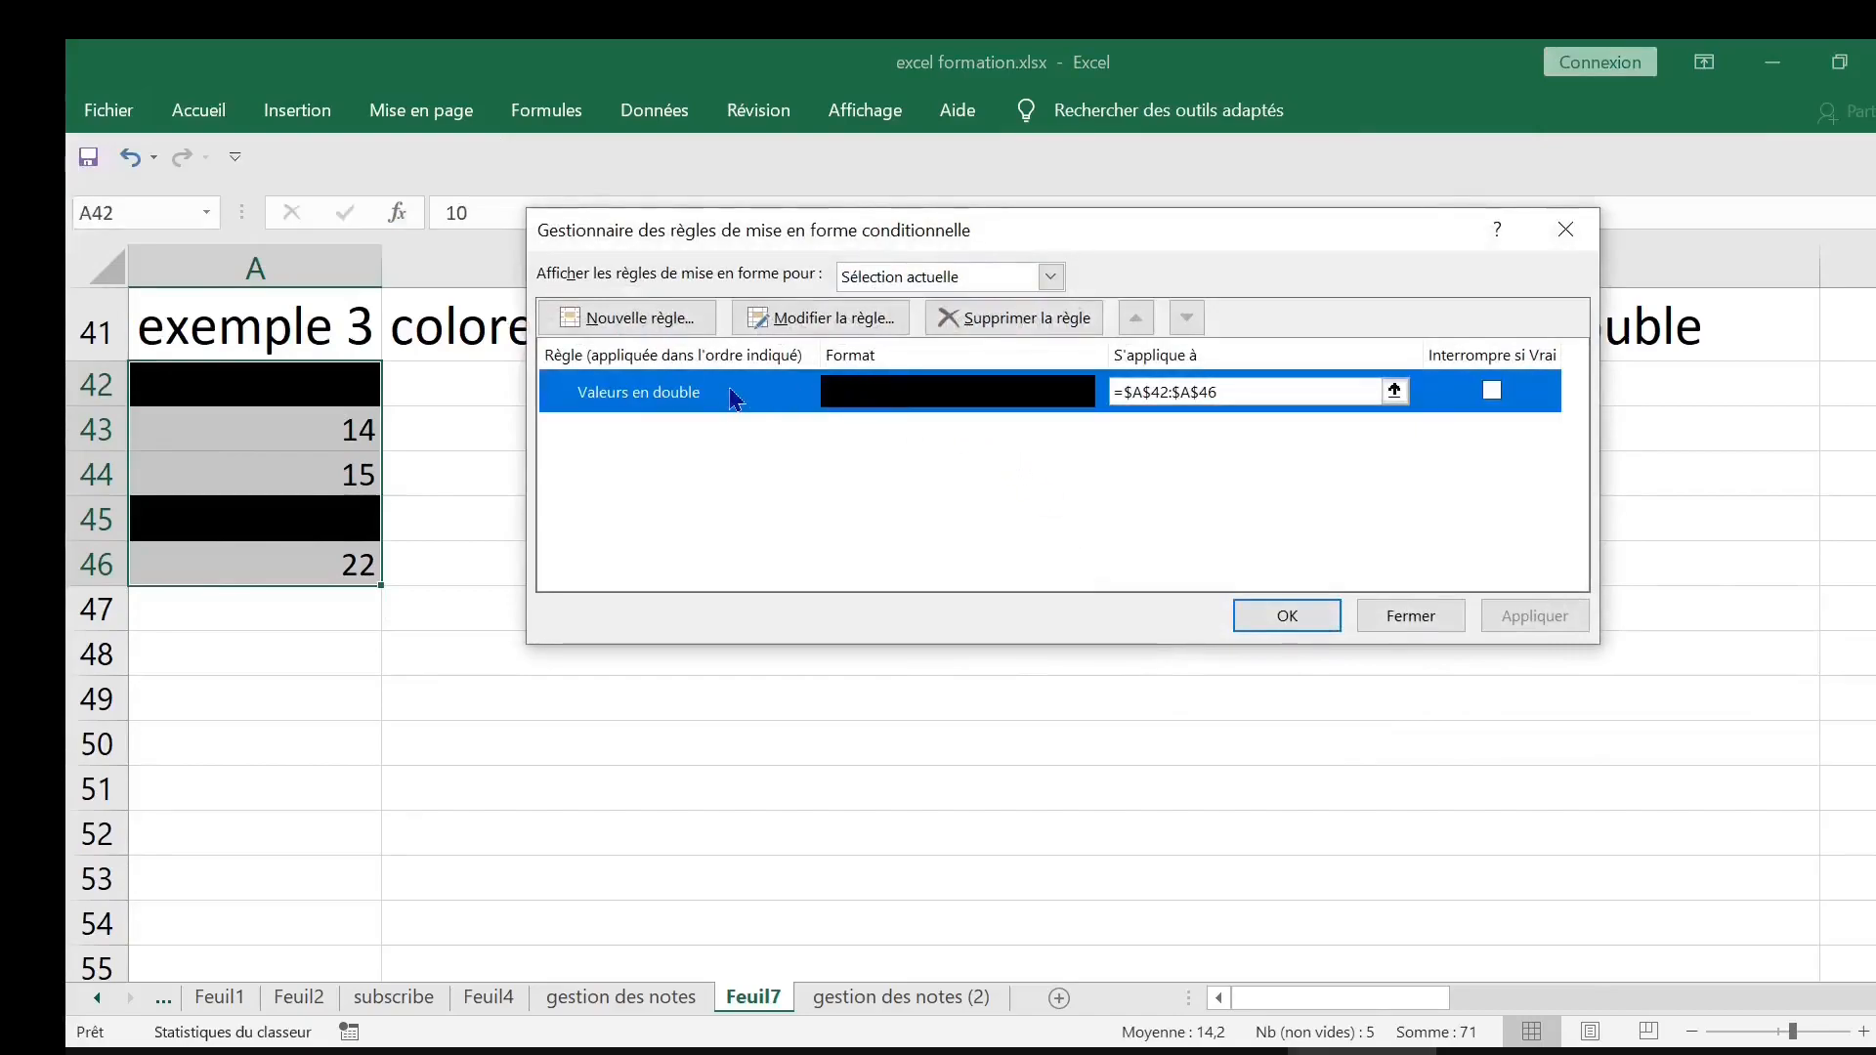
click(838, 317)
Set the duplicate-values rule's font colour to white and apply the modified rule
click(1149, 620)
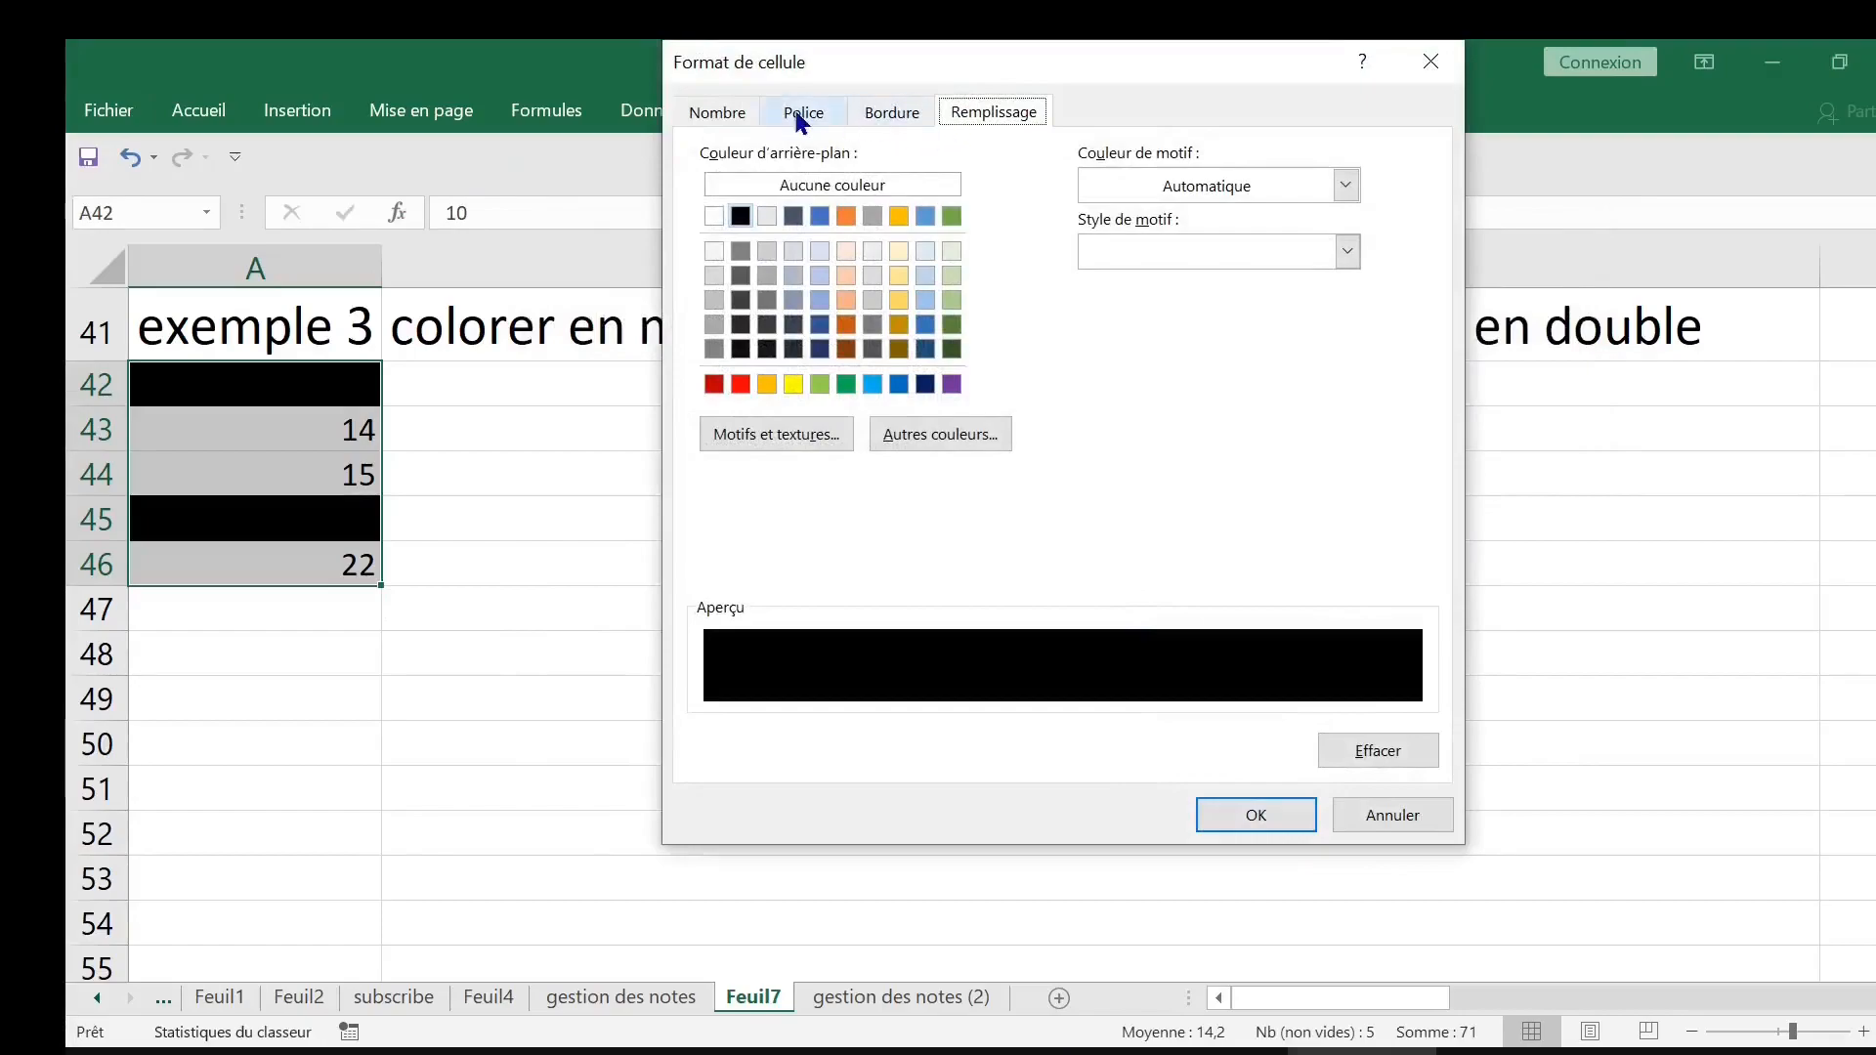
click(800, 118)
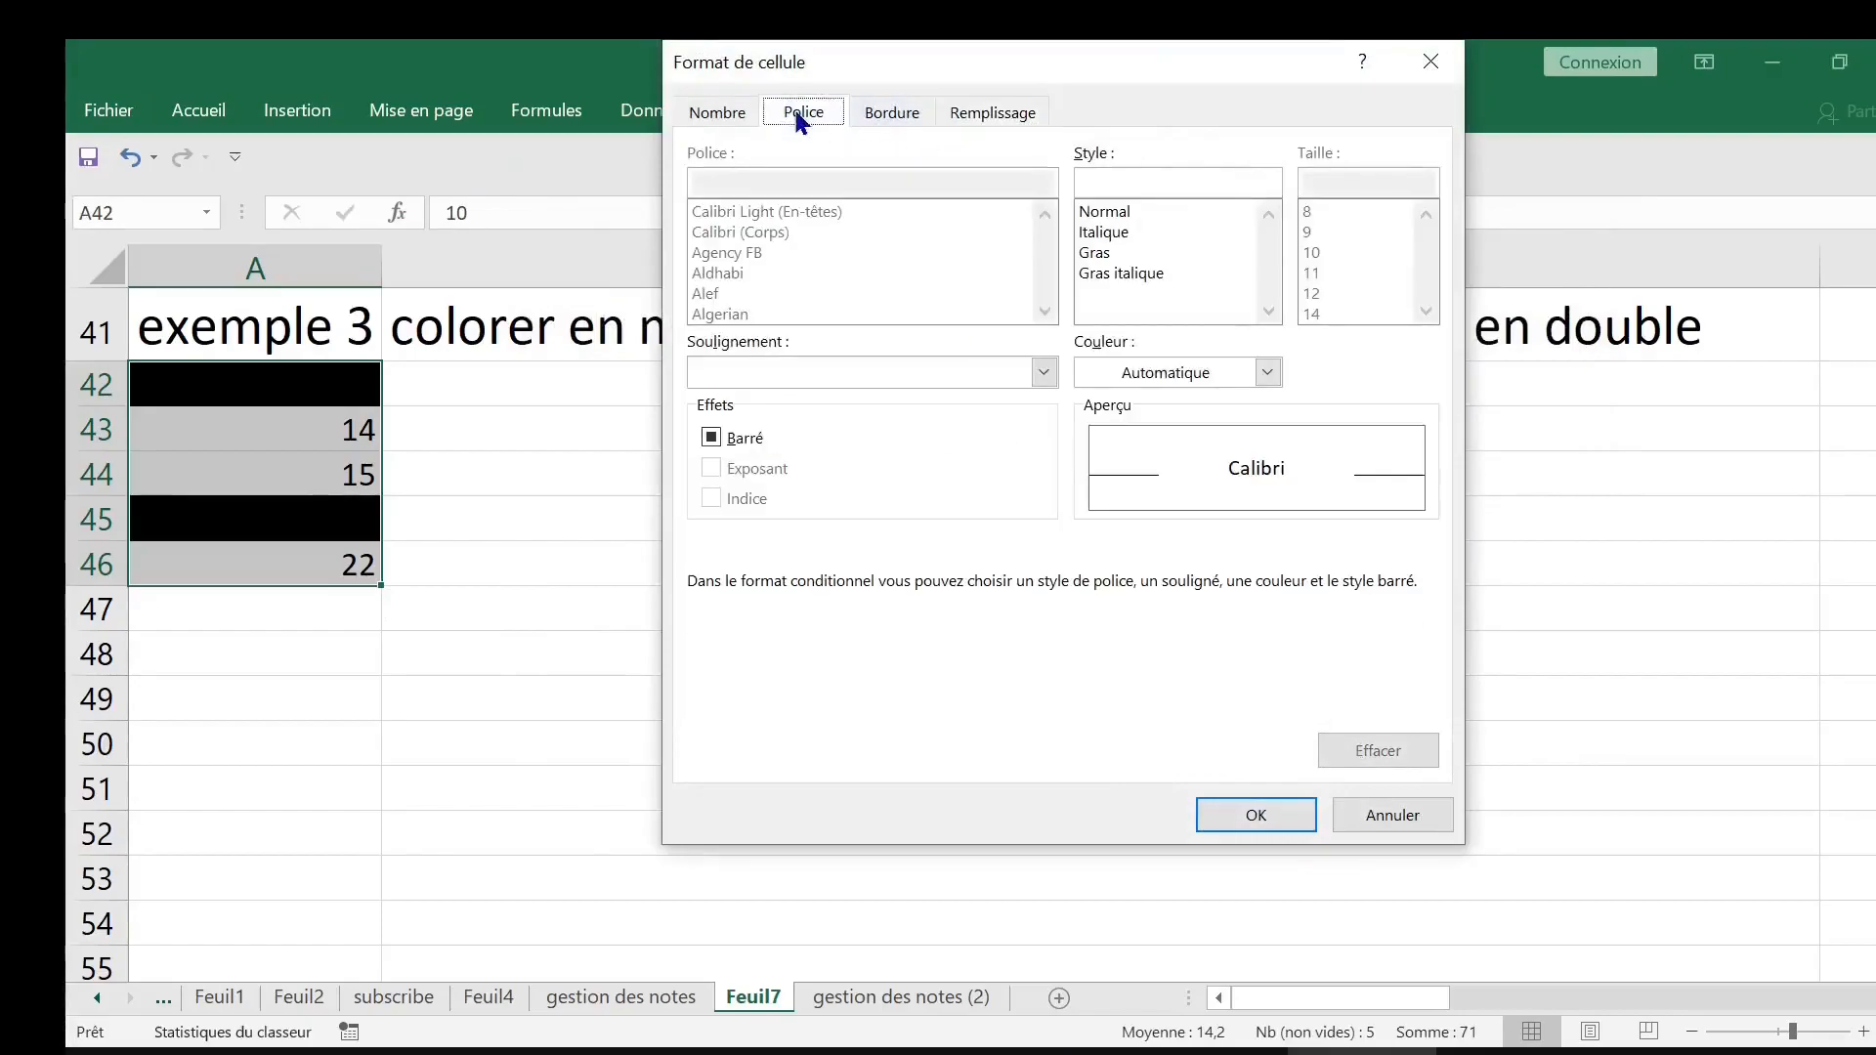
click(1270, 373)
click(1099, 475)
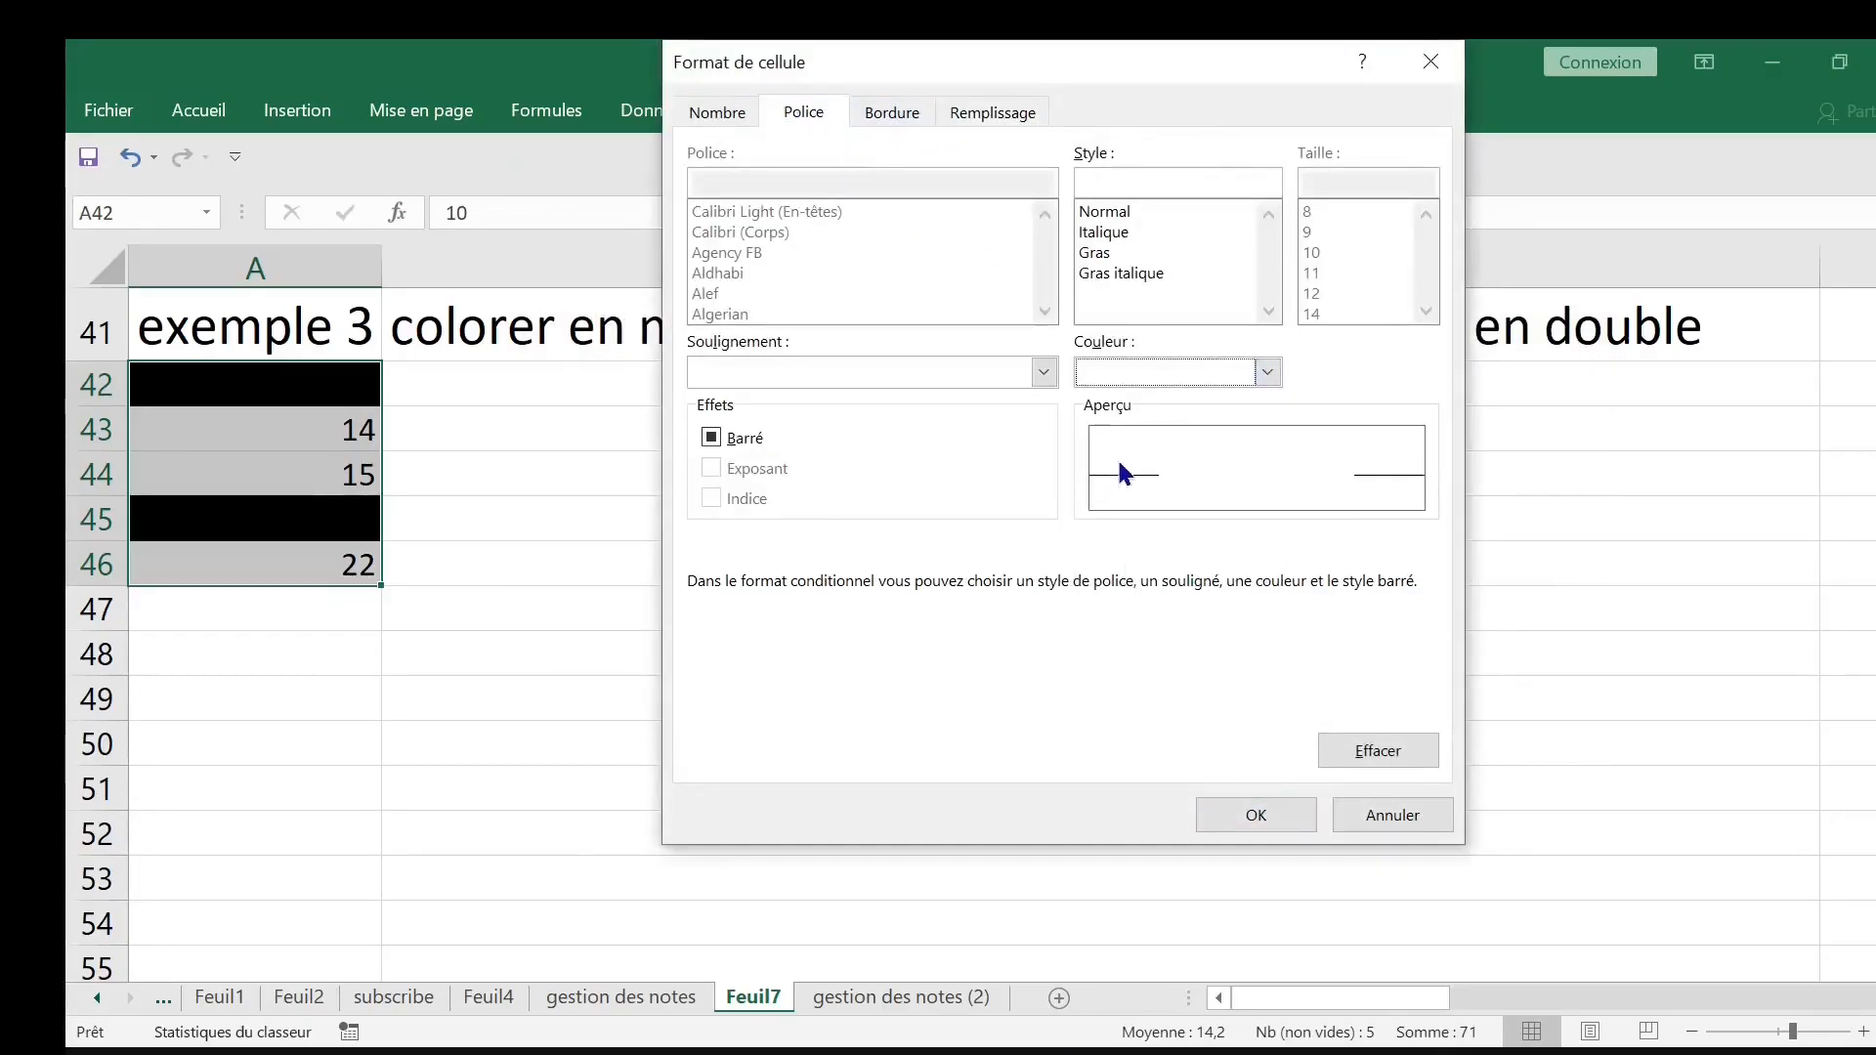
click(1299, 821)
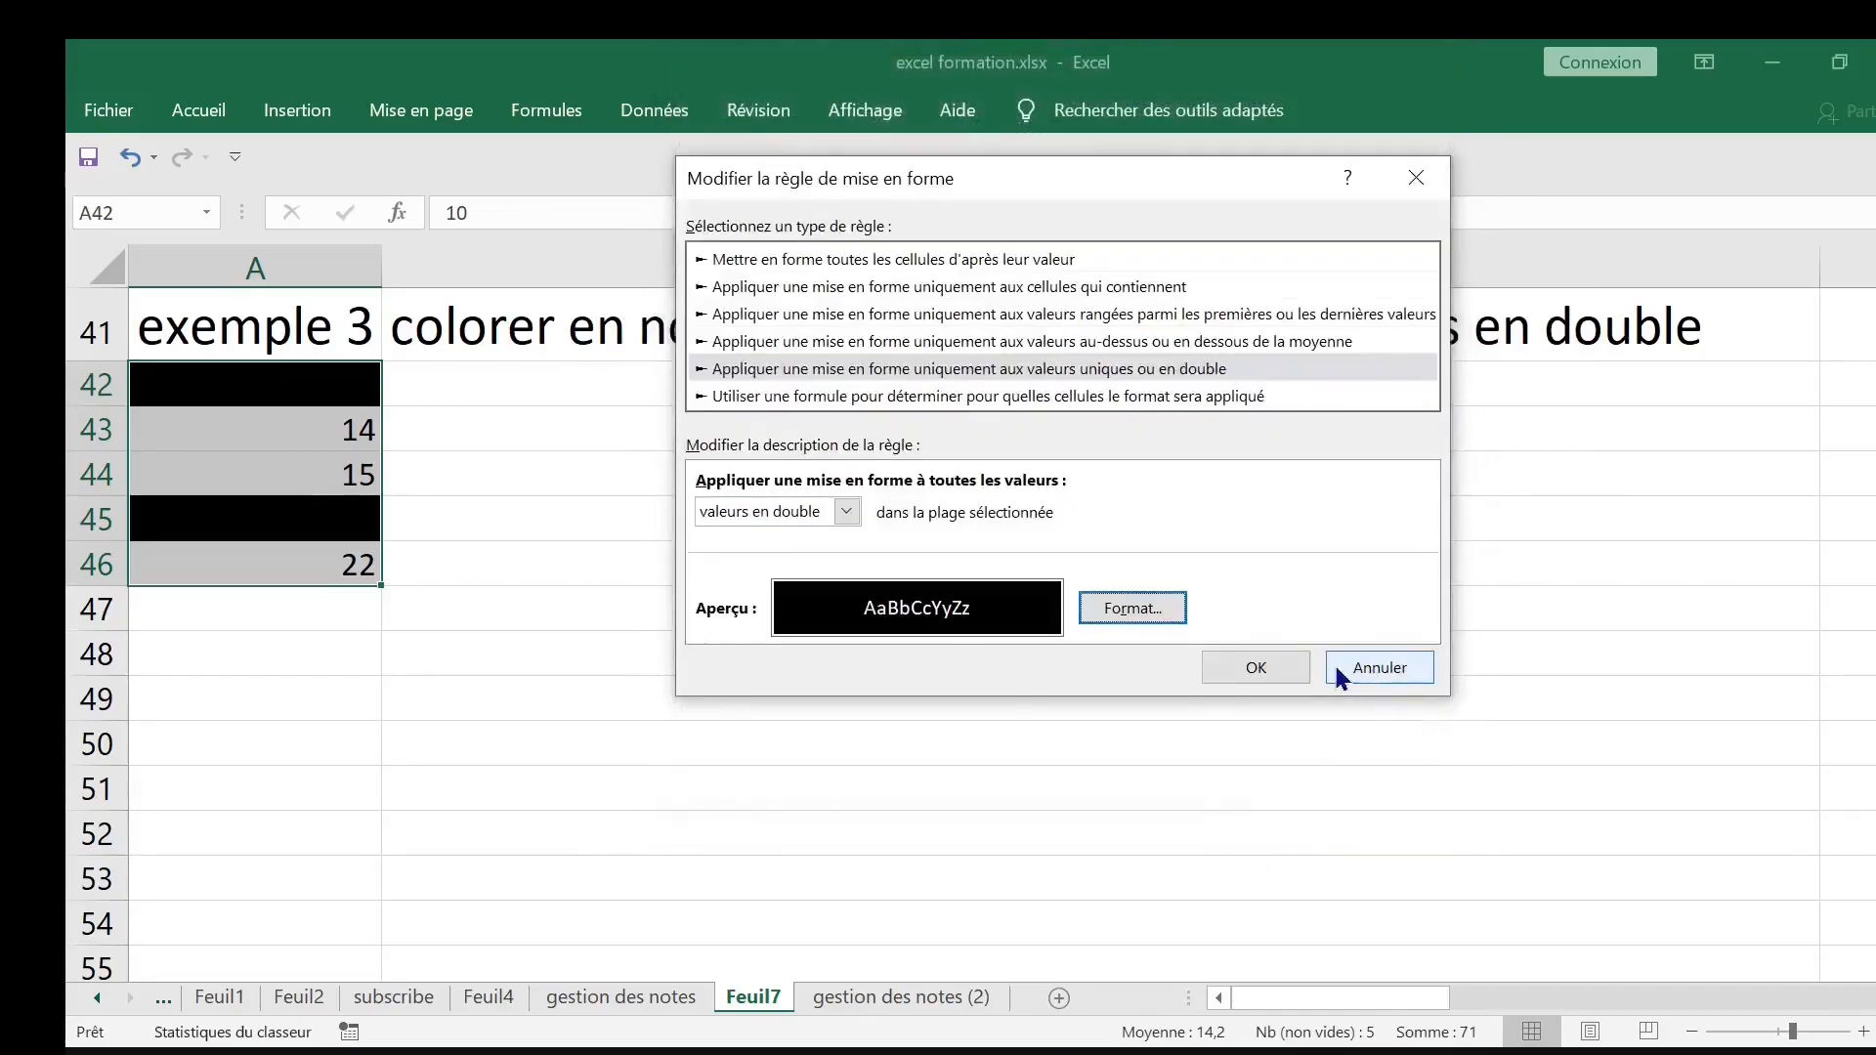
click(1256, 669)
click(1529, 633)
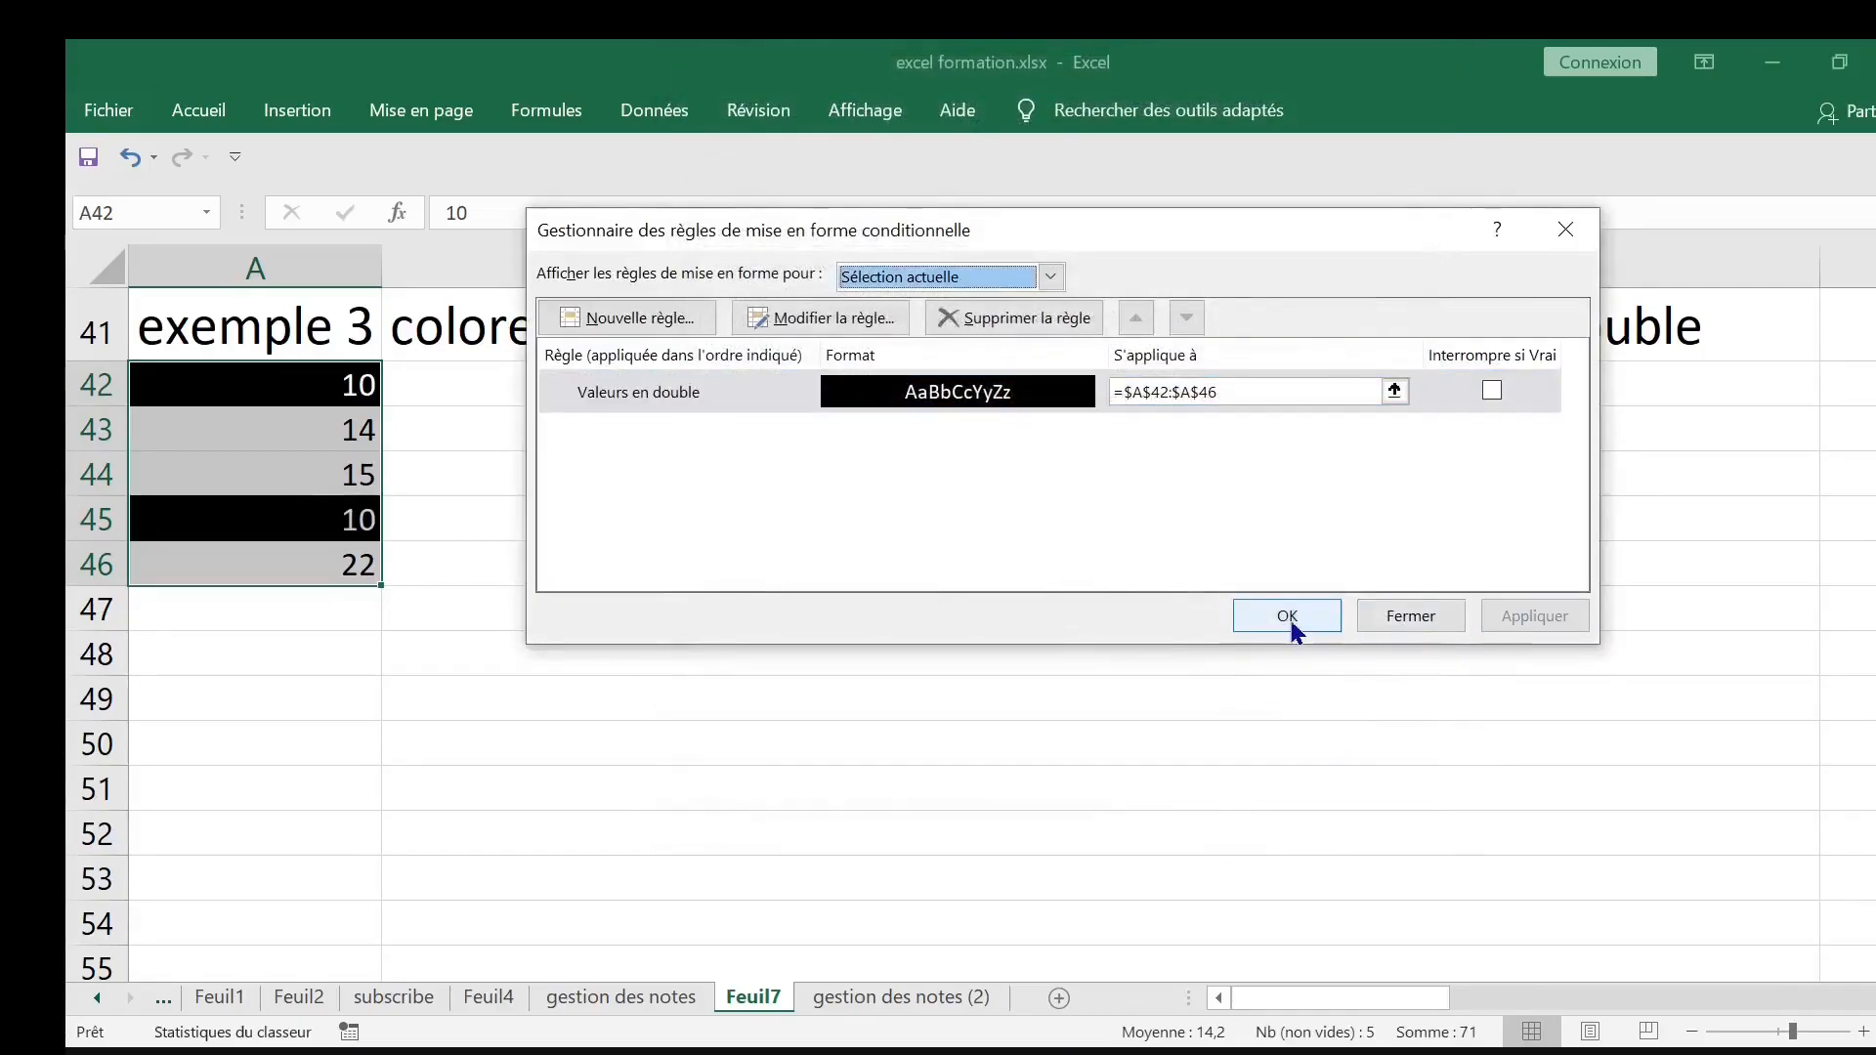
click(1290, 618)
click(982, 594)
Check the two blackened cells in A42 and A45, and replace the value in A42 with 9
click(302, 383)
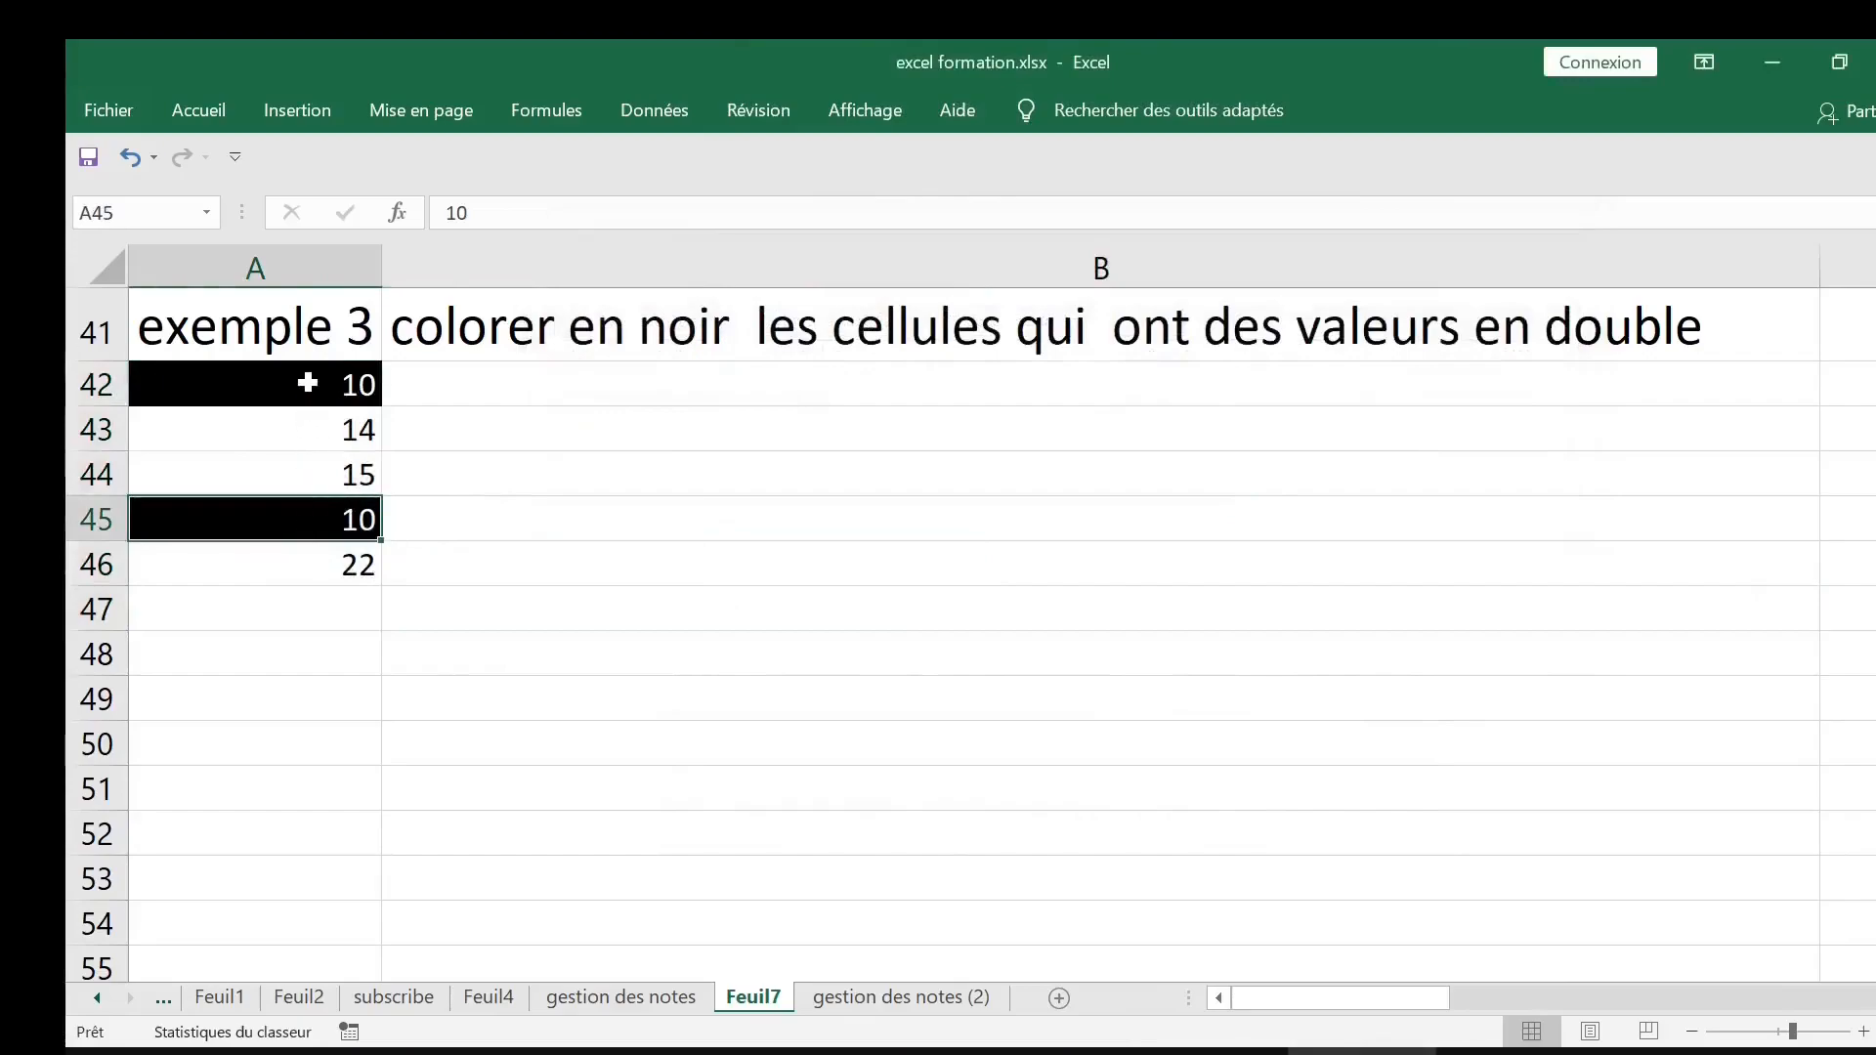
click(368, 528)
click(293, 463)
click(292, 389)
text(9)
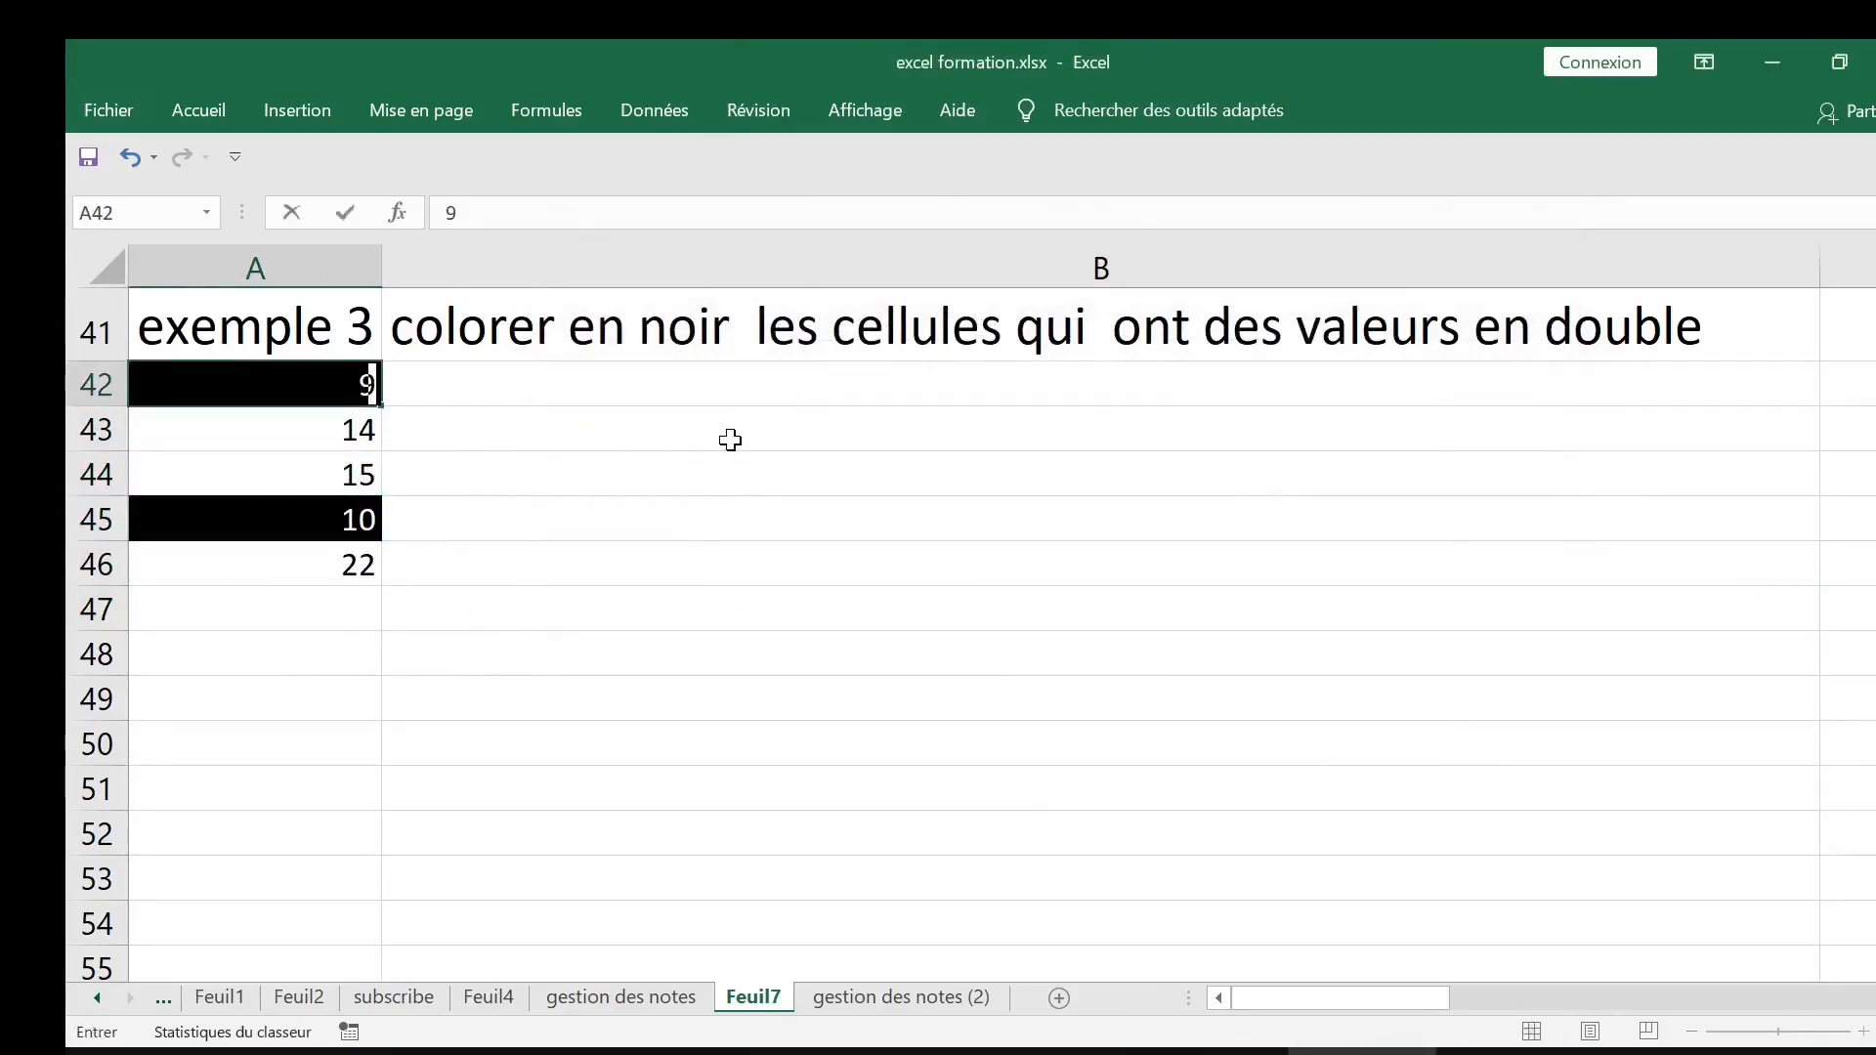
key(Return)
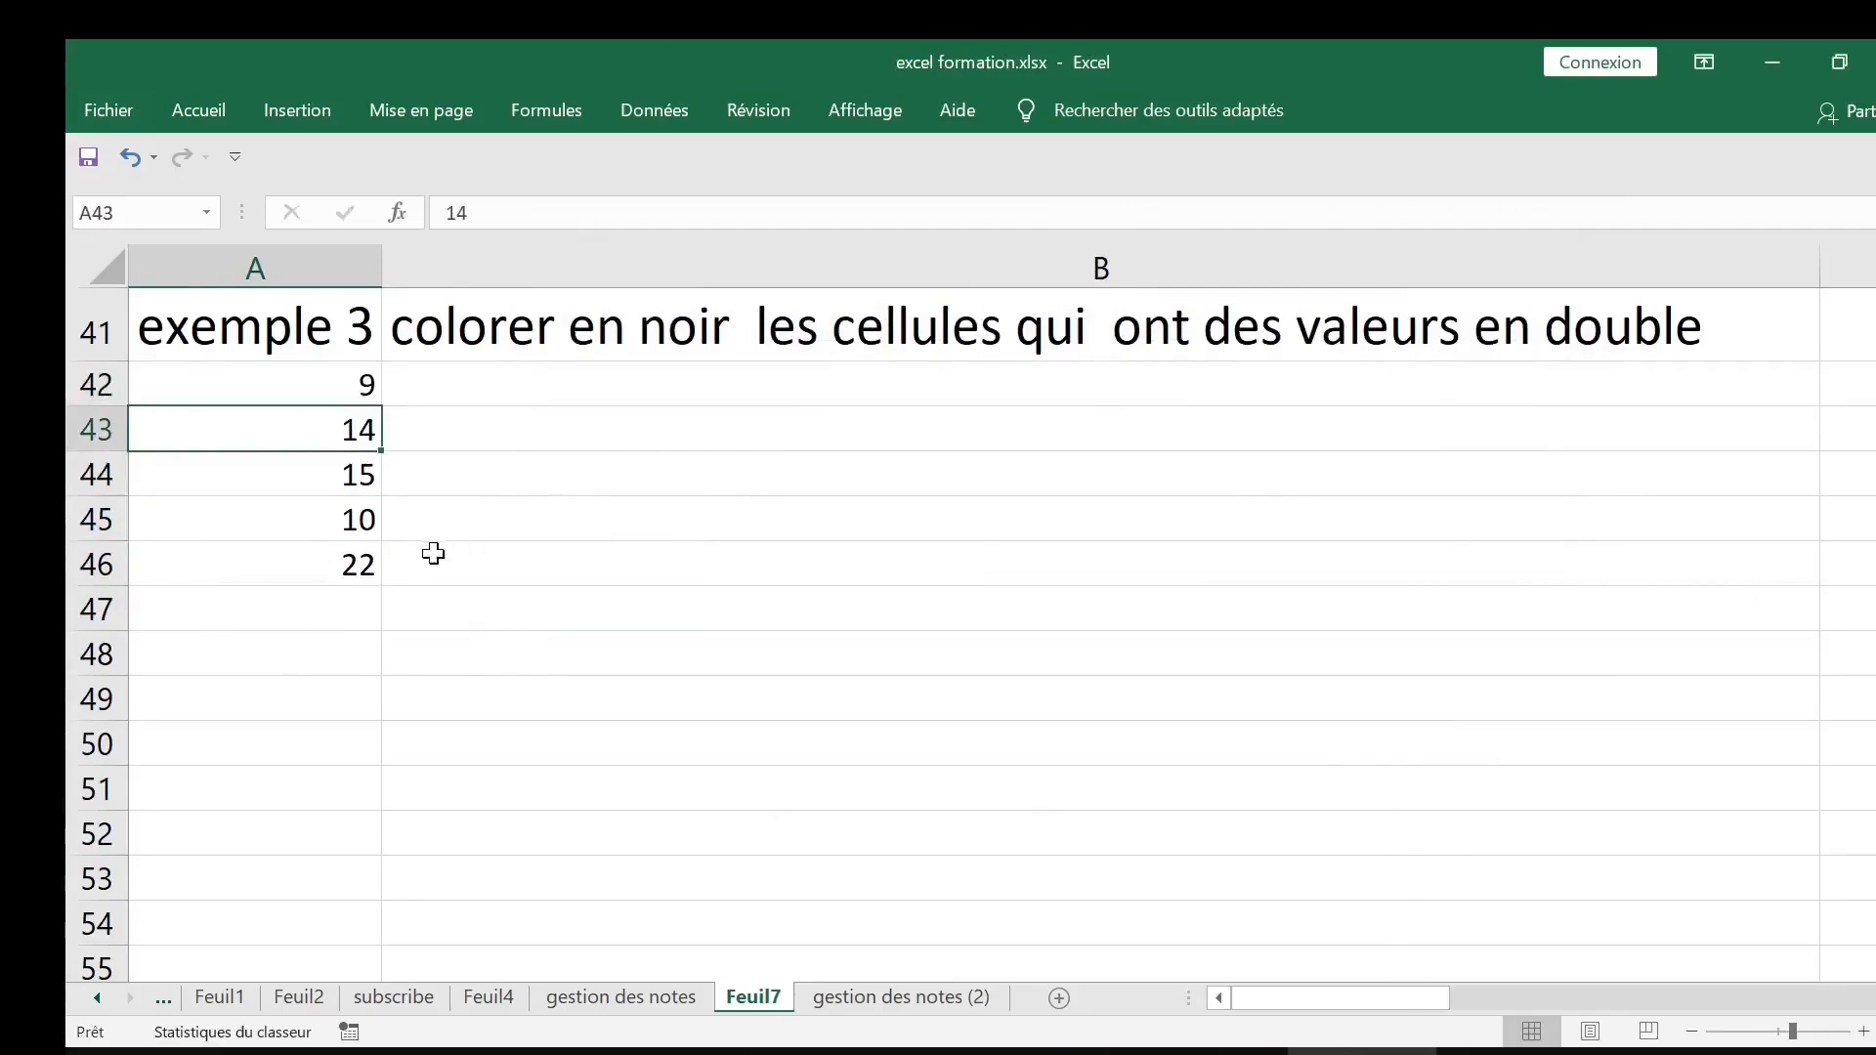
Set A45 to 9 to test the duplicate rule with a matching value
click(352, 529)
text(9)
key(Return)
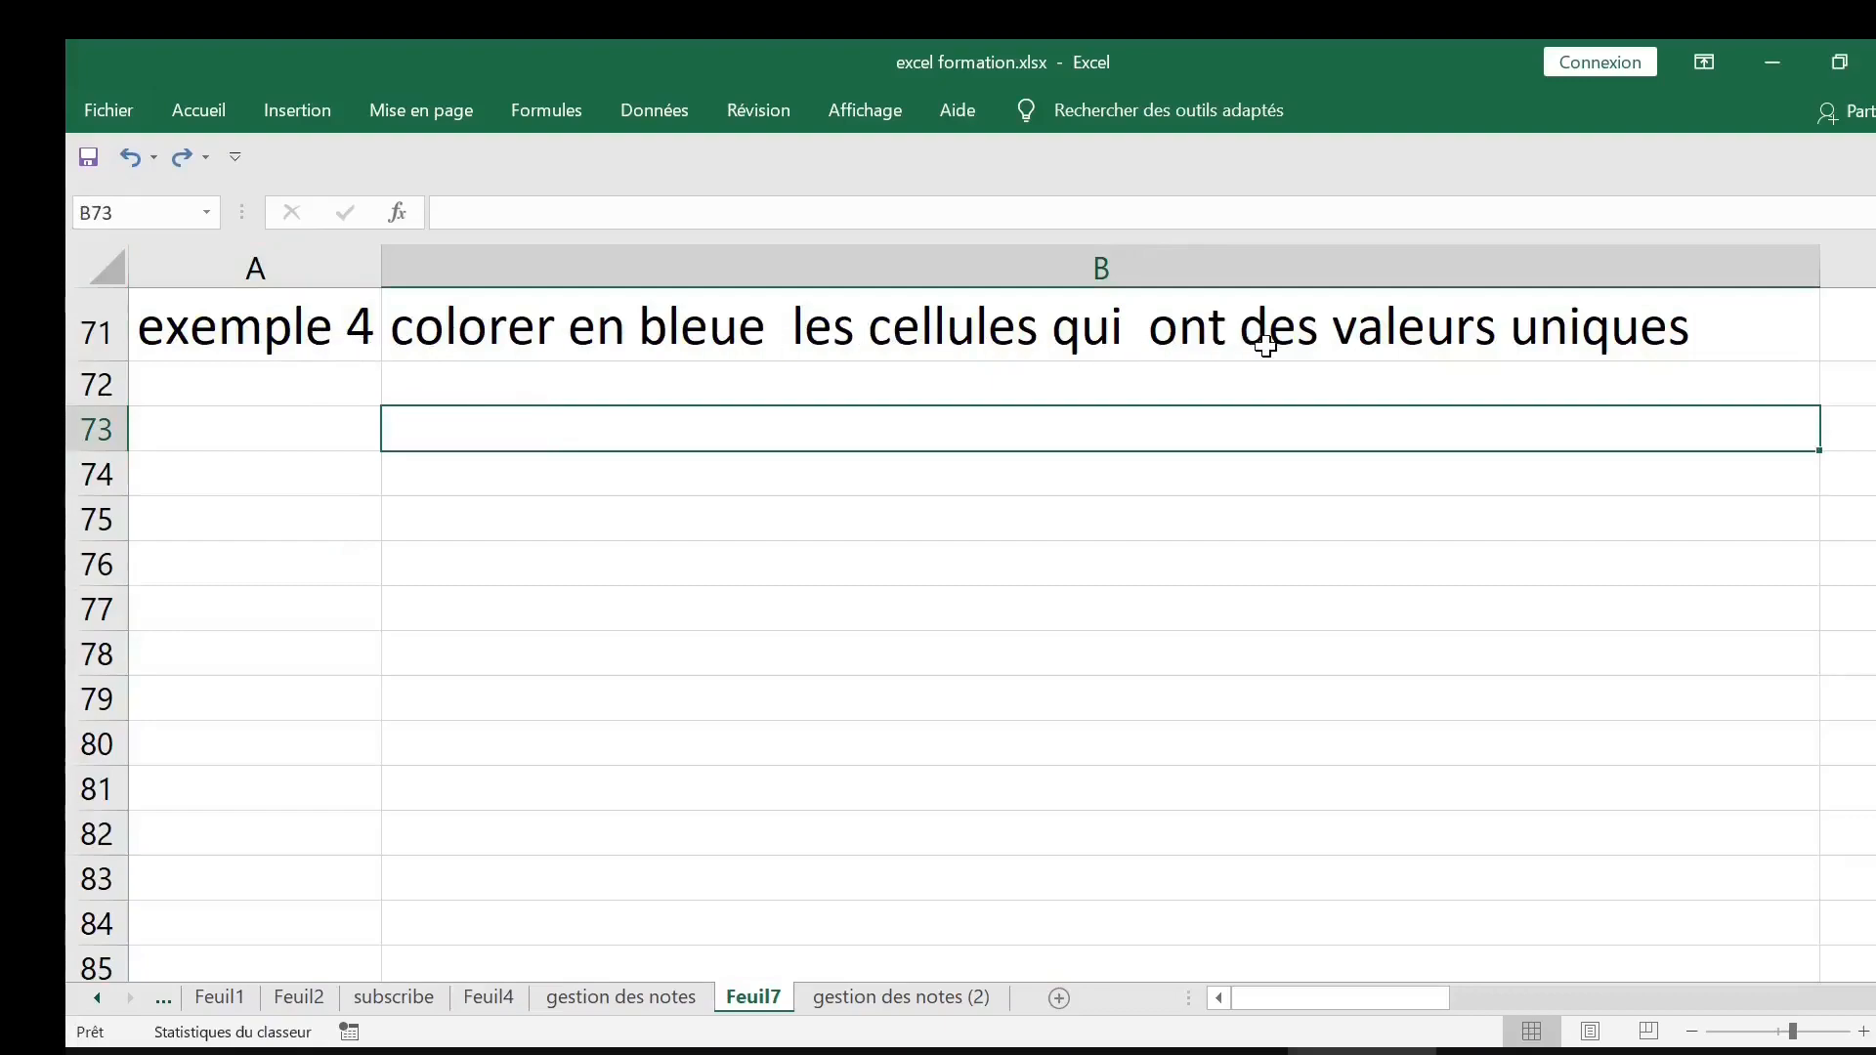
Enter the values 12, 12, 14 and 15 in A72:A75 under exemple 4
click(310, 388)
text(12)
key(Return)
text(12)
key(Return)
text(1)
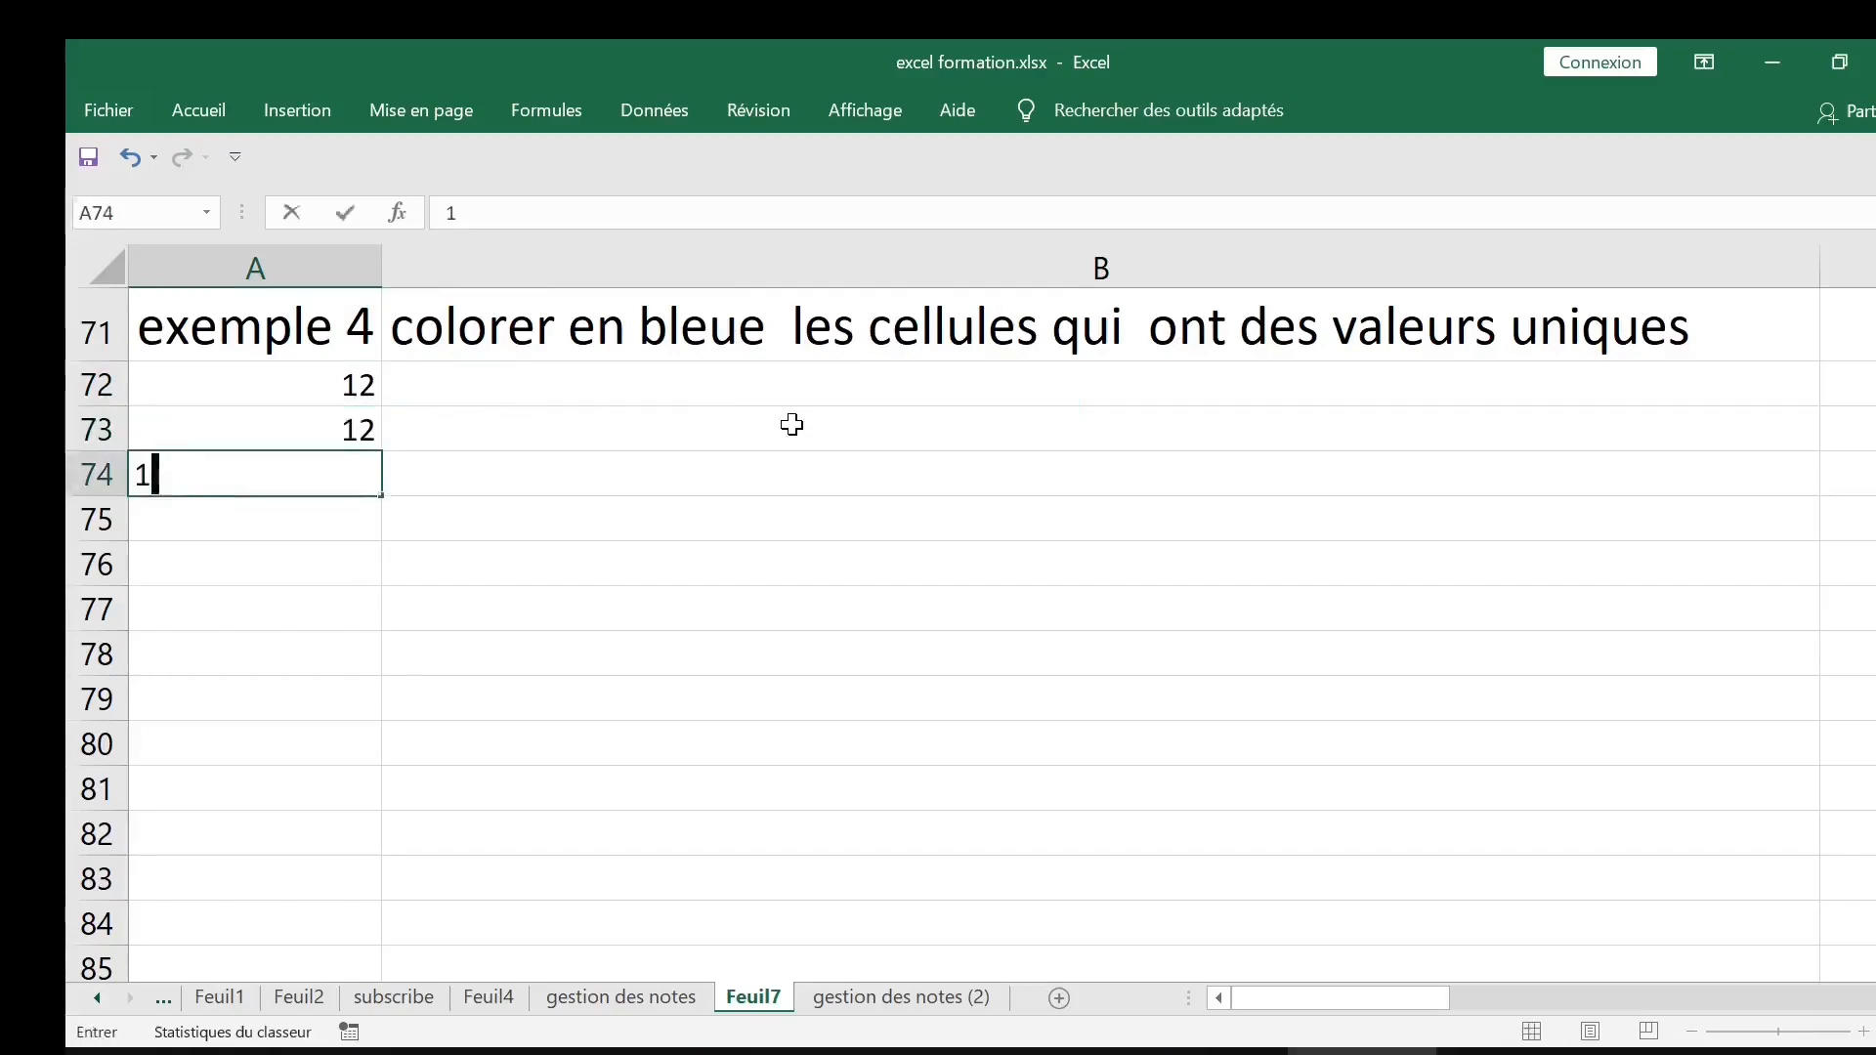
text(4)
key(Return)
text(15)
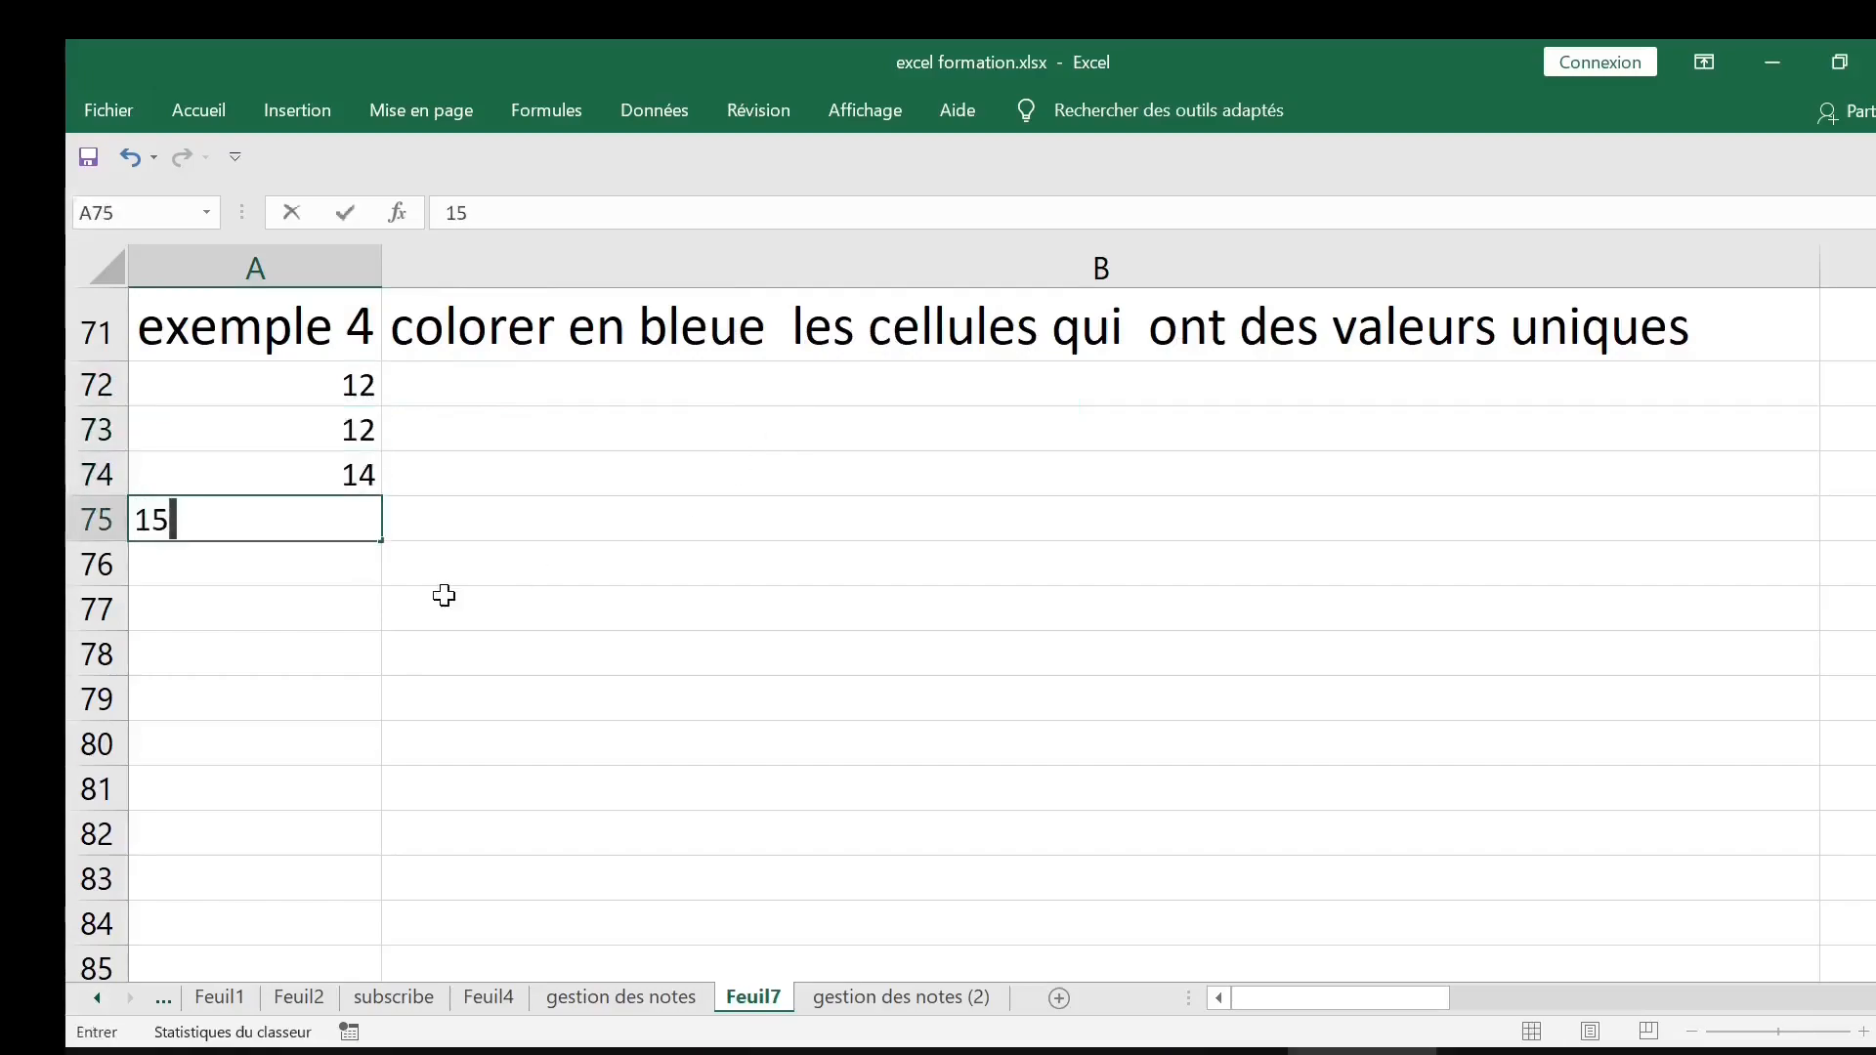
click(444, 596)
Start a new conditional formatting rule on A72:A75 that formats only unique values (valeurs uniques)
drag(306, 391, 310, 517)
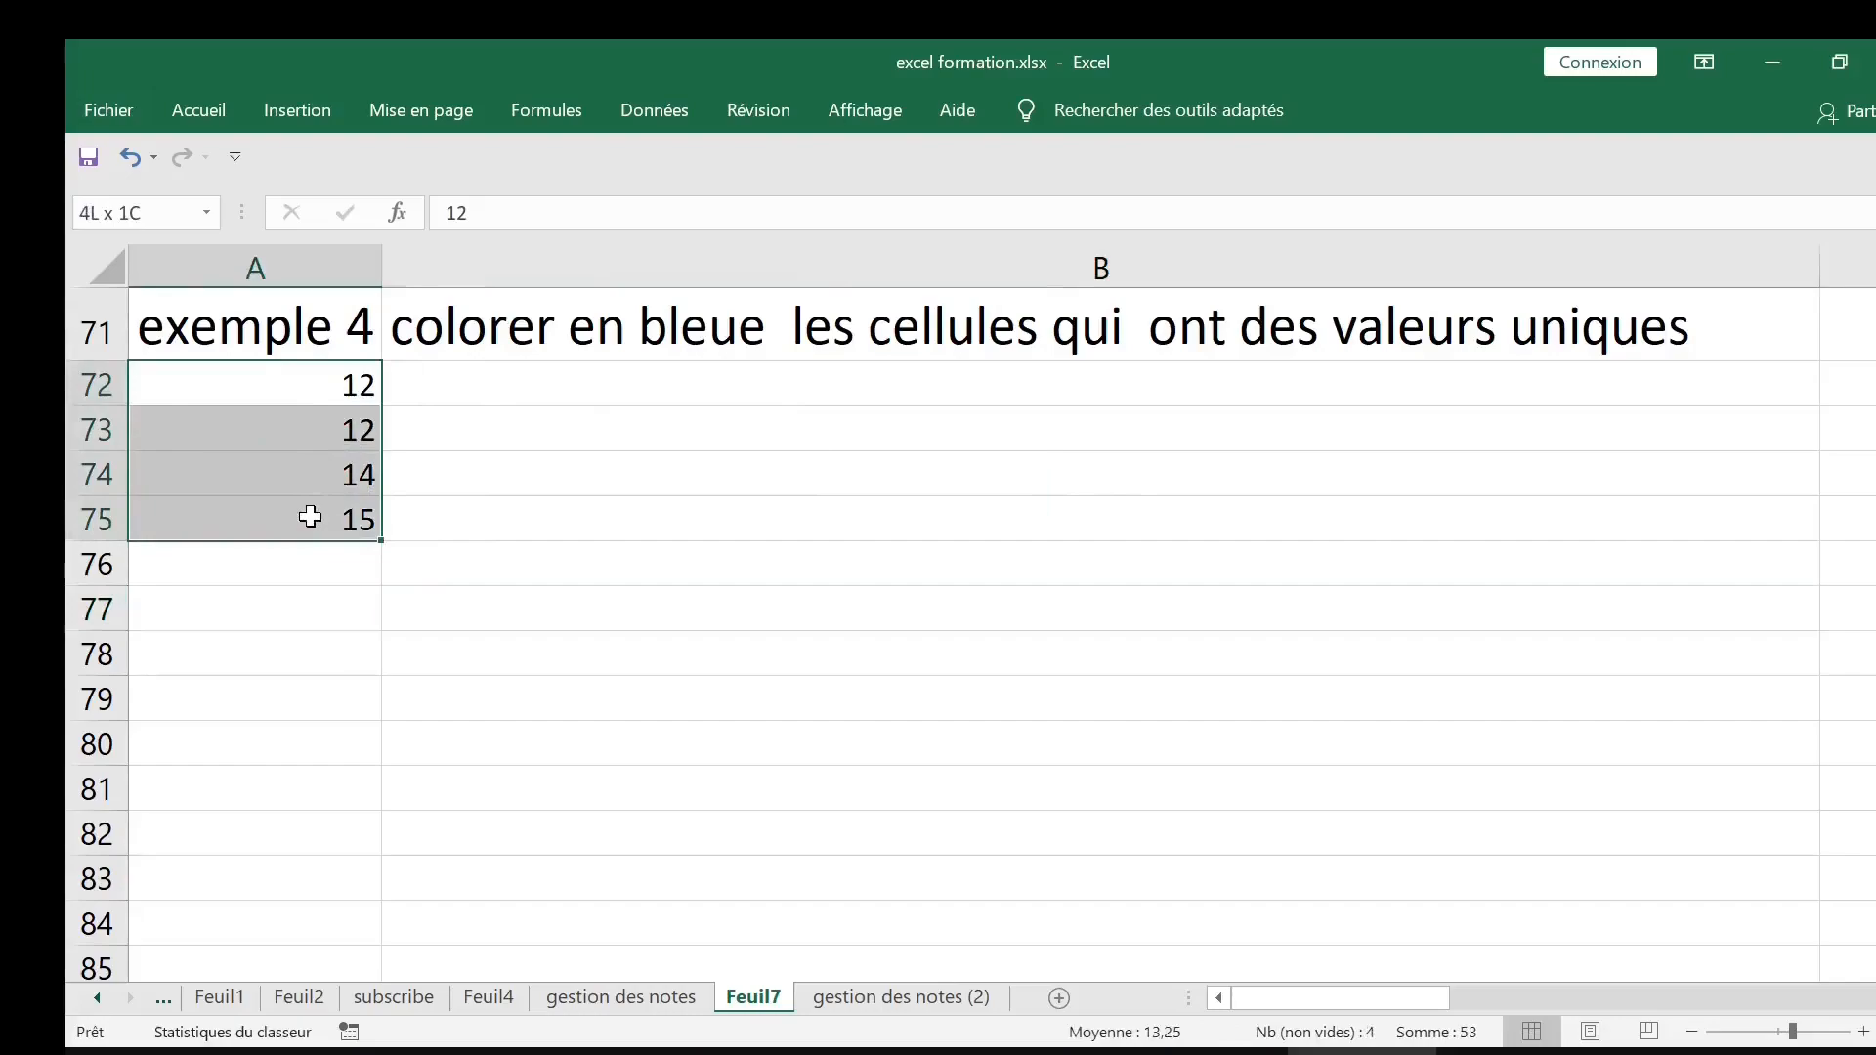
drag(294, 379, 293, 513)
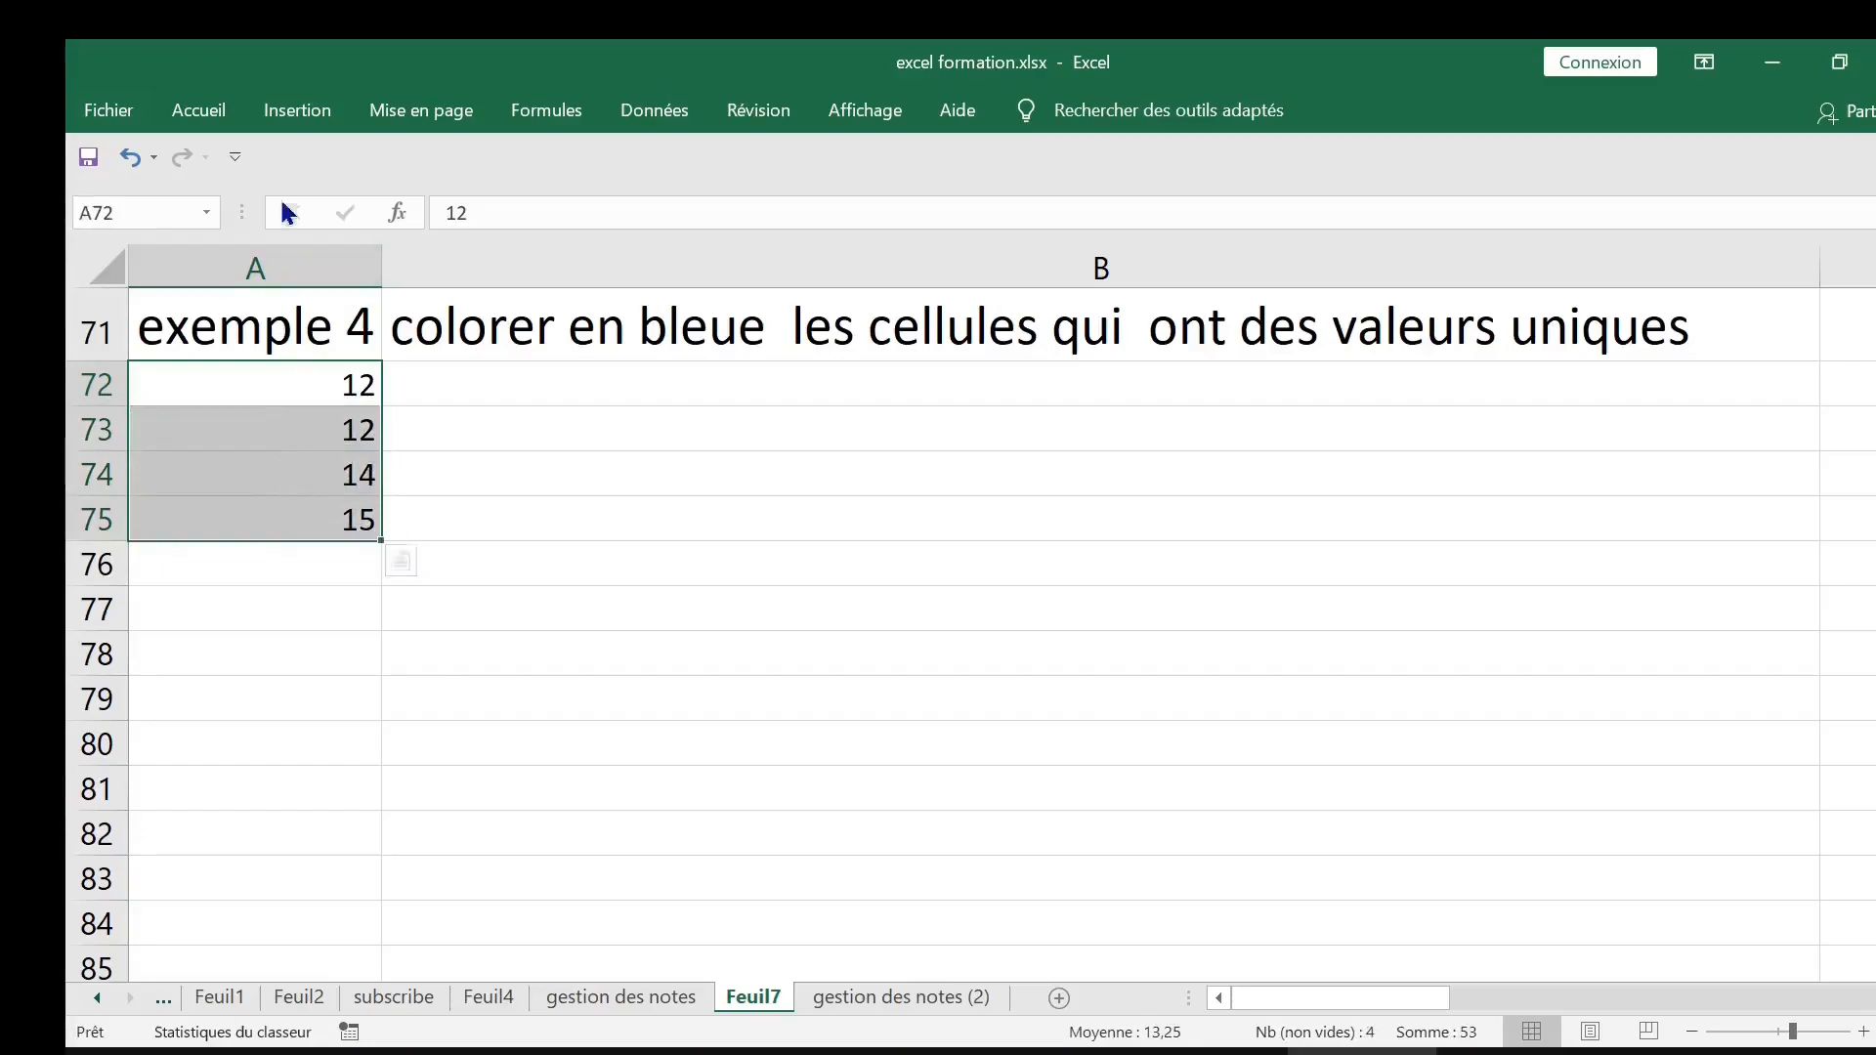
click(199, 110)
click(1063, 220)
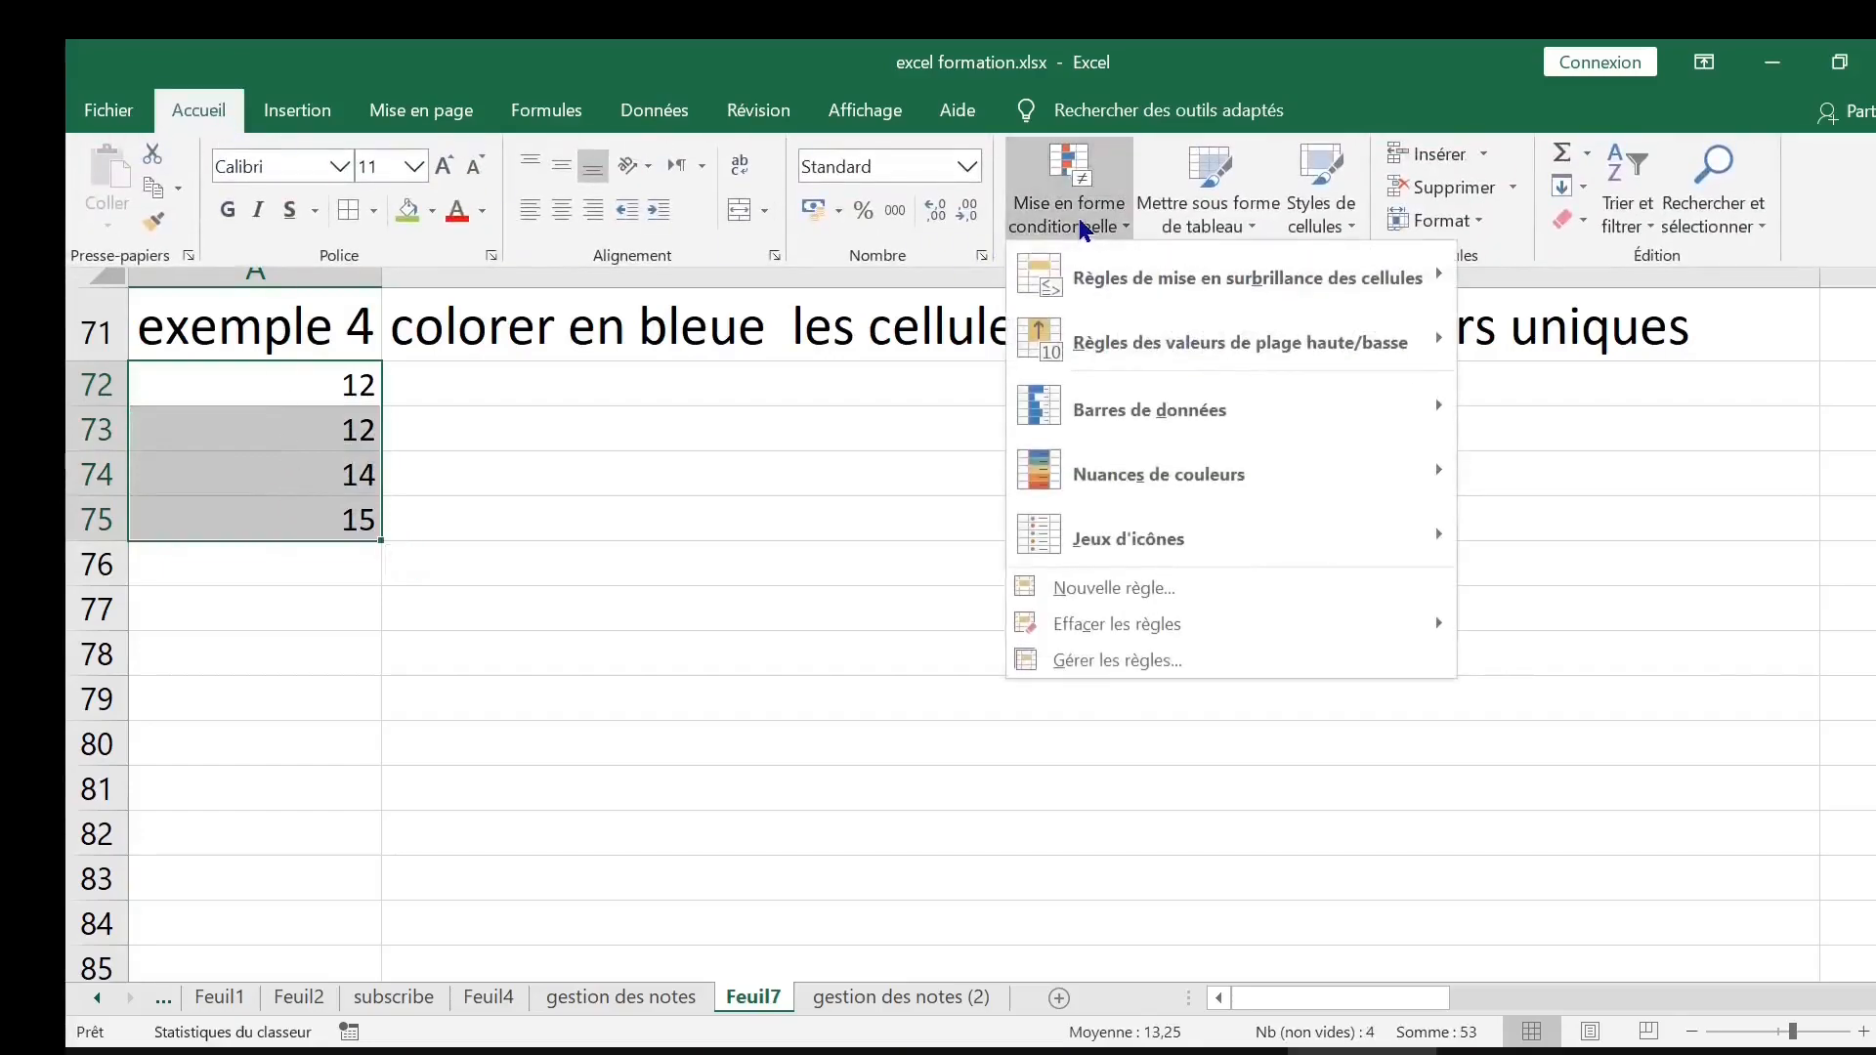
click(1180, 591)
mouse_move(1055, 163)
mouse_down()
mouse_move(1277, 453)
mouse_move(1101, 285)
mouse_move(1078, 165)
mouse_up()
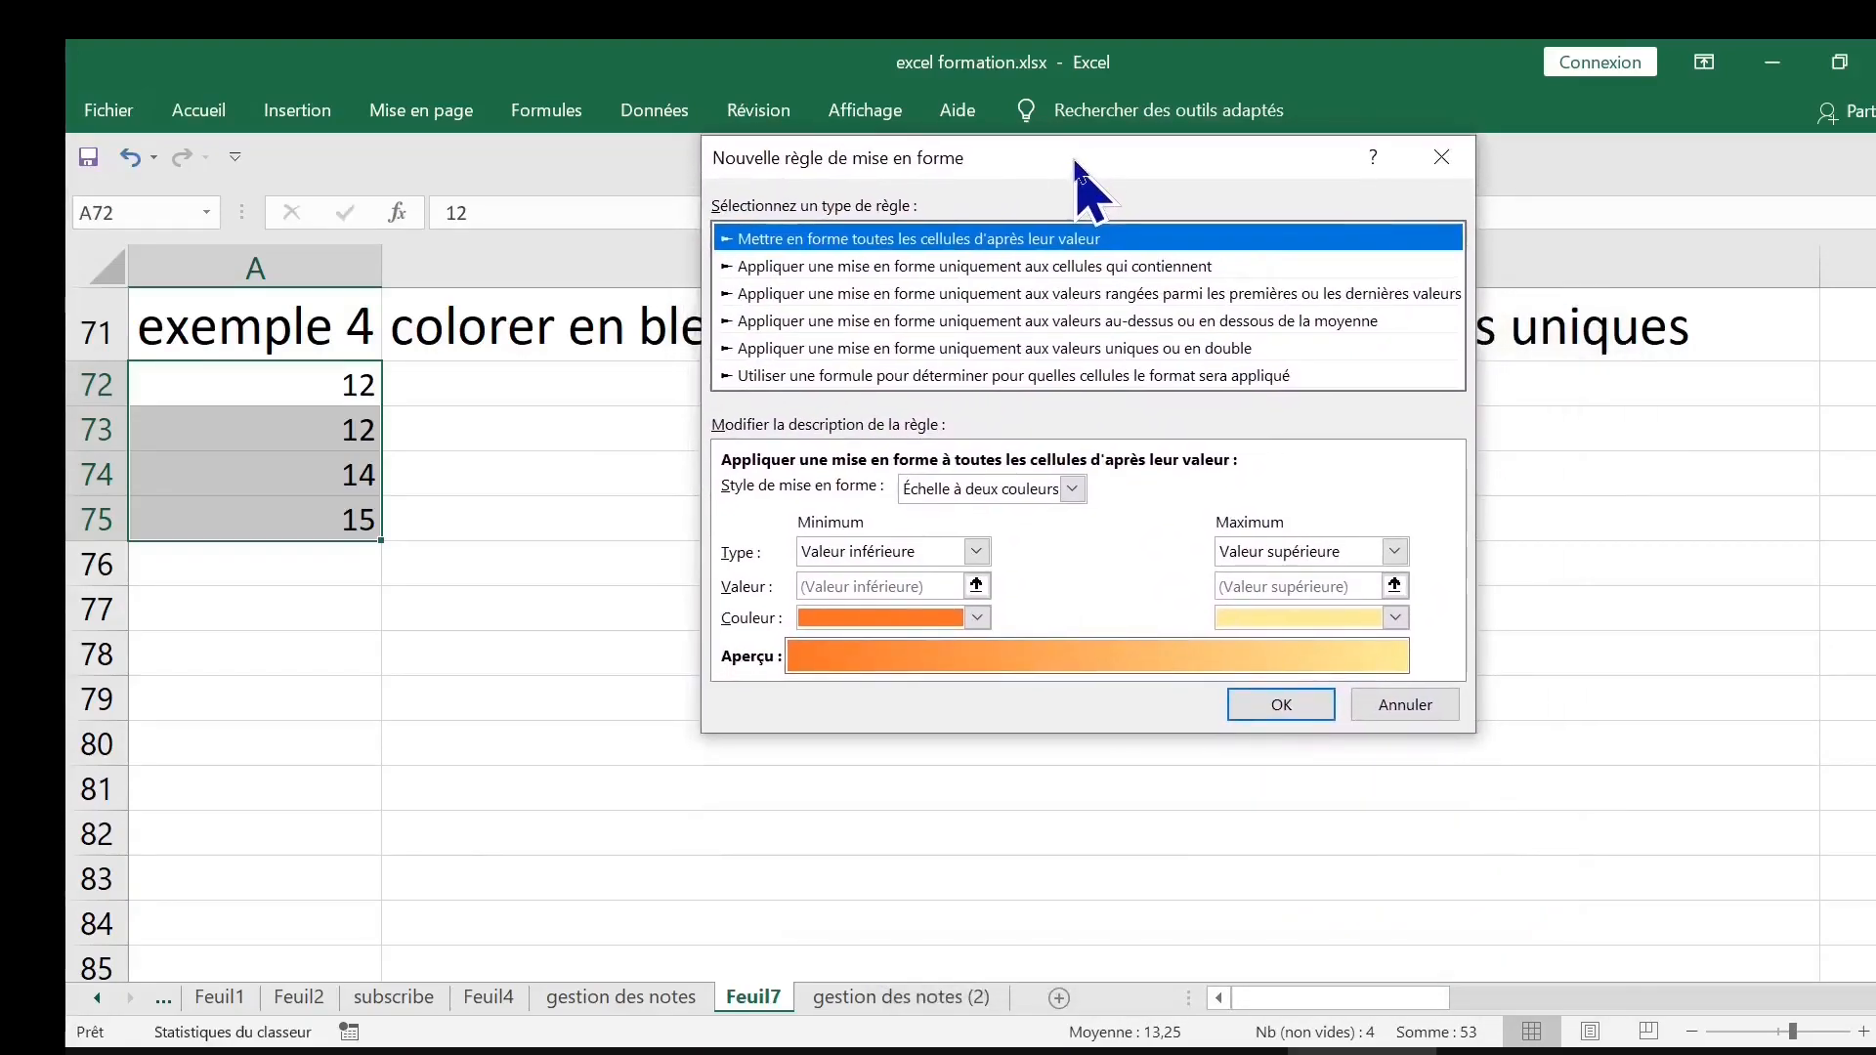
click(793, 349)
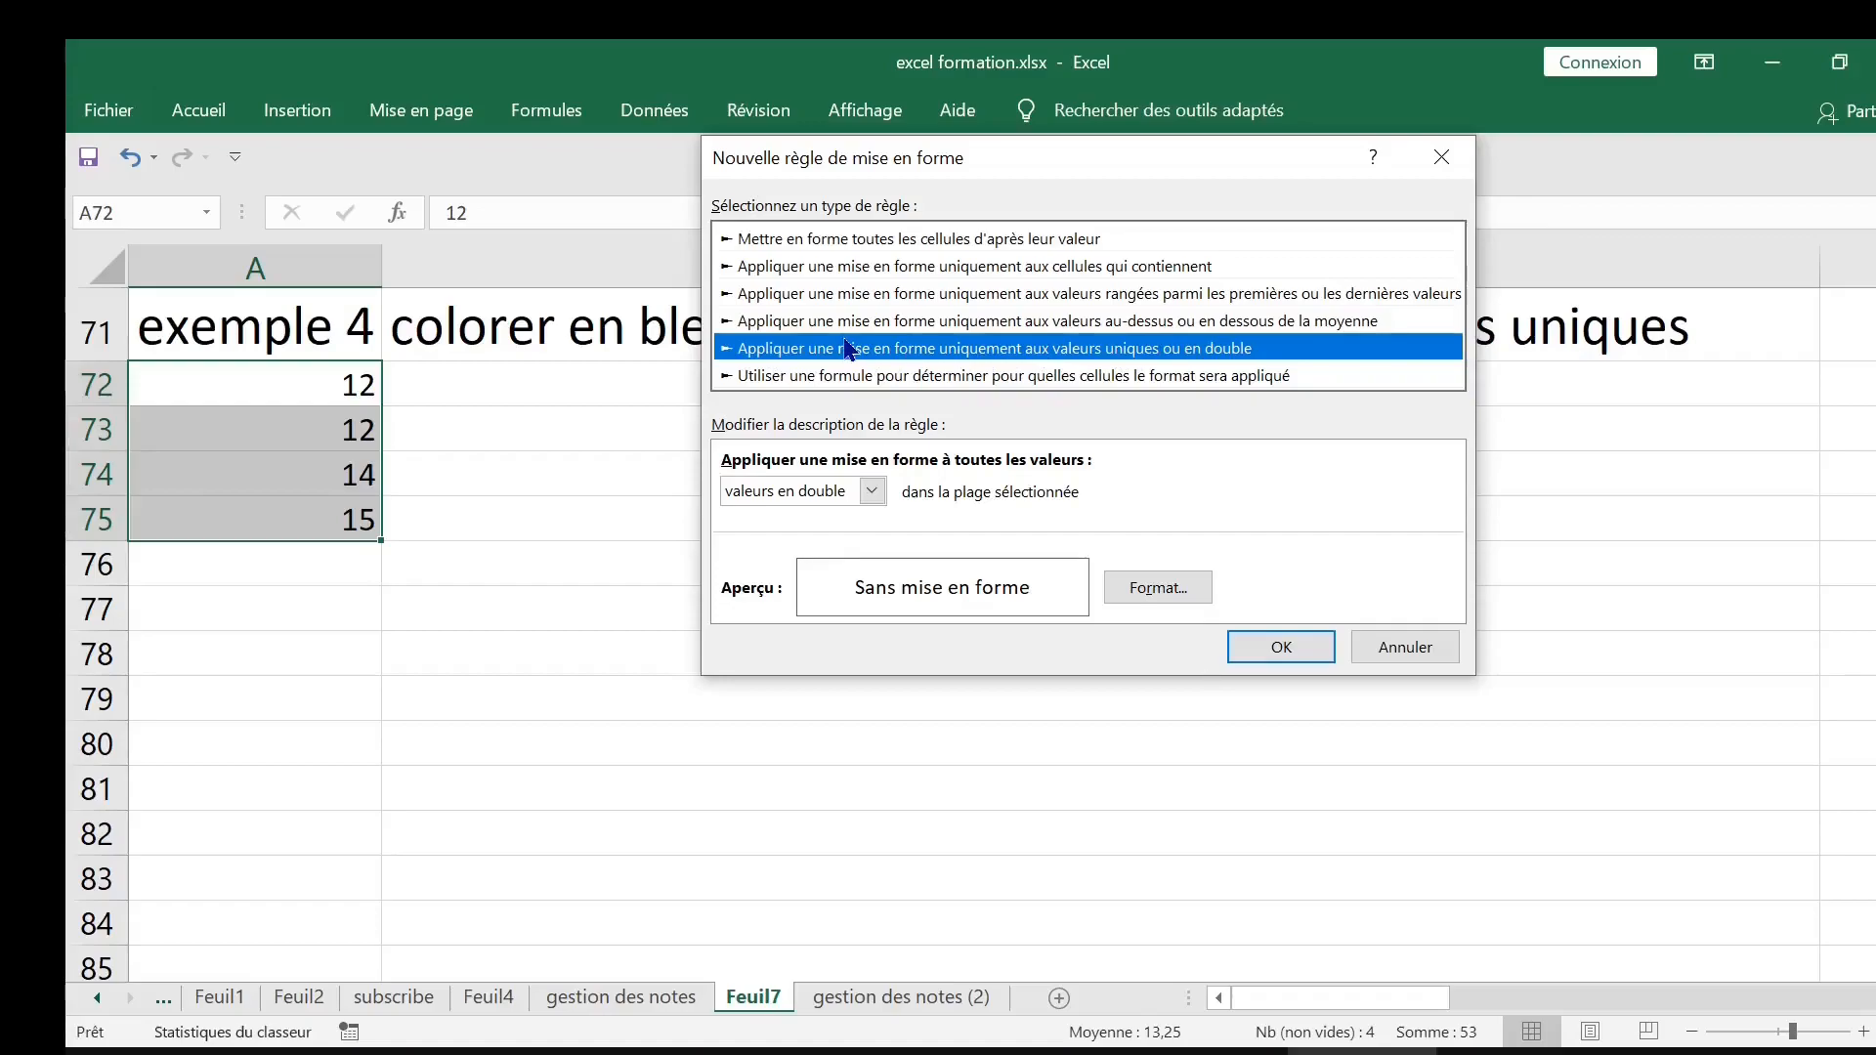
click(868, 492)
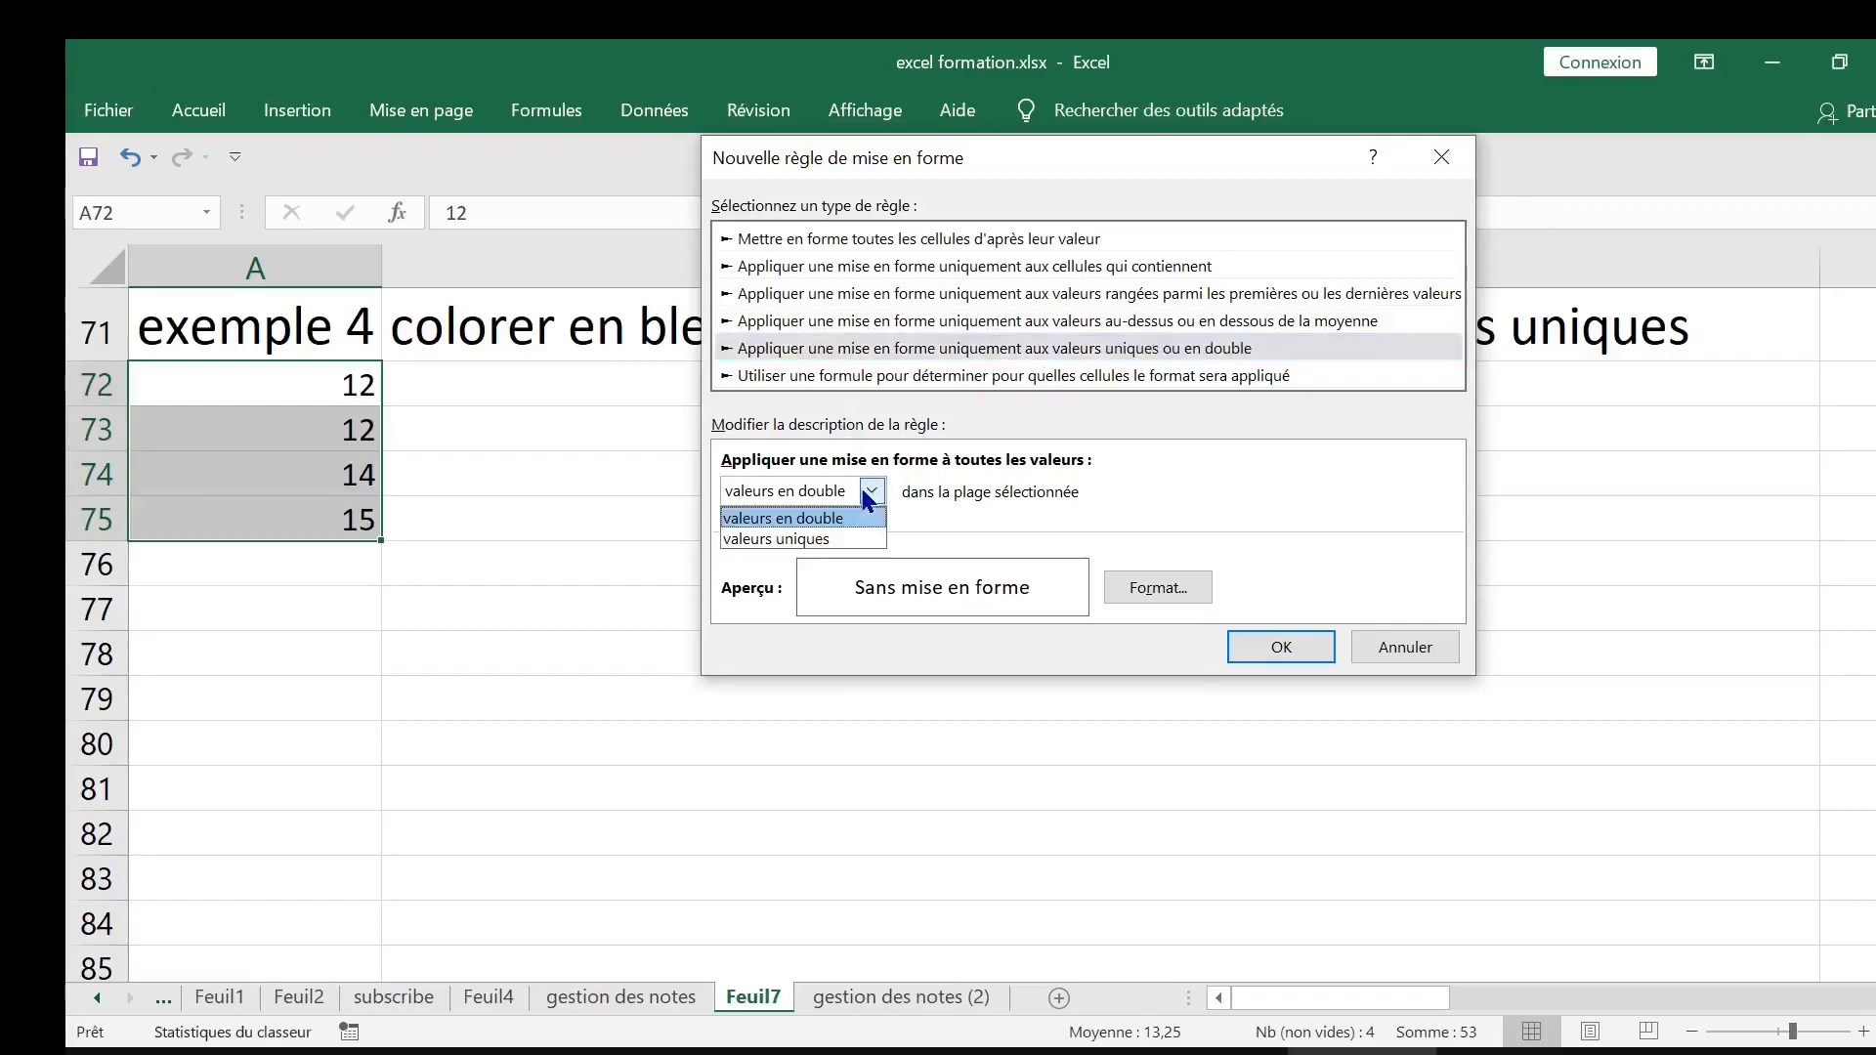
click(821, 538)
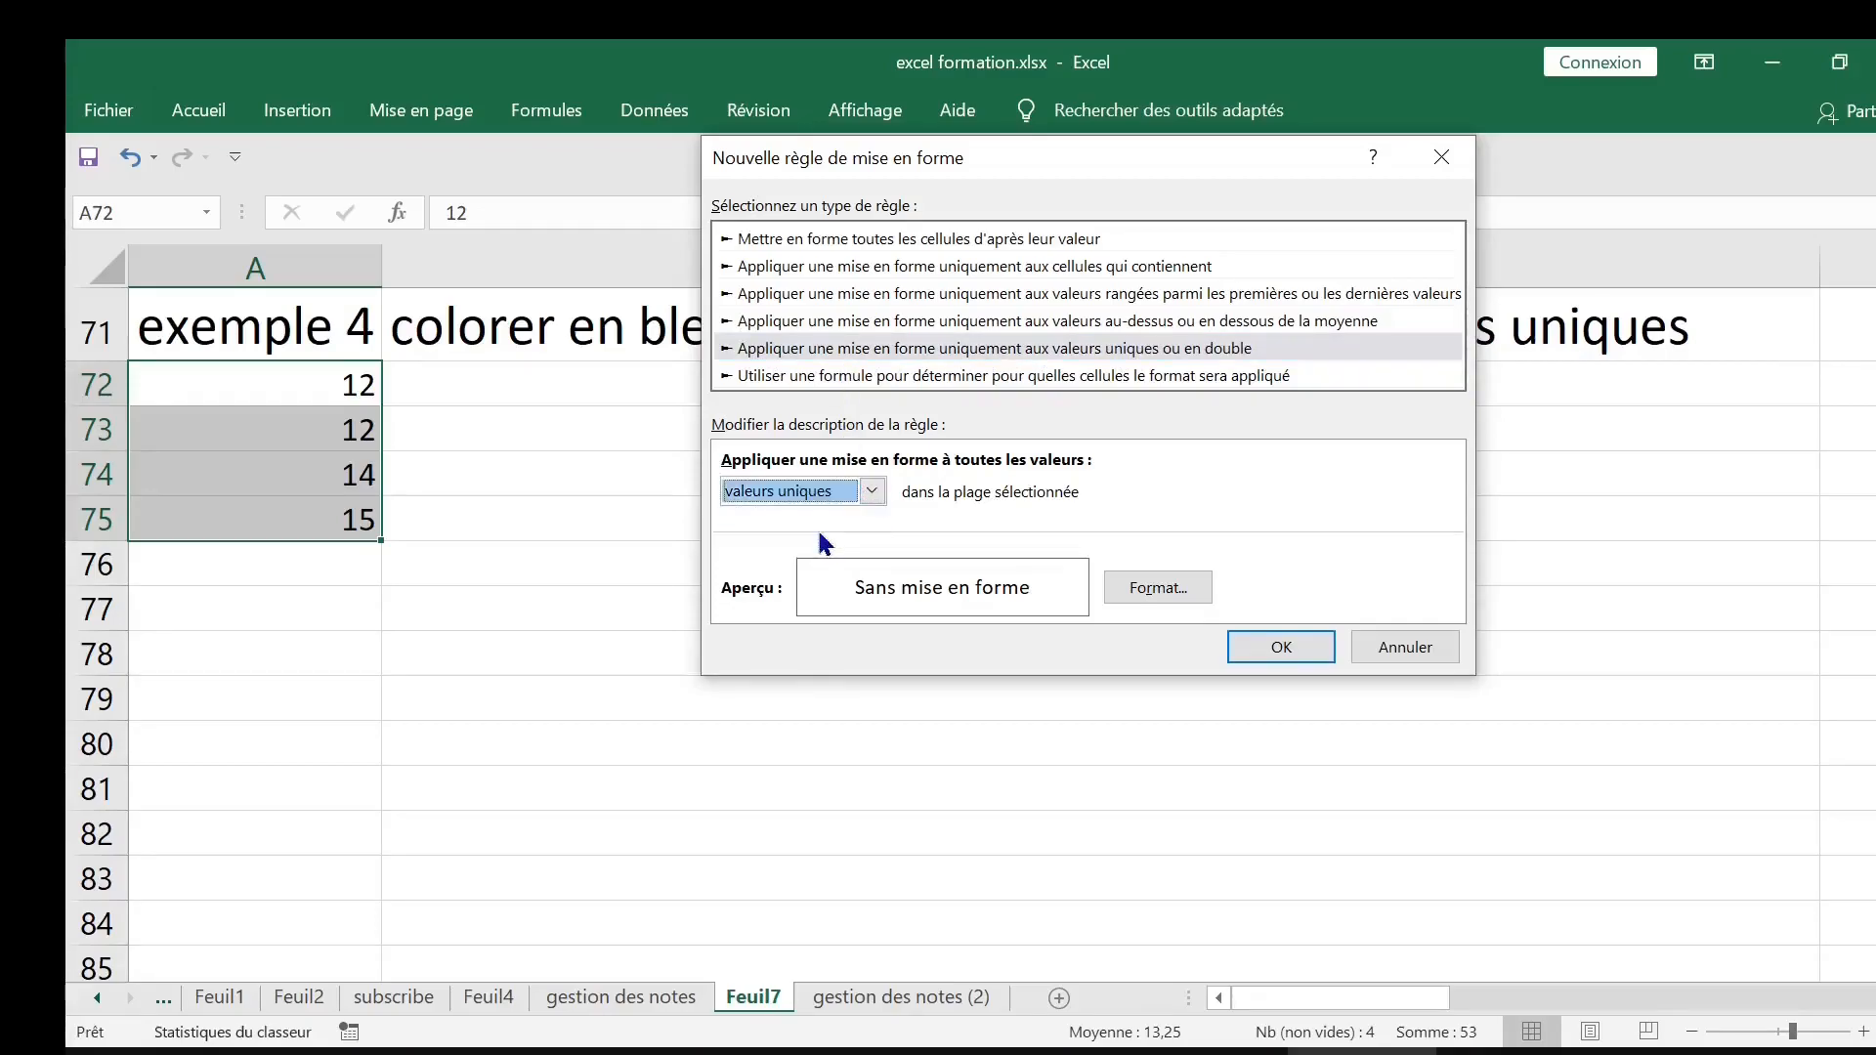
click(864, 488)
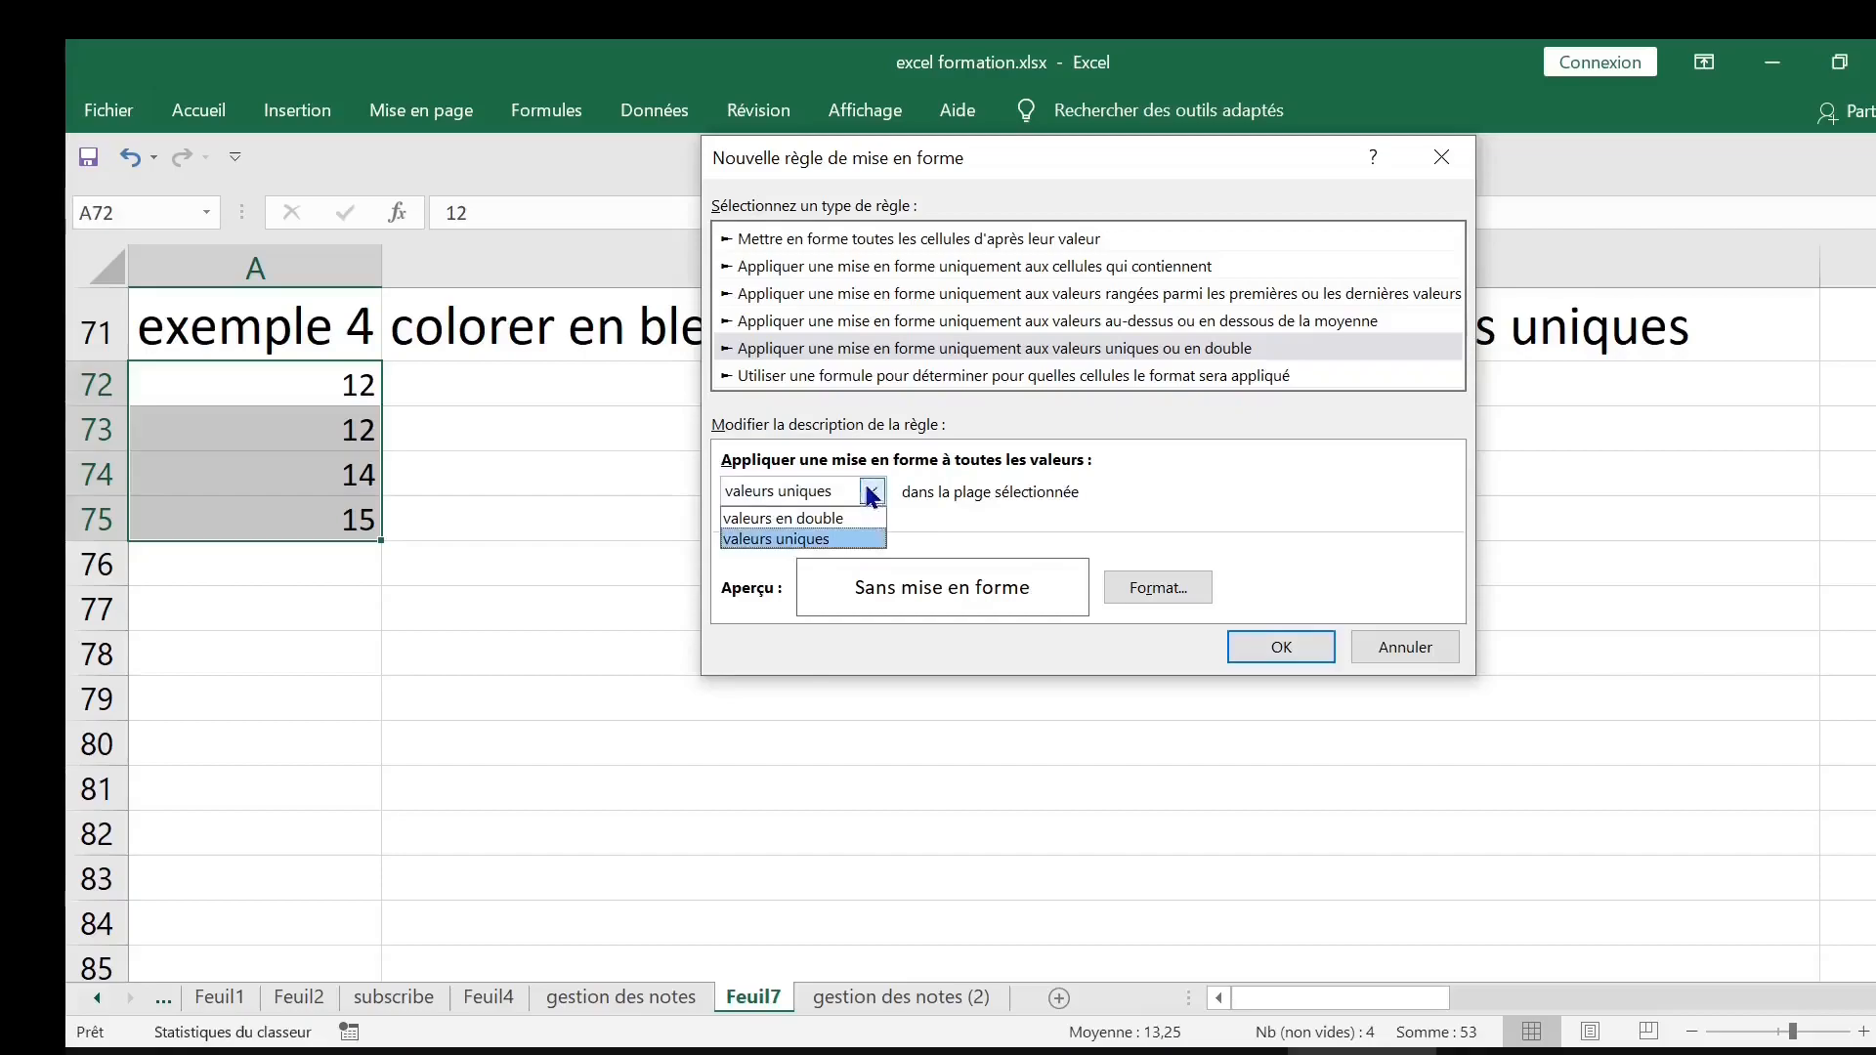
click(822, 536)
Set a blue fill as the format of the unique-values rule
drag(1036, 160, 1053, 211)
click(1175, 631)
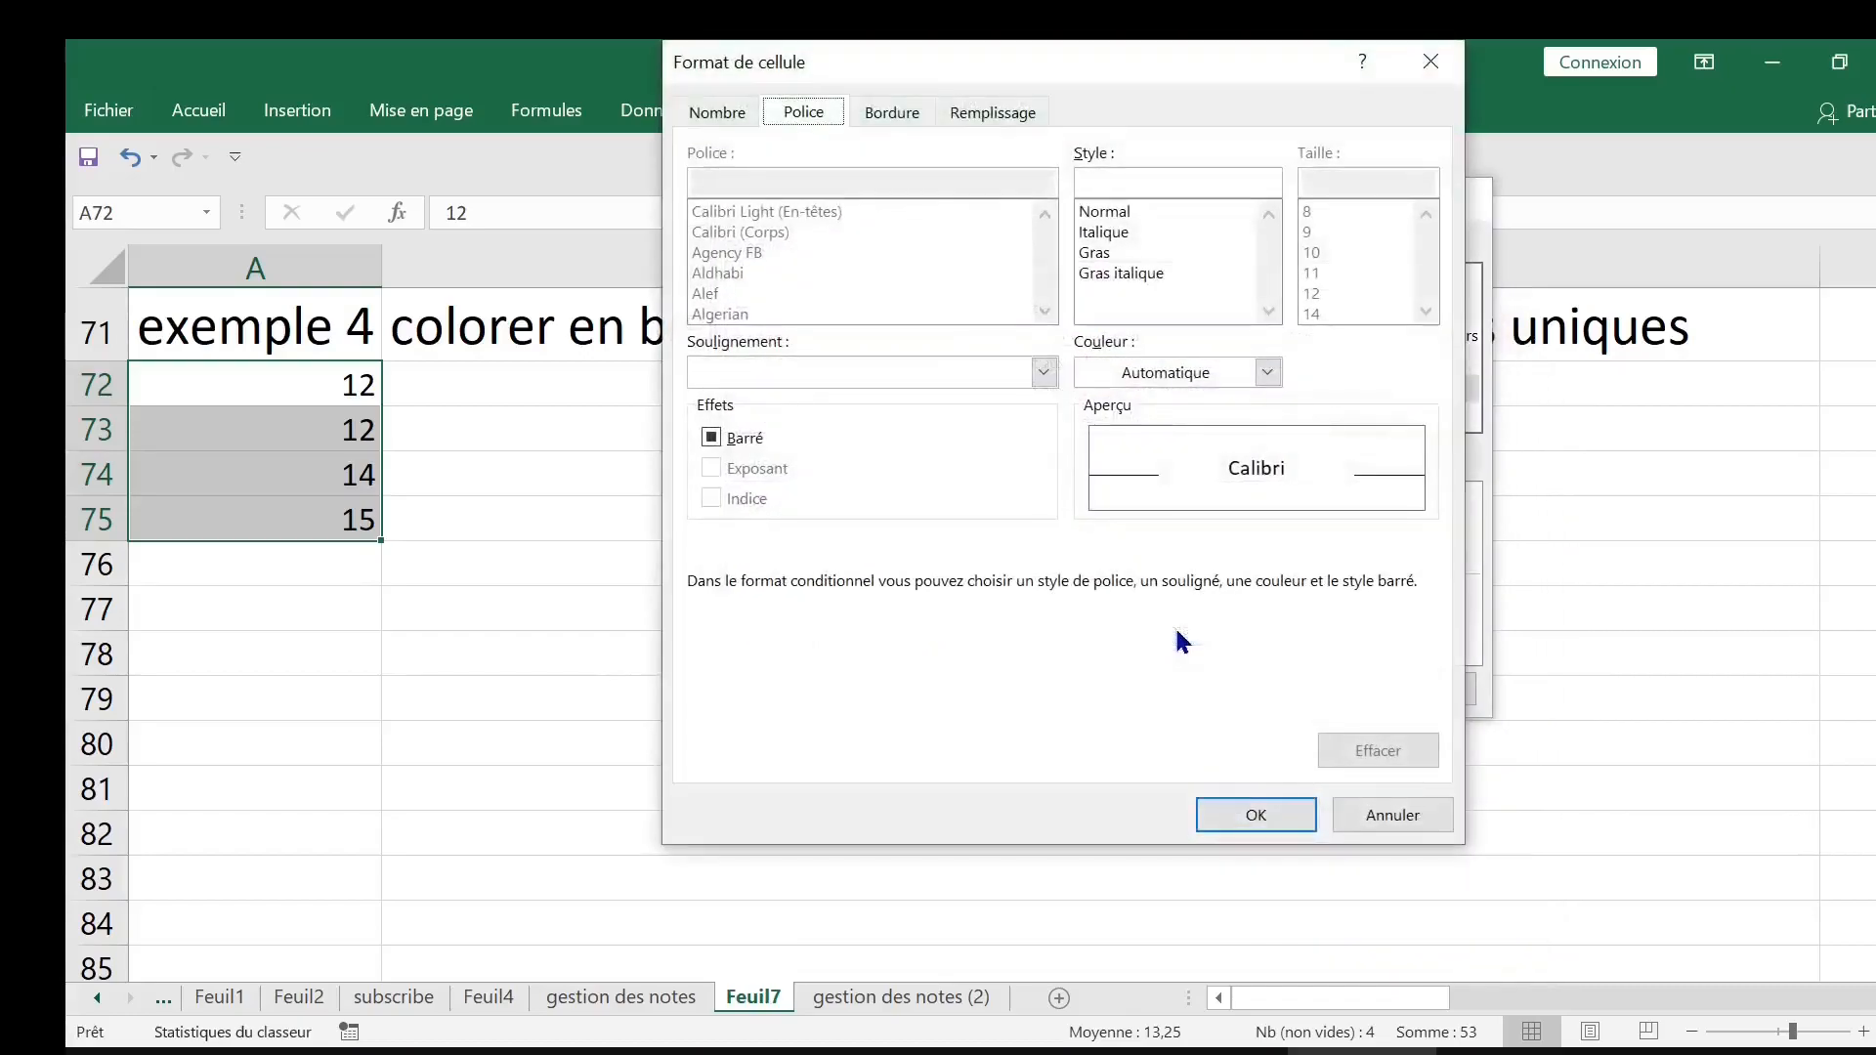
click(990, 118)
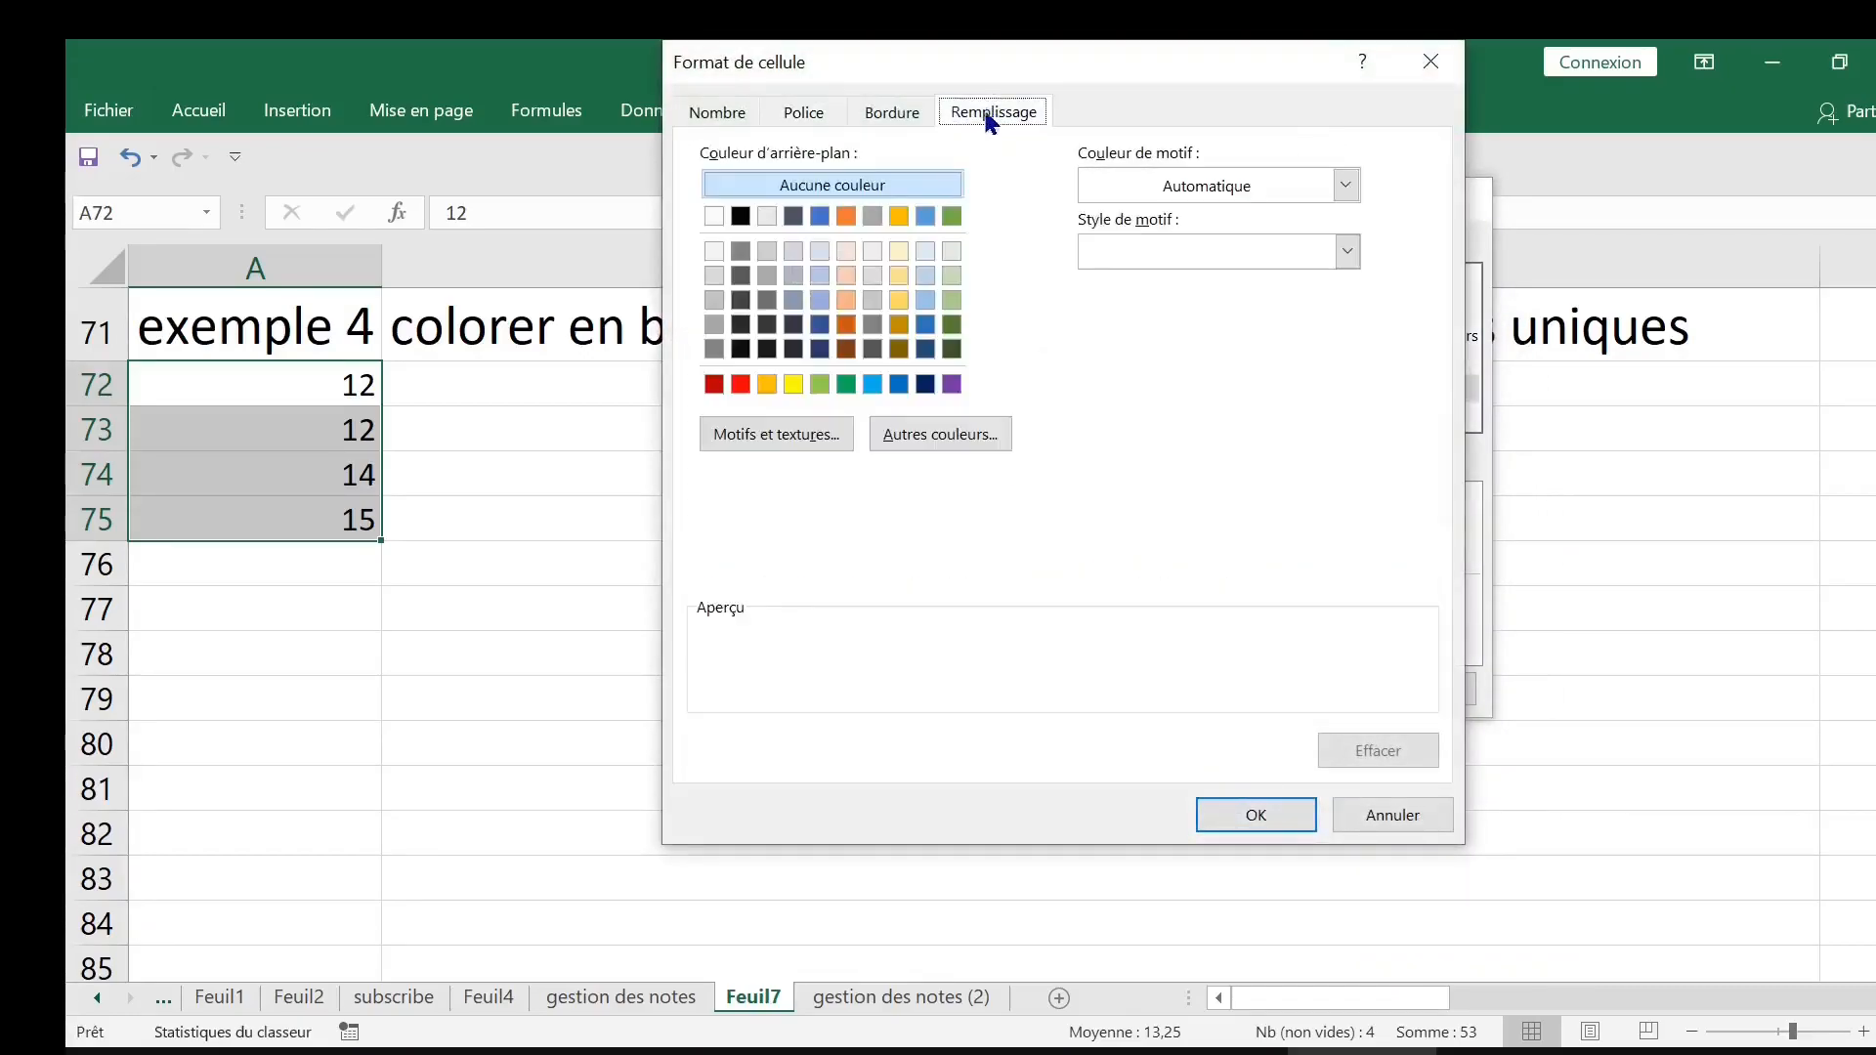
click(899, 386)
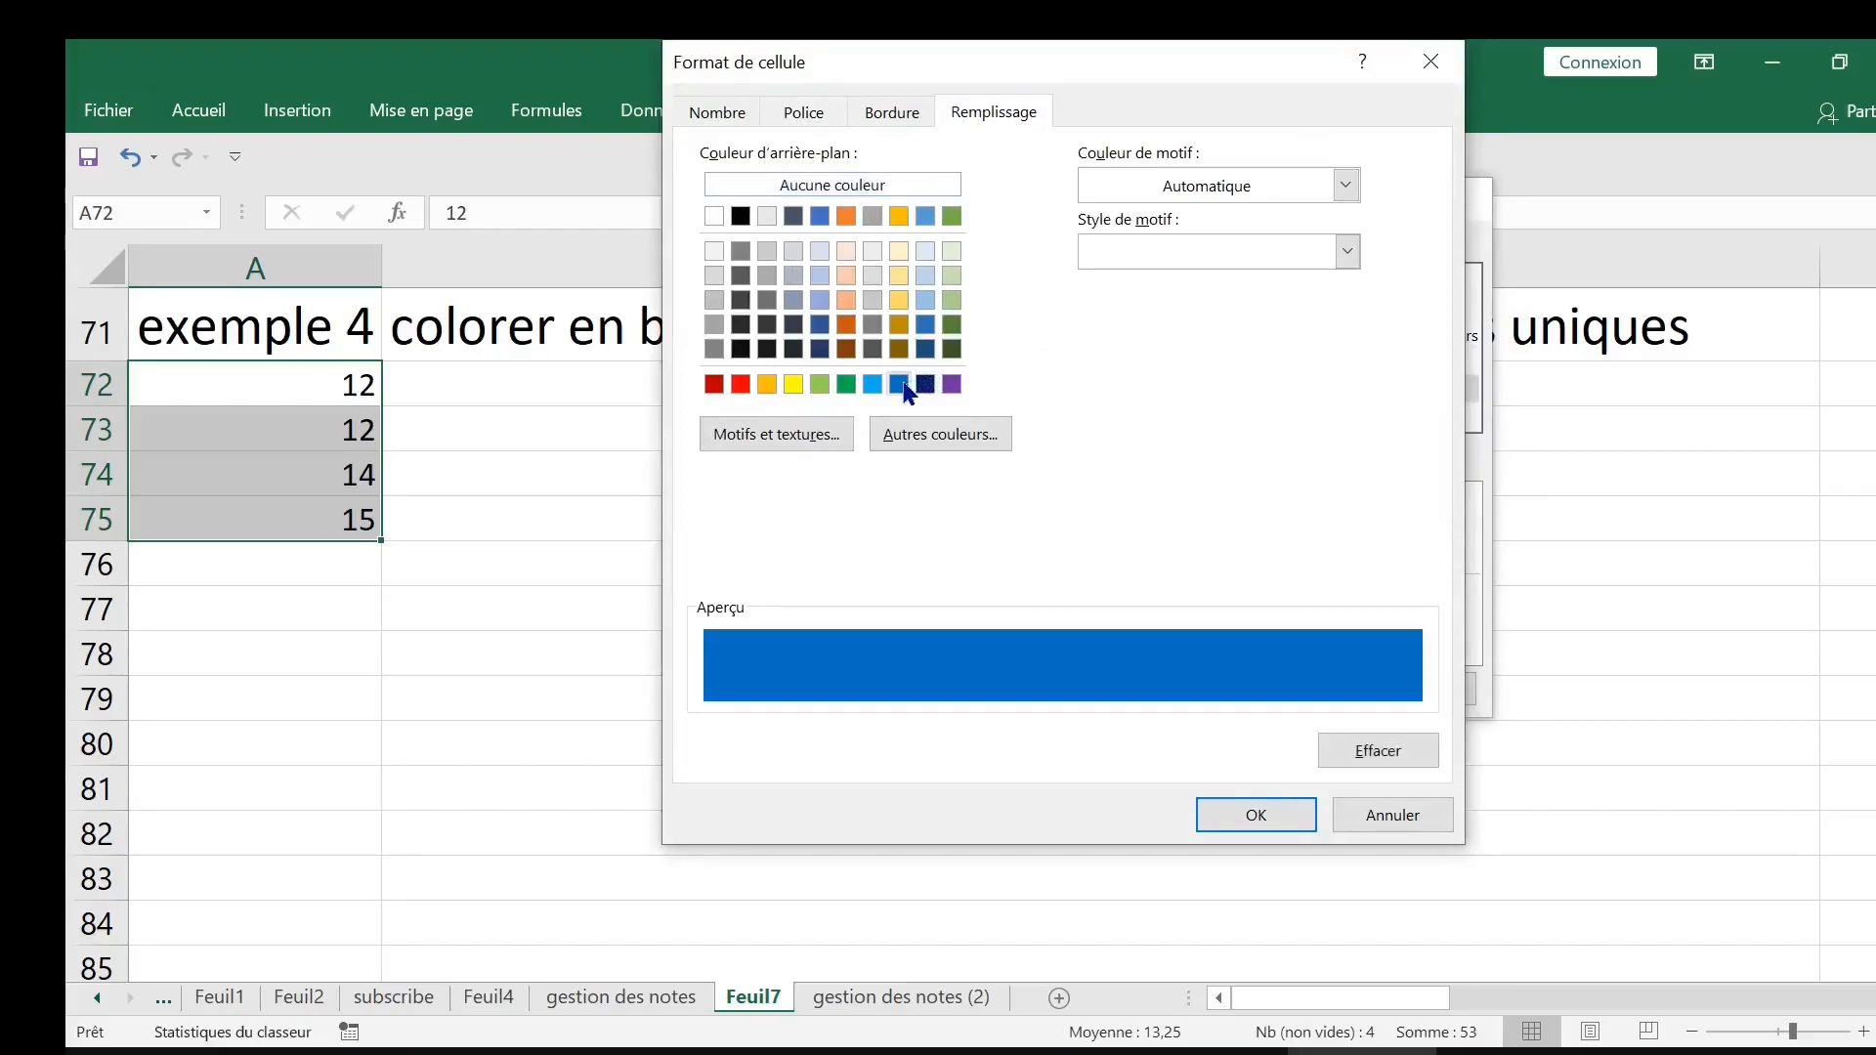
click(1256, 817)
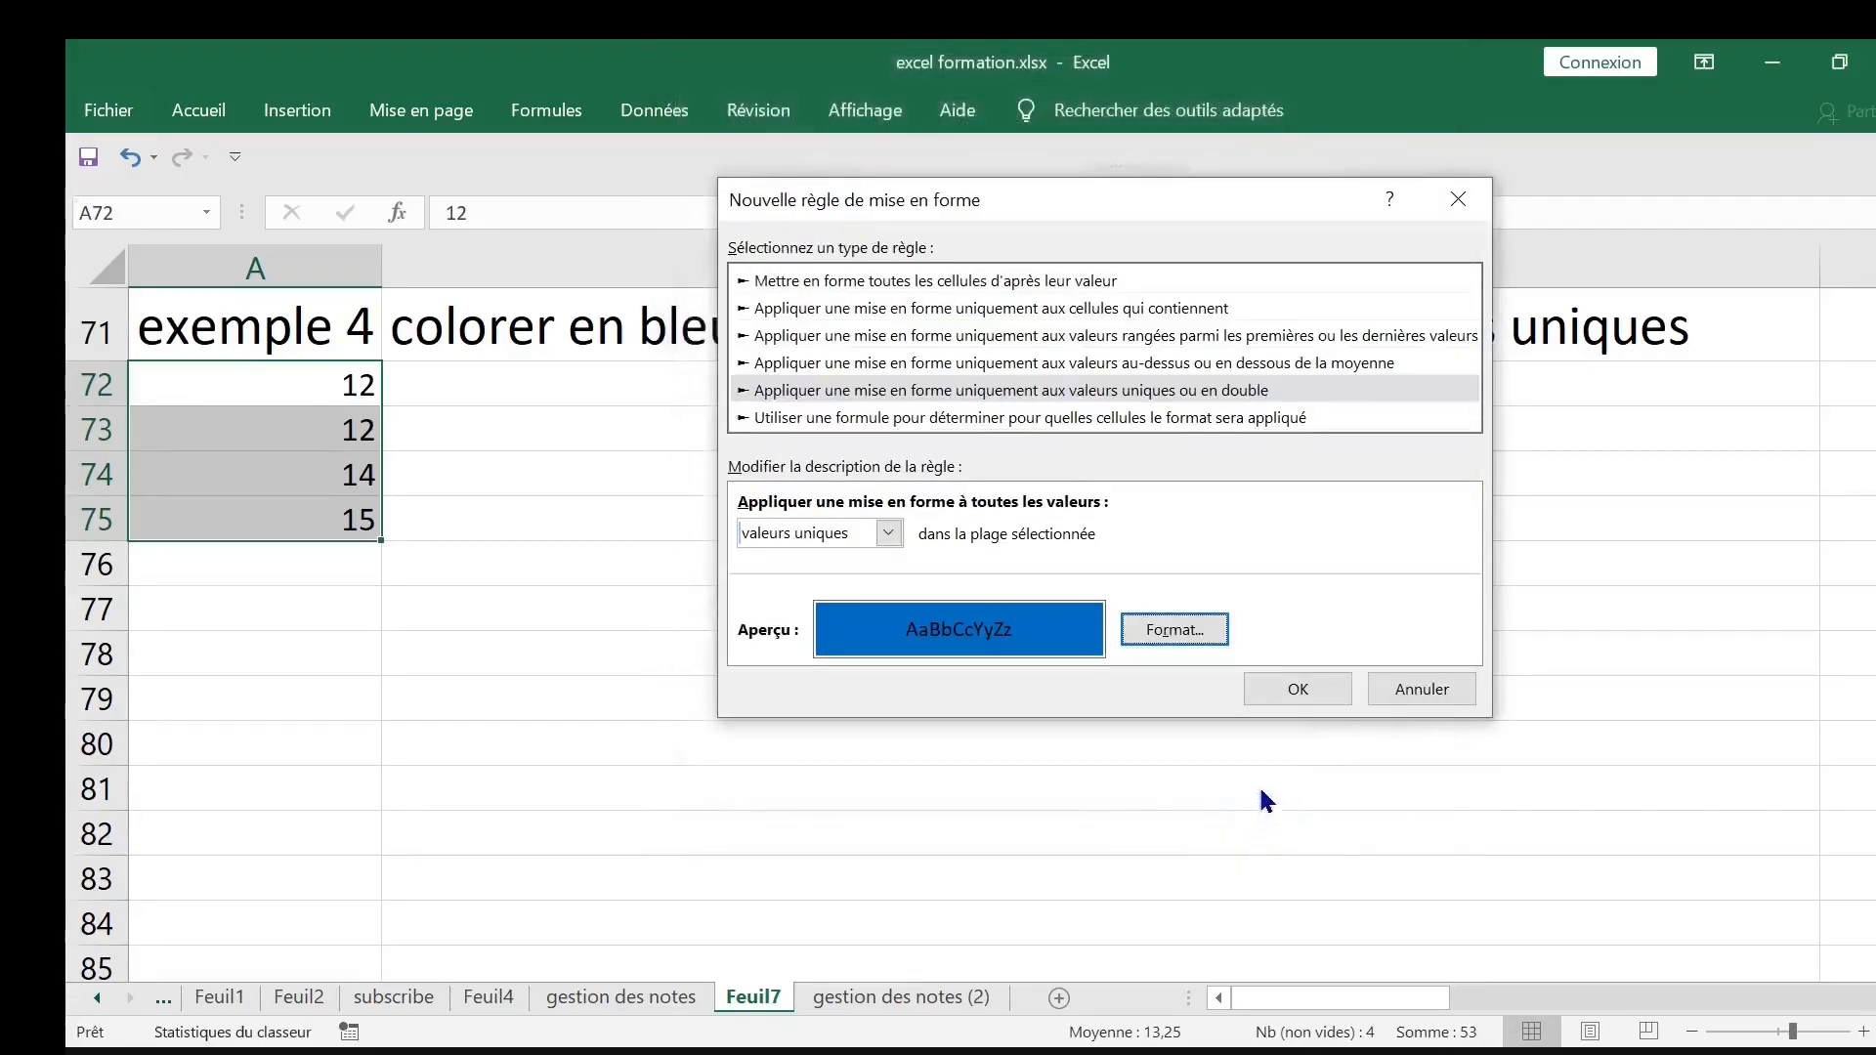
Apply the blue unique-values rule to A72:A75 and check the formatted cells
click(1305, 691)
click(1067, 522)
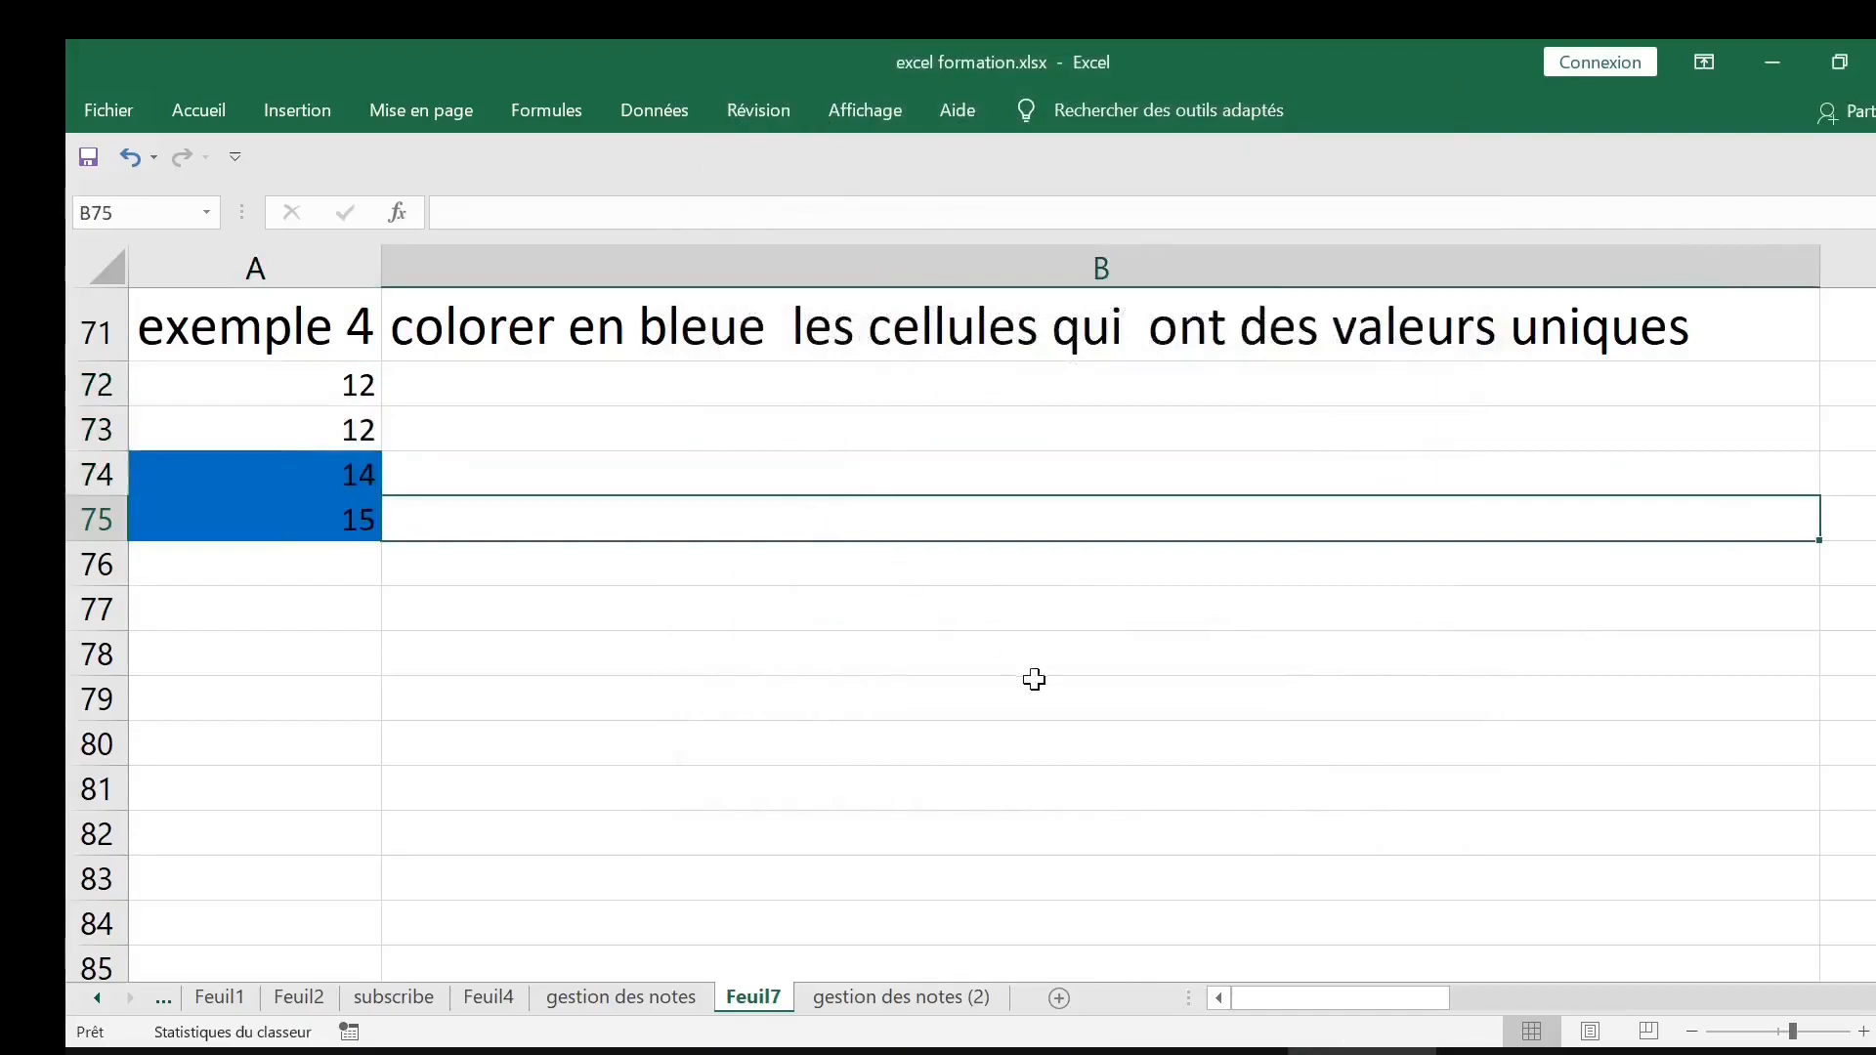
click(272, 479)
click(314, 561)
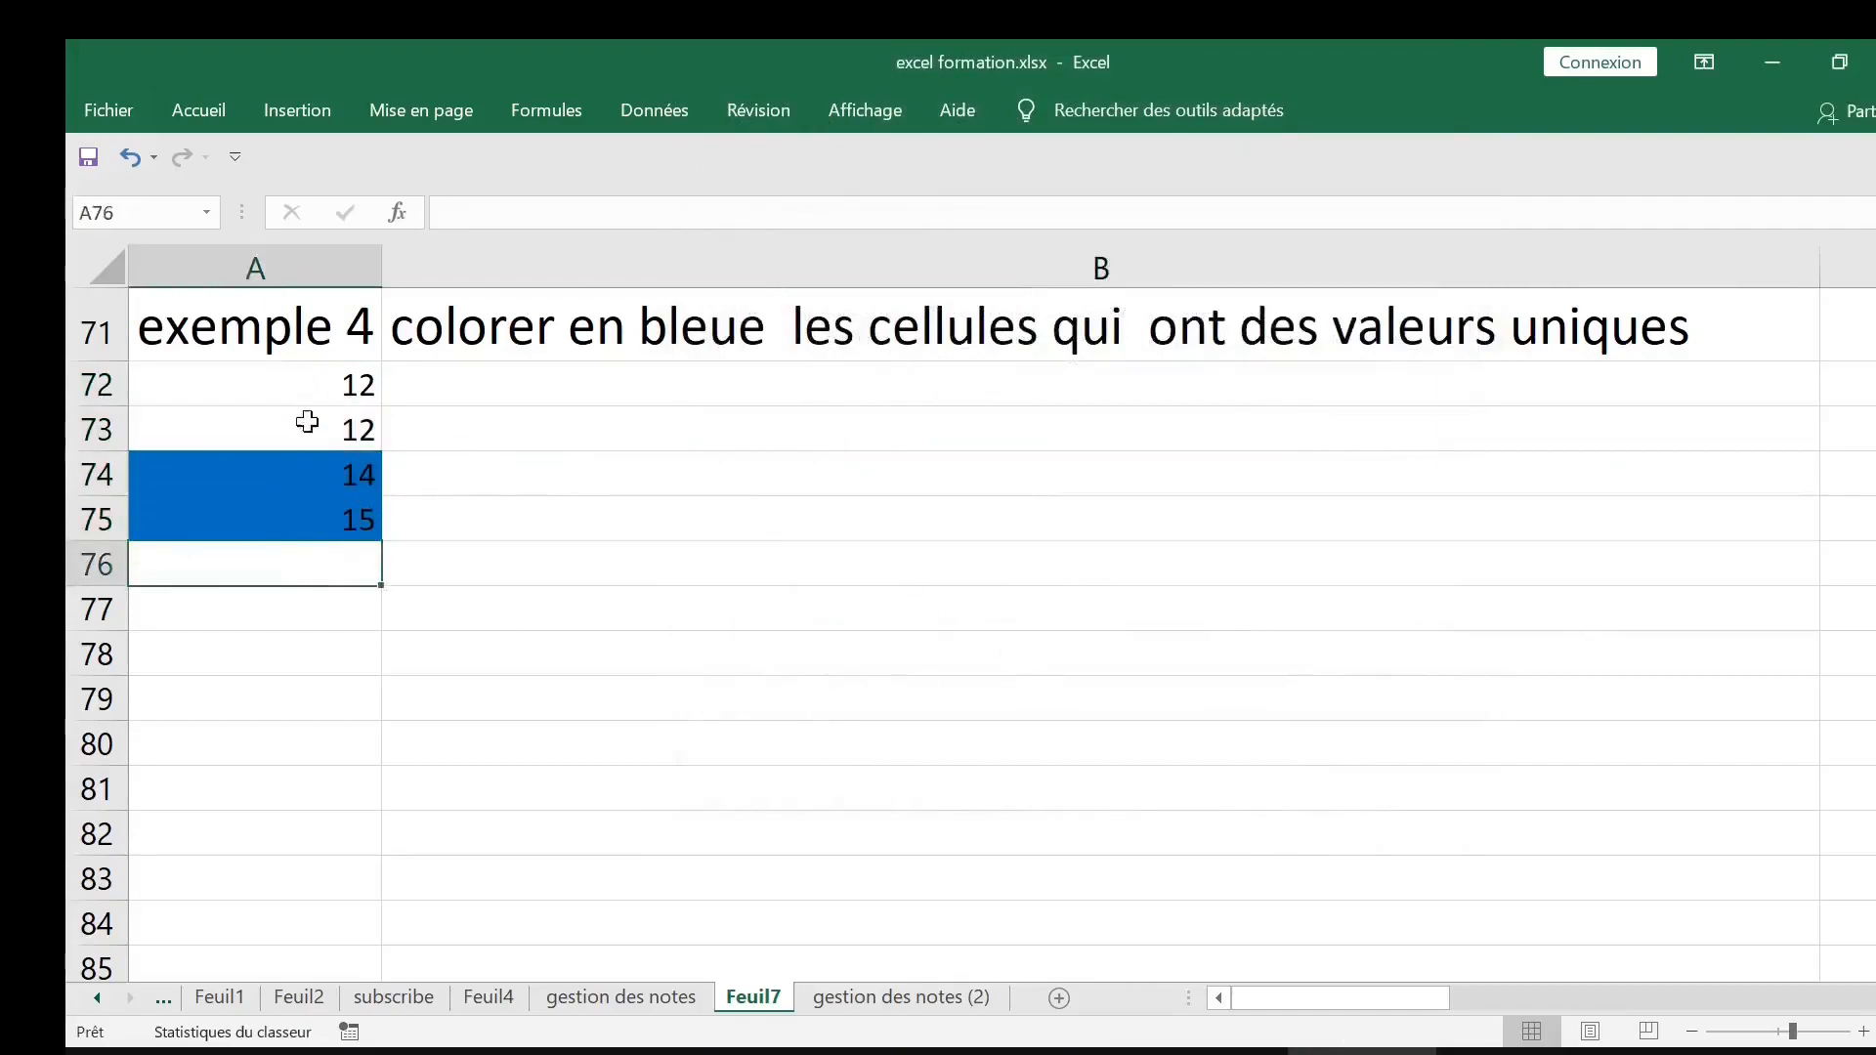
Open the unique-values rule of A72:A75 for editing from the conditional formatting rules manager
drag(281, 381, 278, 504)
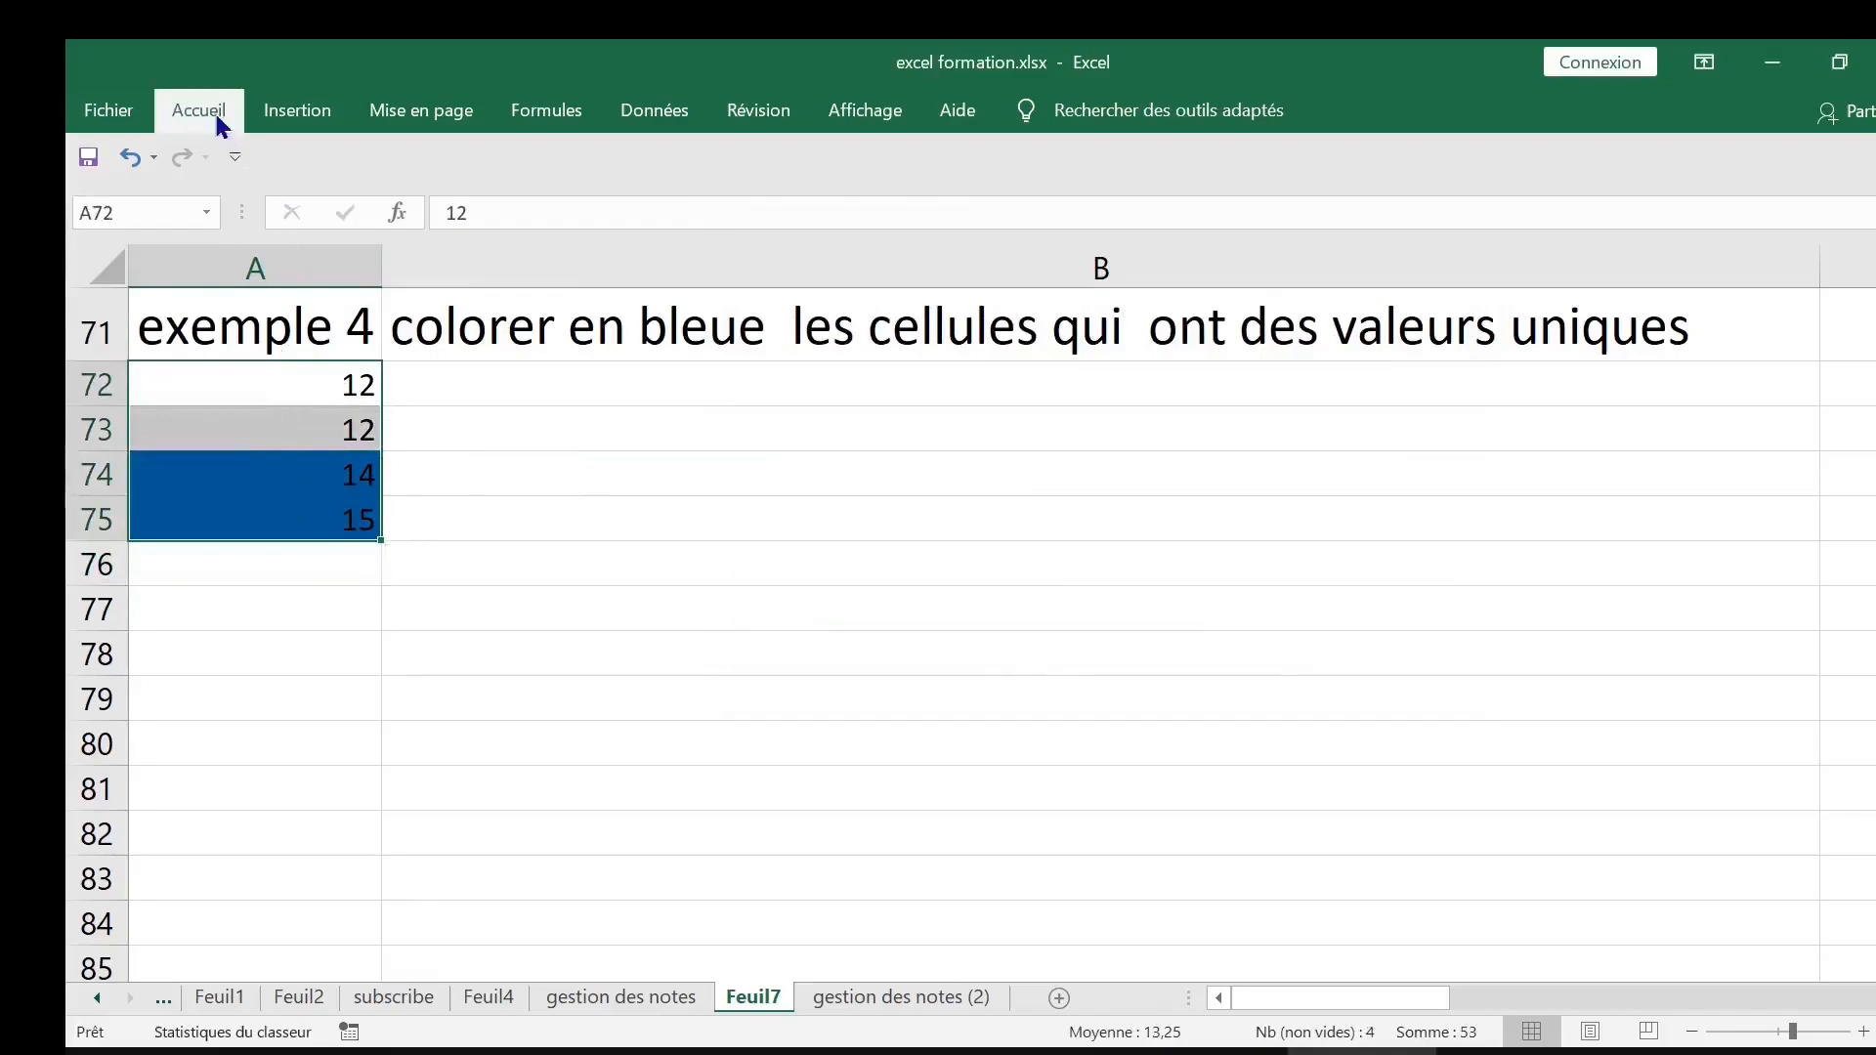
click(218, 120)
click(1109, 222)
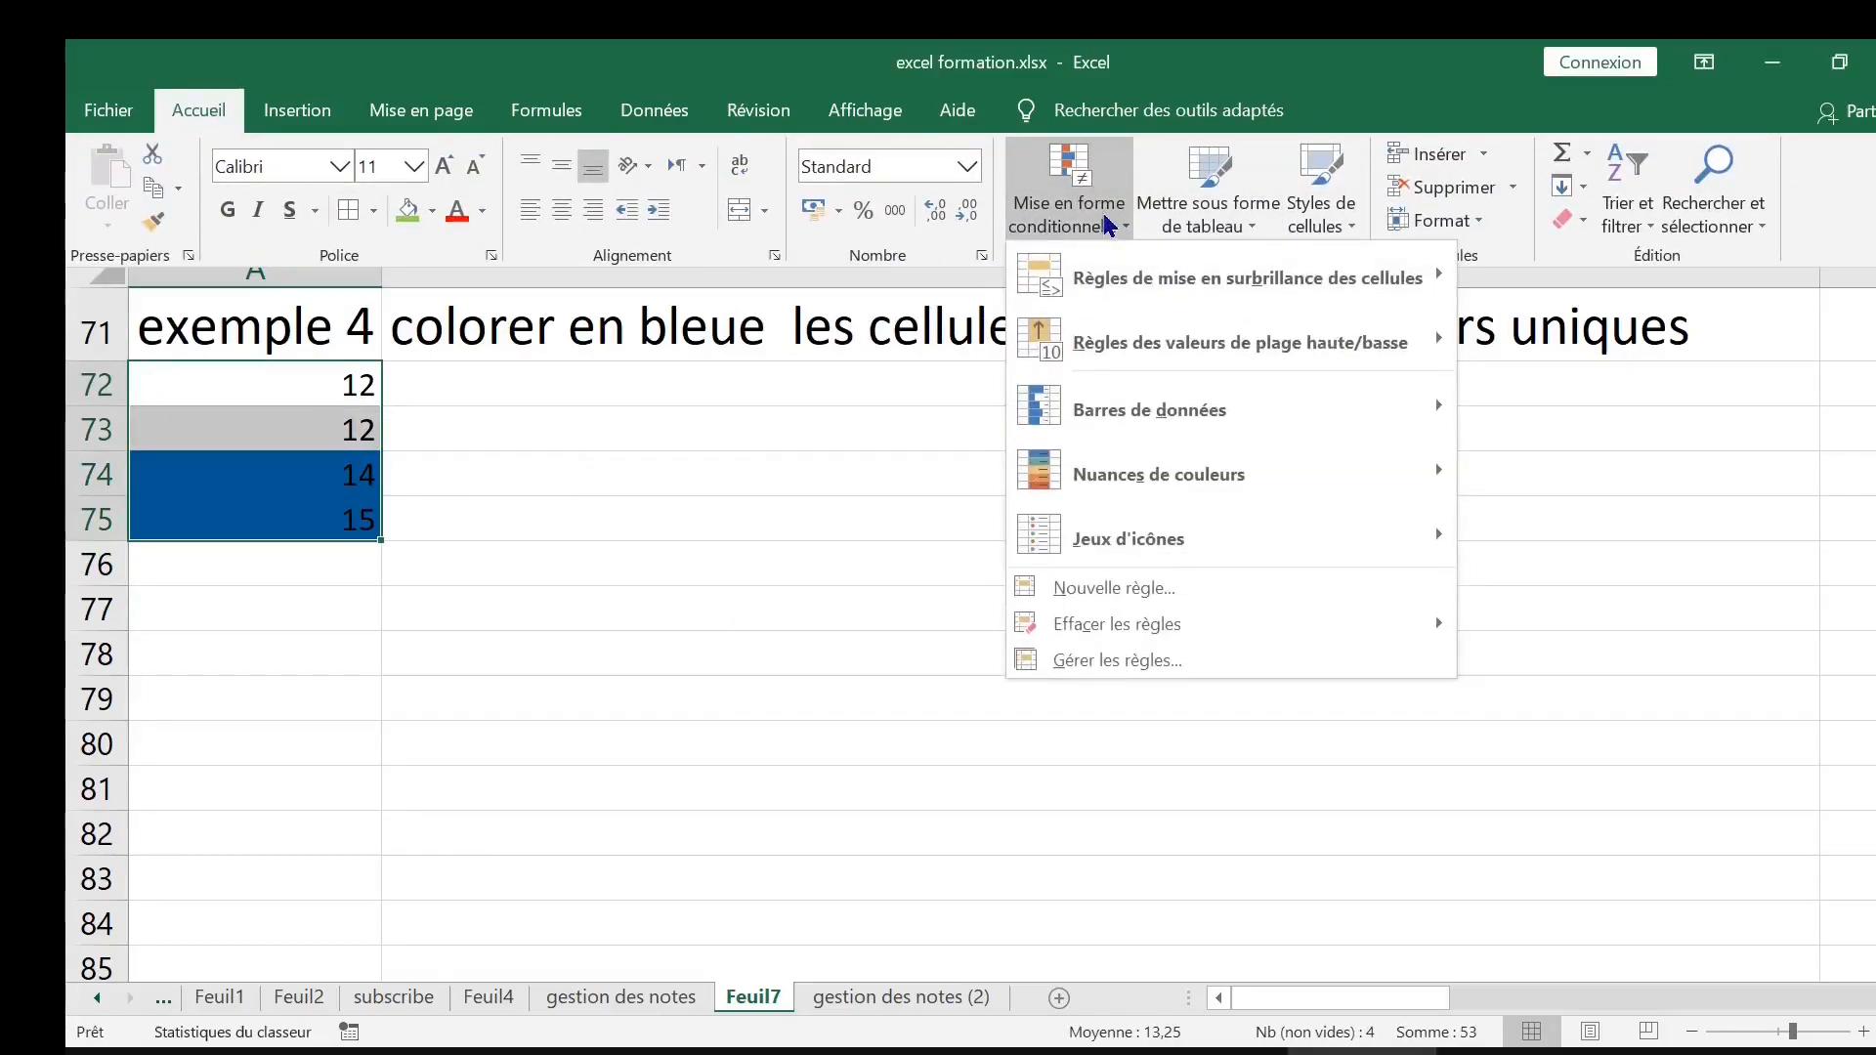
click(1161, 661)
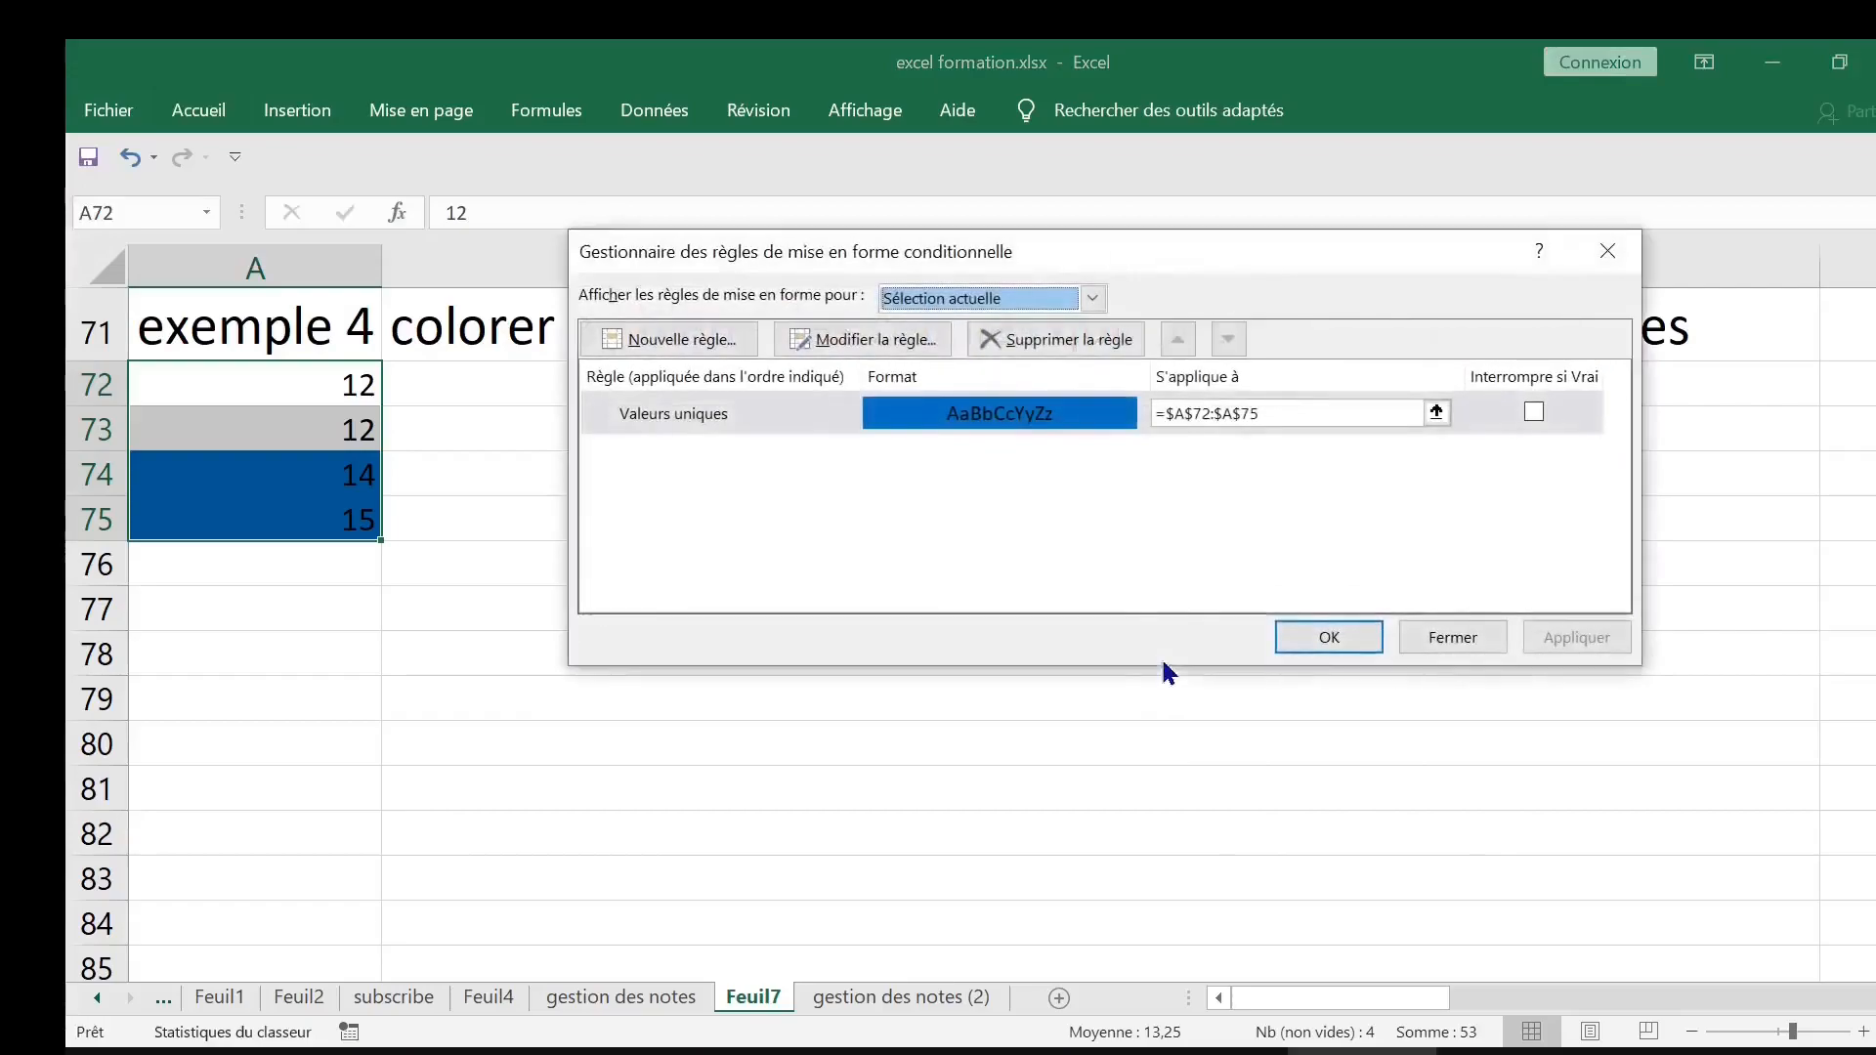
click(832, 423)
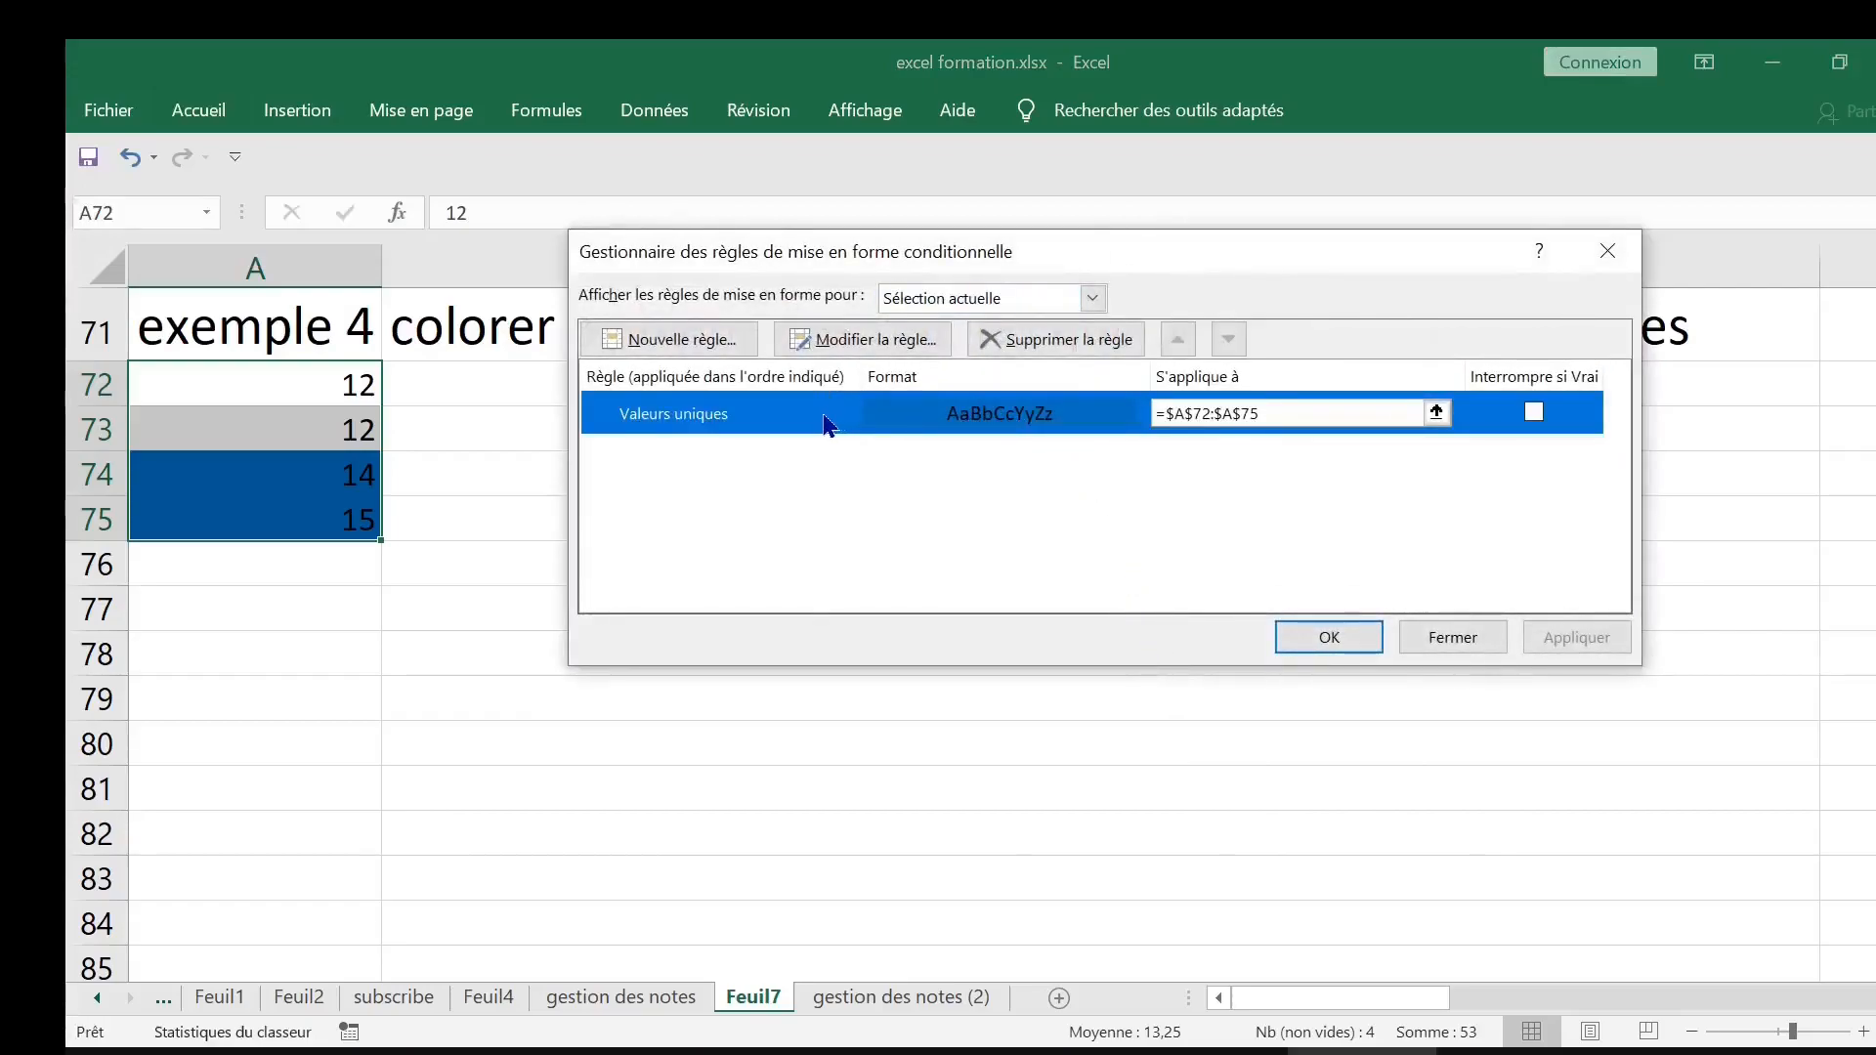
double_click(819, 422)
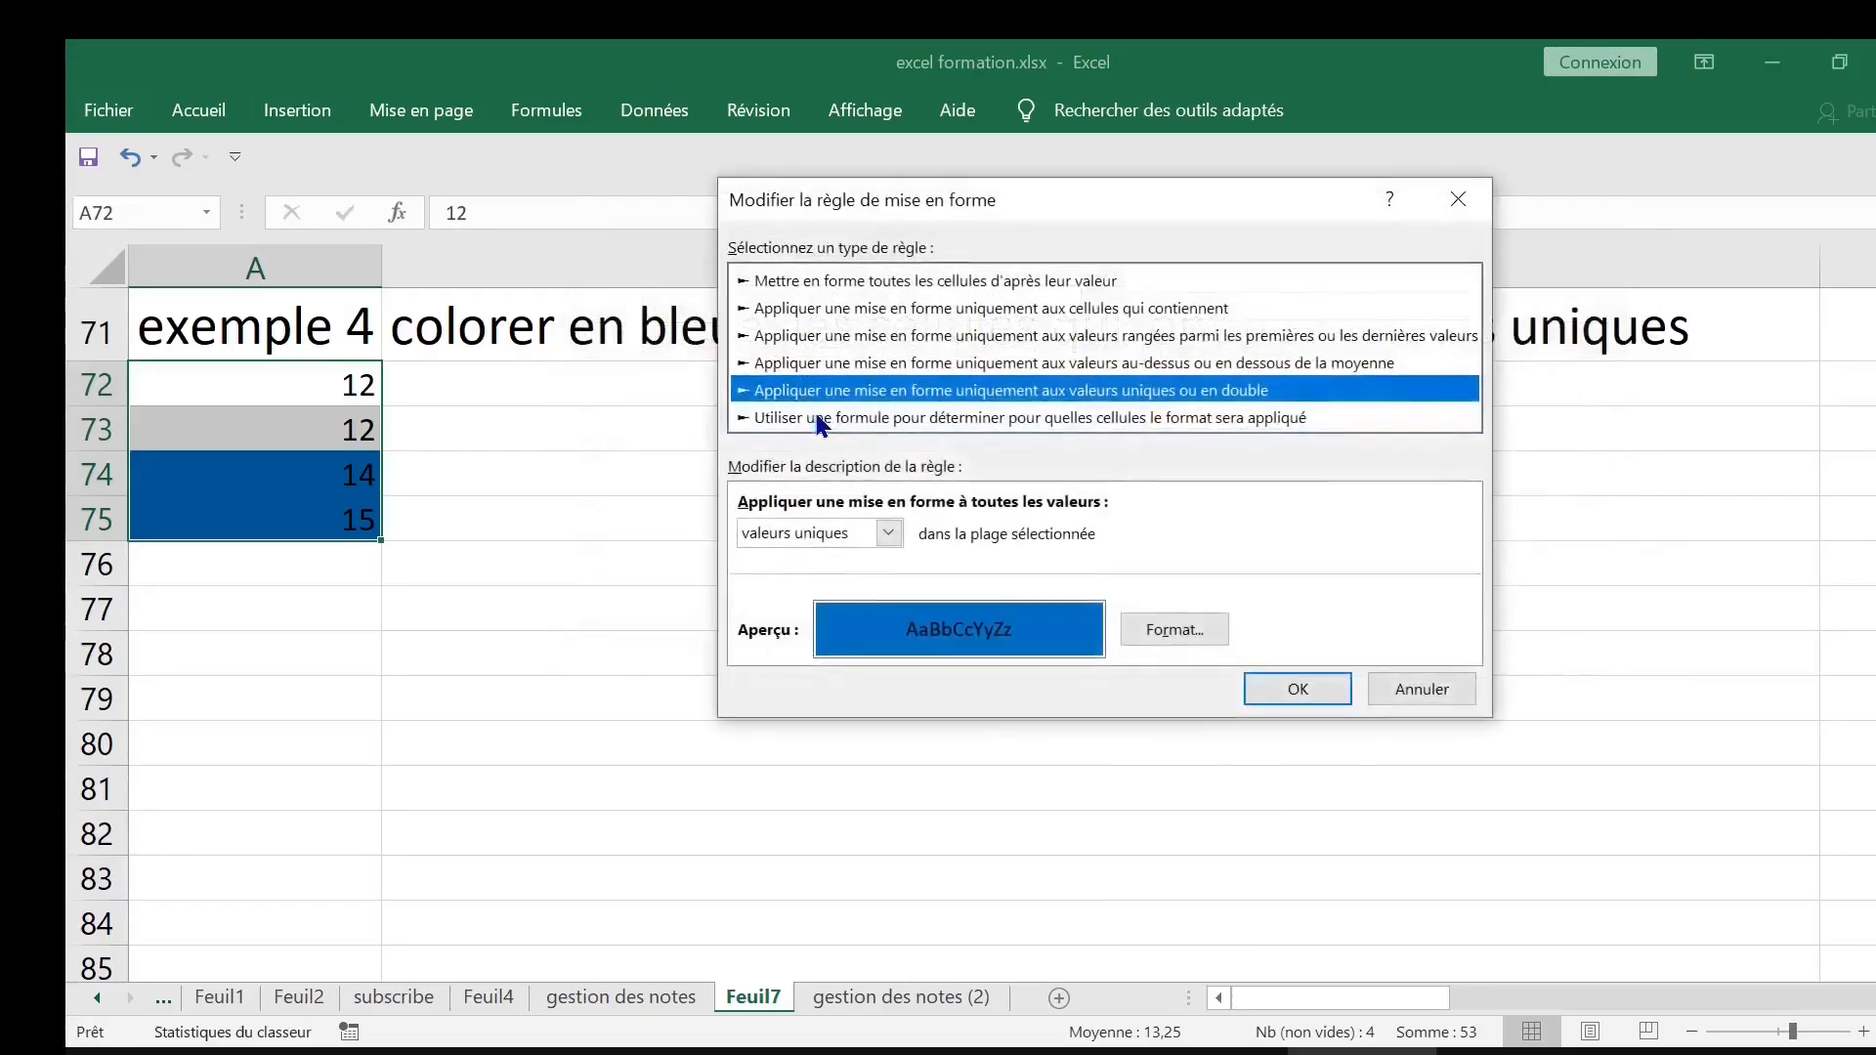
Set the font colour of the unique-values rule to yellow and apply the modified rule to A72:A75
click(1166, 630)
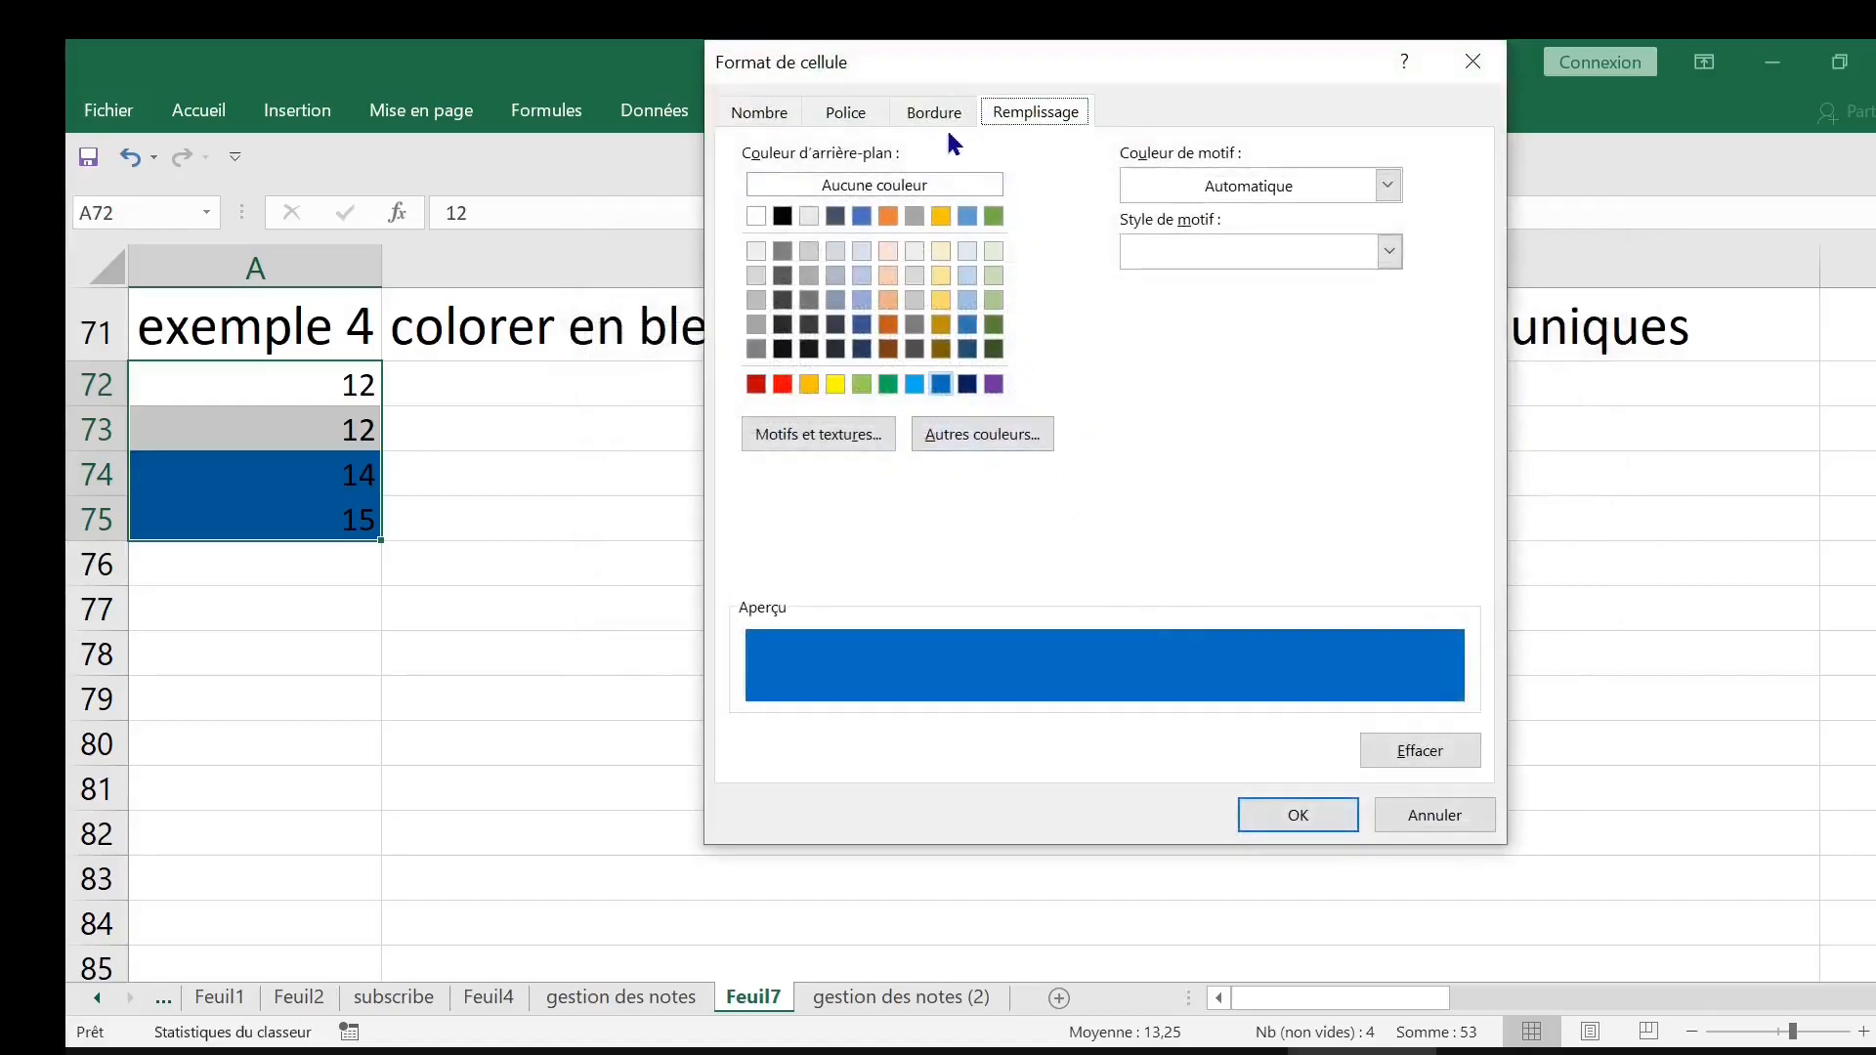
click(844, 116)
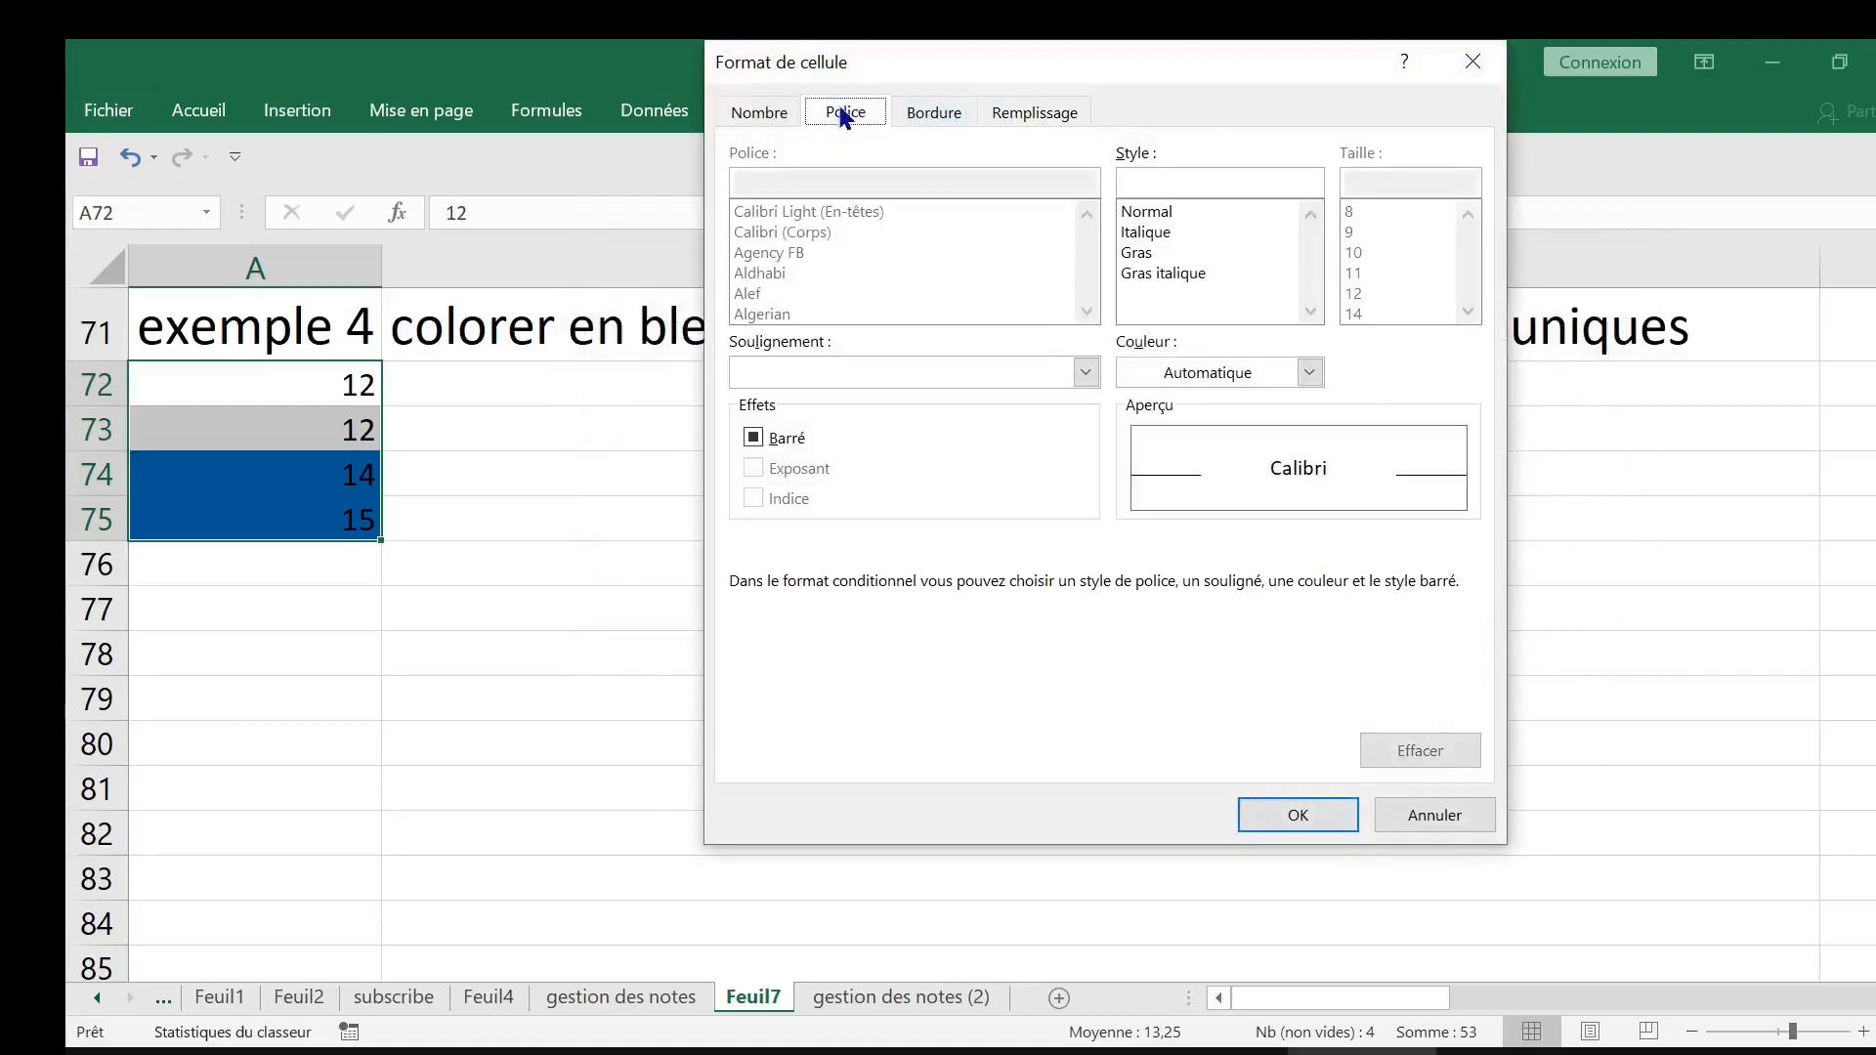
click(1247, 372)
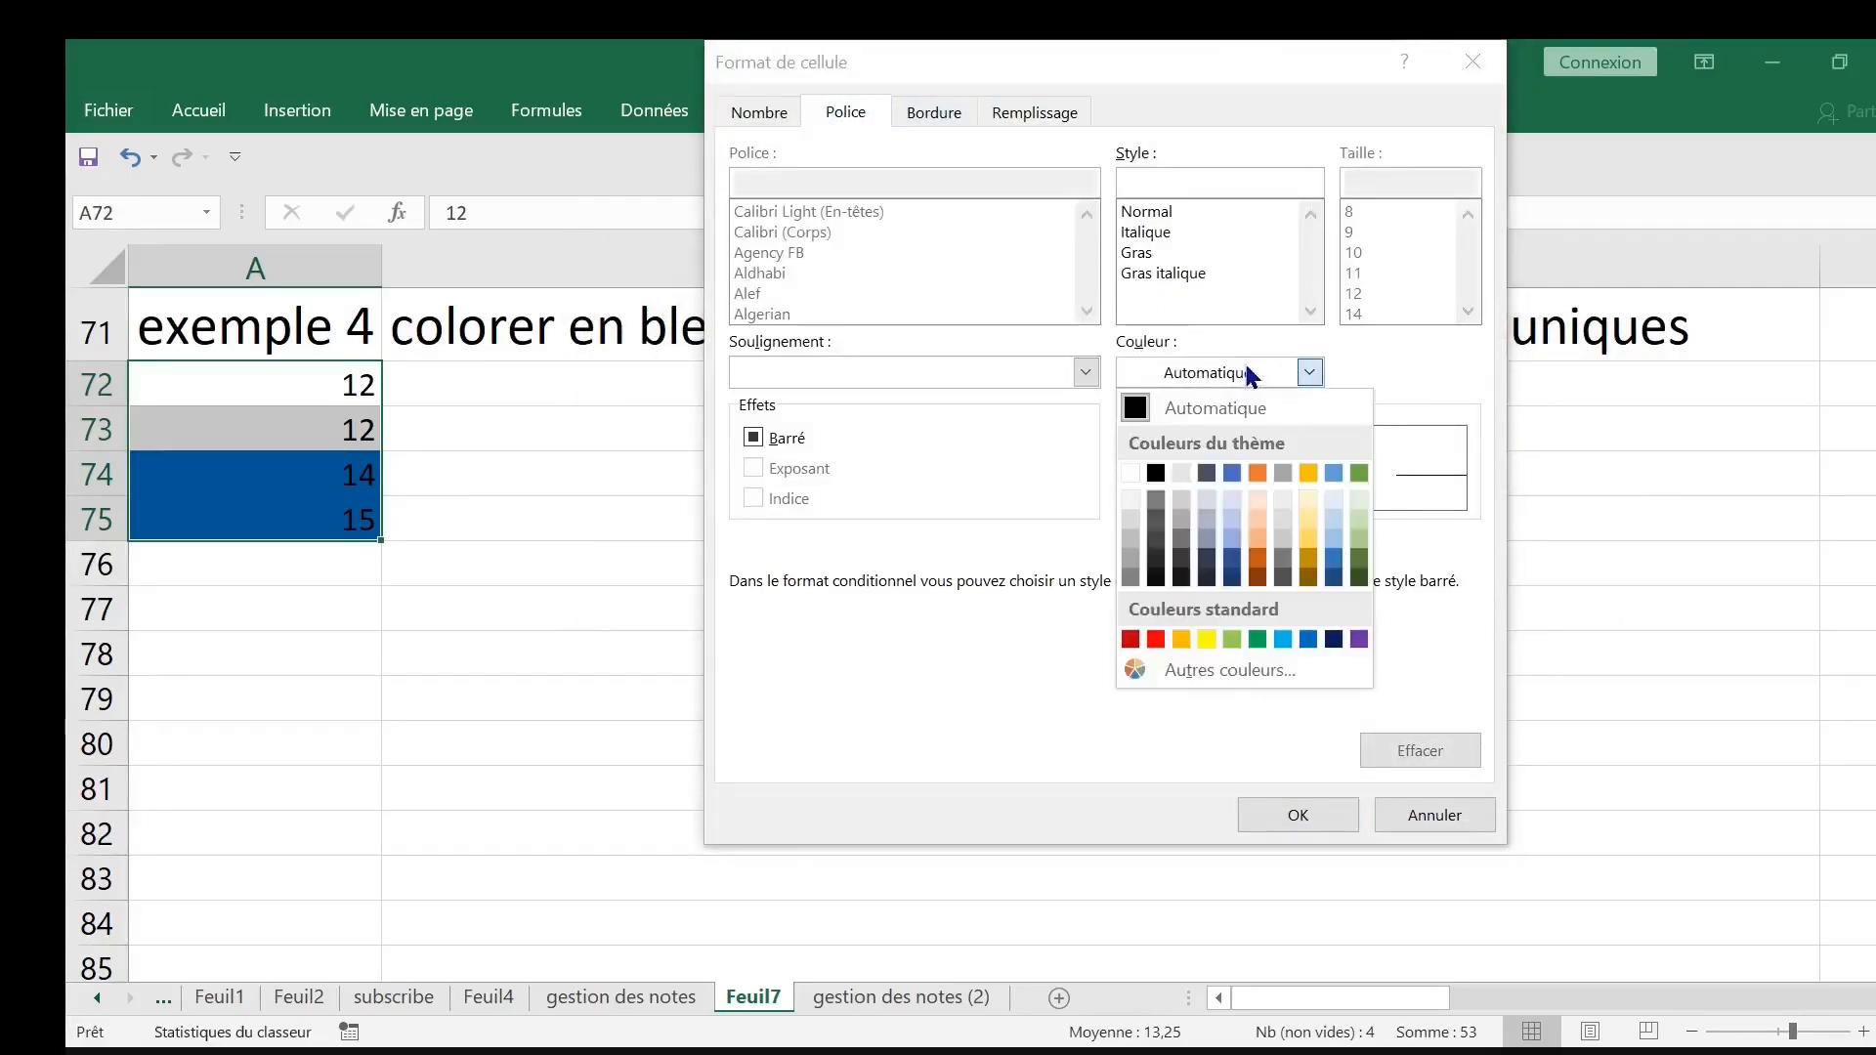
click(1206, 639)
click(1279, 817)
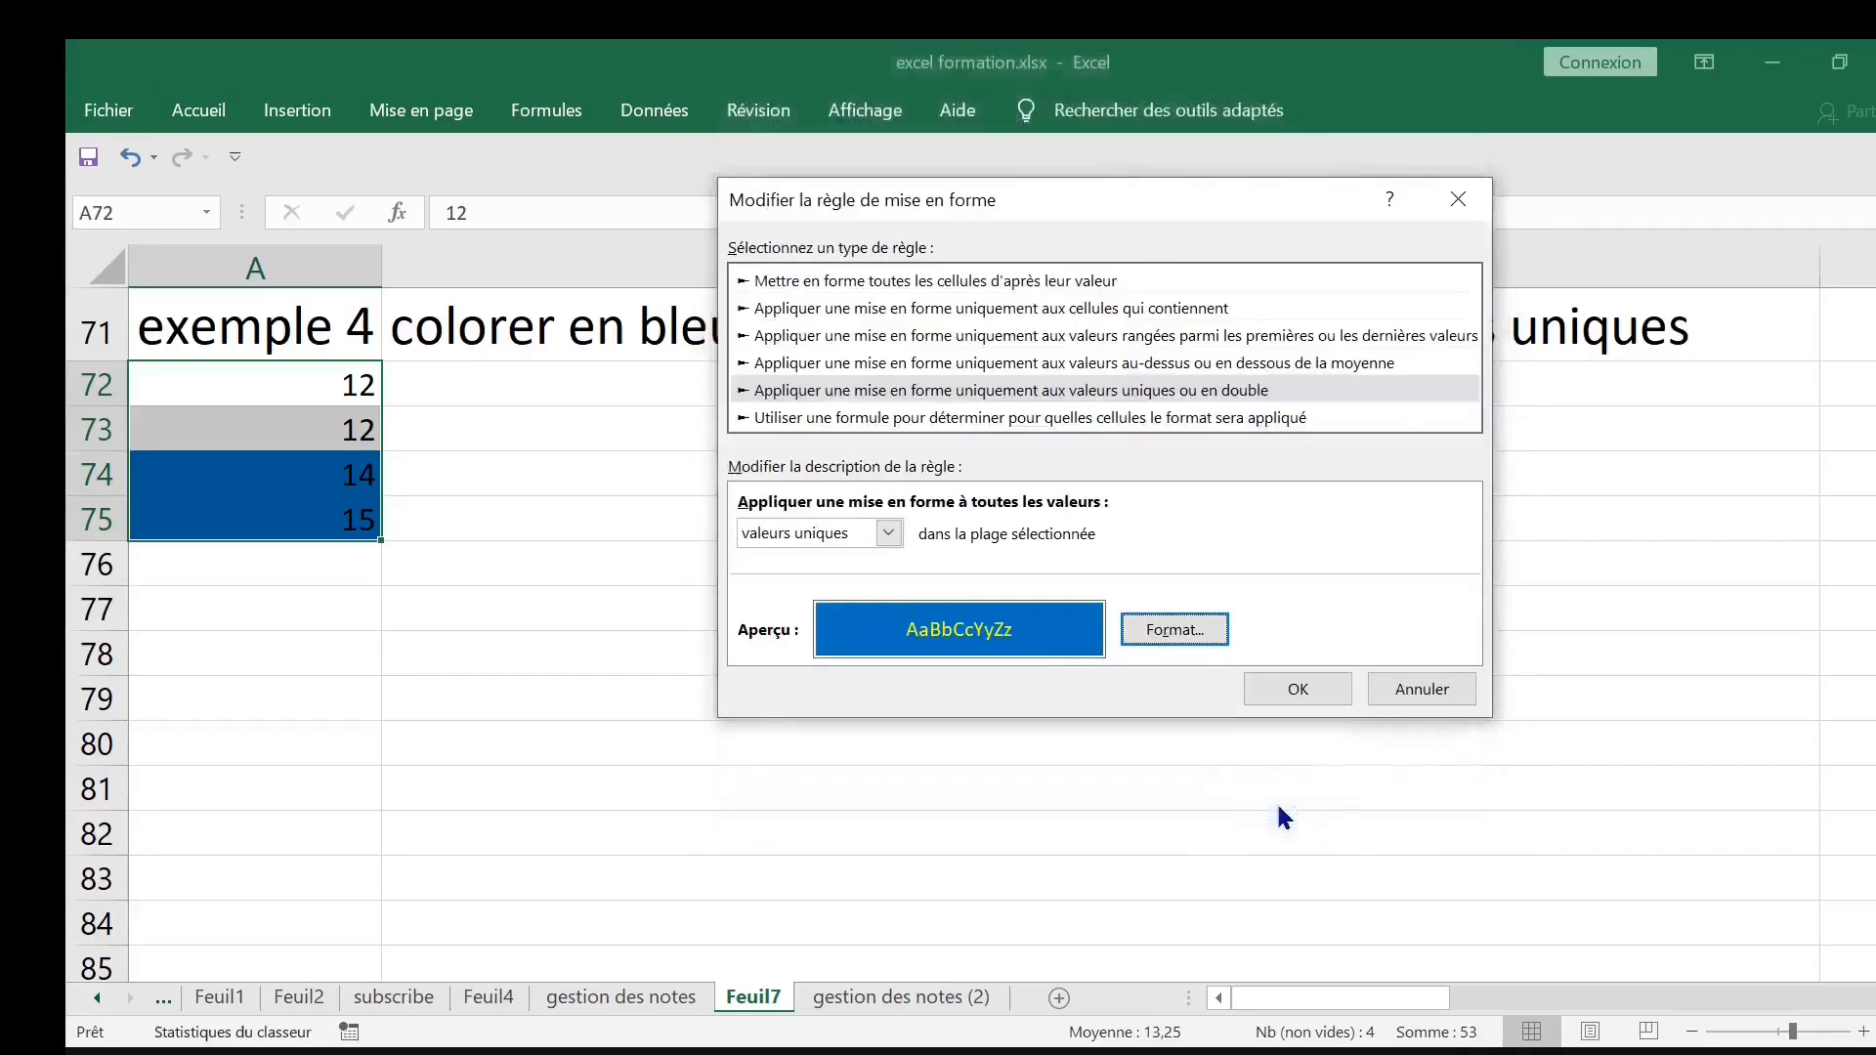
click(1299, 689)
click(1563, 643)
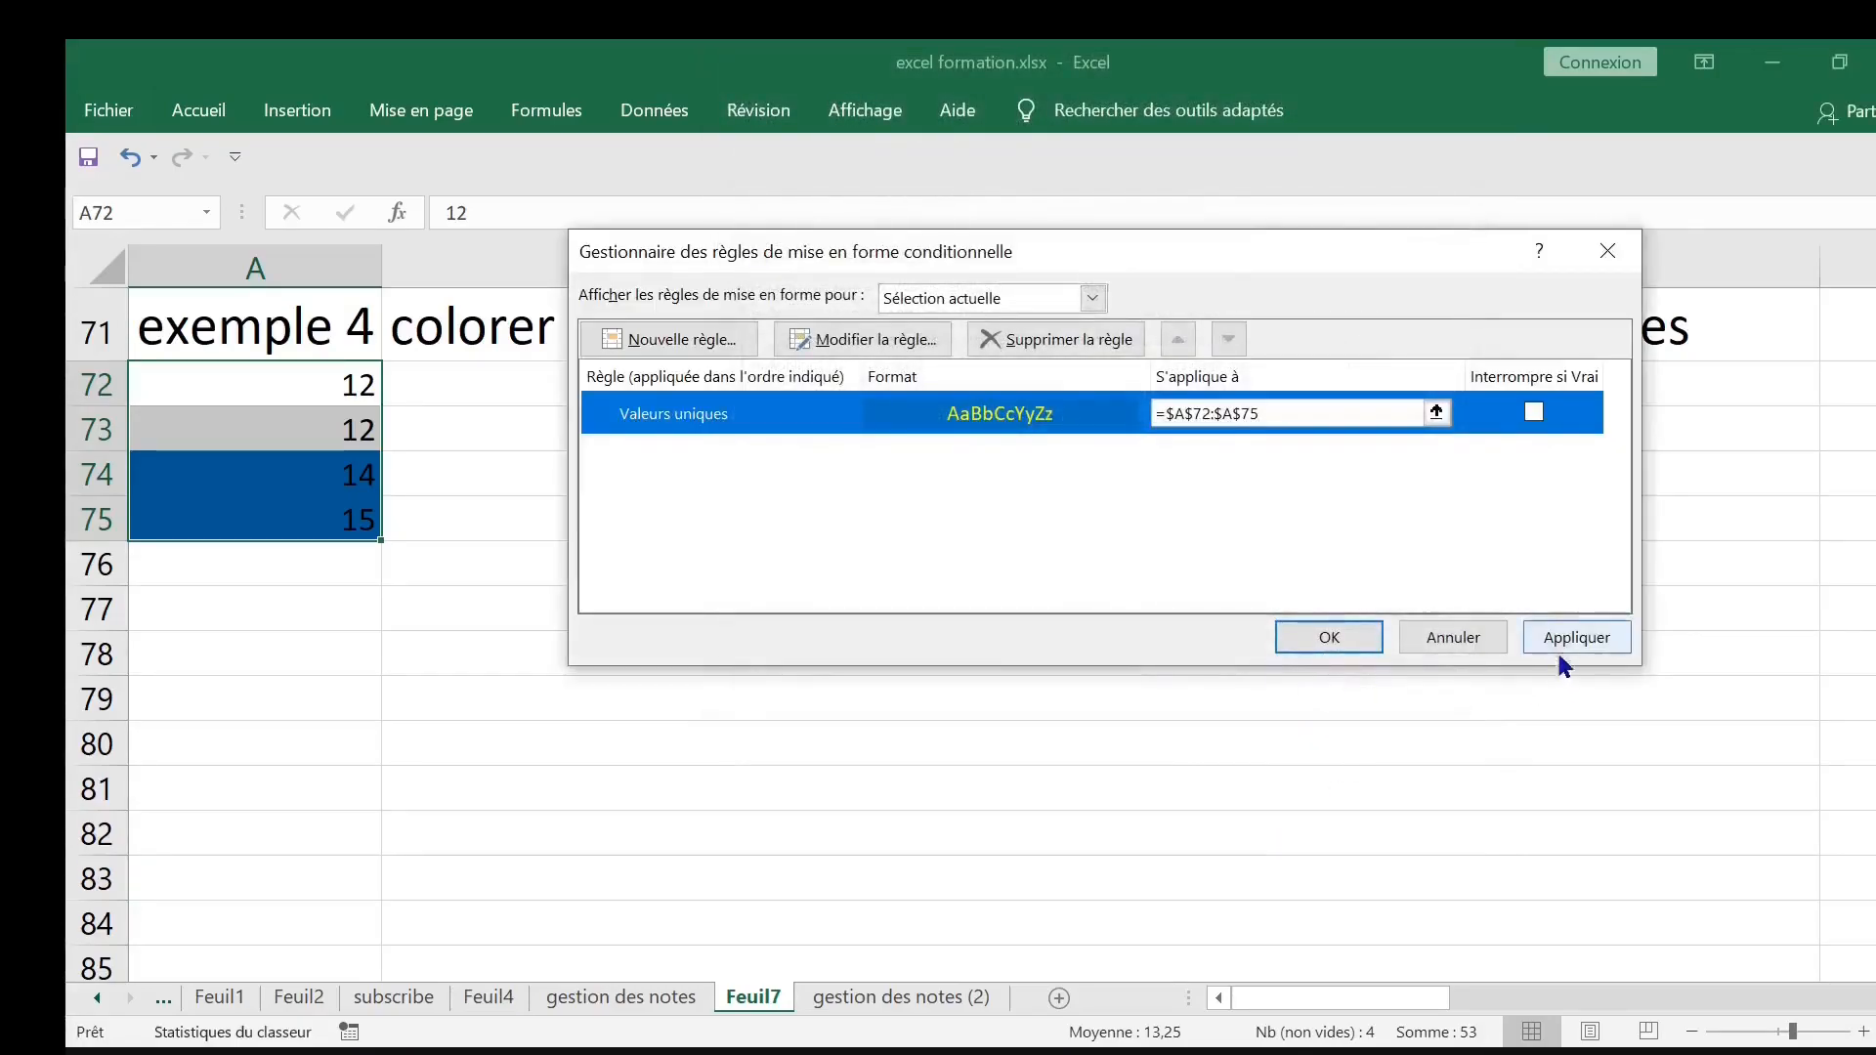
click(1325, 637)
click(732, 612)
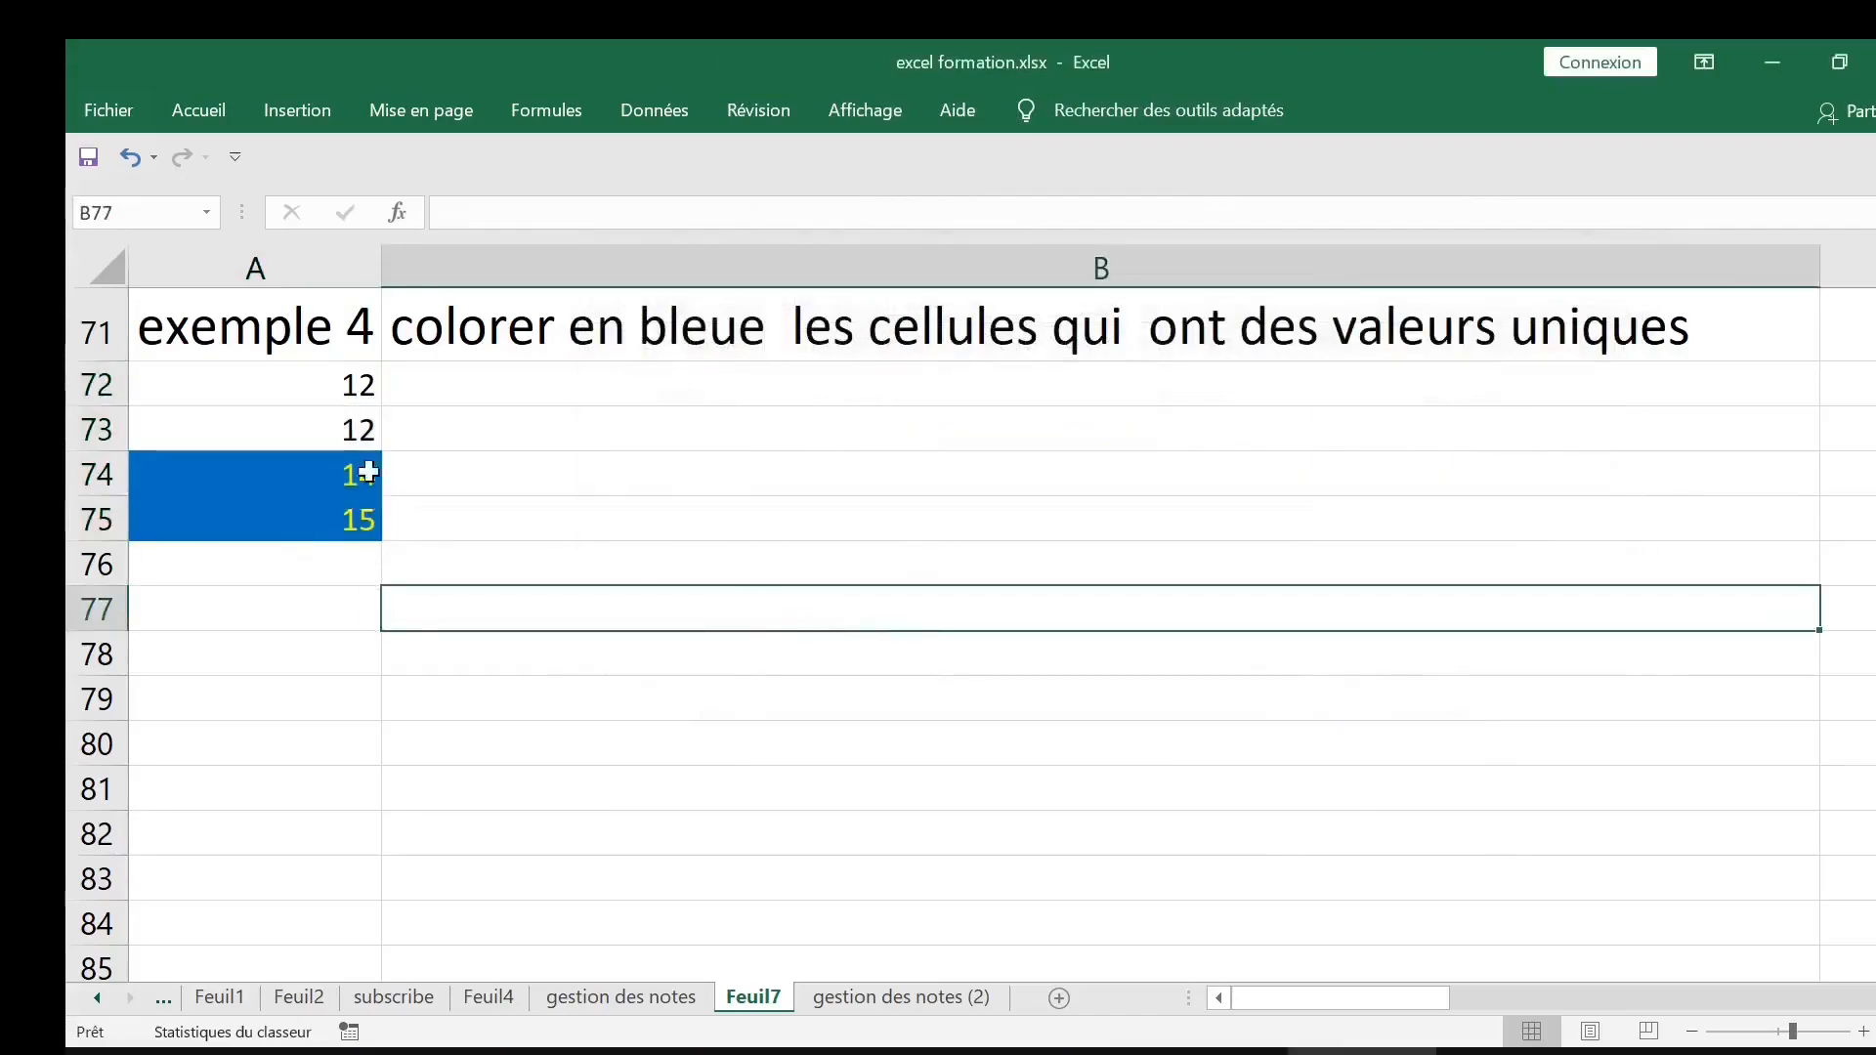
Set A73 to 10 to test the unique-values rule without a duplicate
drag(275, 383, 272, 506)
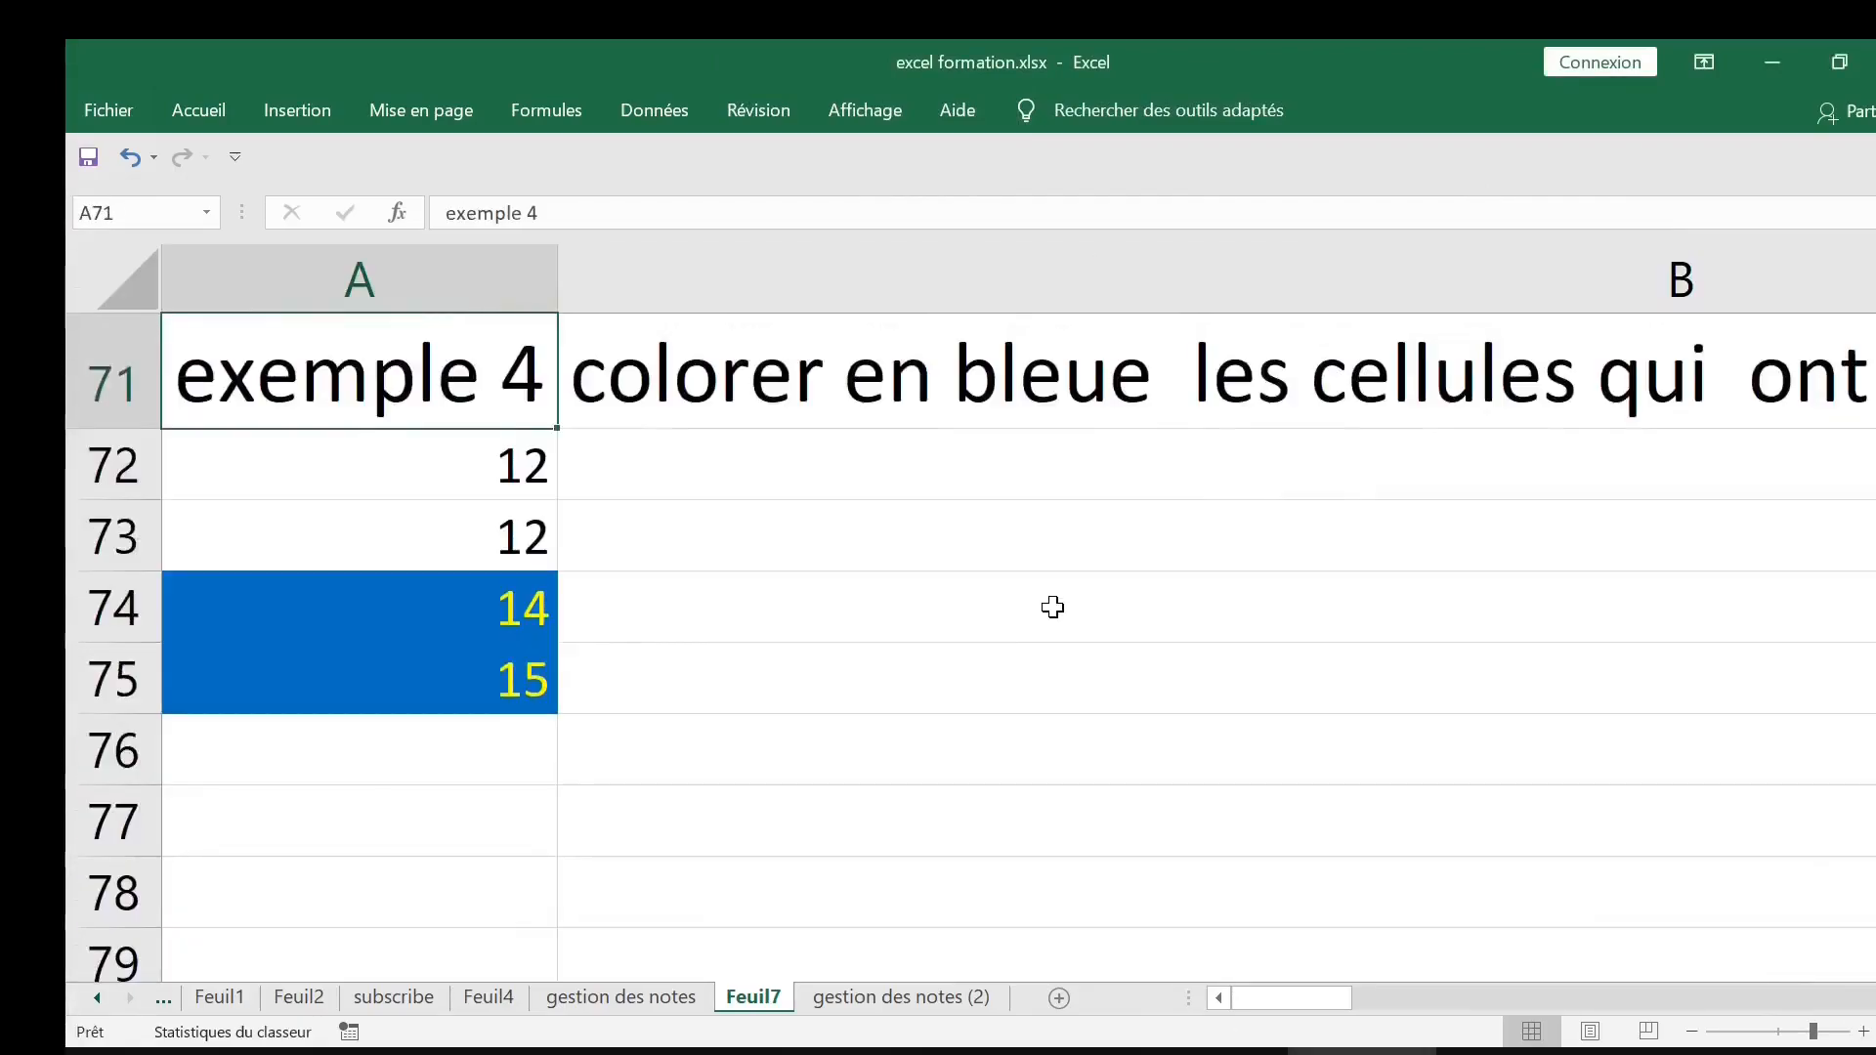
click(399, 603)
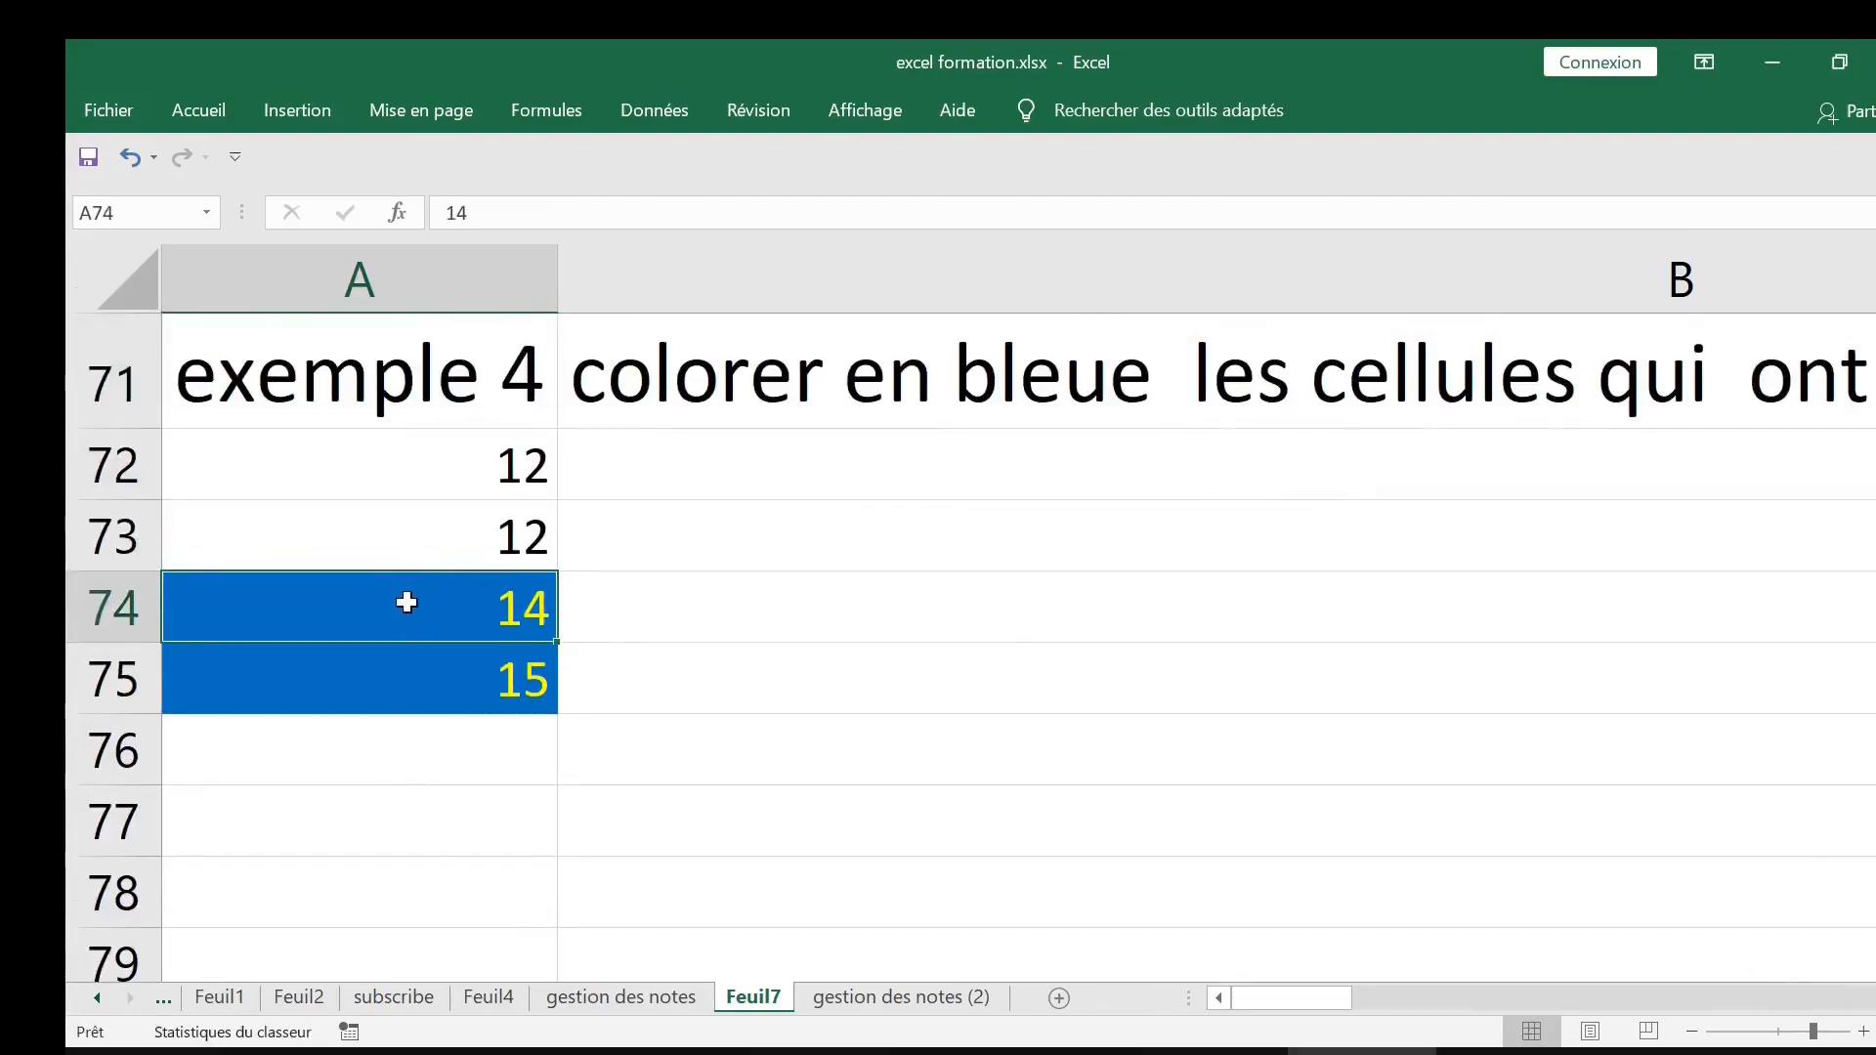
click(404, 537)
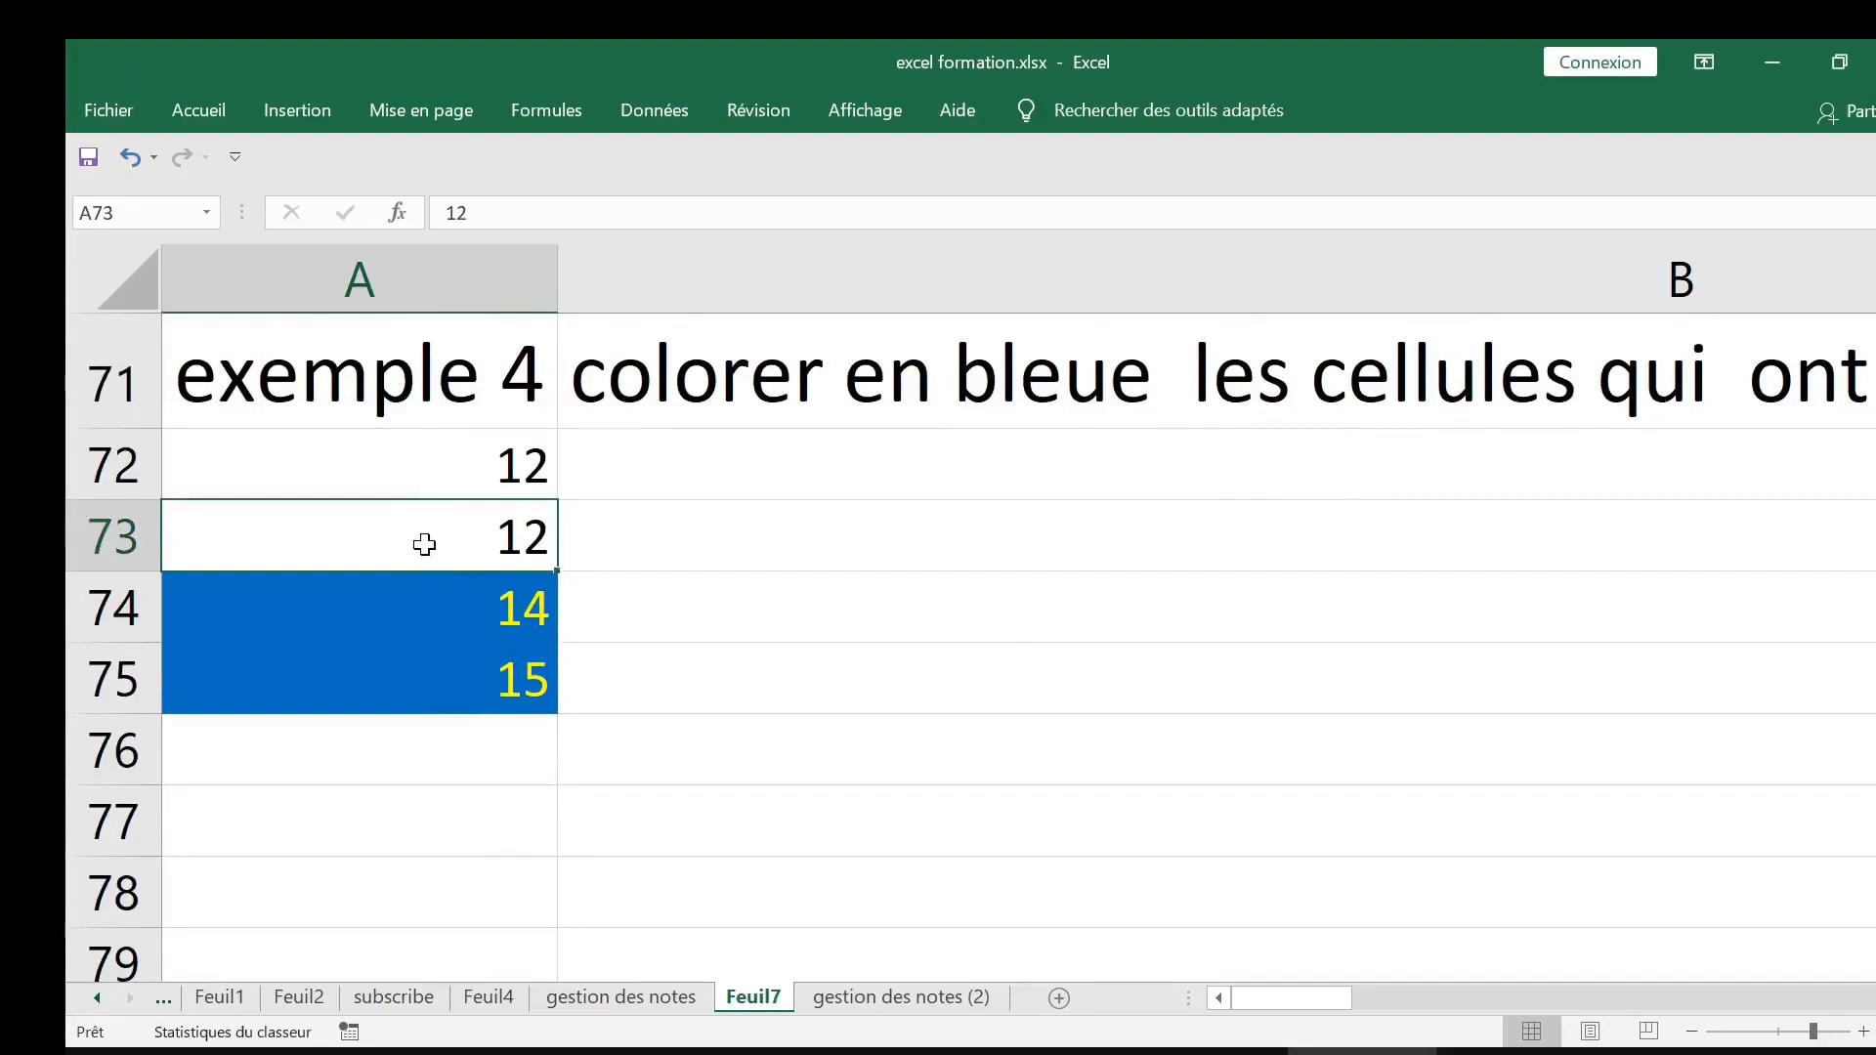
text(10)
key(Return)
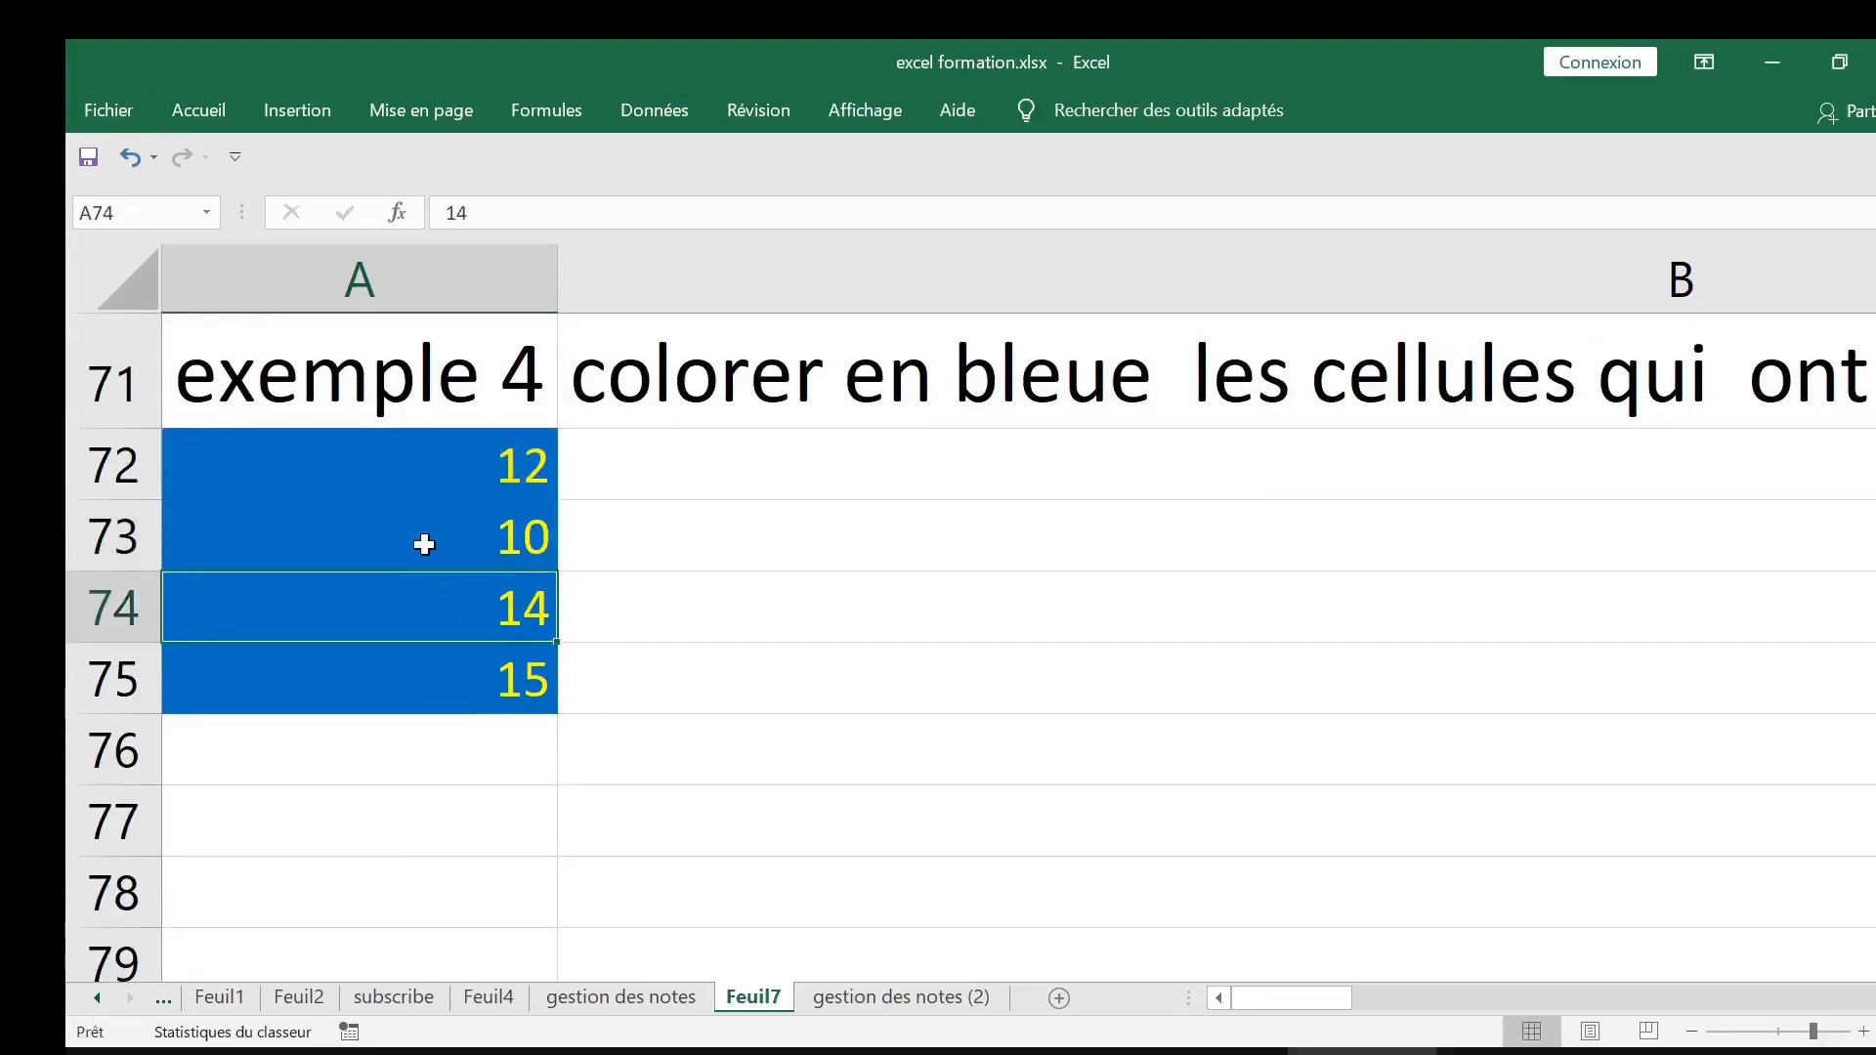
Set A75 to 12 to test the unique-values rule with a value matching A72
drag(461, 481, 460, 654)
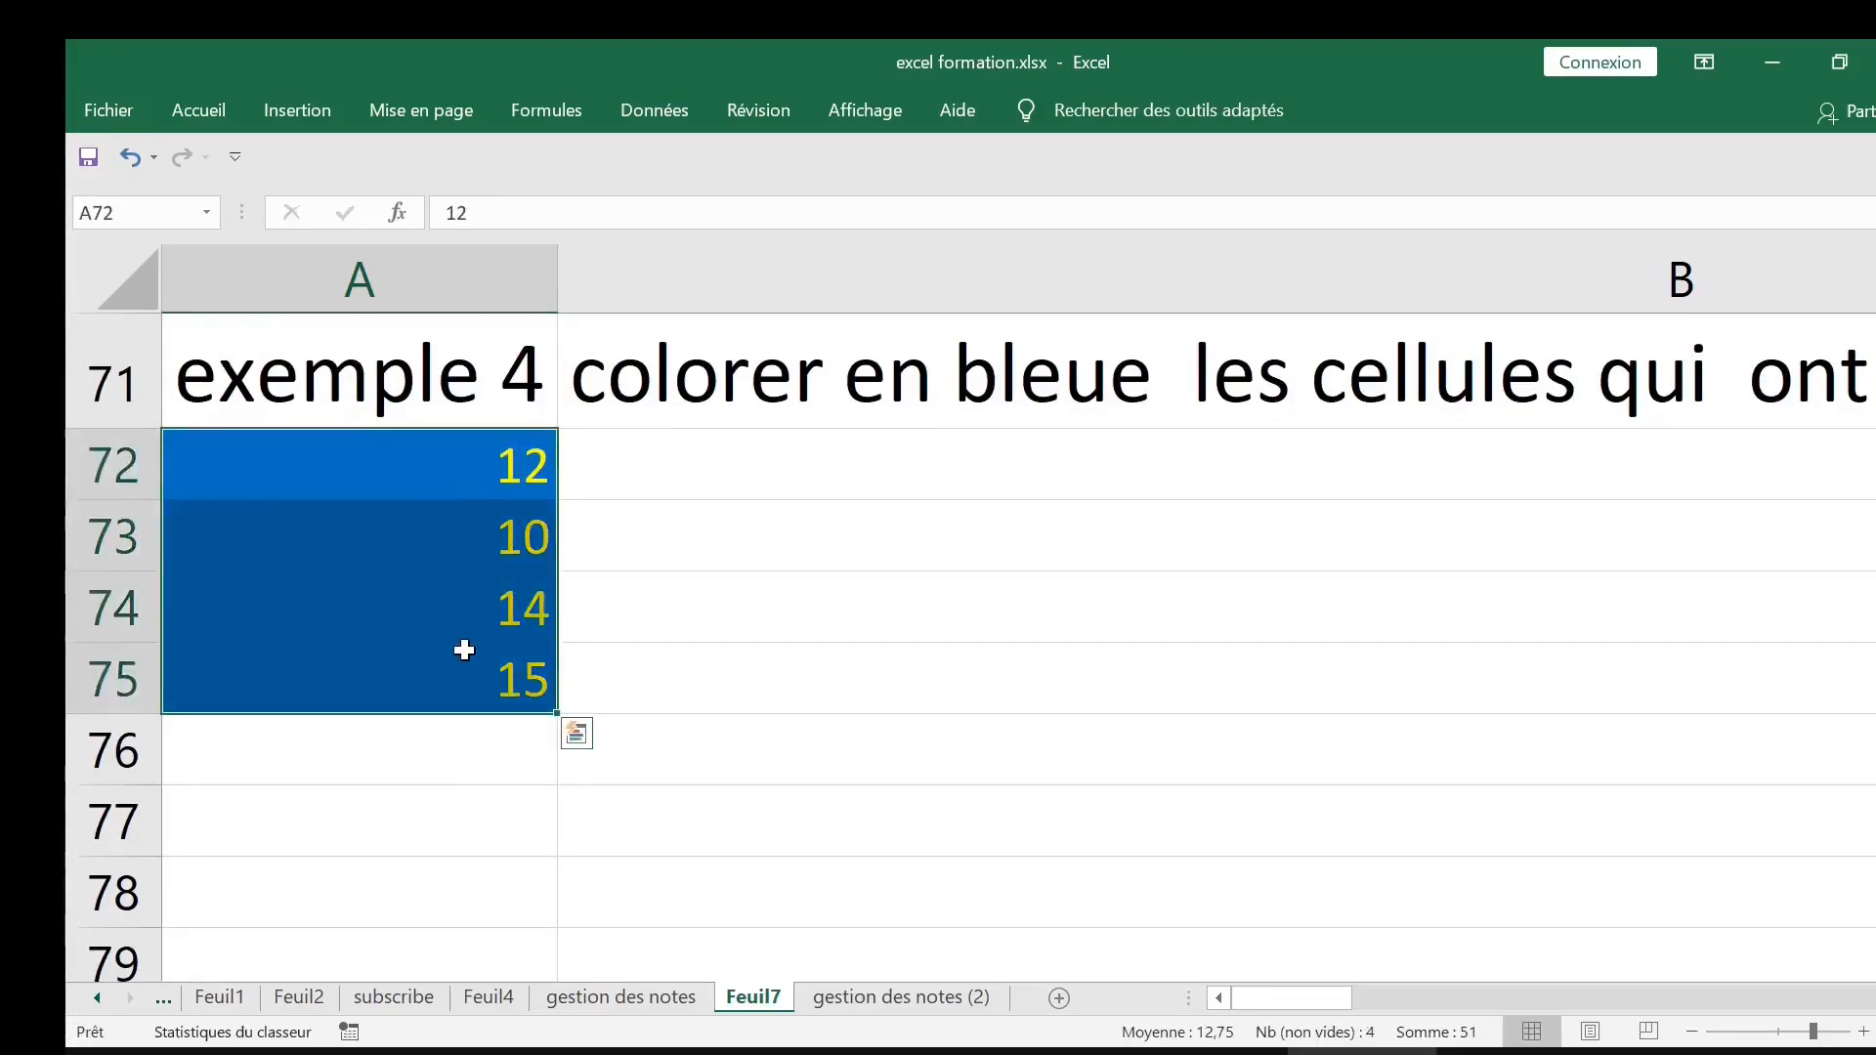
click(465, 672)
text(12)
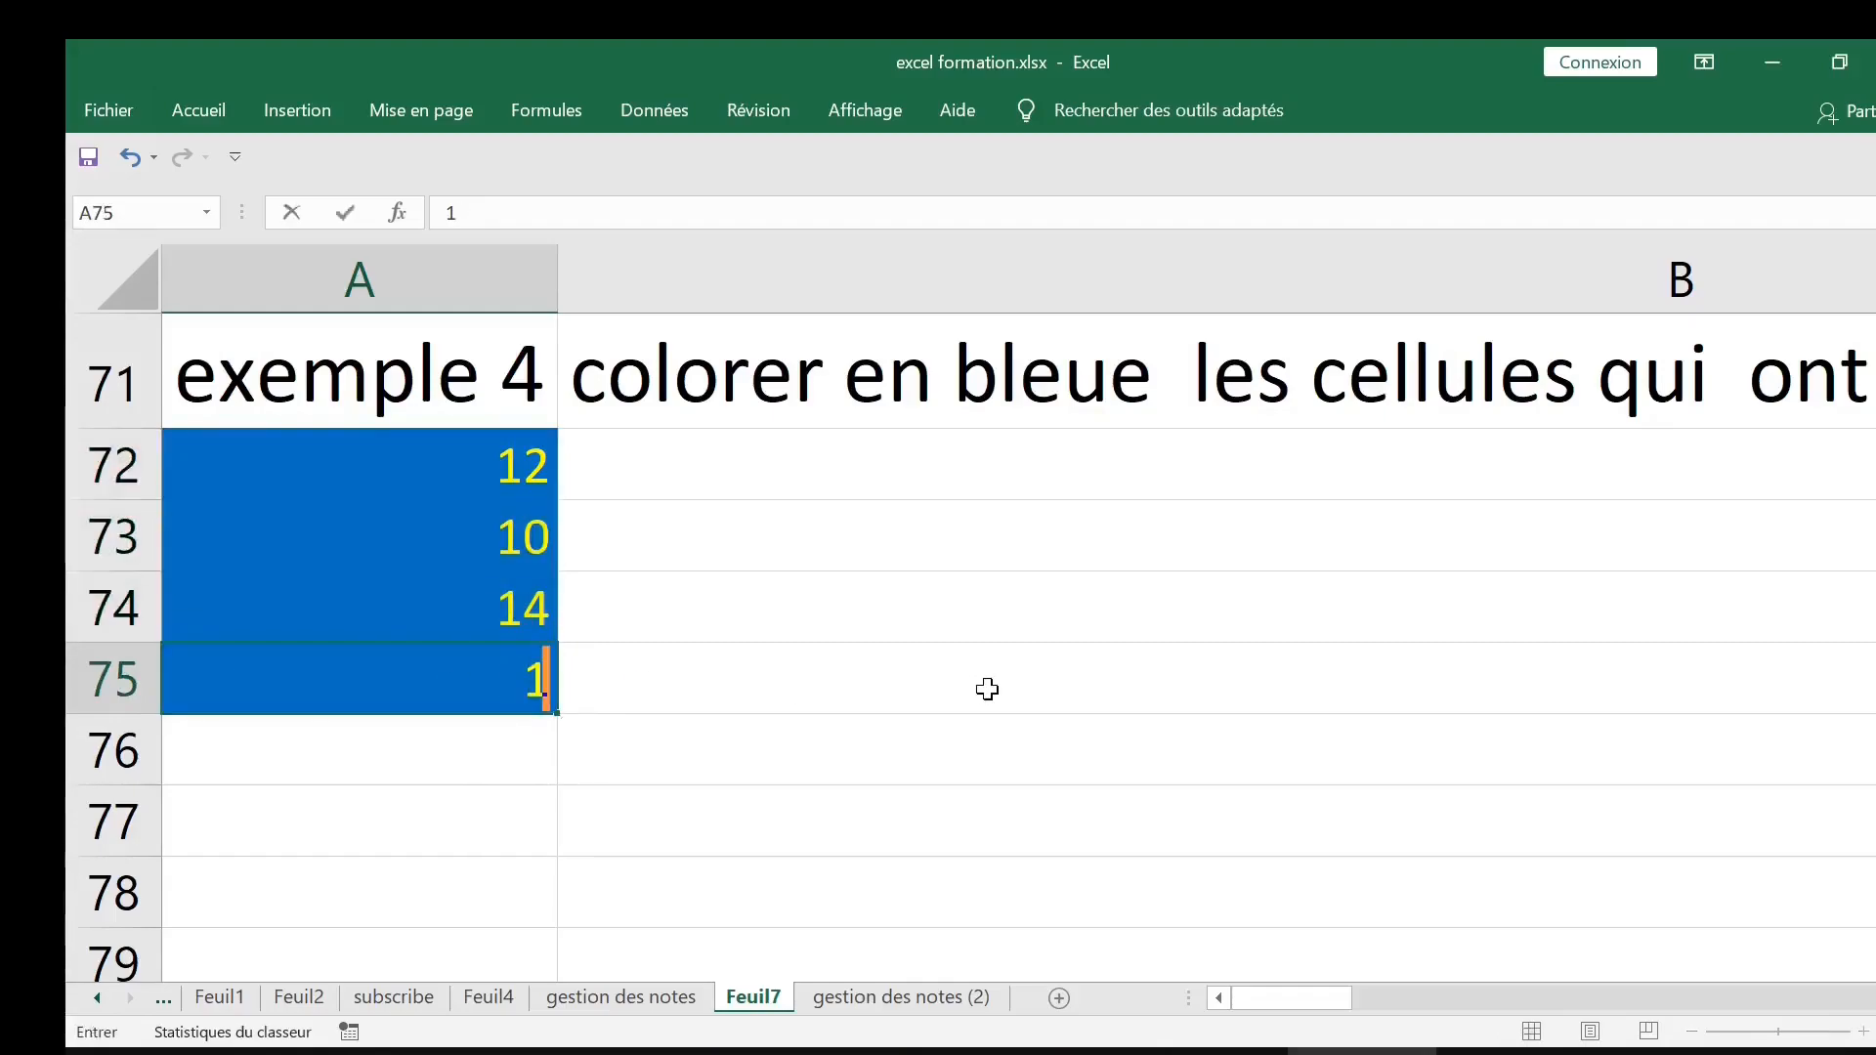
key(Return)
drag(445, 545, 445, 589)
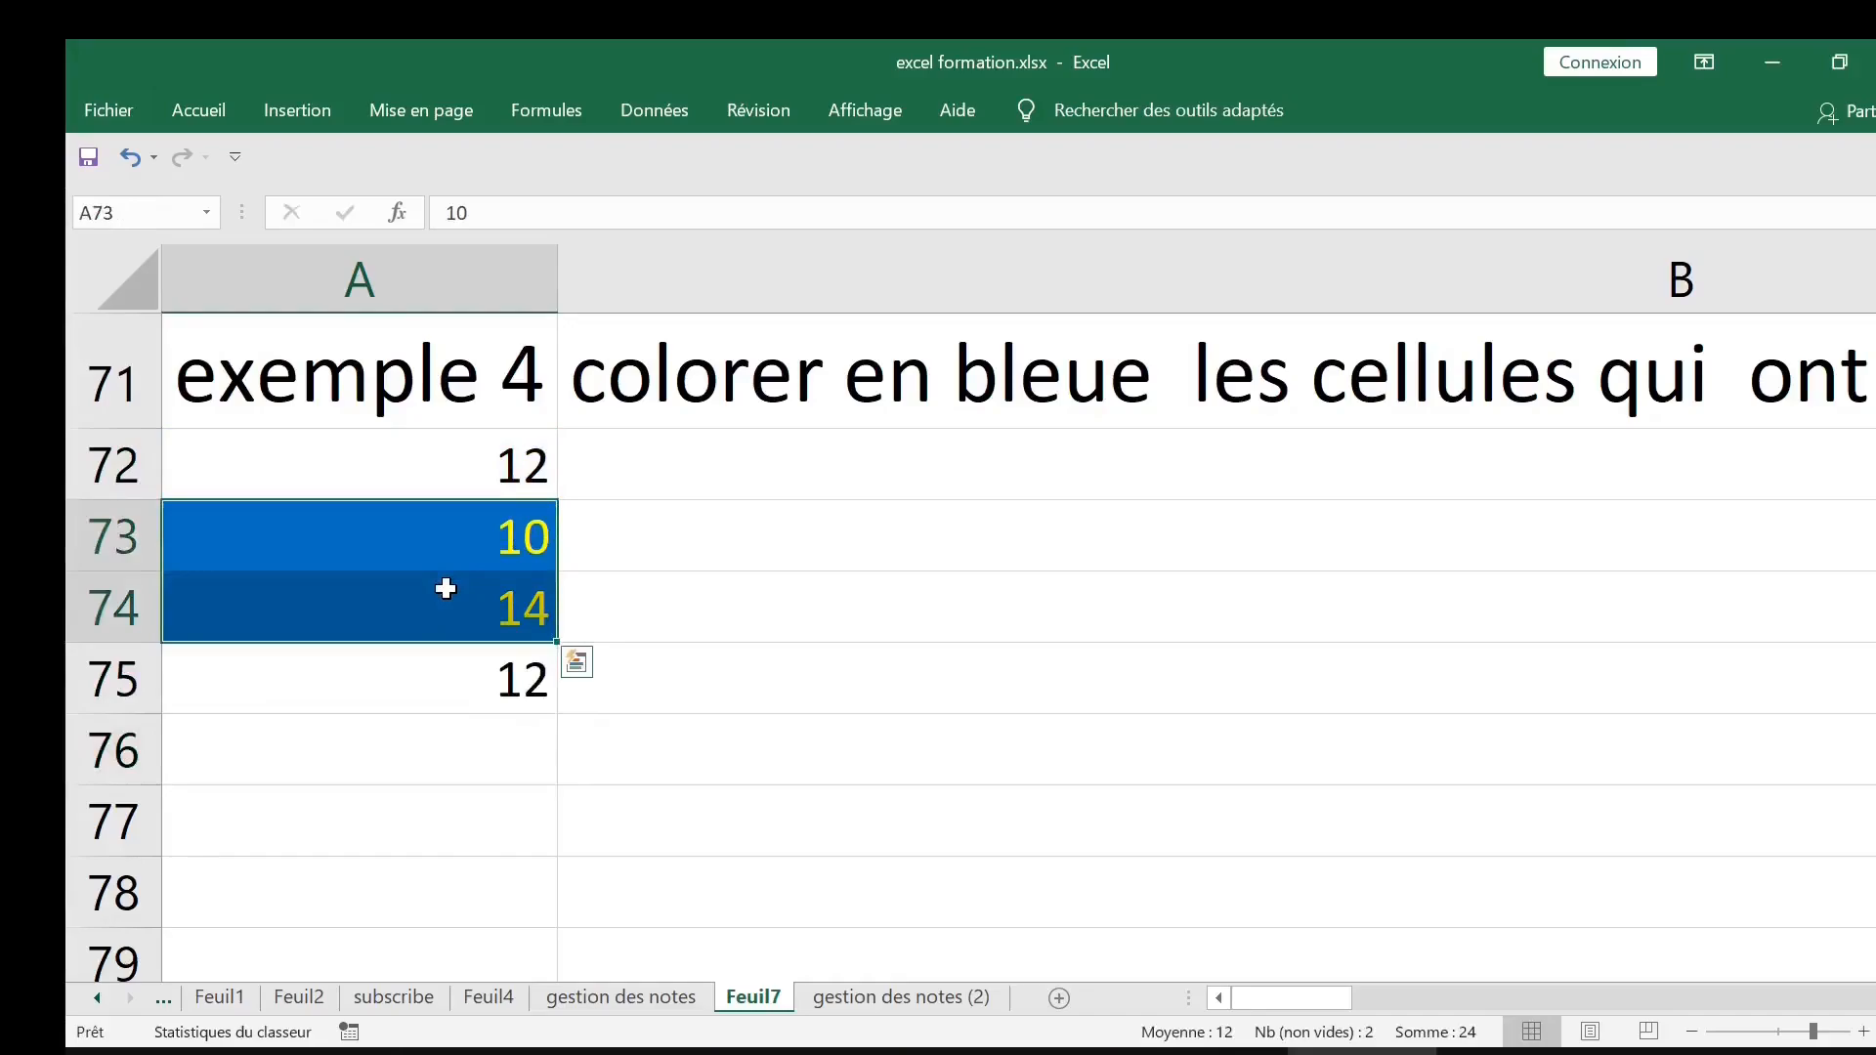